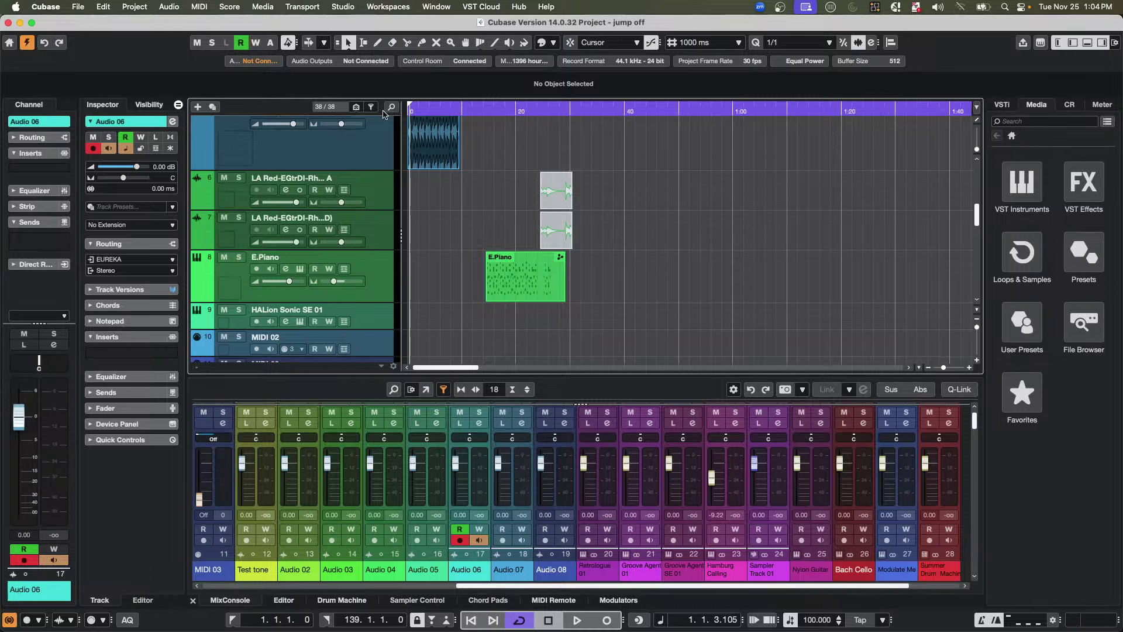
# - Bring Zoom Workplace forward so today's Club Cubase Zoom Social Meetup shows in Meetings
pyautogui.press('super+Tab')
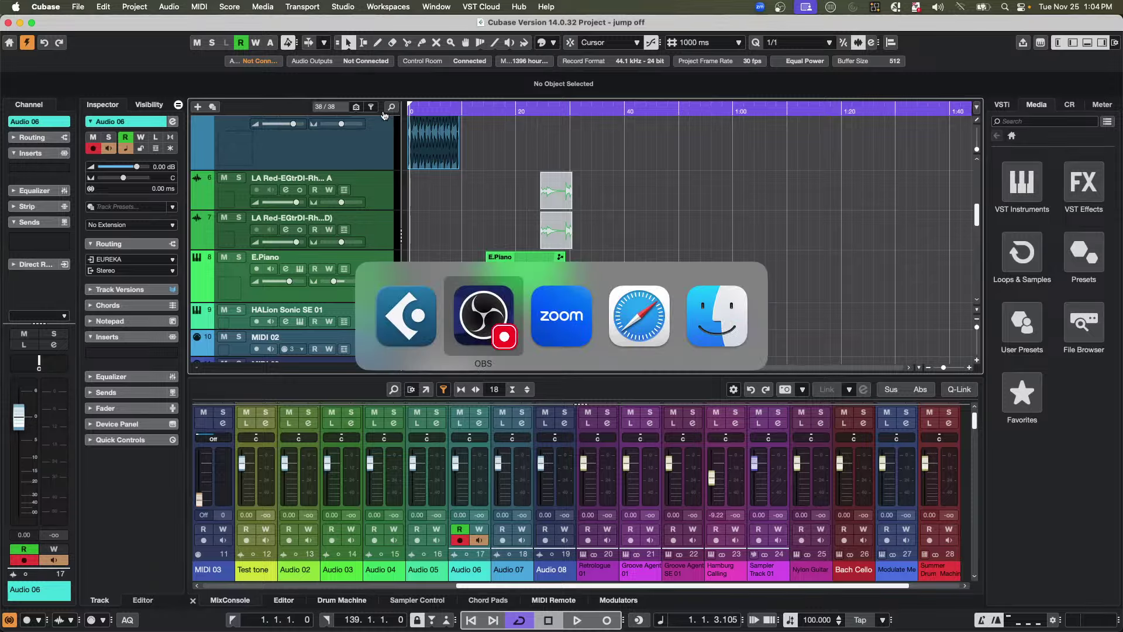
pyautogui.press('super+Tab')
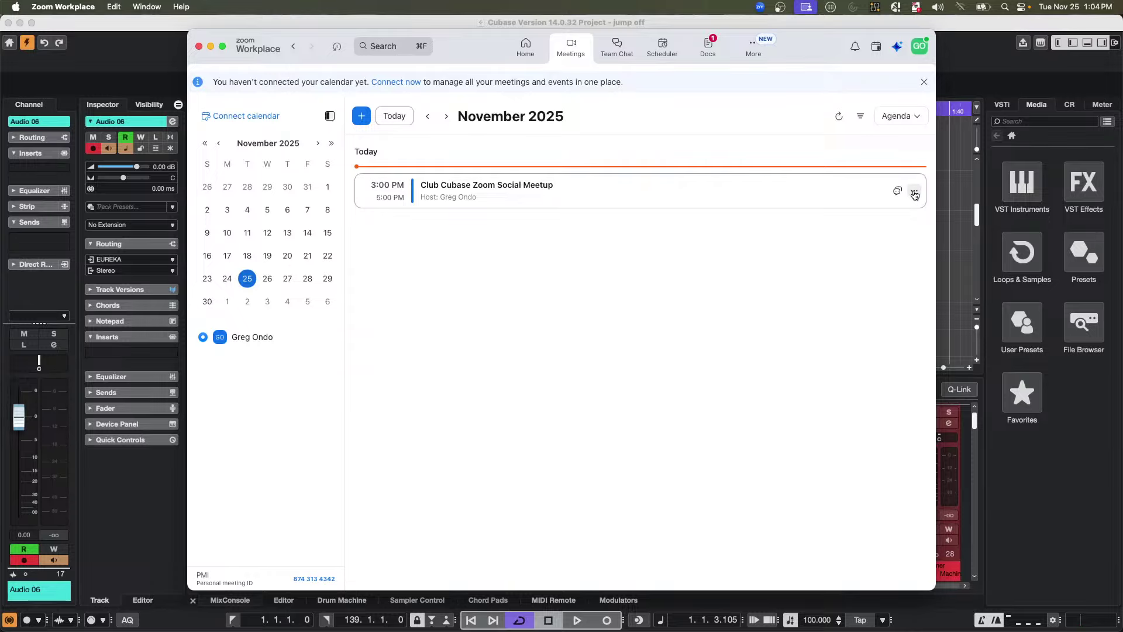
# - Start editing the meetup from its options menu, review it, then leave without saving
pyautogui.click(914, 193)
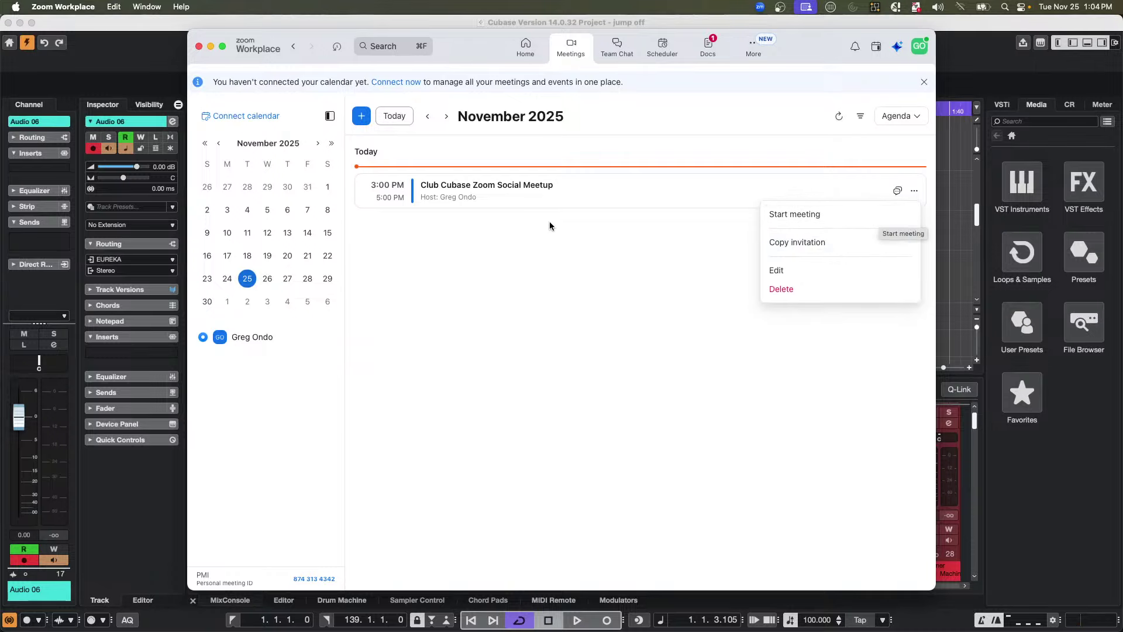
pyautogui.click(729, 216)
pyautogui.click(914, 193)
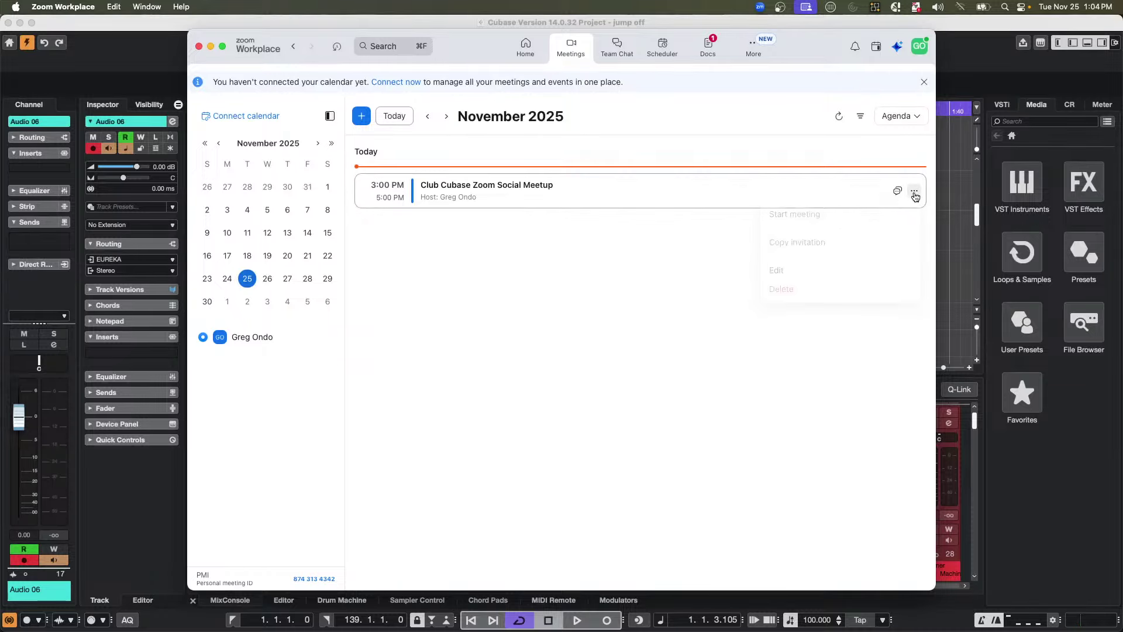
pyautogui.click(810, 271)
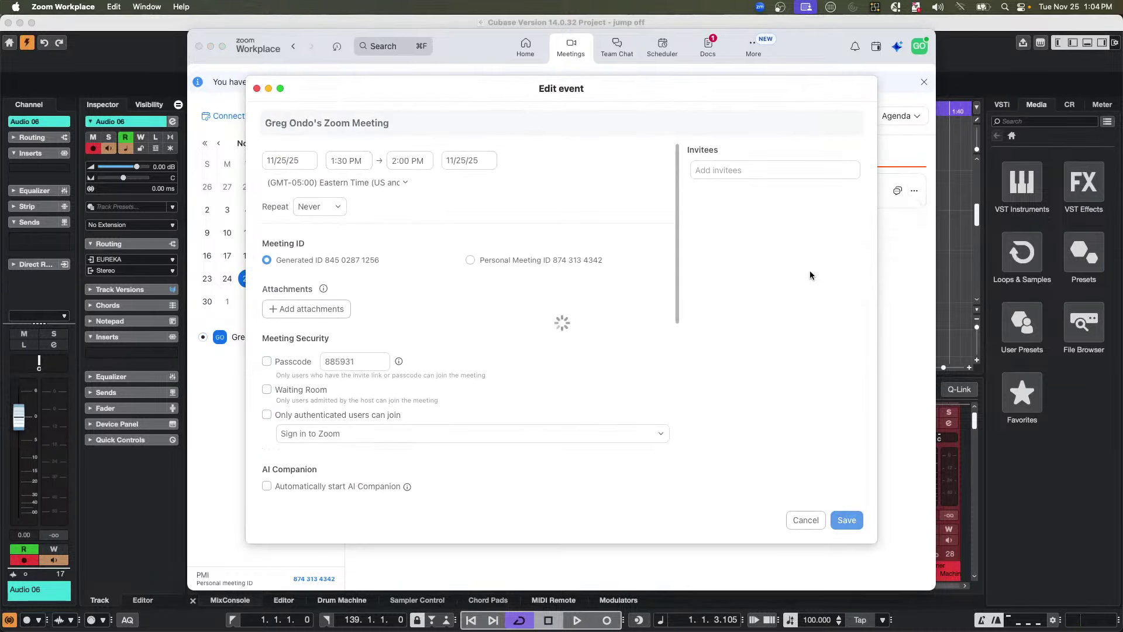
pyautogui.scroll(-5, 434, 254)
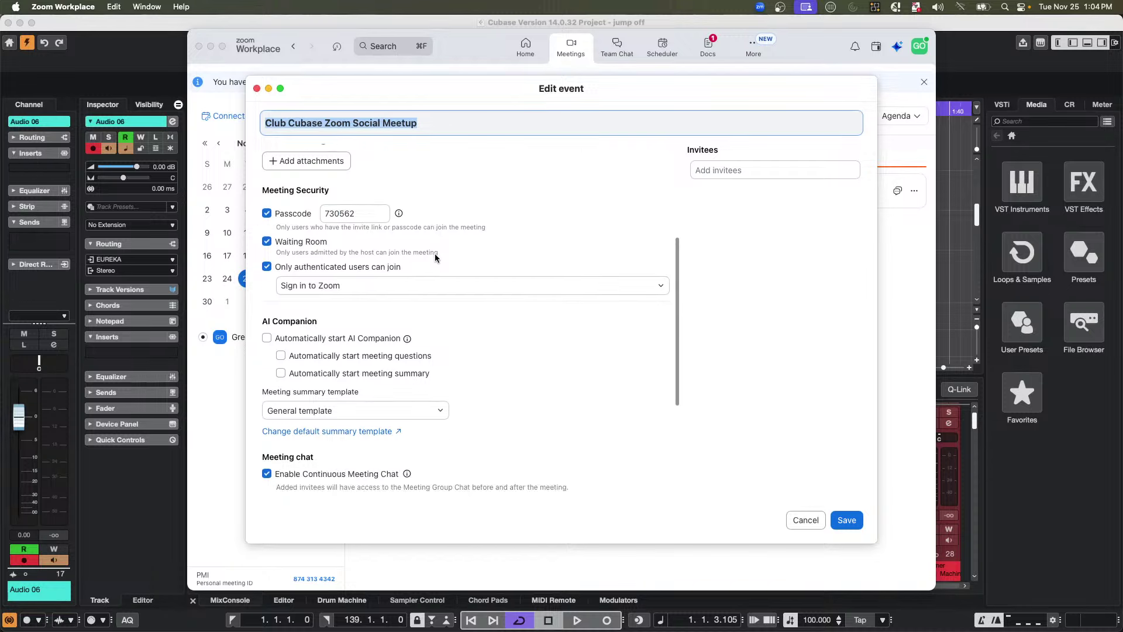
pyautogui.scroll(-3, 434, 254)
pyautogui.scroll(10, 434, 254)
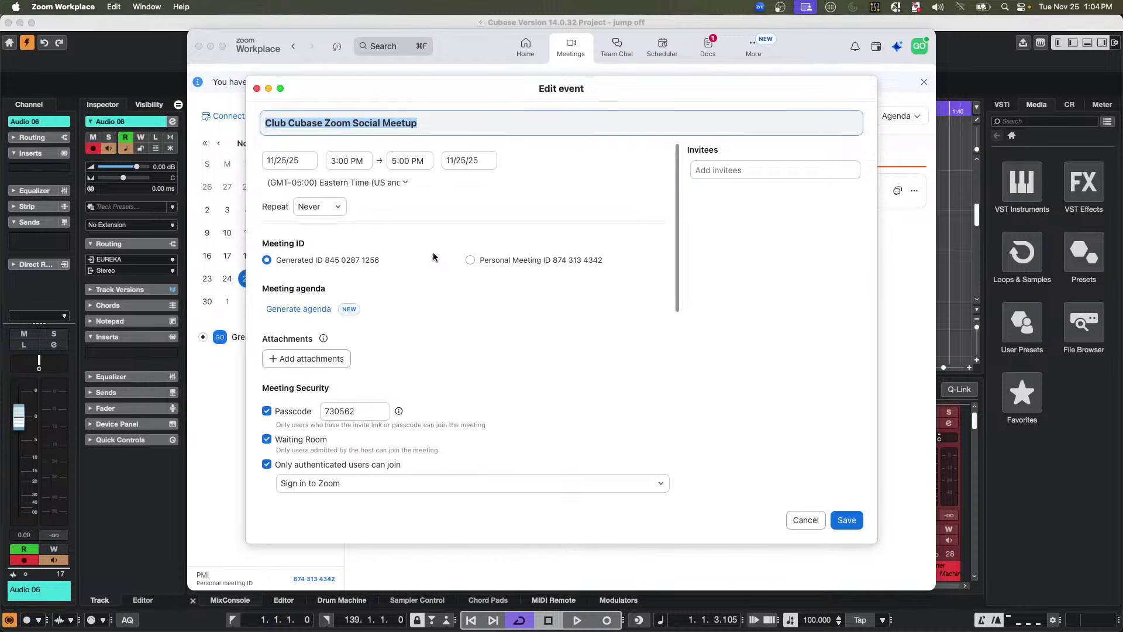
pyautogui.click(805, 520)
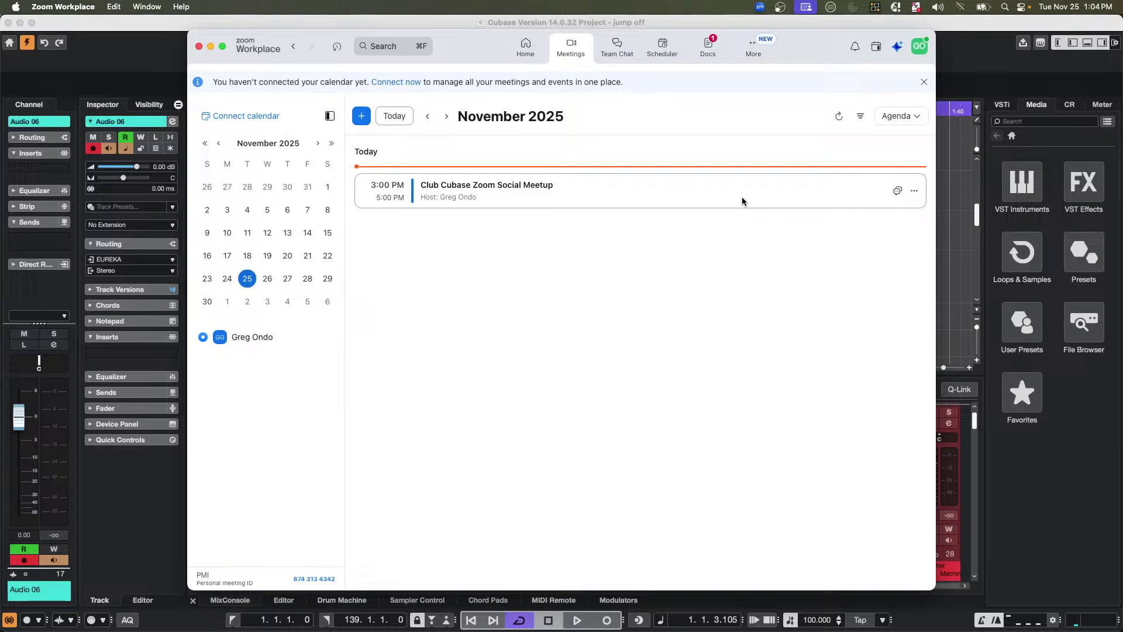
# - Open the Club Cubase Zoom Social Meetup event from the calendar and scroll its details
pyautogui.doubleClick(458, 185)
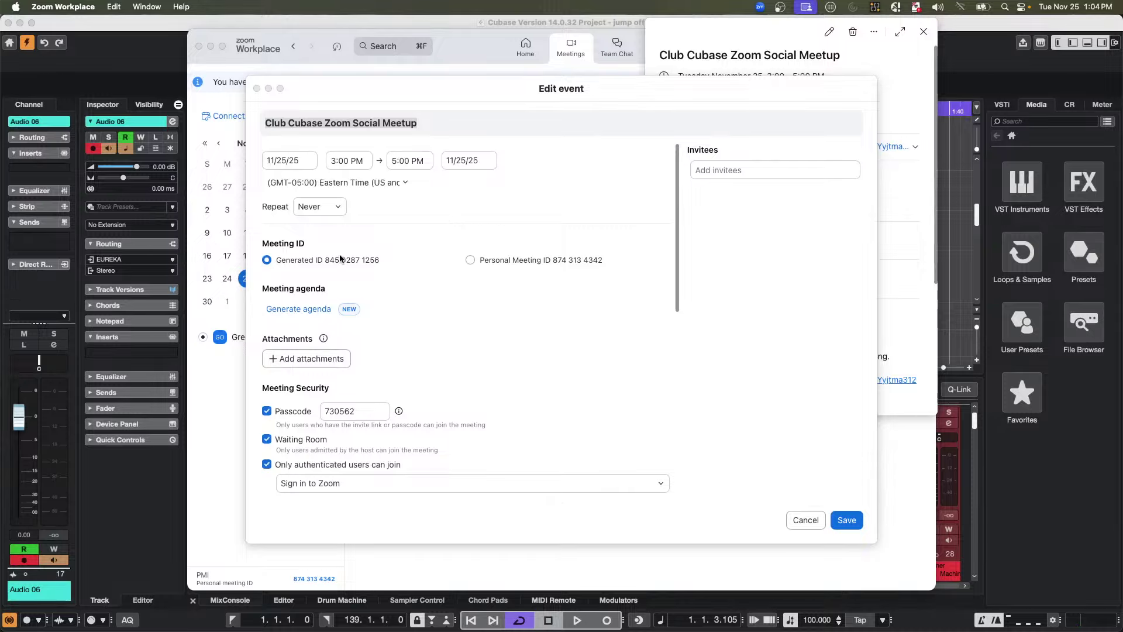
pyautogui.scroll(-3, 340, 258)
pyautogui.scroll(3, 362, 255)
# - Return to the Cubase project 'jump off' with its E.Piano part and mixer channels
pyautogui.press('super+Tab')
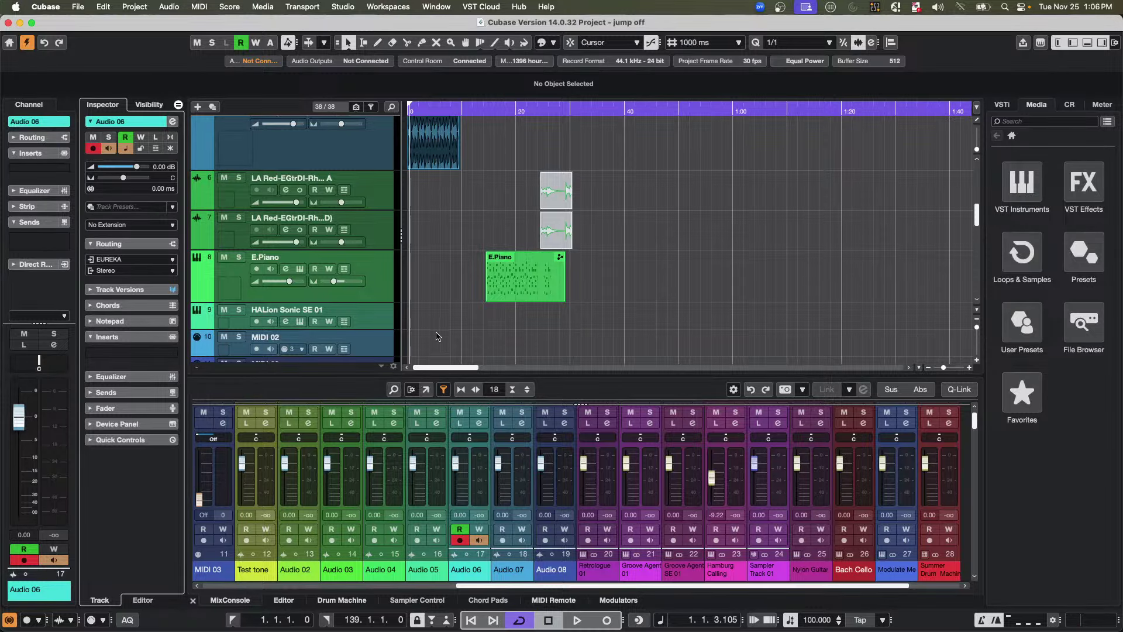
# - Select the E.Piano track, briefly checking track 7 and the Futurechill audio track
pyautogui.click(377, 279)
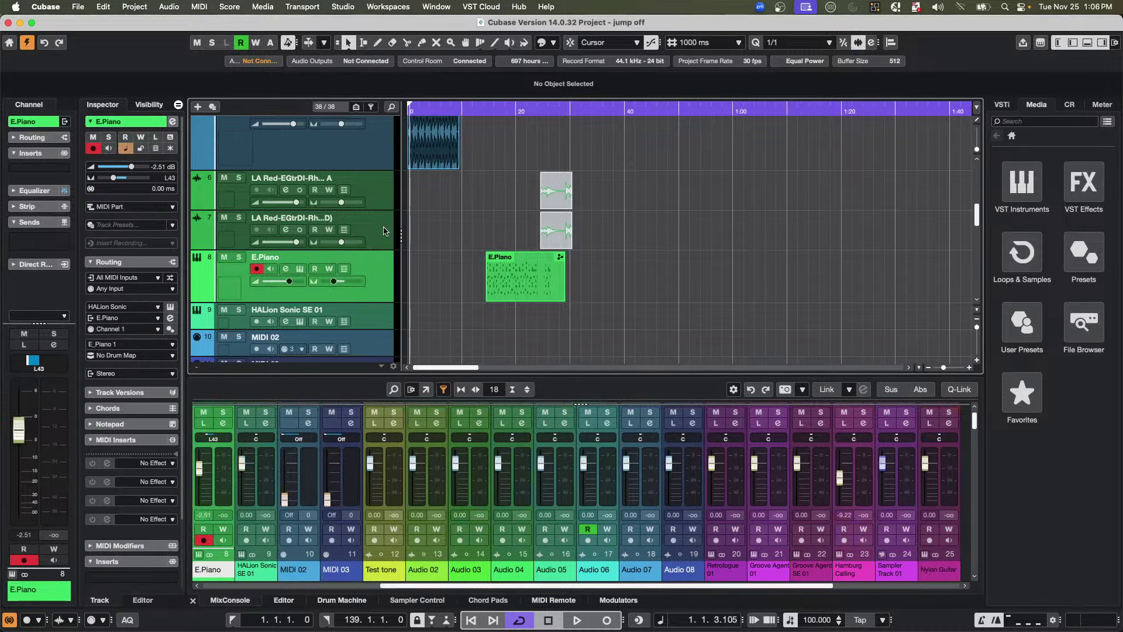
pyautogui.click(384, 231)
pyautogui.click(389, 282)
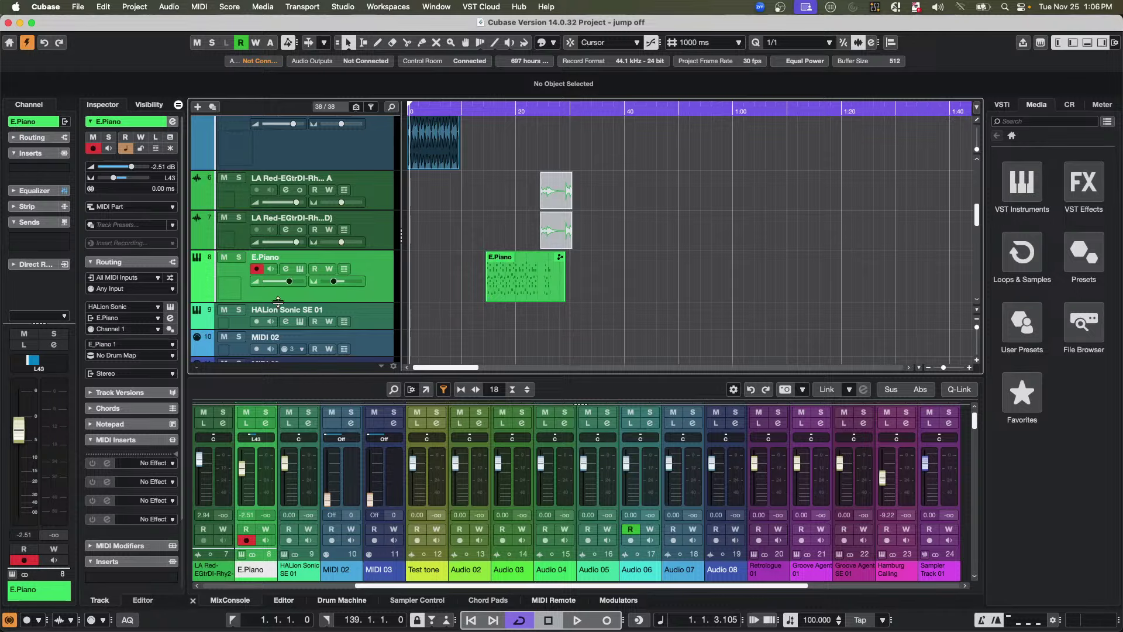
pyautogui.click(373, 155)
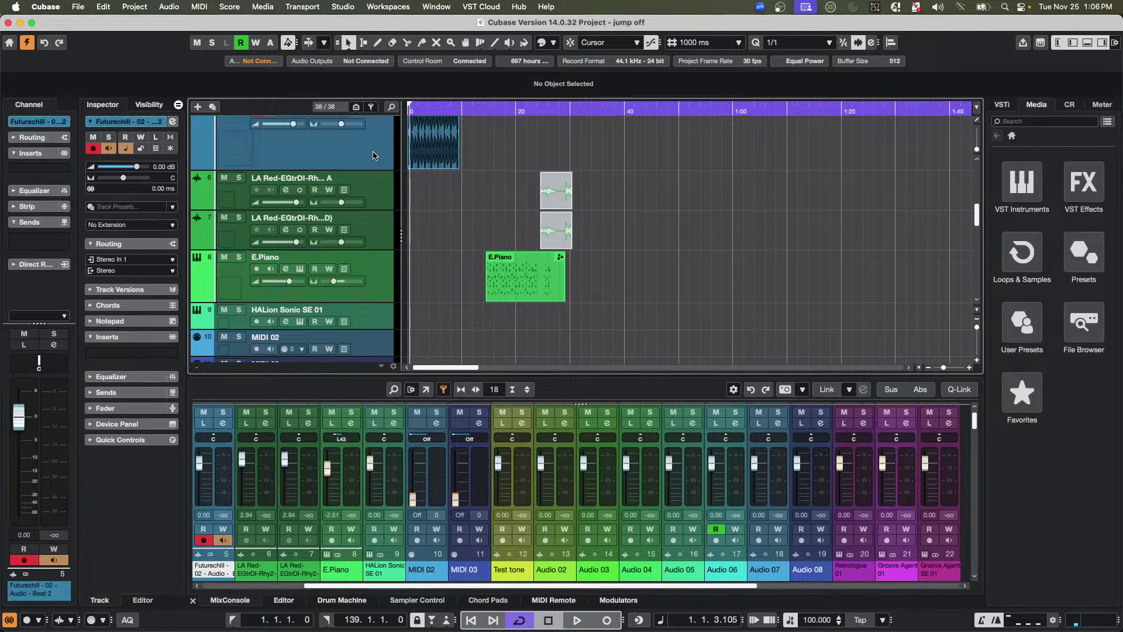
pyautogui.click(384, 282)
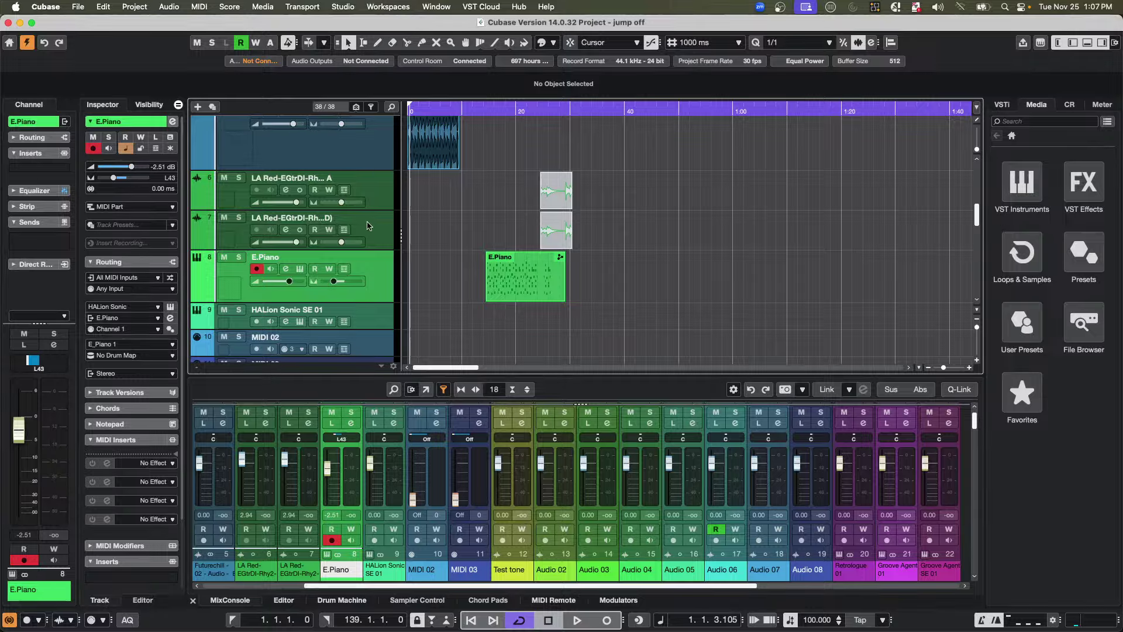
pyautogui.scroll(-3, 377, 252)
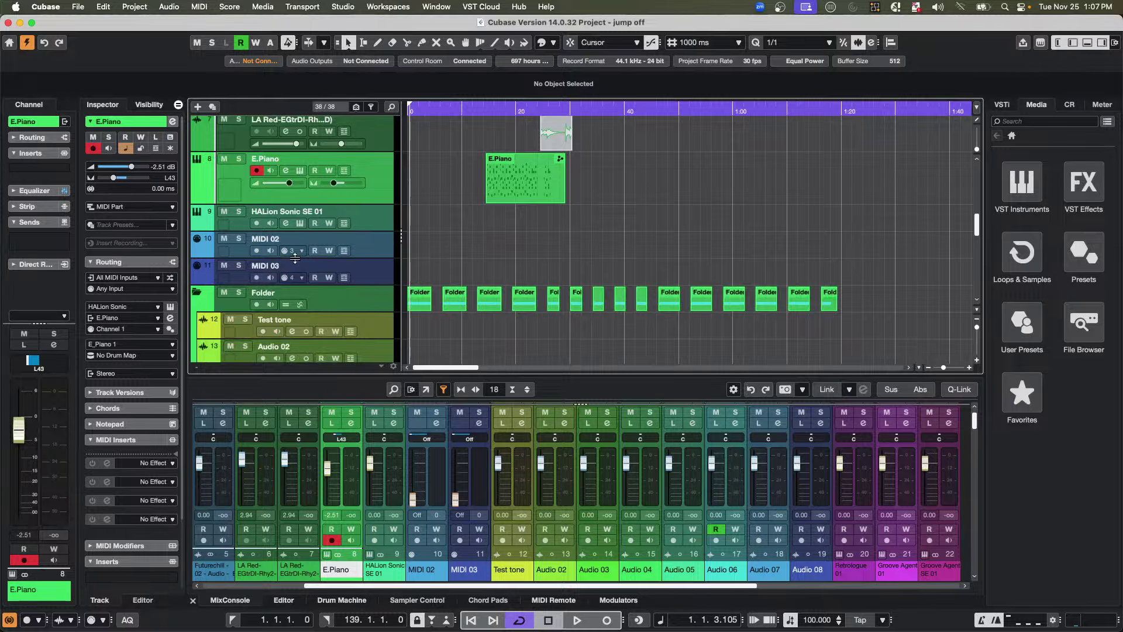
pyautogui.scroll(10, 343, 255)
pyautogui.scroll(2, 342, 255)
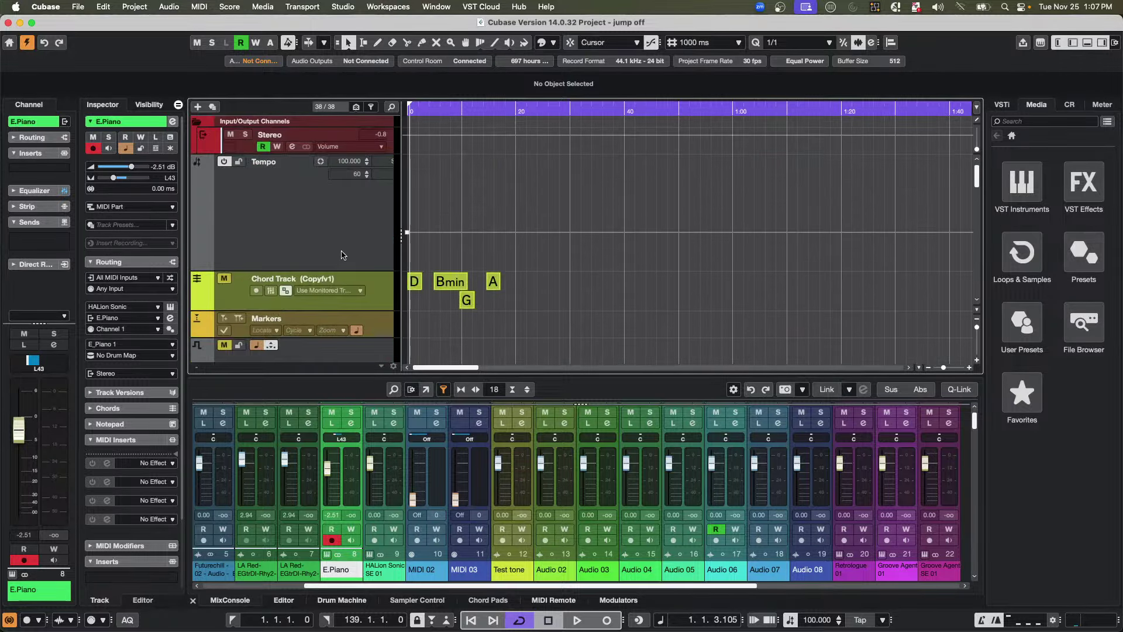
pyautogui.scroll(-3, 342, 255)
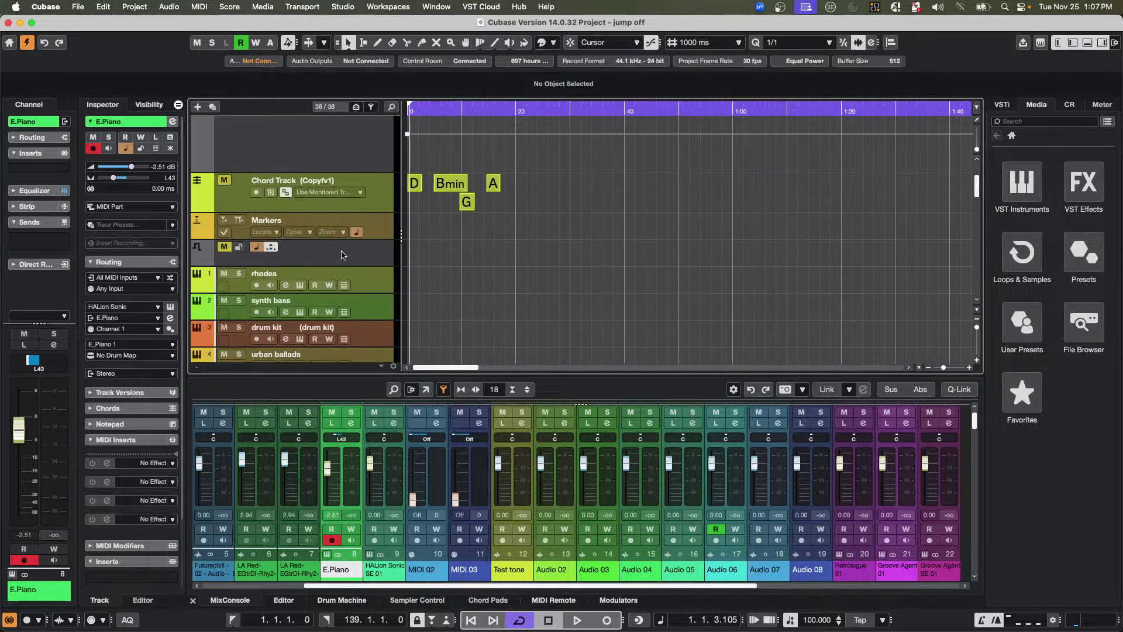
# - Open and close the rhodes track's HALion Sonic instrument, then bring up the Cubase menu
pyautogui.click(381, 283)
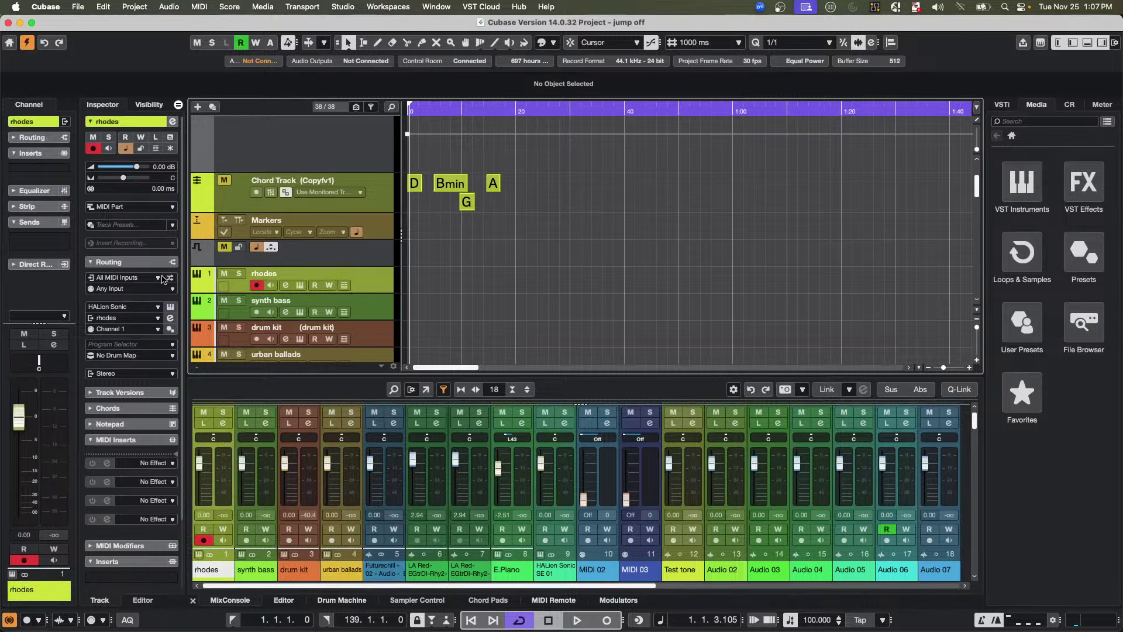
pyautogui.click(170, 306)
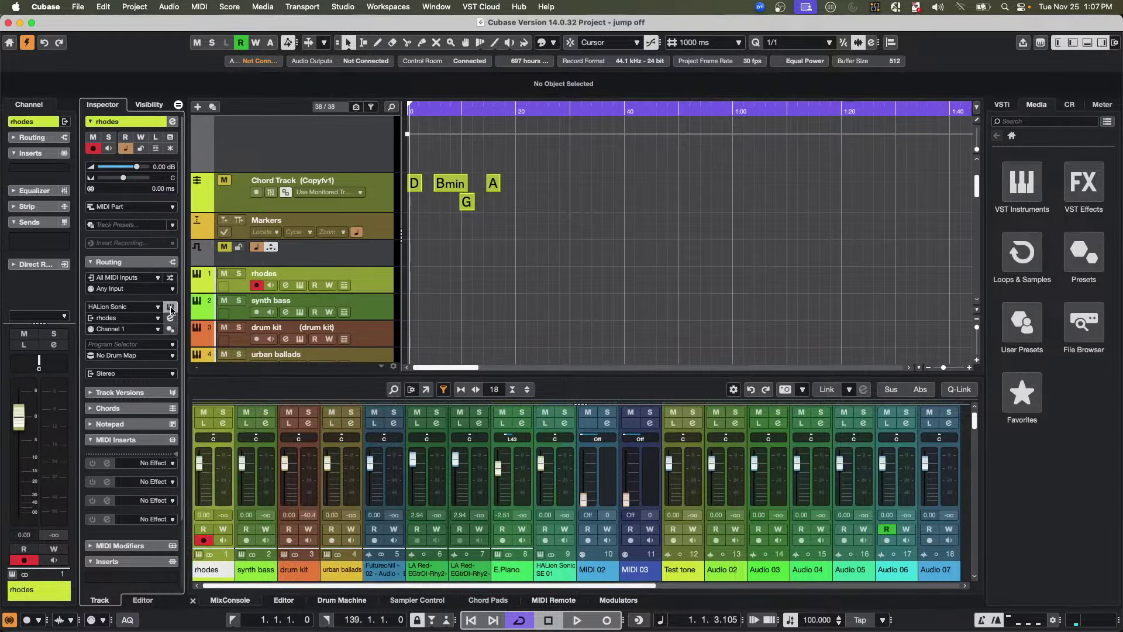
pyautogui.click(171, 307)
pyautogui.click(101, 6)
# - Search Key Commands for 'edit vst instrument', then close the dialog
pyautogui.moveTo(45, 6)
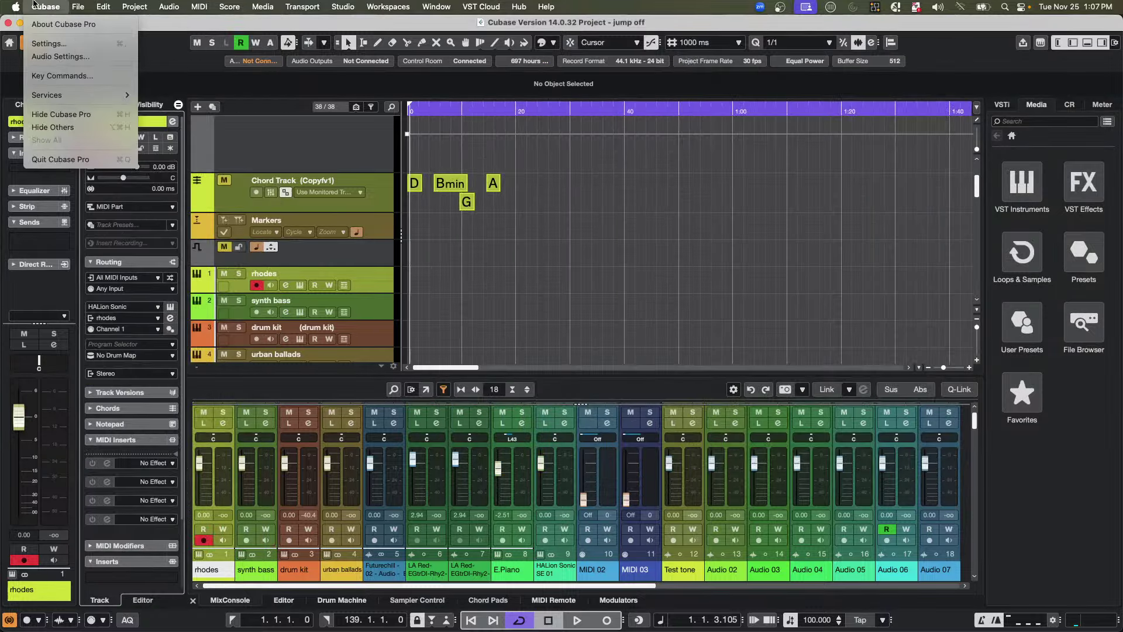
pyautogui.click(50, 76)
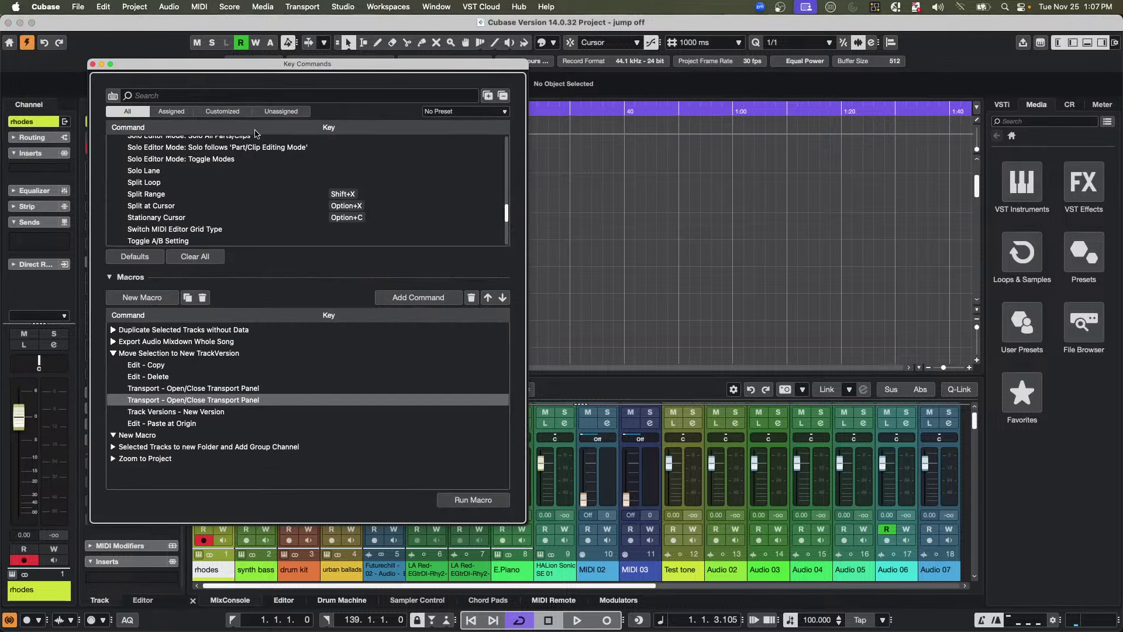
pyautogui.click(177, 93)
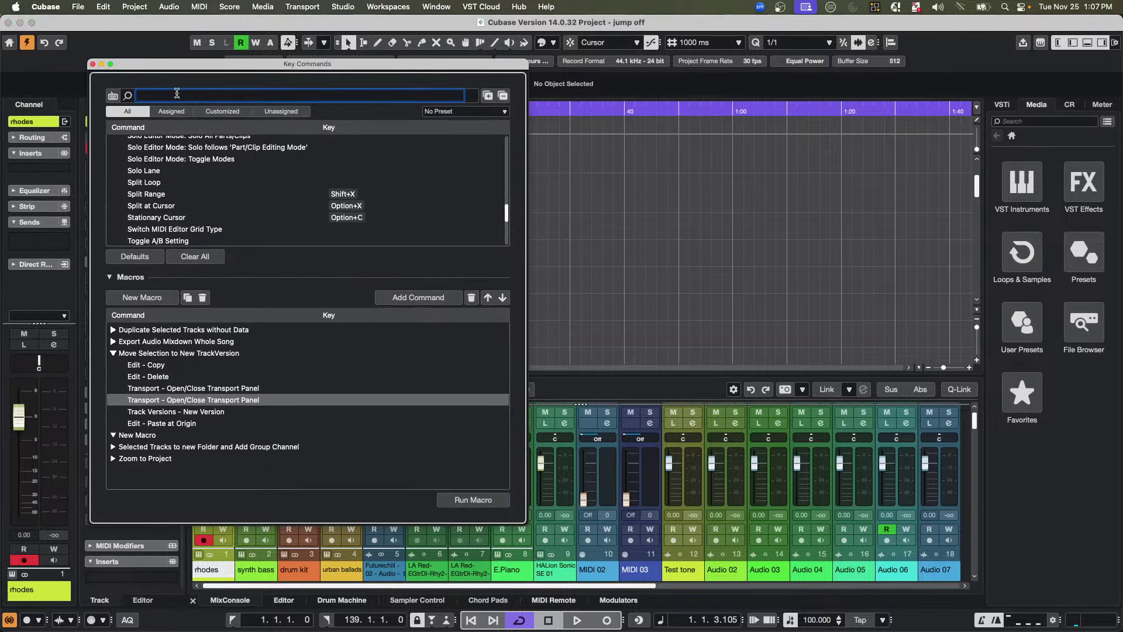
pyautogui.write('edit v')
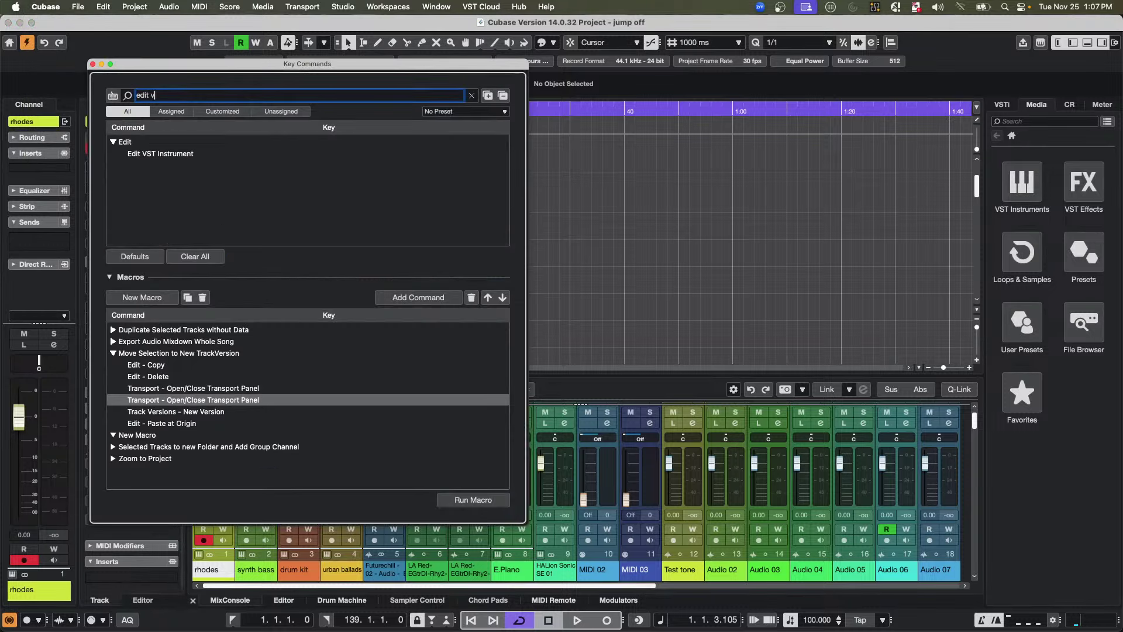
pyautogui.write('st instrument')
pyautogui.click(93, 64)
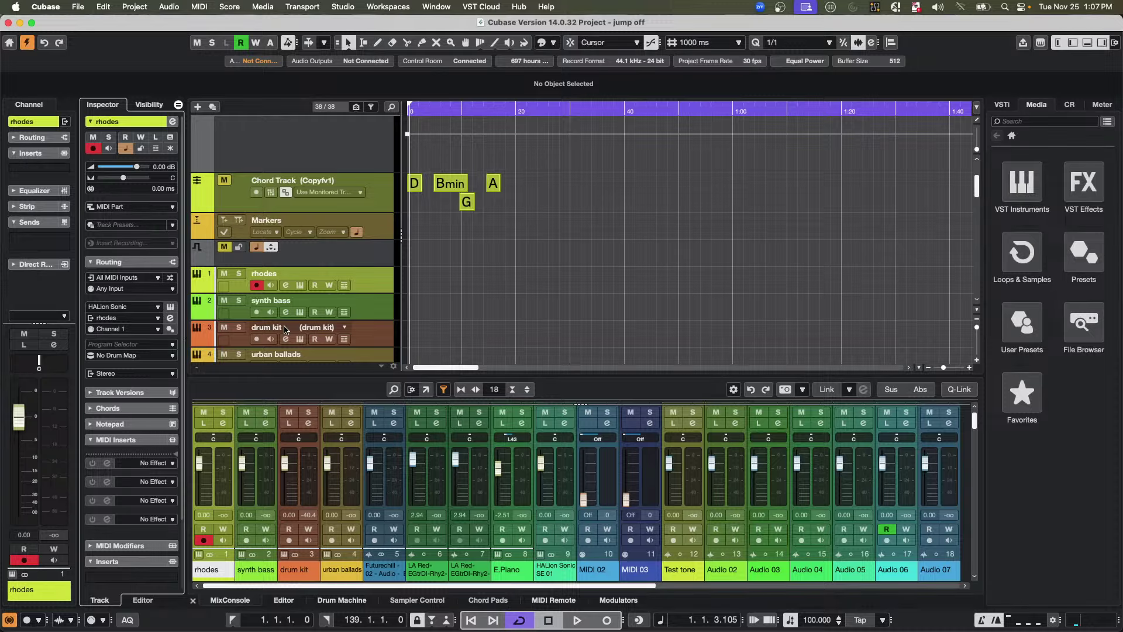
# - Toggle the synth bass instrument with E, then open rhodes' HALion Sonic and close it with Cmd+W
pyautogui.click(381, 310)
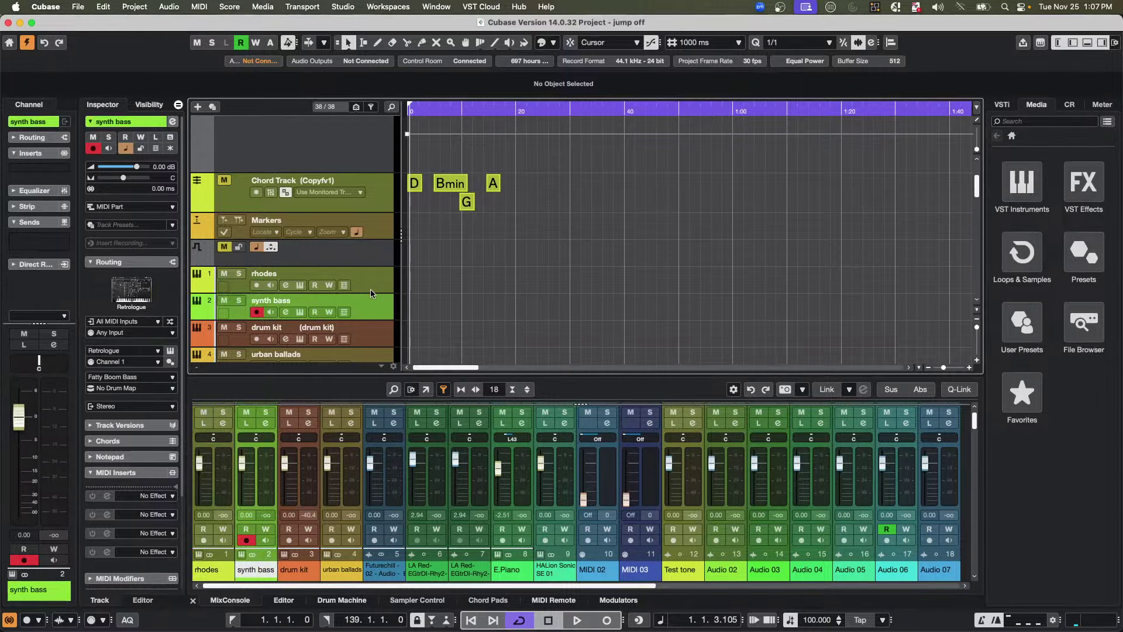
pyautogui.press('e')
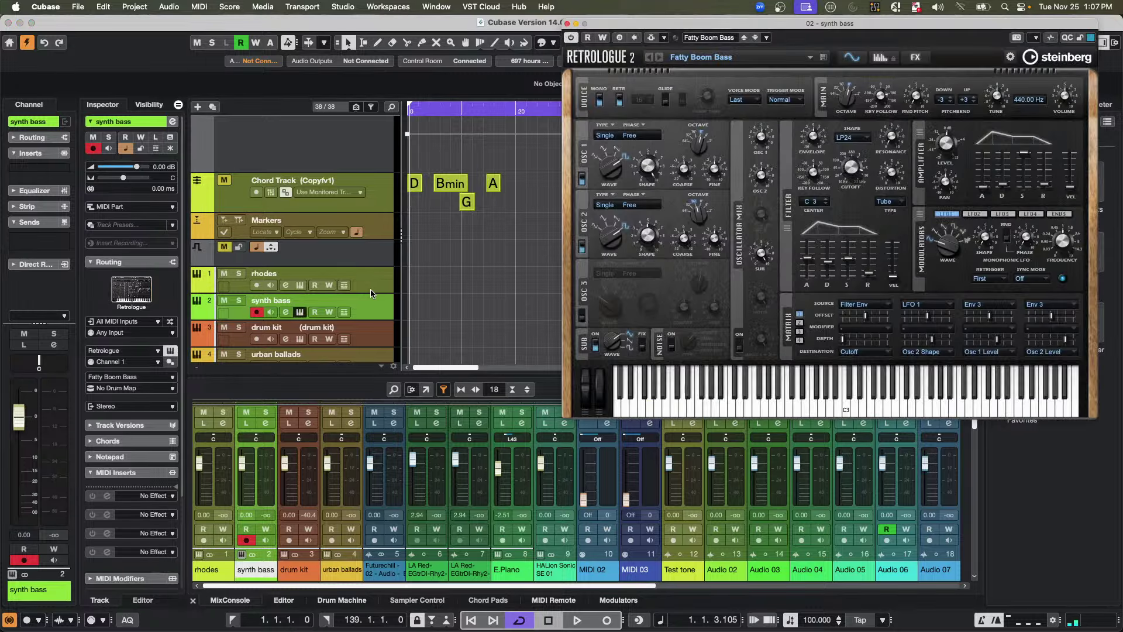
pyautogui.press('e')
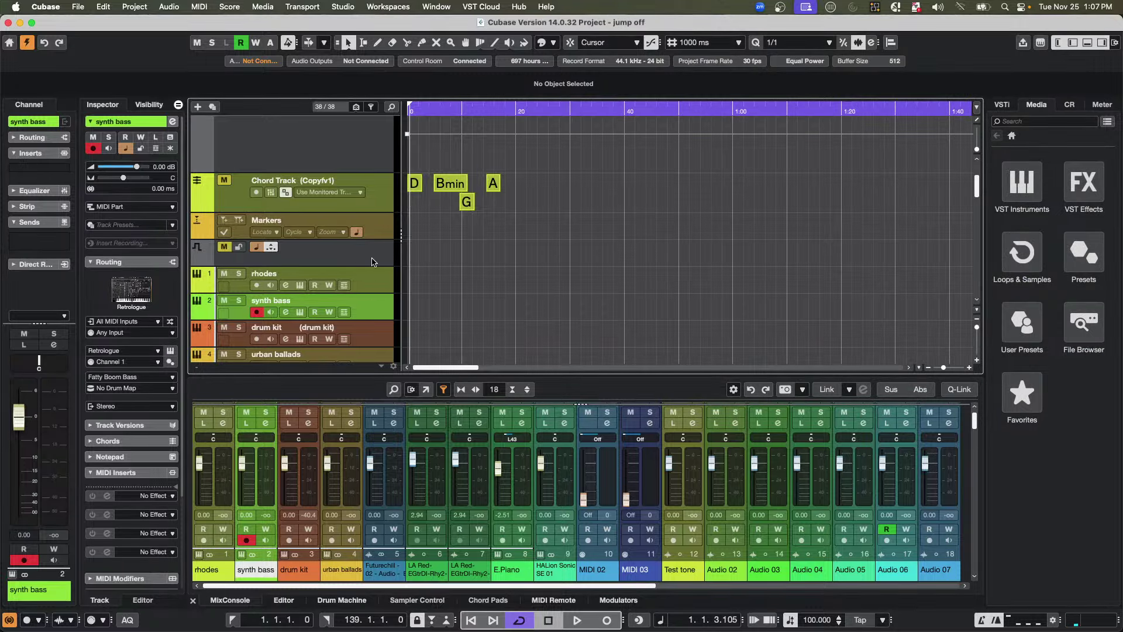
pyautogui.click(386, 334)
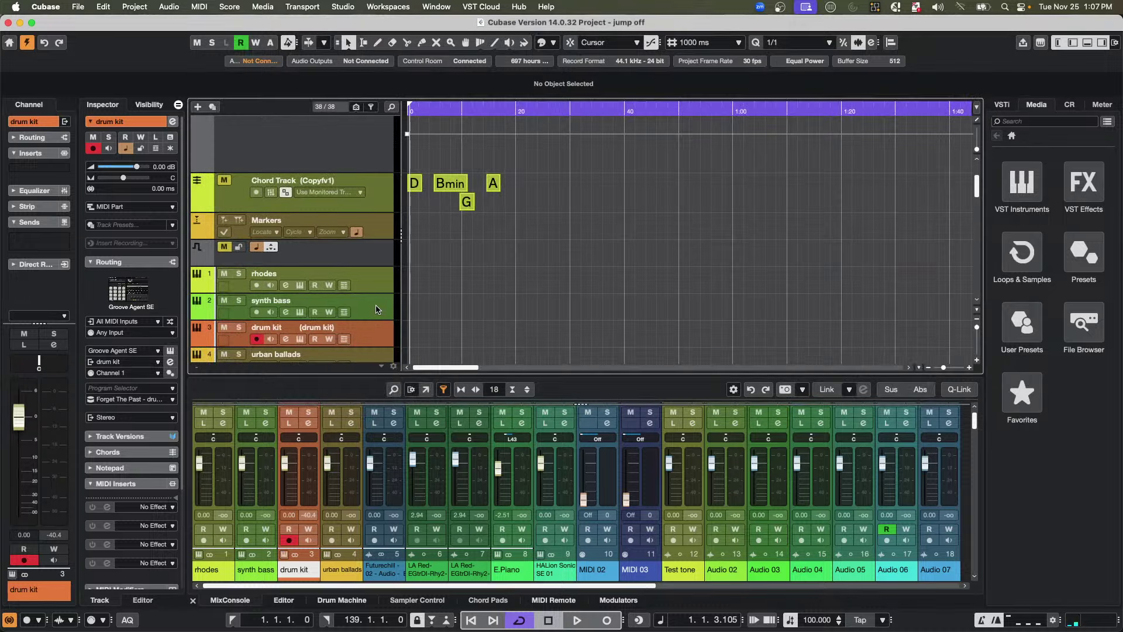
pyautogui.click(374, 308)
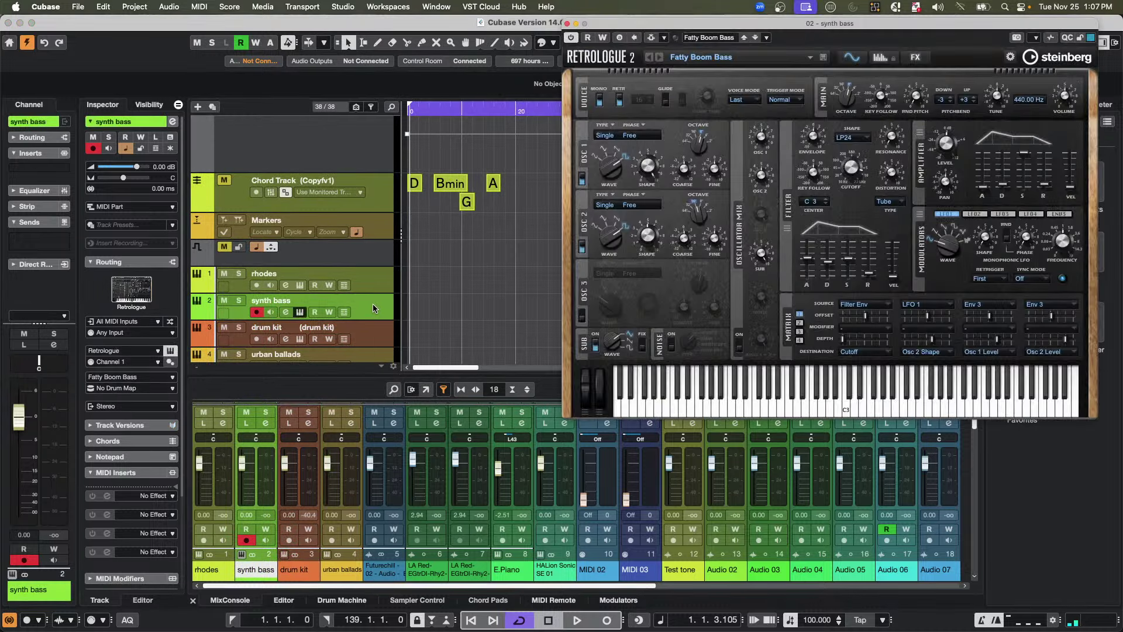
pyautogui.click(371, 279)
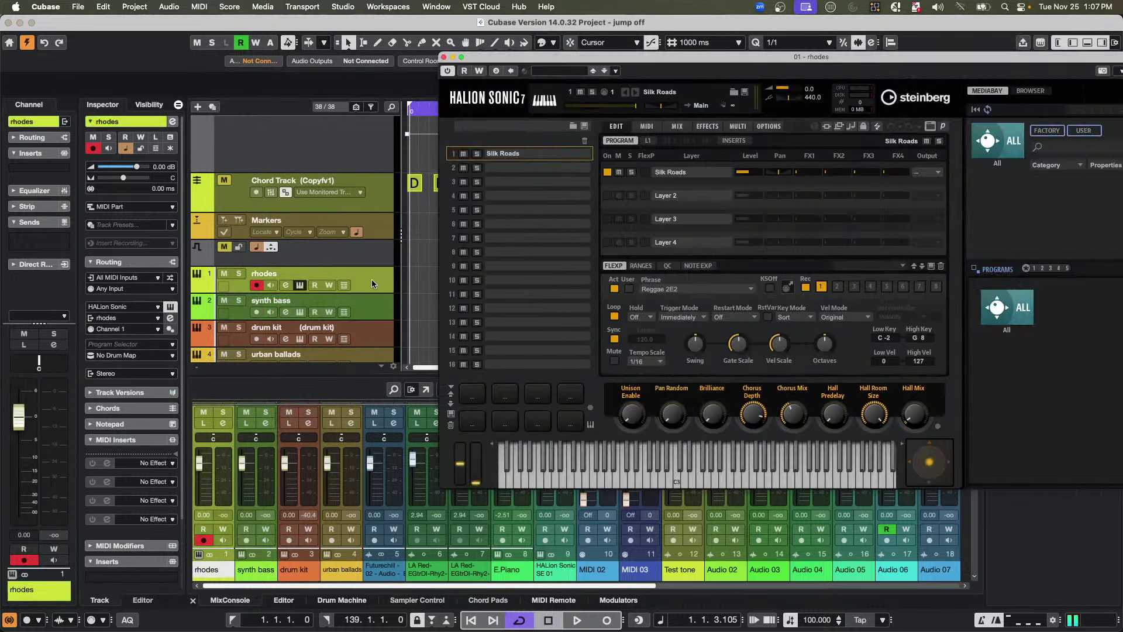
pyautogui.press('super+w')
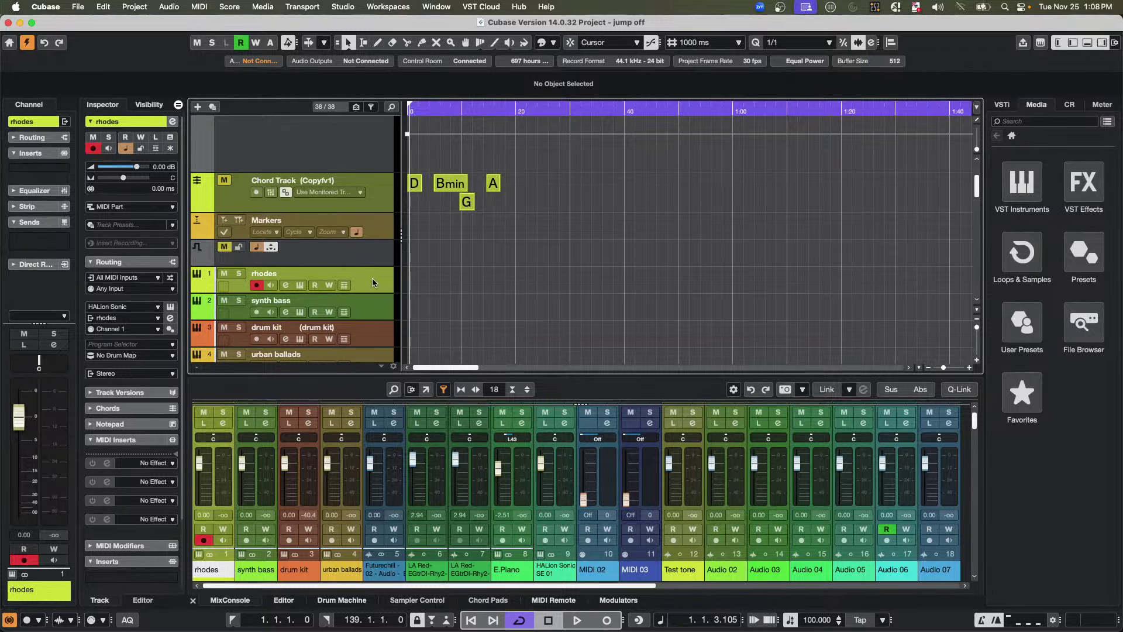
# - Open Audio 07's Channel Settings and load the Tube Compressor into the channel strip
pyautogui.scroll(-15, 372, 278)
pyautogui.scroll(3, 367, 275)
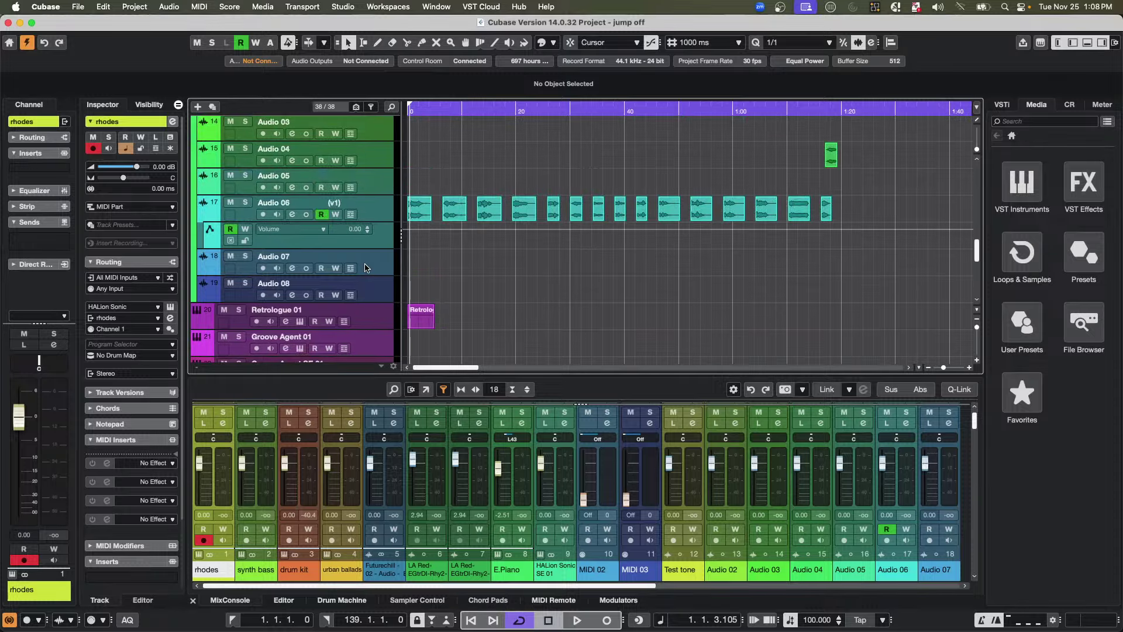
pyautogui.click(384, 265)
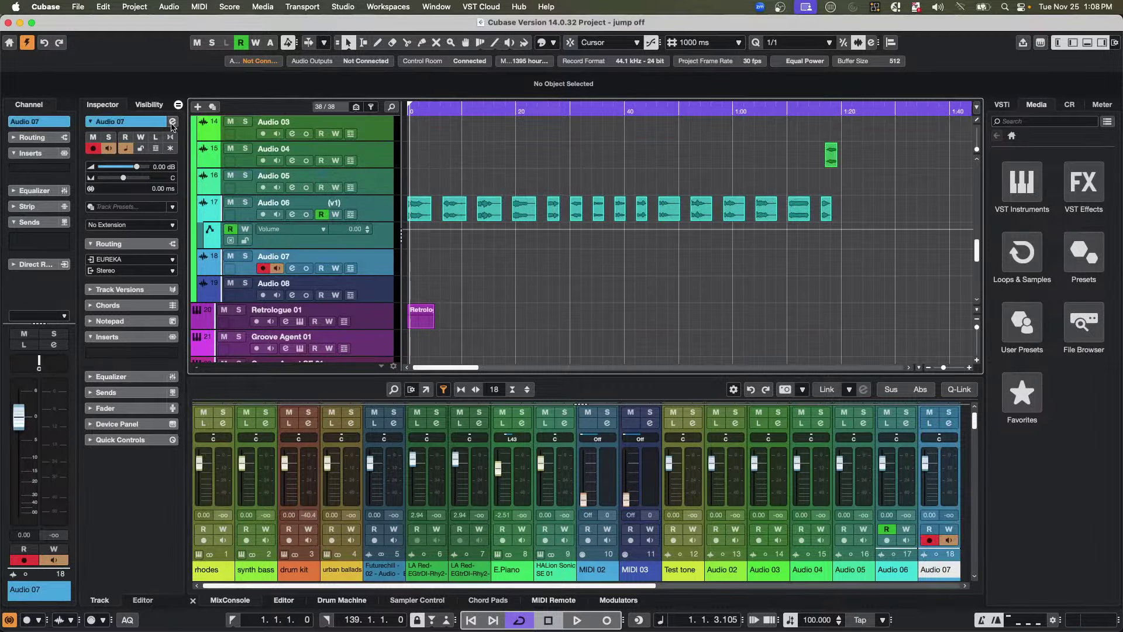
pyautogui.click(173, 121)
pyautogui.click(626, 297)
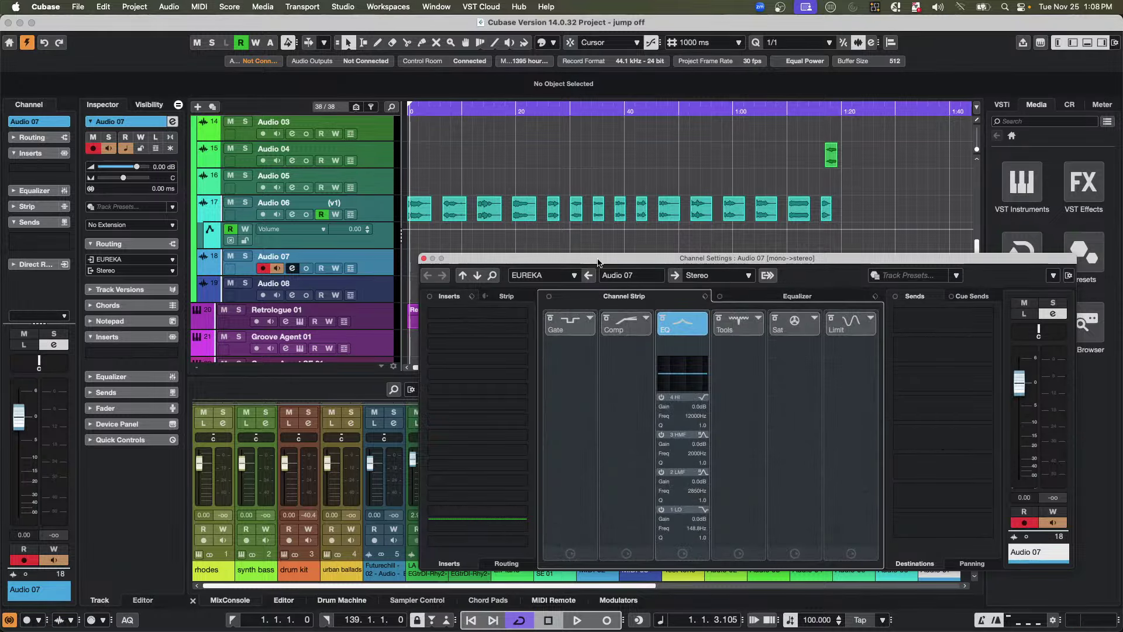
pyautogui.moveTo(599, 258); pyautogui.dragTo(297, 139)
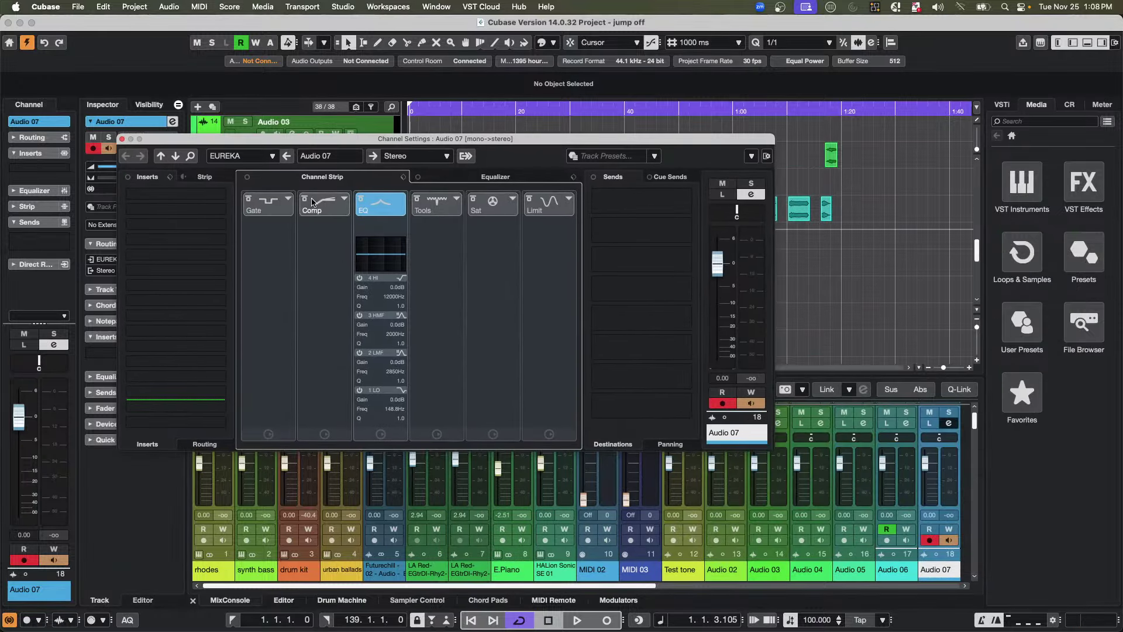
pyautogui.click(342, 200)
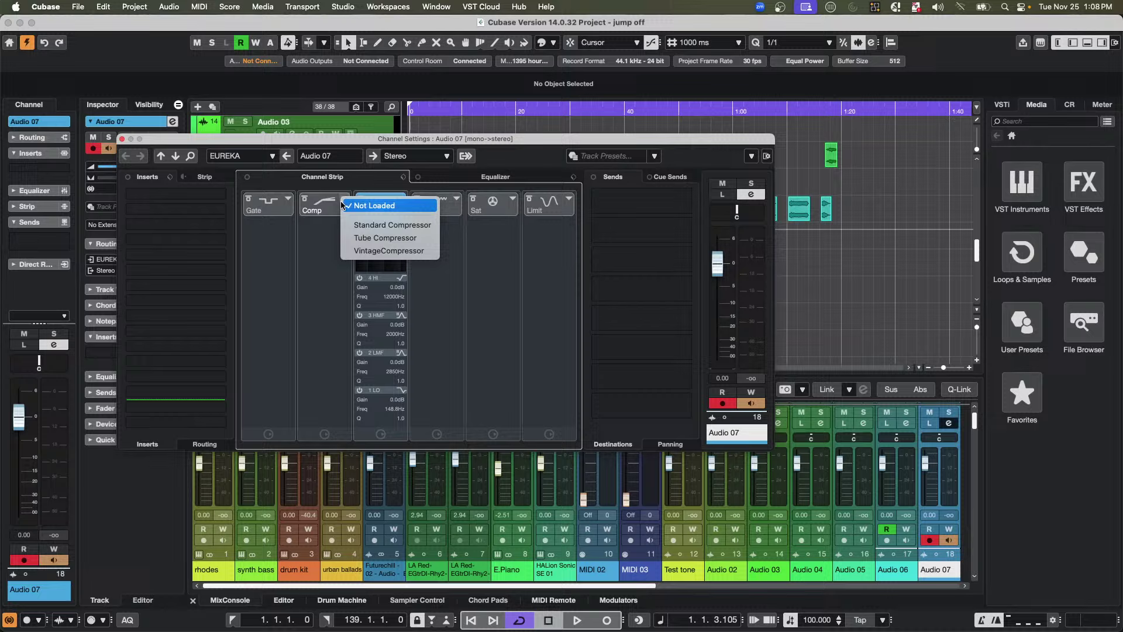
pyautogui.click(369, 238)
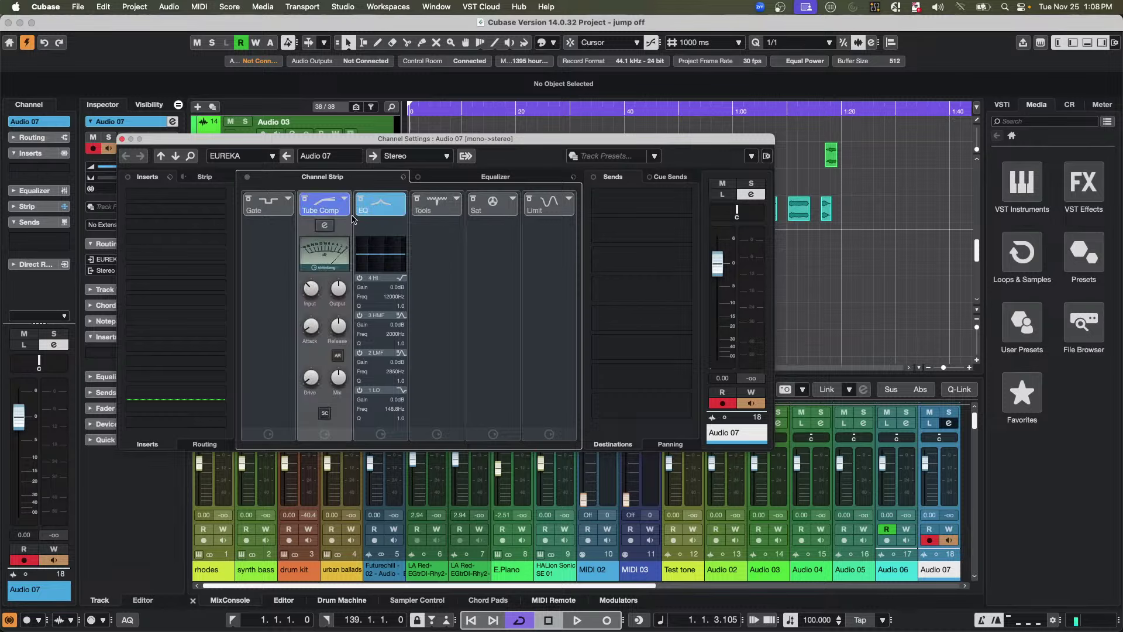
pyautogui.click(325, 240)
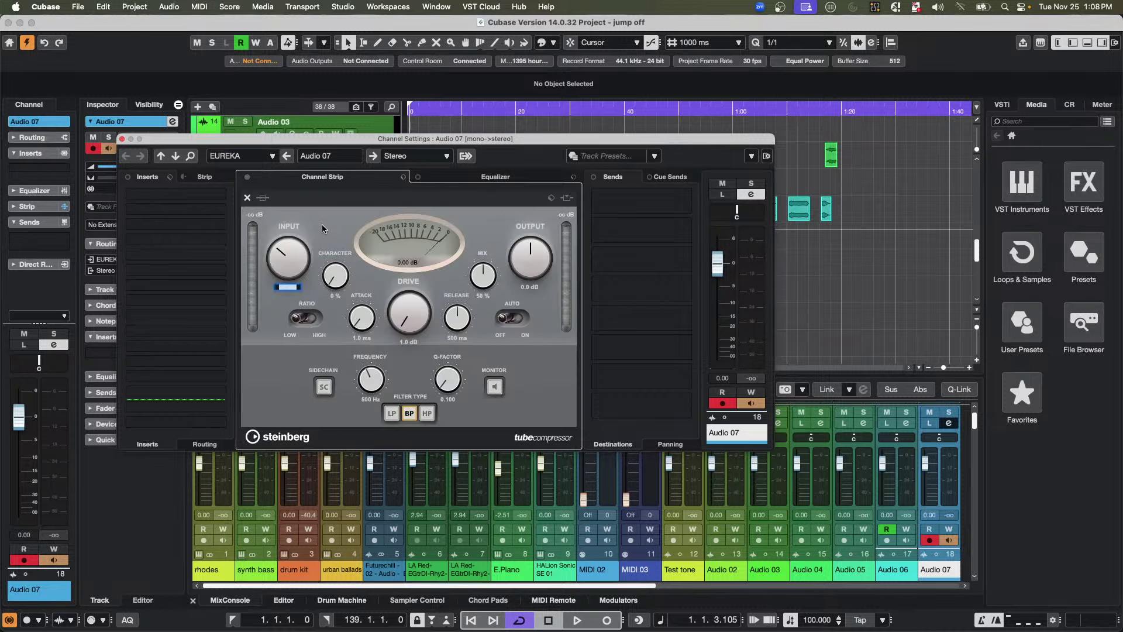
pyautogui.click(248, 197)
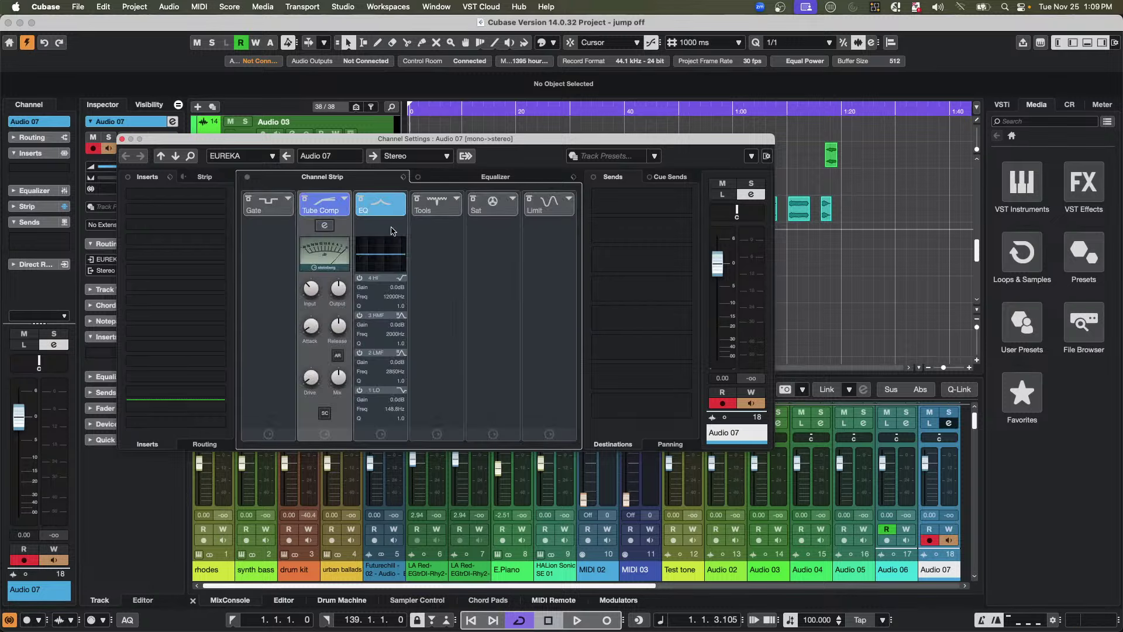
# - Set the strip's saturation to Tube Saturation after trying Magneto II and Tape Saturation
pyautogui.click(513, 199)
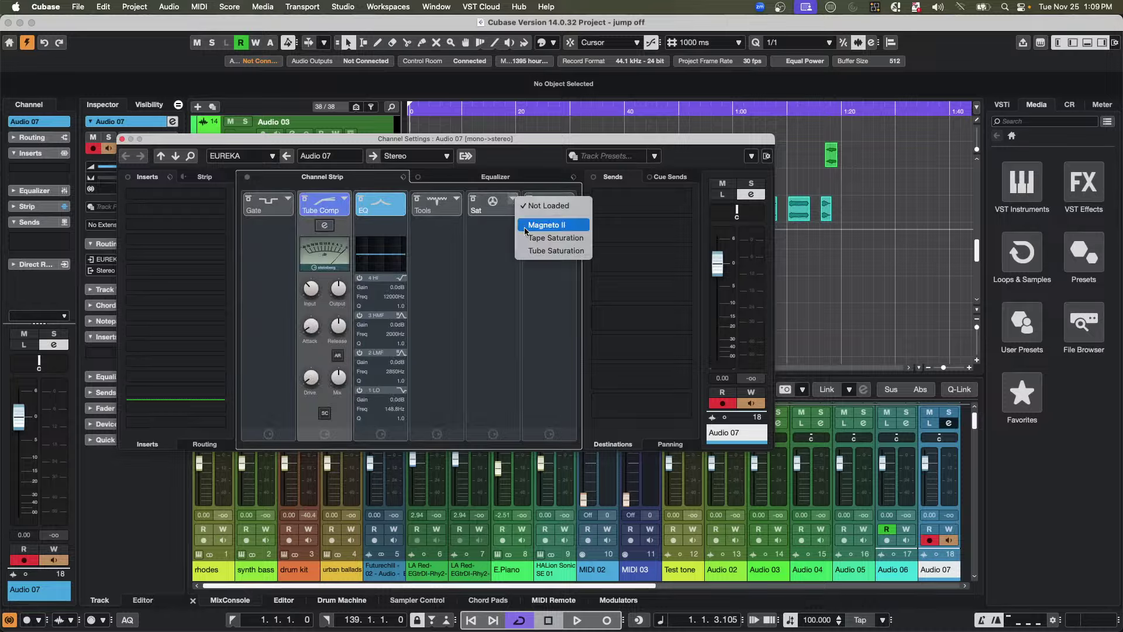
pyautogui.click(548, 226)
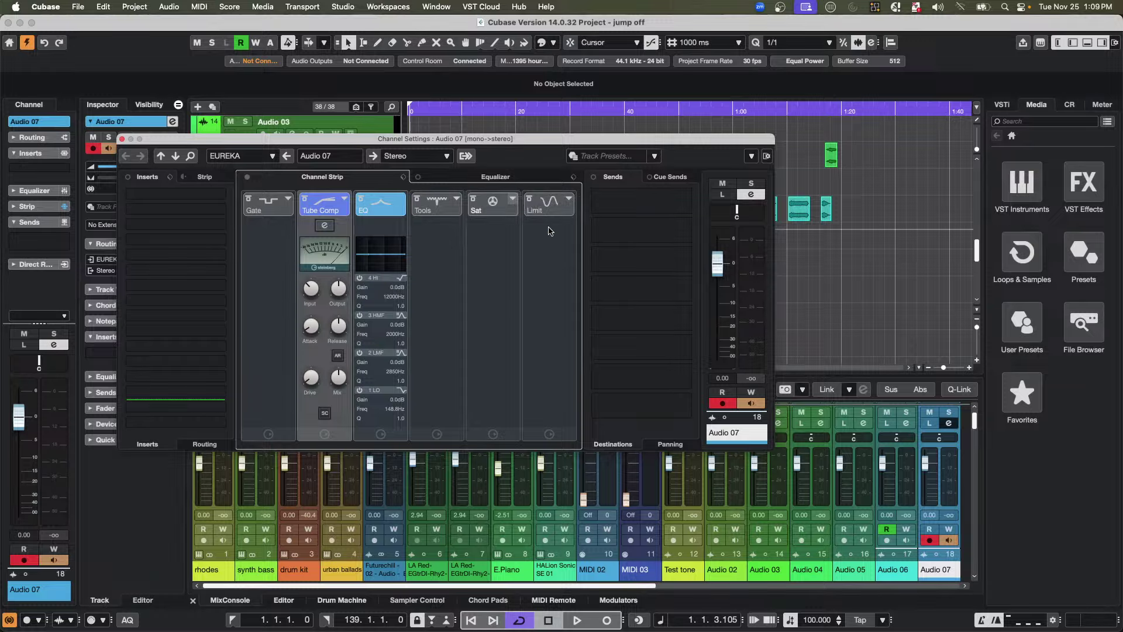
pyautogui.click(513, 199)
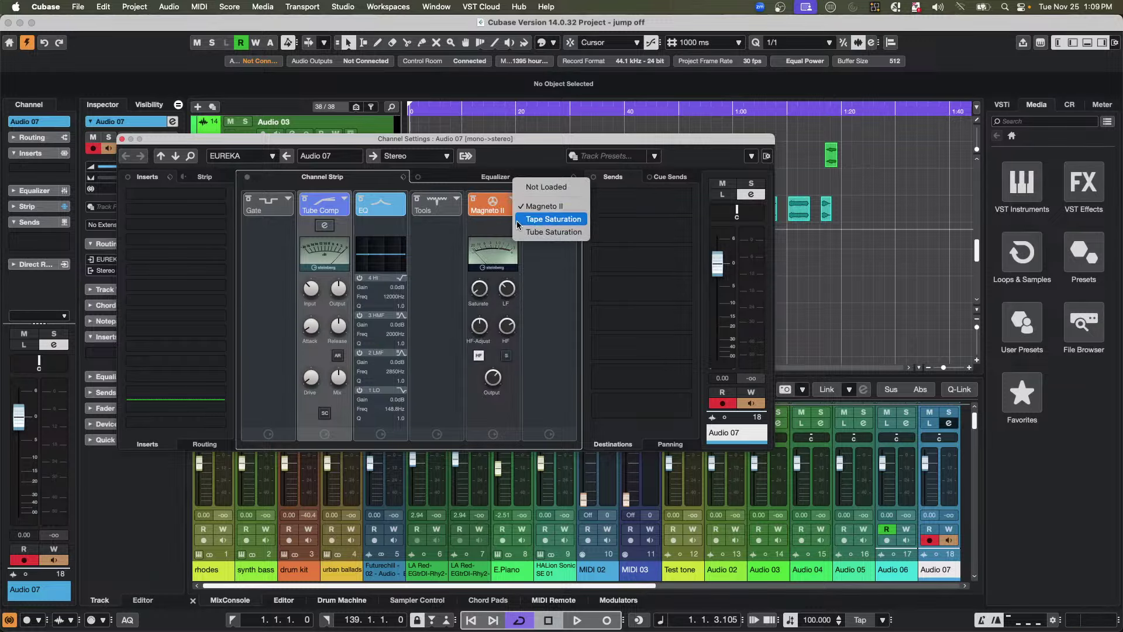
pyautogui.click(548, 220)
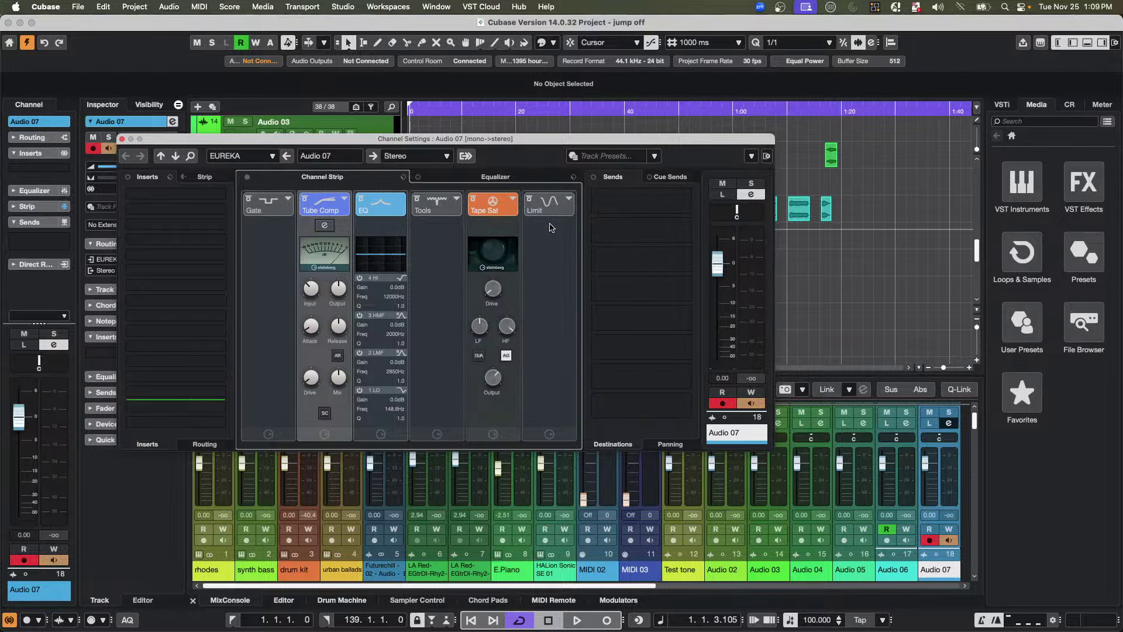
pyautogui.click(508, 204)
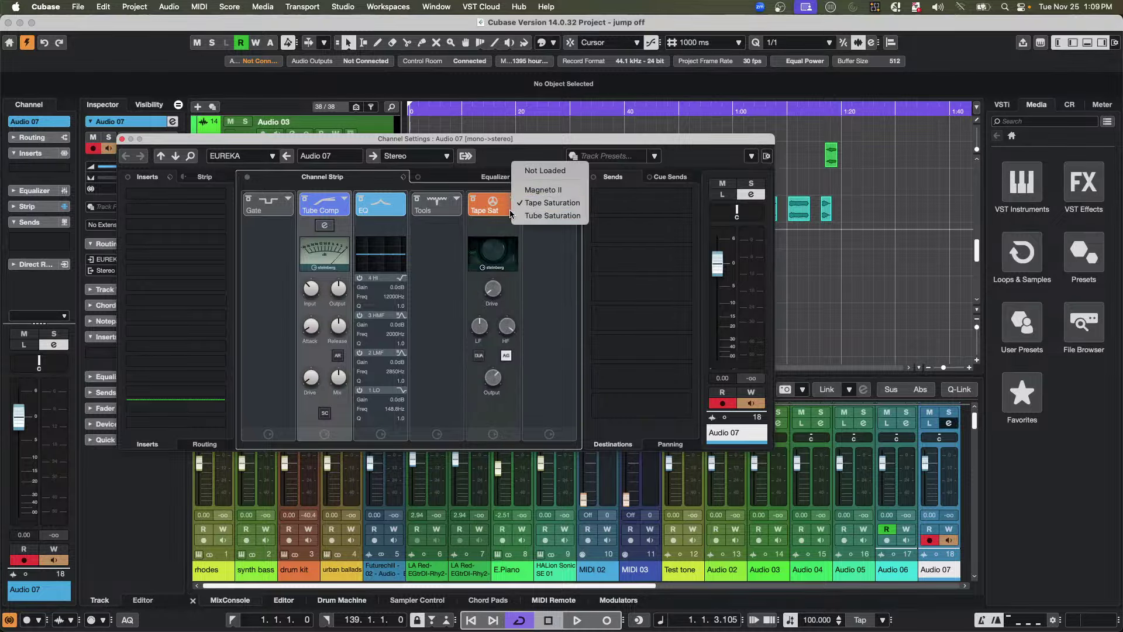
pyautogui.click(533, 218)
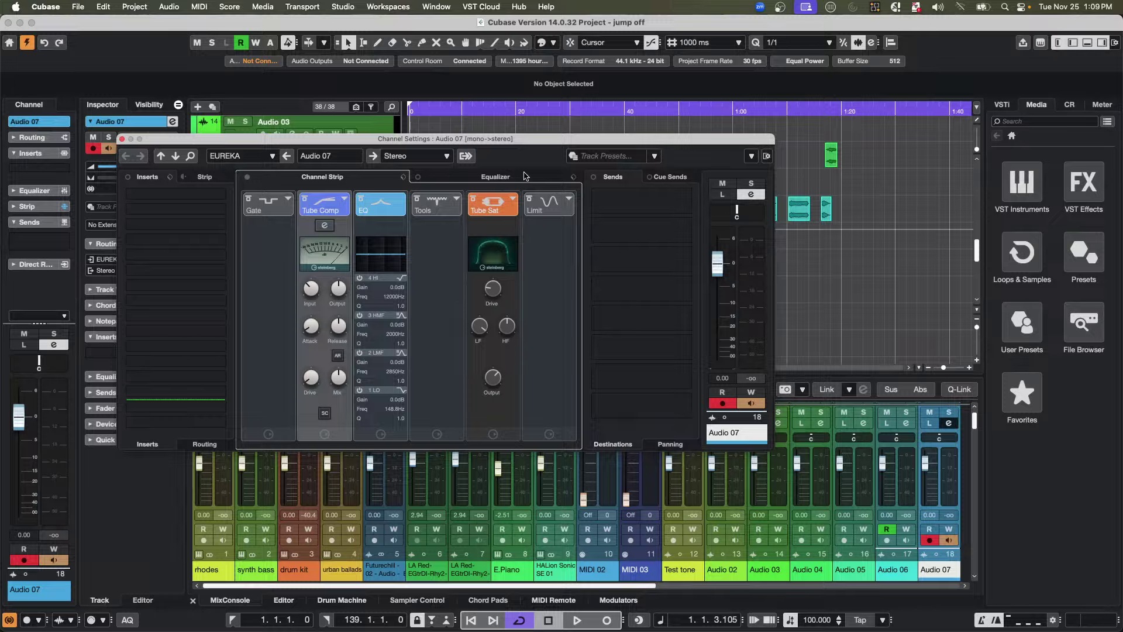
# - Set the strip's limiter to Brickwall Limiter instead of Maximizer and close the settings
pyautogui.moveTo(330, 316)
pyautogui.click(572, 203)
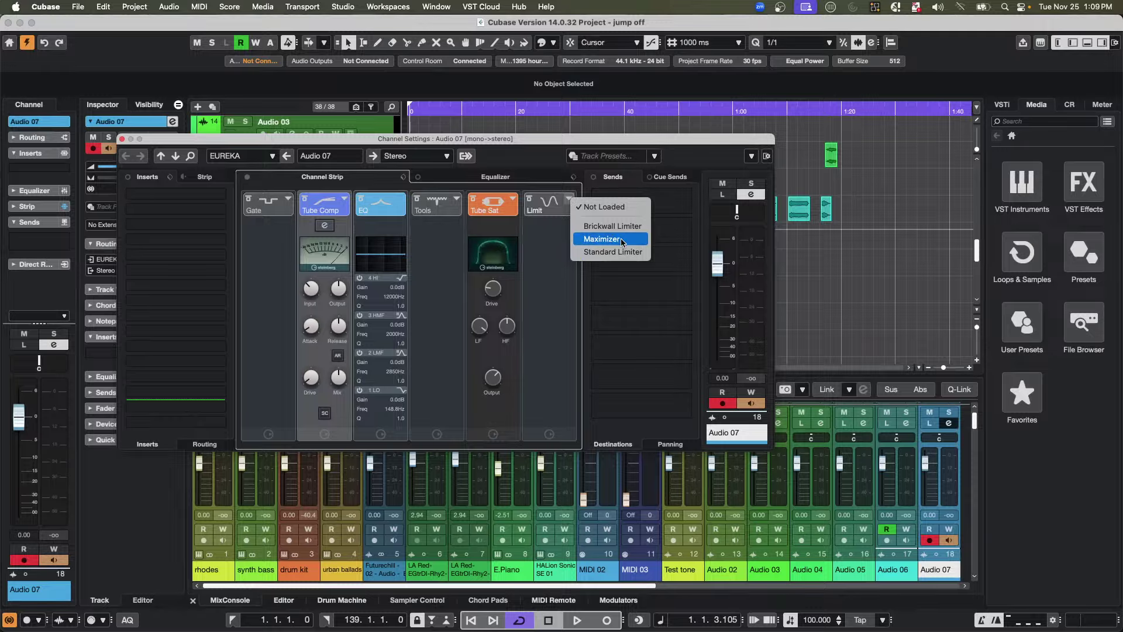
pyautogui.click(640, 238)
pyautogui.click(566, 203)
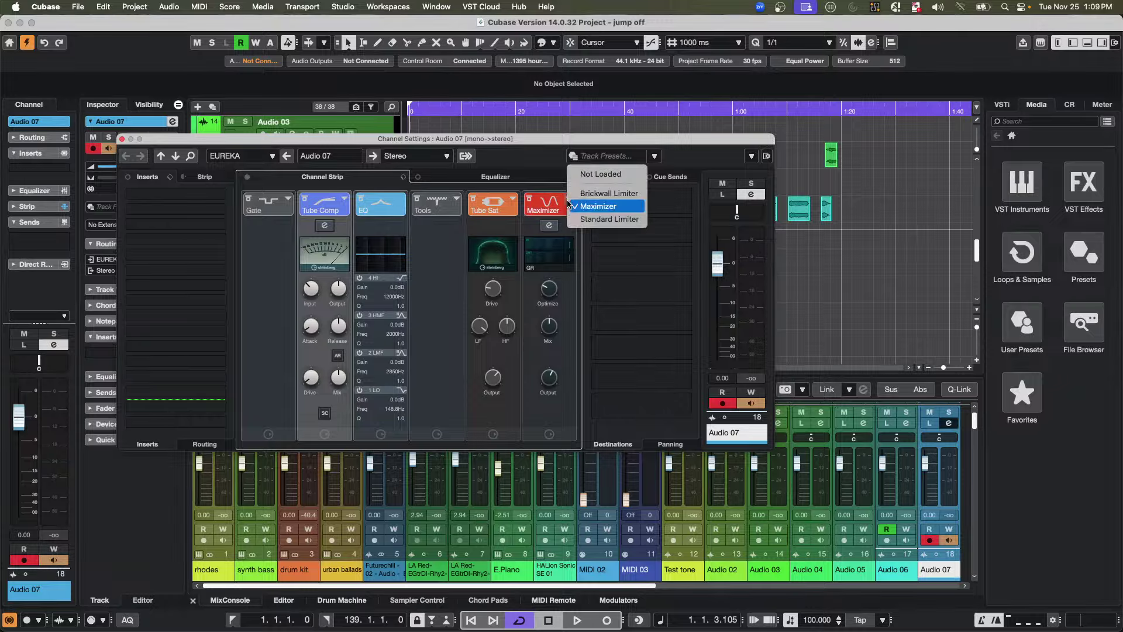
pyautogui.click(608, 189)
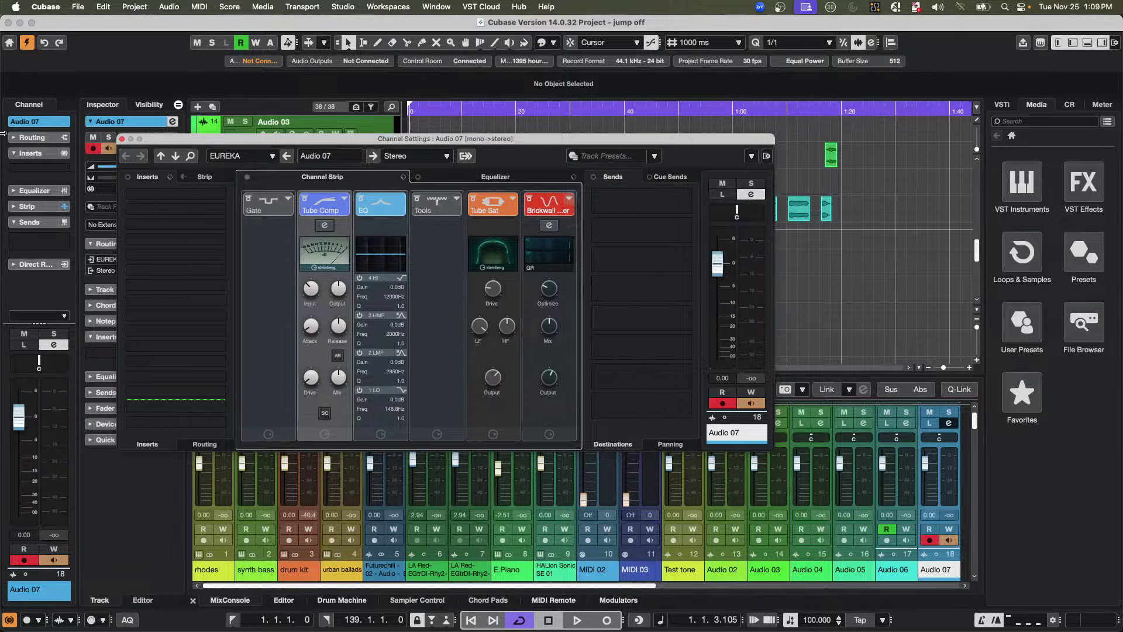
pyautogui.click(122, 138)
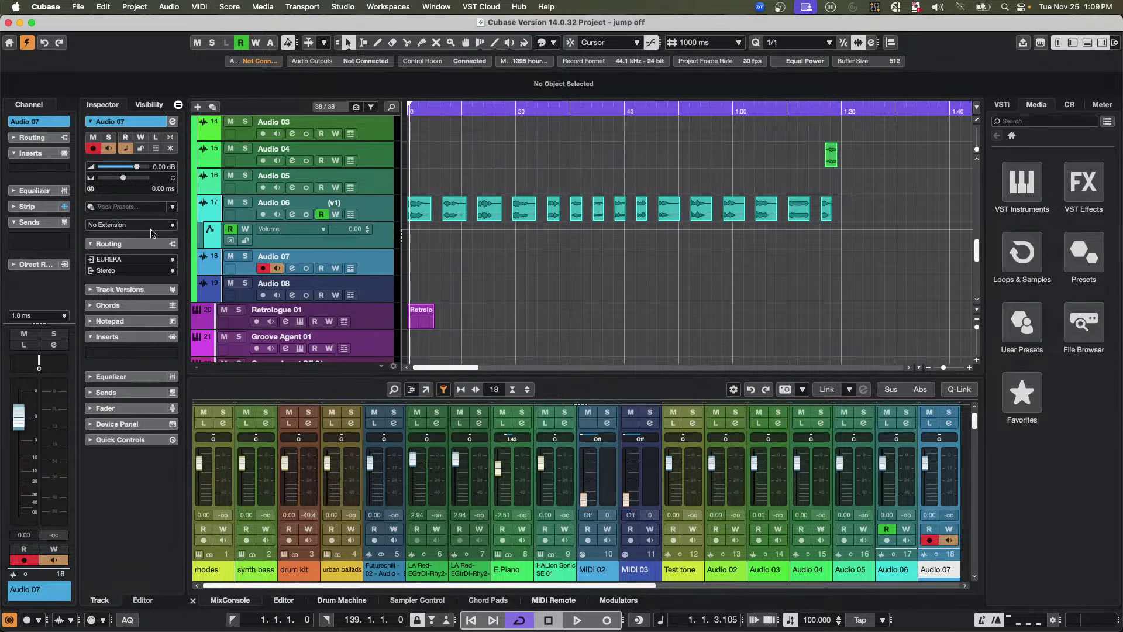
# - Add the Noise Gate and EnvelopeShaper modules to Audio 07's channel strip
pyautogui.click(58, 170)
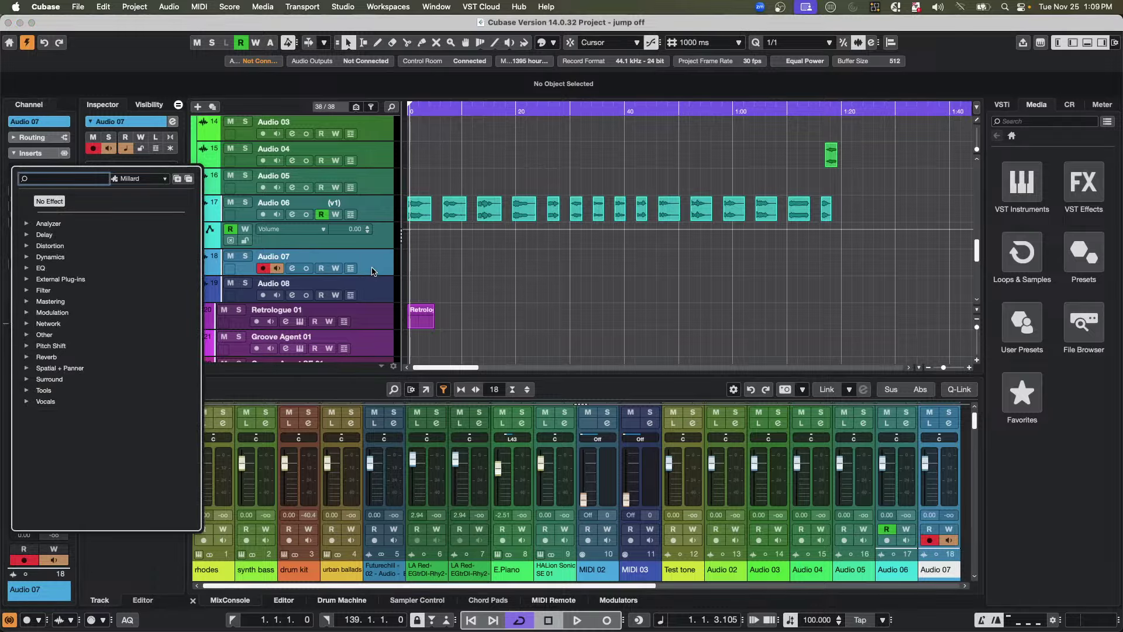
pyautogui.click(292, 268)
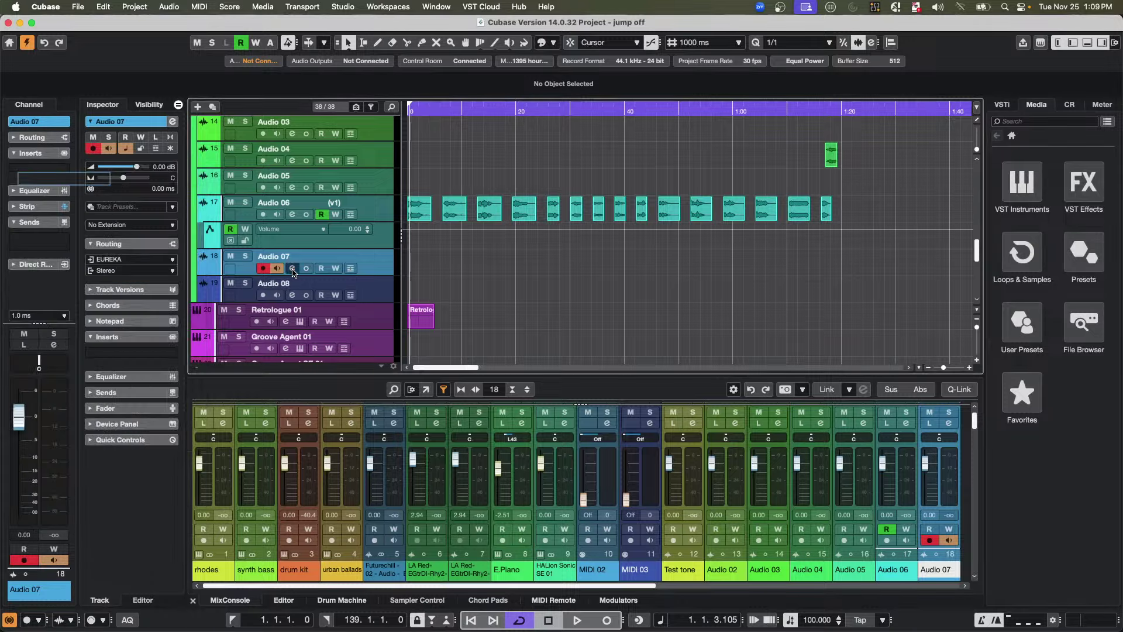
pyautogui.click(292, 269)
pyautogui.click(281, 199)
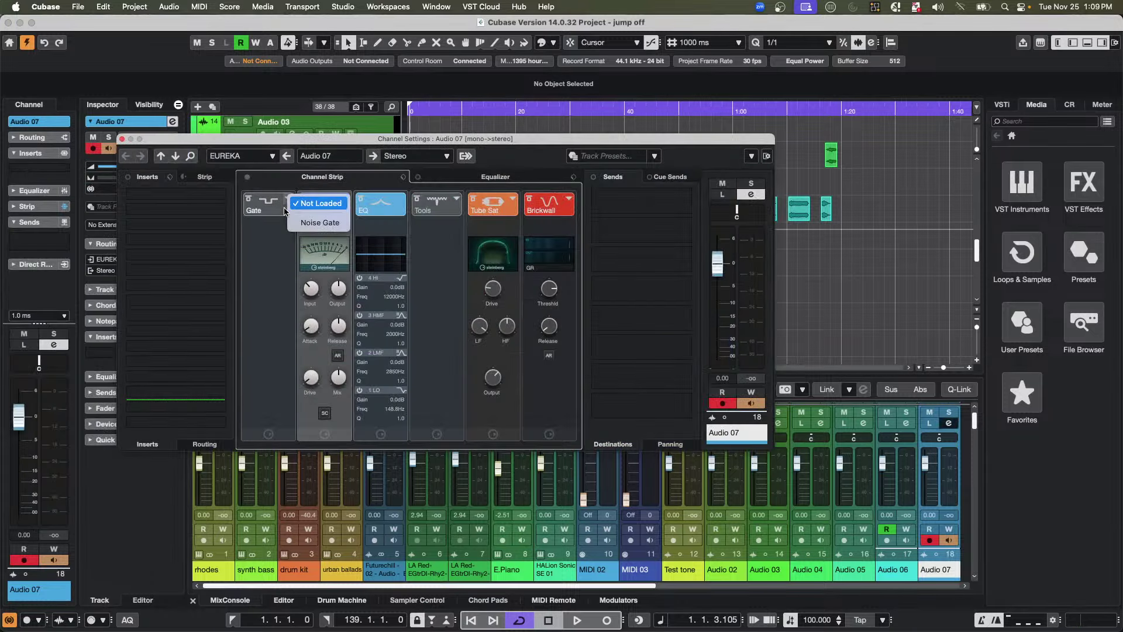
pyautogui.click(318, 226)
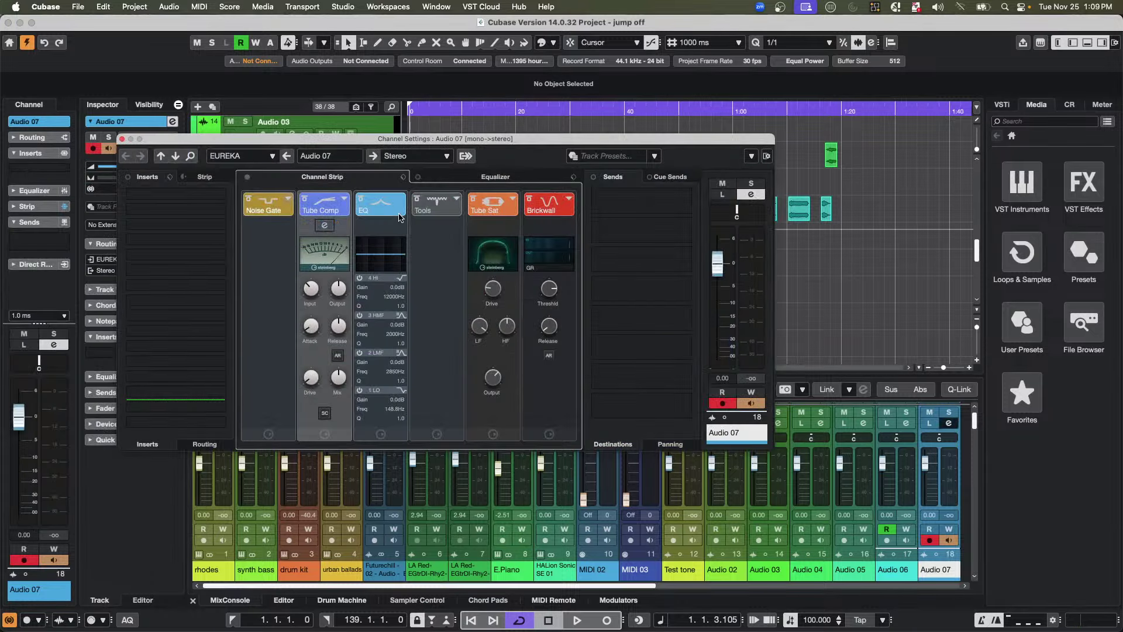
pyautogui.click(456, 199)
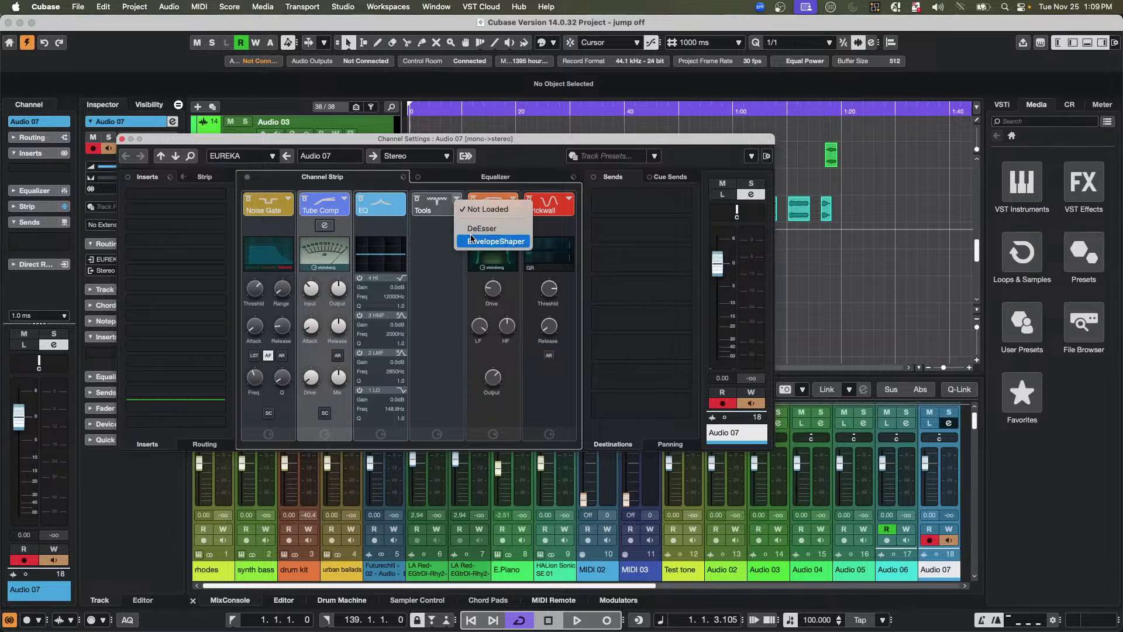
pyautogui.click(495, 241)
# - Cut EQ band 2 by -4.3 dB at 312.1 Hz, then close the channel settings
pyautogui.moveTo(329, 216)
pyautogui.mouseDown()
pyautogui.moveTo(407, 220)
pyautogui.moveTo(344, 226)
pyautogui.mouseUp()
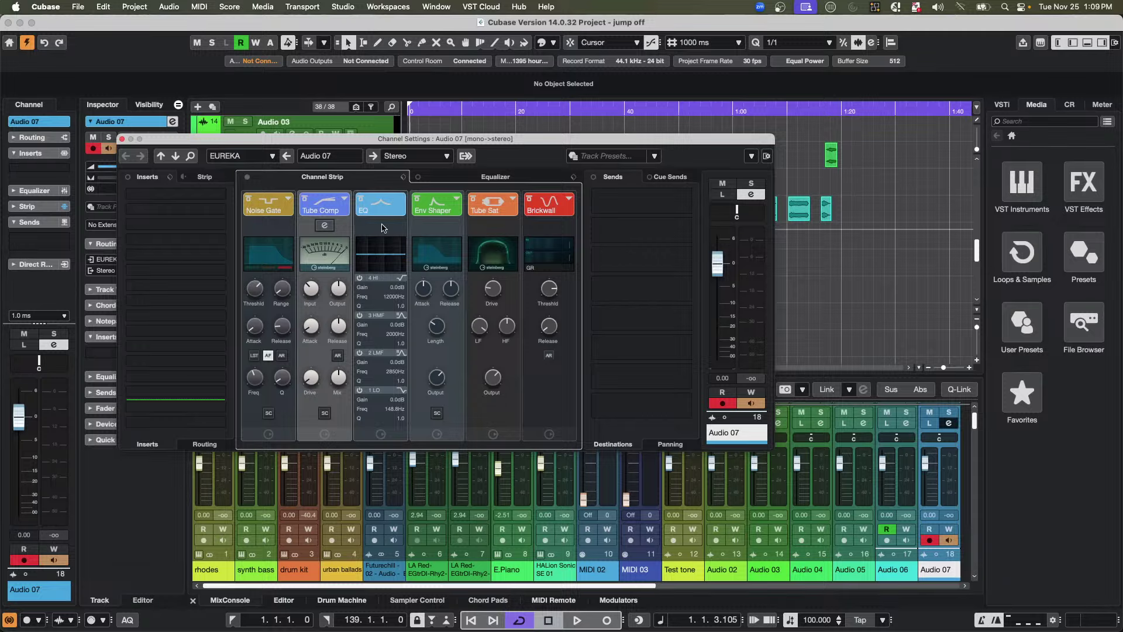
pyautogui.click(462, 179)
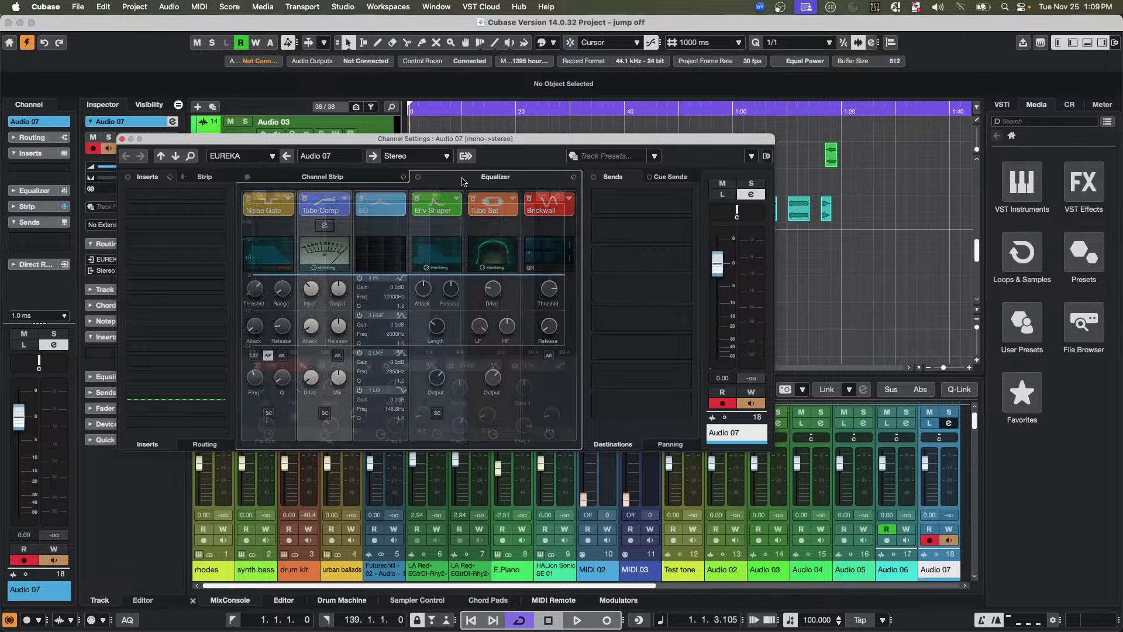
pyautogui.moveTo(383, 280); pyautogui.dragTo(377, 286)
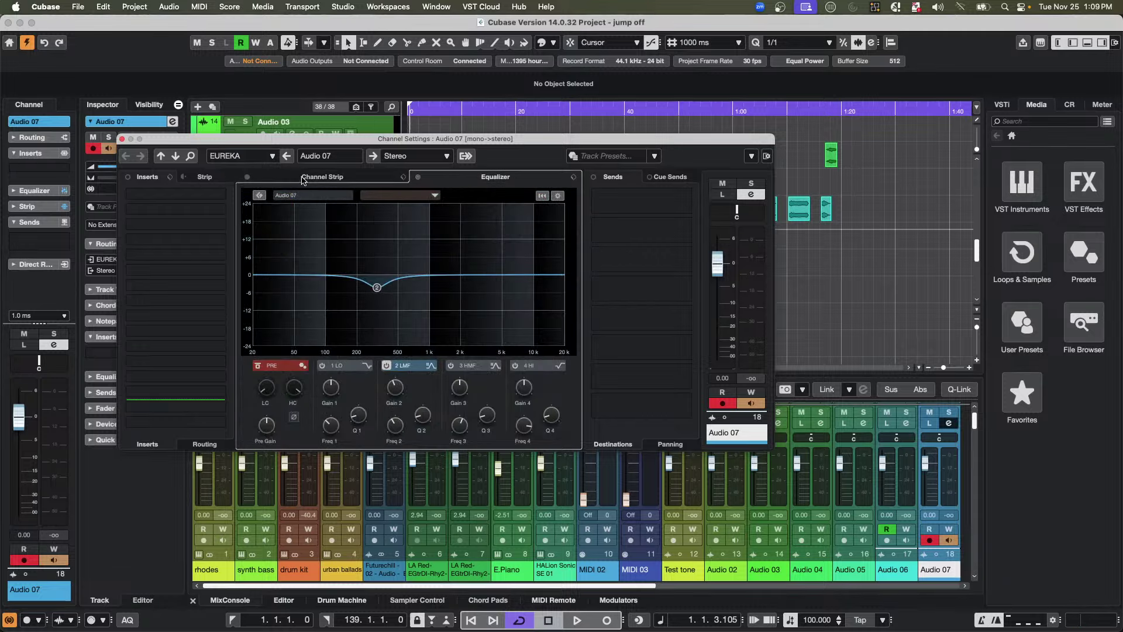
pyautogui.click(308, 179)
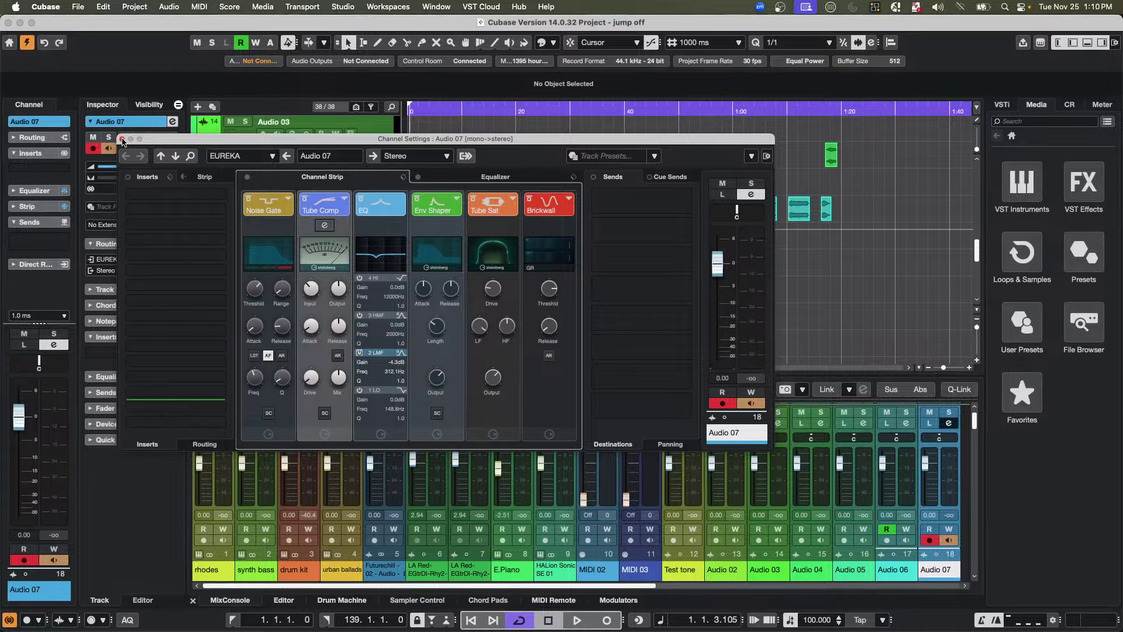
pyautogui.click(121, 139)
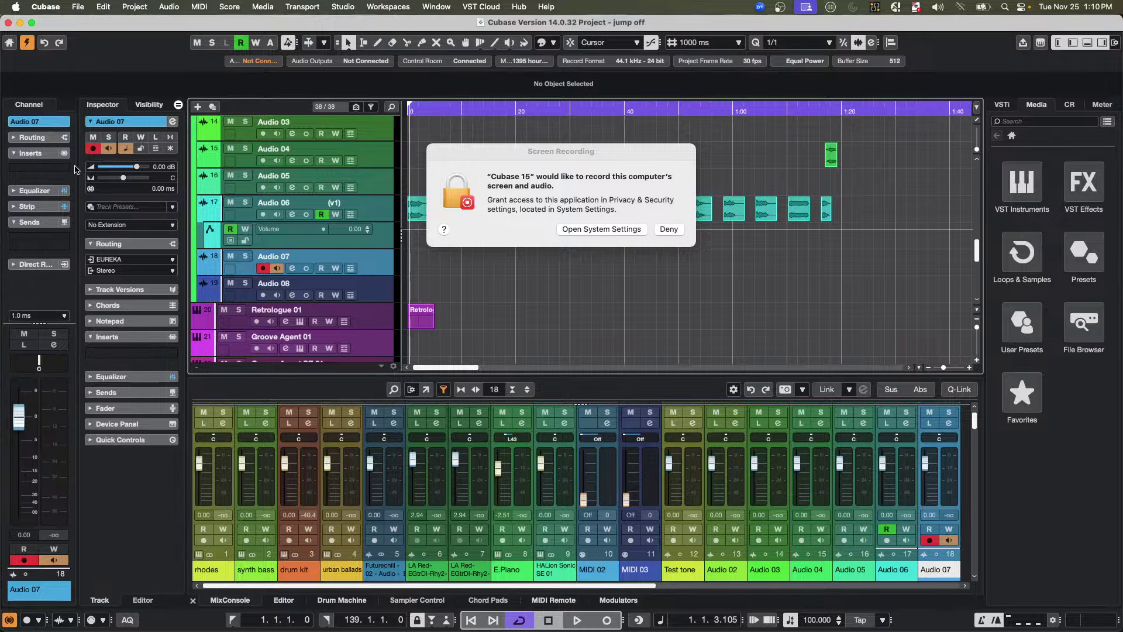
# - Insert Quadrafuzz v2 and Magneto II from the Distortion category on Audio 07
pyautogui.click(54, 171)
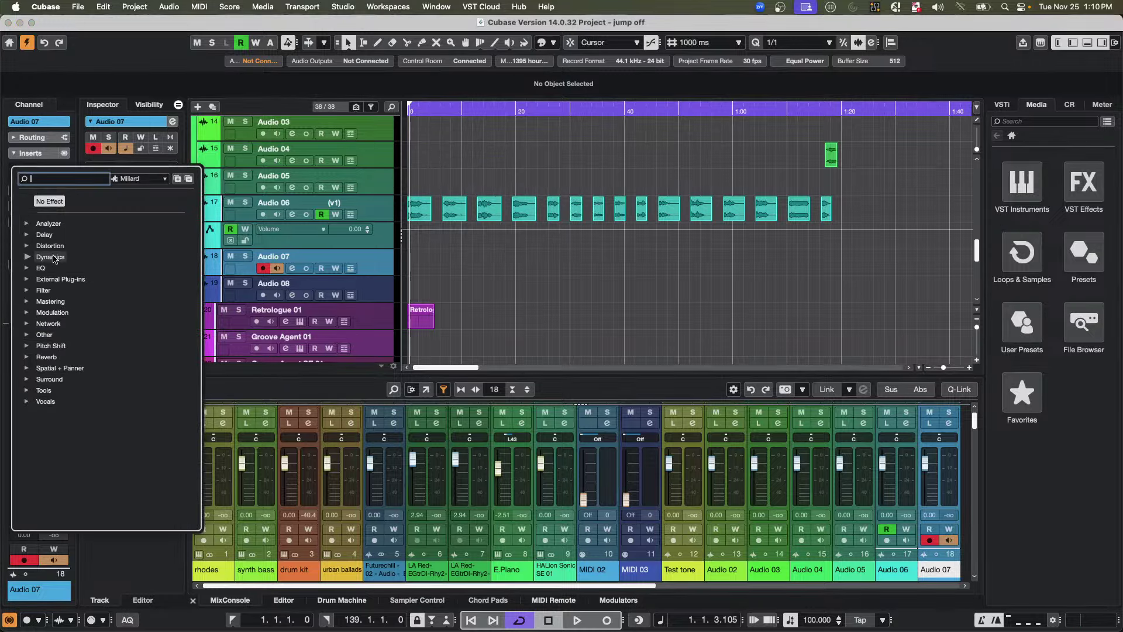
pyautogui.click(28, 245)
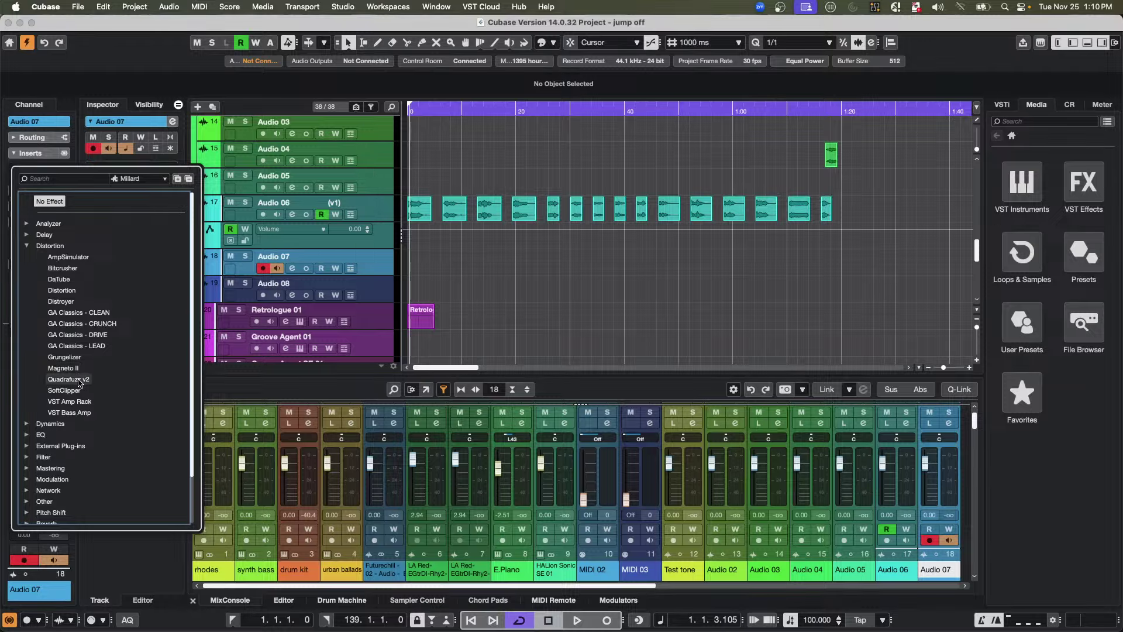
pyautogui.click(68, 379)
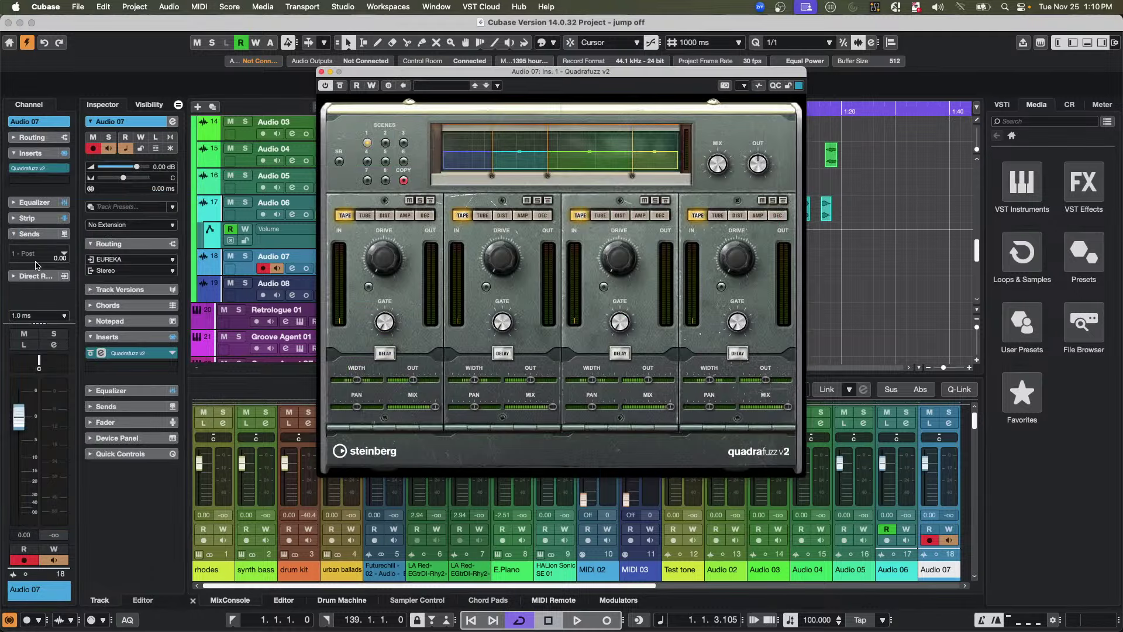
pyautogui.click(69, 179)
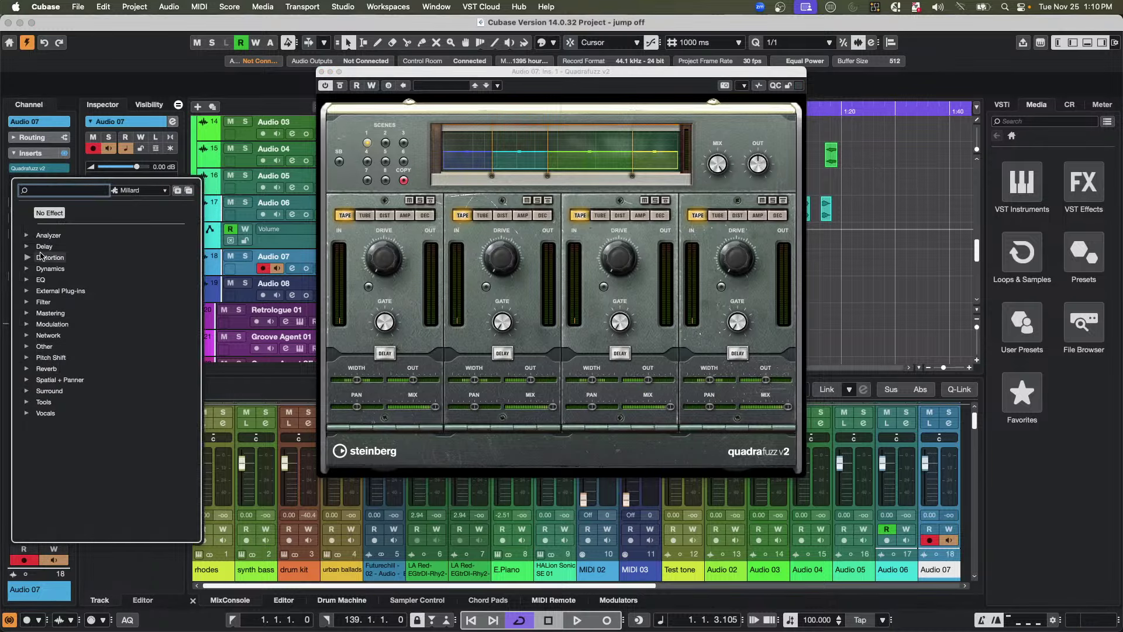
pyautogui.click(27, 257)
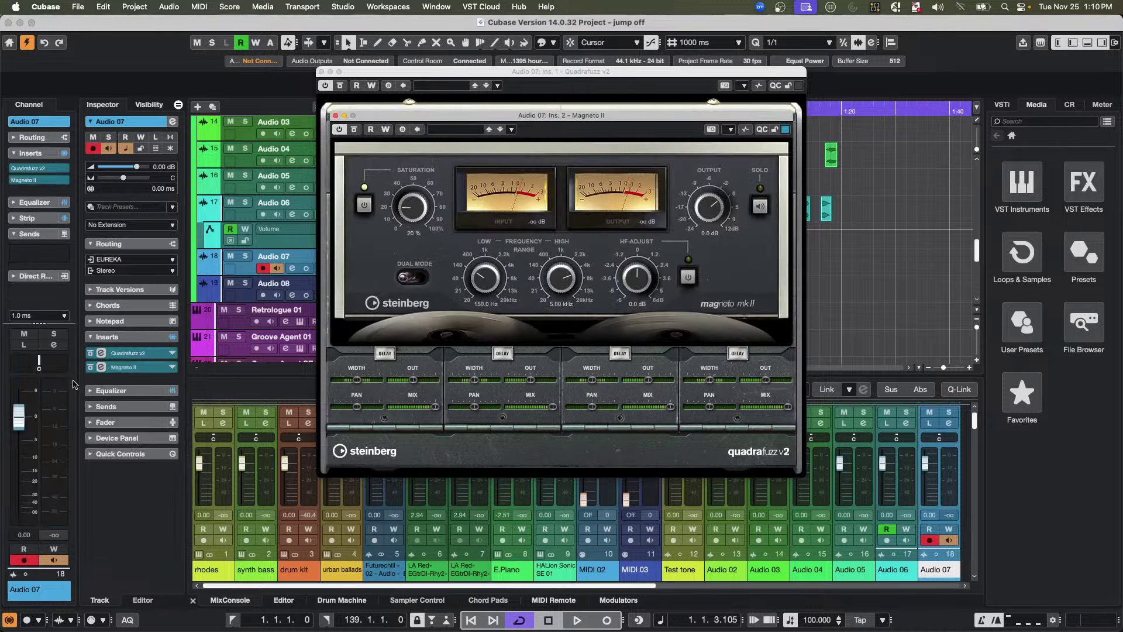
pyautogui.click(64, 380)
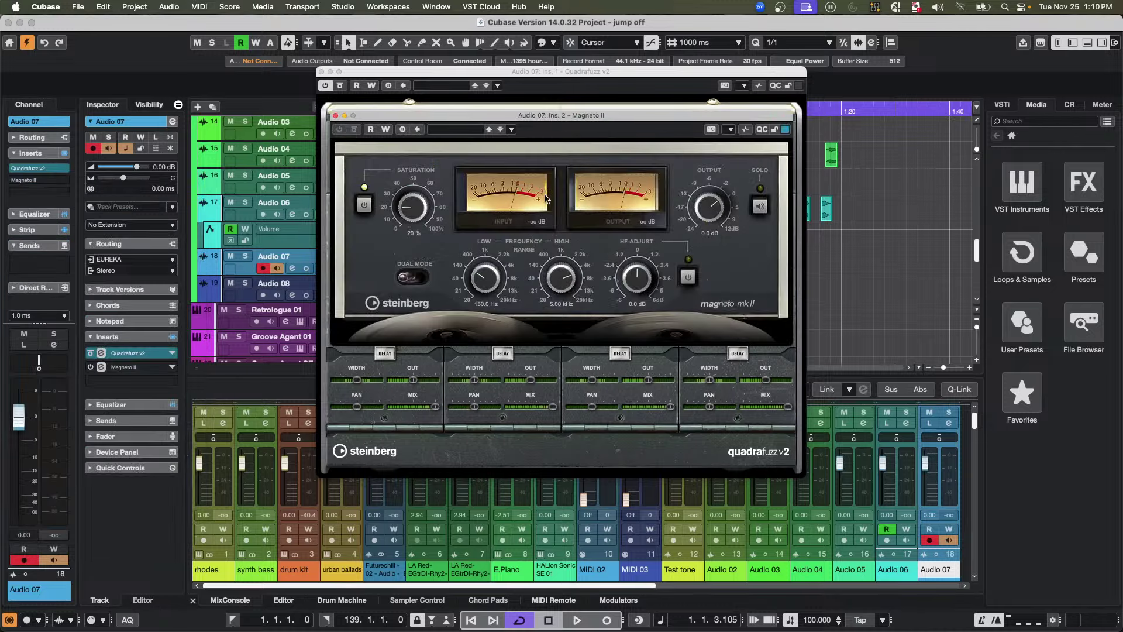
# - Toggle Magneto II's Dual Mode on and off, then close both plug-in windows
pyautogui.click(419, 277)
pyautogui.click(414, 277)
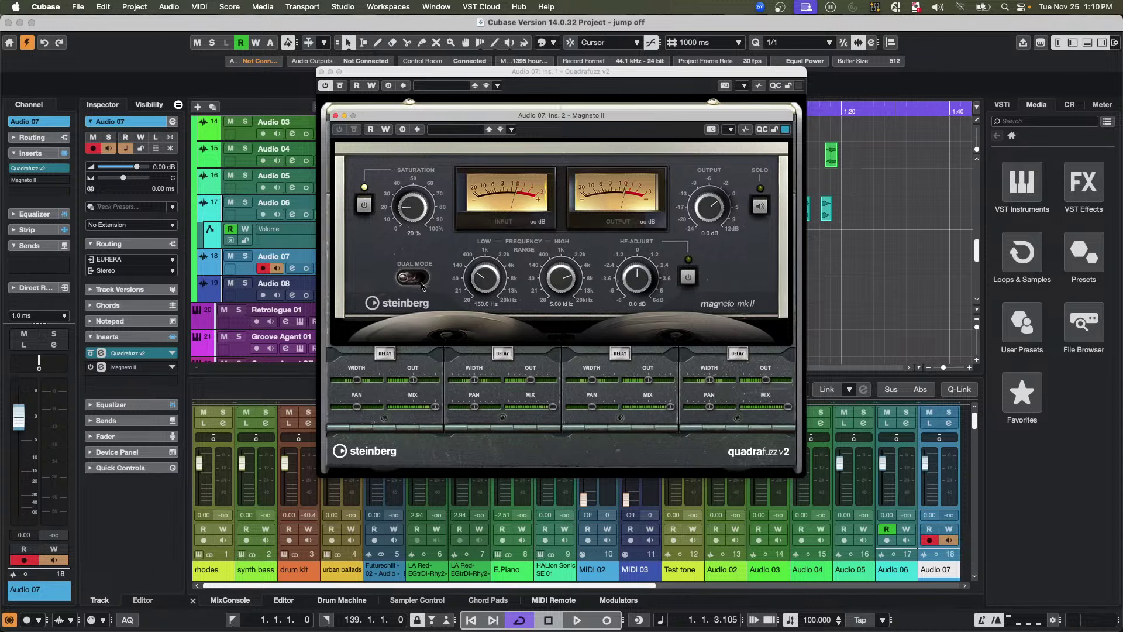
pyautogui.click(320, 71)
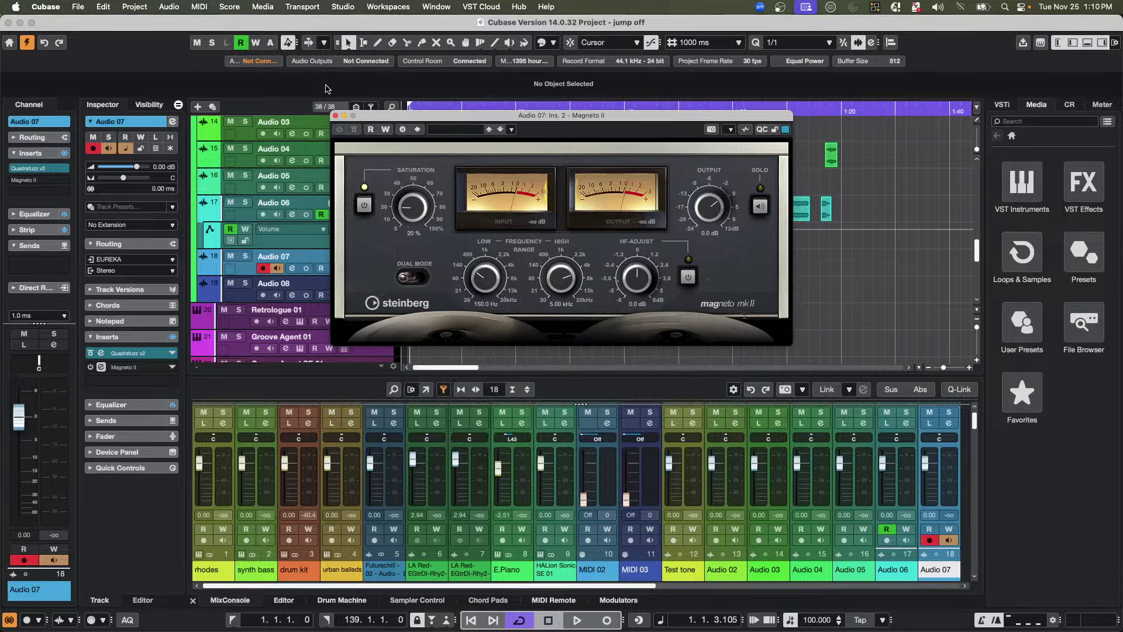
pyautogui.click(335, 116)
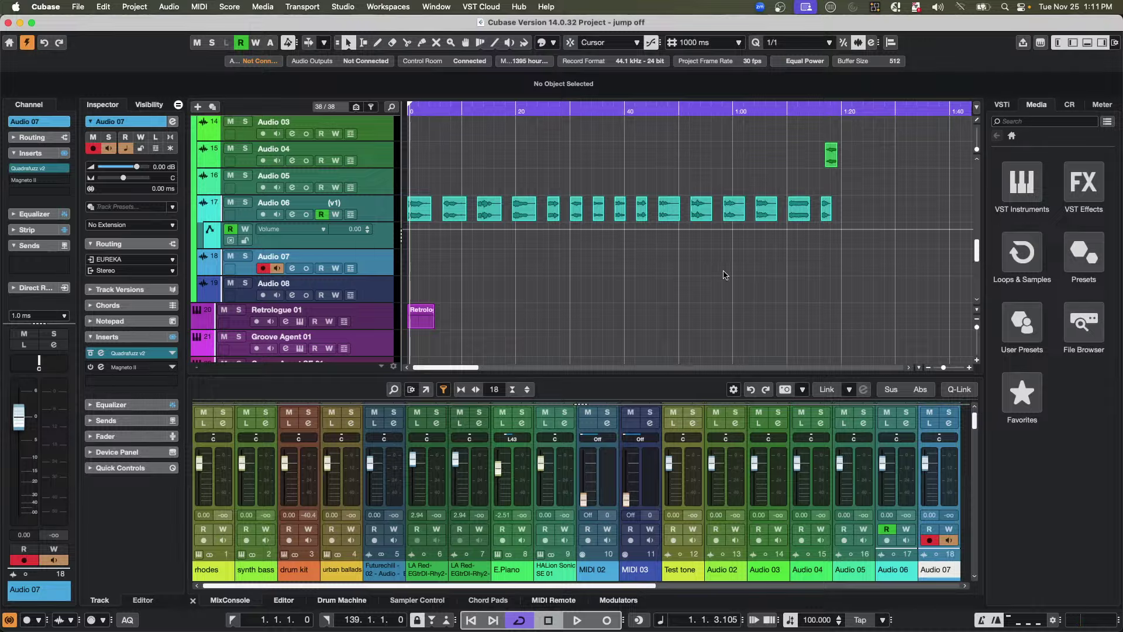
# - Draw a new part on the Retrologue 01 track and open it in the Key Editor
pyautogui.rightClick(476, 314)
pyautogui.click(506, 308)
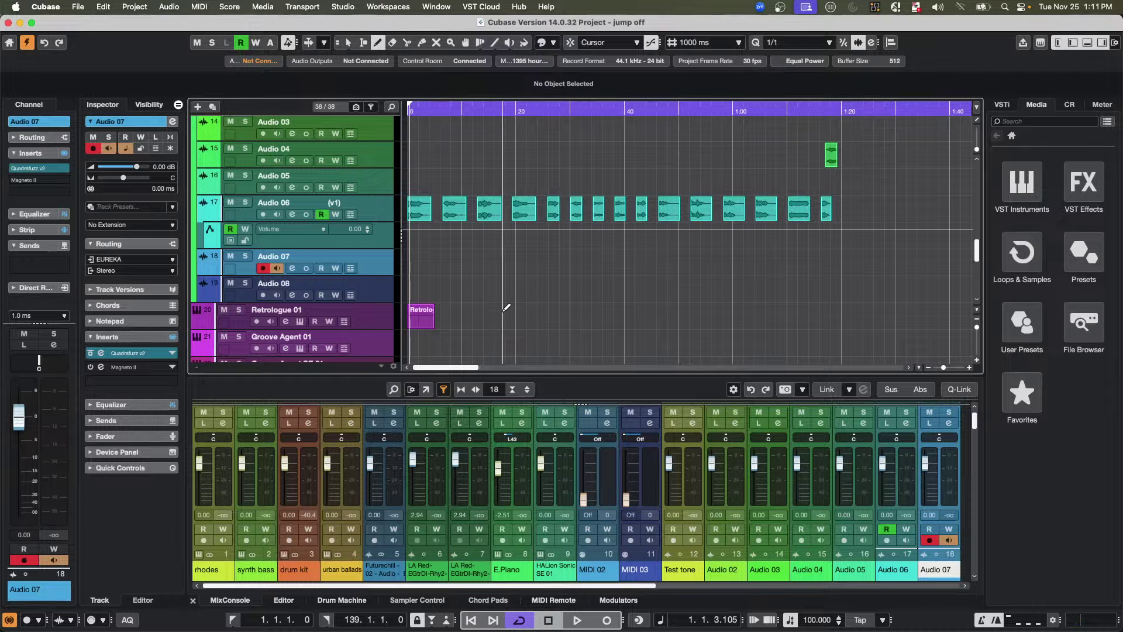
pyautogui.moveTo(462, 313)
pyautogui.mouseDown()
pyautogui.moveTo(599, 315)
pyautogui.moveTo(557, 313)
pyautogui.moveTo(572, 312)
pyautogui.mouseUp()
pyautogui.rightClick(524, 318)
pyautogui.click(525, 318)
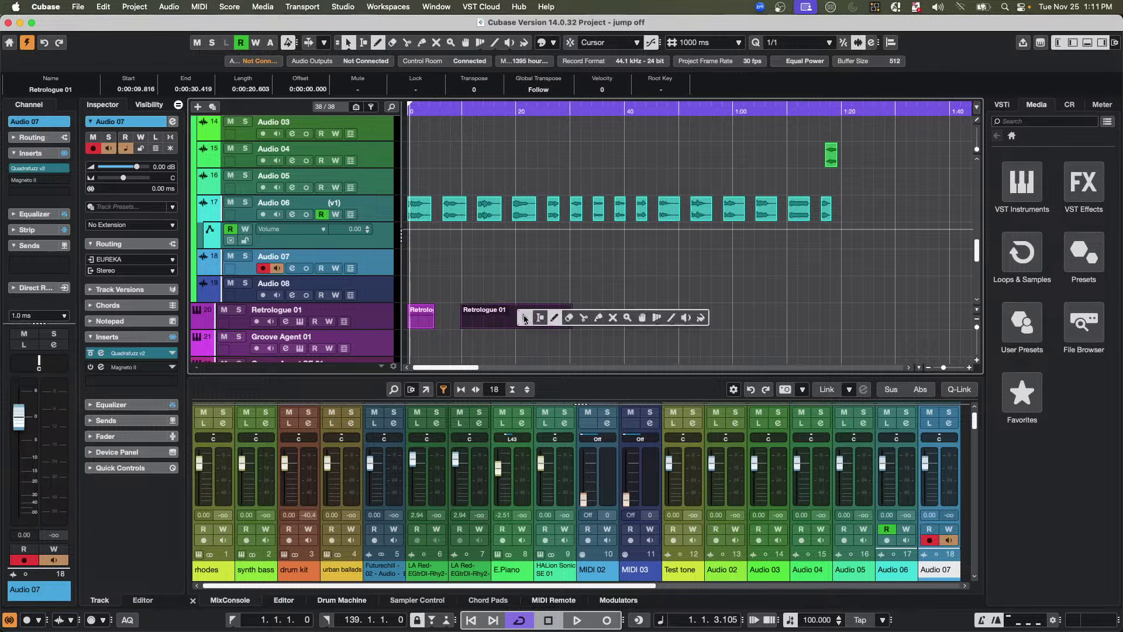
pyautogui.click(524, 318)
pyautogui.doubleClick(525, 319)
# - Pencil in a long G#3, several short notes, a G#2 and a C4 spanning bars 10-13
pyautogui.rightClick(490, 457)
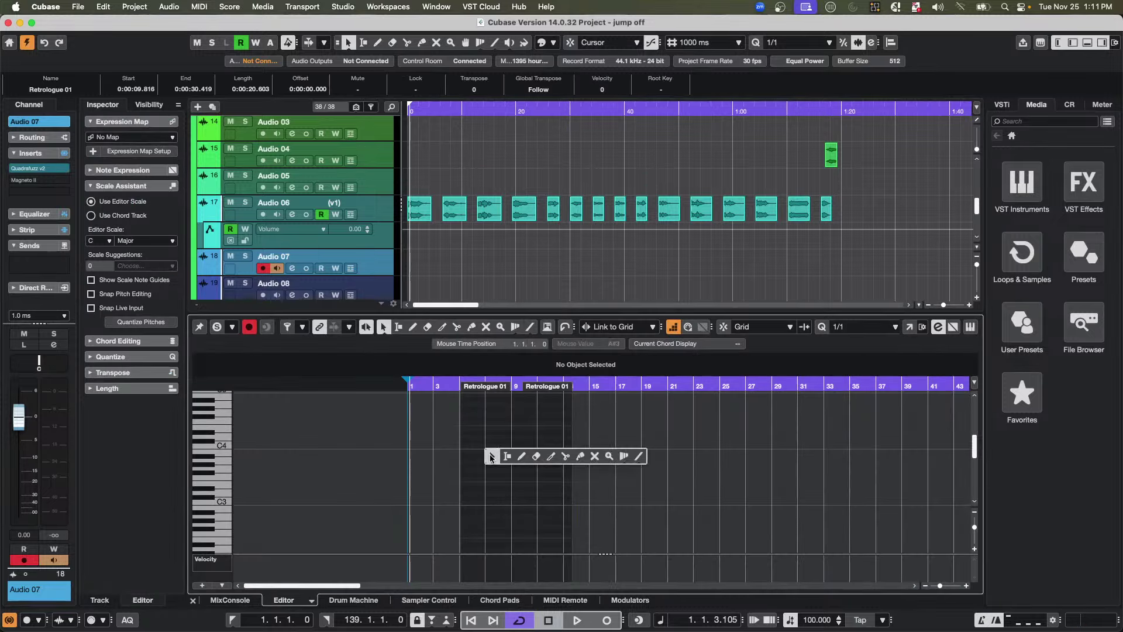
pyautogui.click(521, 455)
pyautogui.moveTo(492, 469); pyautogui.dragTo(586, 469)
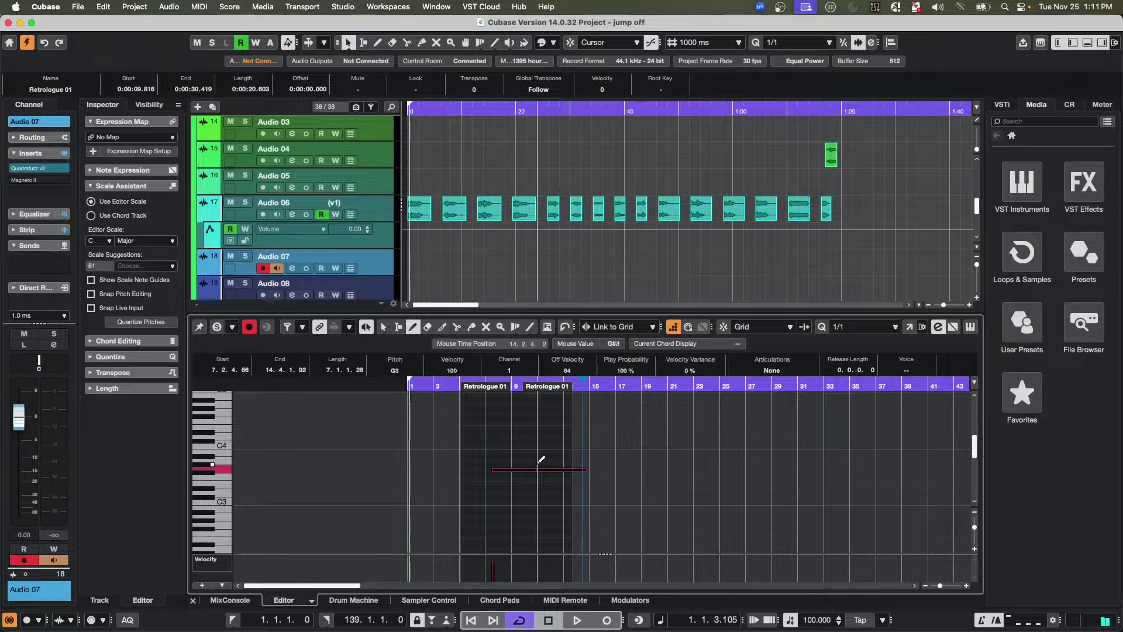
pyautogui.click(465, 432)
pyautogui.click(474, 483)
pyautogui.click(478, 511)
pyautogui.click(532, 520)
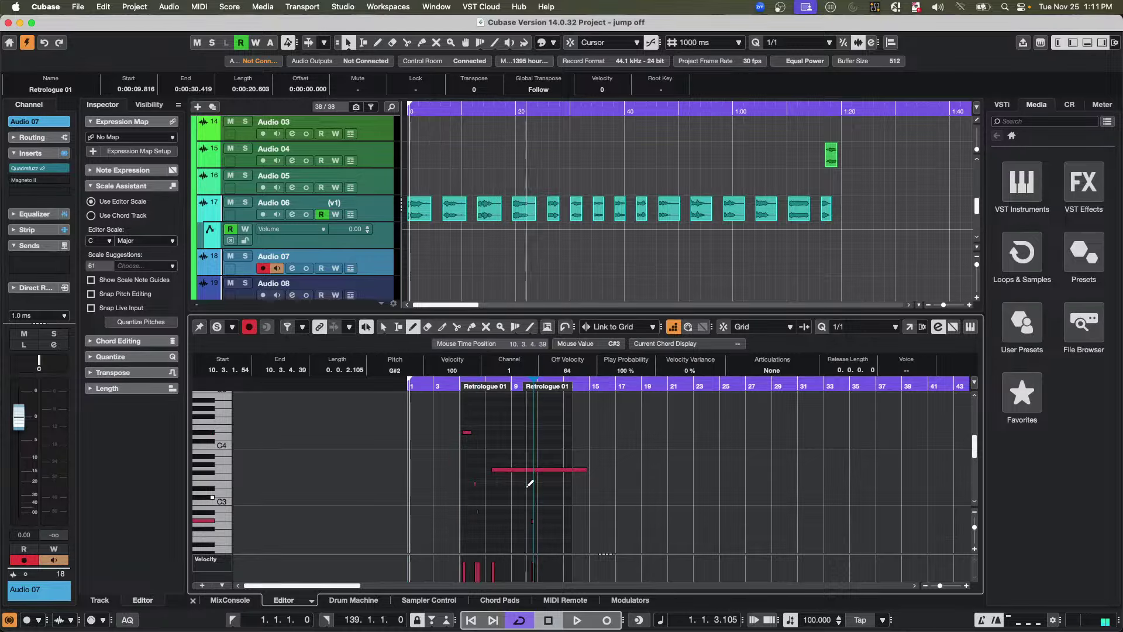
pyautogui.moveTo(519, 464)
pyautogui.mouseDown()
pyautogui.moveTo(581, 465)
pyautogui.moveTo(563, 446)
pyautogui.mouseUp()
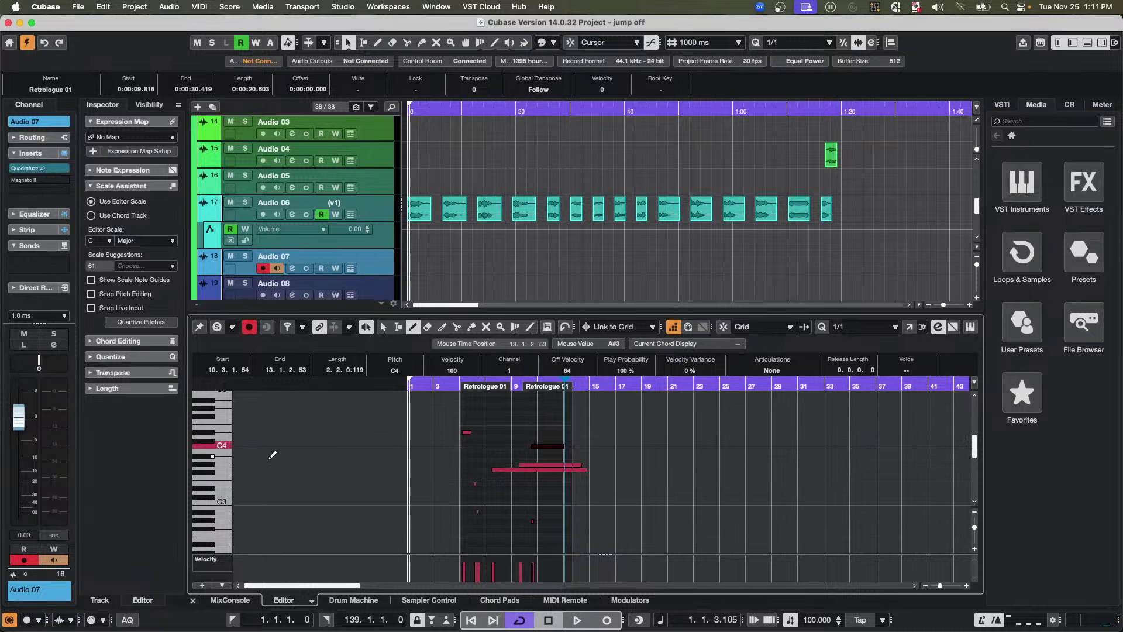
pyautogui.press('h')
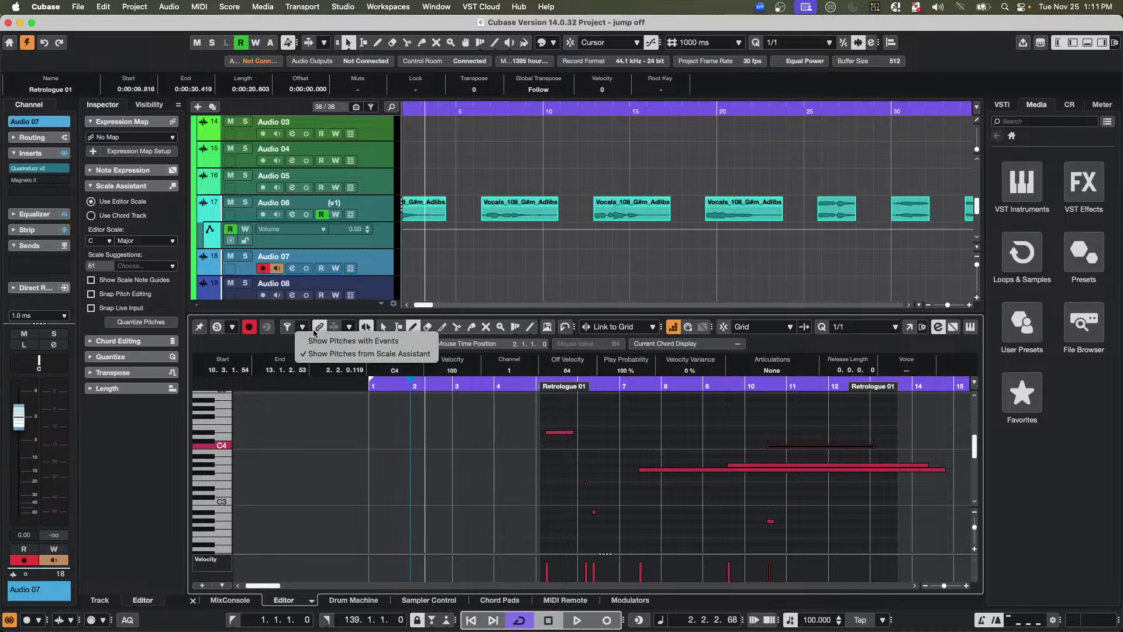
pyautogui.click(303, 329)
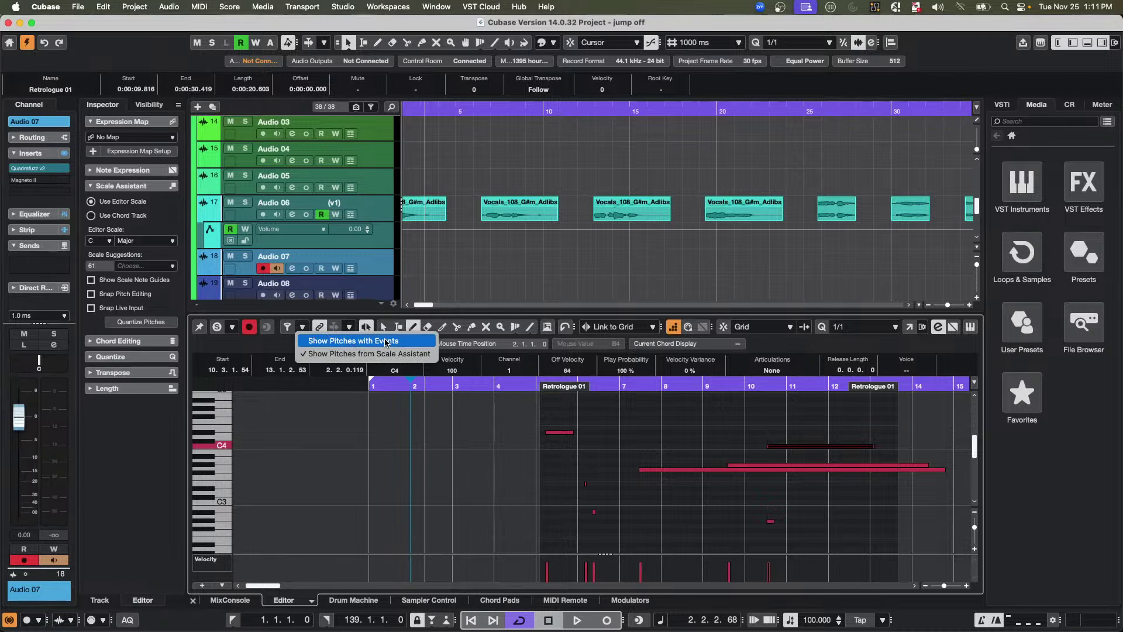
pyautogui.click(386, 342)
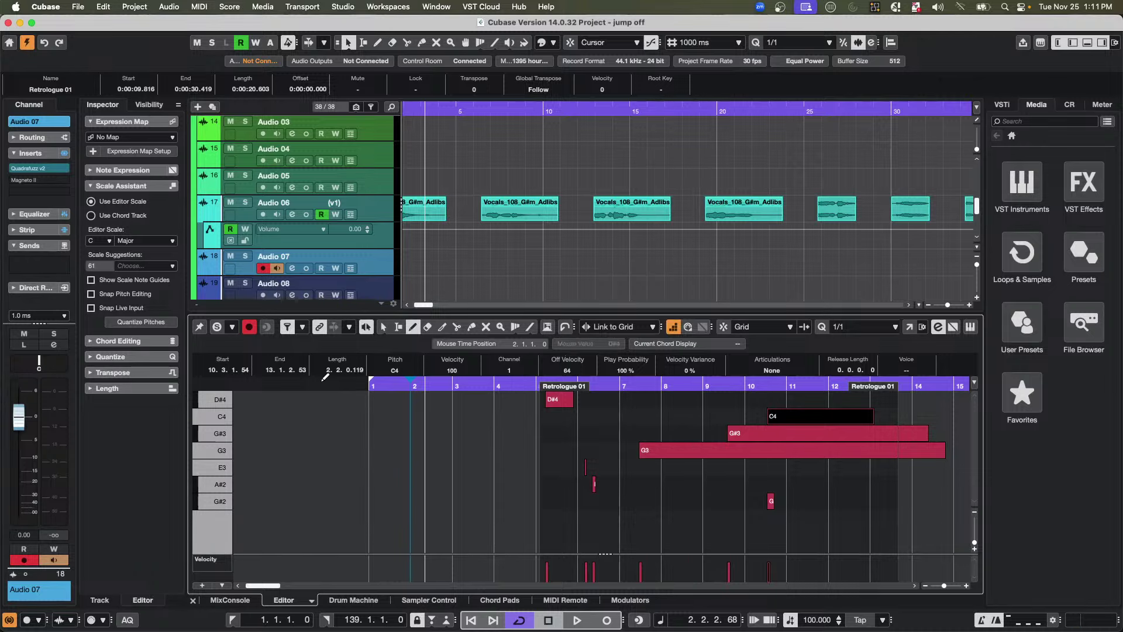
pyautogui.click(303, 327)
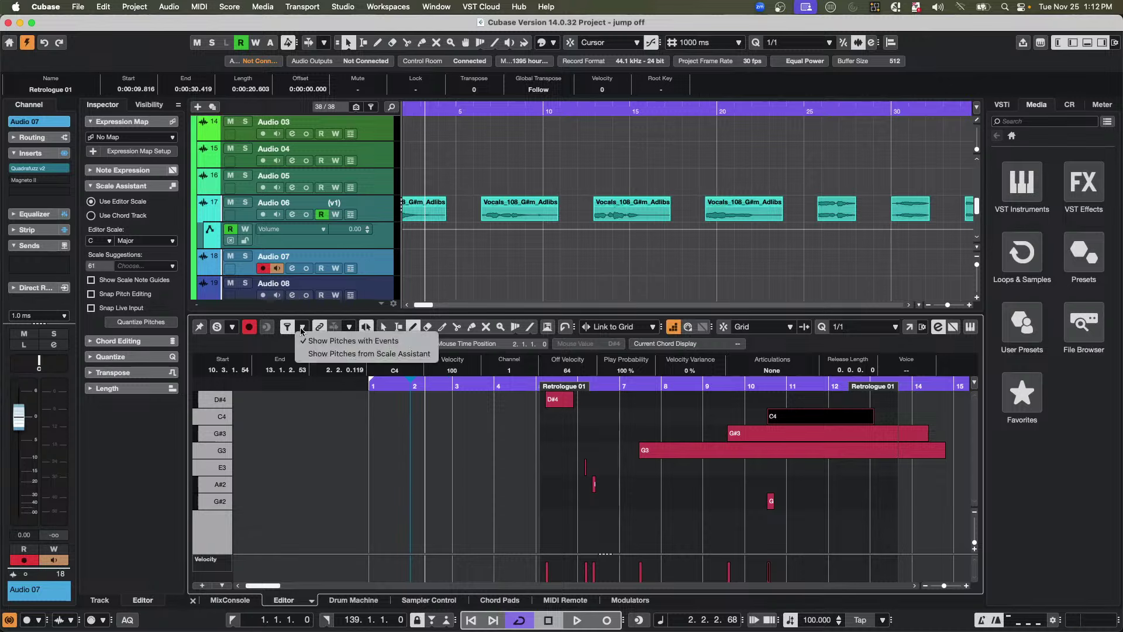
pyautogui.click(313, 355)
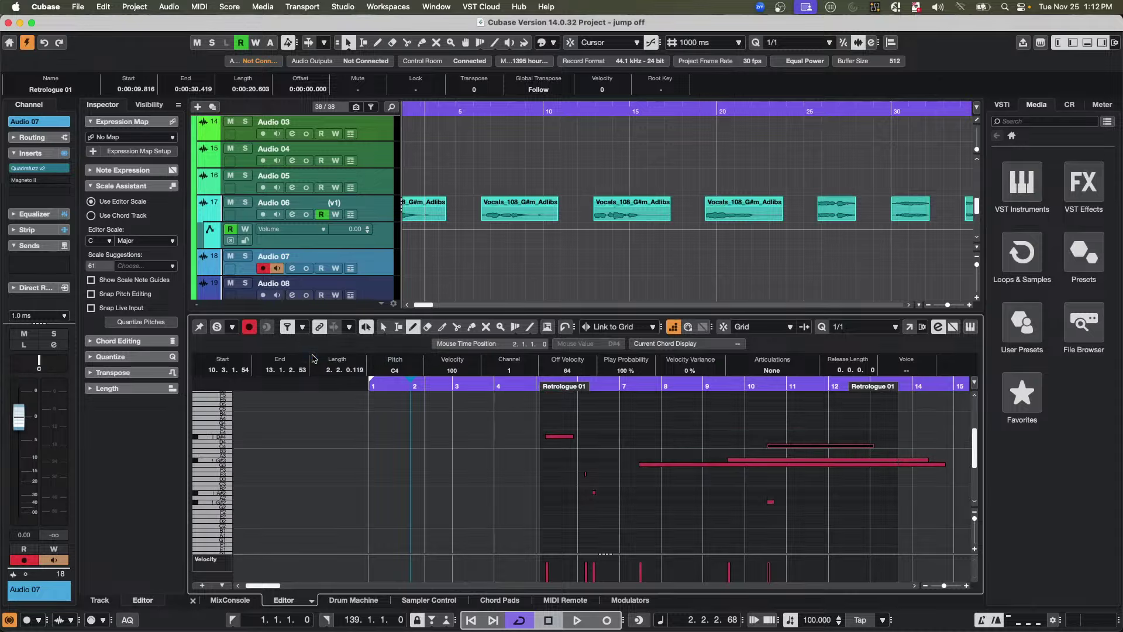
pyautogui.click(303, 327)
pyautogui.click(326, 341)
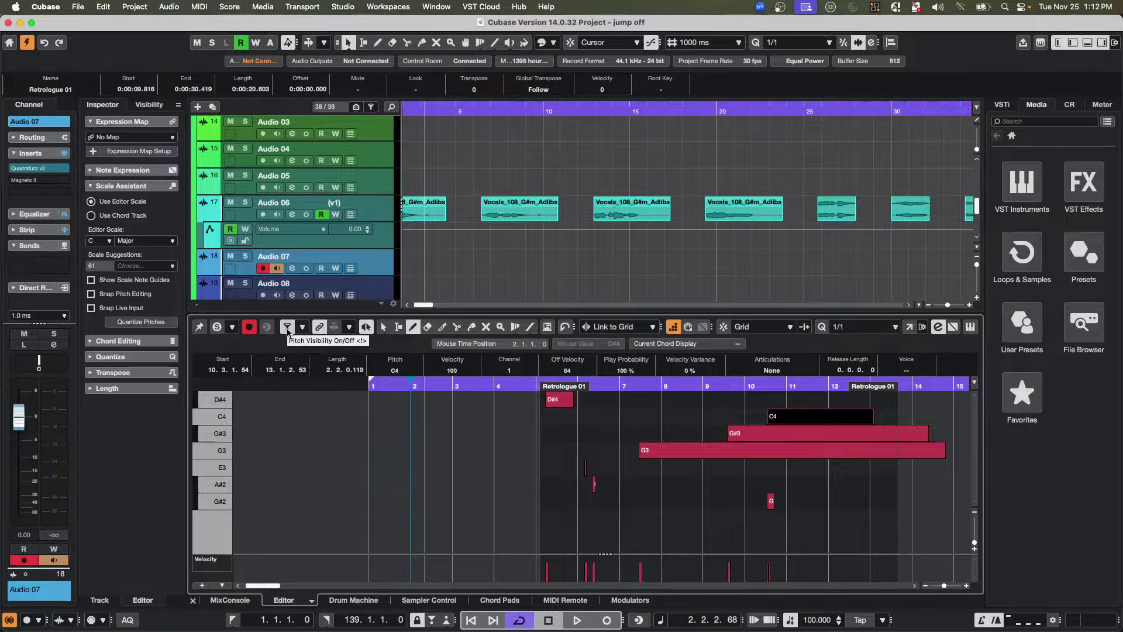
pyautogui.click(288, 330)
pyautogui.click(287, 329)
pyautogui.click(288, 330)
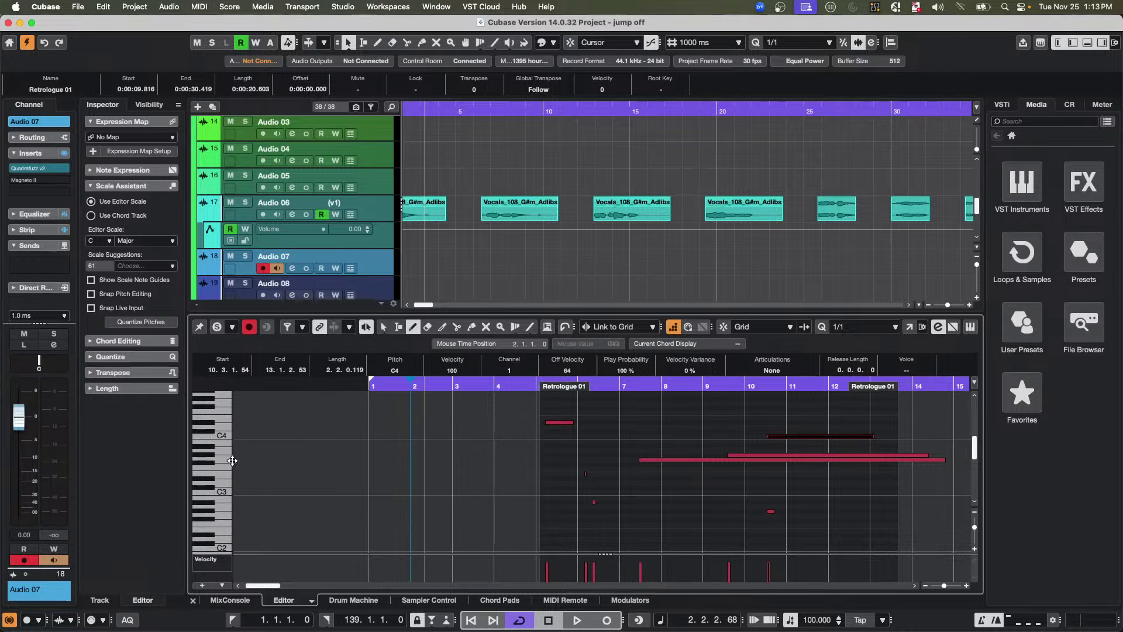
# - Enlarge the piano keys, open the G3 note's CC1 expression editor, and select the Draw tool
pyautogui.moveTo(233, 460); pyautogui.dragTo(252, 460)
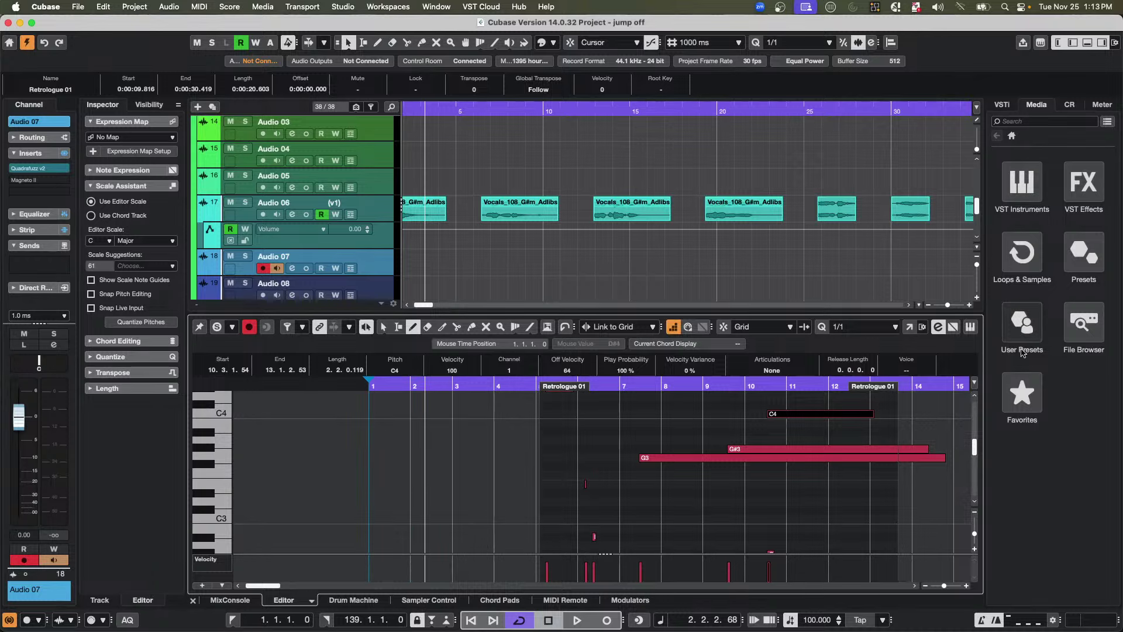
pyautogui.press('1')
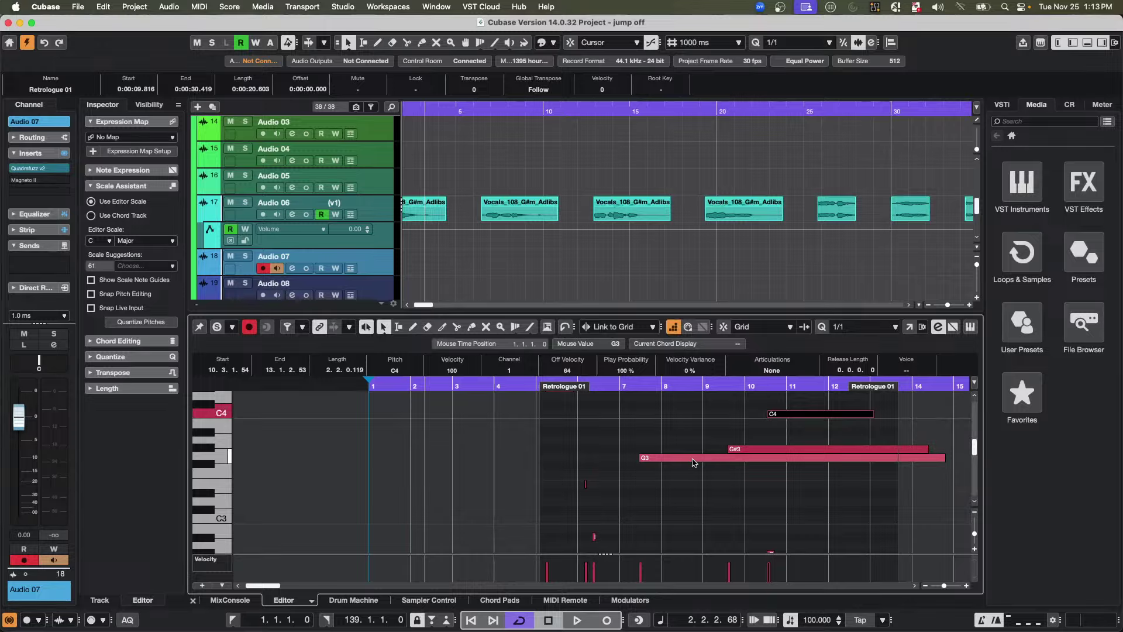
pyautogui.doubleClick(693, 461)
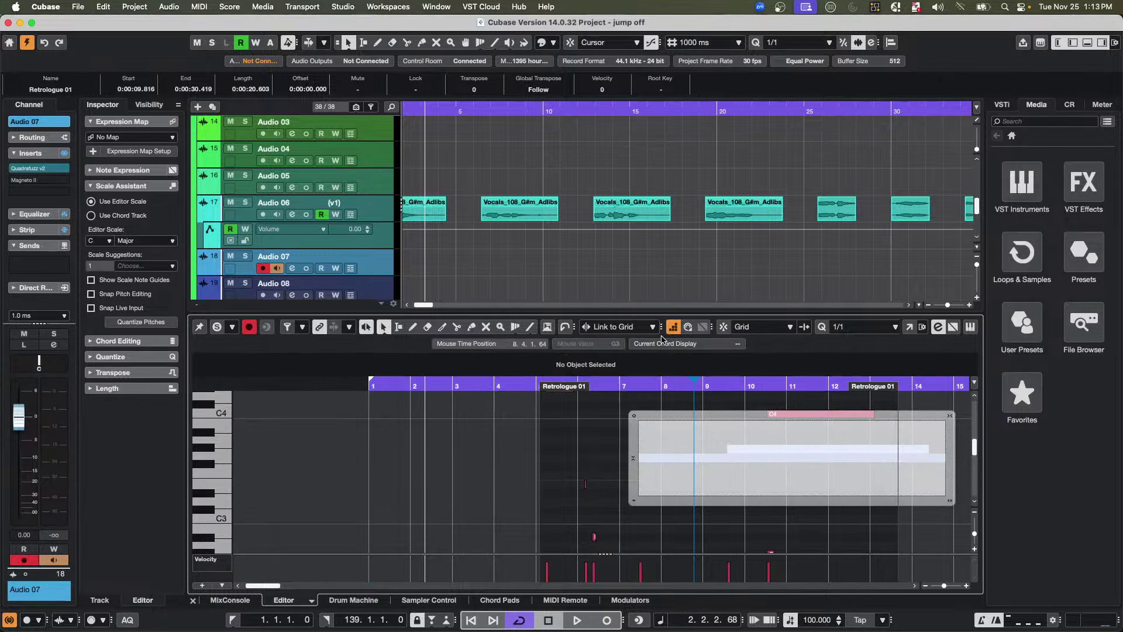
pyautogui.moveTo(508, 387); pyautogui.dragTo(619, 388)
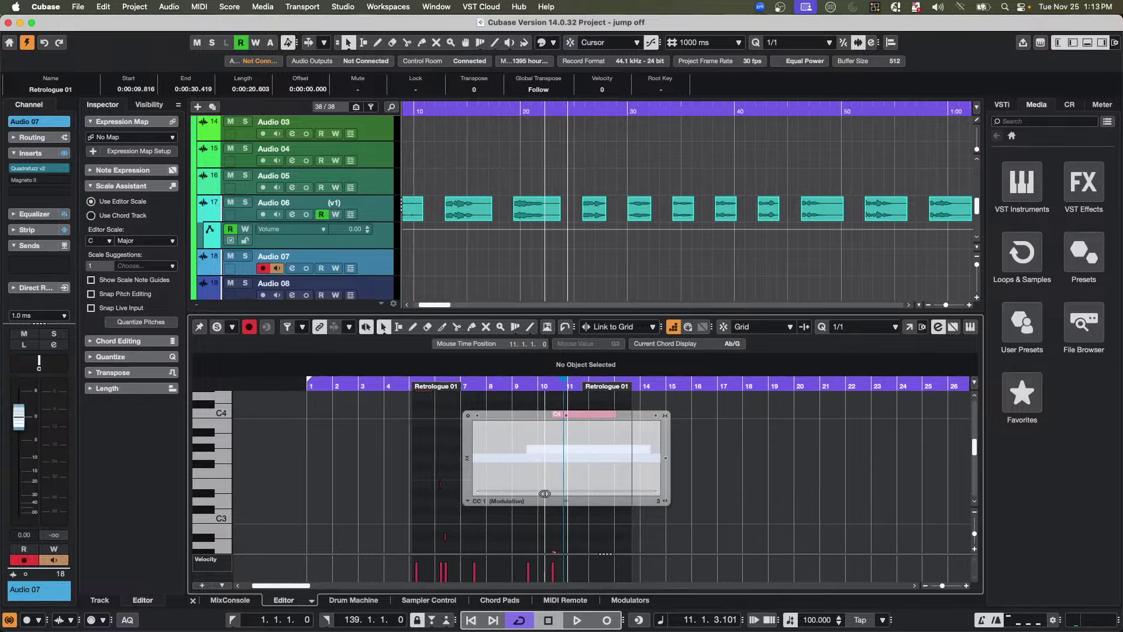
pyautogui.rightClick(499, 456)
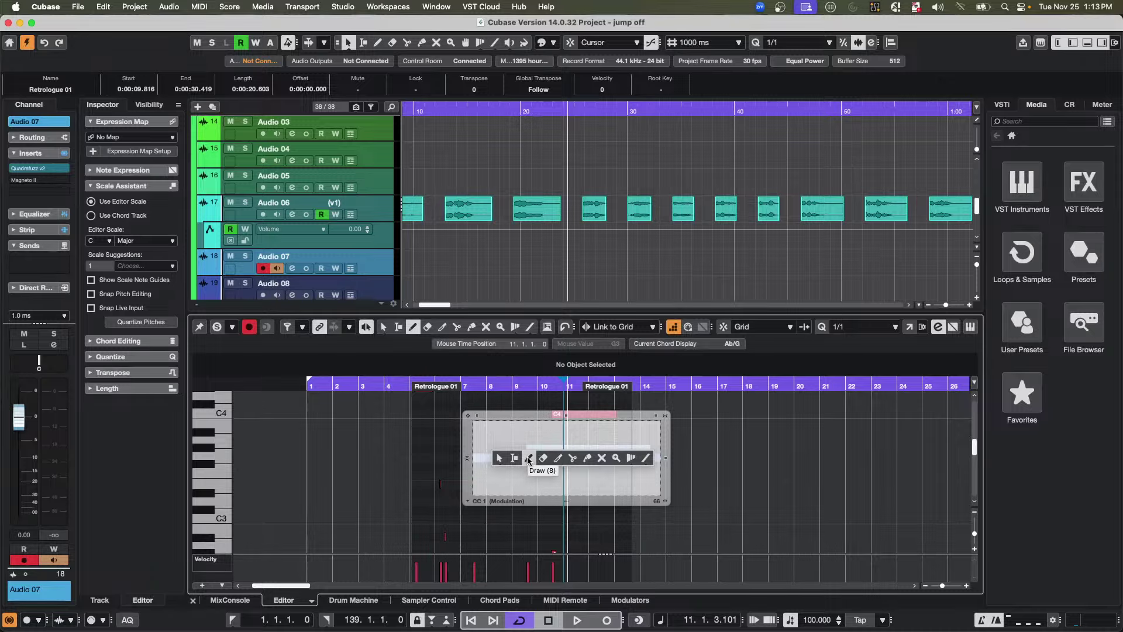
pyautogui.click(535, 459)
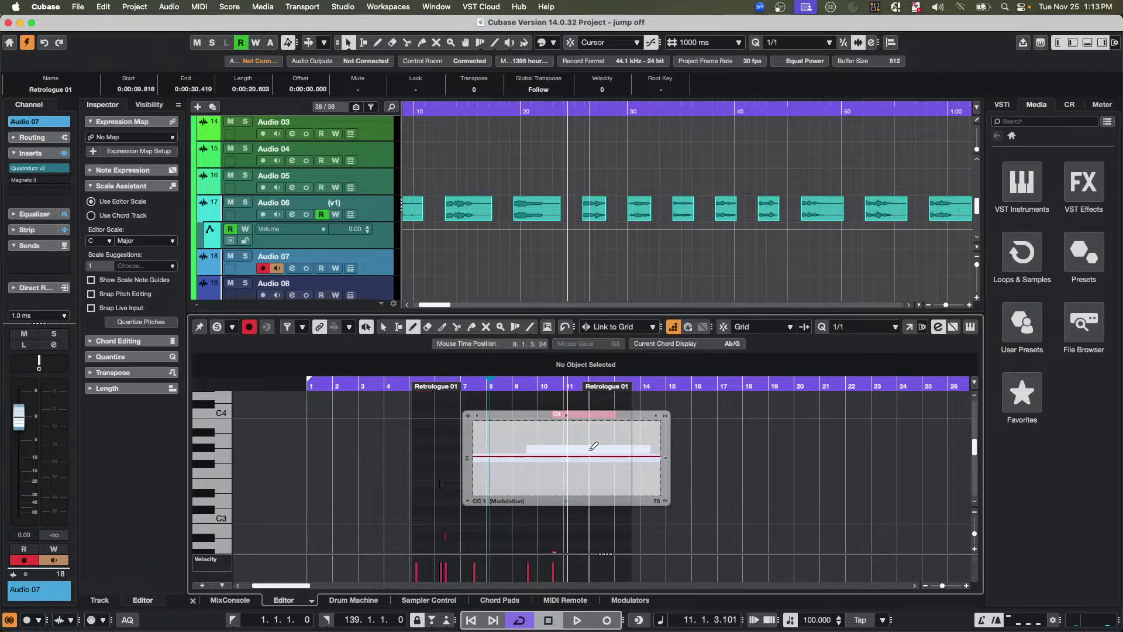
# - Lower the Control Room Main level to -16.1 dB and draw a raised step into the G3 note's CC1 Modulation curve
pyautogui.click(1073, 107)
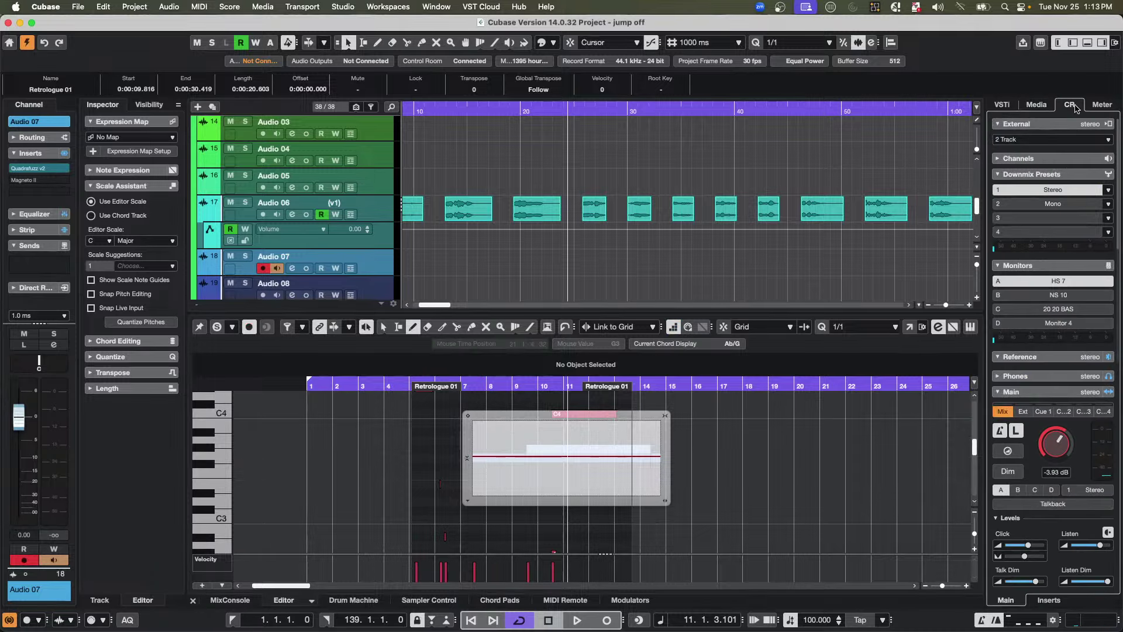
pyautogui.moveTo(1056, 443); pyautogui.dragTo(1056, 468)
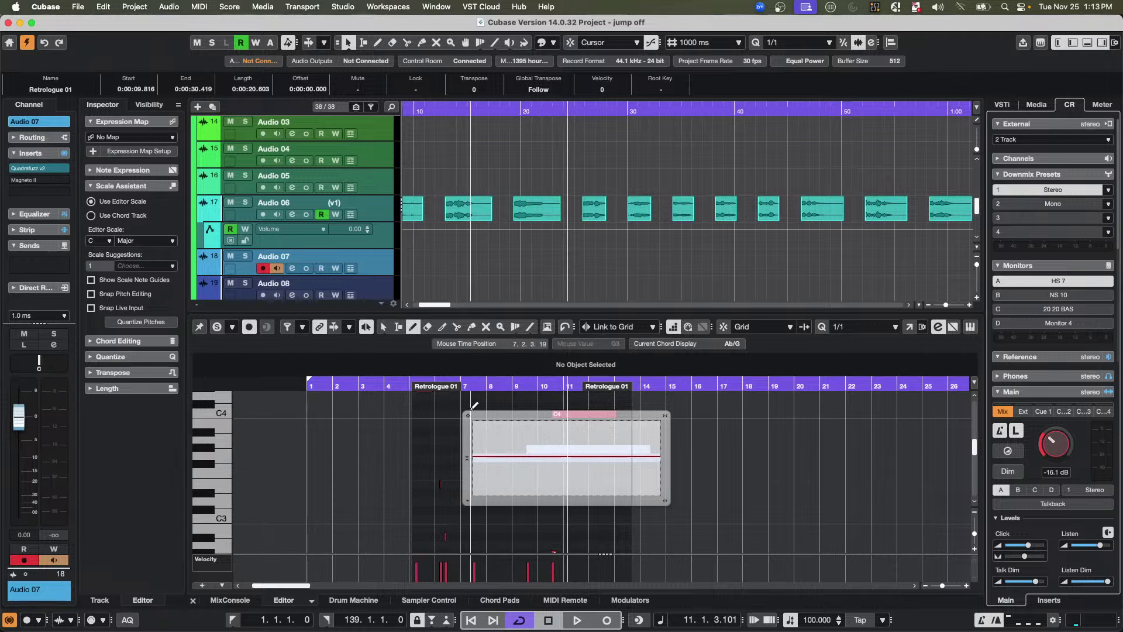
pyautogui.click(468, 458)
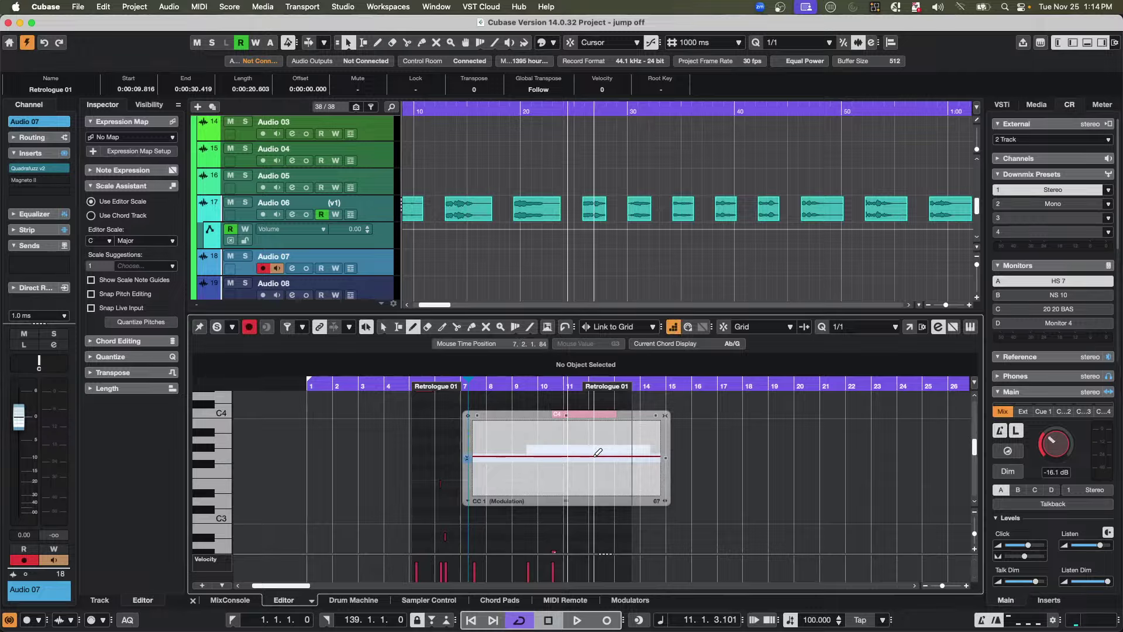
pyautogui.moveTo(597, 452)
pyautogui.mouseDown()
pyautogui.moveTo(613, 445)
pyautogui.moveTo(622, 464)
pyautogui.moveTo(653, 448)
pyautogui.mouseUp()
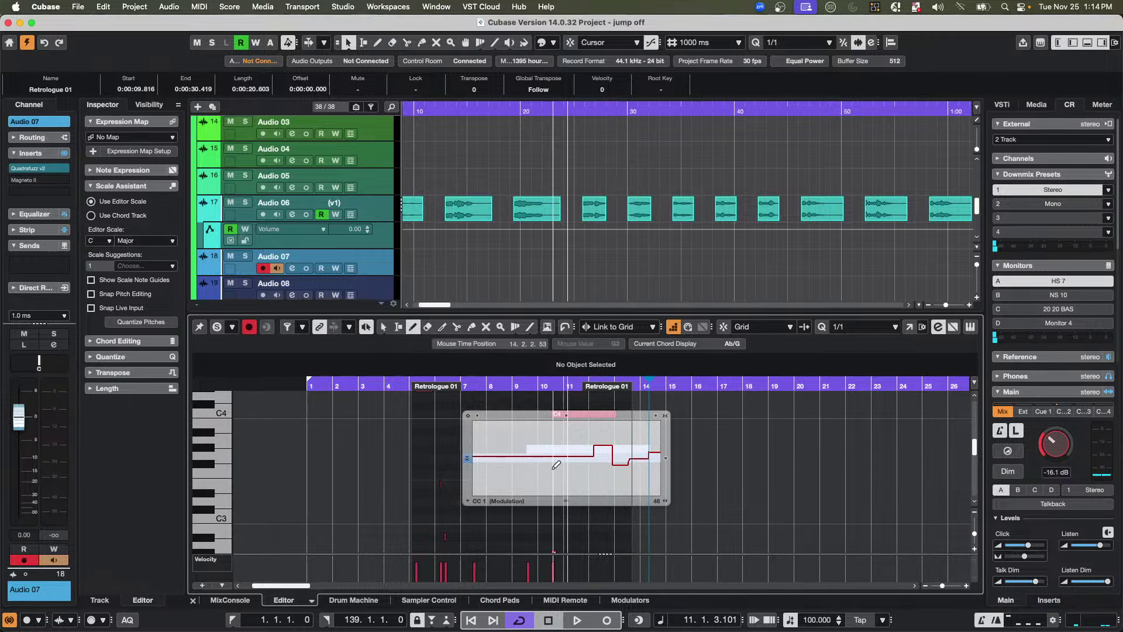
# - Select Pan in the Inspector's Note Expression list and draw a descending Pan curve across the G3 note
pyautogui.press('1')
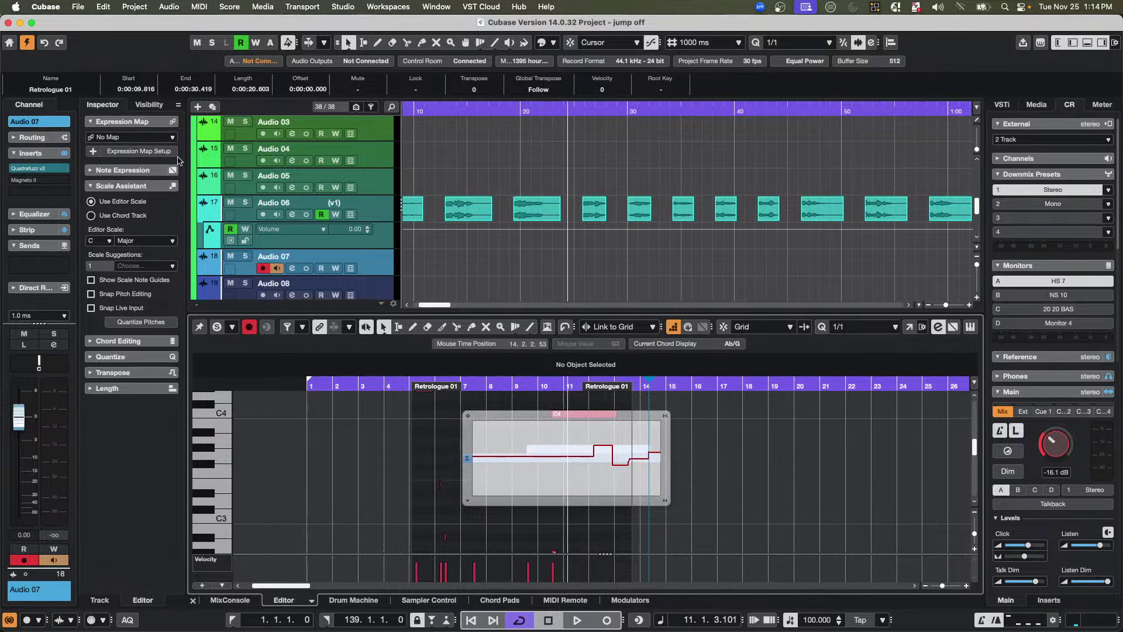
pyautogui.click(139, 172)
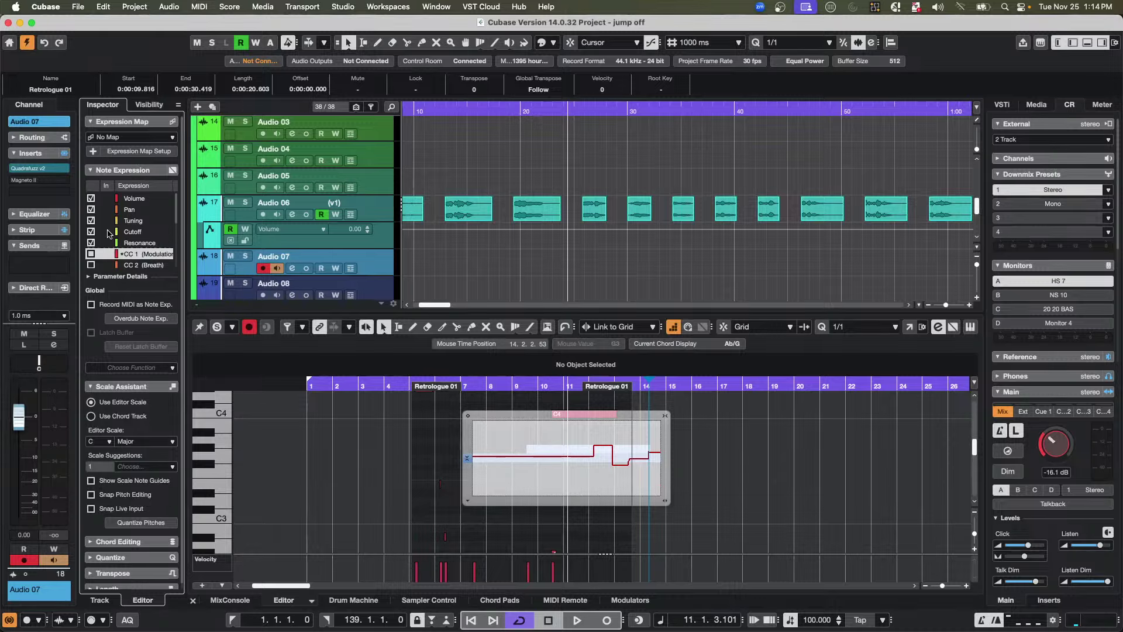
pyautogui.click(138, 210)
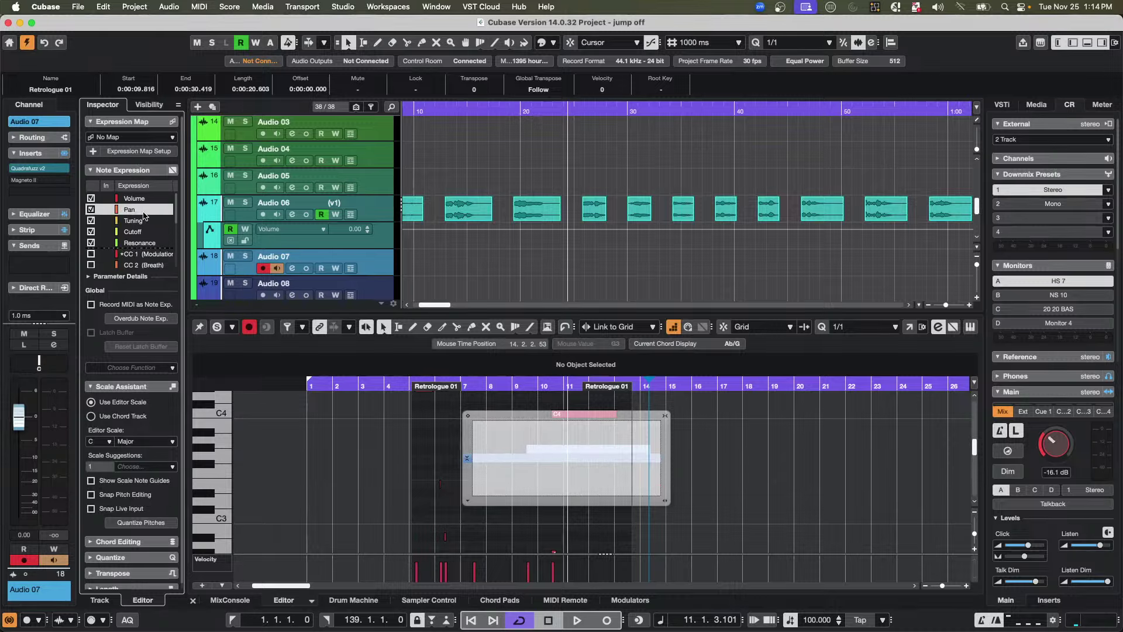
pyautogui.rightClick(507, 444)
pyautogui.click(536, 446)
pyautogui.moveTo(513, 438)
pyautogui.mouseDown()
pyautogui.moveTo(604, 470)
pyautogui.moveTo(621, 489)
pyautogui.mouseUp()
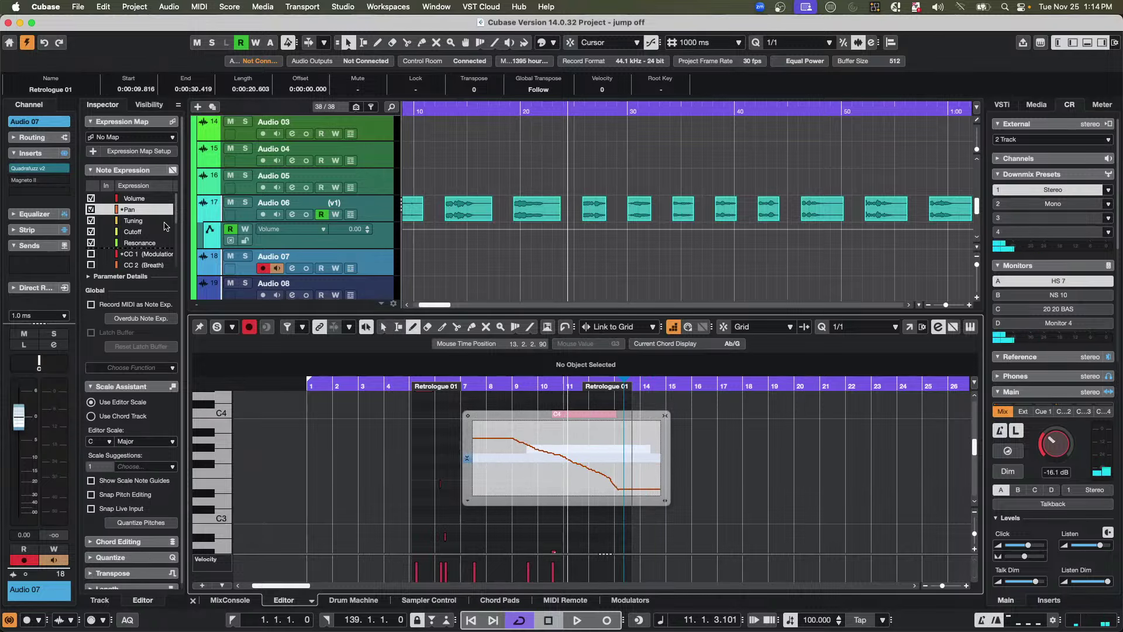
# - Draw a rising Tuning curve across the G3 note, then close the expression editor
pyautogui.click(129, 221)
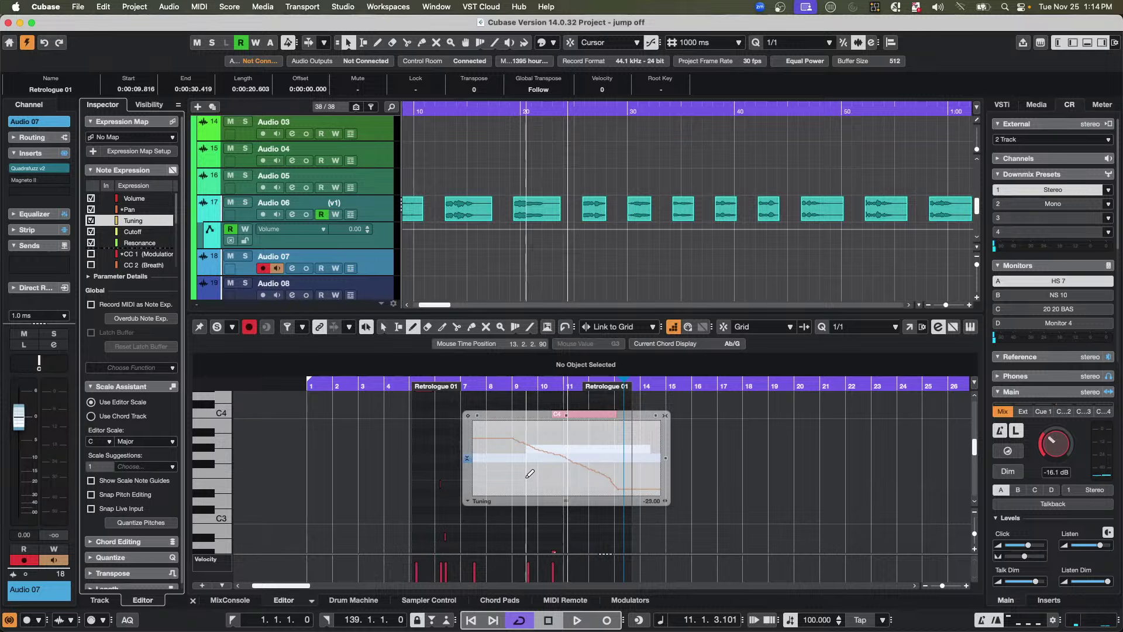
pyautogui.moveTo(520, 484); pyautogui.dragTo(589, 439)
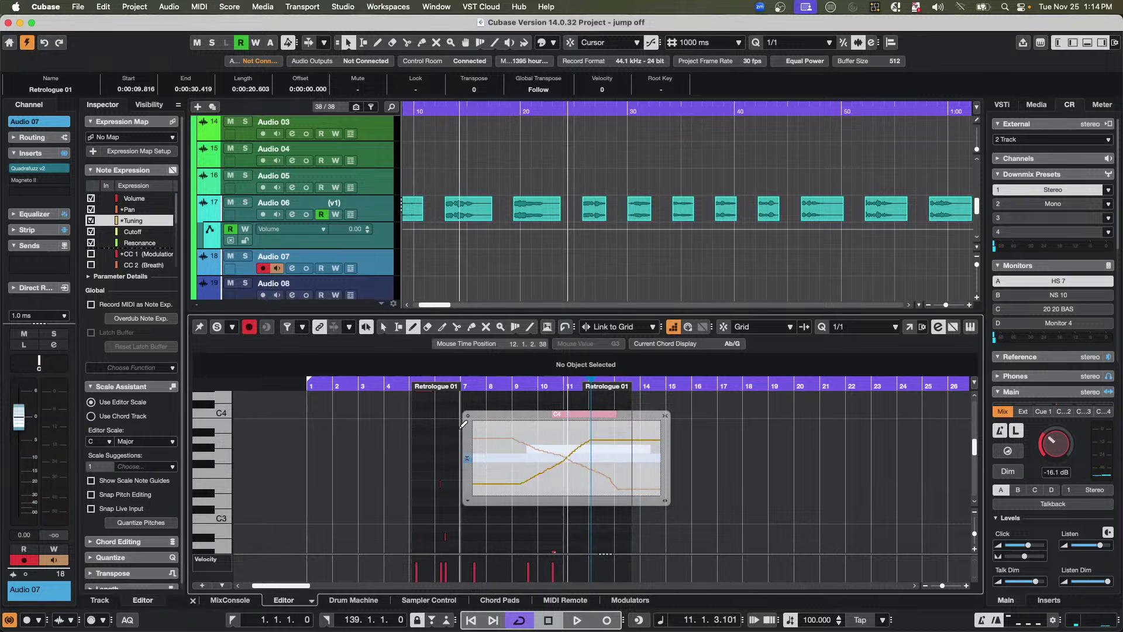
pyautogui.rightClick(459, 430)
pyautogui.click(459, 430)
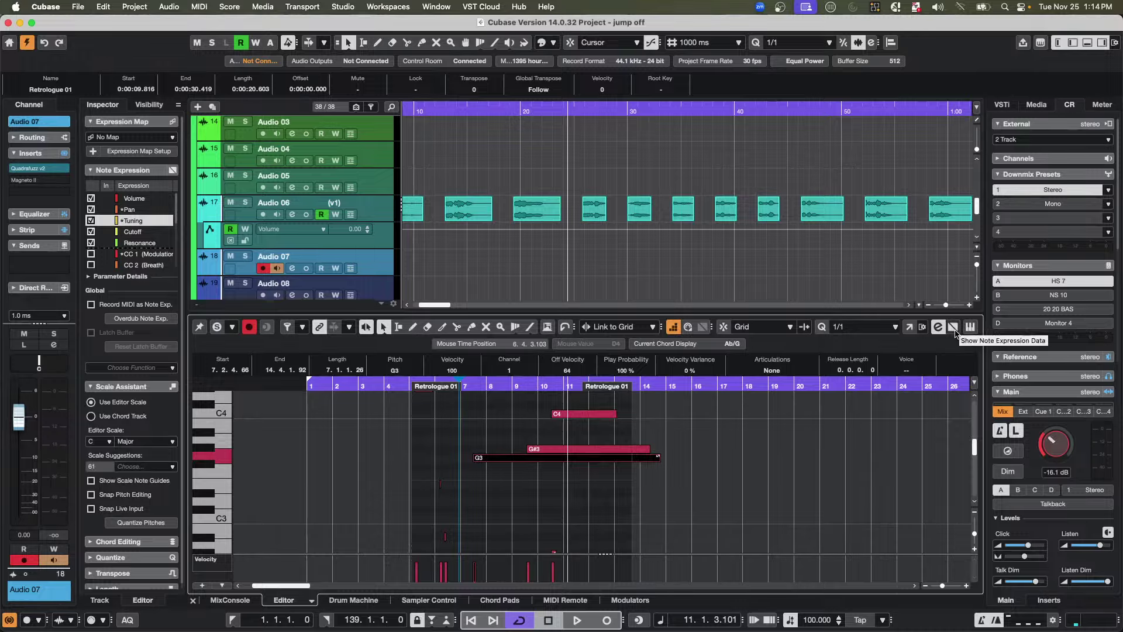
# - Turn on Show Note Expression Data, zoom in vertically, and reopen the G3 note's Tuning expression editor
pyautogui.click(951, 327)
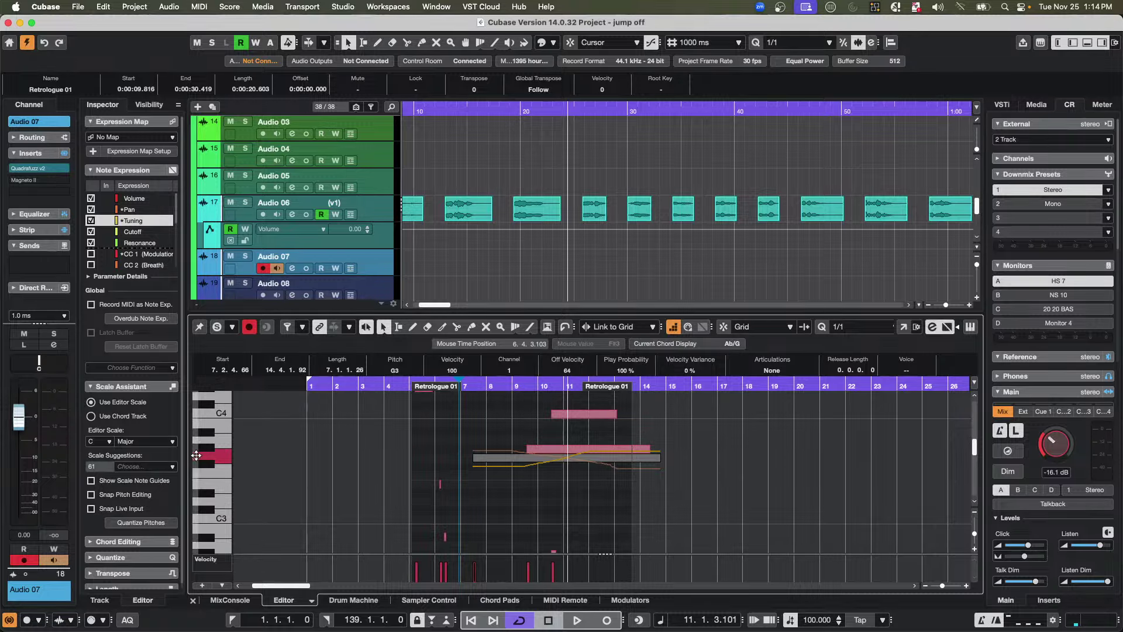
pyautogui.scroll(3, 230, 455)
pyautogui.scroll(3, 248, 457)
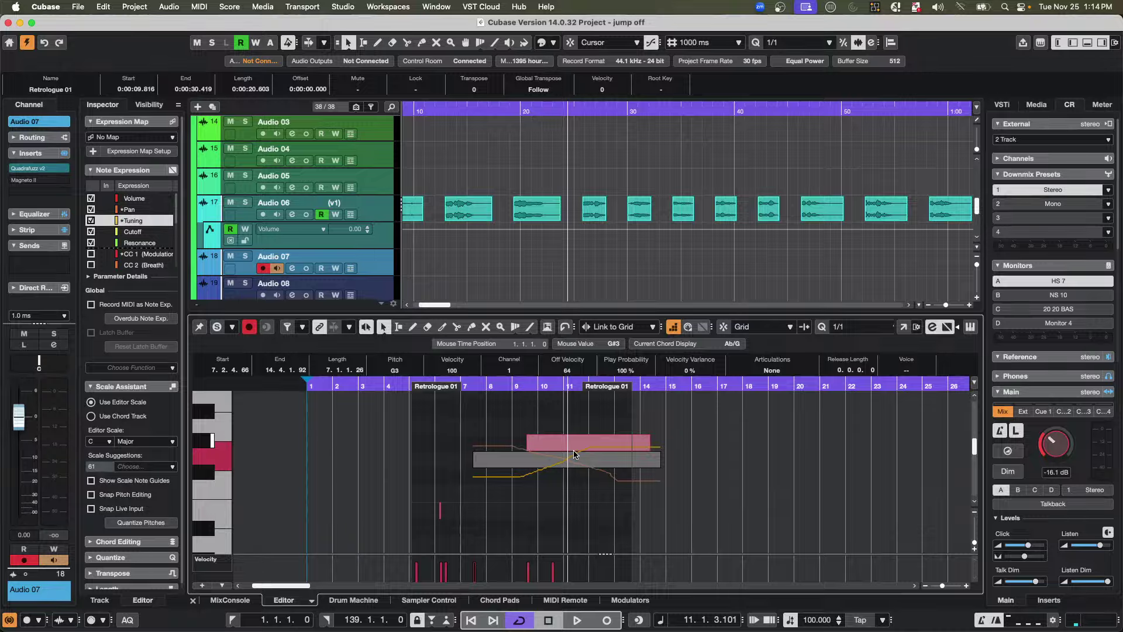
pyautogui.doubleClick(537, 465)
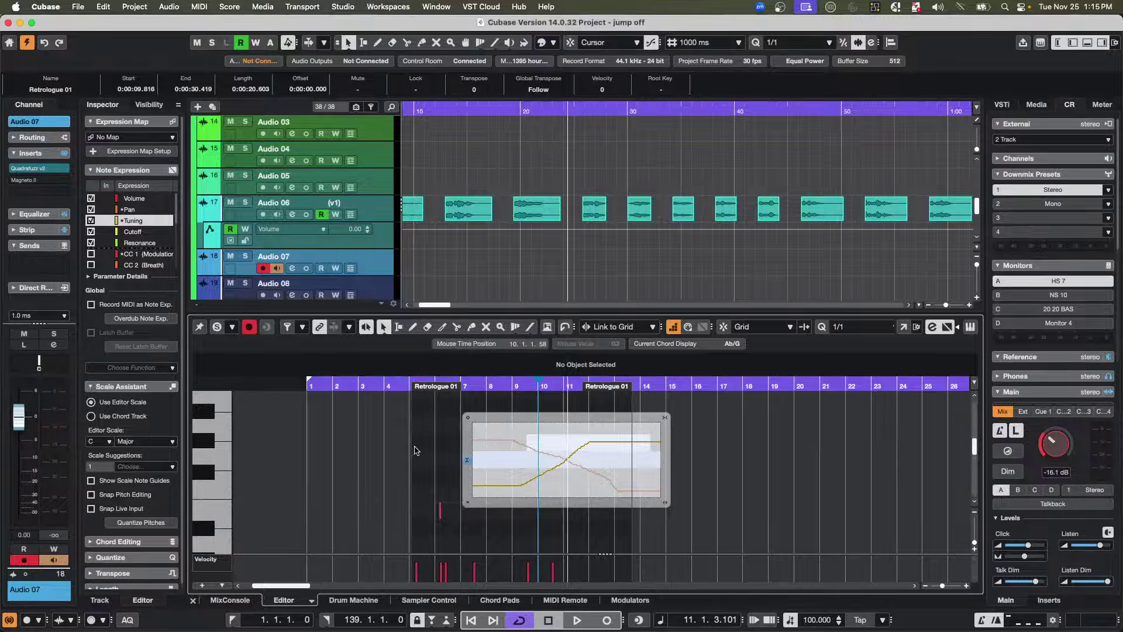
# - Draw an E3 note near bar 8 with the Draw tool, return to Object Selection, and deselect it
pyautogui.click(516, 452)
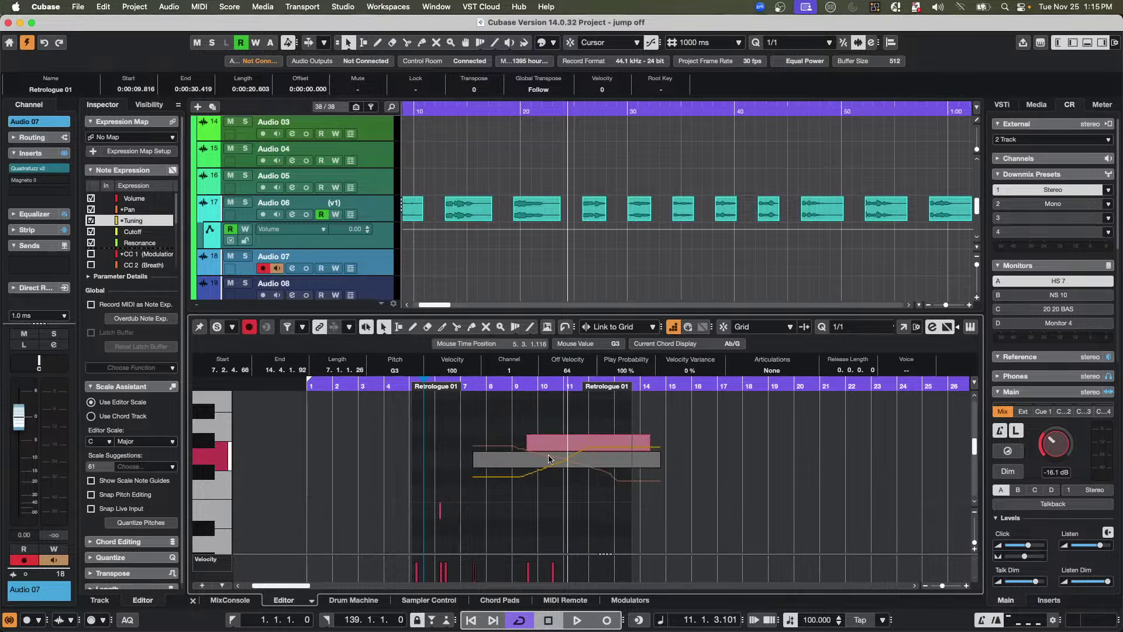
pyautogui.rightClick(505, 517)
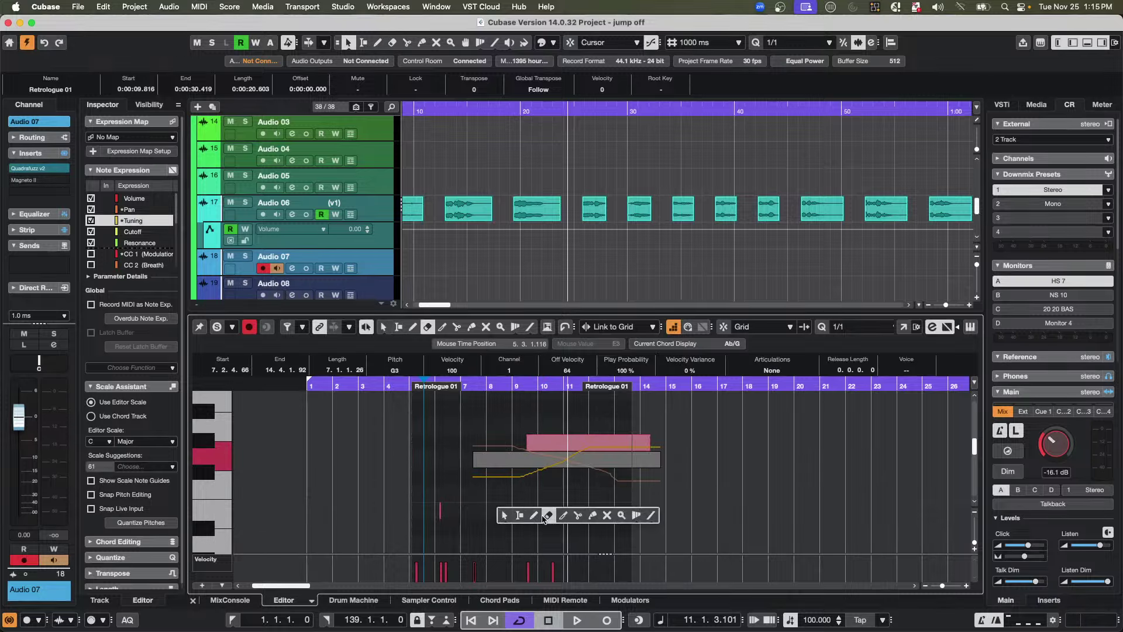
pyautogui.click(541, 516)
pyautogui.moveTo(486, 510); pyautogui.dragTo(577, 510)
pyautogui.rightClick(553, 498)
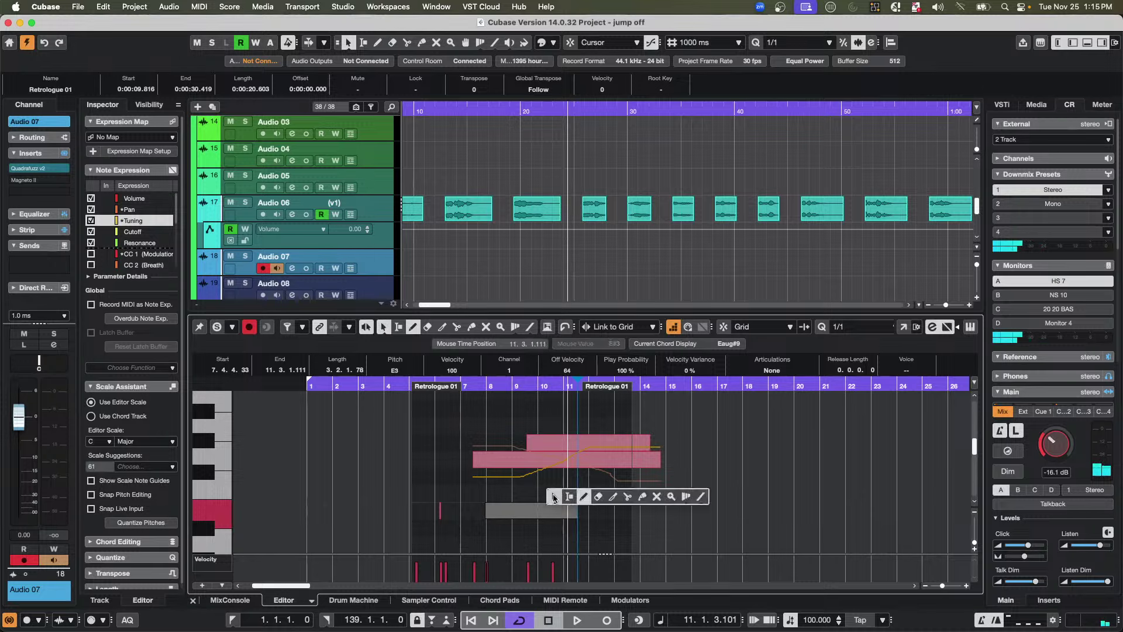
pyautogui.click(552, 499)
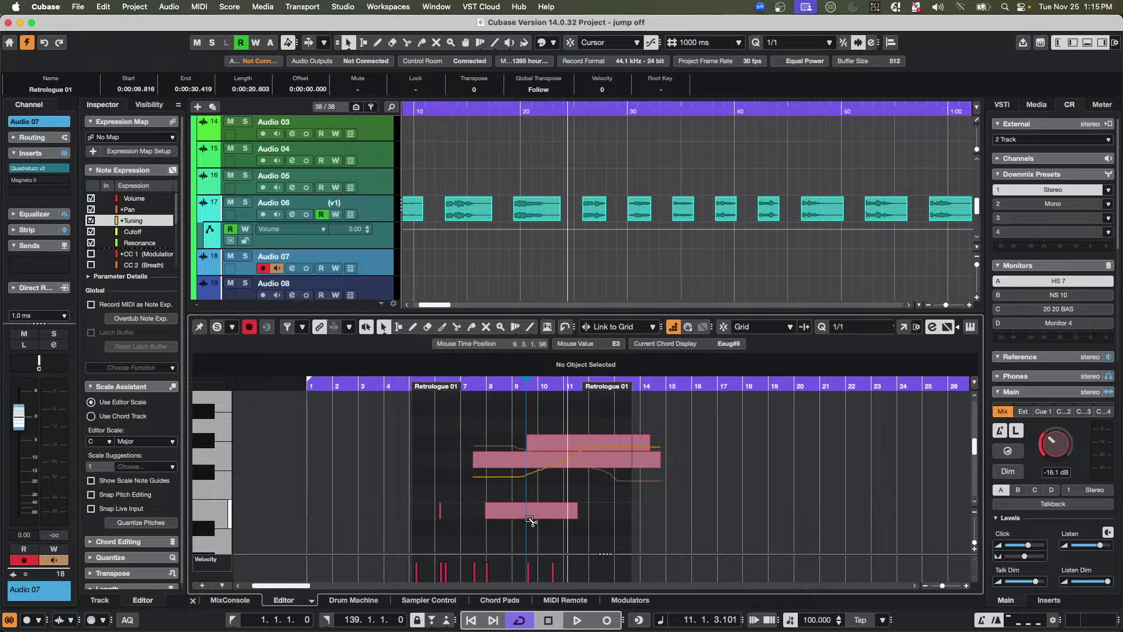
pyautogui.doubleClick(554, 517)
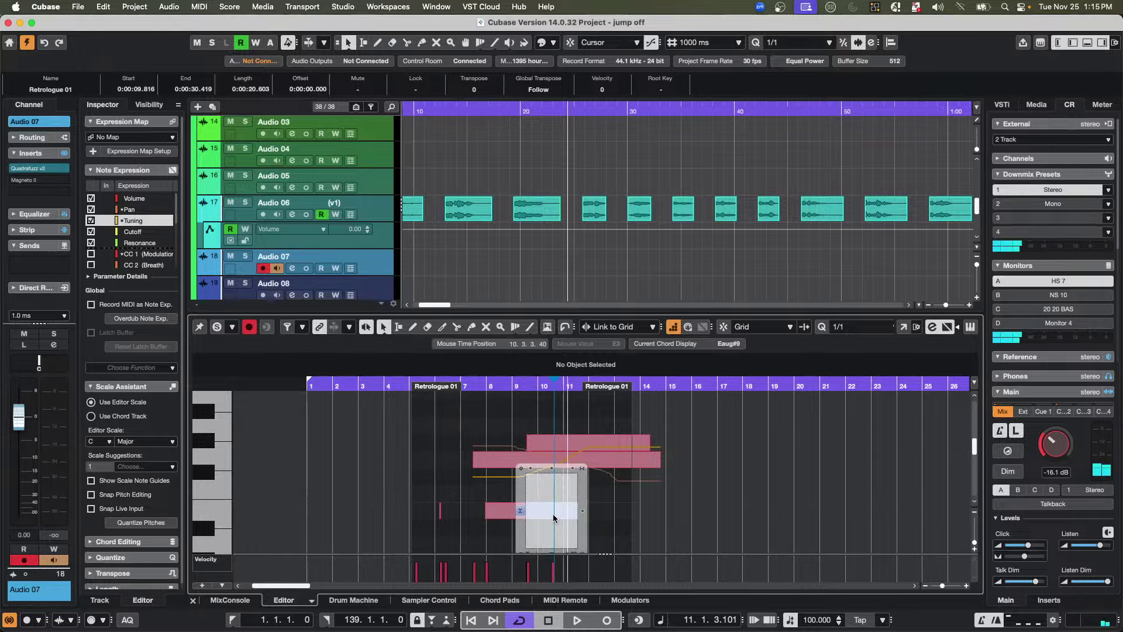
pyautogui.click(644, 519)
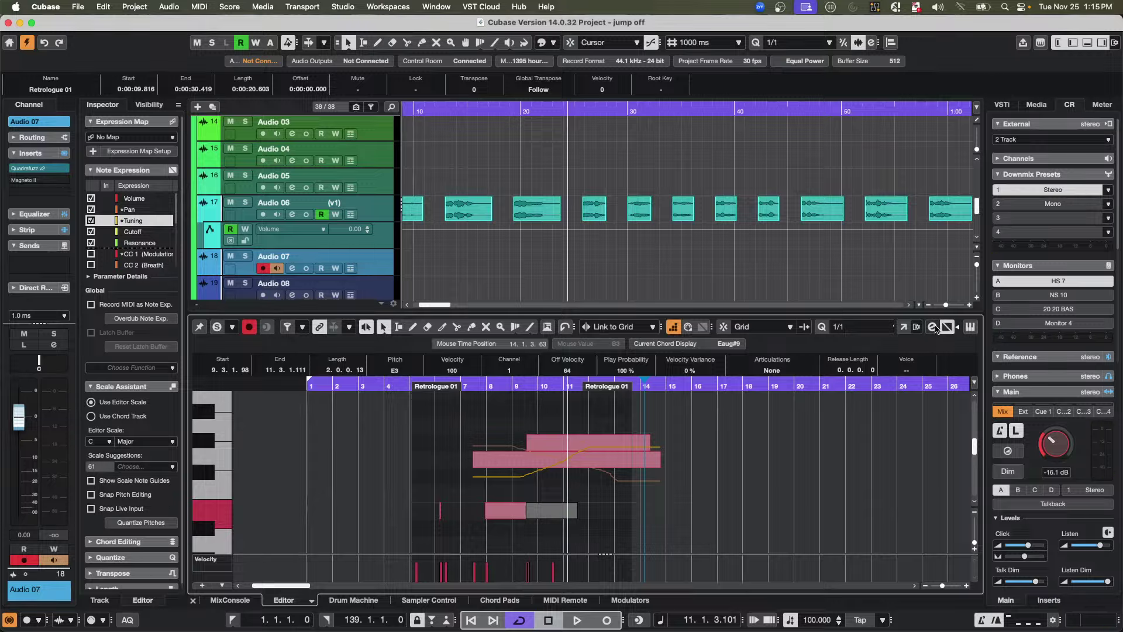
pyautogui.click(760, 465)
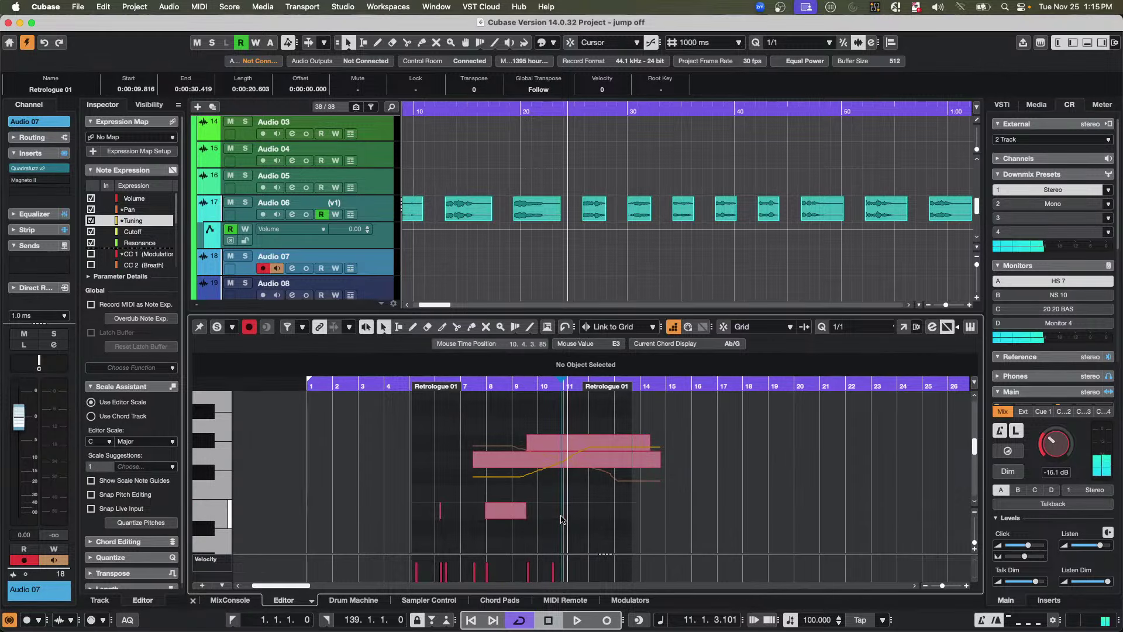
# - Delete the right part of the E3 note and both long overlapping notes
pyautogui.click(563, 515)
pyautogui.press('Delete')
pyautogui.click(613, 462)
pyautogui.press('Delete')
pyautogui.click(584, 443)
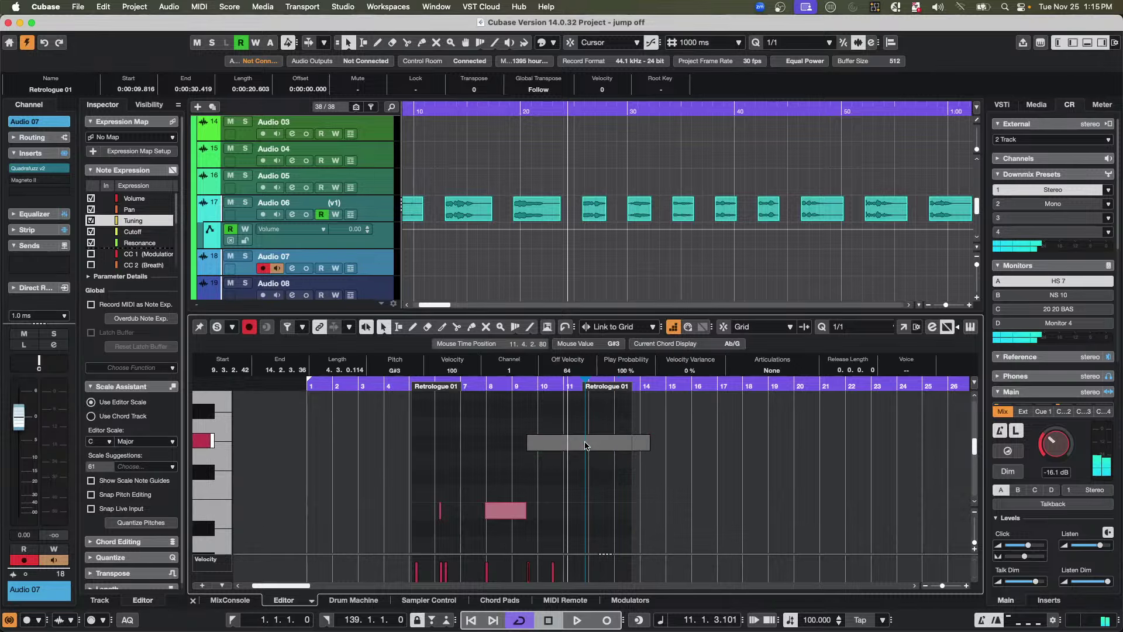
pyautogui.press('Delete')
# - Add test notes near bars 10 and 11, then delete the extra ones
pyautogui.doubleClick(533, 448)
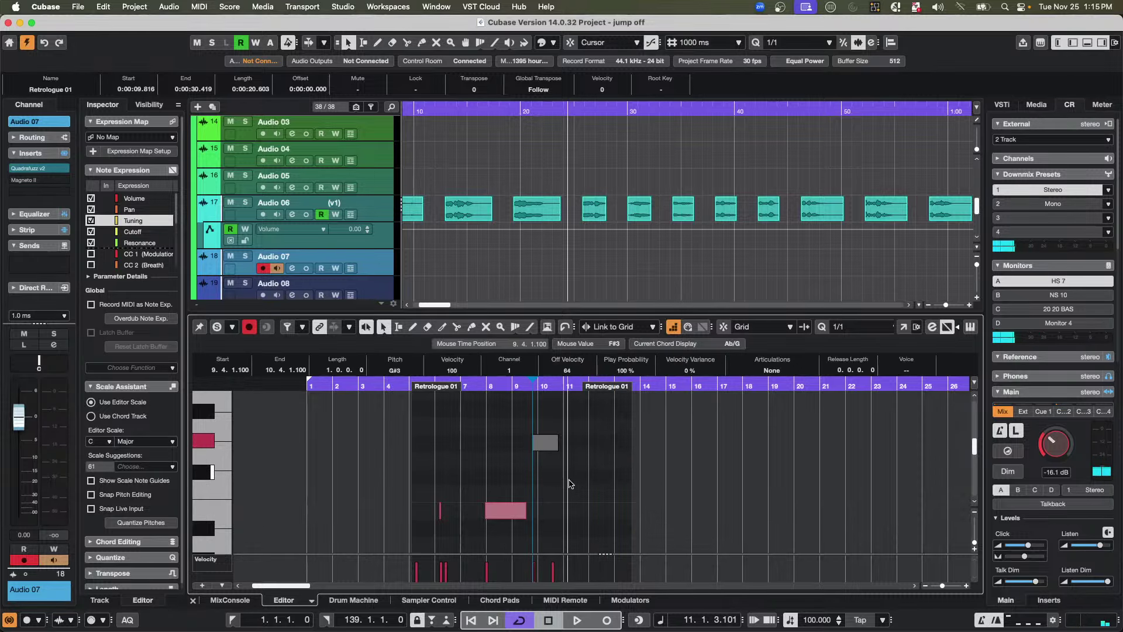
pyautogui.click(583, 466)
pyautogui.doubleClick(584, 460)
pyautogui.doubleClick(618, 442)
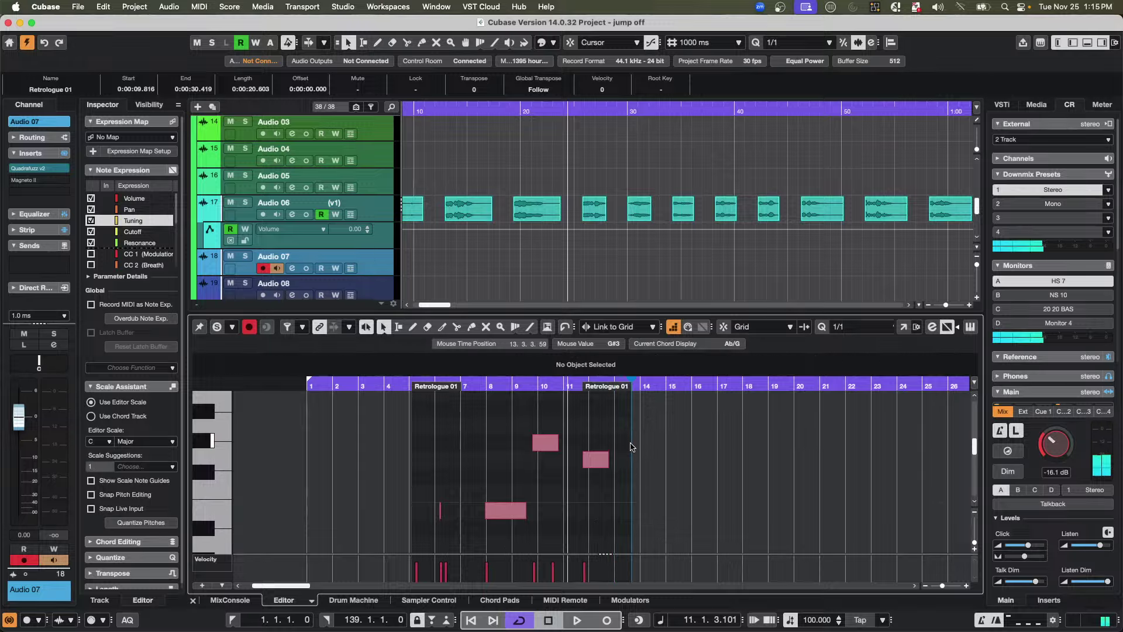
pyautogui.press('Delete')
pyautogui.click(596, 456)
pyautogui.press('Delete')
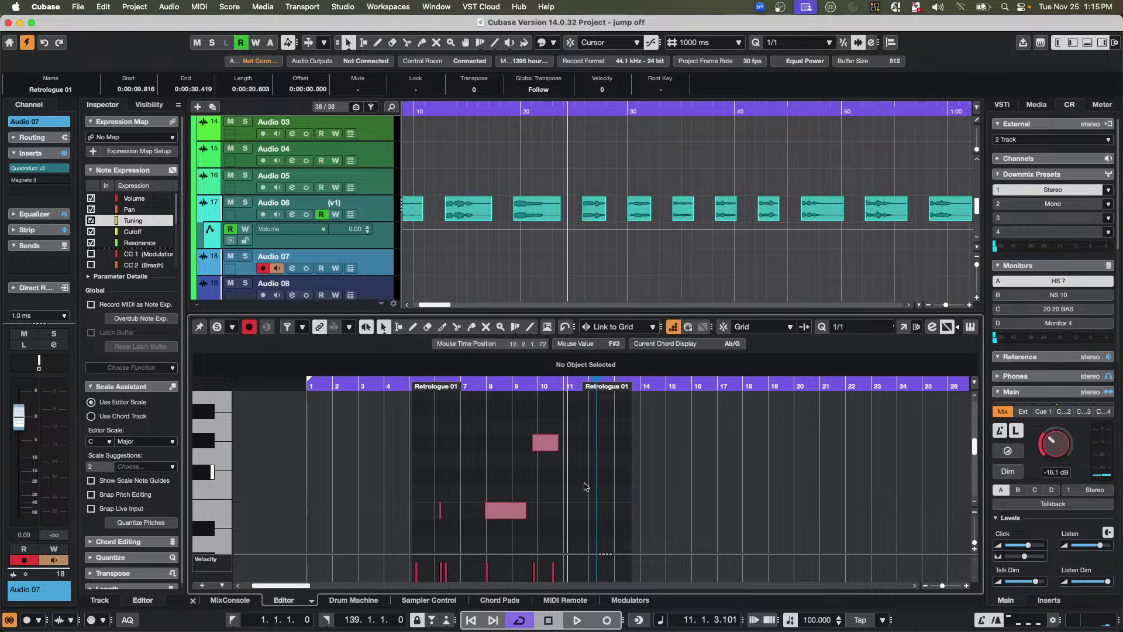
# - Add a second short E3 note, and remove the leftover notes near bars 10 and 11
pyautogui.doubleClick(587, 476)
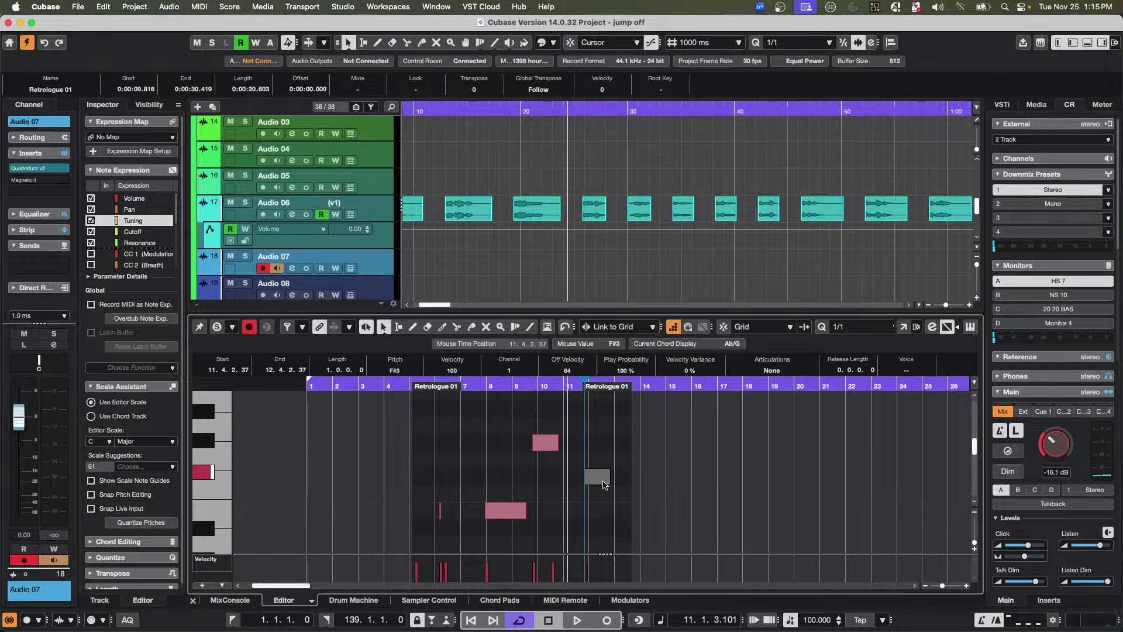
pyautogui.doubleClick(553, 511)
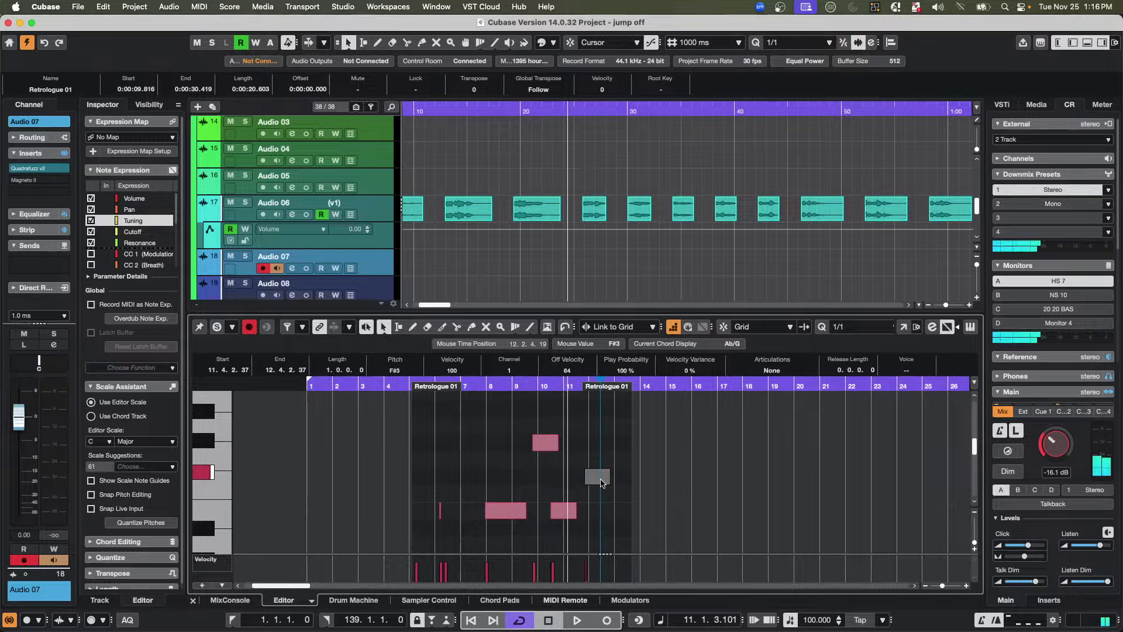
pyautogui.doubleClick(601, 478)
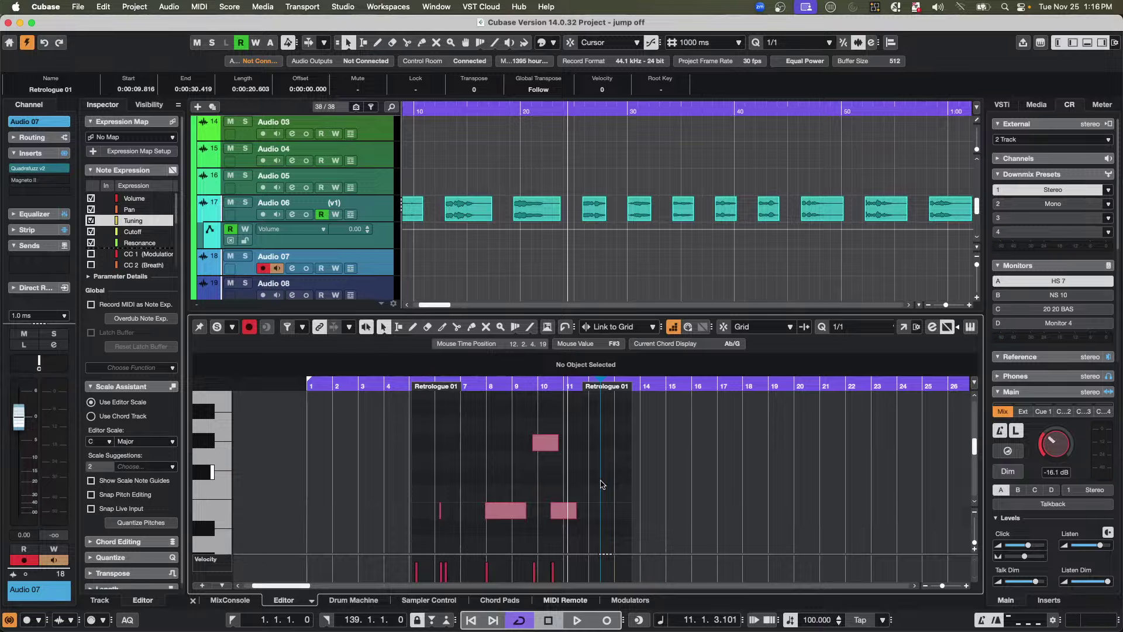
pyautogui.doubleClick(543, 446)
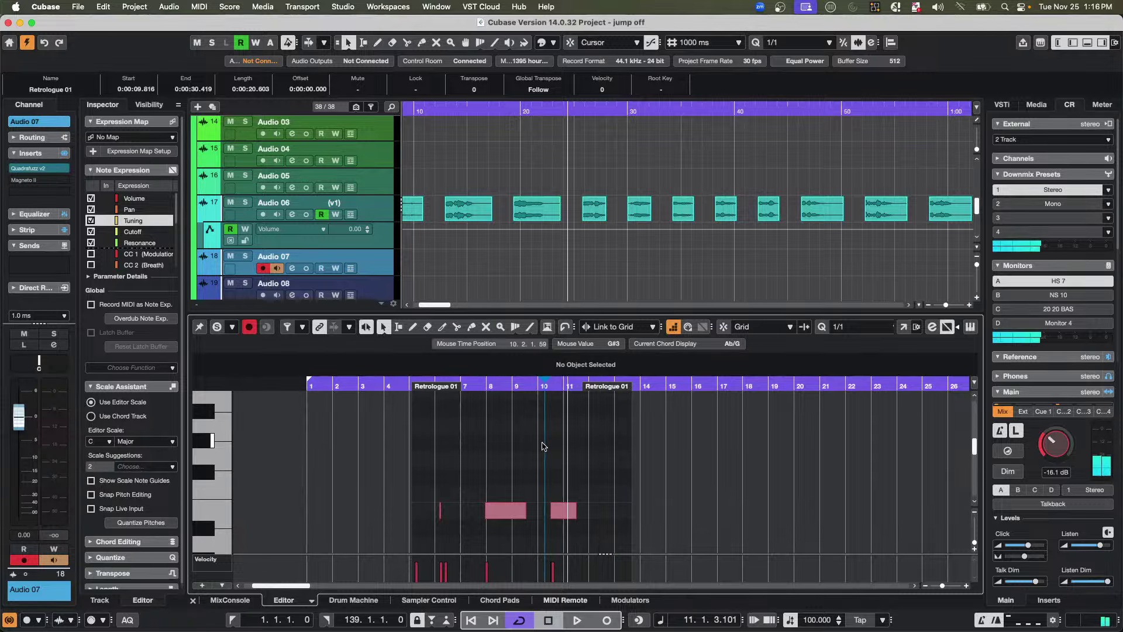
pyautogui.doubleClick(588, 459)
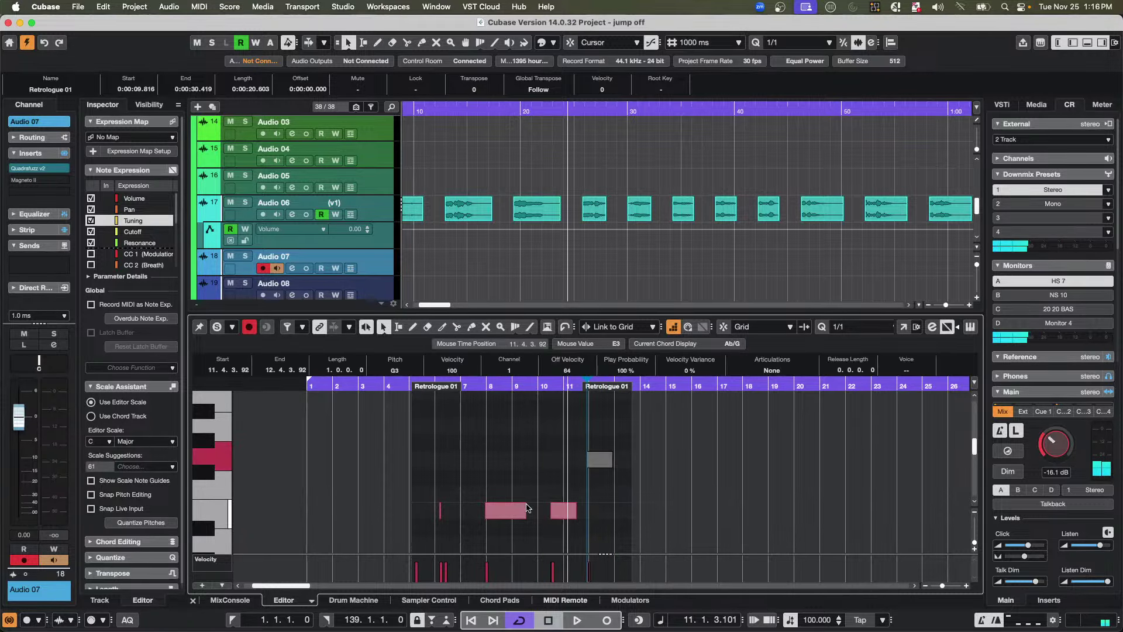
pyautogui.doubleClick(604, 466)
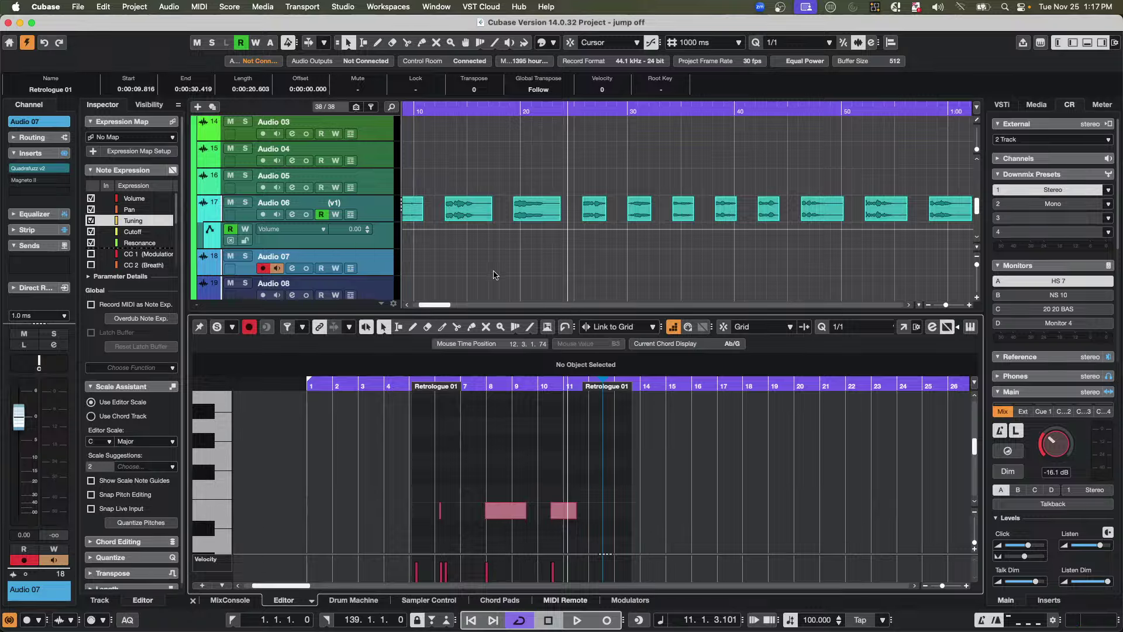
# - Open be someone.cpr from File > Recent Projects and activate it
pyautogui.scroll(-2, 485, 261)
pyautogui.scroll(5, 485, 261)
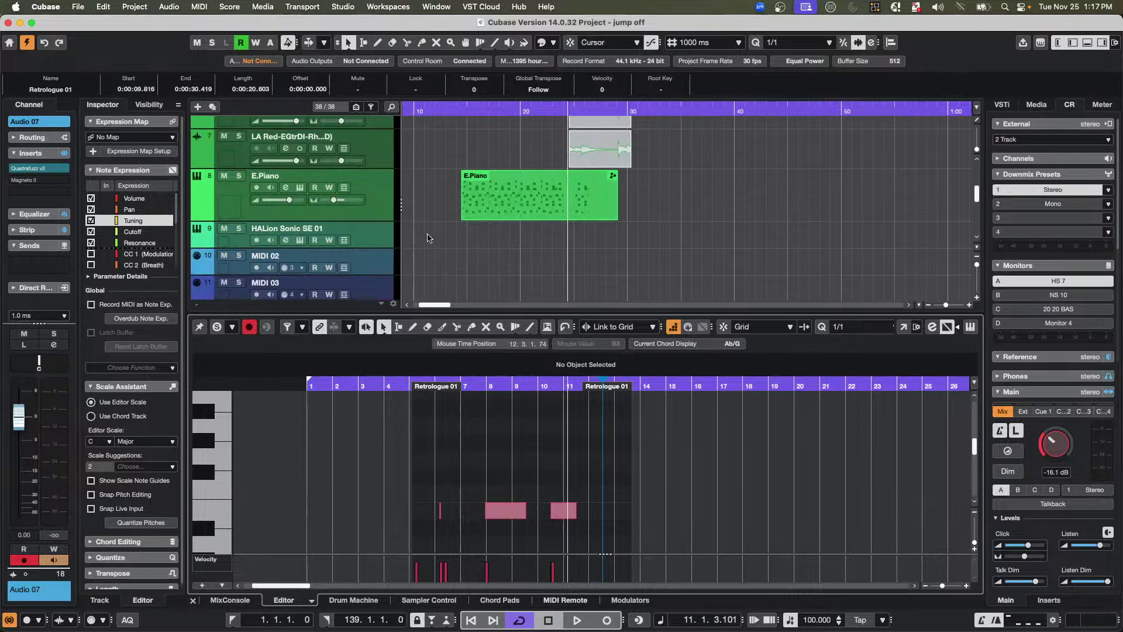
pyautogui.click(78, 7)
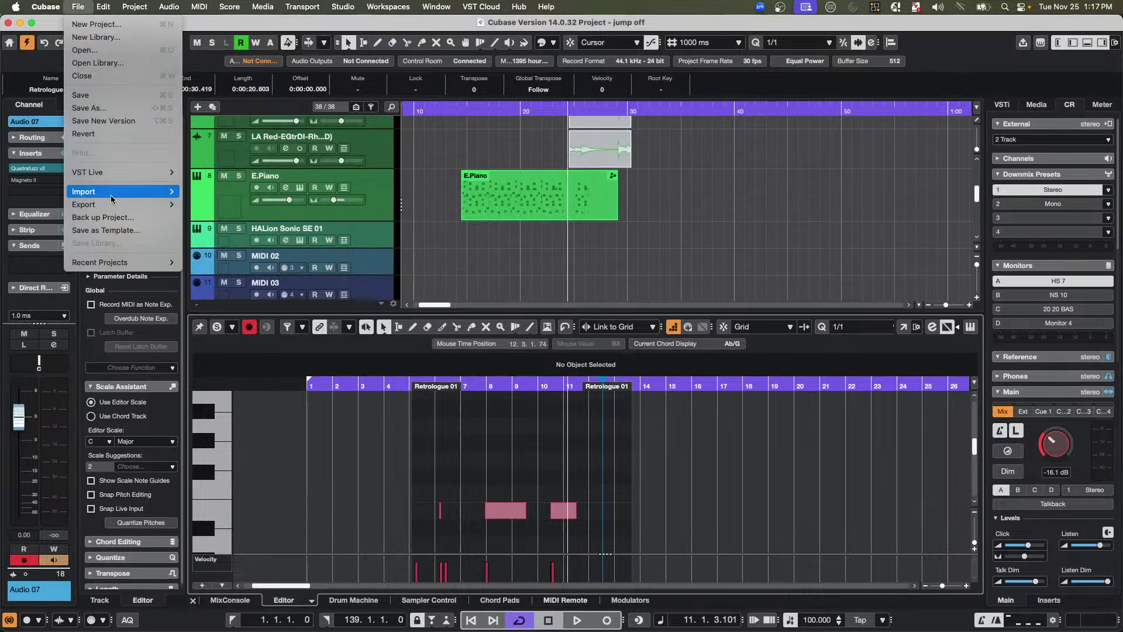
pyautogui.moveTo(107, 206)
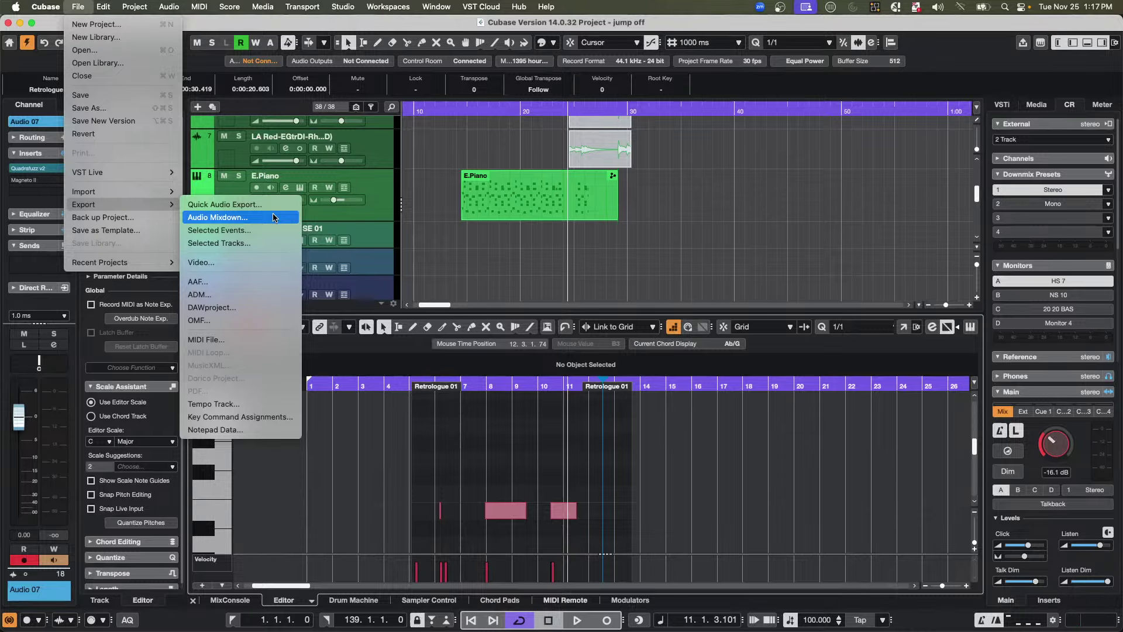
pyautogui.moveTo(139, 267)
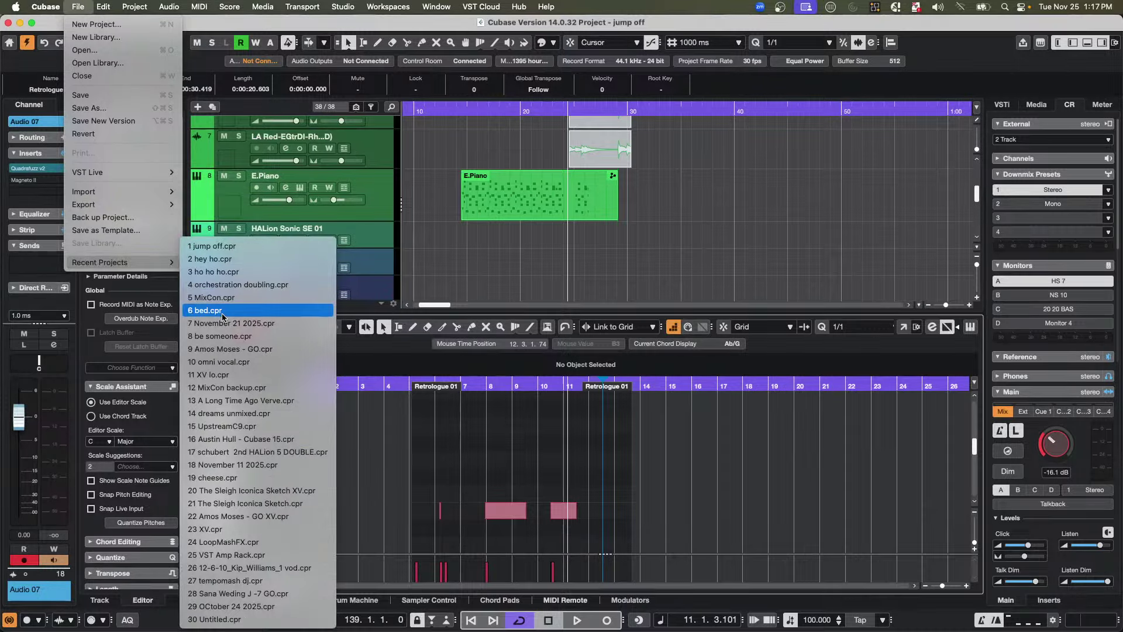
pyautogui.click(228, 336)
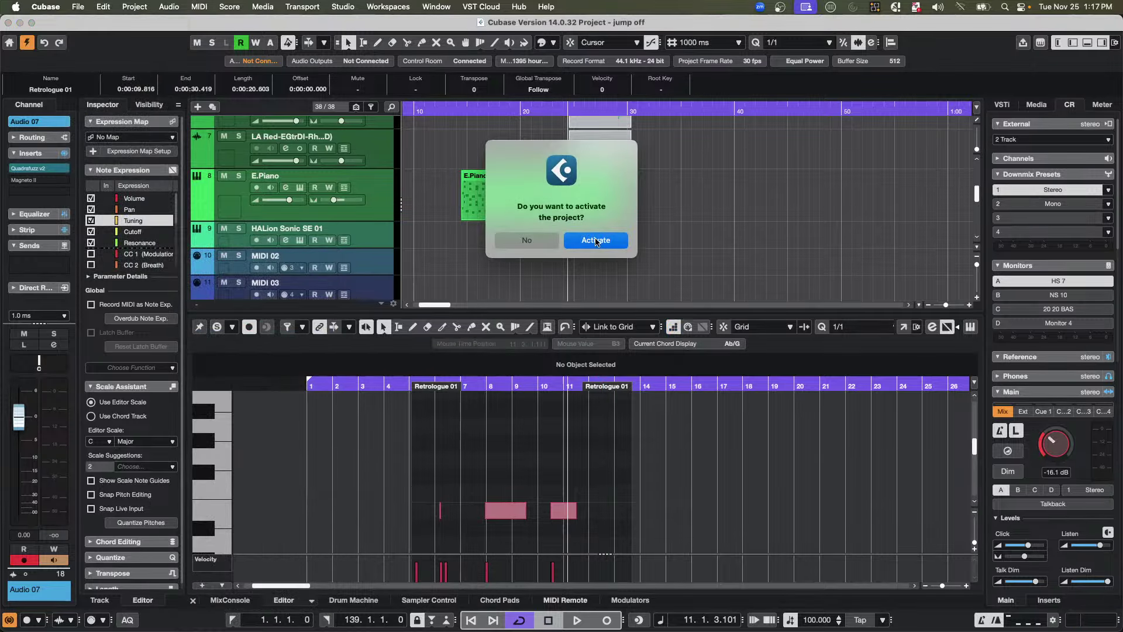
pyautogui.click(596, 240)
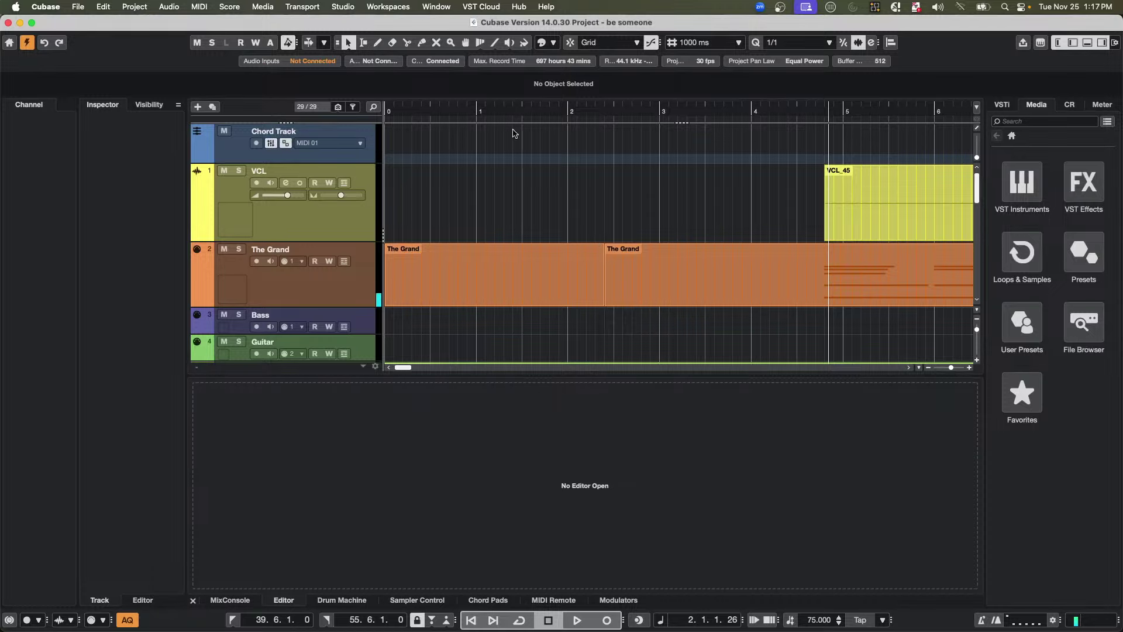
# - Drag The Grand part onto the Chord Track to create chord events, starting Emin7, Gsus4, G
pyautogui.click(478, 108)
pyautogui.moveTo(478, 108); pyautogui.dragTo(489, 74)
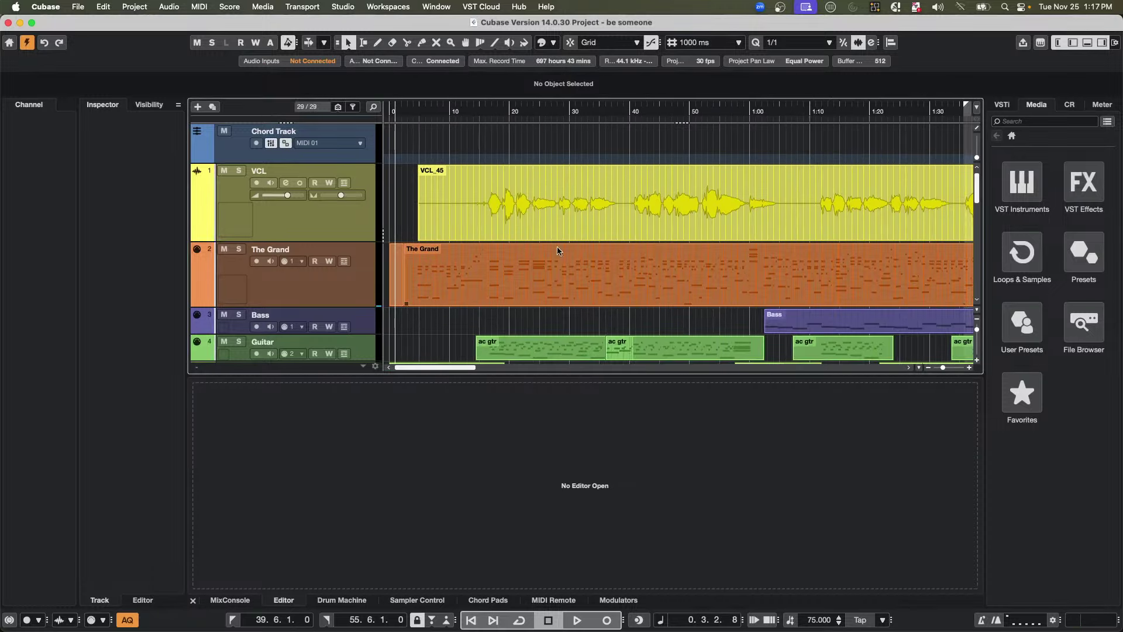
pyautogui.moveTo(532, 295); pyautogui.dragTo(534, 157)
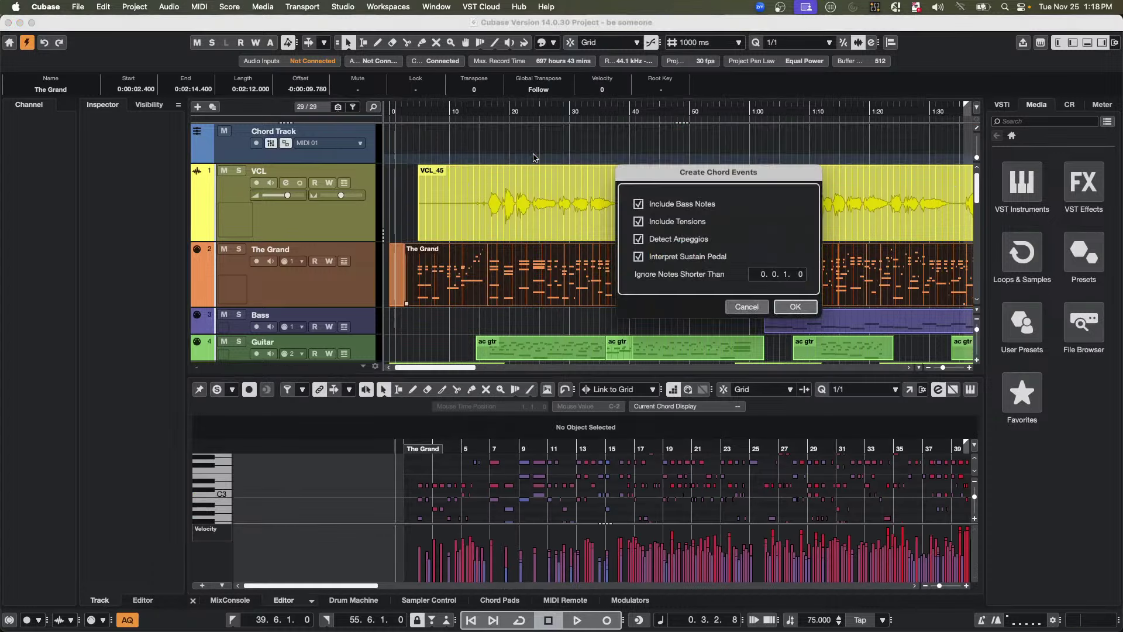
pyautogui.click(795, 307)
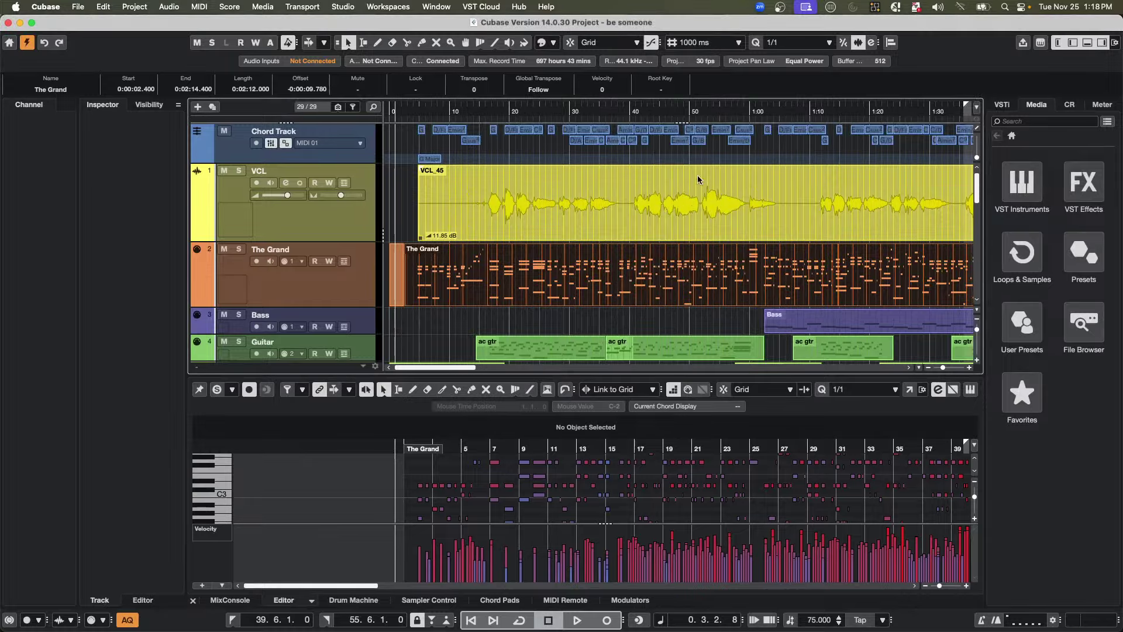
pyautogui.moveTo(501, 111); pyautogui.dragTo(503, 136)
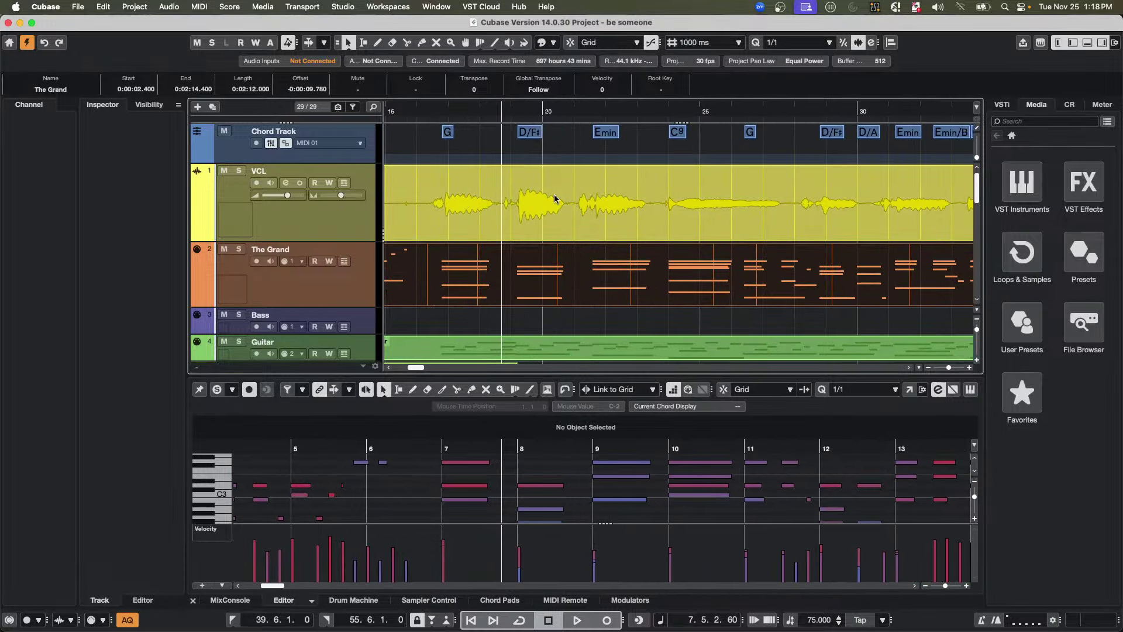
pyautogui.moveTo(523, 112)
pyautogui.mouseDown()
pyautogui.moveTo(533, 87)
pyautogui.moveTo(459, 89)
pyautogui.moveTo(506, 111)
pyautogui.mouseUp()
# - Play back the project, then mark a range of the VCL vocal near bar 34 with the Range tool
pyautogui.press('space')
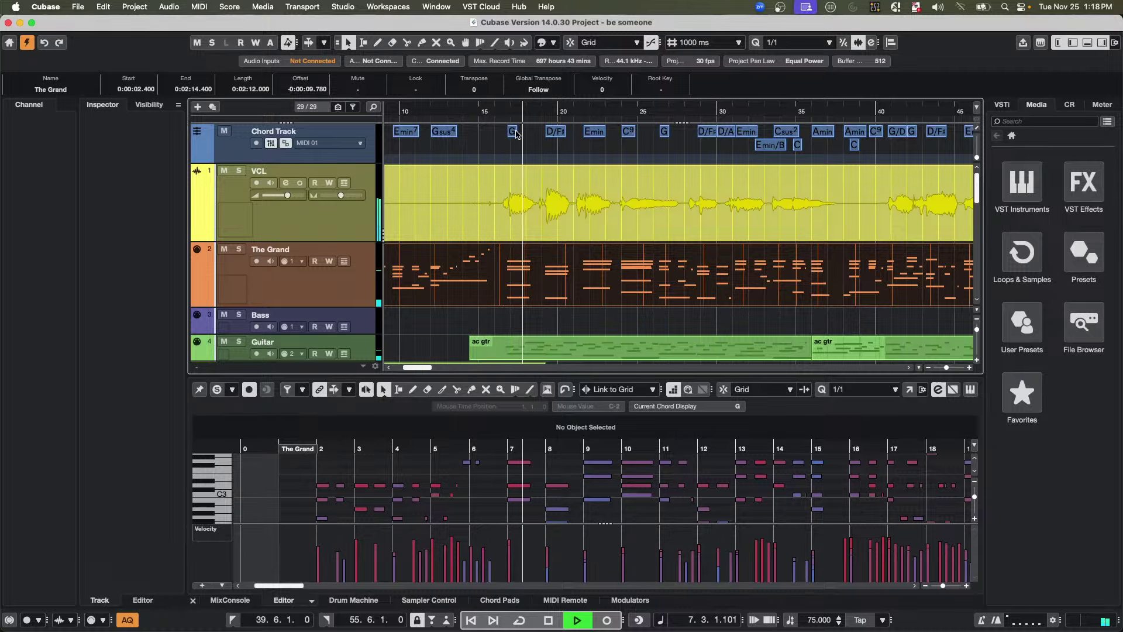
pyautogui.click(719, 112)
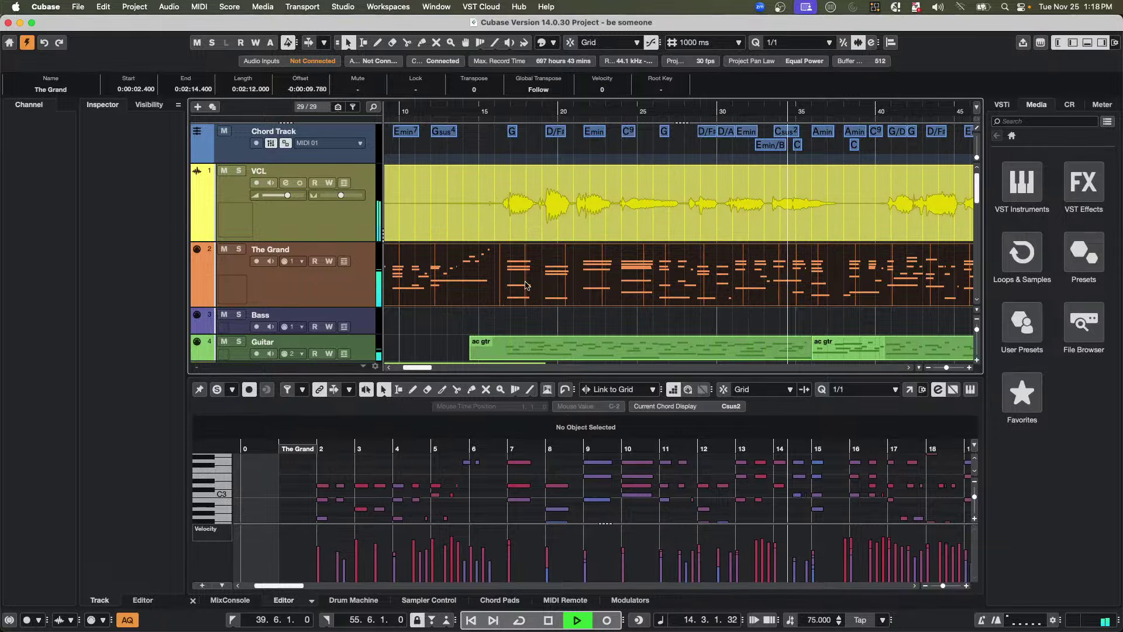
pyautogui.press('space')
pyautogui.rightClick(761, 192)
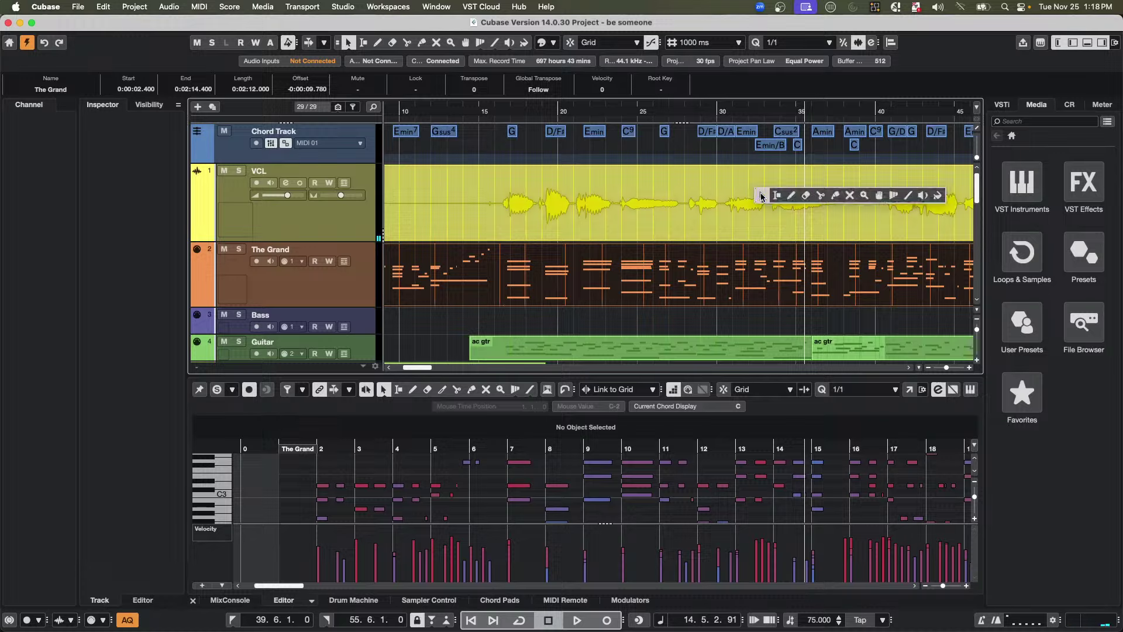
pyautogui.click(770, 193)
pyautogui.moveTo(767, 193); pyautogui.dragTo(847, 193)
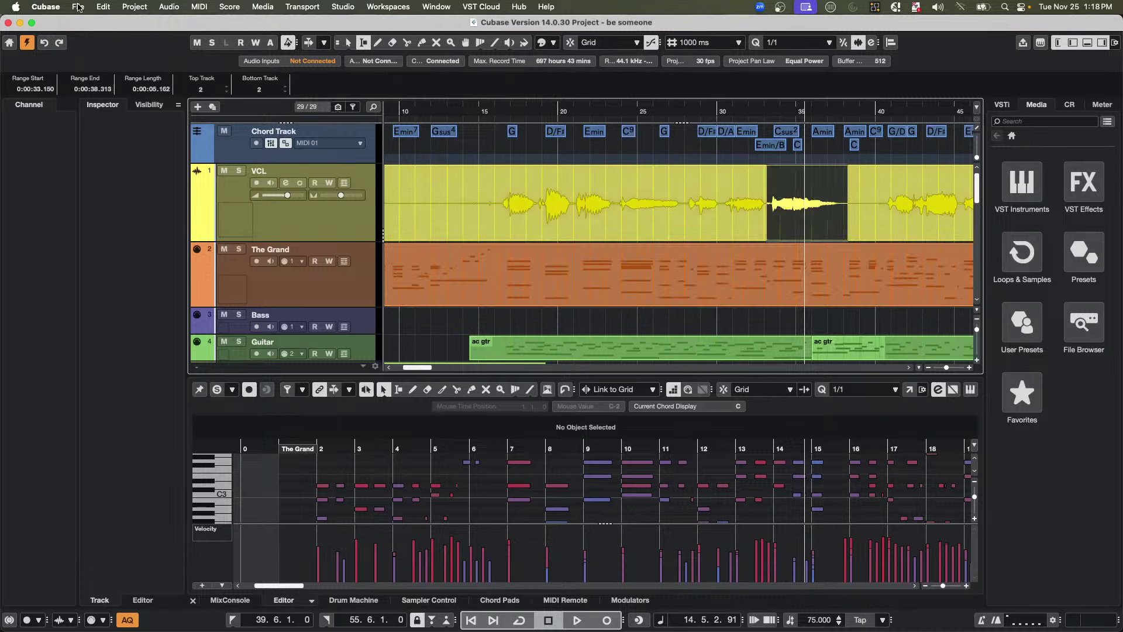
# - Generate two harmony voices from the marked VCL range via Audio > Generate Harmony Voices
pyautogui.click(228, 7)
pyautogui.moveTo(169, 6)
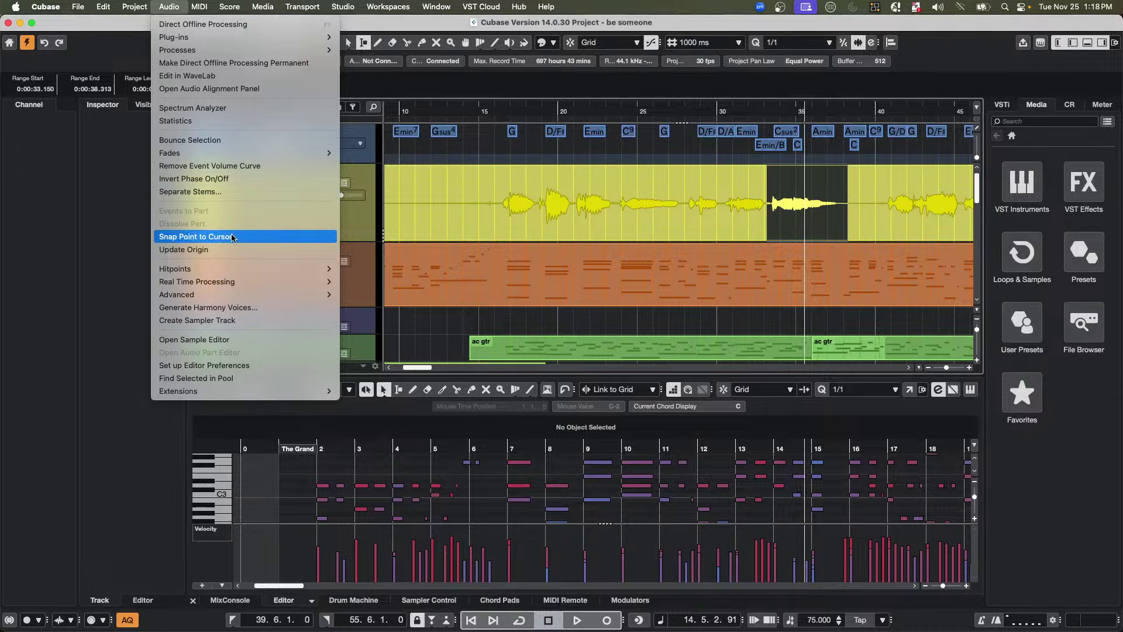
pyautogui.click(241, 314)
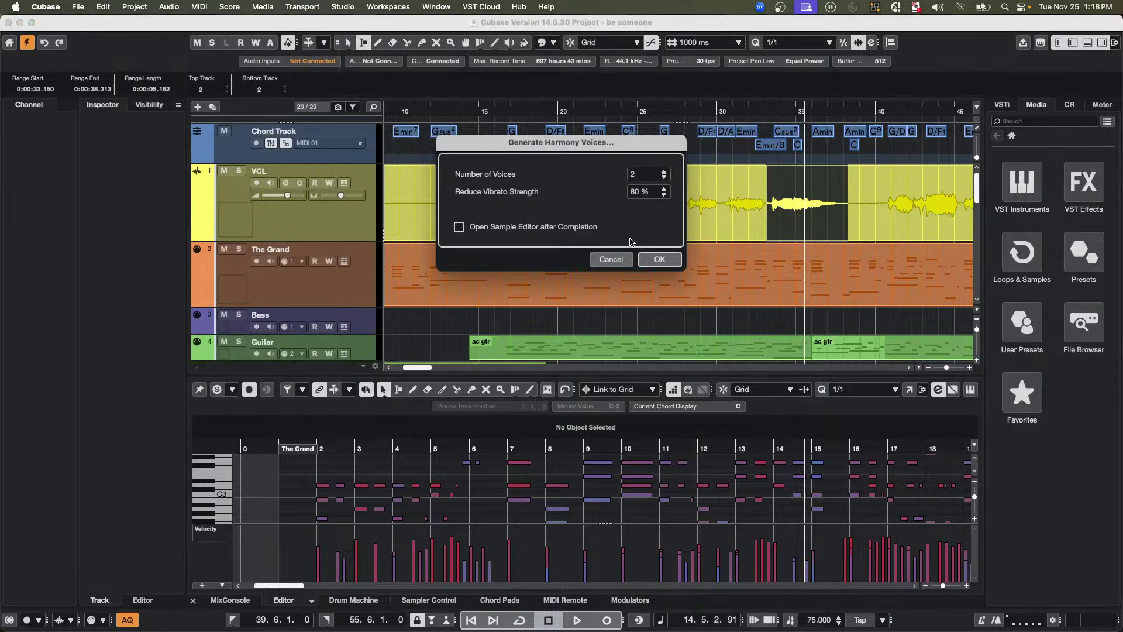
pyautogui.click(657, 259)
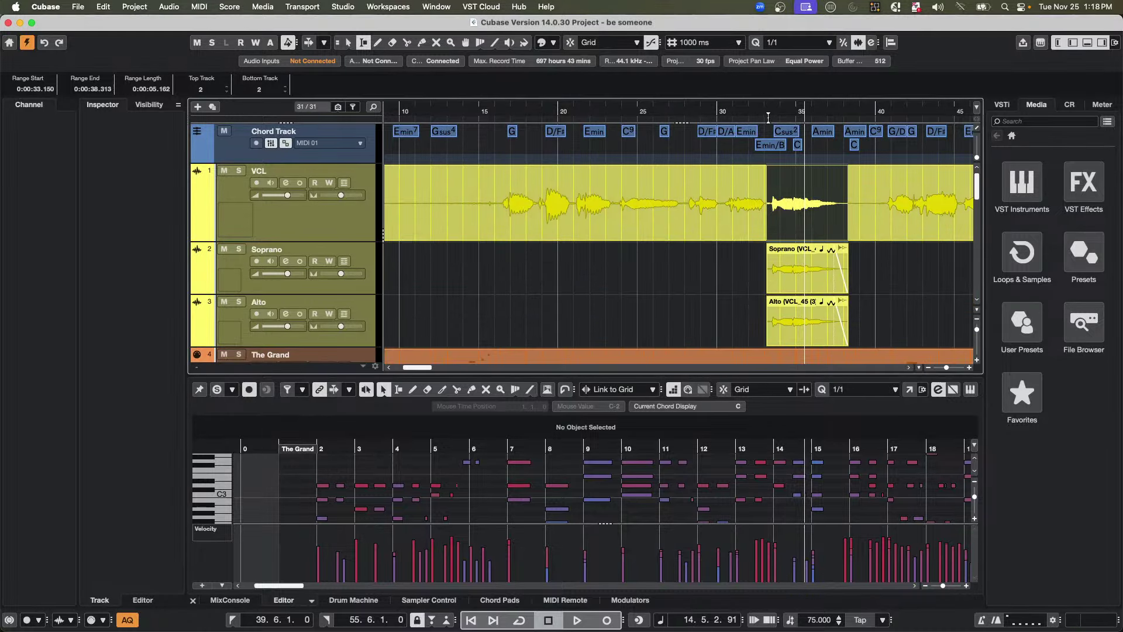
# - Zoom in on and play back the new Soprano and Alto parts, then select the Soprano track
pyautogui.moveTo(756, 113); pyautogui.dragTo(756, 119)
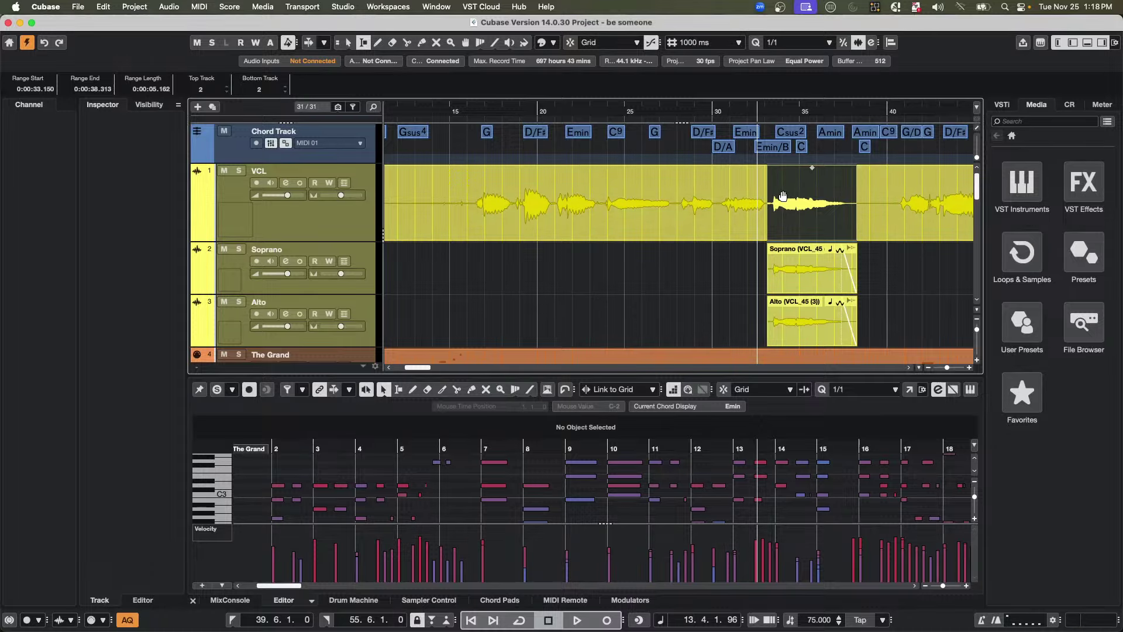
pyautogui.press('space')
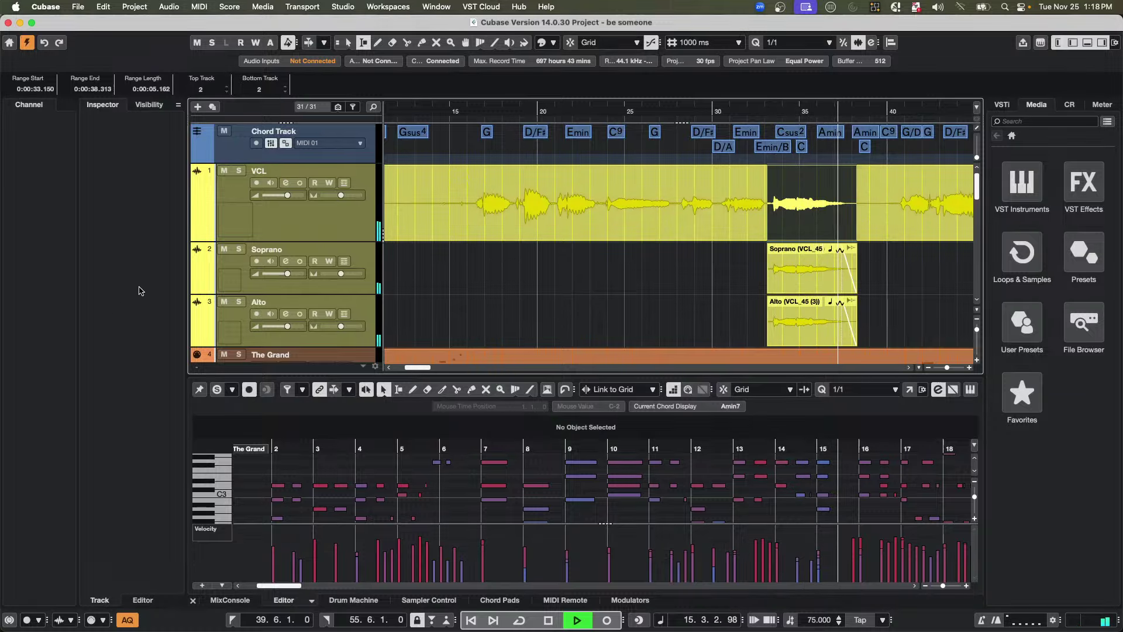
pyautogui.press('space')
pyautogui.click(227, 267)
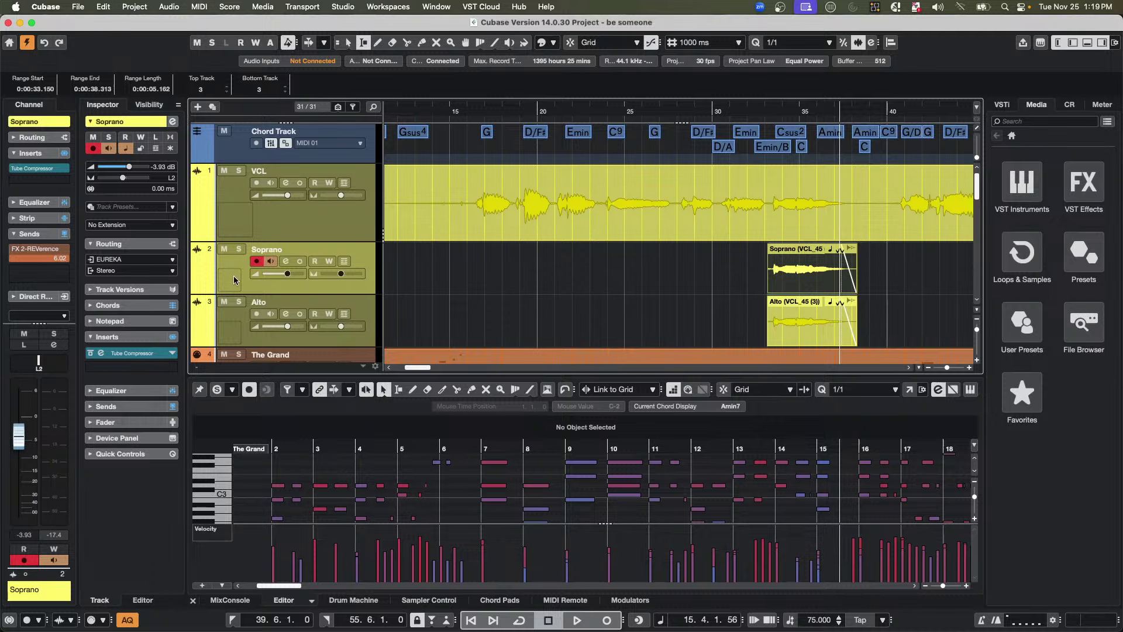
# - Set the Soprano track's Chords Single Voice mode from Soprano to Tenor
pyautogui.click(146, 305)
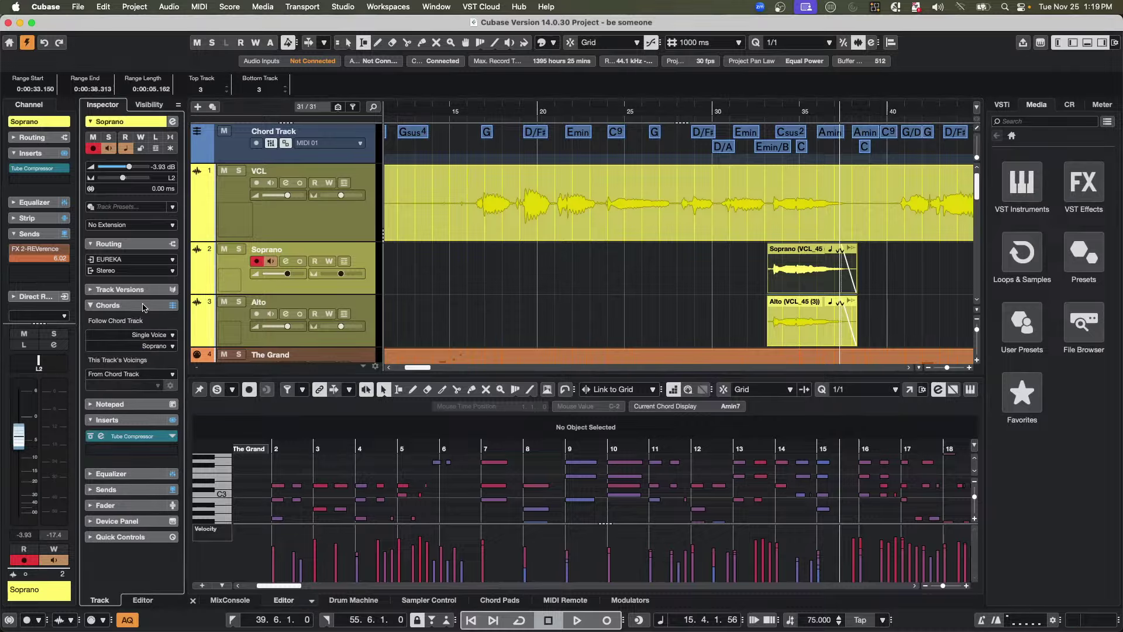
pyautogui.click(157, 347)
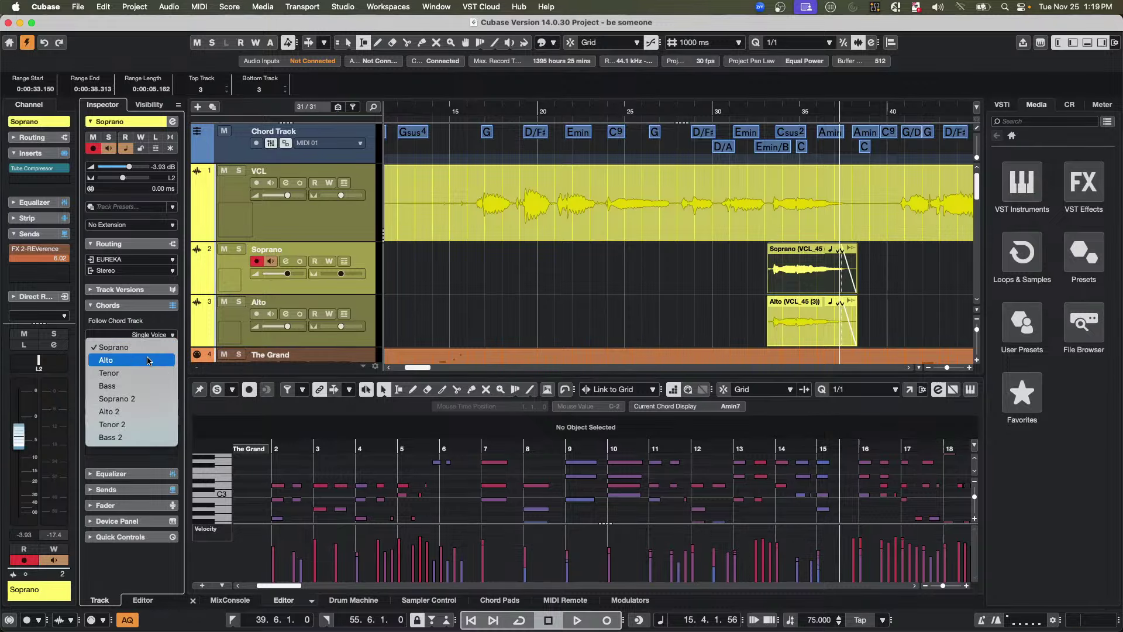
pyautogui.click(145, 374)
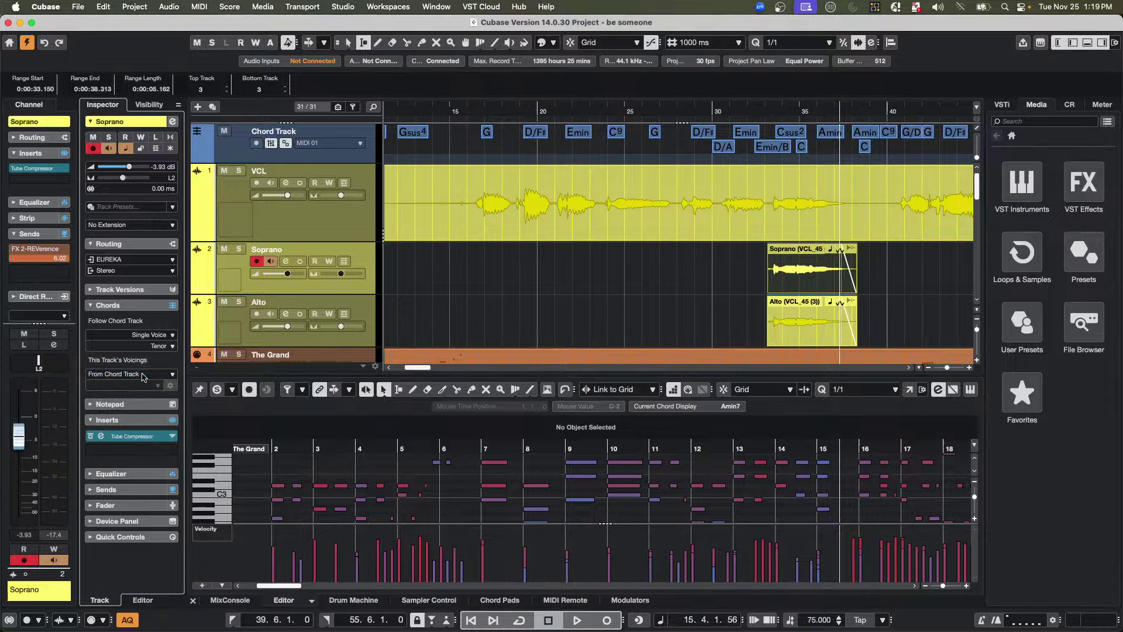
# - Play from around bar 33 to hear the change, then review the voice list without changing it
pyautogui.click(754, 111)
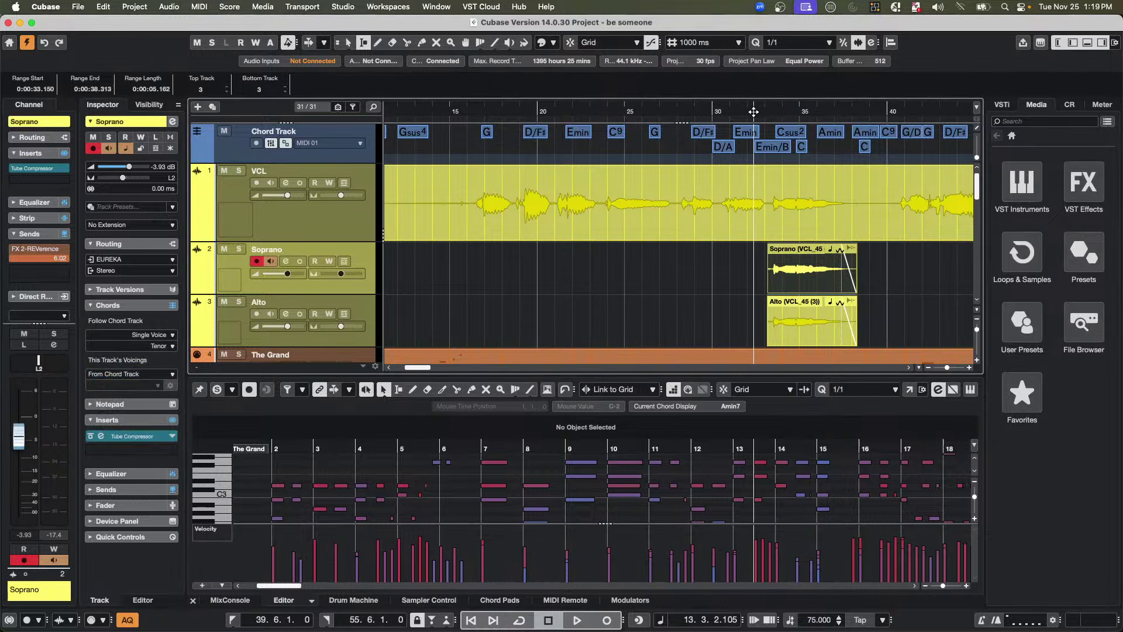
pyautogui.press('space')
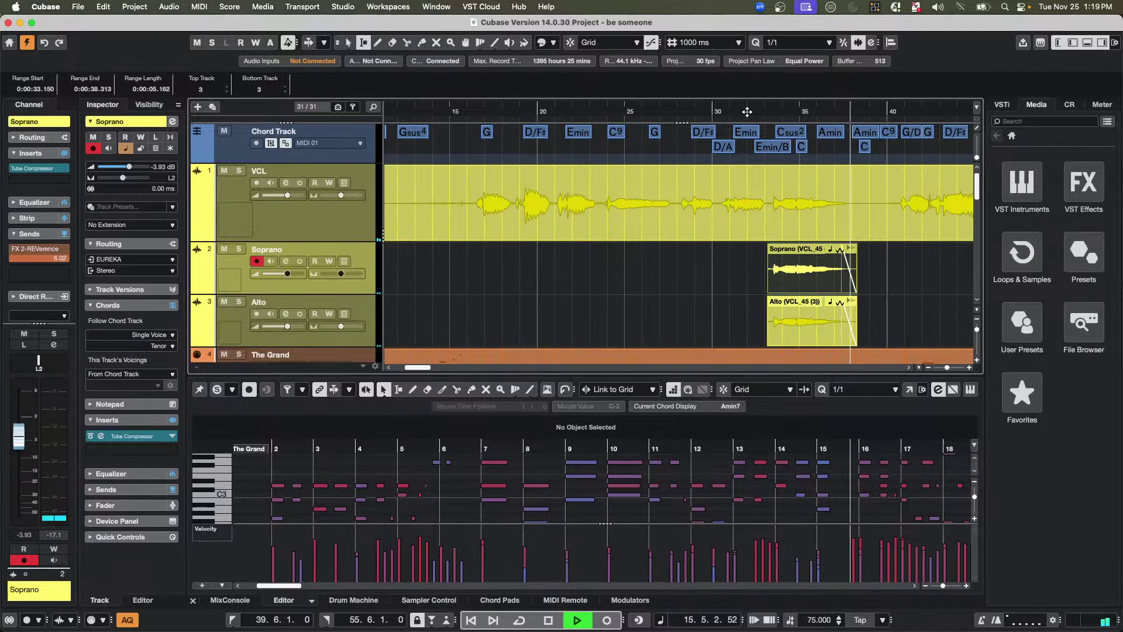
pyautogui.press('space')
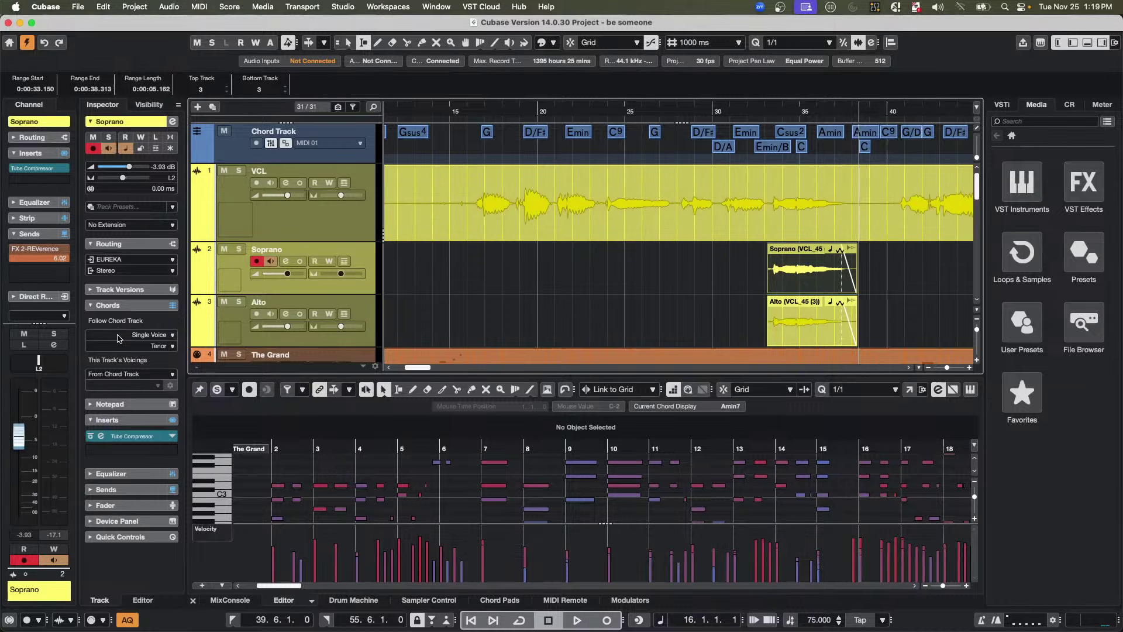
pyautogui.click(164, 349)
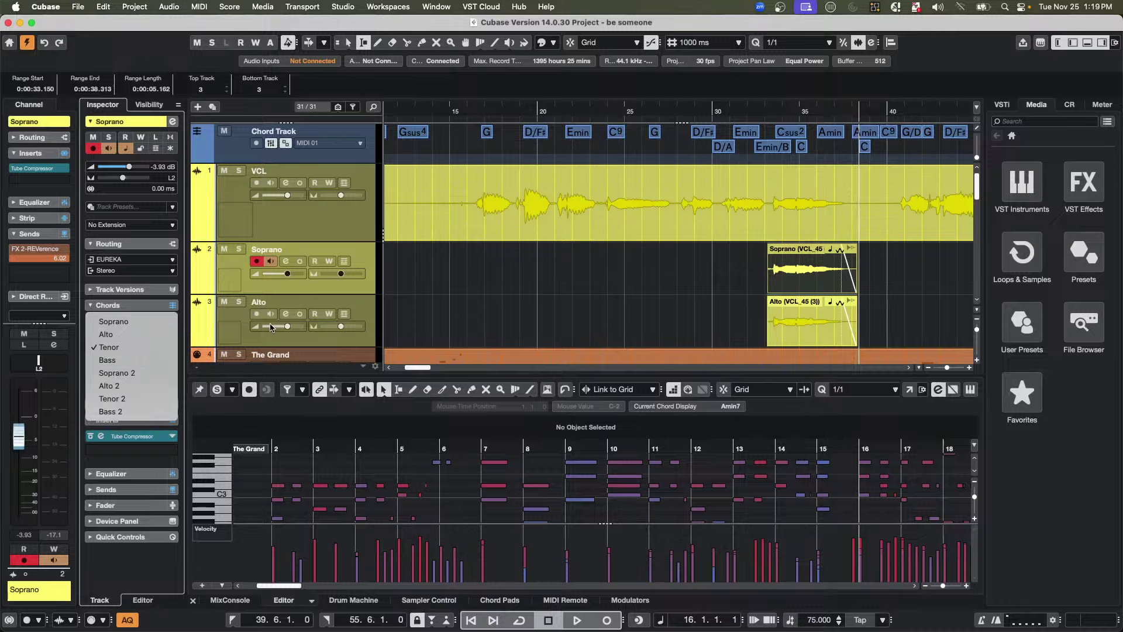
pyautogui.click(452, 265)
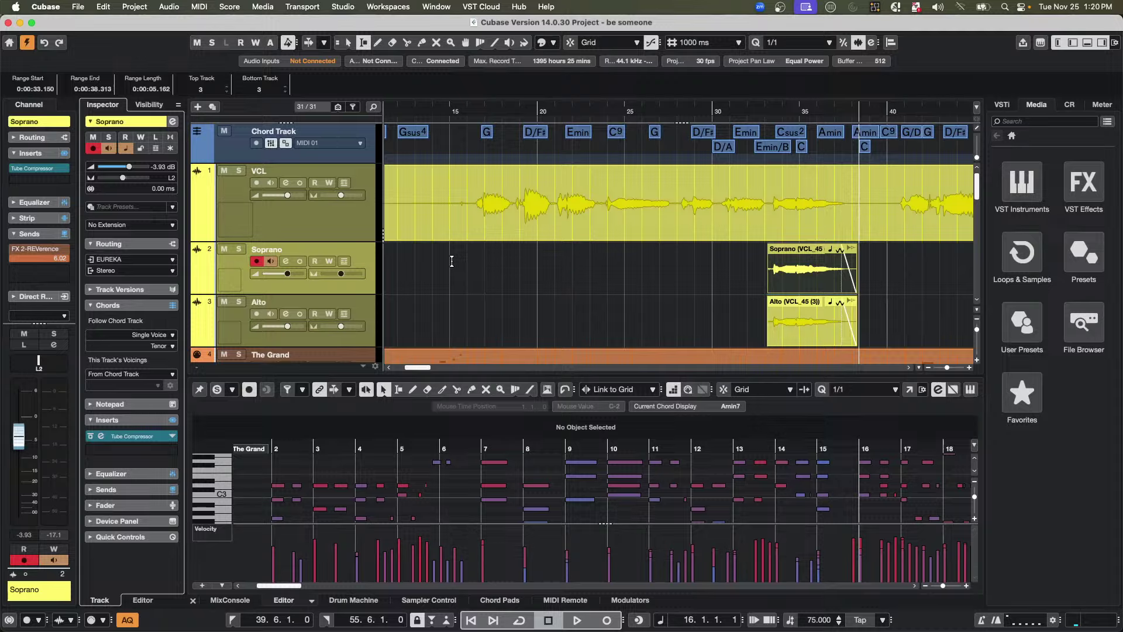
# - Open Amos Moses - GO.cpr from File > Recent Projects and activate it
pyautogui.click(83, 8)
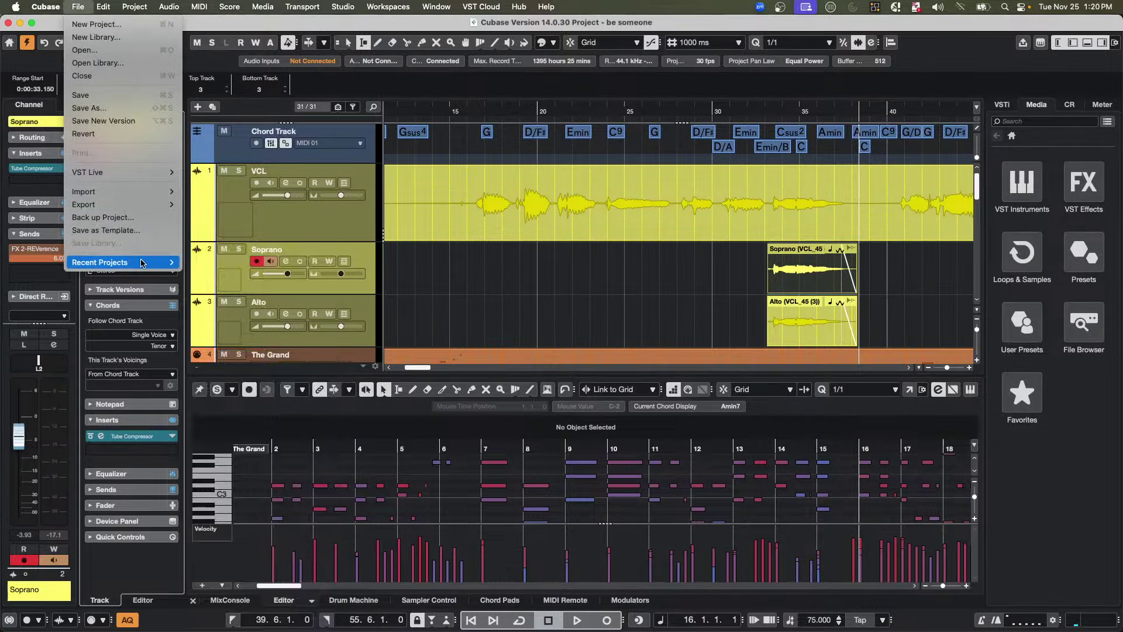
pyautogui.moveTo(147, 262)
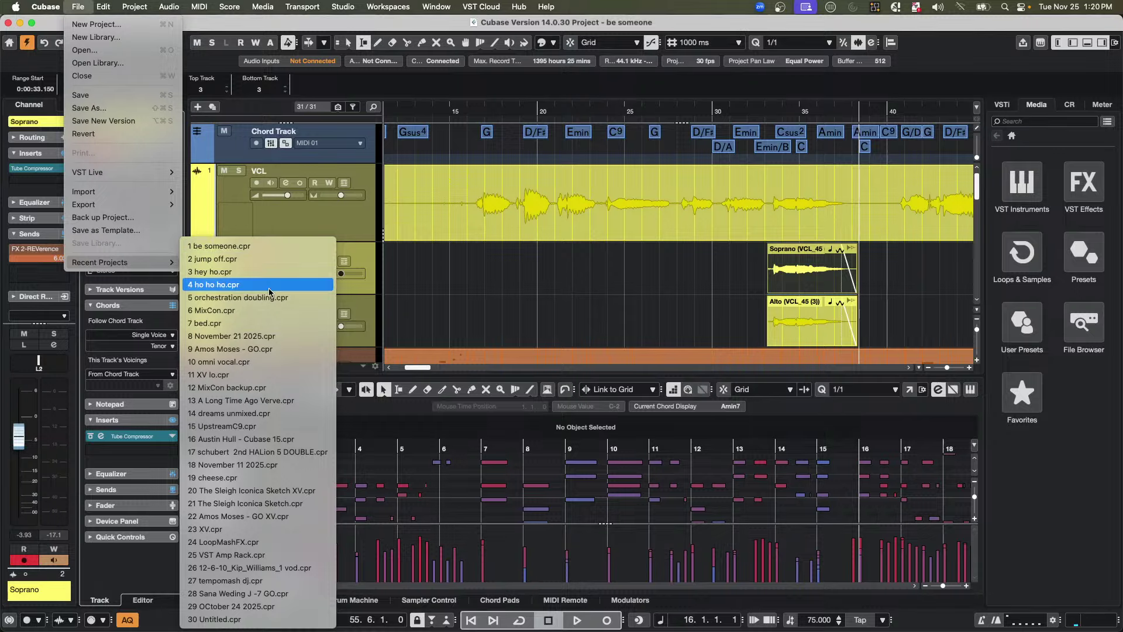
pyautogui.click(368, 320)
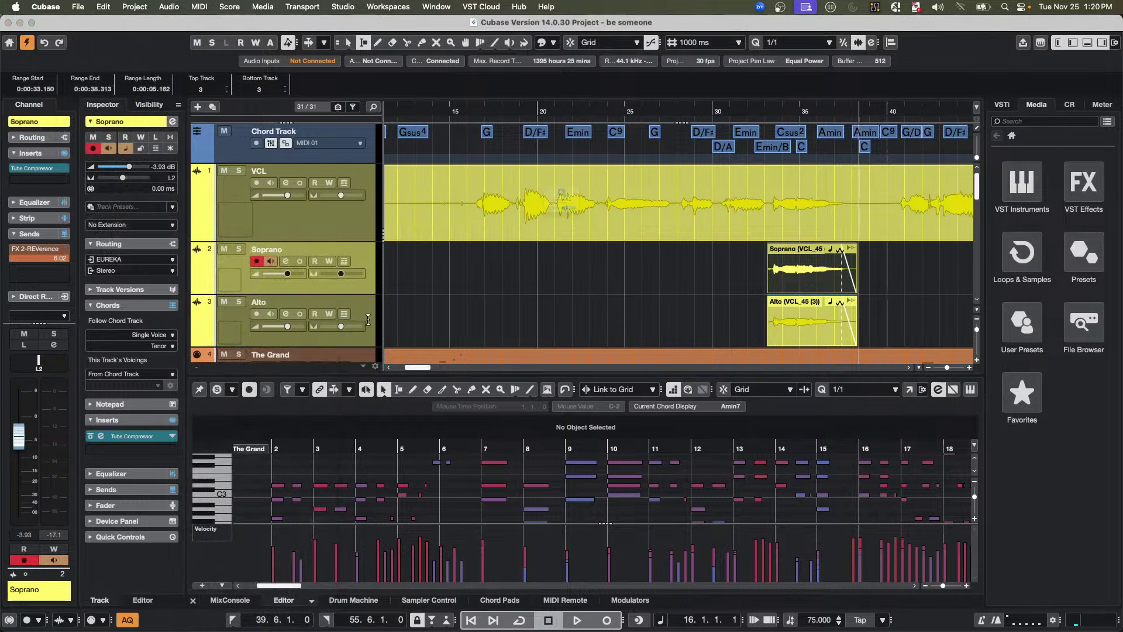
pyautogui.click(589, 243)
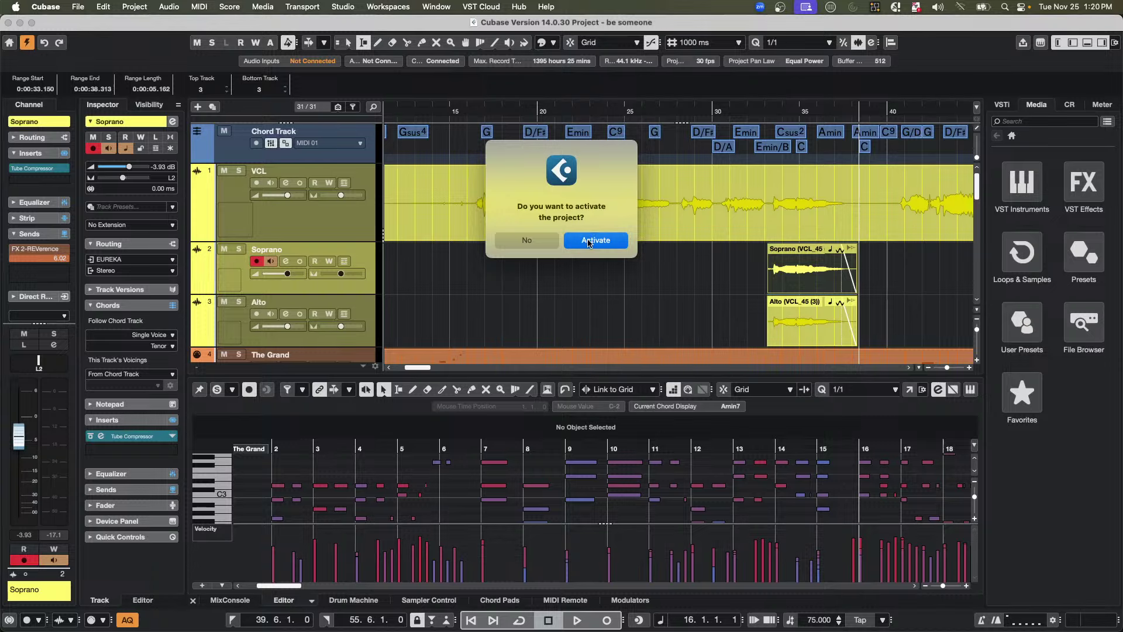
pyautogui.click(532, 241)
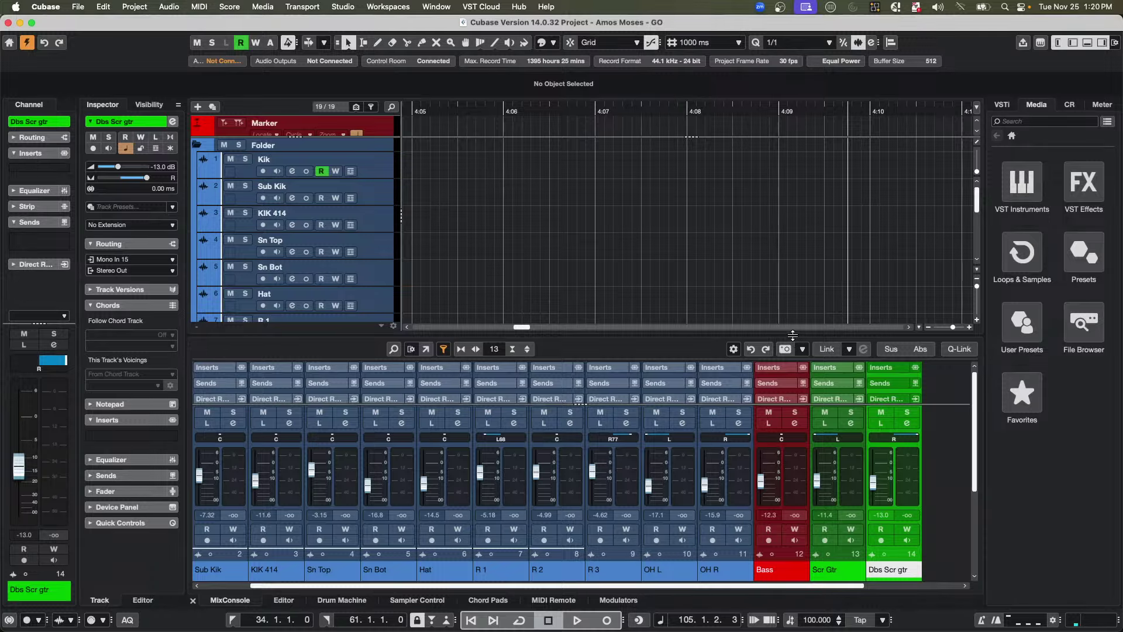
# - Enlarge the lower-zone mixer, then open the MixConsole in its own separate window
pyautogui.moveTo(790, 338); pyautogui.dragTo(781, 267)
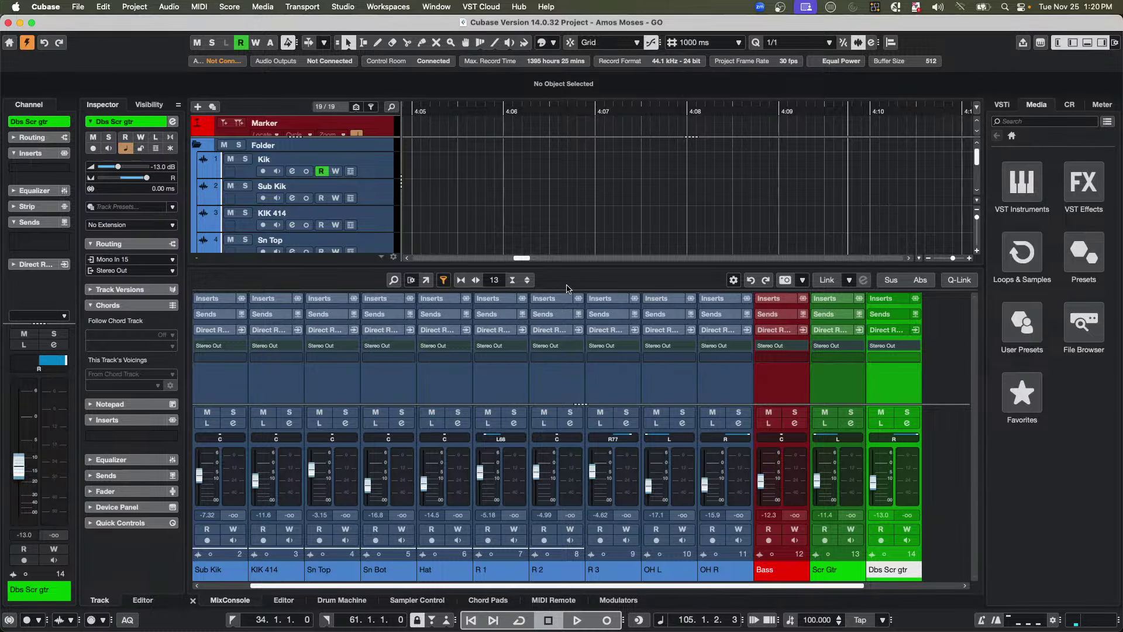
pyautogui.click(425, 280)
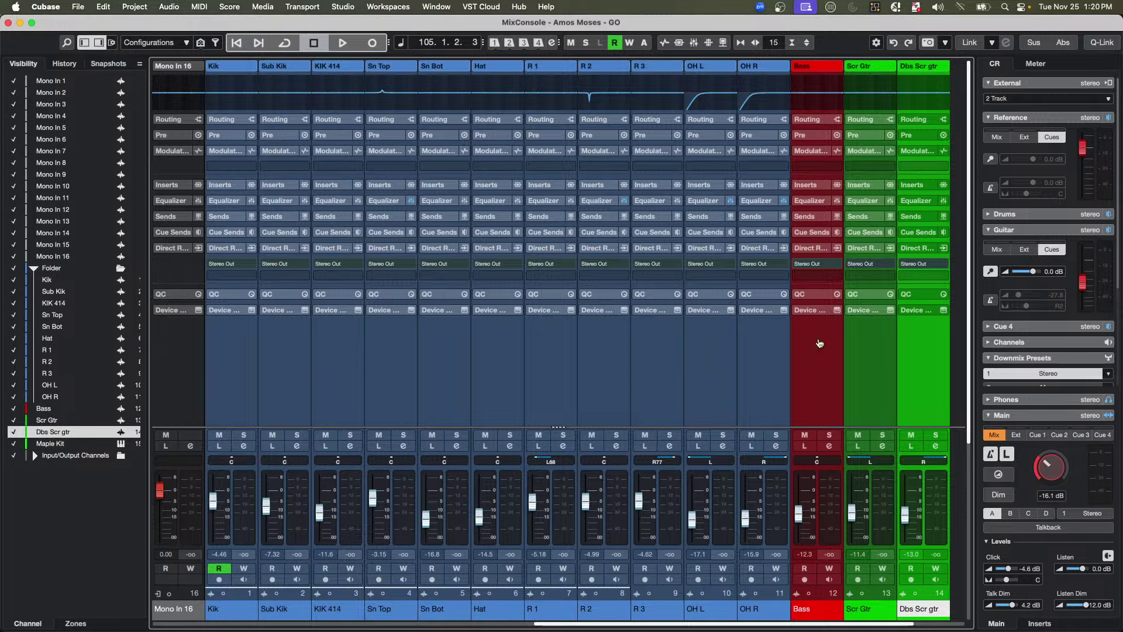
pyautogui.click(384, 7)
pyautogui.moveTo(345, 7)
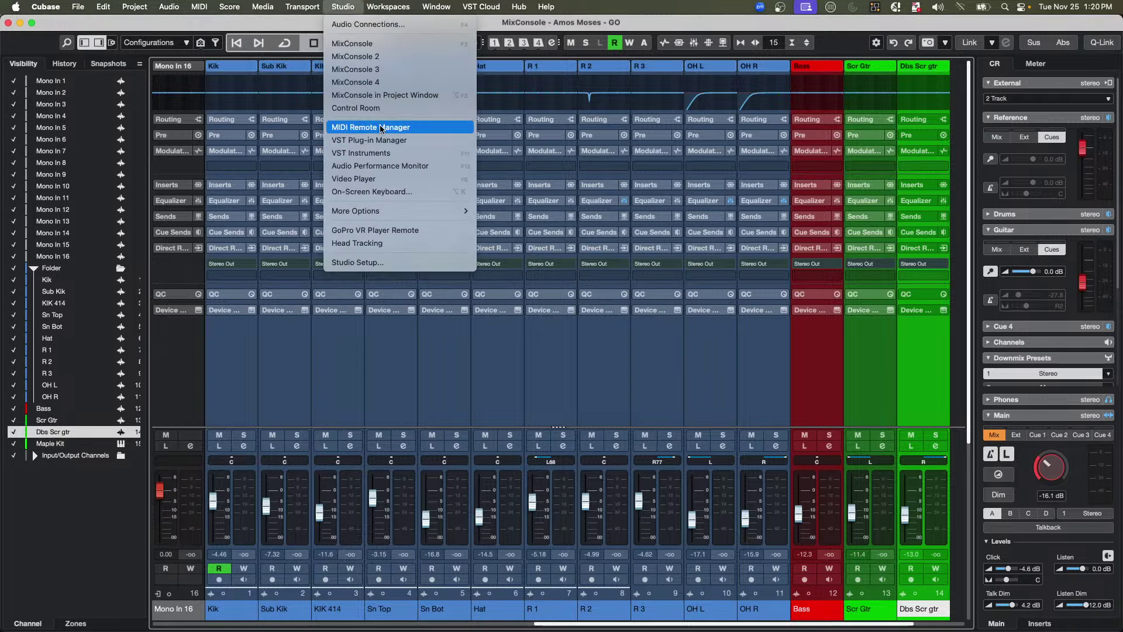
# - In Audio Connections' Control Room tab, rename the Cue 4 bus to 'Bass' and close the window
pyautogui.click(343, 24)
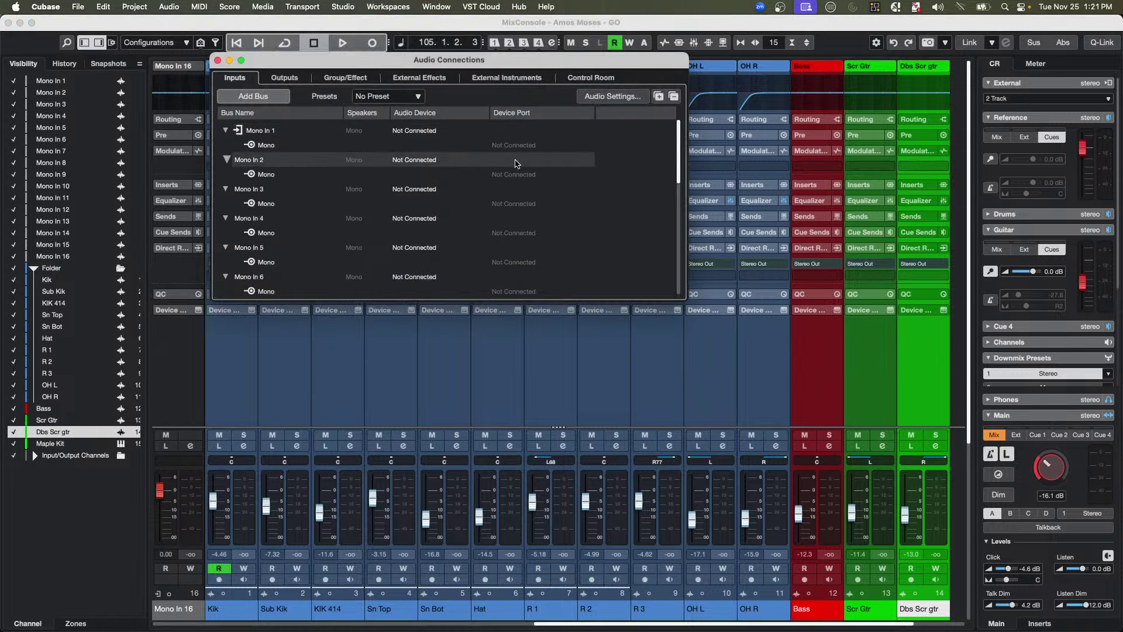
pyautogui.click(591, 77)
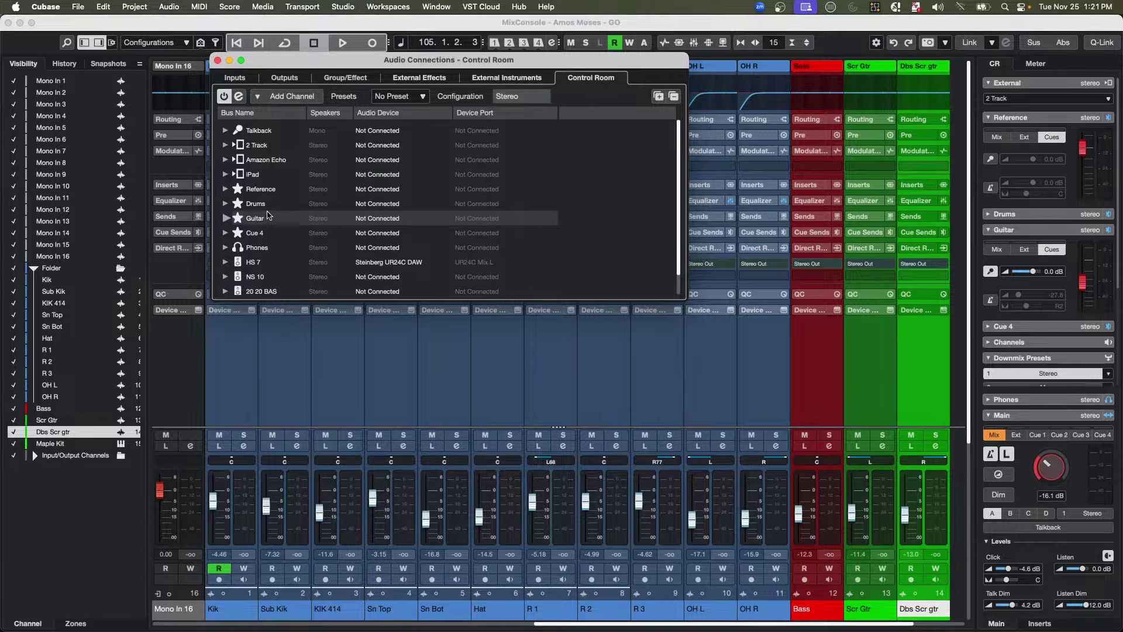
pyautogui.doubleClick(255, 234)
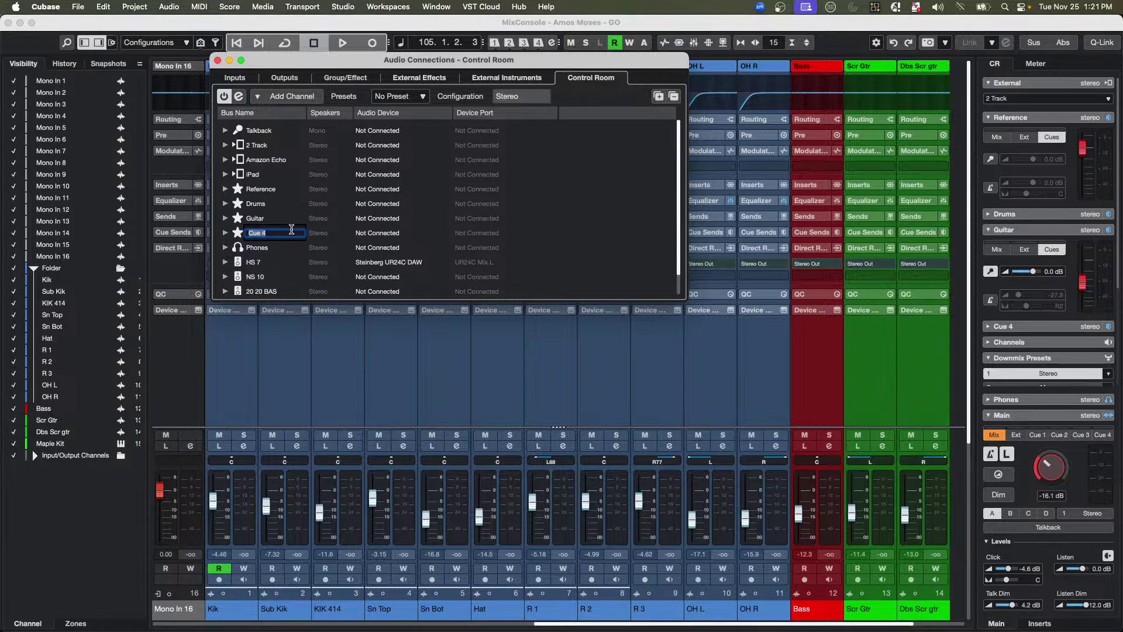
pyautogui.write('Bass')
pyautogui.press('Return')
pyautogui.click(218, 59)
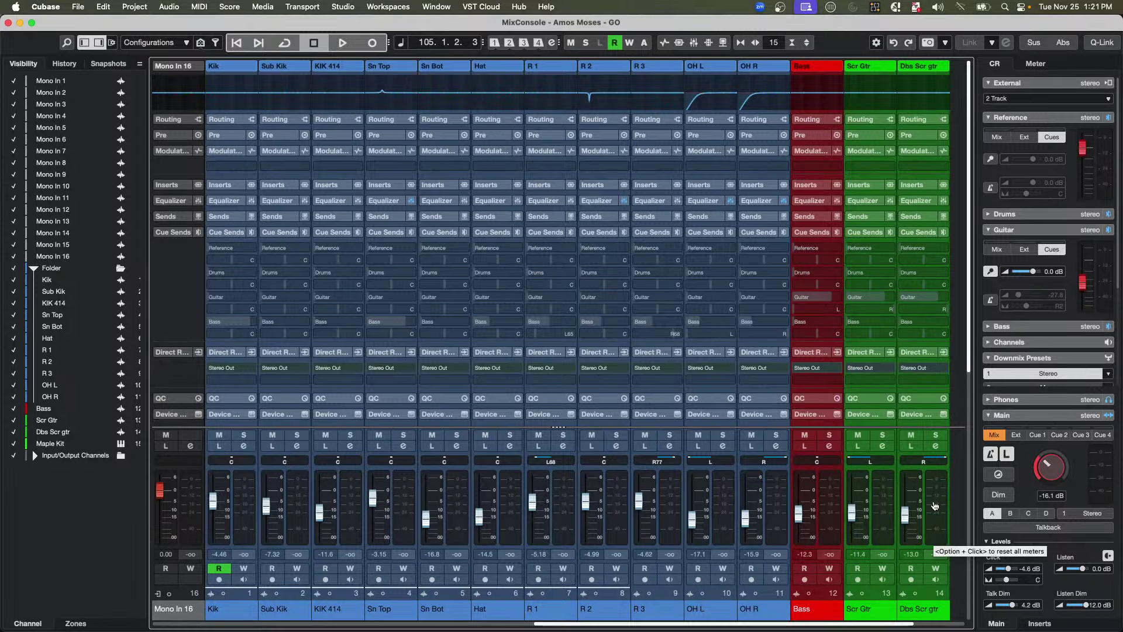
# - Select channels Kik through Dbs Scr gtr and activate all their cue sends
pyautogui.click(238, 505)
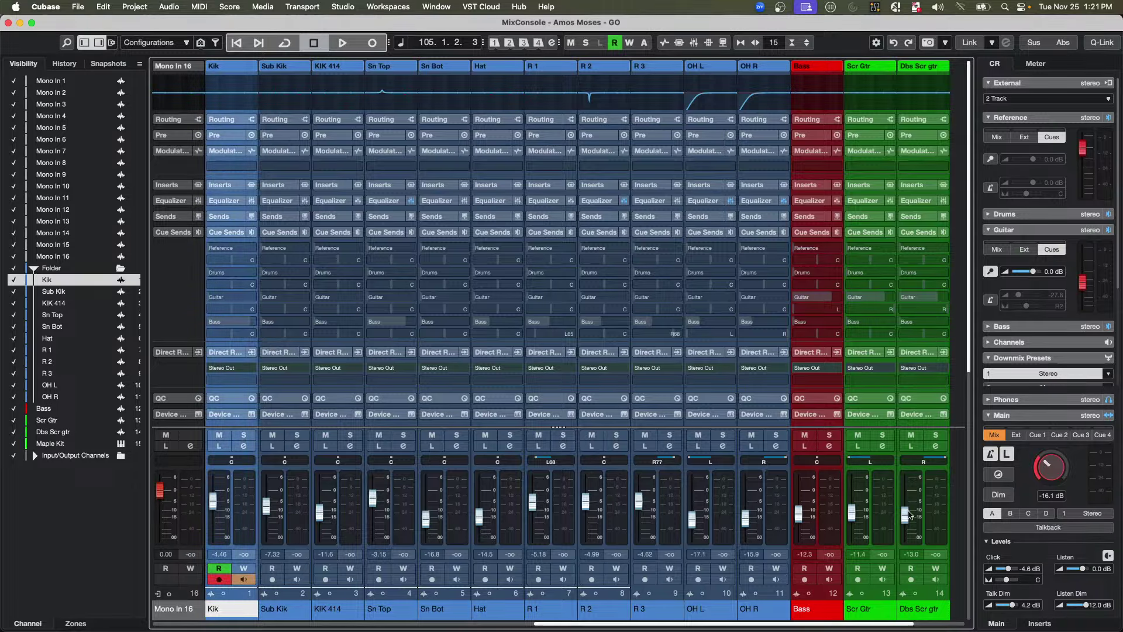
pyautogui.keyDown('shift'); pyautogui.click(940, 515); pyautogui.keyUp('shift')
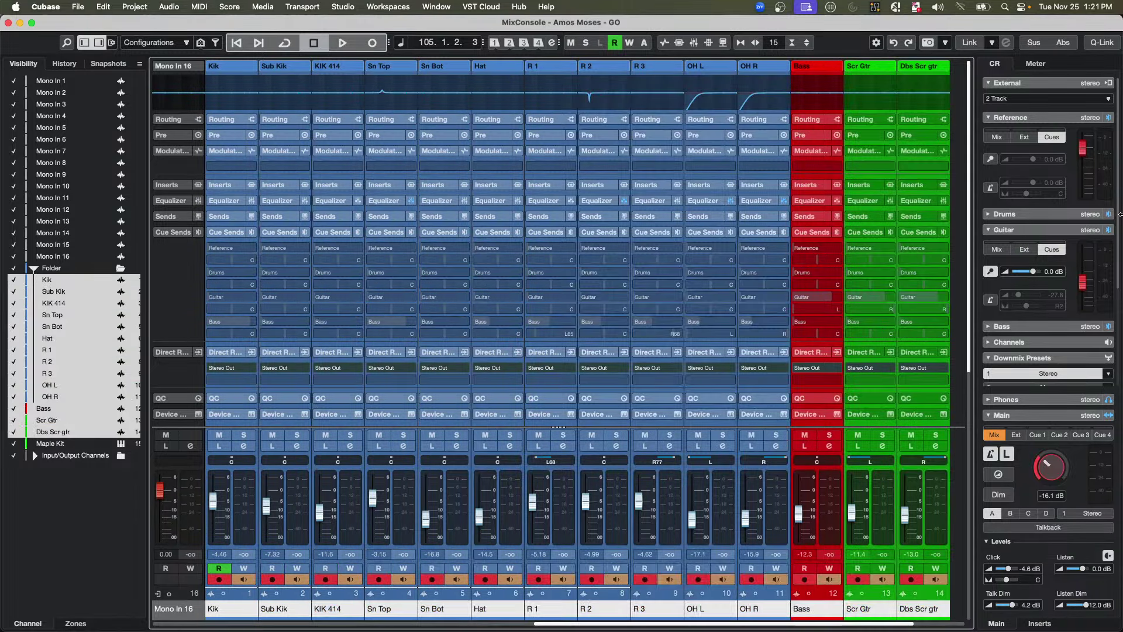
pyautogui.rightClick(1015, 243)
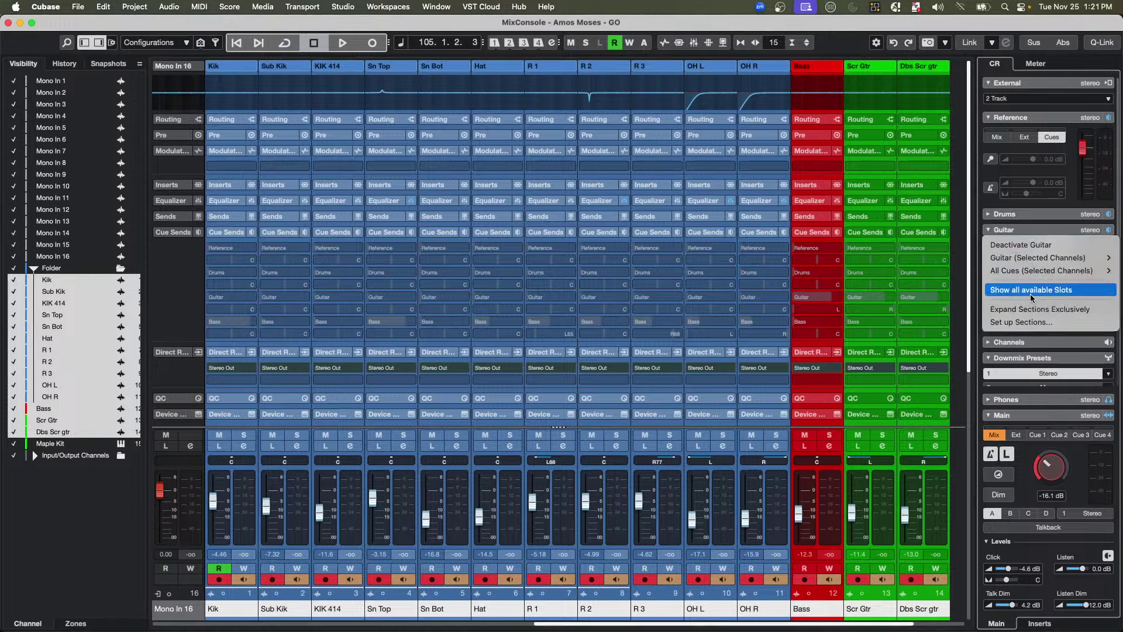
pyautogui.moveTo(1042, 273)
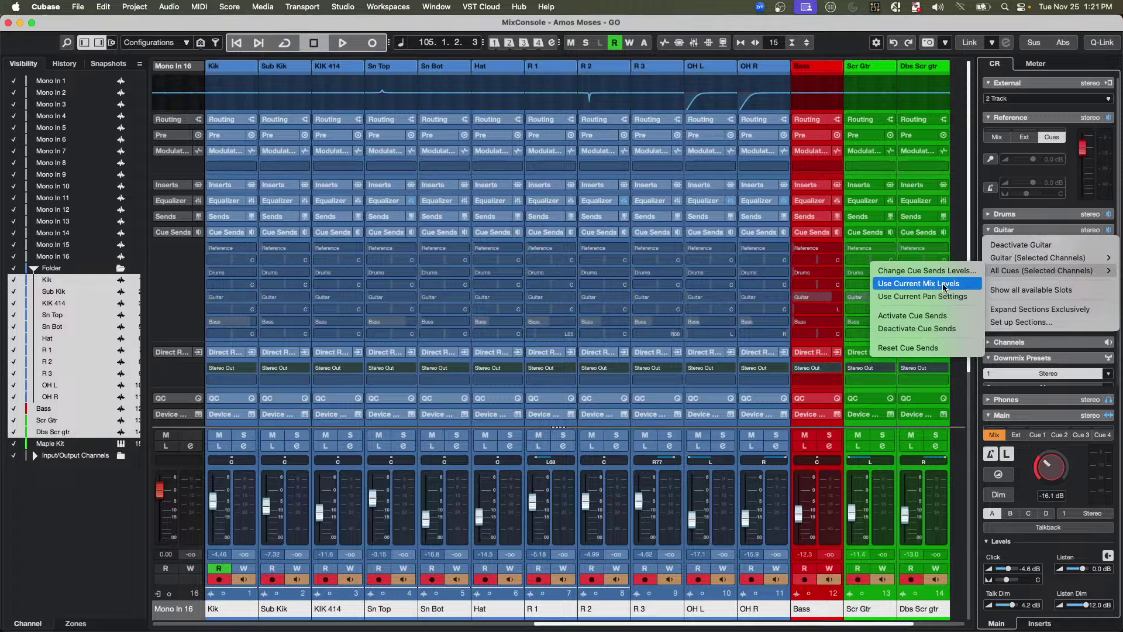
pyautogui.click(913, 316)
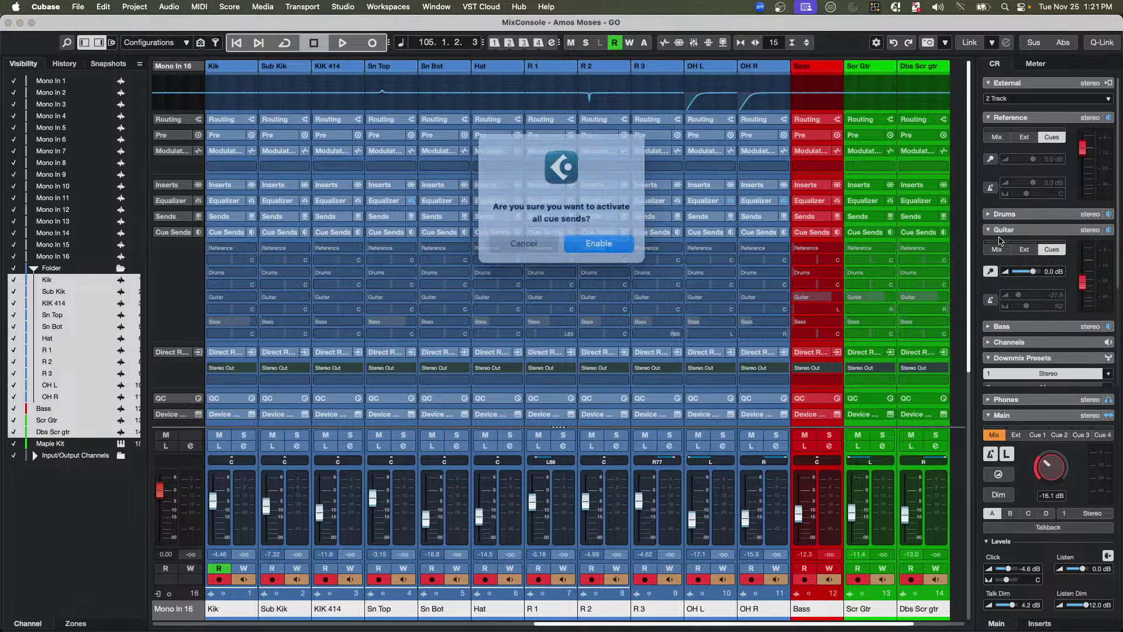
pyautogui.click(598, 240)
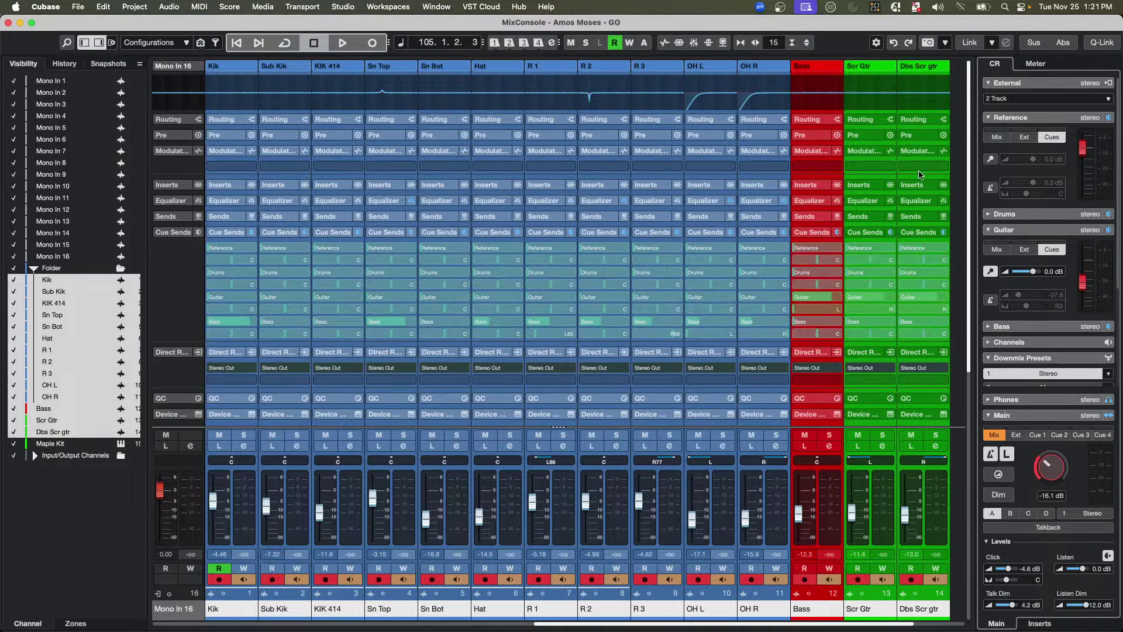
# - Set all cue send levels to the channels' current mix levels
pyautogui.rightClick(998, 245)
pyautogui.moveTo(1013, 263)
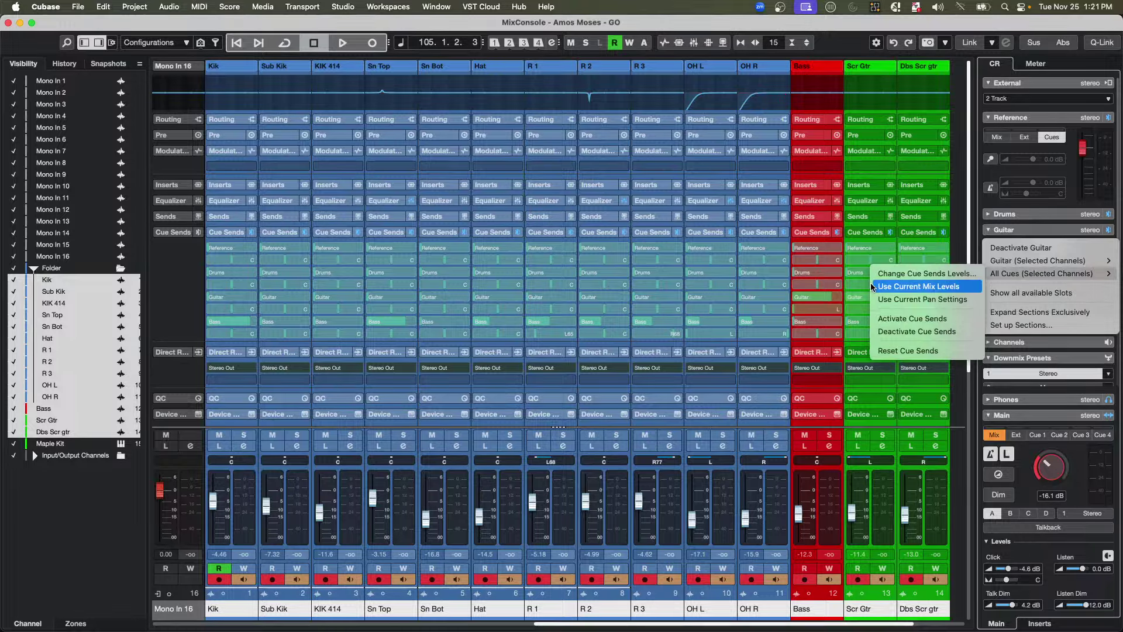
pyautogui.click(905, 277)
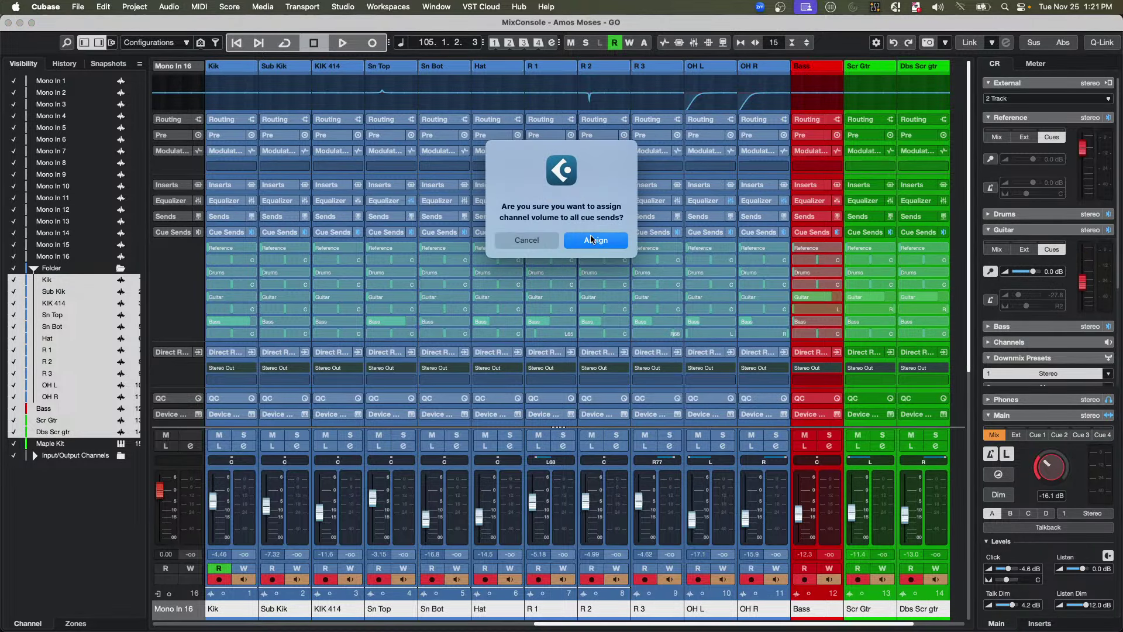
pyautogui.click(596, 240)
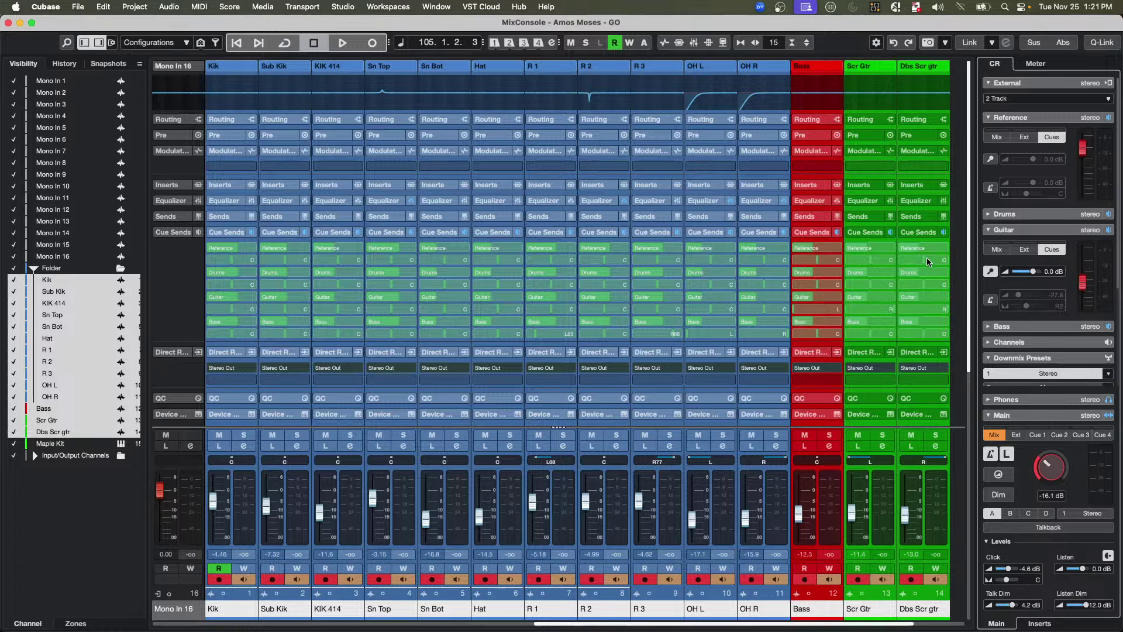
# - Set all cue send pans to the channels' current pan settings
pyautogui.rightClick(993, 262)
pyautogui.moveTo(1006, 279)
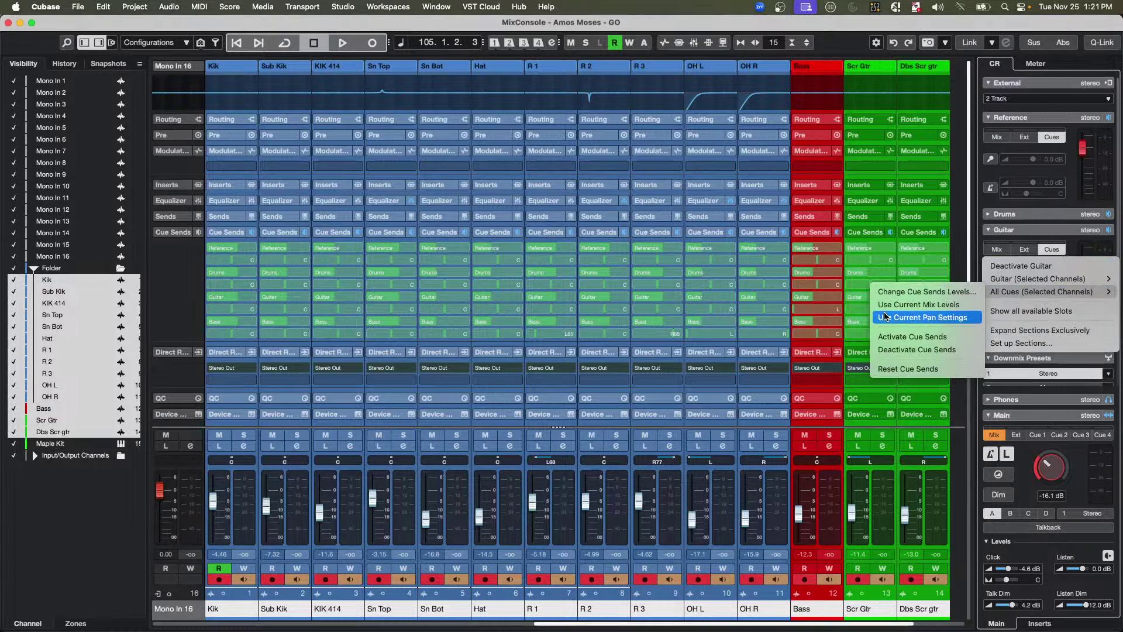
pyautogui.click(916, 316)
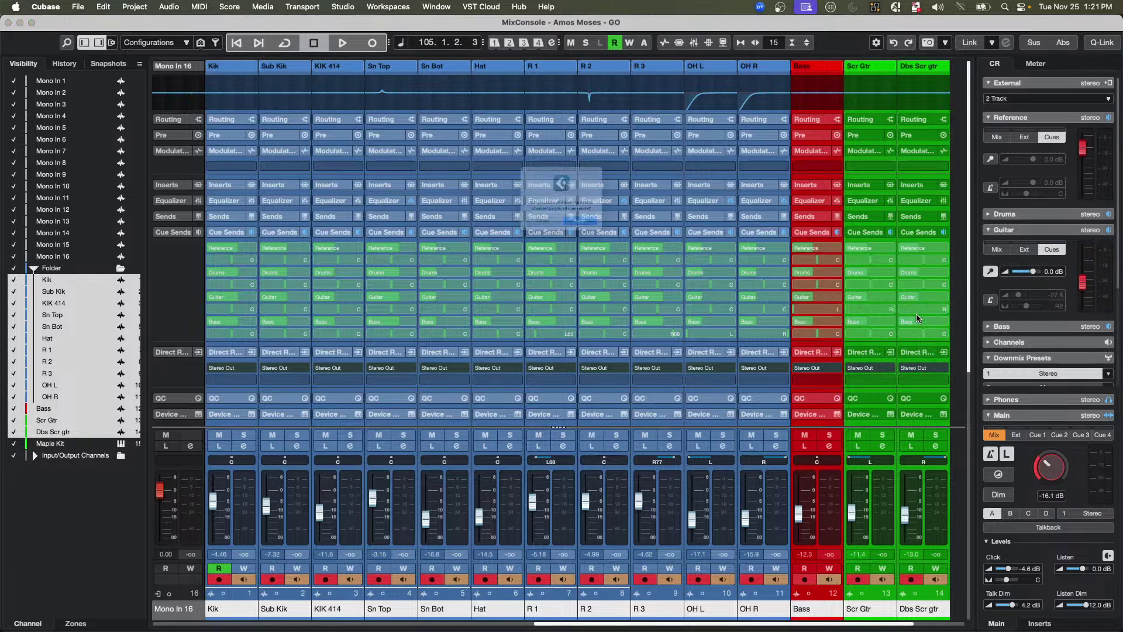
pyautogui.click(593, 240)
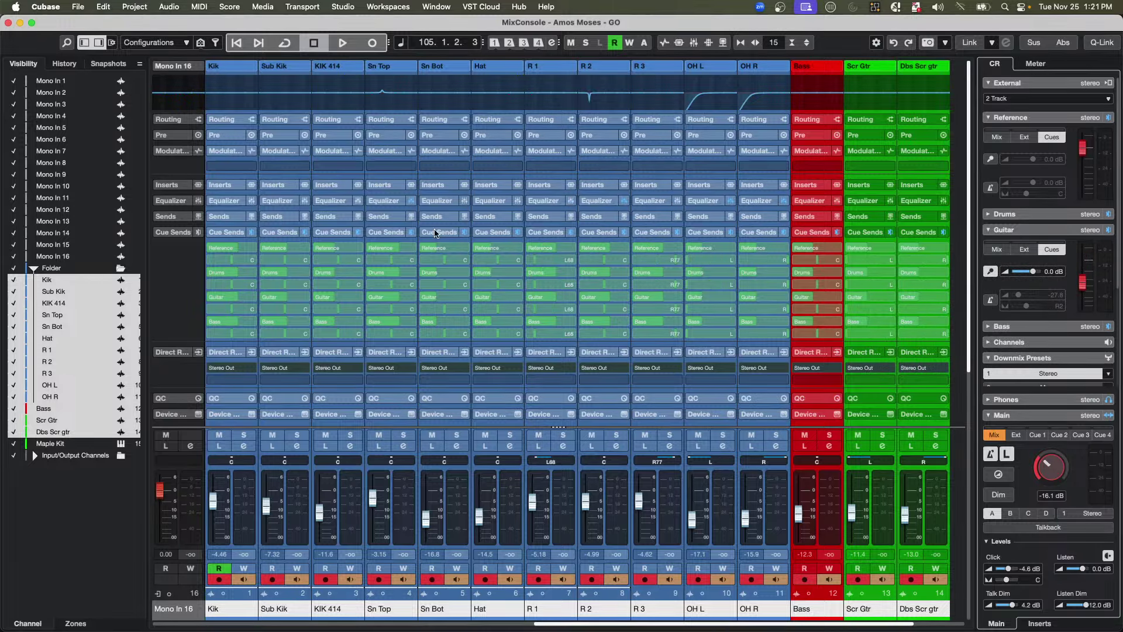
# - Select the drum channels Kik to OH R and raise their Drums cue sends together
pyautogui.click(251, 499)
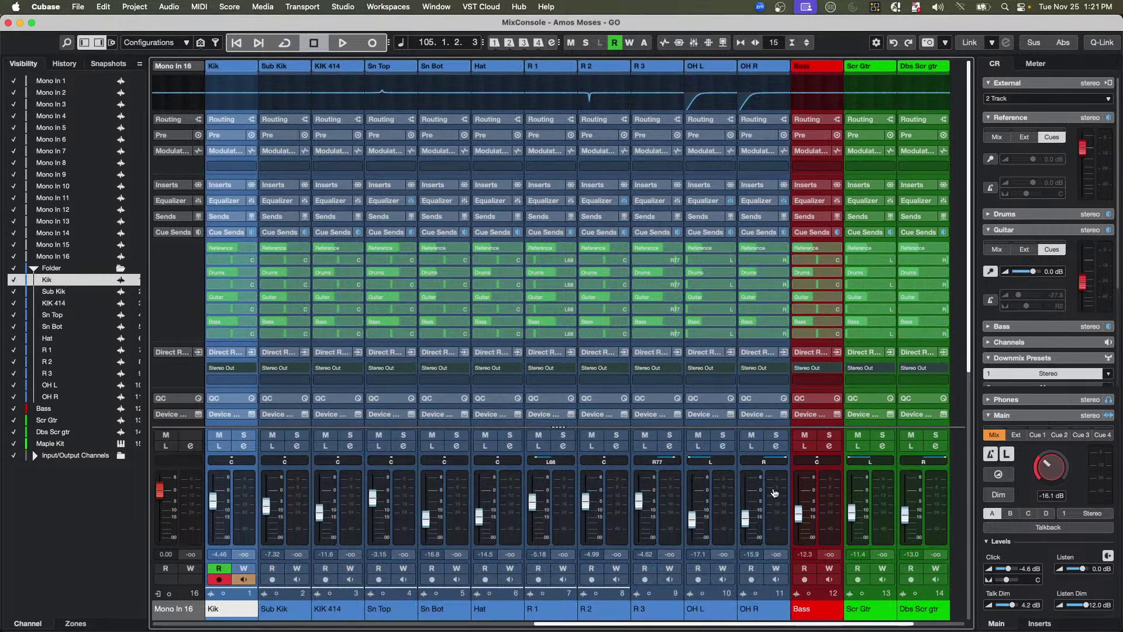
pyautogui.keyDown('shift'); pyautogui.click(742, 503); pyautogui.keyUp('shift')
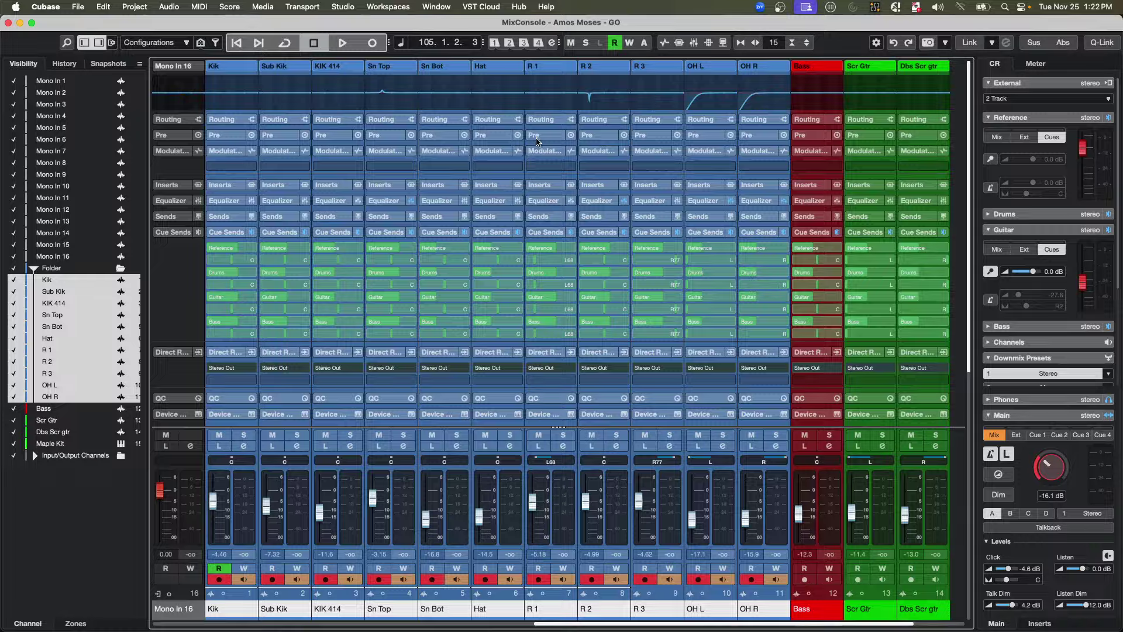
pyautogui.hotkey('shift', 'alt')
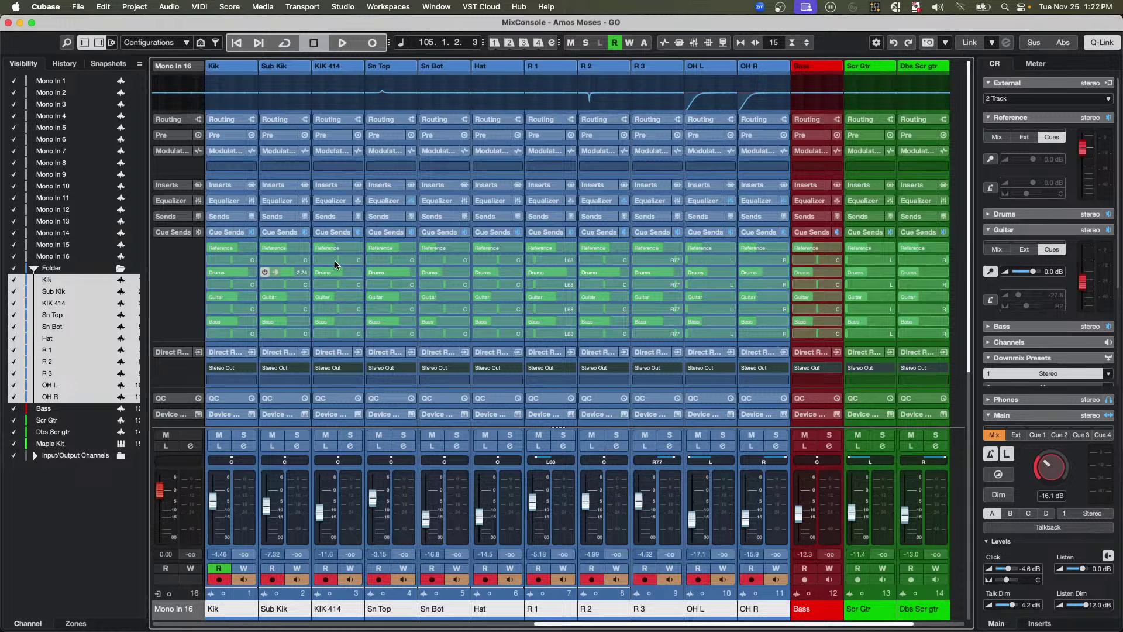
pyautogui.moveTo(334, 261); pyautogui.dragTo(349, 262)
pyautogui.hotkey('shift', 'alt')
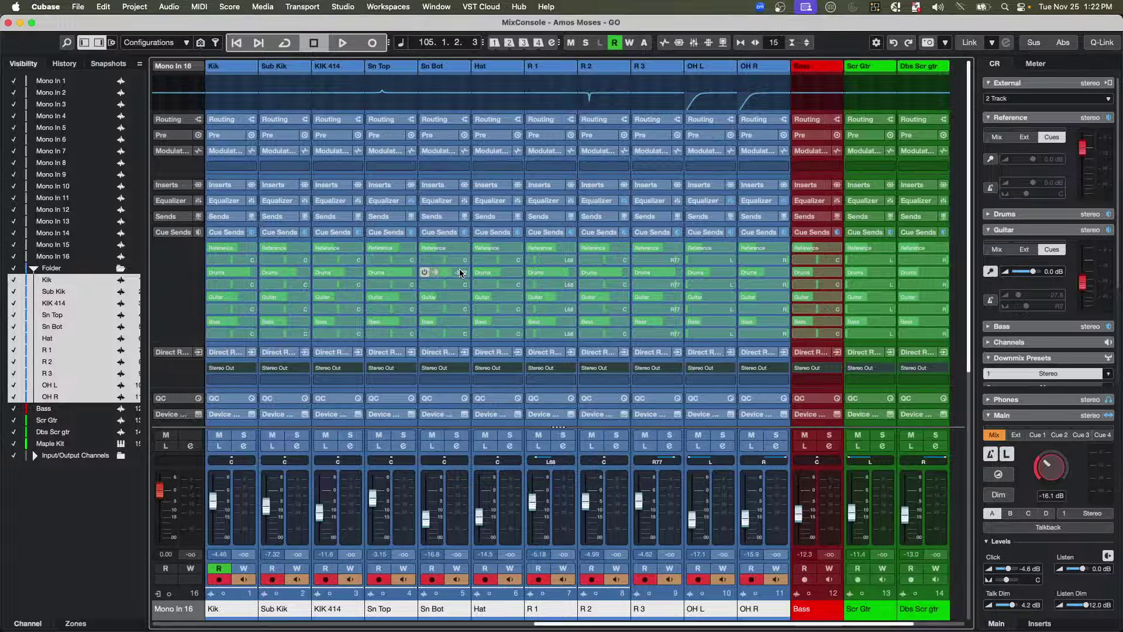
# - Shift Scr Gtr's Guitar cue pan to L84 and select Scr Gtr with Dbs Scr gtr
pyautogui.hotkey('shift', 'alt')
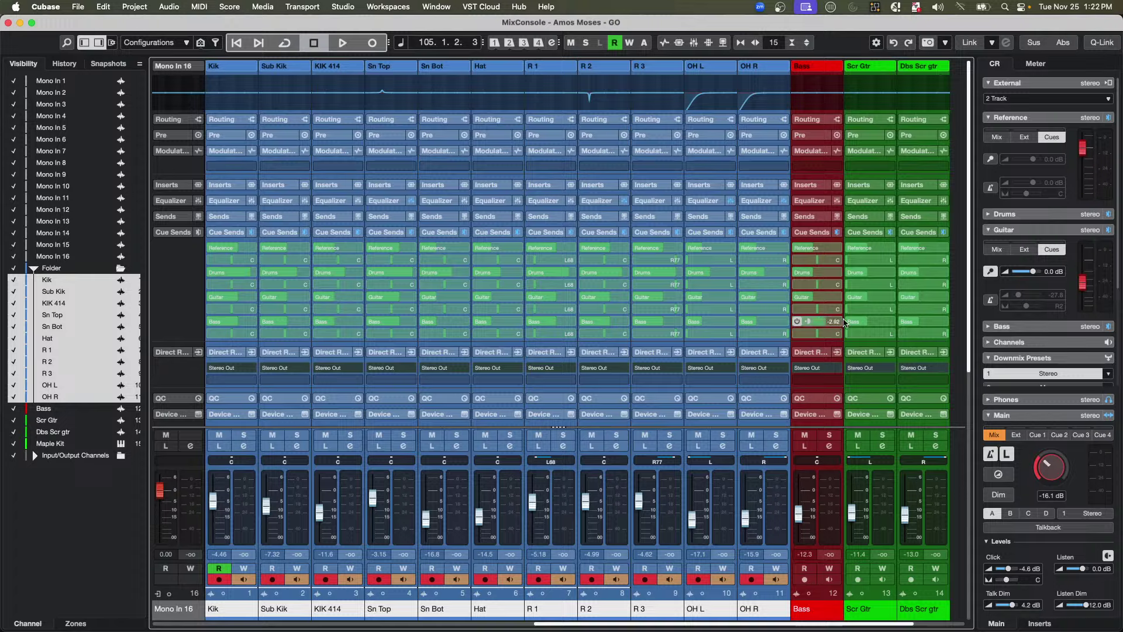
pyautogui.hotkey('shift', 'alt')
pyautogui.hotkey('shift', 'alt')
pyautogui.moveTo(861, 308); pyautogui.dragTo(914, 306)
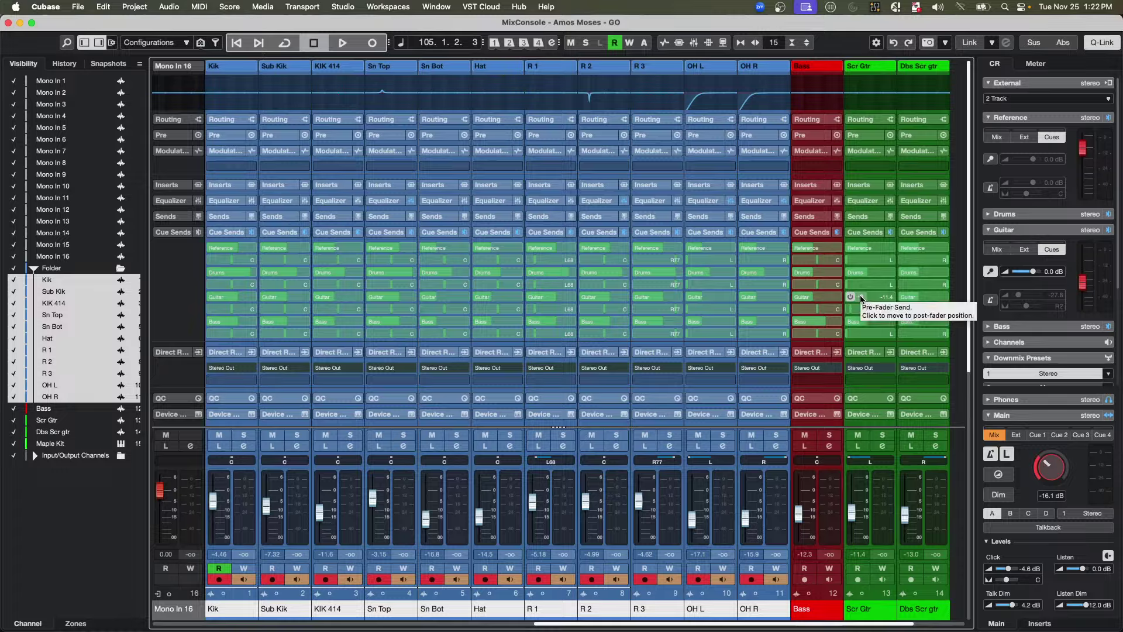
pyautogui.click(879, 487)
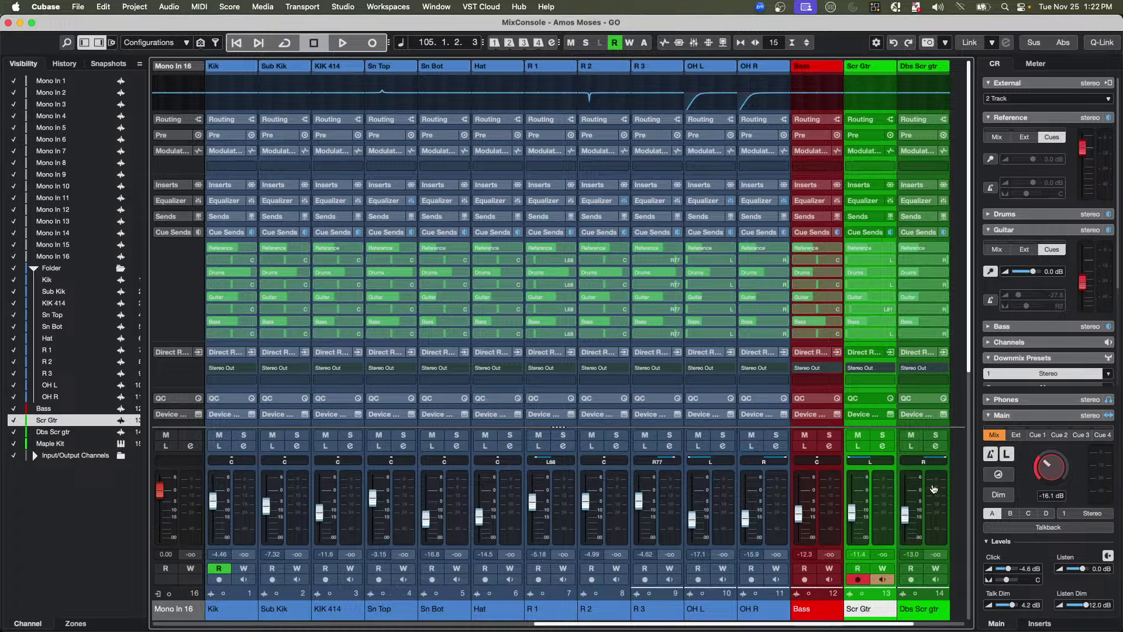
pyautogui.hotkey('shift', 'Right')
pyautogui.hotkey('shift', 'alt')
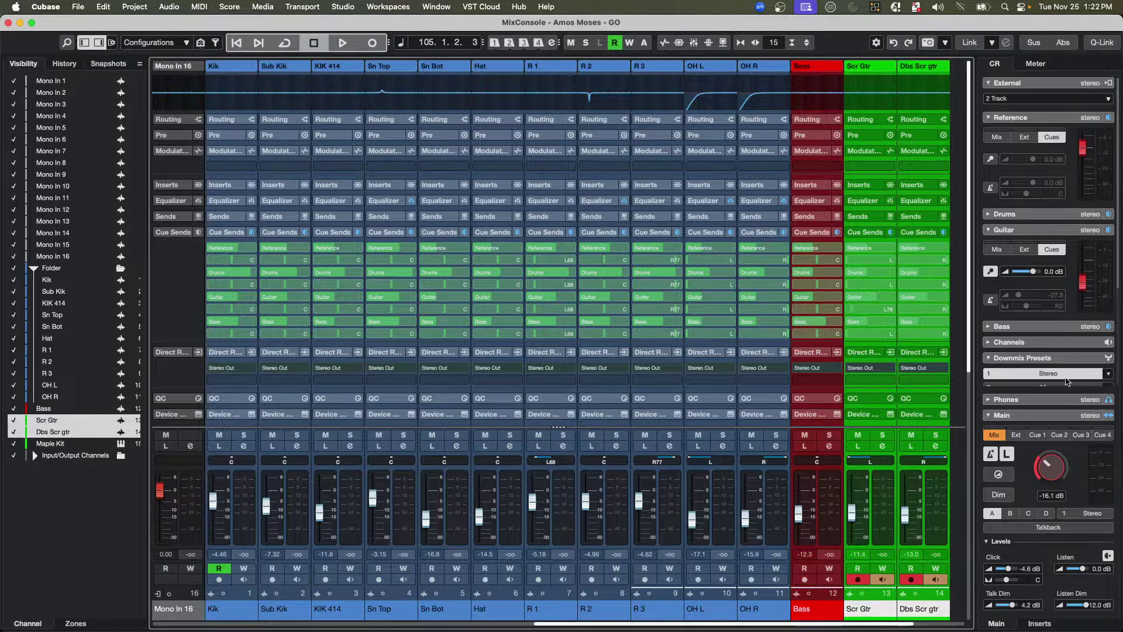
# - Turn down the Control Room main level and play the mix from around bar 34
pyautogui.moveTo(1065, 476); pyautogui.dragTo(1040, 472)
pyautogui.press('space')
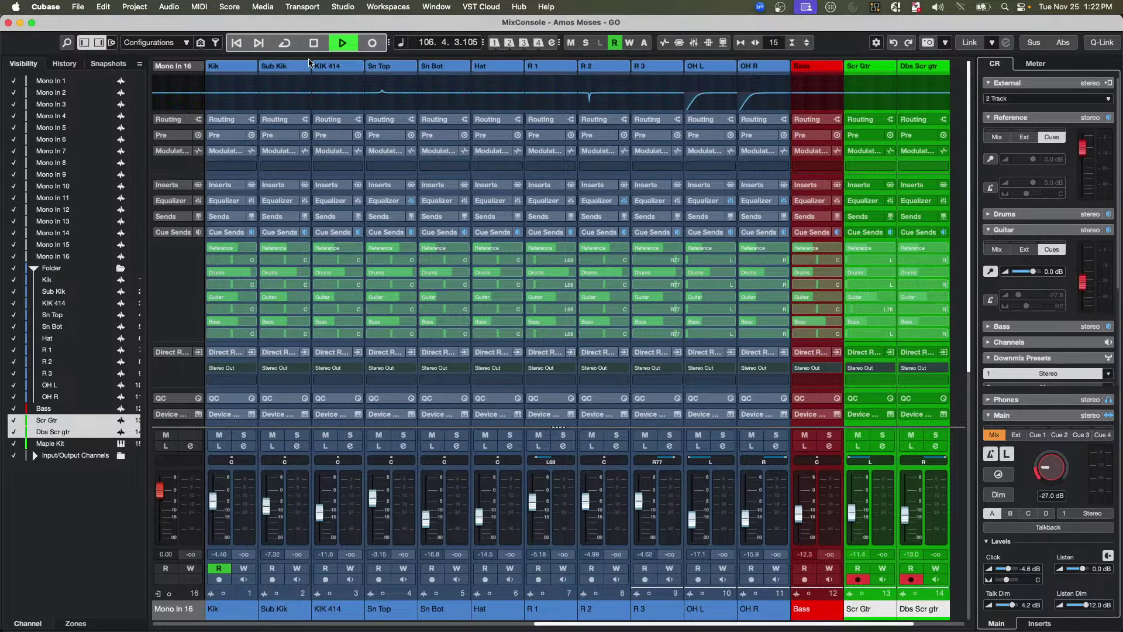
pyautogui.press('KP_1')
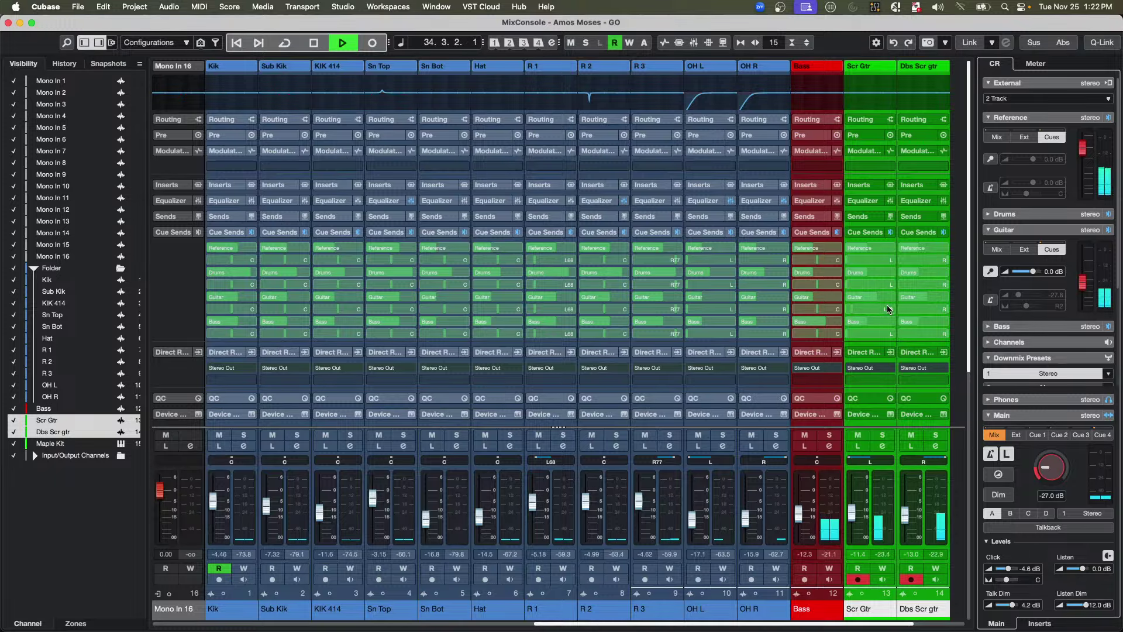
pyautogui.scroll(8, 1052, 467)
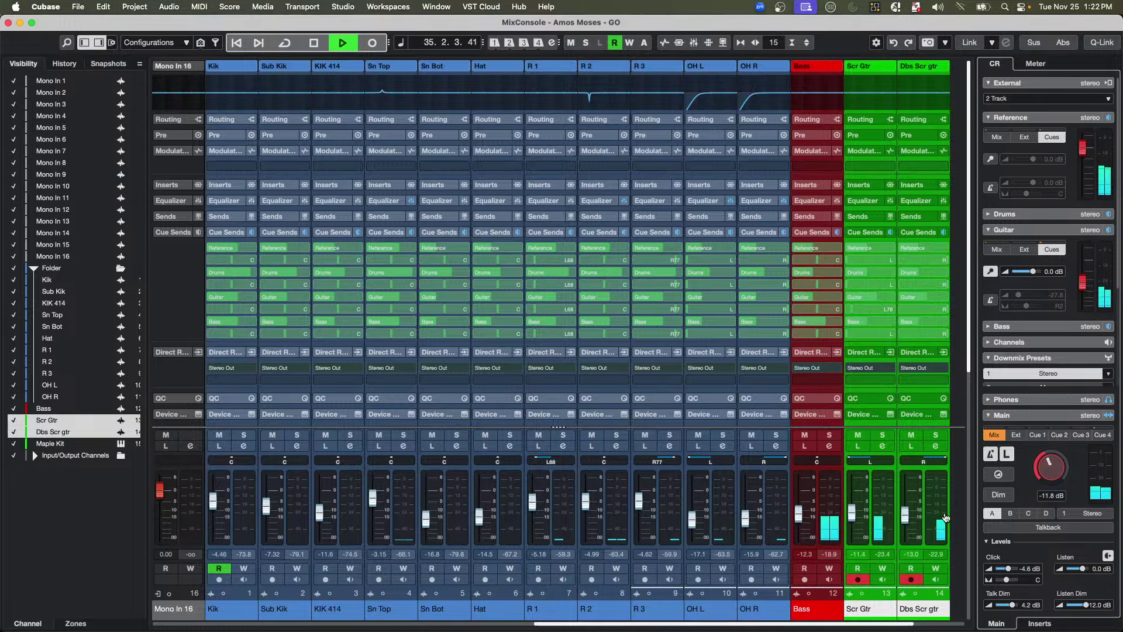
# - Audition Cue 2, the main Mix and Cue 3 on the main monitors, and expand the Bass cue controls
pyautogui.click(1059, 437)
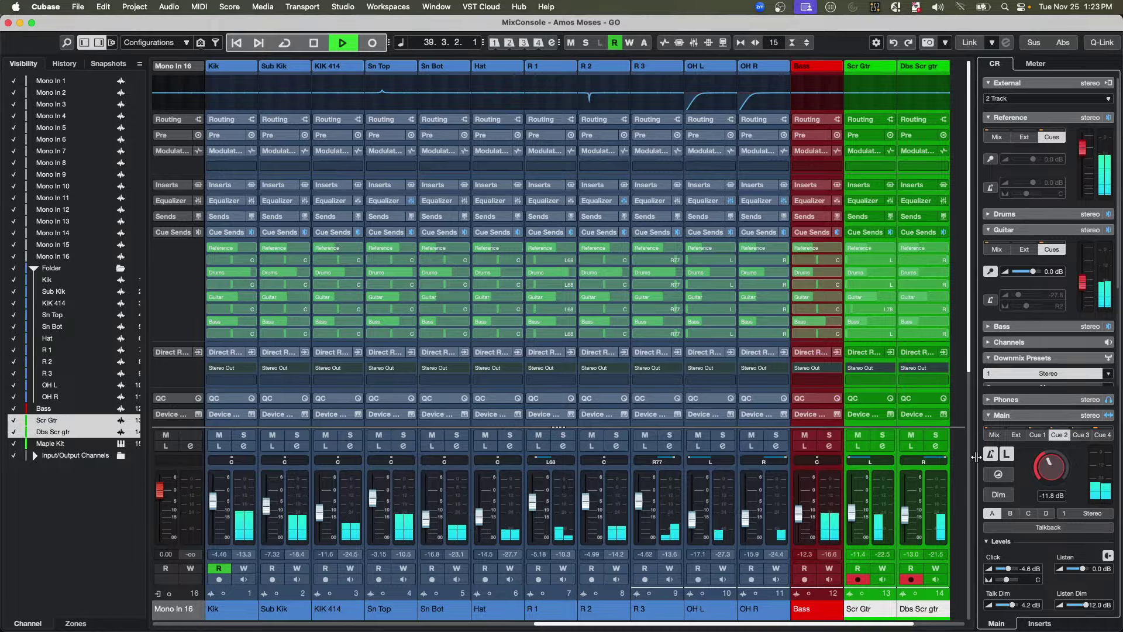
pyautogui.click(1069, 436)
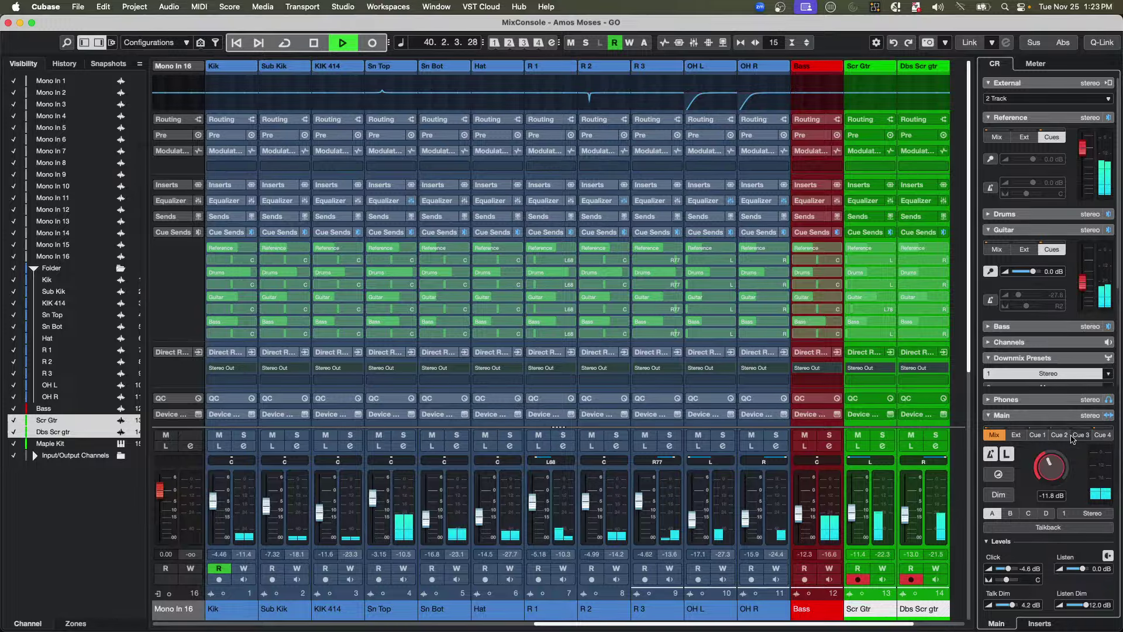
pyautogui.click(1078, 437)
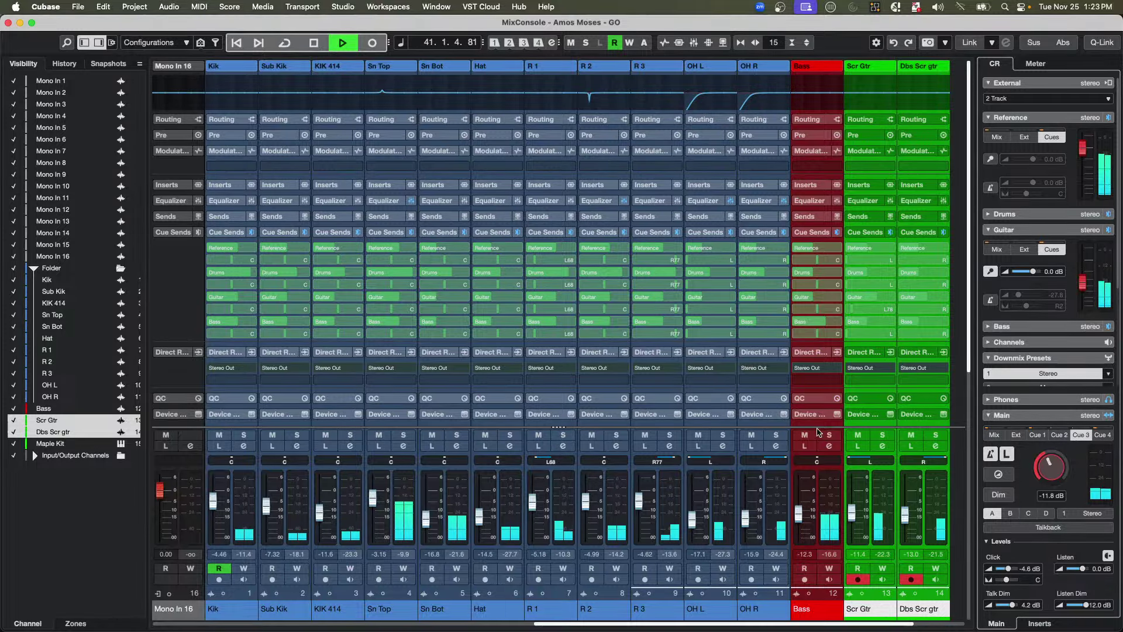
pyautogui.moveTo(814, 384)
pyautogui.moveTo(835, 326)
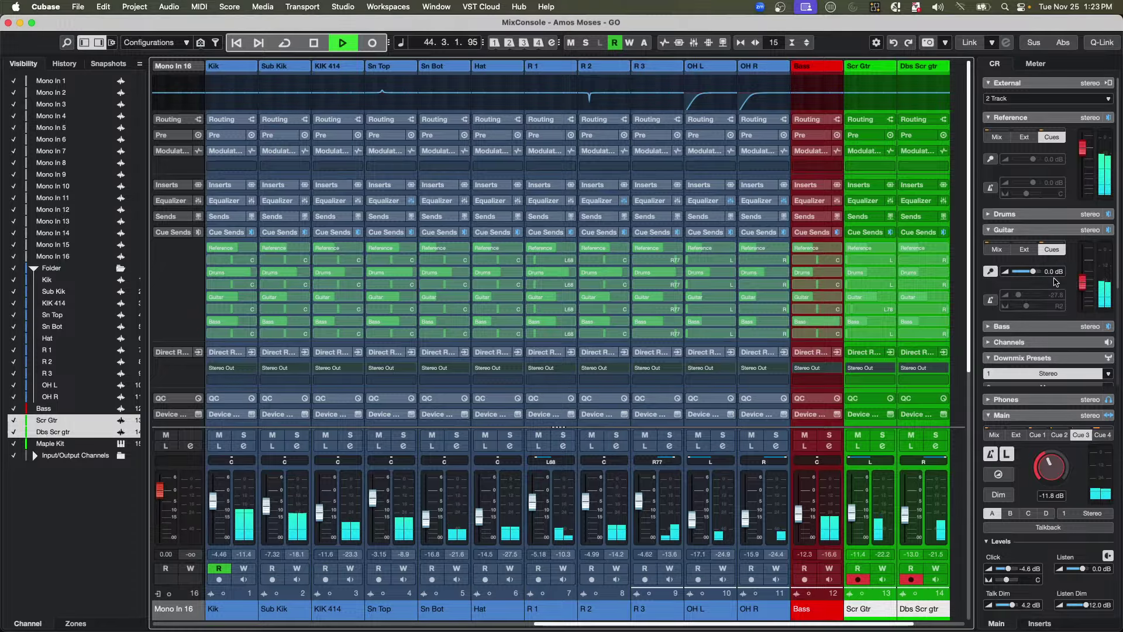
pyautogui.click(1040, 327)
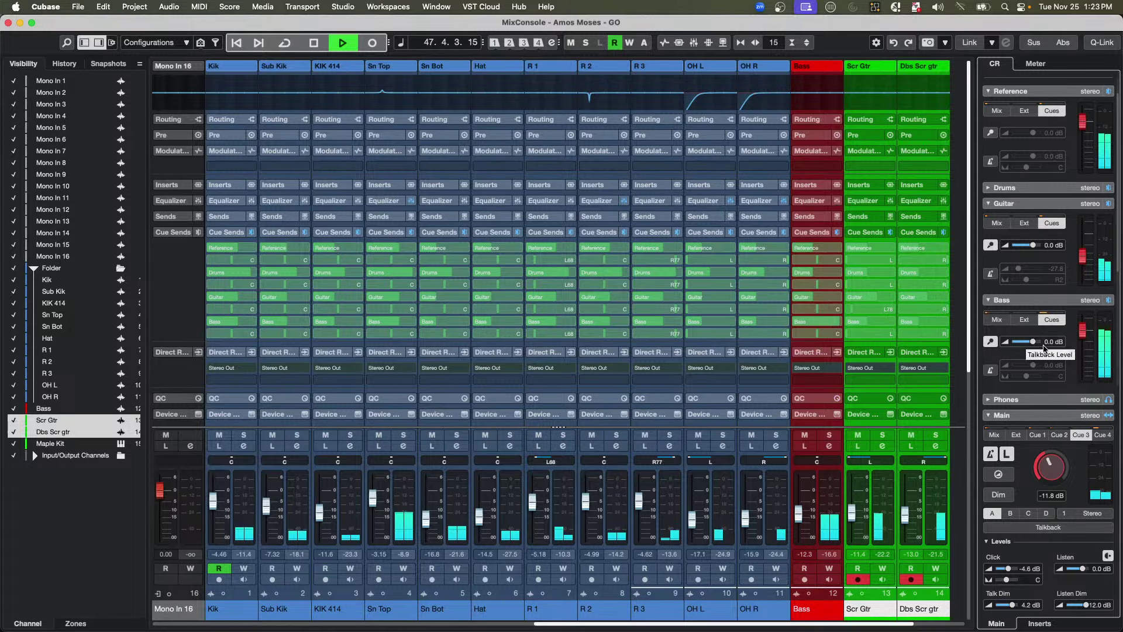
# - Compare Cue 3, Cue 4 and Cue 2 on the main monitors, ending on Cue 4, and stop playback
pyautogui.click(1081, 439)
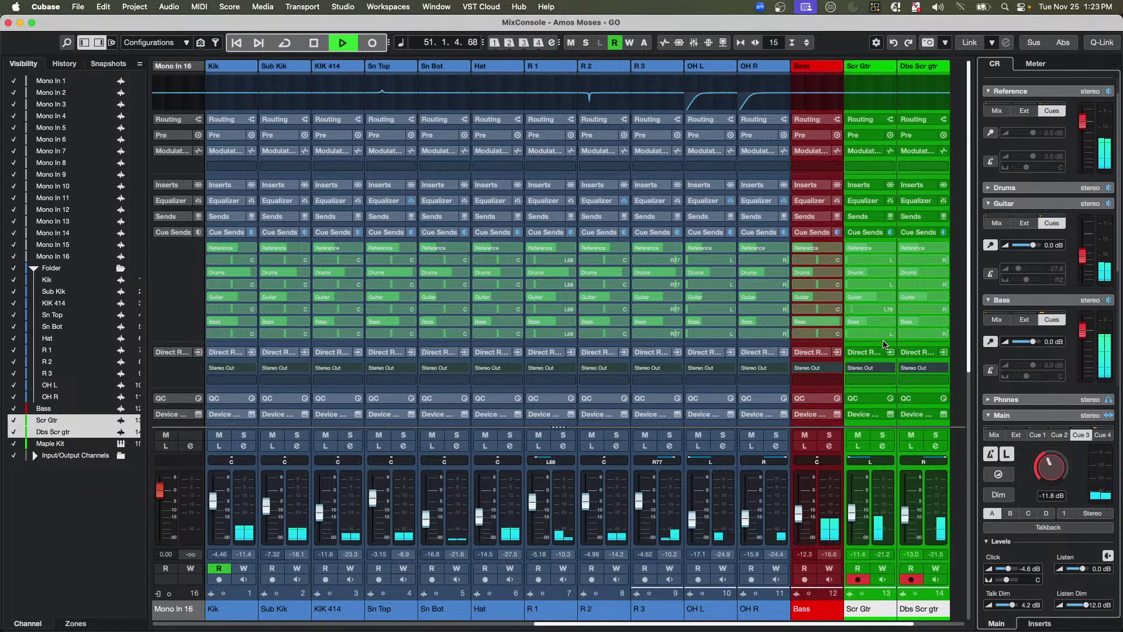
pyautogui.moveTo(886, 299)
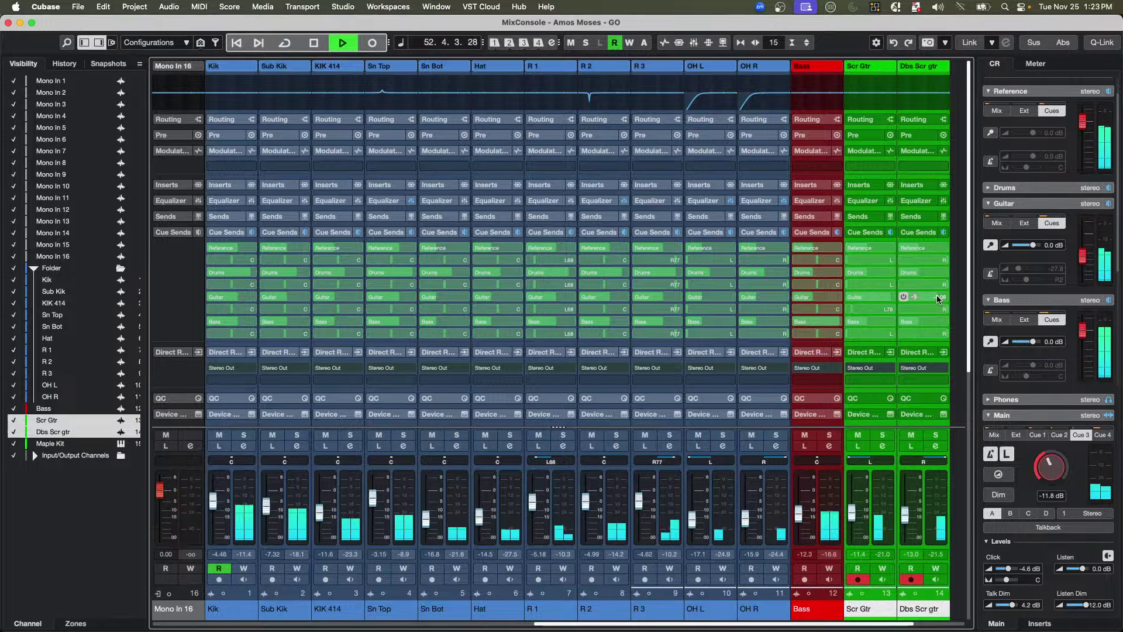
pyautogui.click(1102, 436)
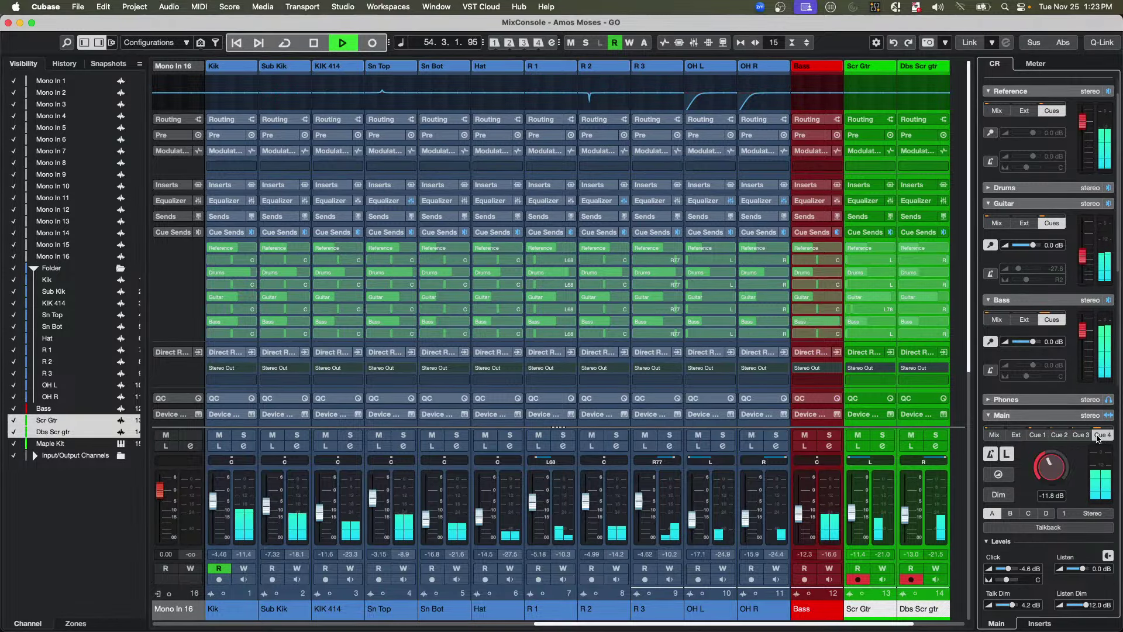
pyautogui.click(1081, 435)
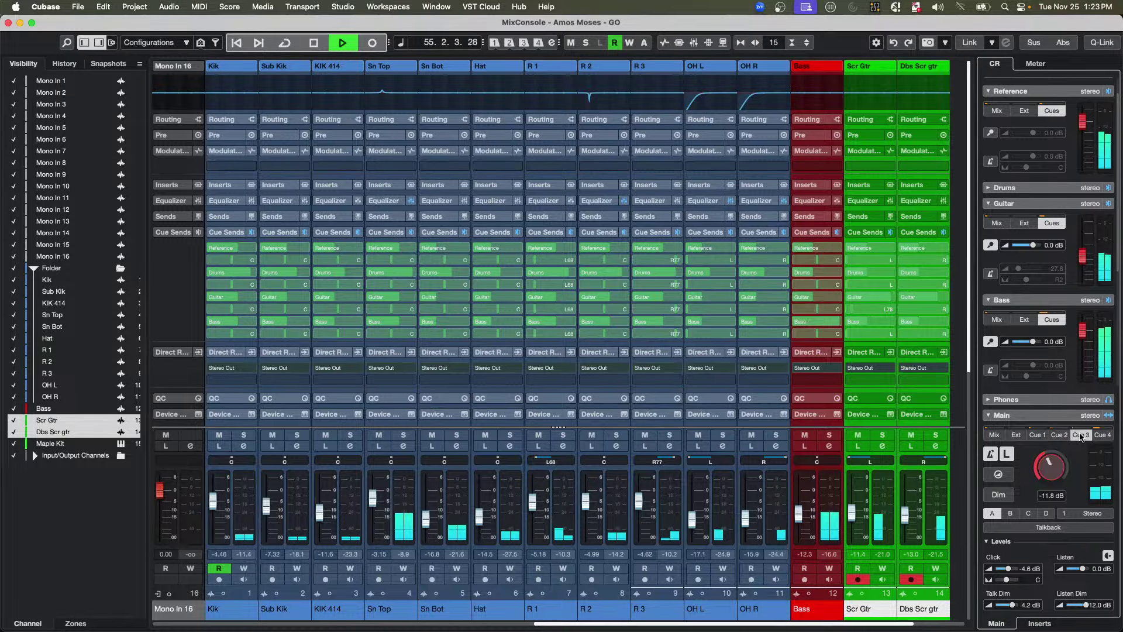
pyautogui.click(1057, 436)
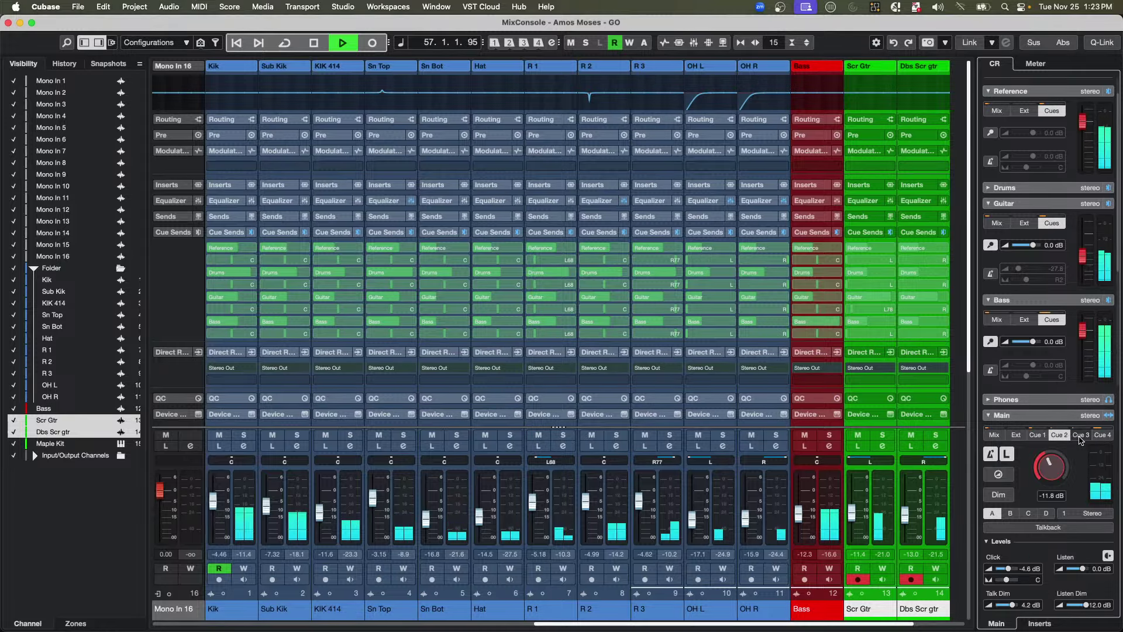
pyautogui.click(1081, 435)
pyautogui.click(1103, 435)
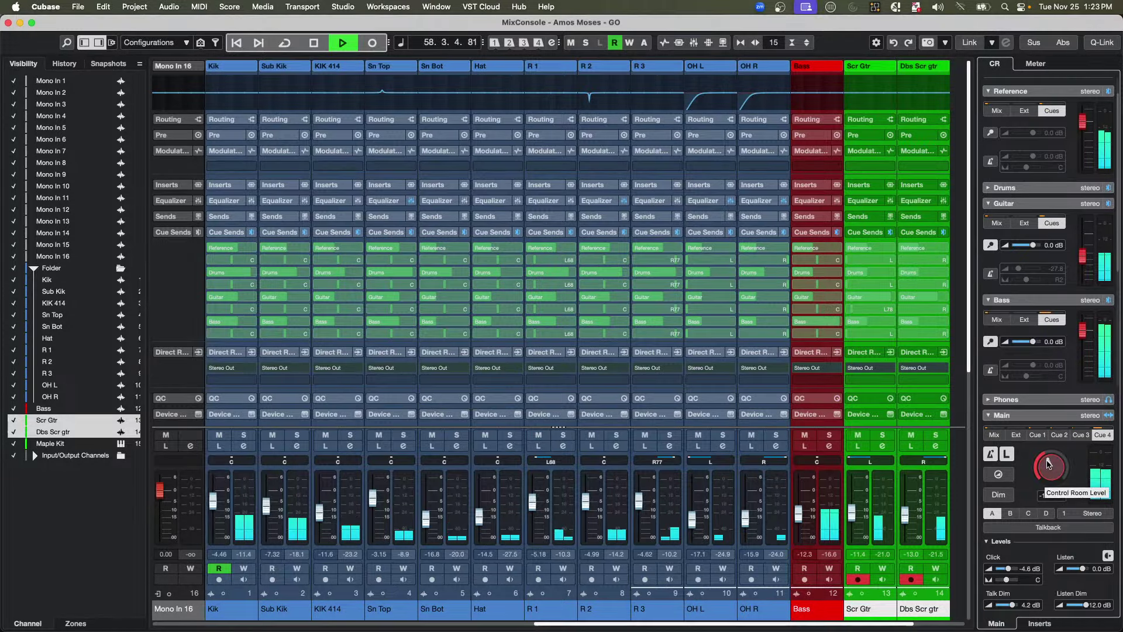
pyautogui.press('space')
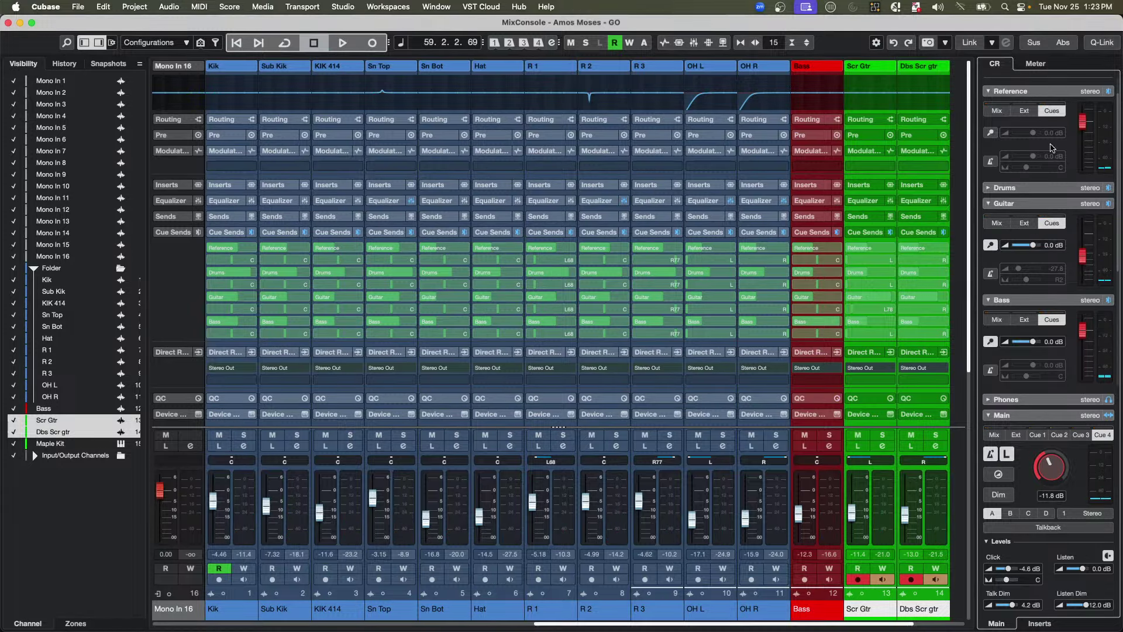
# - Set the Drums cue to take its cue mix, lower the main monitoring level, and start playback
pyautogui.click(1047, 188)
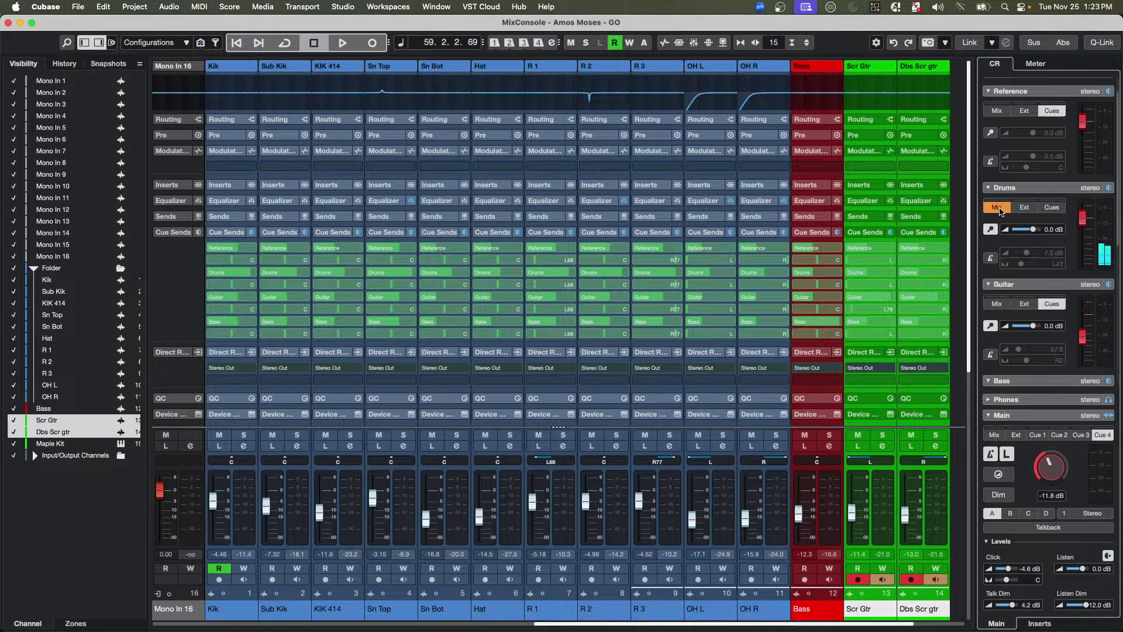
pyautogui.click(1053, 209)
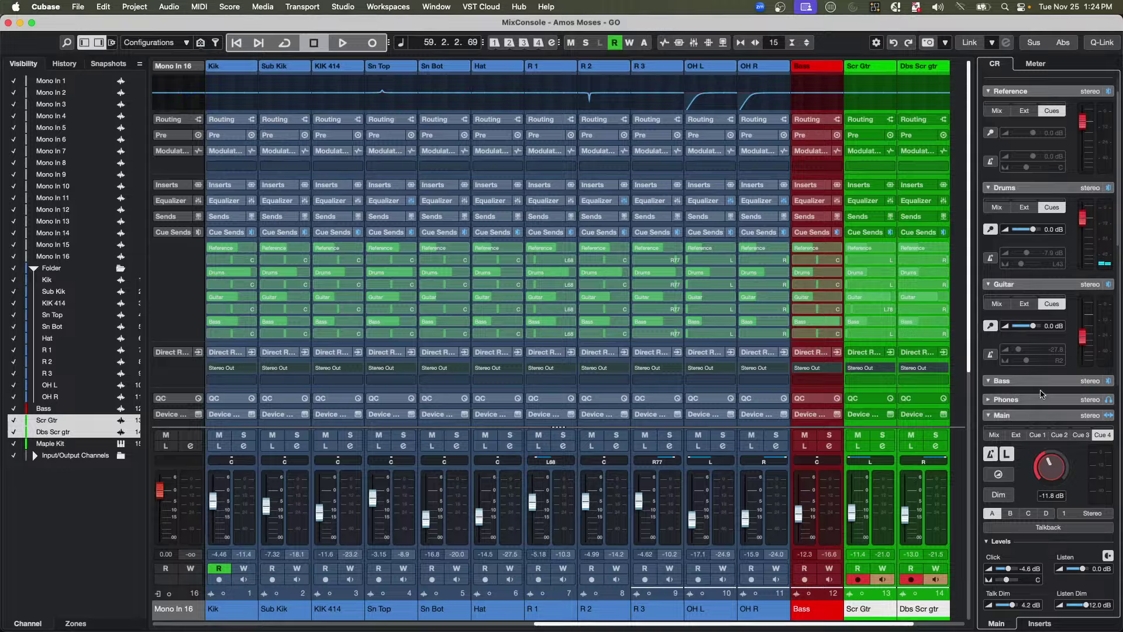
pyautogui.moveTo(1038, 463); pyautogui.dragTo(1044, 458)
pyautogui.press('space')
# - Audition Cue 2, Cue 4, then Cue 3, stop playback, expand Bass, and close the MixConsole
pyautogui.click(1061, 436)
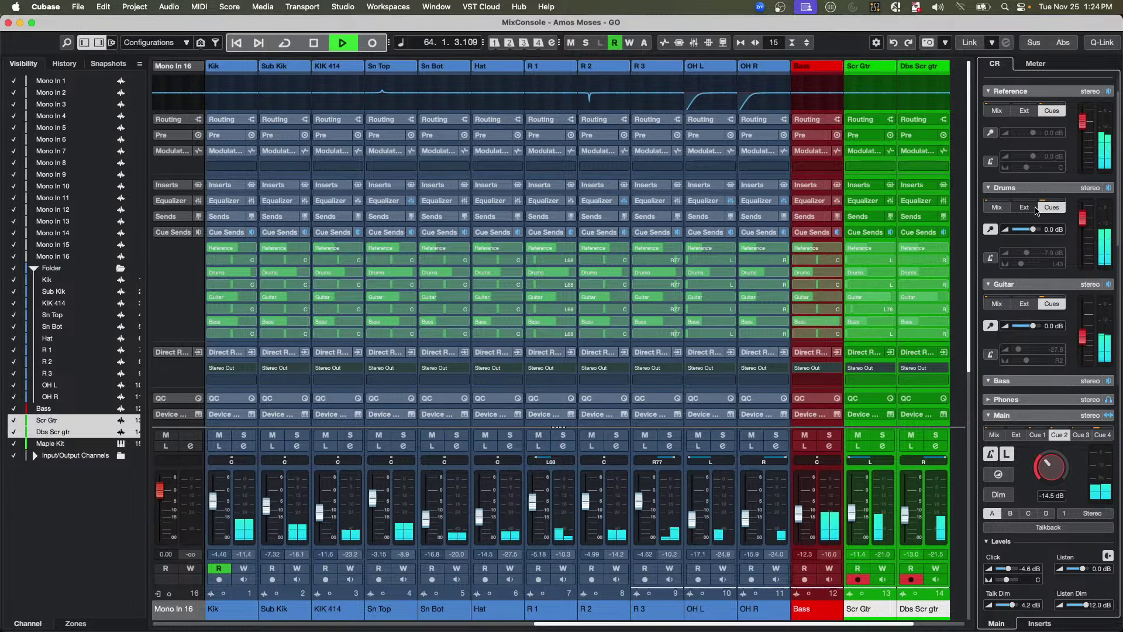
pyautogui.click(1093, 434)
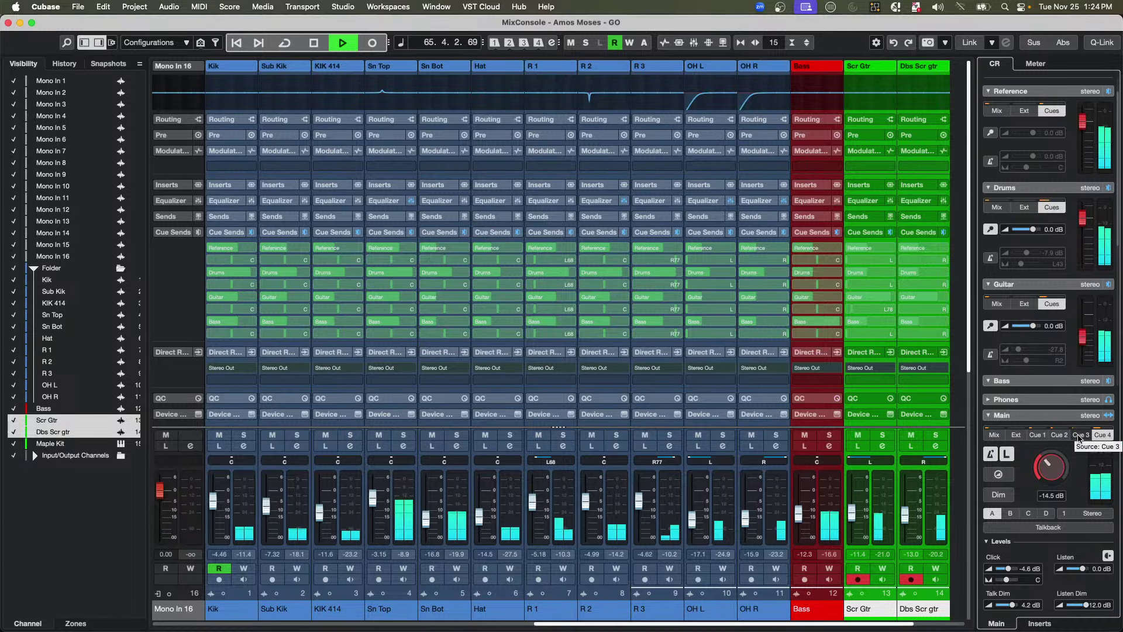
pyautogui.click(1080, 434)
pyautogui.press('space')
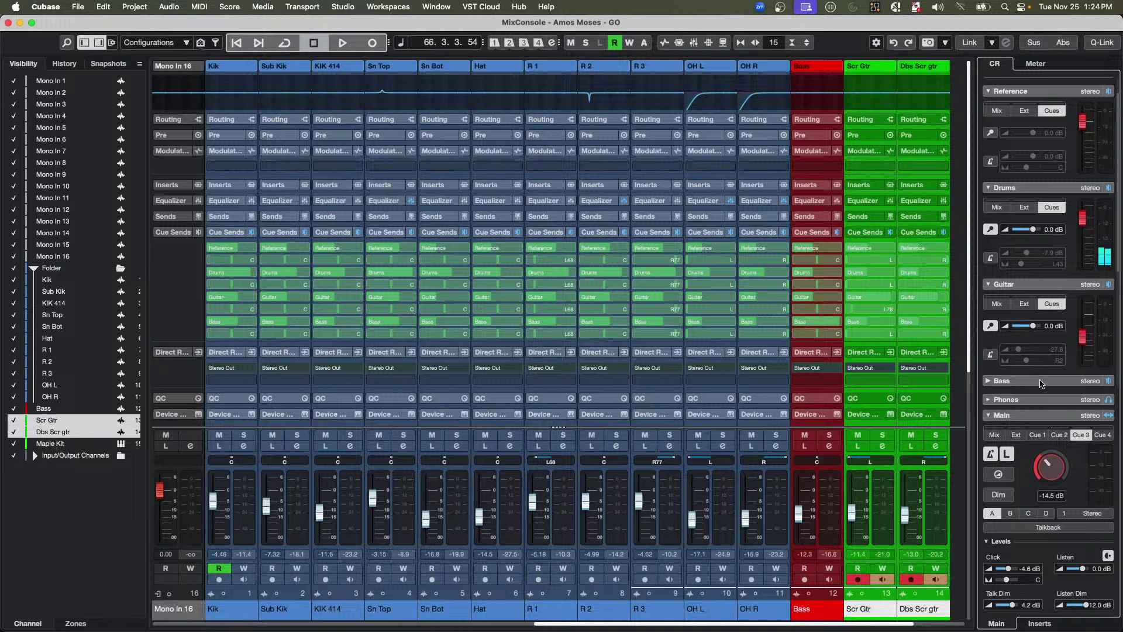
pyautogui.click(1015, 381)
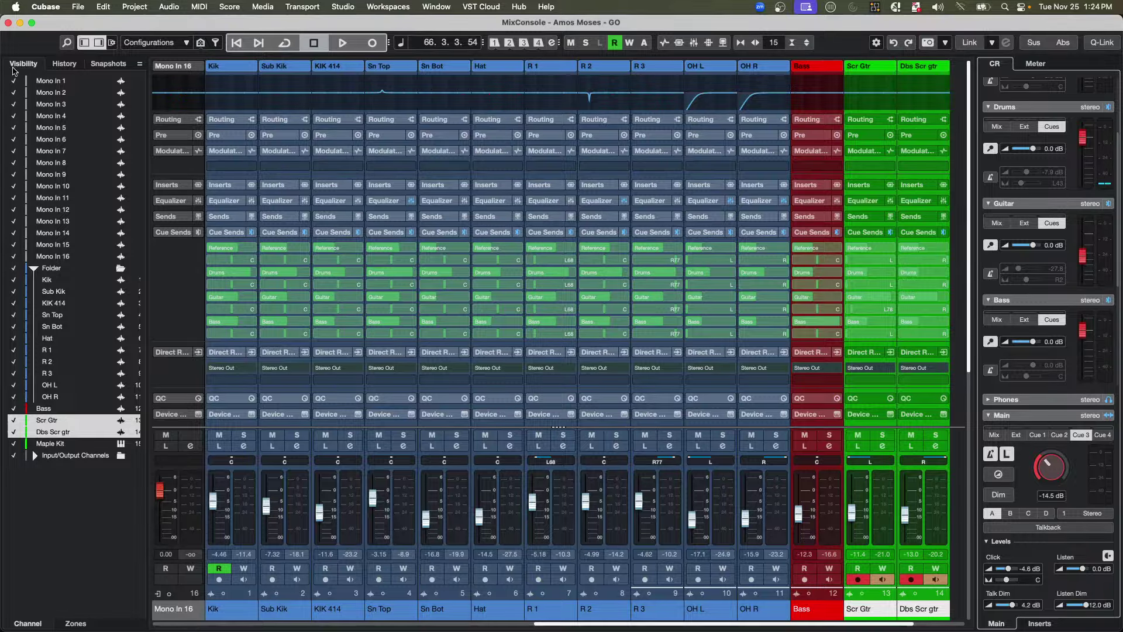
pyautogui.click(9, 24)
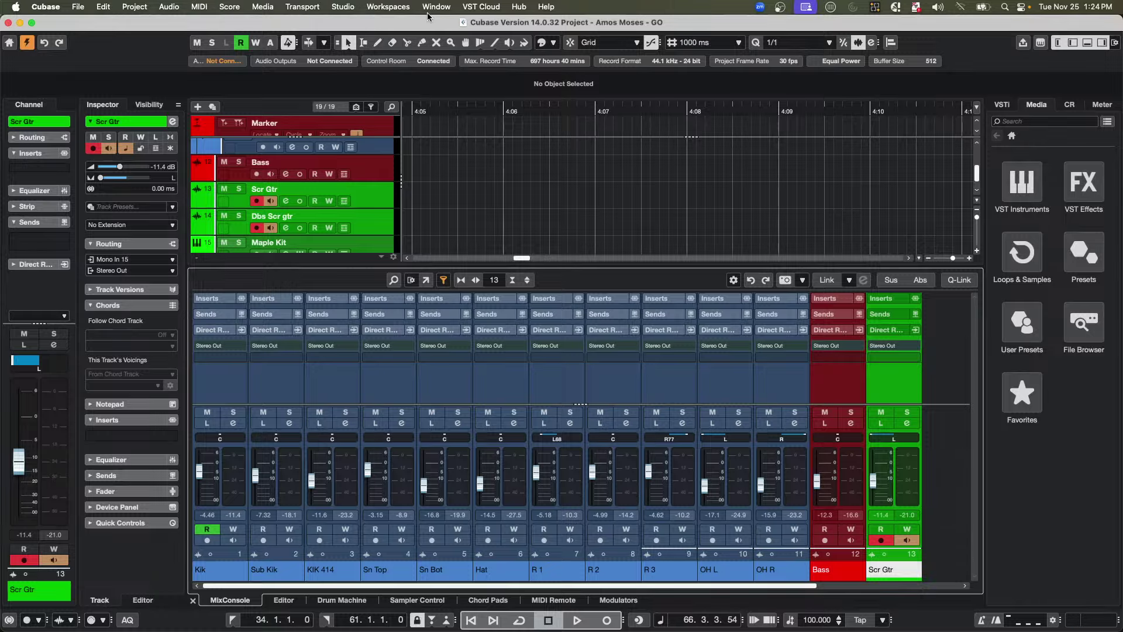
pyautogui.click(370, 7)
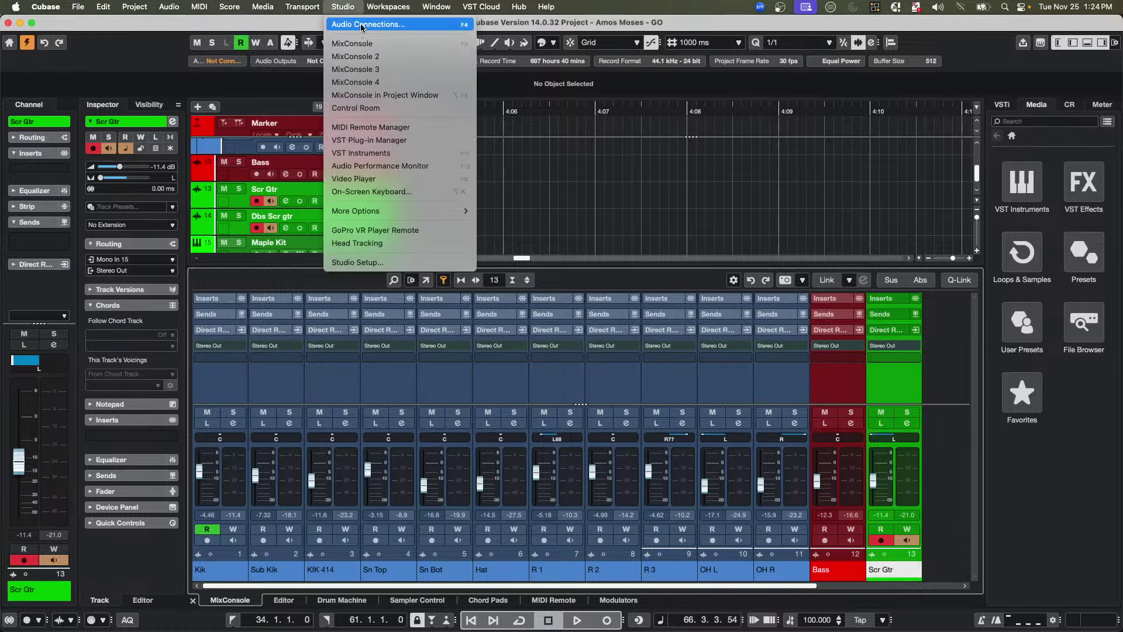
pyautogui.click(367, 24)
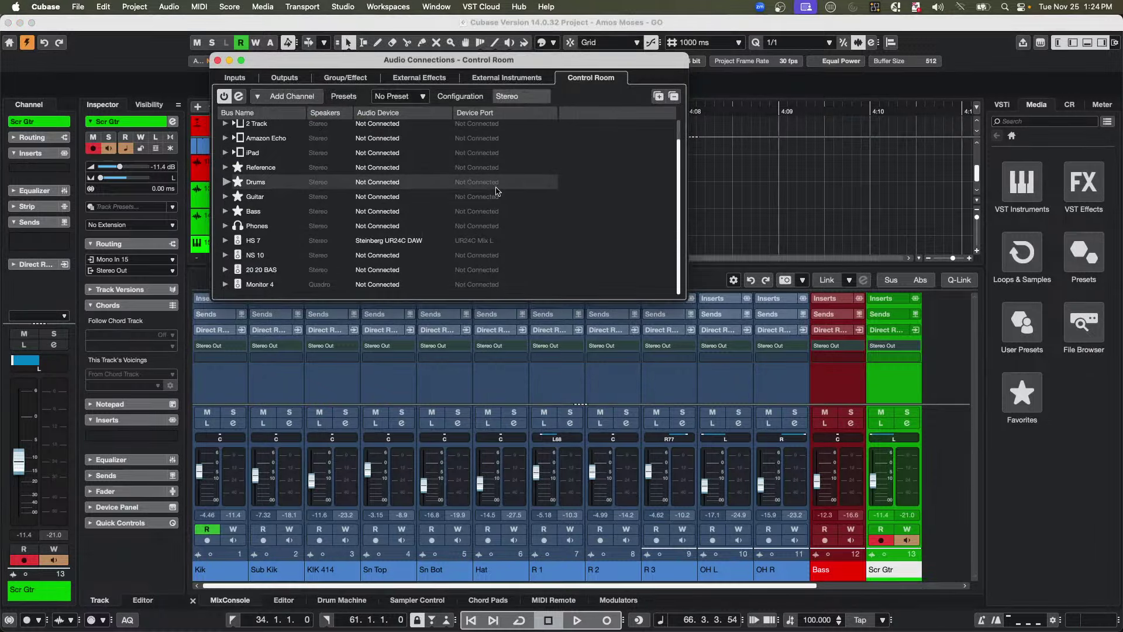
pyautogui.click(224, 182)
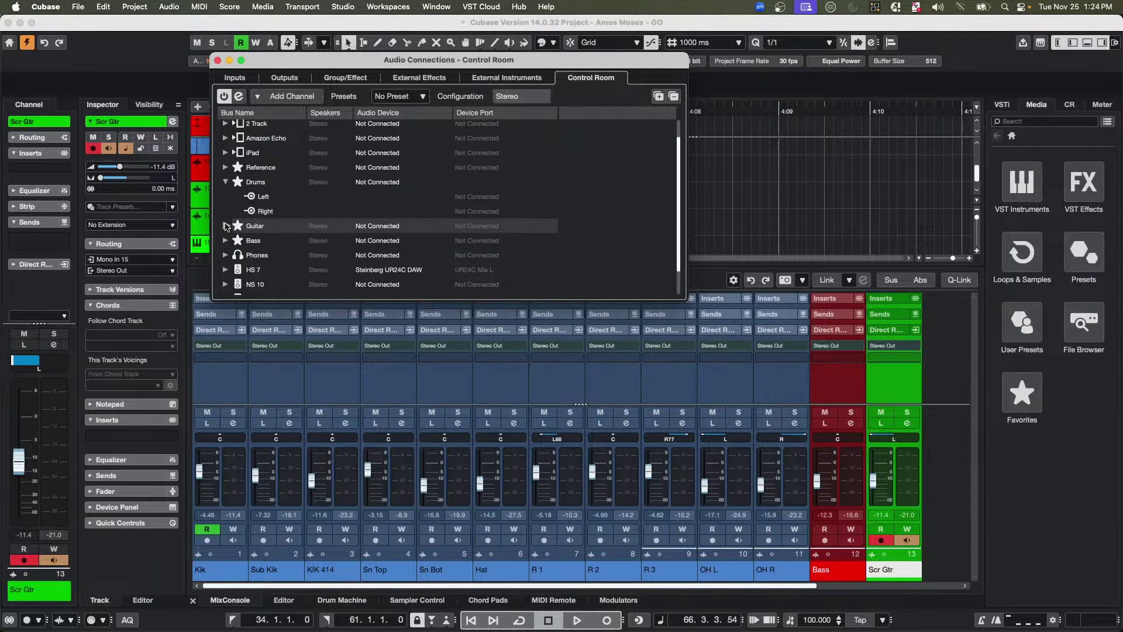
pyautogui.click(225, 226)
pyautogui.click(225, 270)
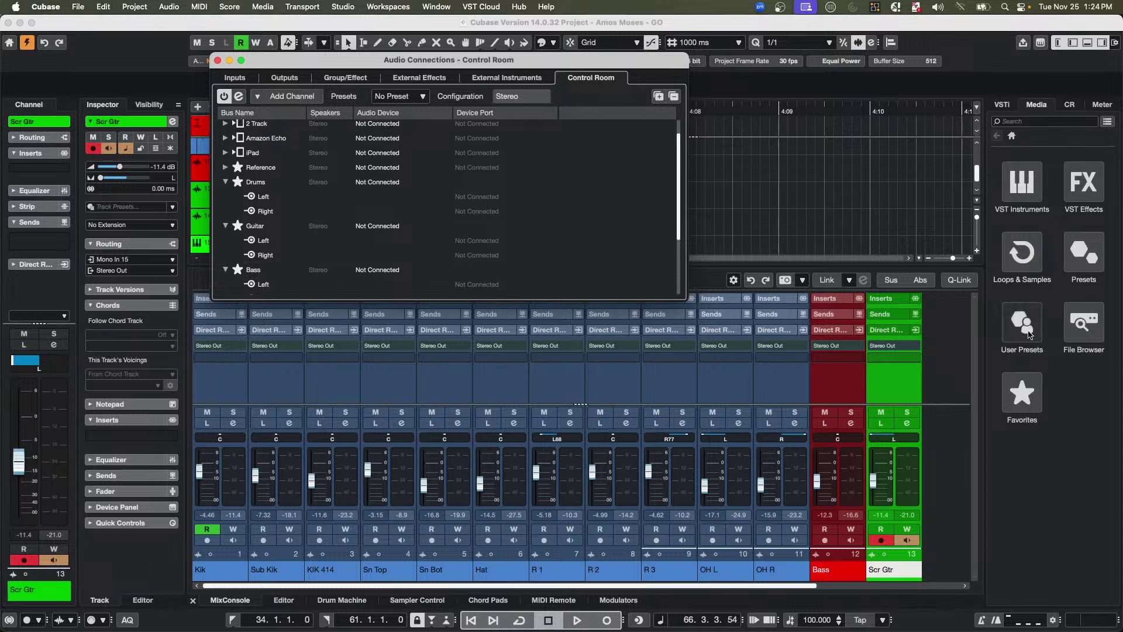
pyautogui.click(218, 61)
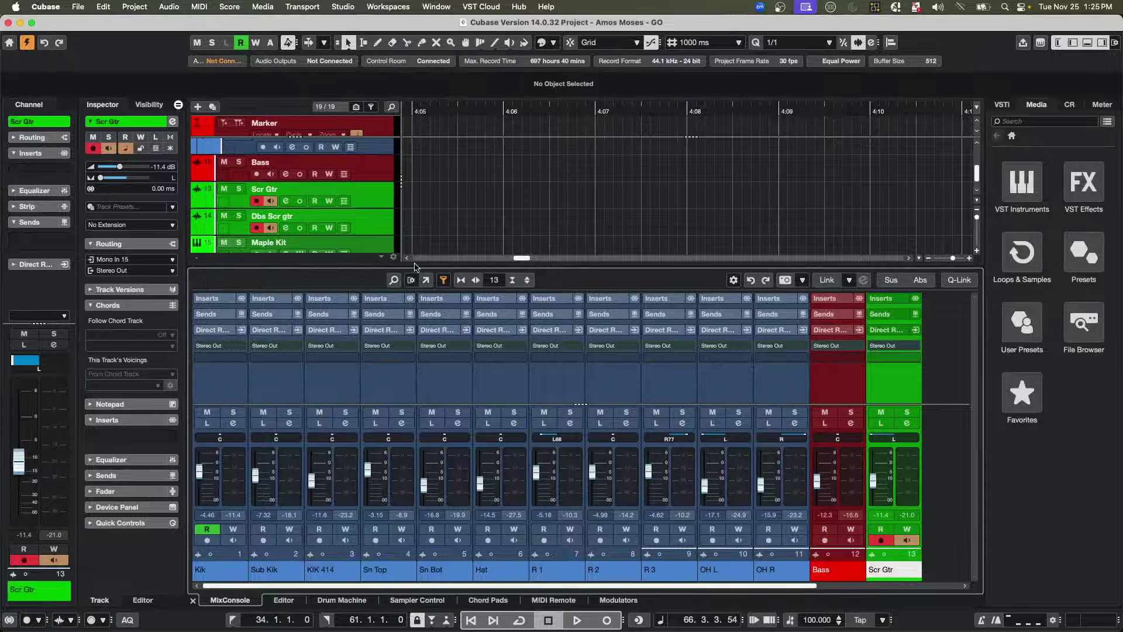
# - Lower the track-list/mixer divider so every track down to Input/Output Channels is visible
pyautogui.moveTo(414, 267); pyautogui.dragTo(415, 310)
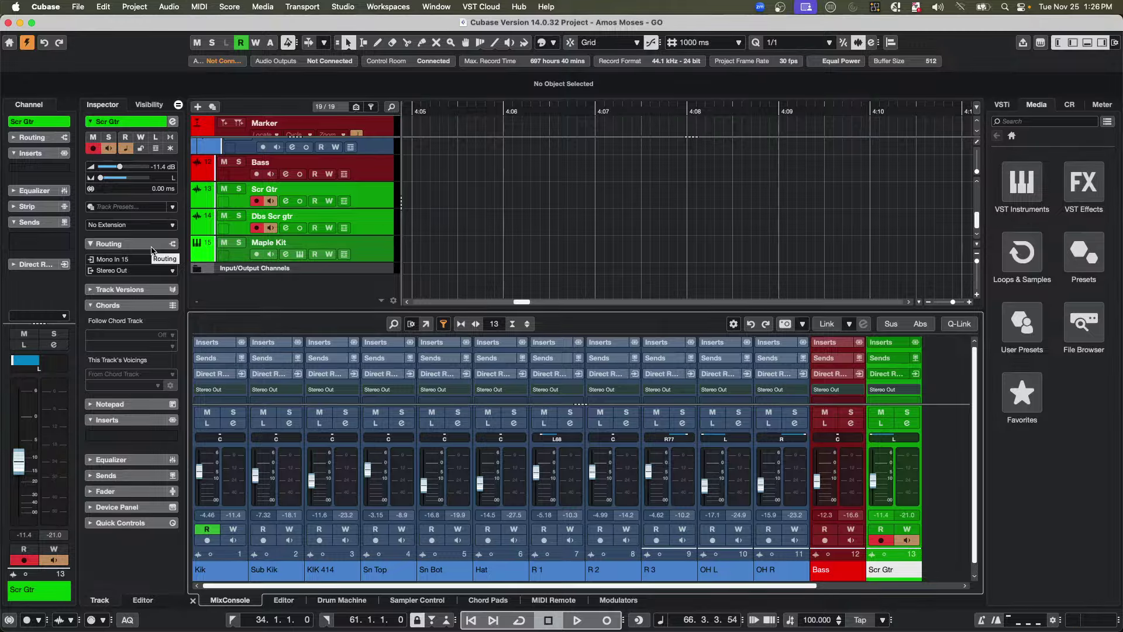
# - Set Maple Kit's Inspector input transformer to Track mode and open its Track Input Transformer panel
pyautogui.scroll(-1, 391, 224)
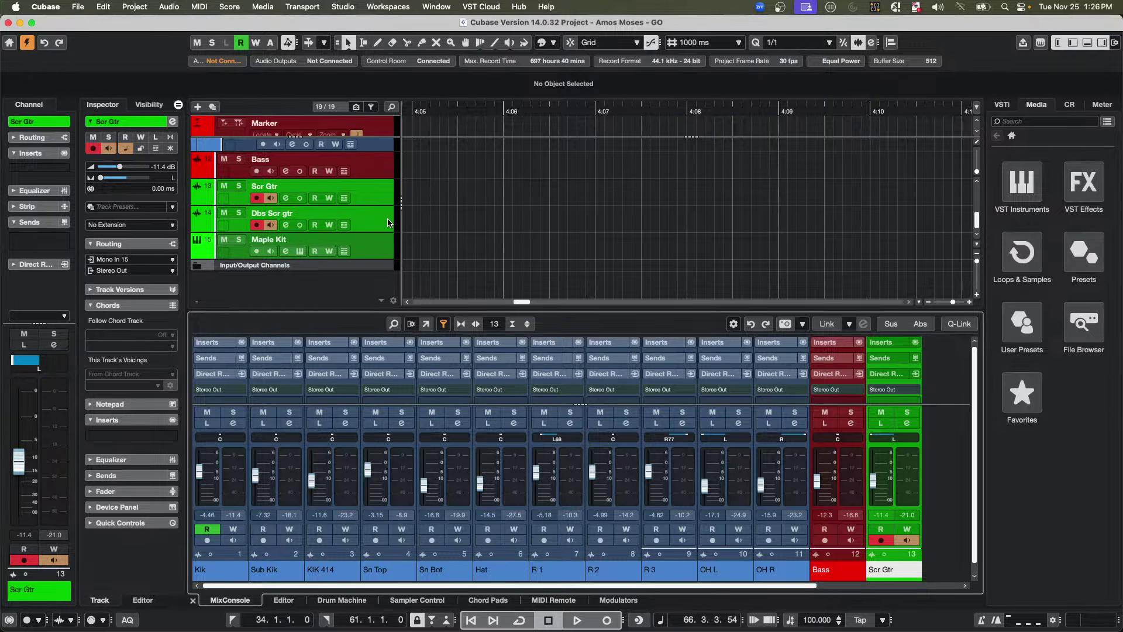
pyautogui.rightClick(366, 243)
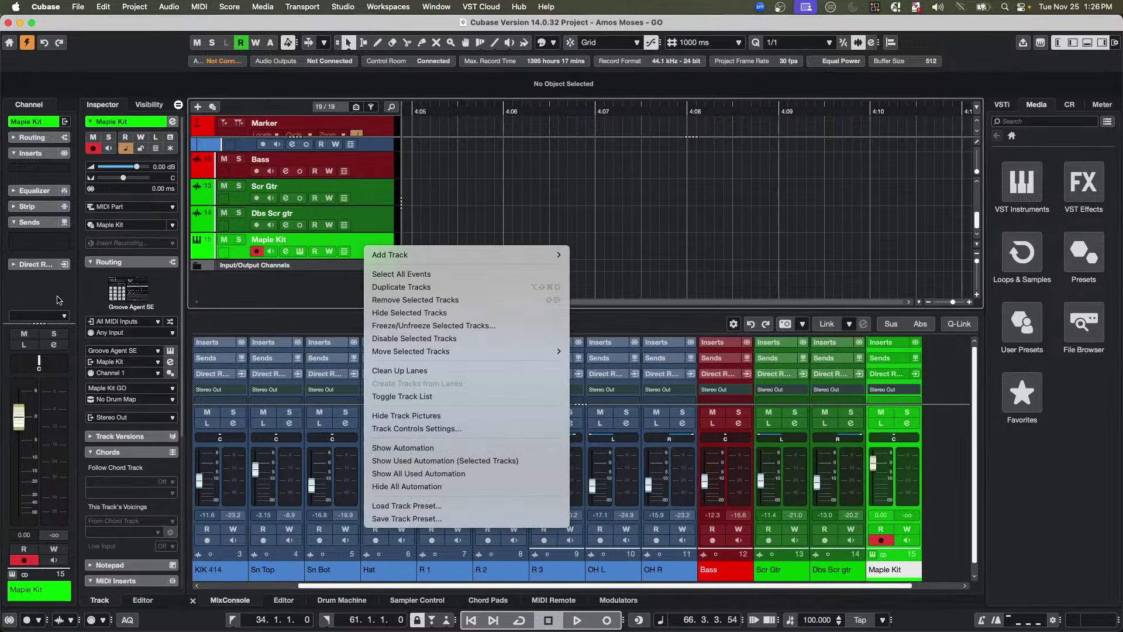
pyautogui.click(171, 323)
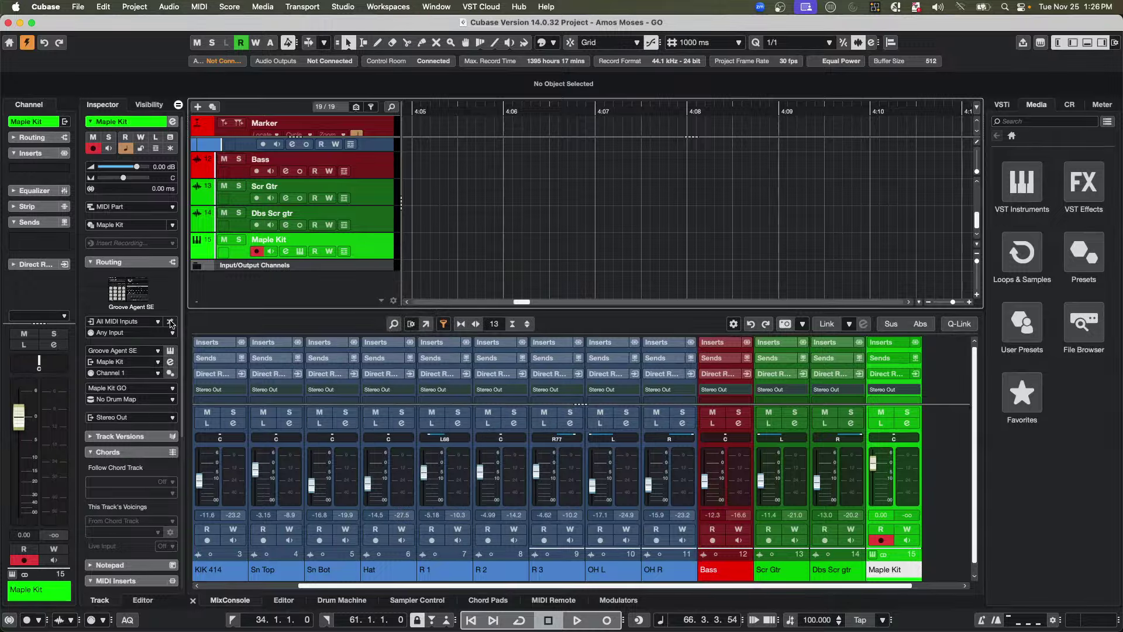
pyautogui.click(171, 324)
pyautogui.click(217, 331)
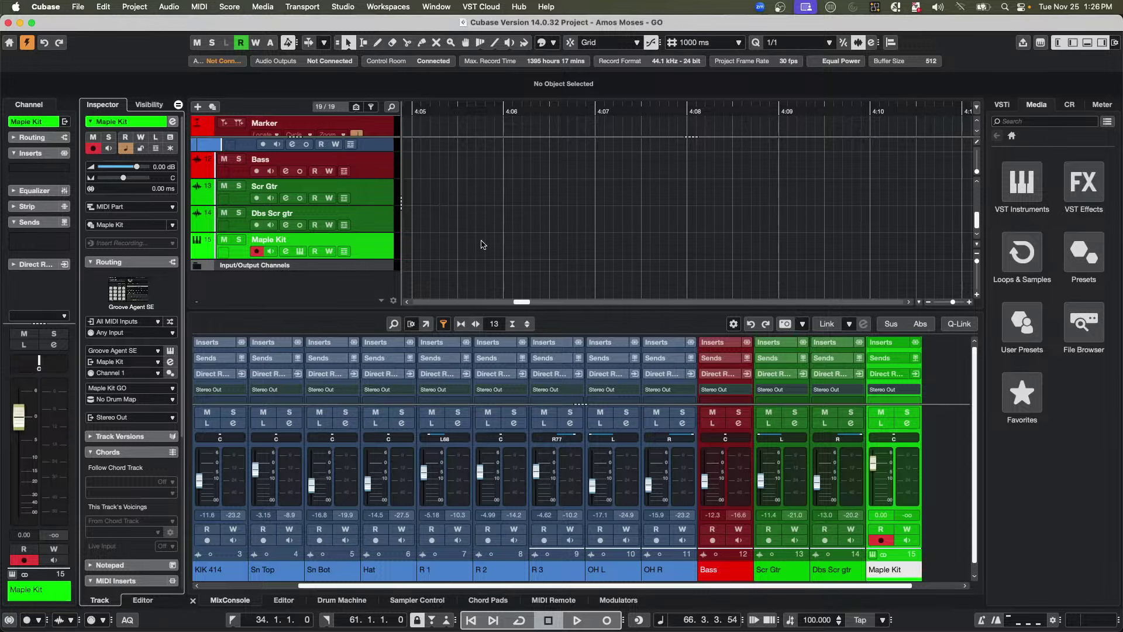
pyautogui.click(170, 321)
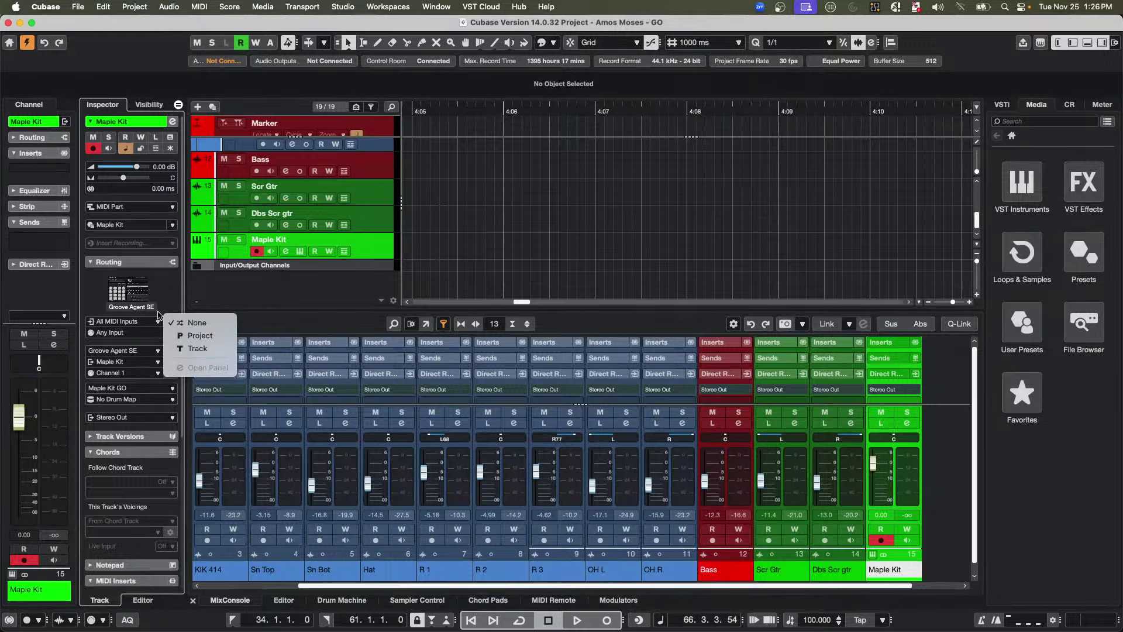
pyautogui.click(365, 238)
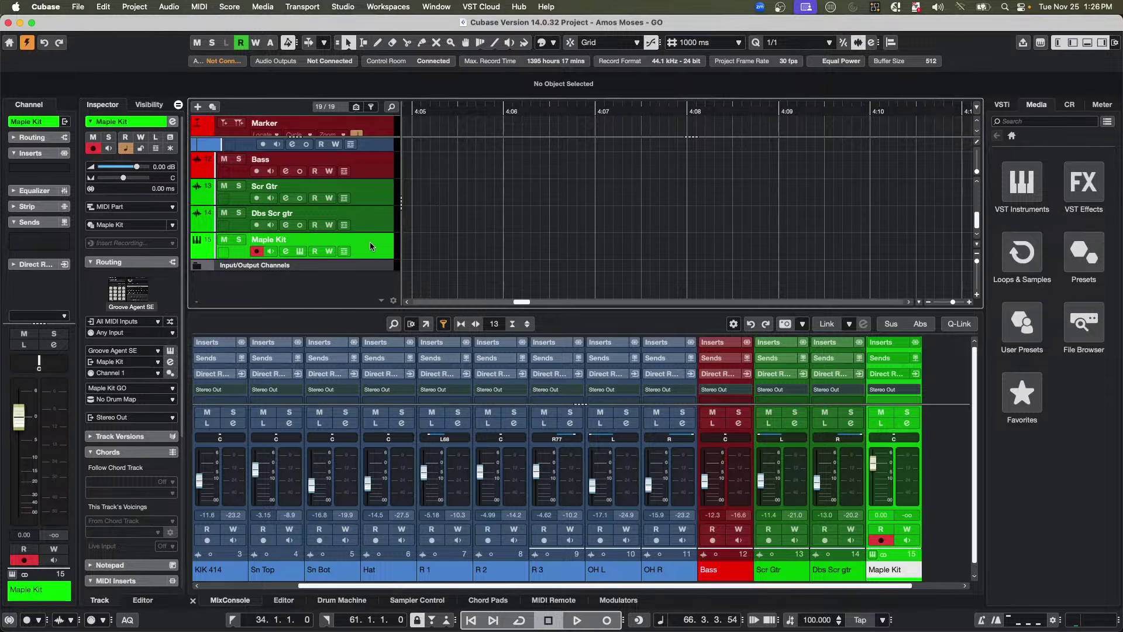
pyautogui.click(169, 321)
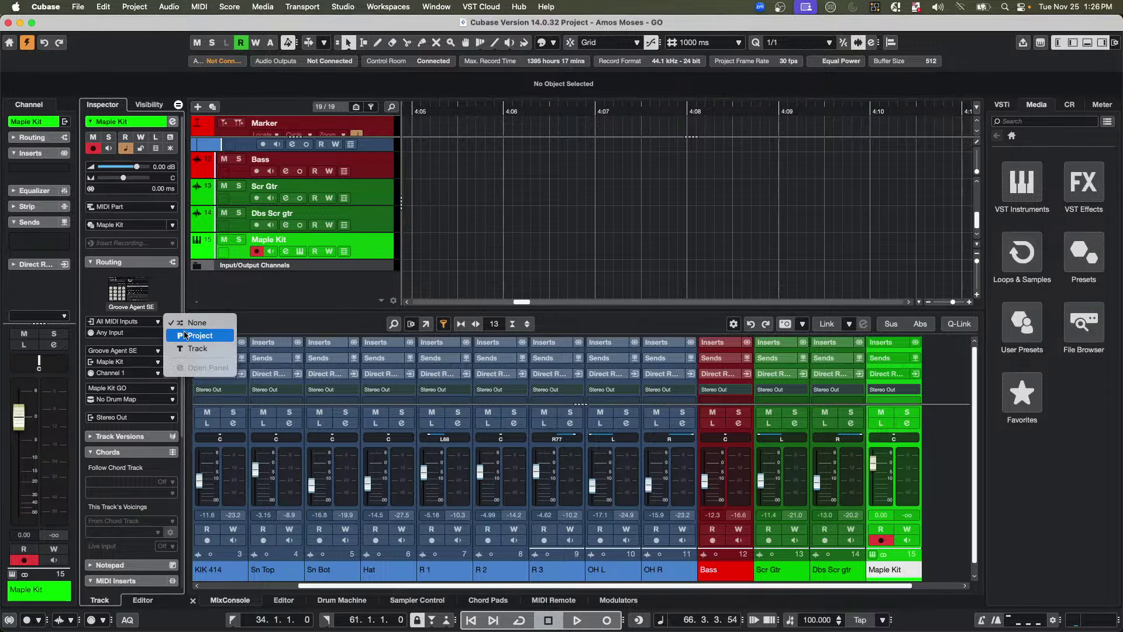
pyautogui.click(191, 349)
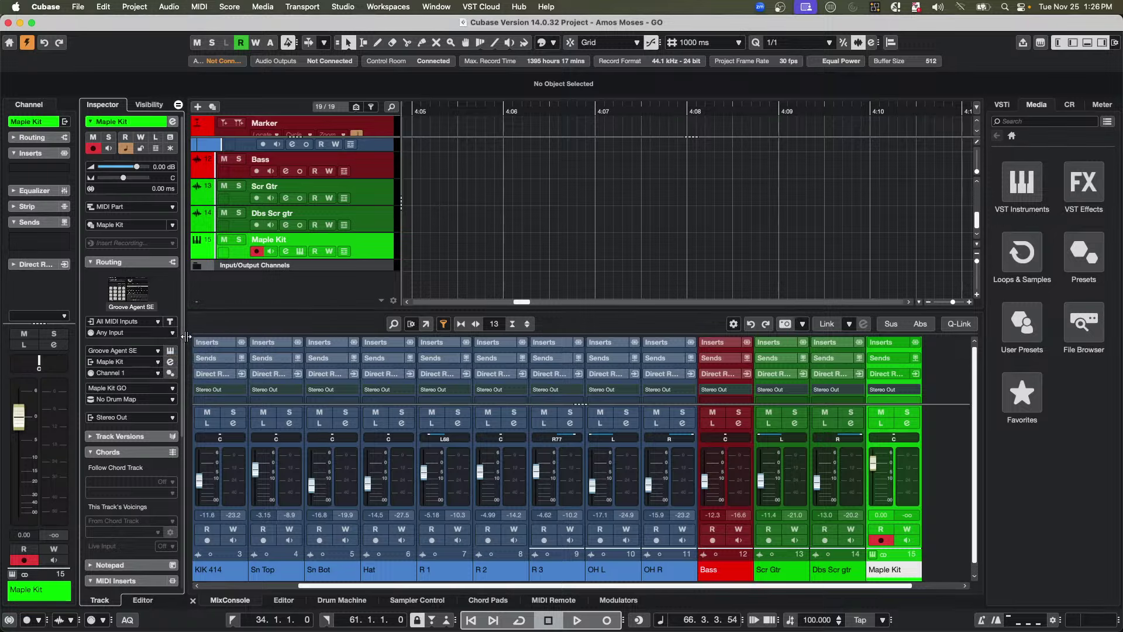
pyautogui.click(170, 322)
pyautogui.click(179, 342)
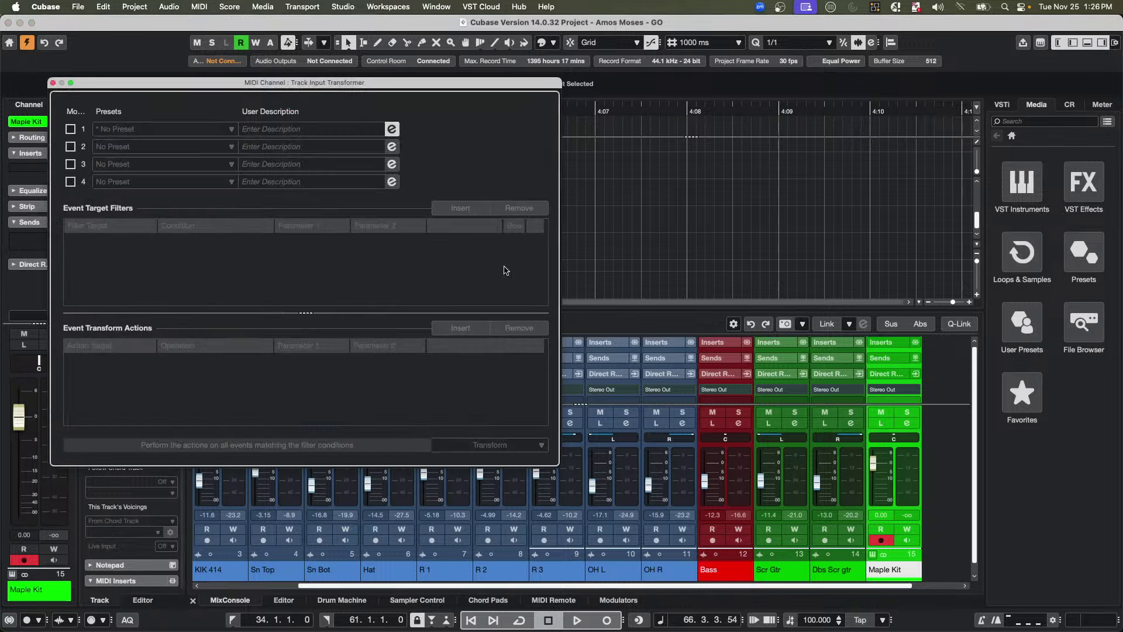
# - Enable module 1 with a Type Is Equal Note filter and an action setting Type to Program Change
pyautogui.click(70, 129)
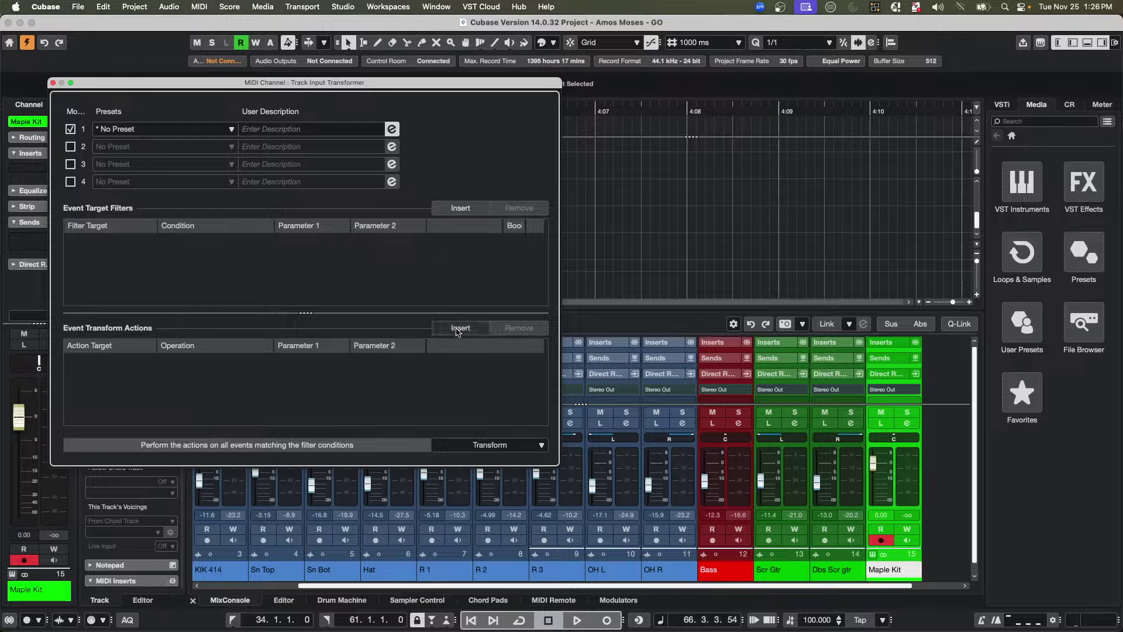
pyautogui.click(470, 210)
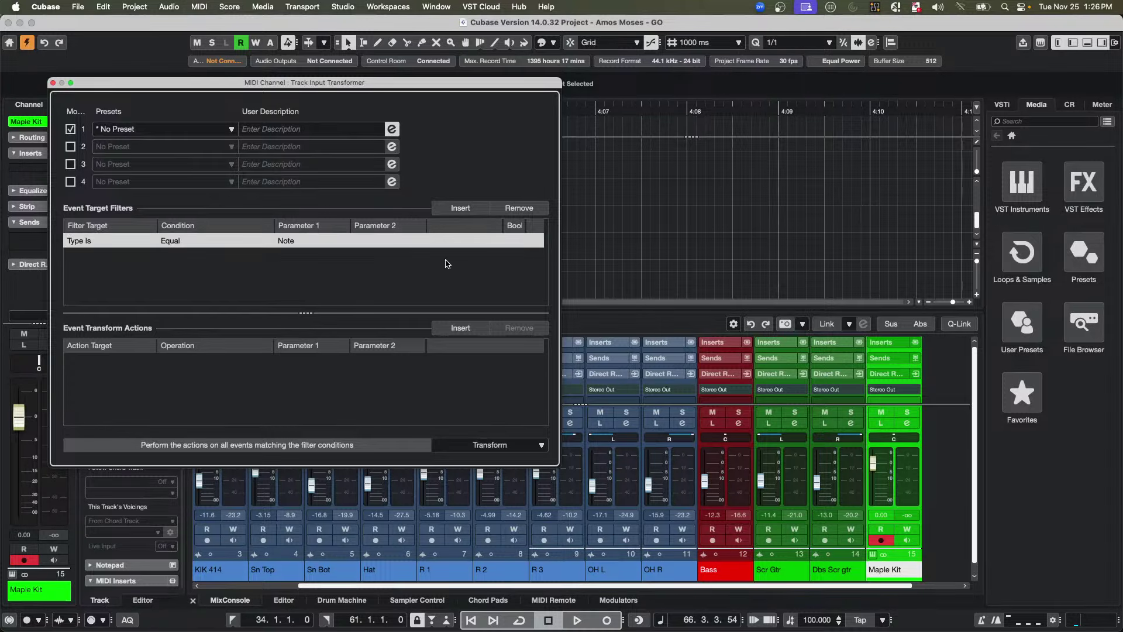
pyautogui.click(462, 328)
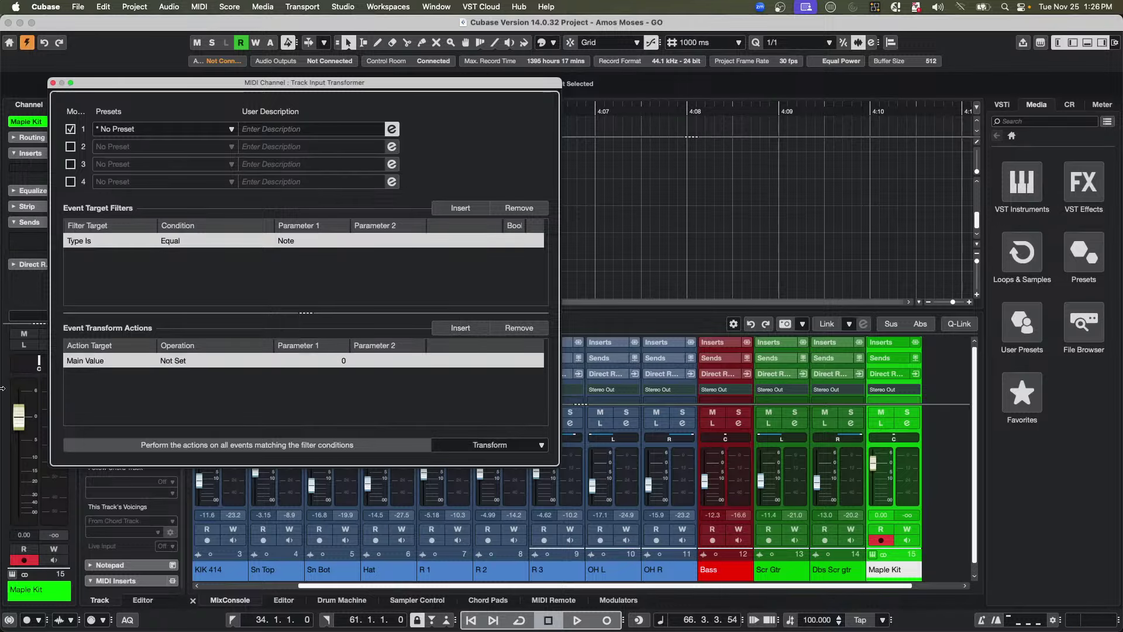
pyautogui.click(102, 367)
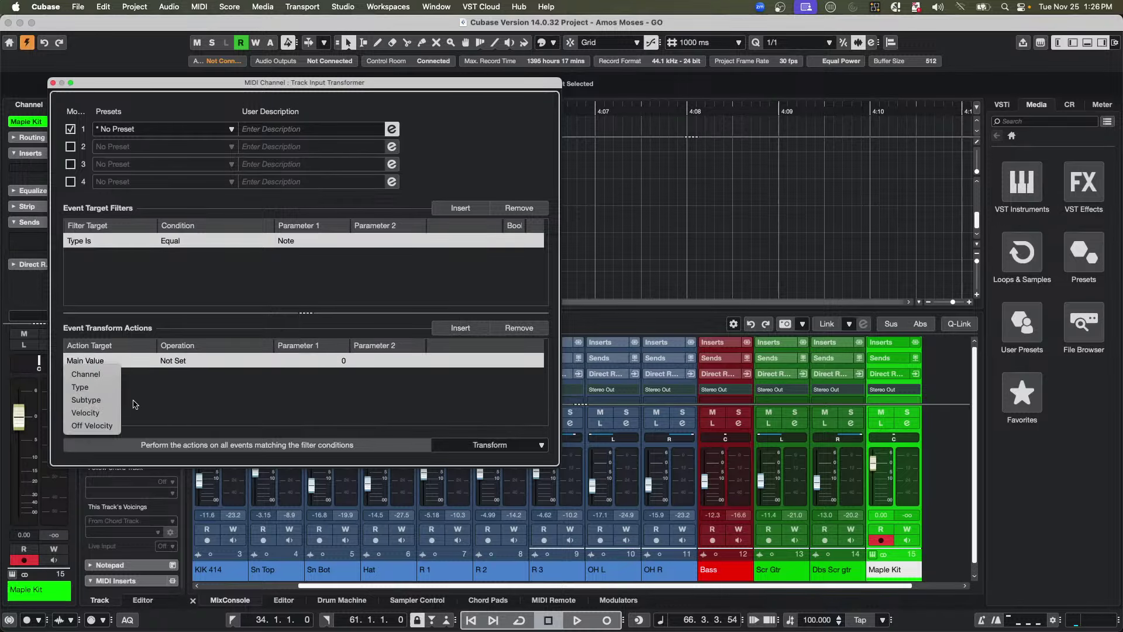
pyautogui.click(99, 387)
pyautogui.click(290, 359)
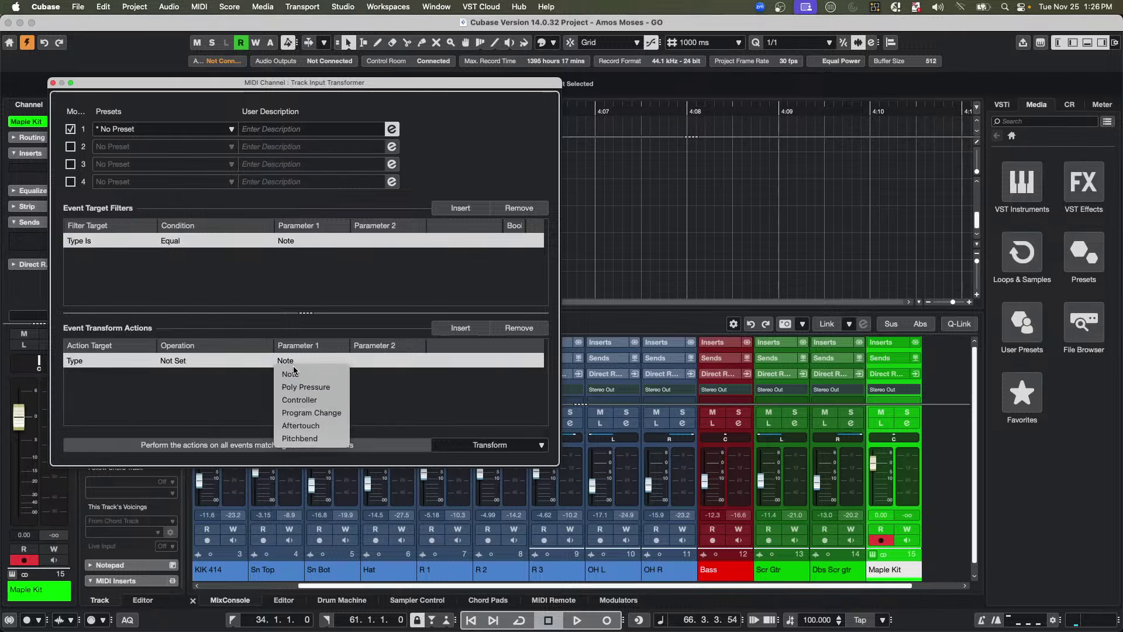
pyautogui.click(311, 413)
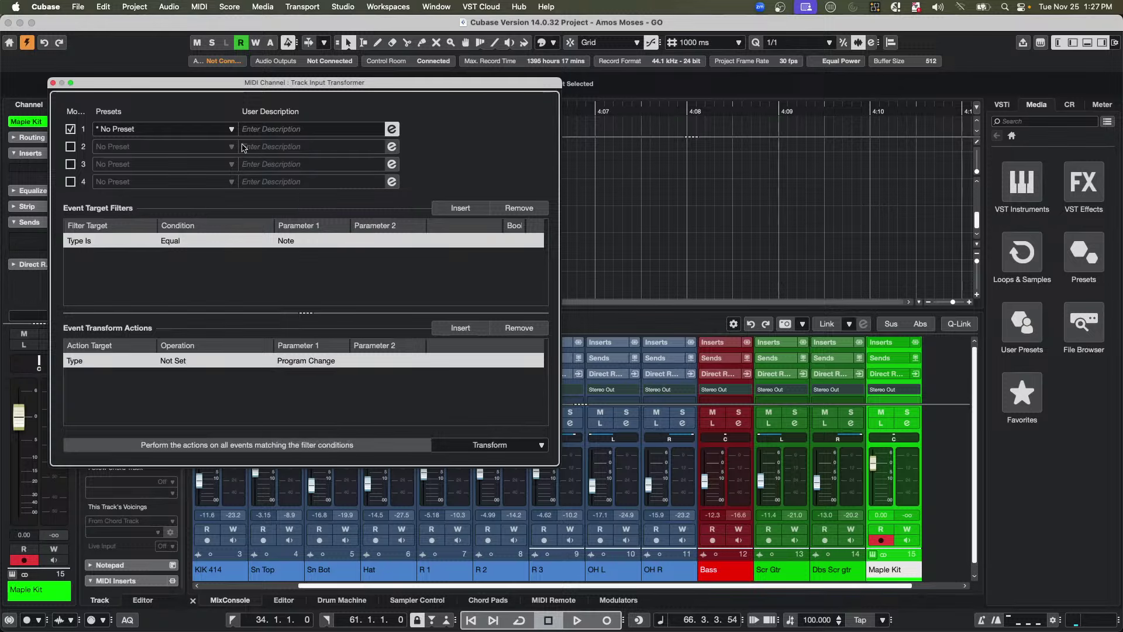
pyautogui.moveTo(319, 86); pyautogui.dragTo(758, 99)
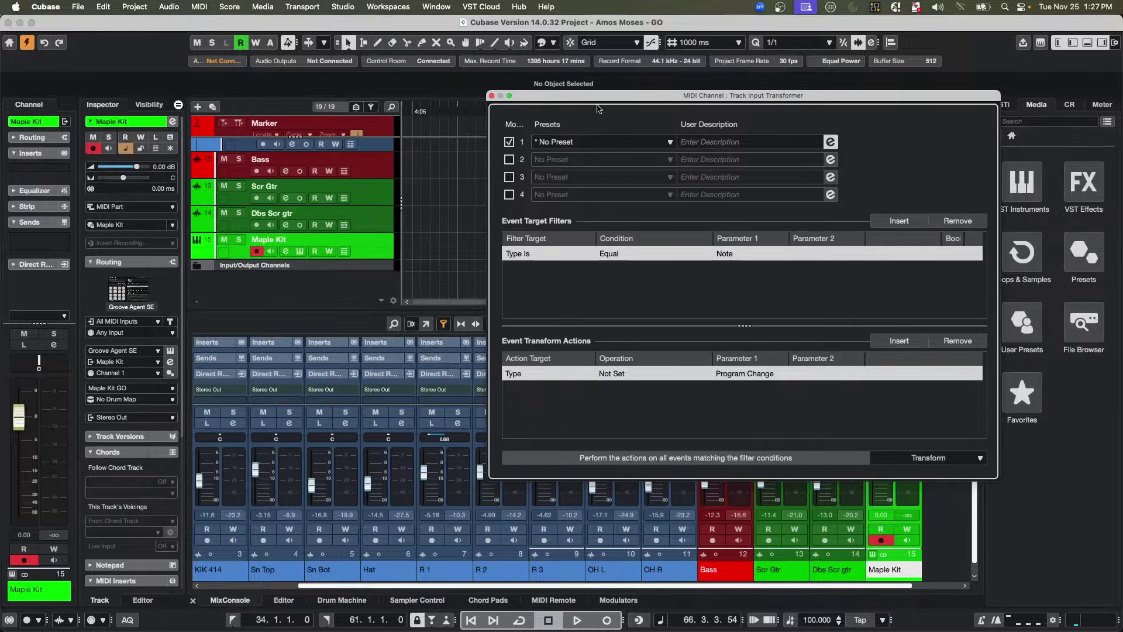
pyautogui.click(436, 110)
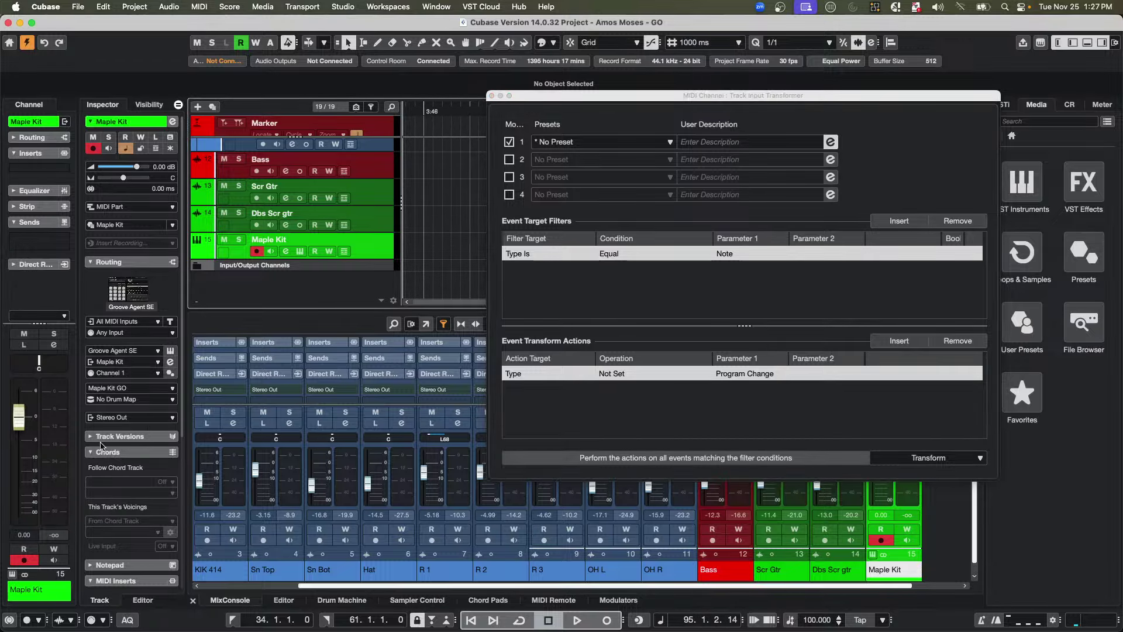
# - Load MIDI Monitor into Maple Kit's first MIDI insert slot, arrange it, and show the On-Screen Keyboard with Alt+K
pyautogui.scroll(-3, 105, 448)
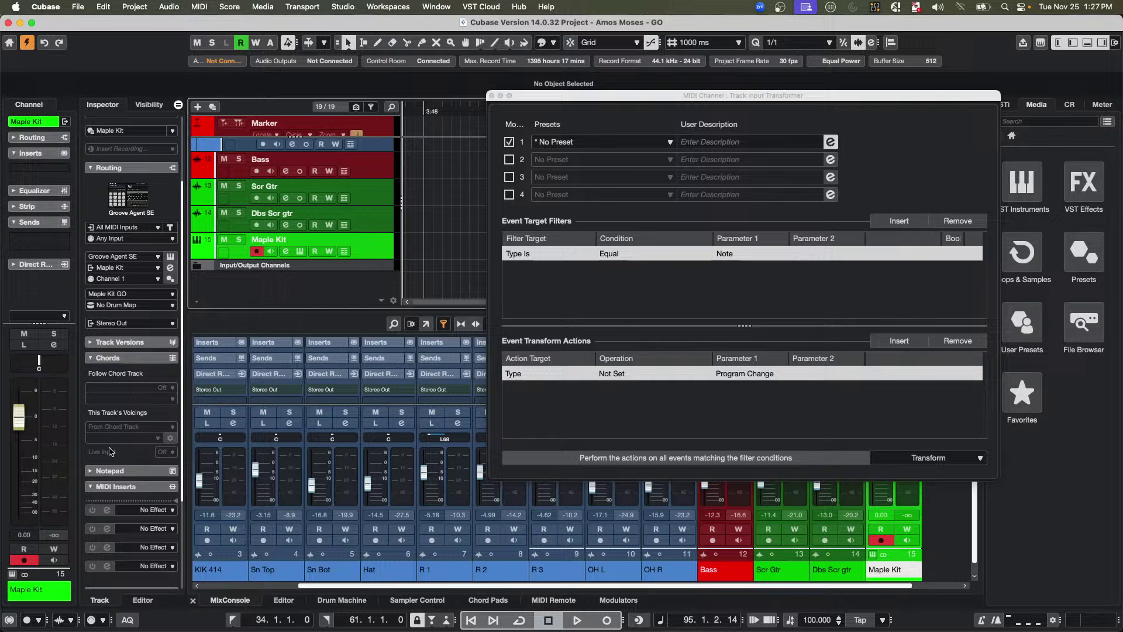
pyautogui.click(161, 512)
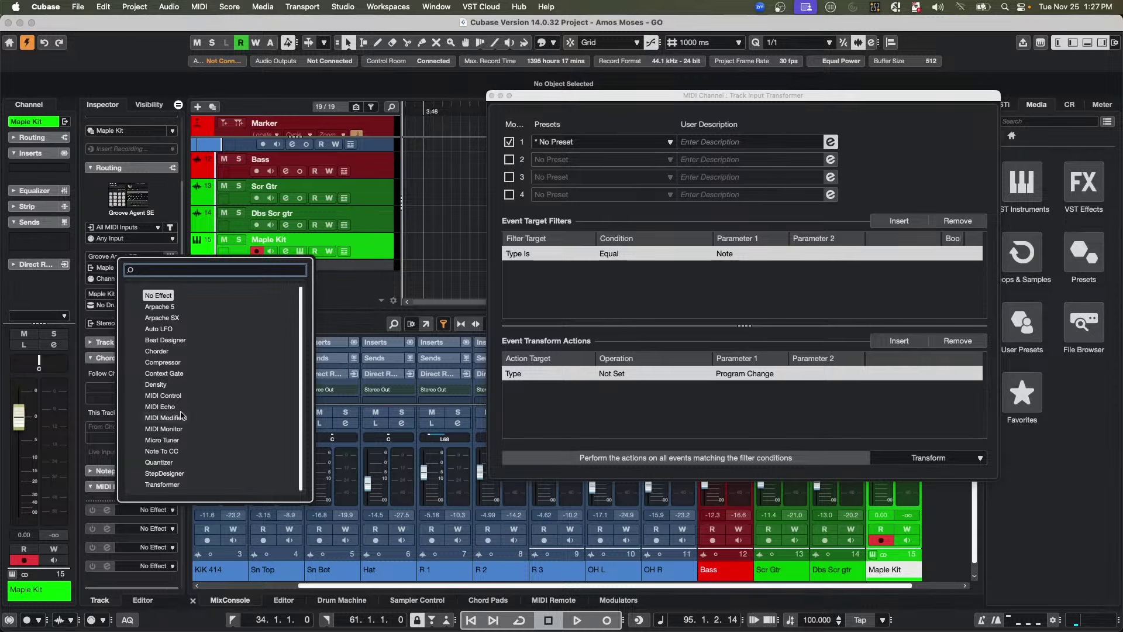
pyautogui.click(175, 429)
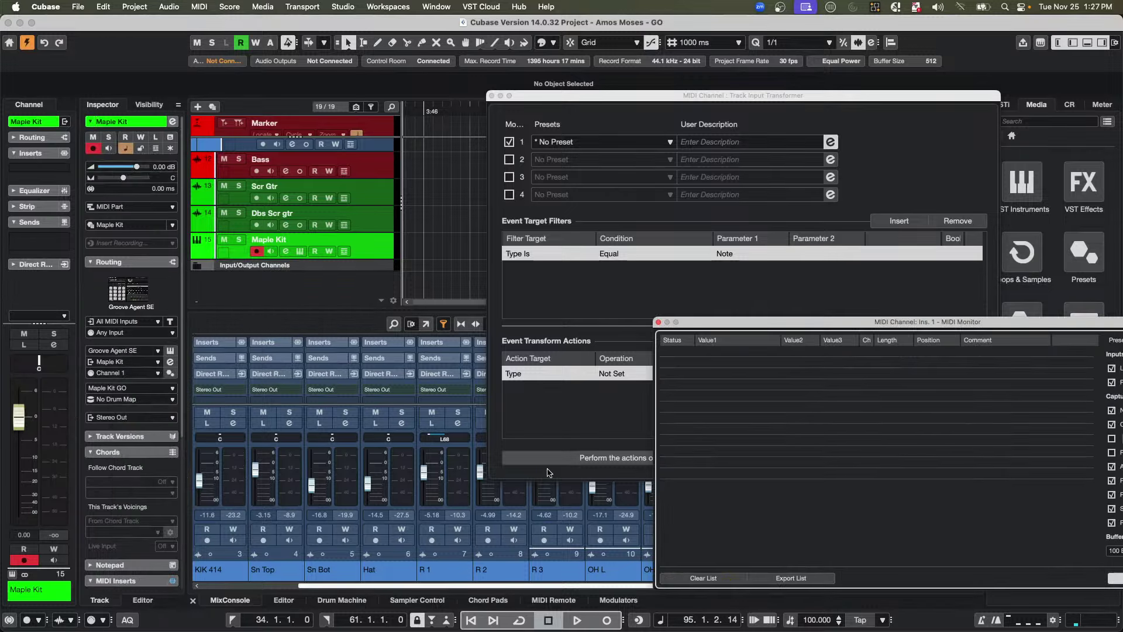
pyautogui.moveTo(762, 323); pyautogui.dragTo(605, 257)
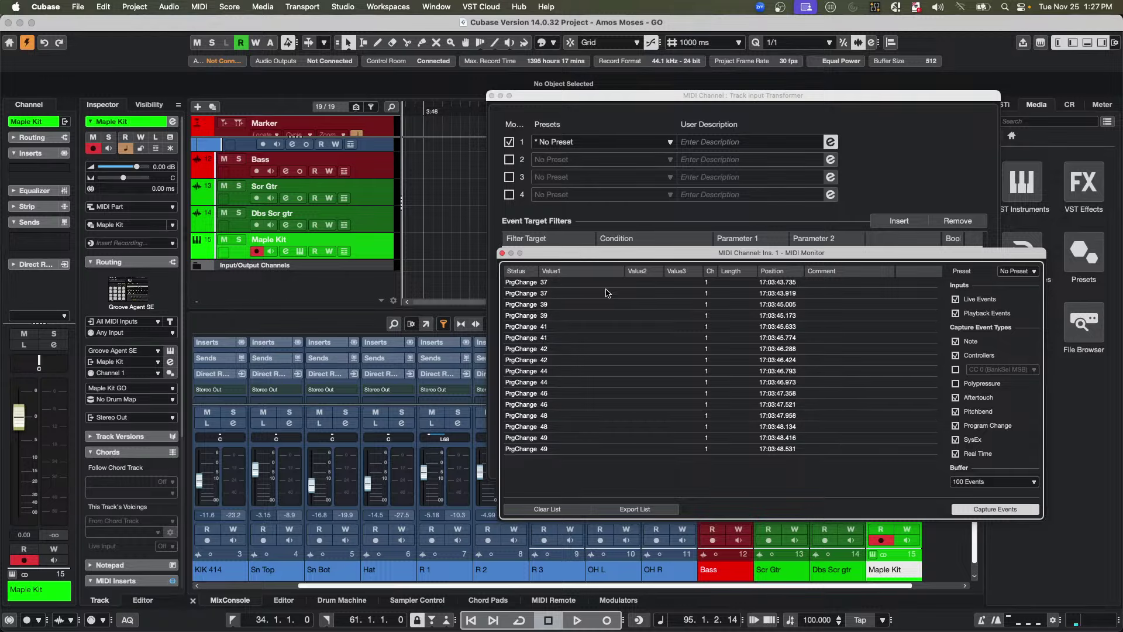
pyautogui.moveTo(600, 255); pyautogui.dragTo(599, 336)
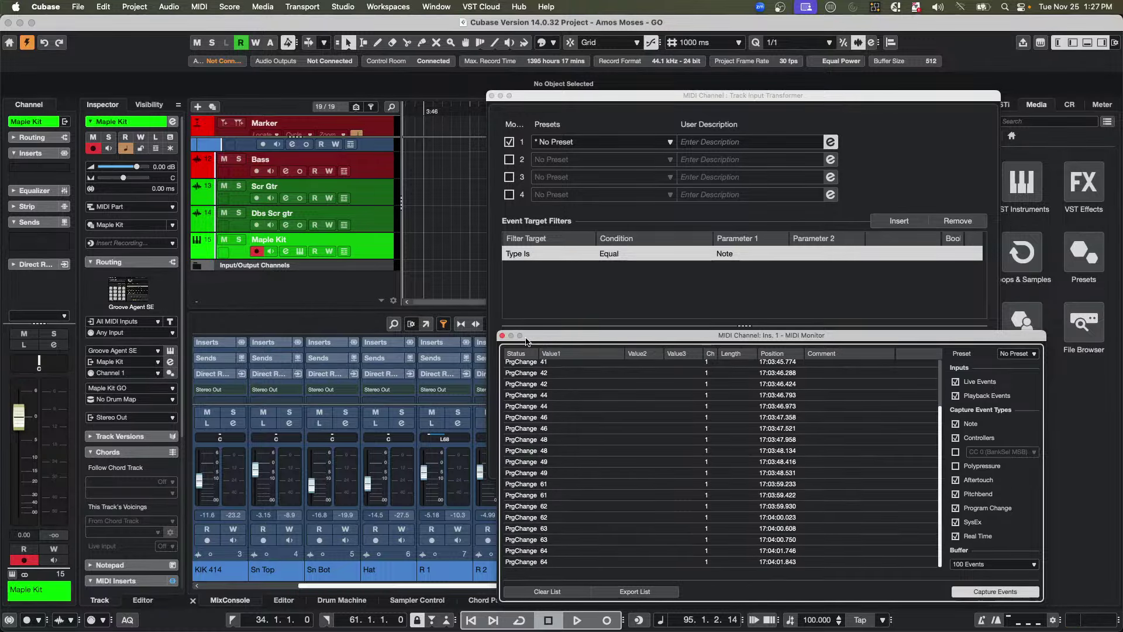
pyautogui.hotkey('alt', 'k')
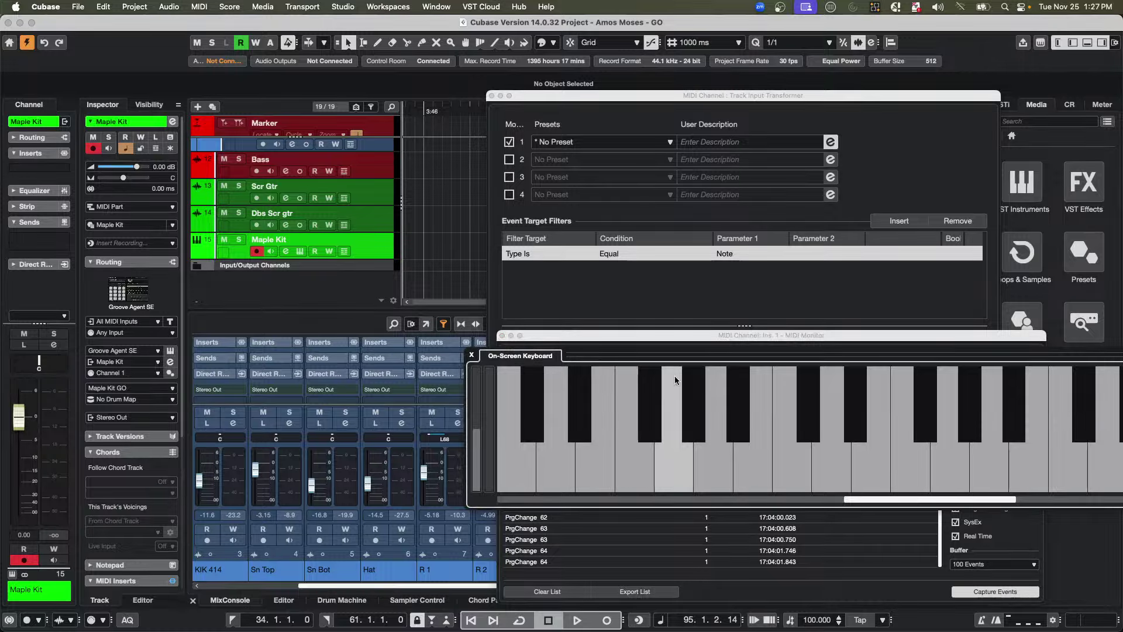
# - Move the on-screen keyboard above the track list and play notes up it, producing Program Change events up to 70
pyautogui.moveTo(596, 354); pyautogui.dragTo(419, 87)
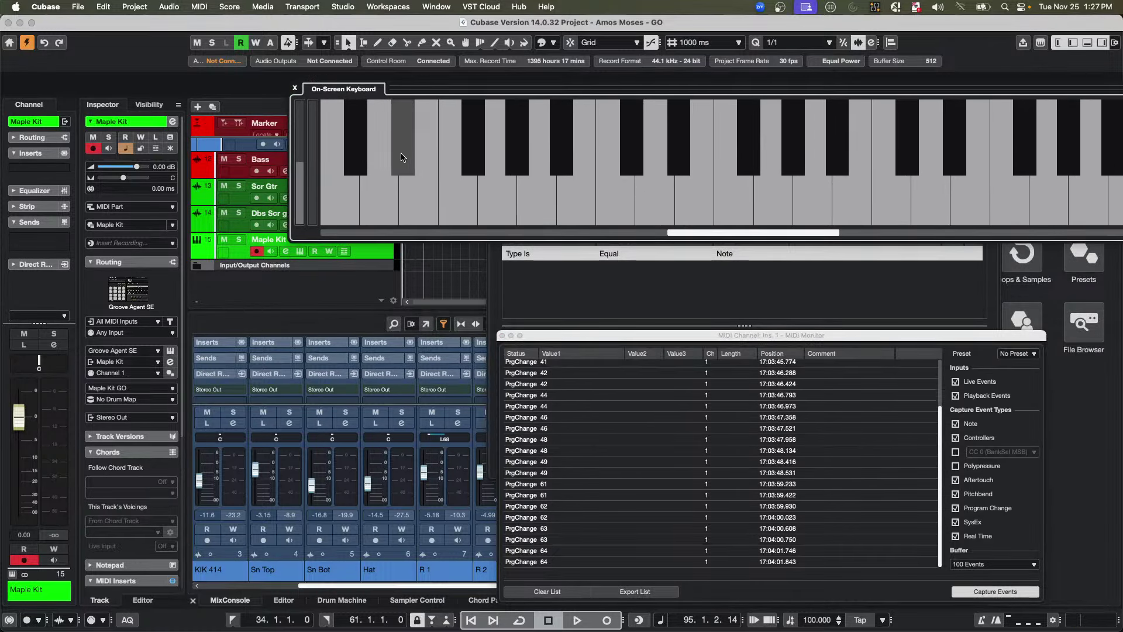
pyautogui.click(415, 208)
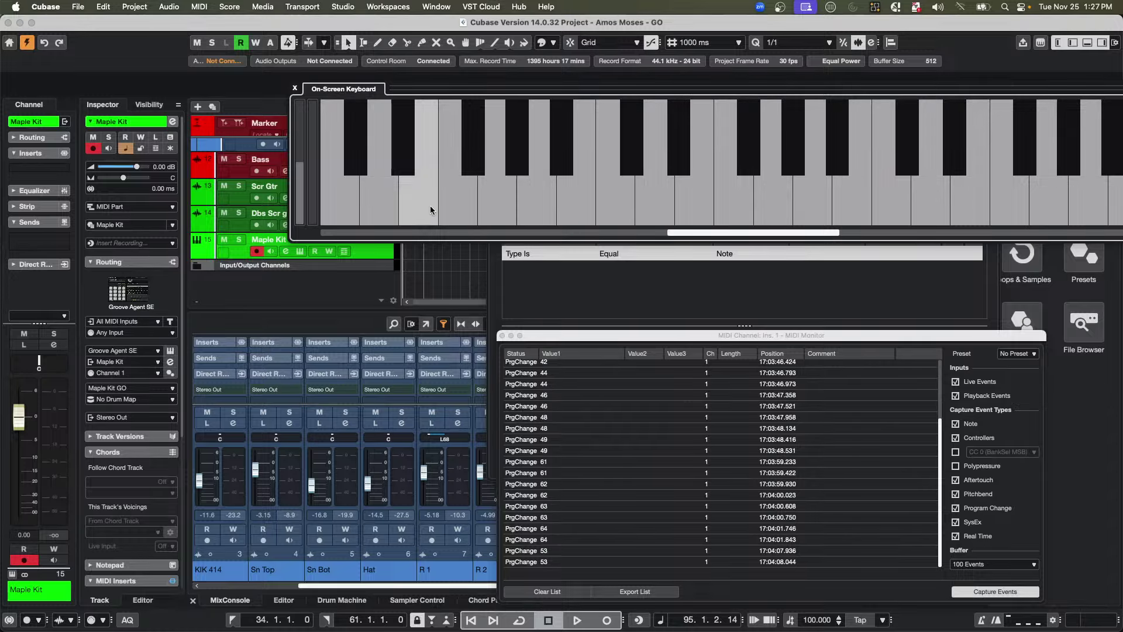
pyautogui.click(433, 209)
pyautogui.click(454, 209)
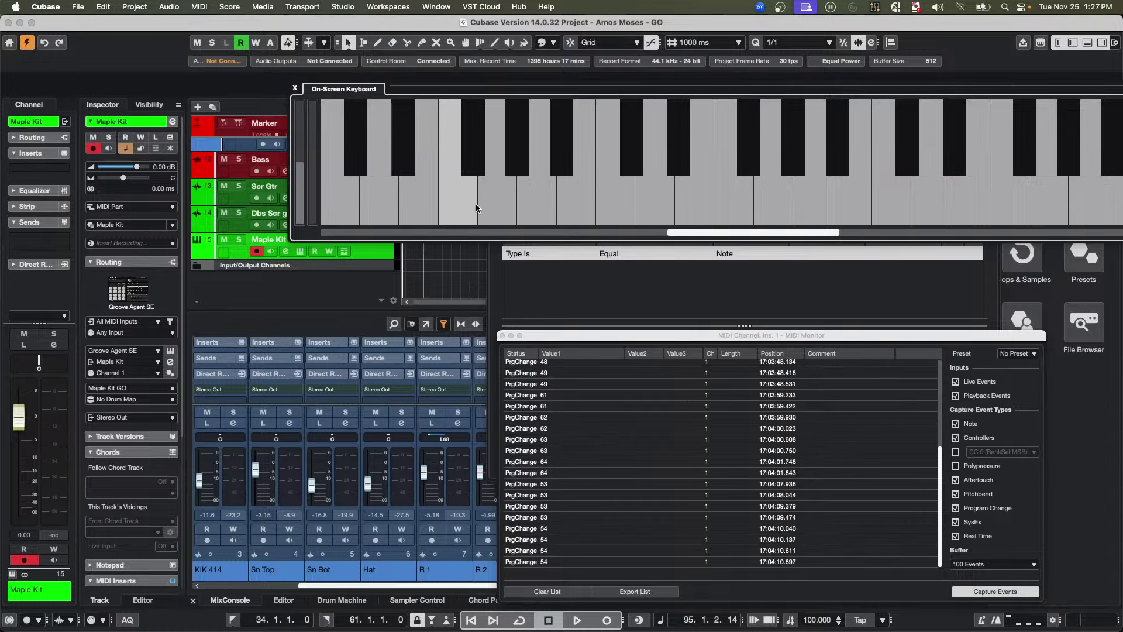
pyautogui.click(496, 208)
pyautogui.click(535, 208)
pyautogui.click(576, 211)
pyautogui.click(617, 213)
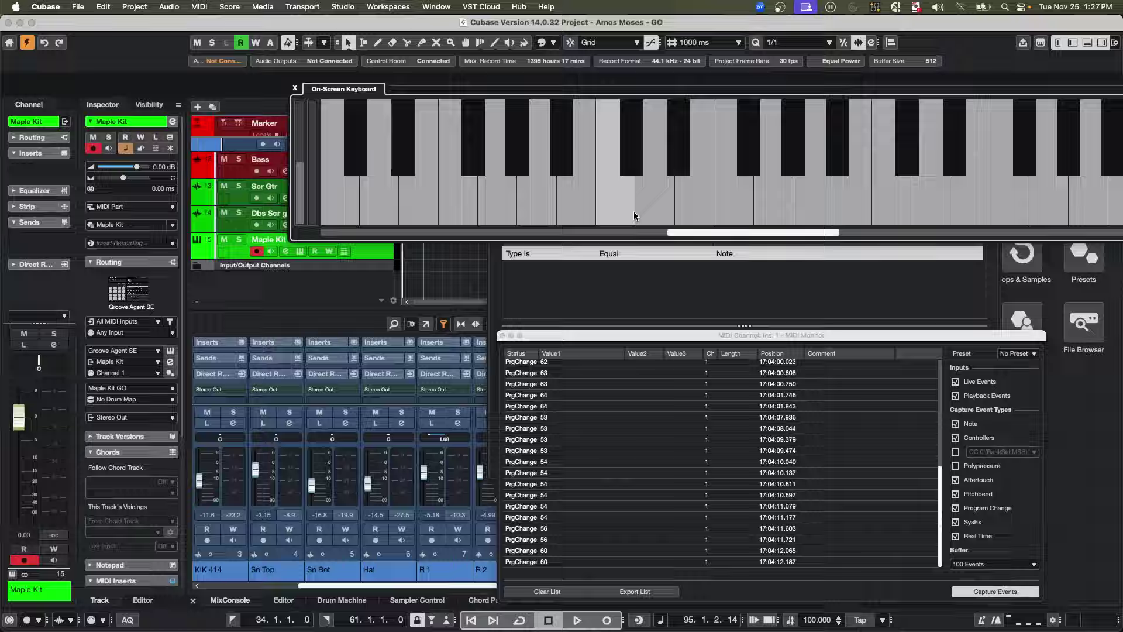
pyautogui.click(666, 213)
pyautogui.click(731, 213)
pyautogui.click(765, 215)
pyautogui.click(814, 209)
pyautogui.click(815, 209)
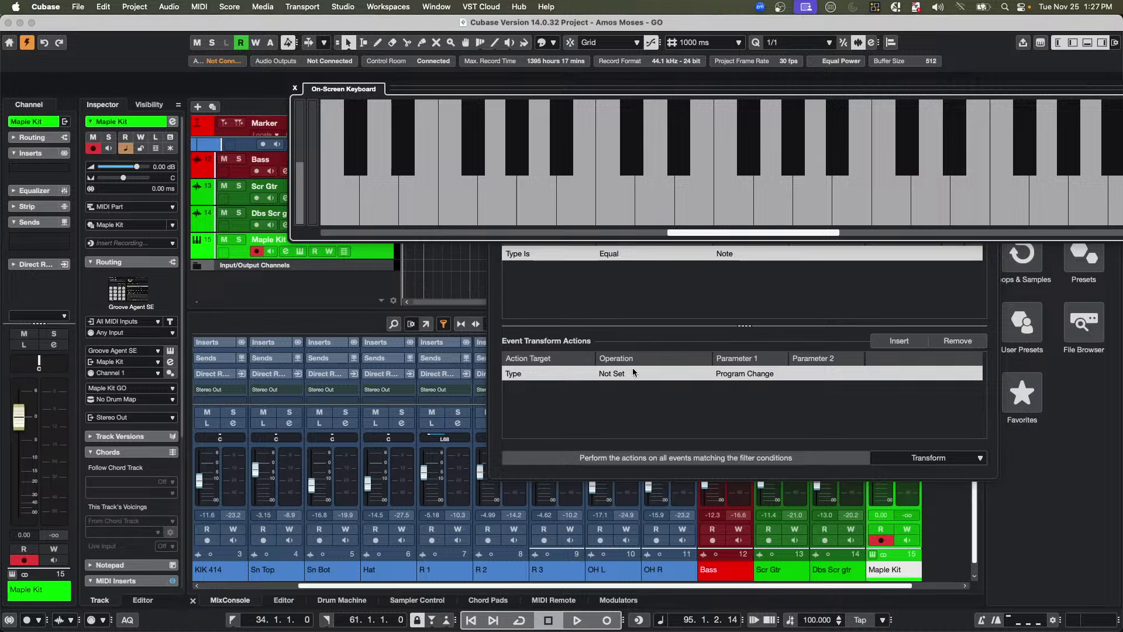
# - Play a few more notes to confirm the Program Change output, then bring the Track Input Transformer forward
pyautogui.click(576, 199)
pyautogui.click(655, 199)
pyautogui.click(615, 199)
pyautogui.click(734, 201)
pyautogui.click(576, 199)
pyautogui.click(615, 198)
pyautogui.click(603, 287)
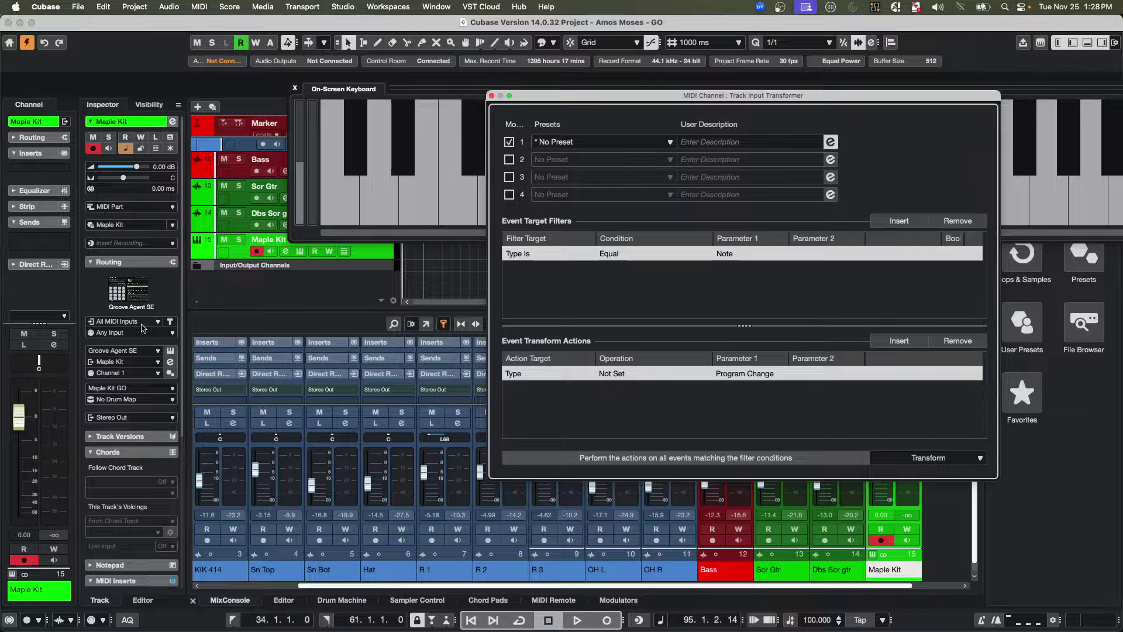
# - Set the transformer action to a fixed value that converts matching notes into Program Change
pyautogui.click(147, 263)
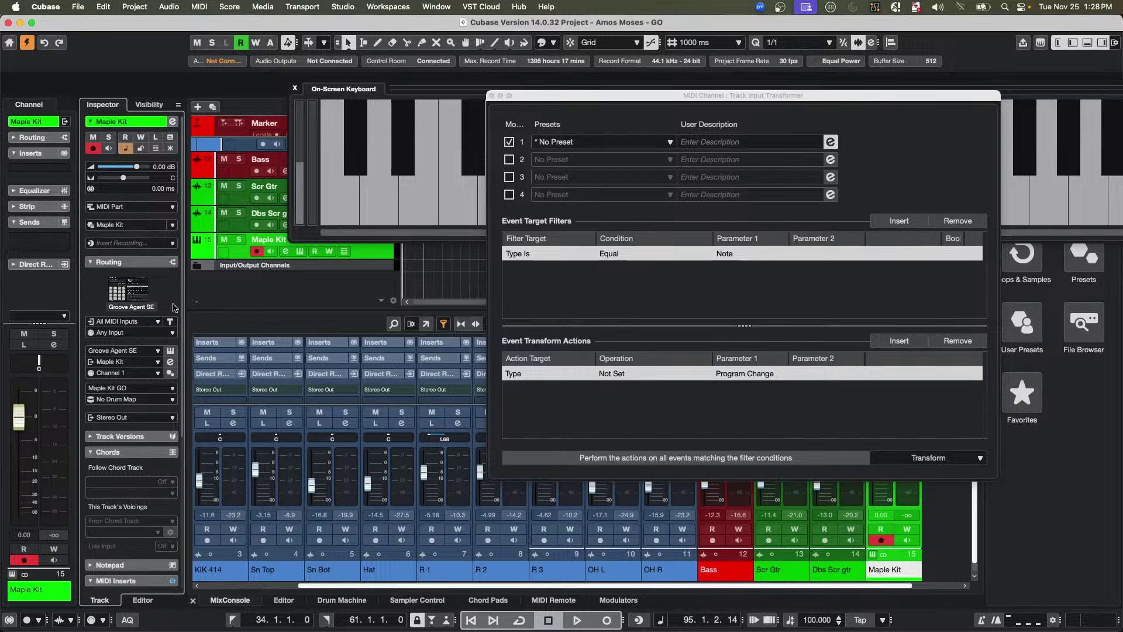
pyautogui.click(170, 324)
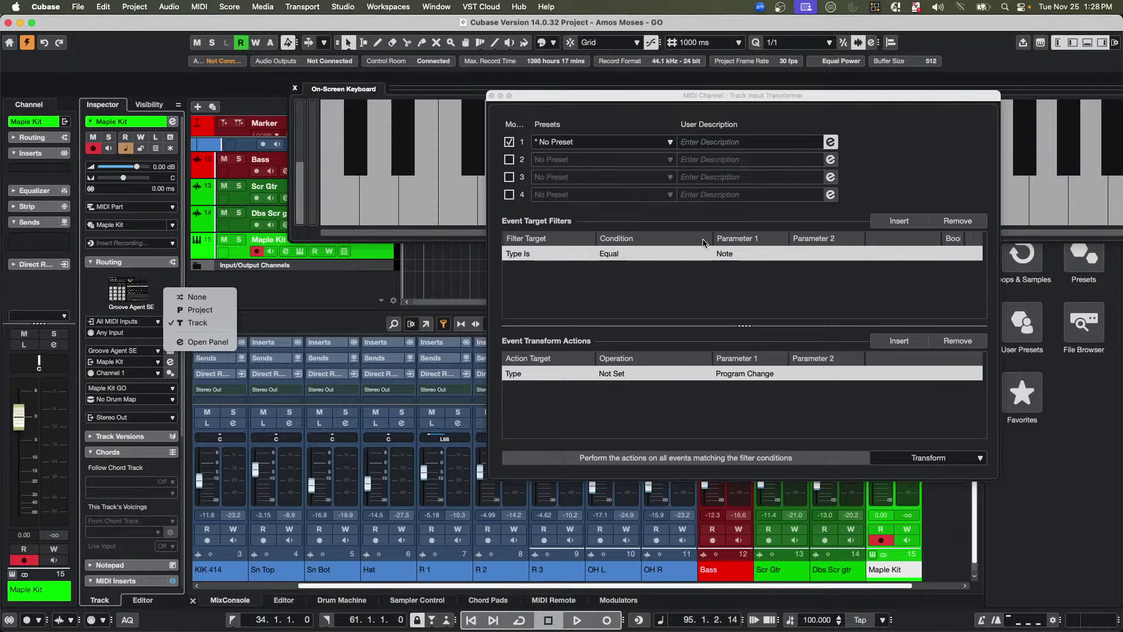
pyautogui.click(512, 376)
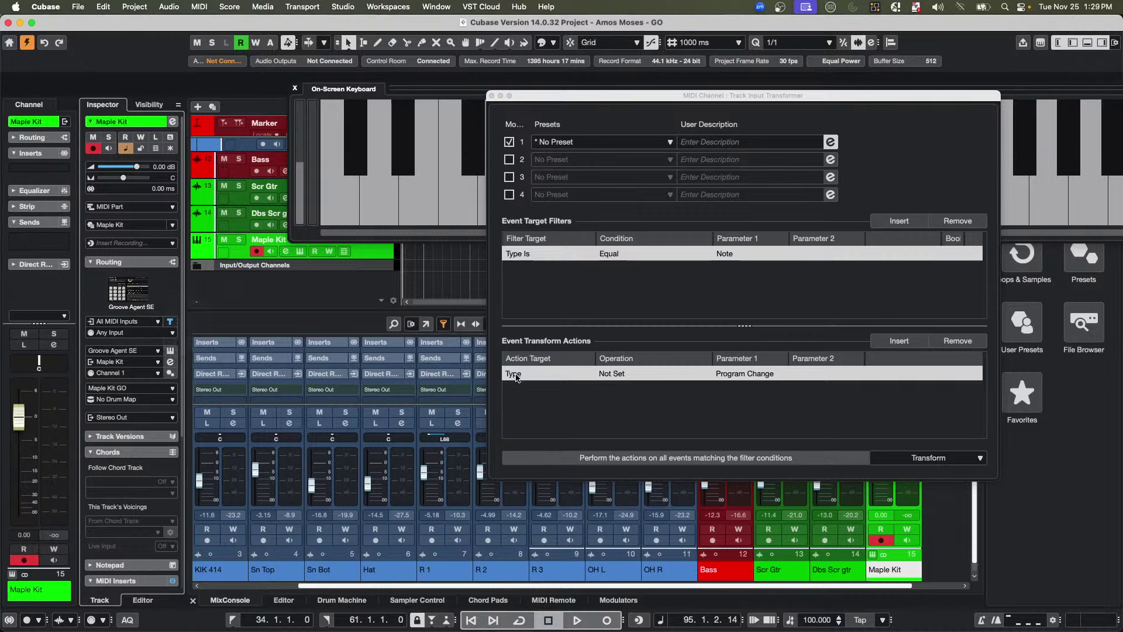
pyautogui.click(514, 375)
pyautogui.click(611, 373)
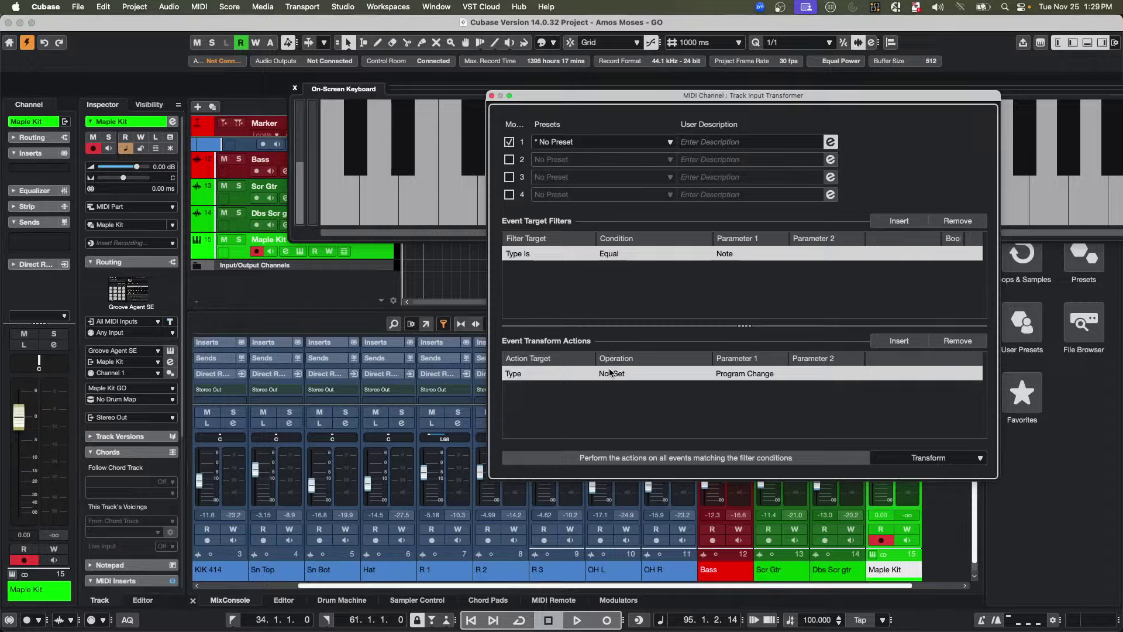
pyautogui.click(614, 375)
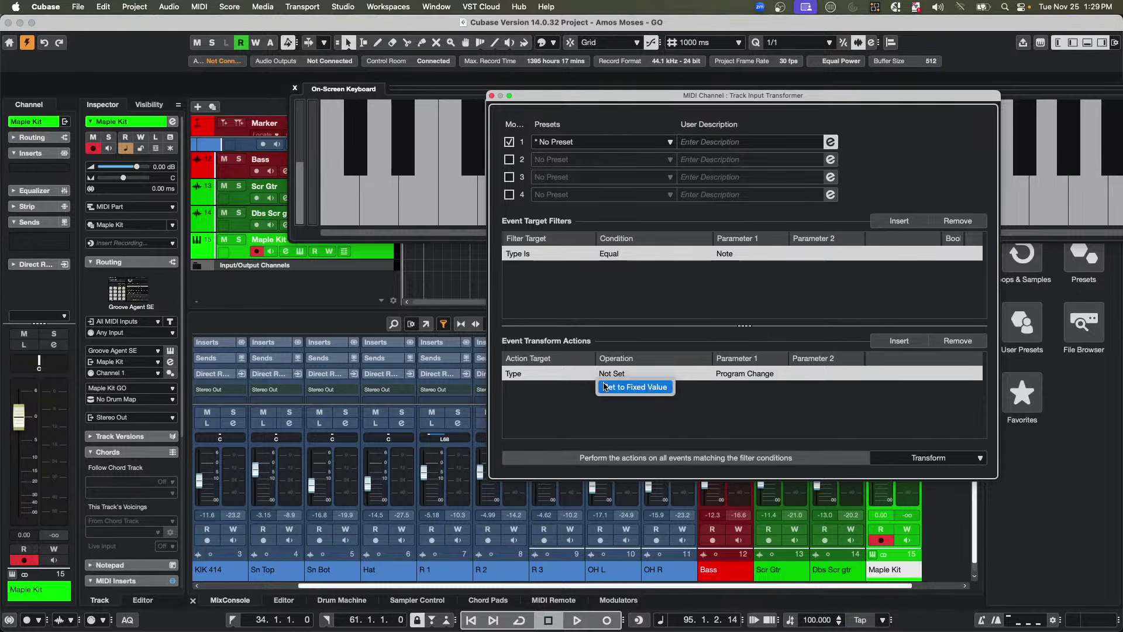
pyautogui.click(654, 388)
pyautogui.click(743, 377)
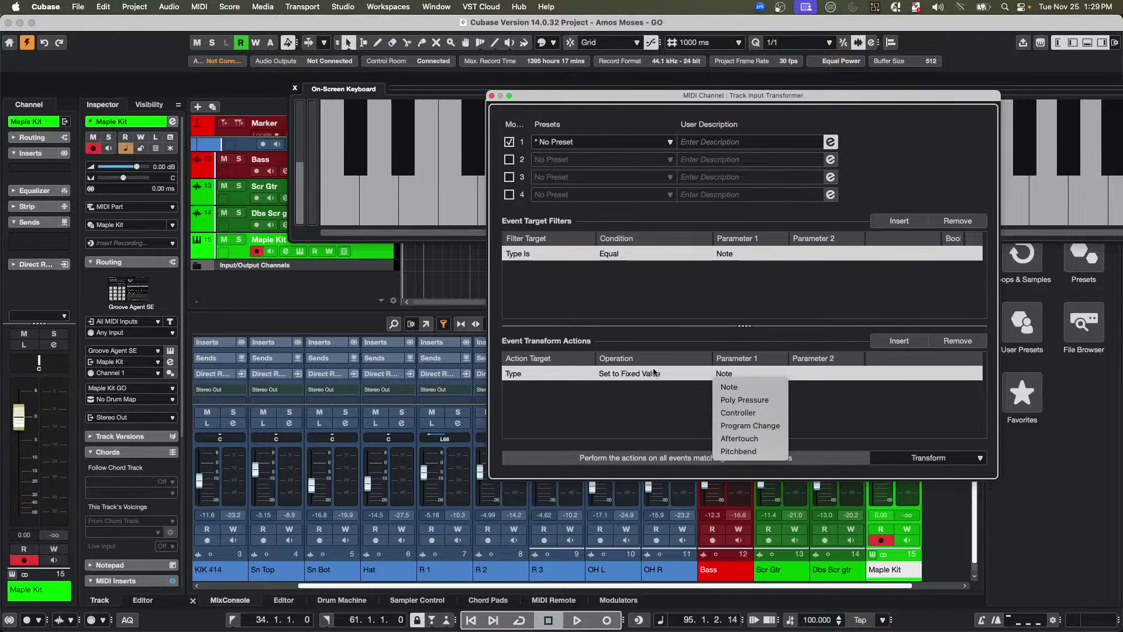
pyautogui.click(635, 375)
pyautogui.click(637, 377)
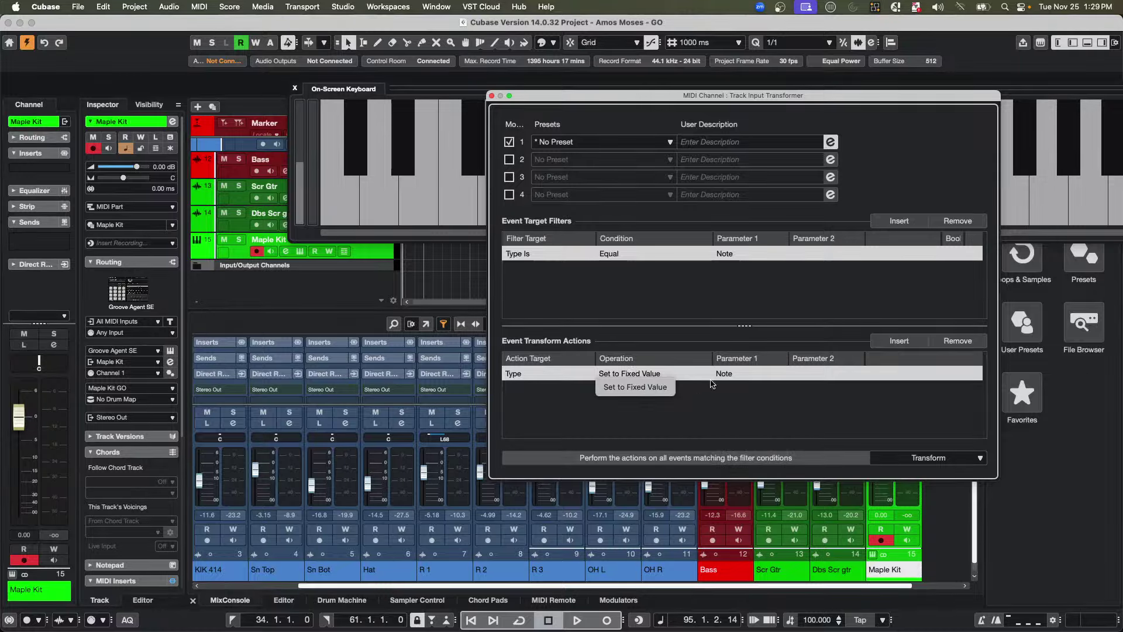
pyautogui.click(721, 374)
pyautogui.click(721, 374)
pyautogui.click(721, 375)
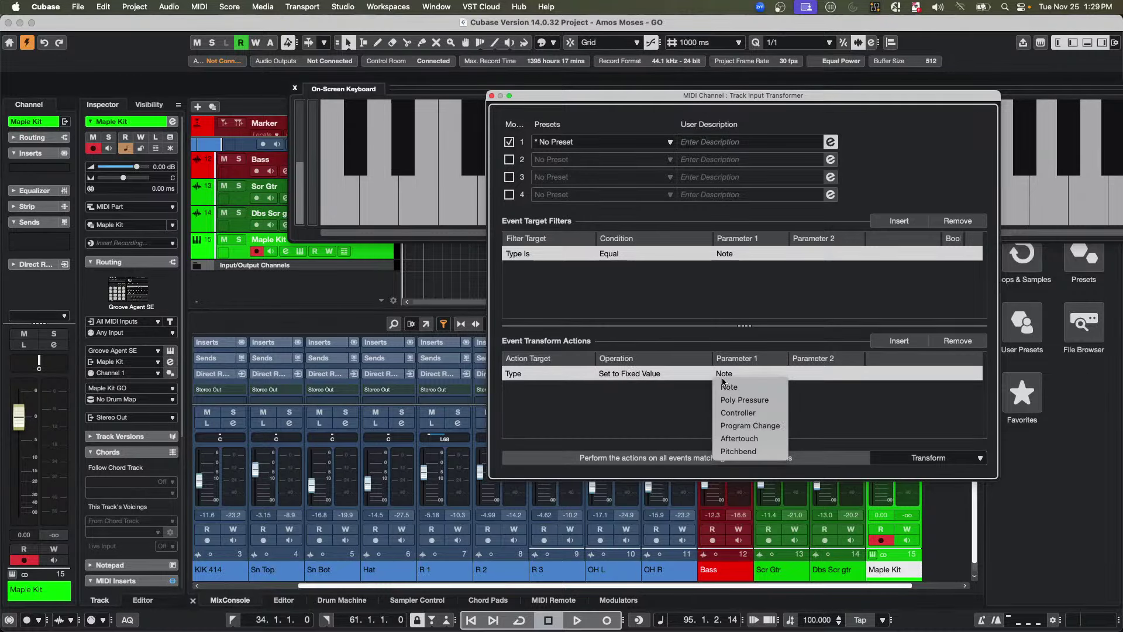
pyautogui.click(762, 426)
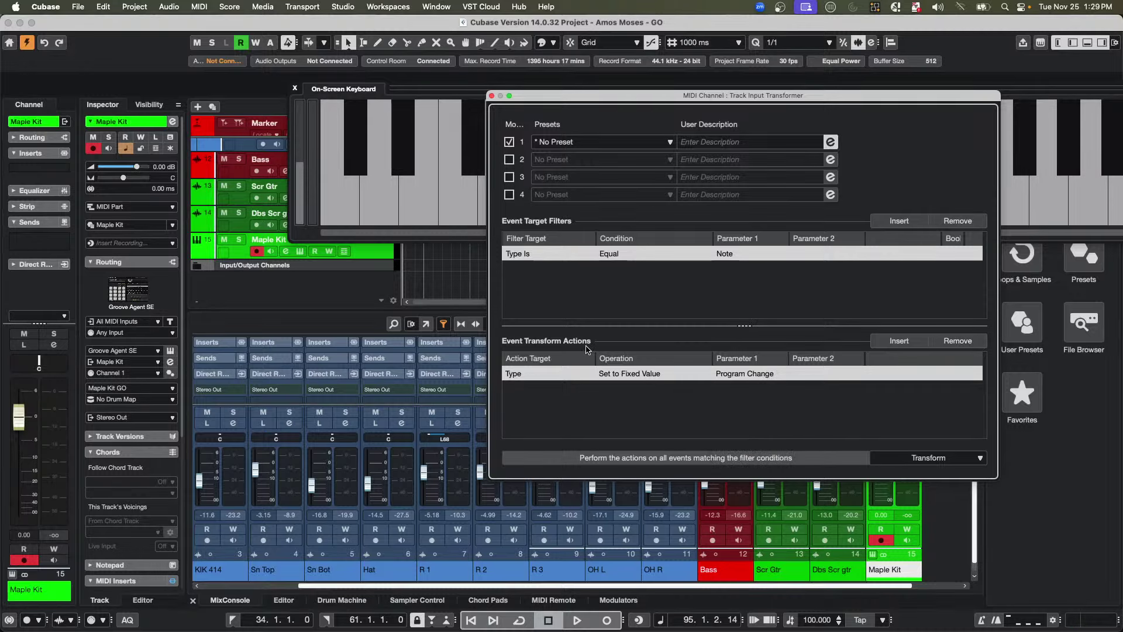
# - Play test notes on the on-screen keyboard, then close the Track Input Transformer
pyautogui.click(463, 200)
pyautogui.click(498, 202)
pyautogui.click(576, 202)
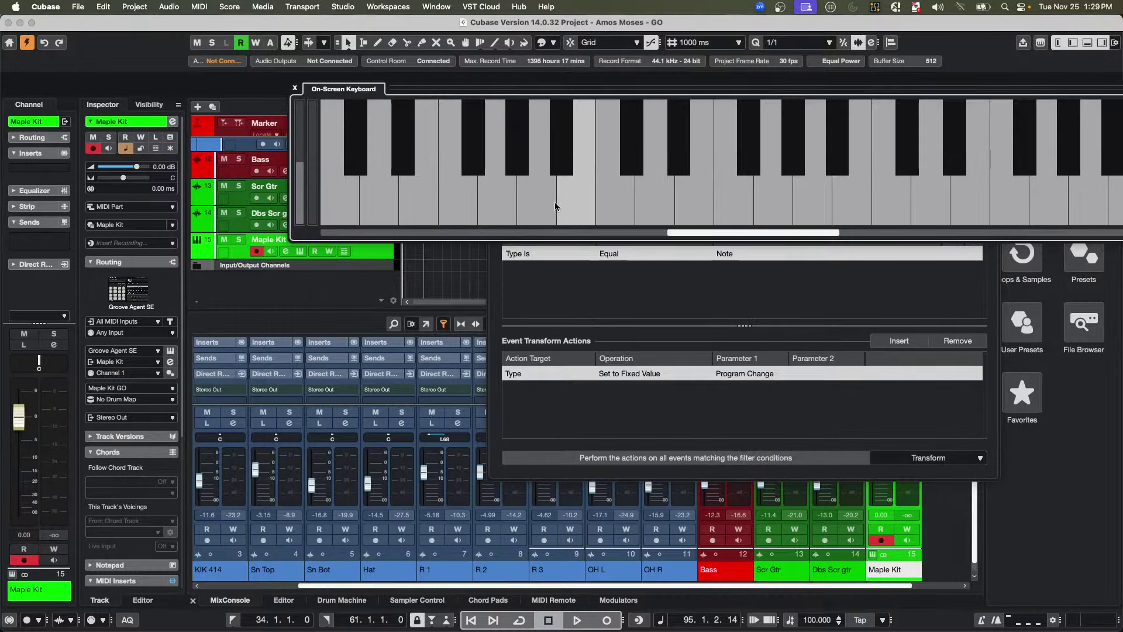
pyautogui.click(498, 202)
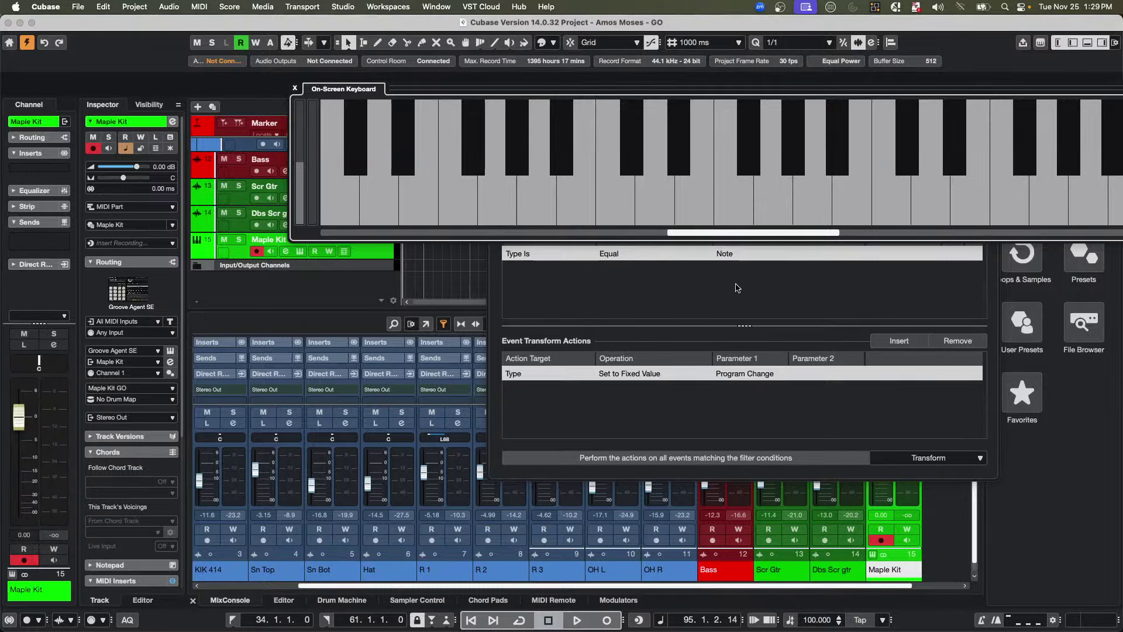
pyautogui.click(554, 296)
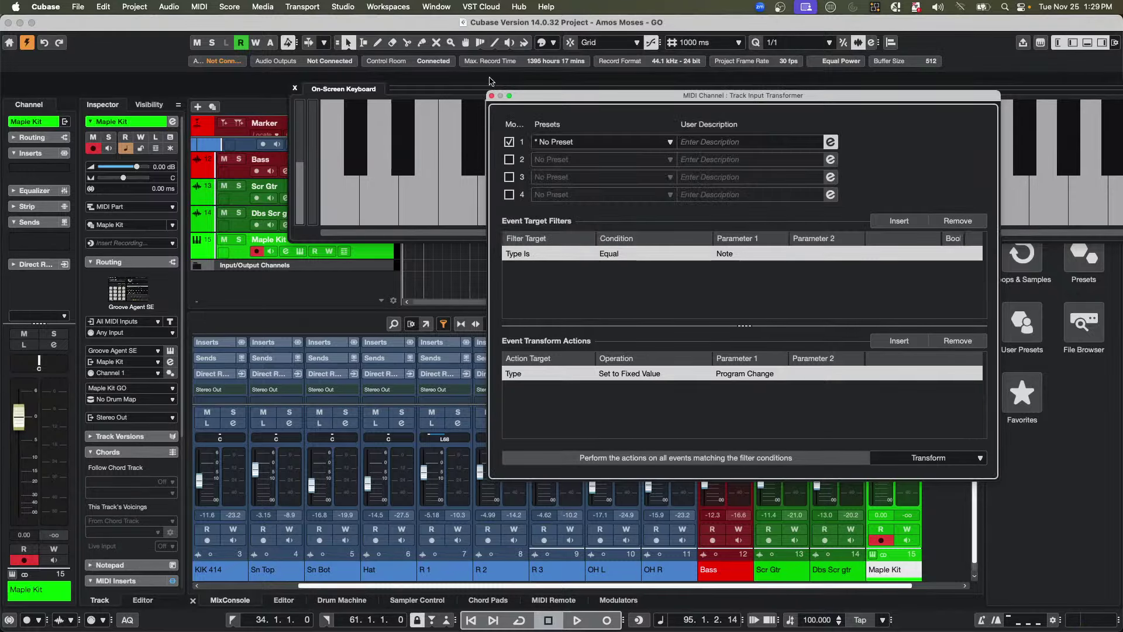
pyautogui.click(490, 99)
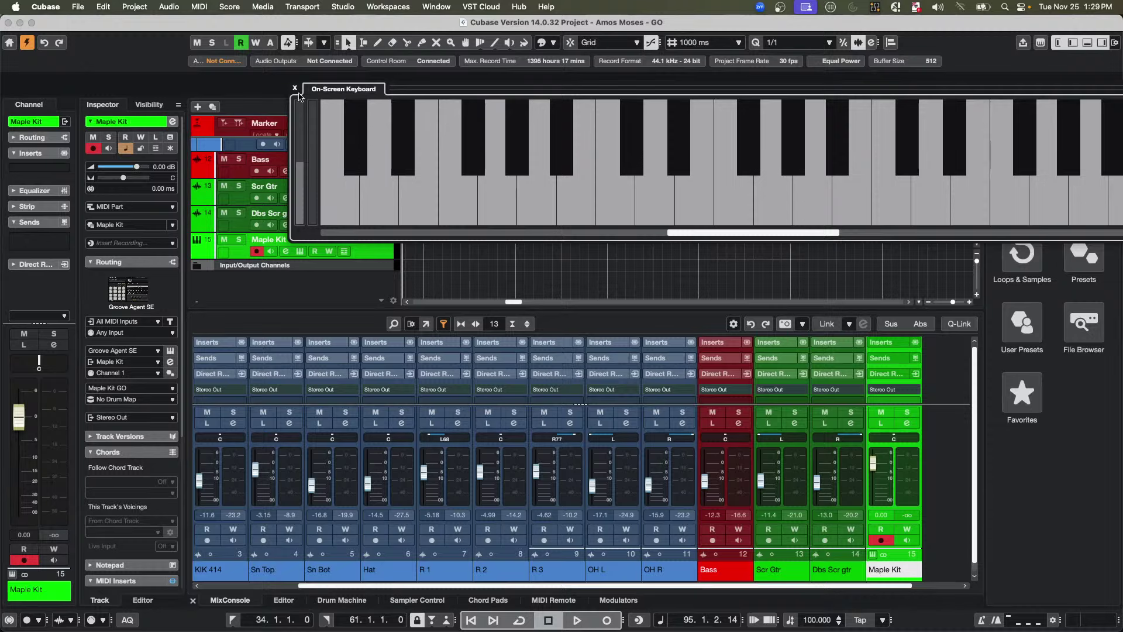
# - Close the On-Screen Keyboard and open the MIDI menu
pyautogui.click(296, 89)
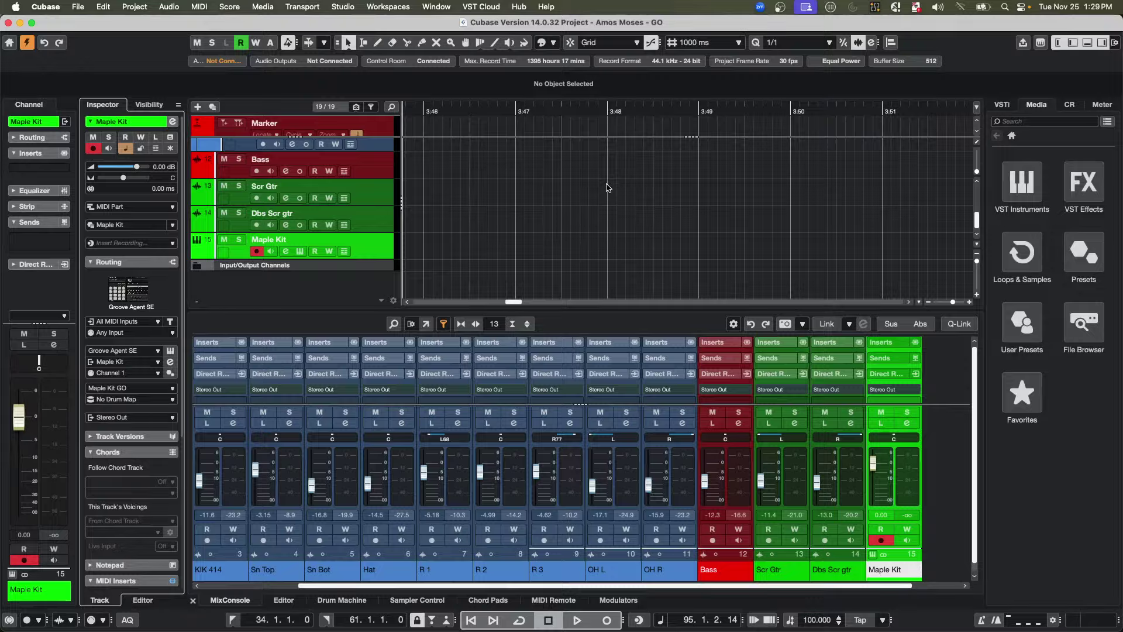
pyautogui.click(200, 5)
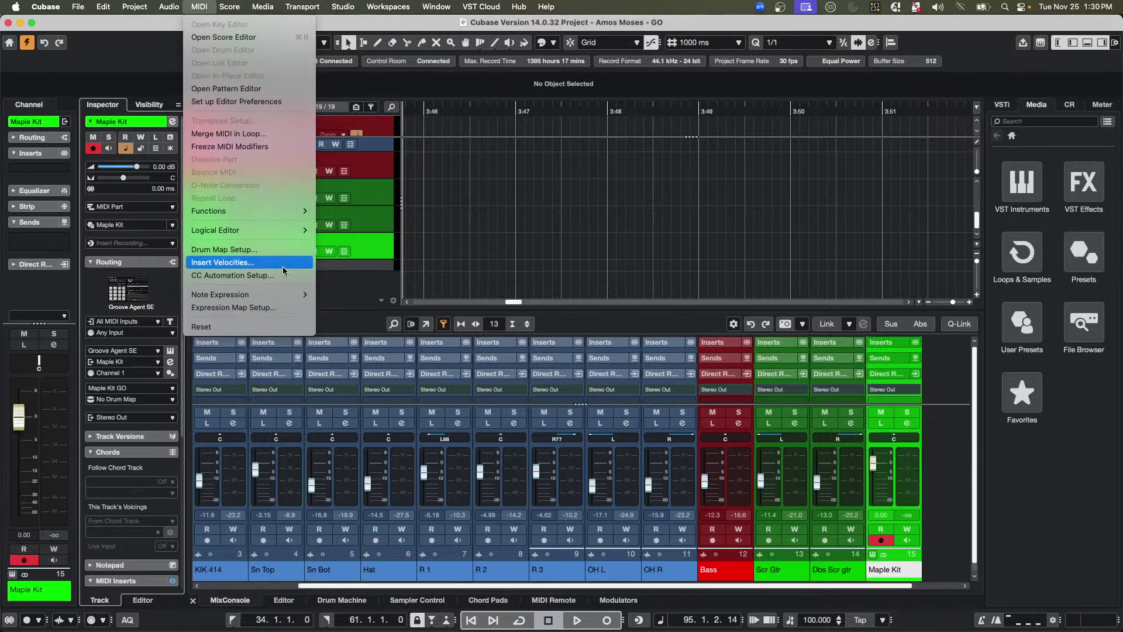
# - In Expression Map Setup, add a new expression map named 'Kontakt Guitar'
pyautogui.click(269, 308)
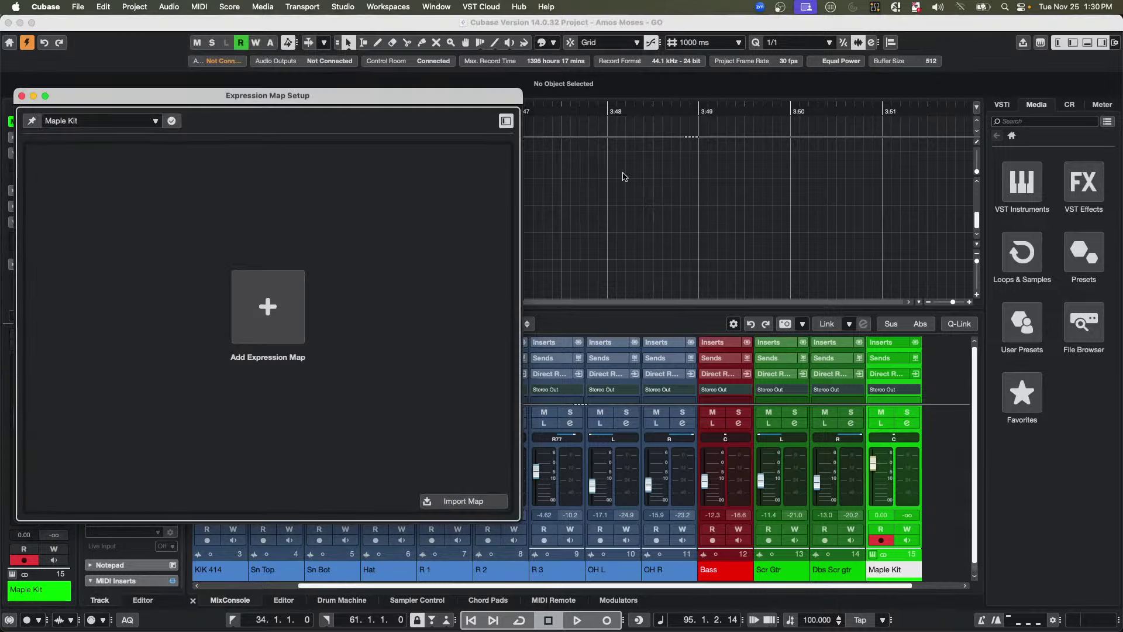
pyautogui.click(269, 308)
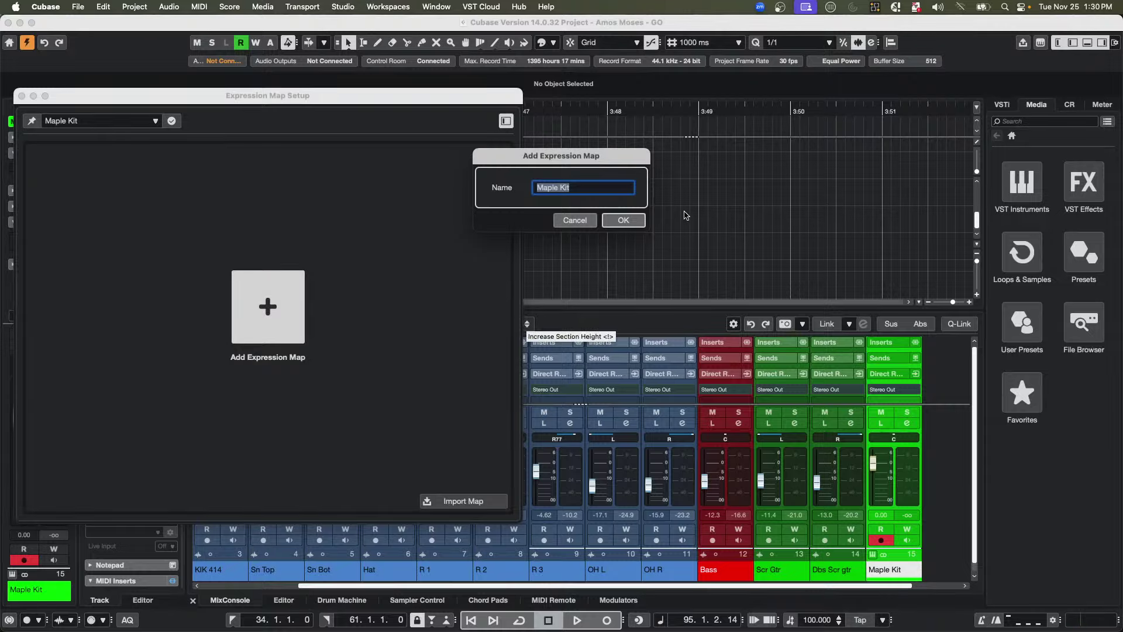
pyautogui.write('Kontakt Guitar')
pyautogui.press('Return')
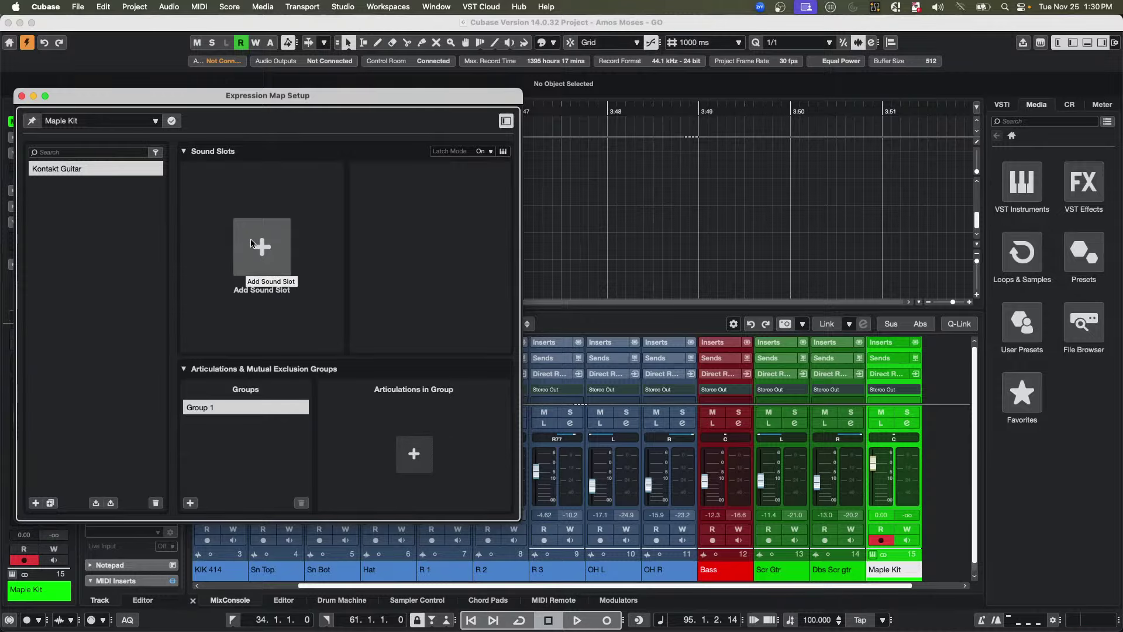
# - Add a Slide With Suppleness (Salzedo) sound slot to the map
pyautogui.click(253, 243)
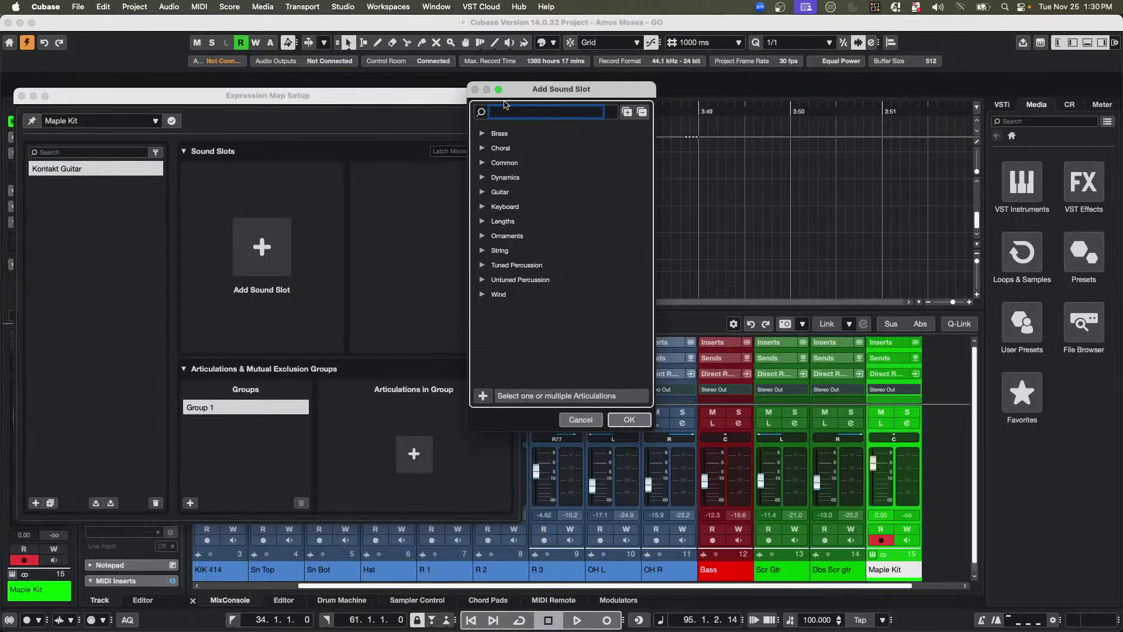
pyautogui.write('slide')
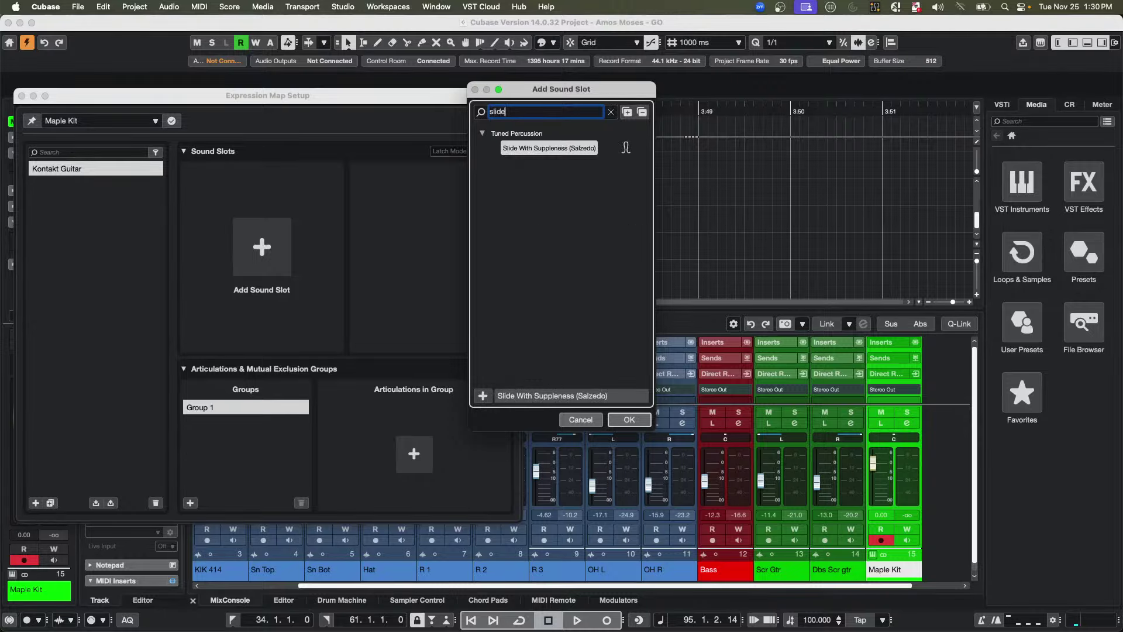
pyautogui.click(535, 149)
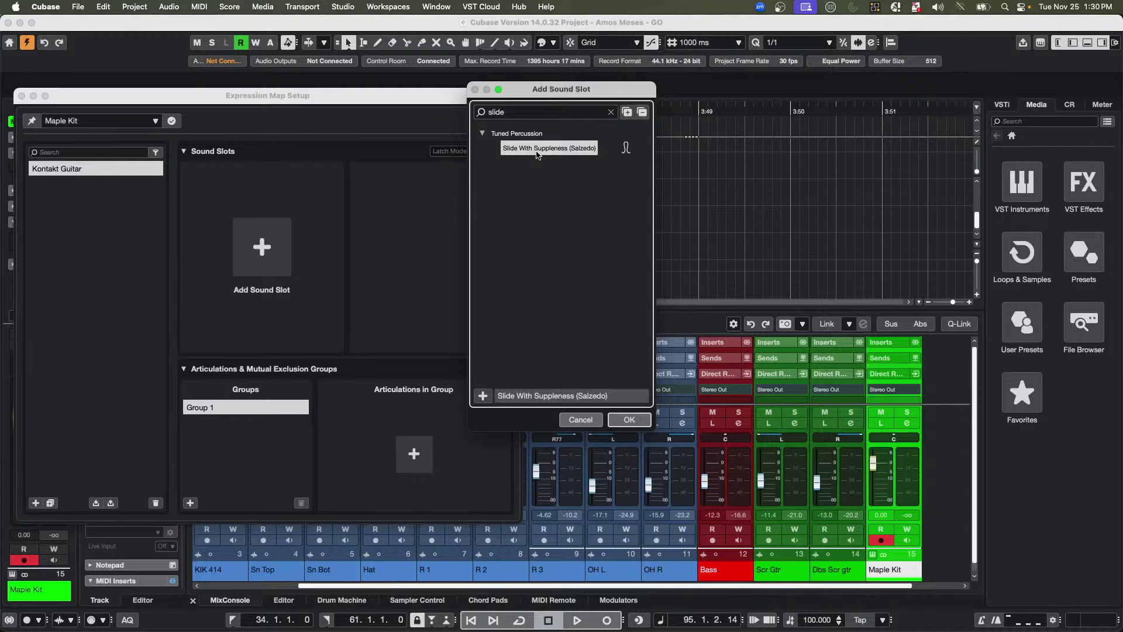
pyautogui.click(629, 419)
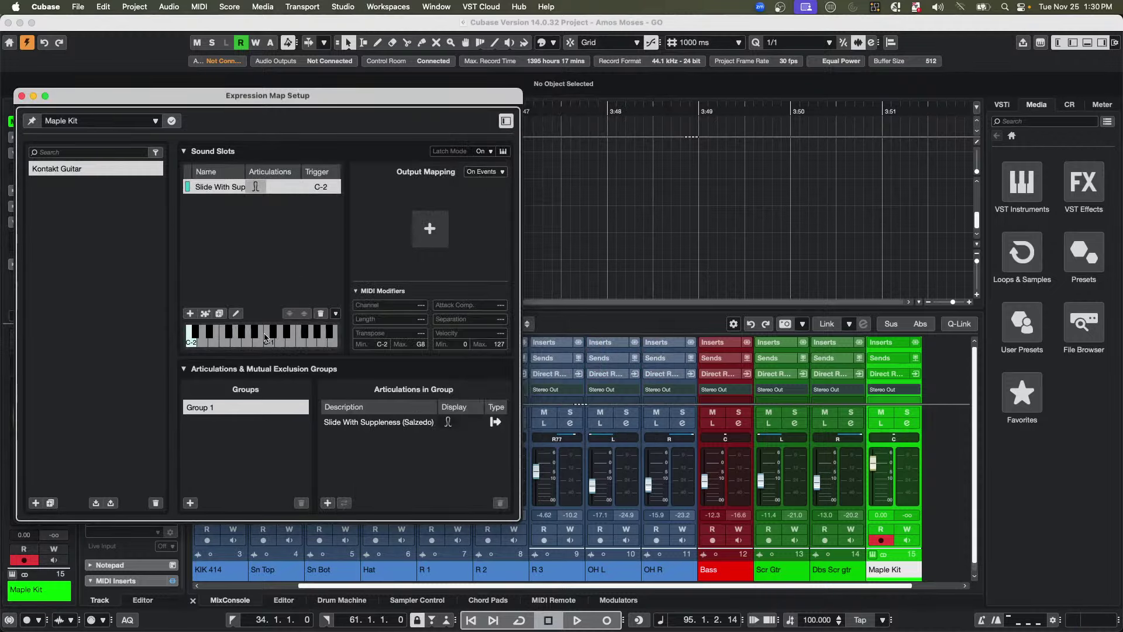
# - Add Harmonic (o) as a second sound slot
pyautogui.click(190, 313)
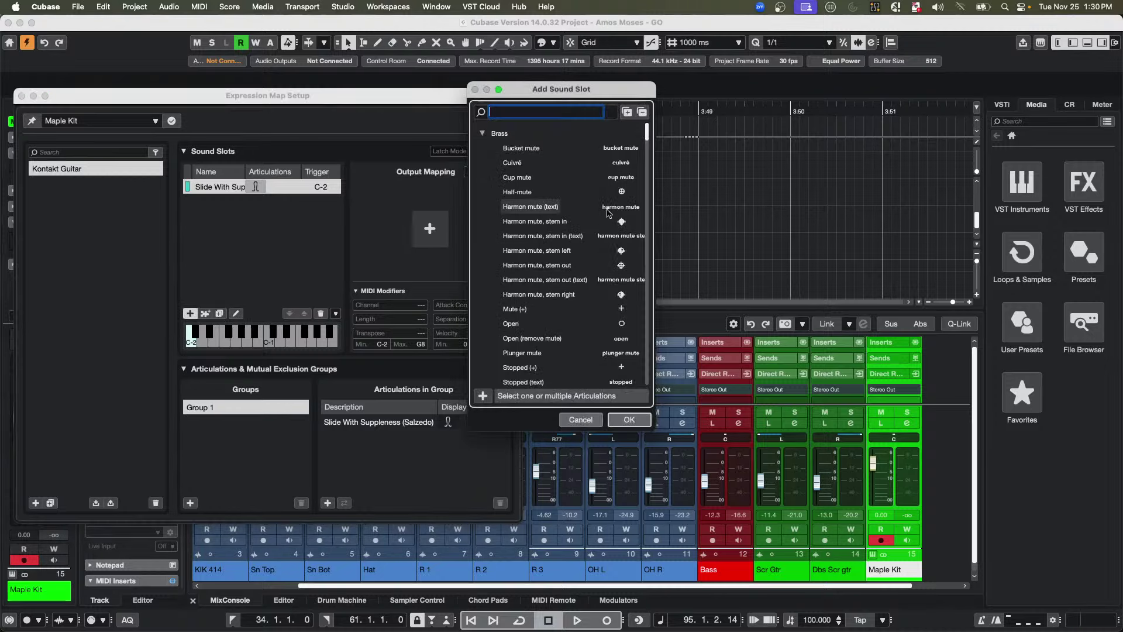
pyautogui.write('harm')
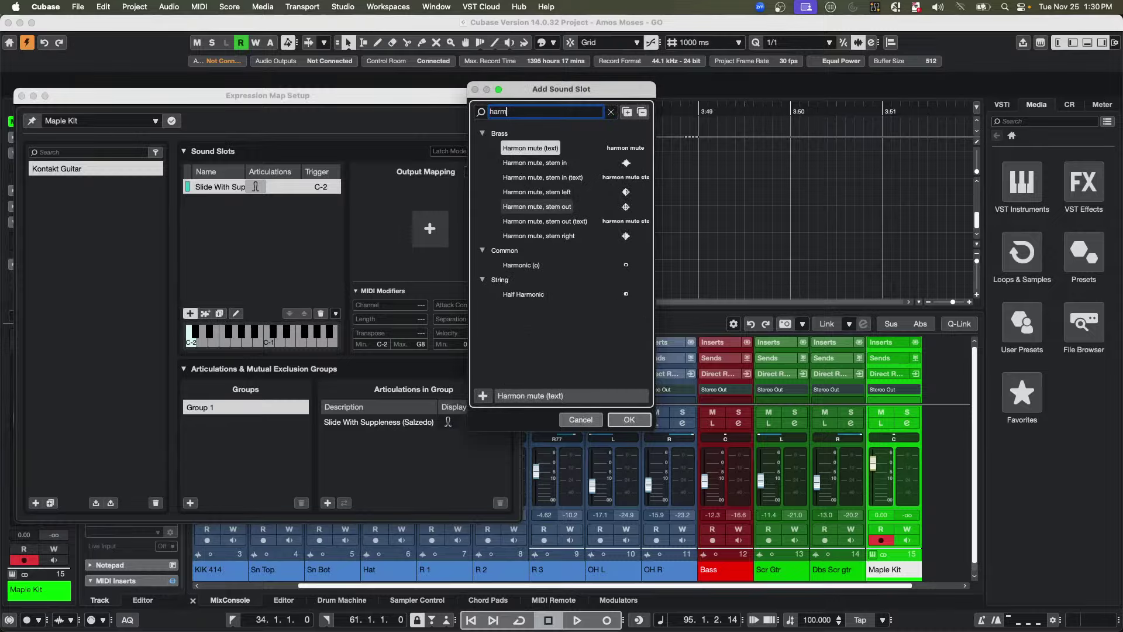
pyautogui.write('onic')
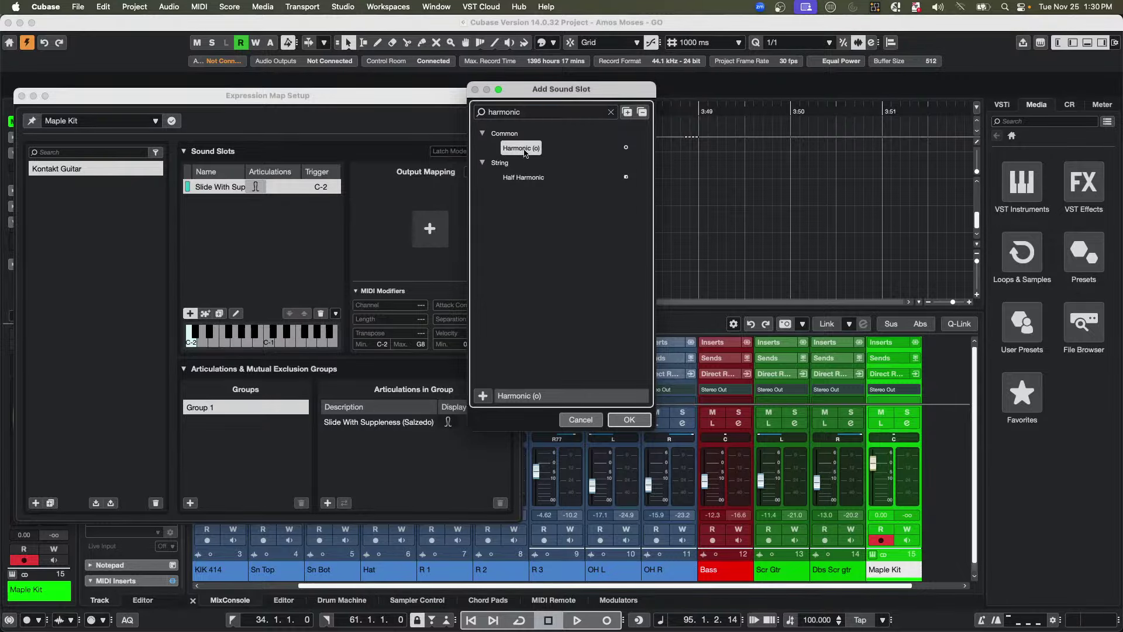
pyautogui.click(632, 421)
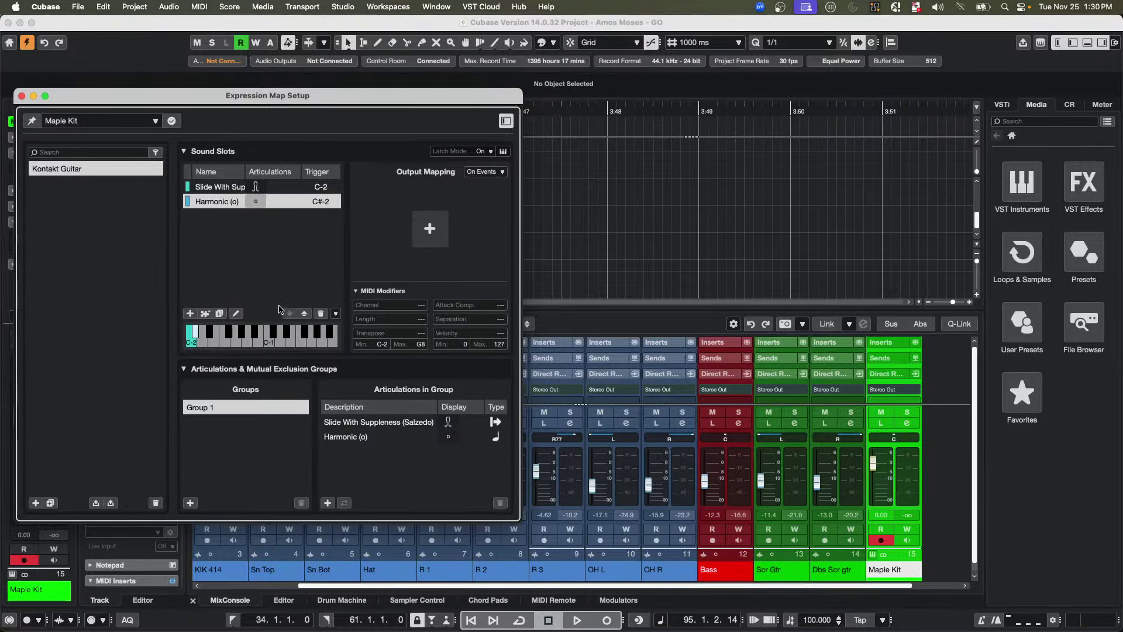
# - Check that the slide slot's trigger note stays at C-2, then close Expression Map Setup
pyautogui.click(328, 187)
pyautogui.click(328, 187)
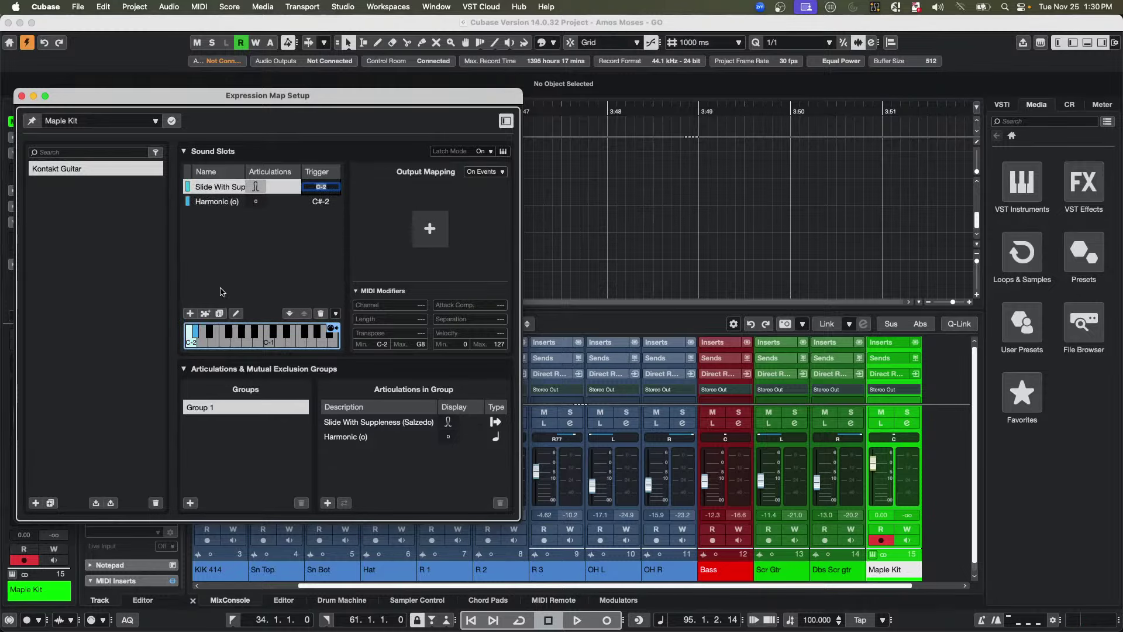
pyautogui.click(205, 347)
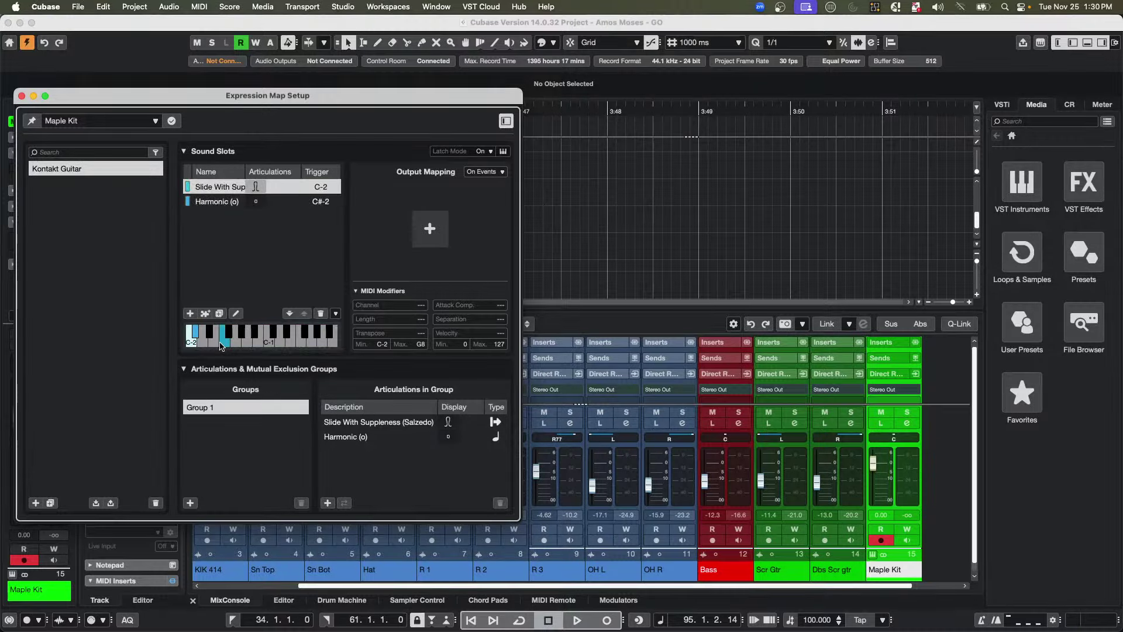
pyautogui.click(331, 188)
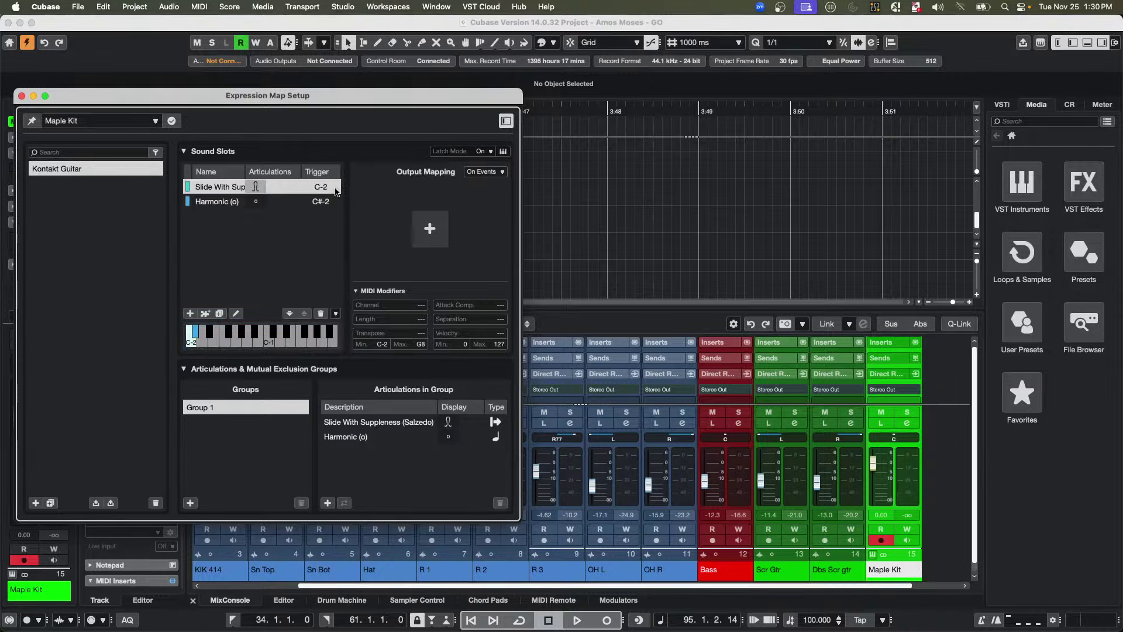
pyautogui.click(273, 332)
pyautogui.click(326, 188)
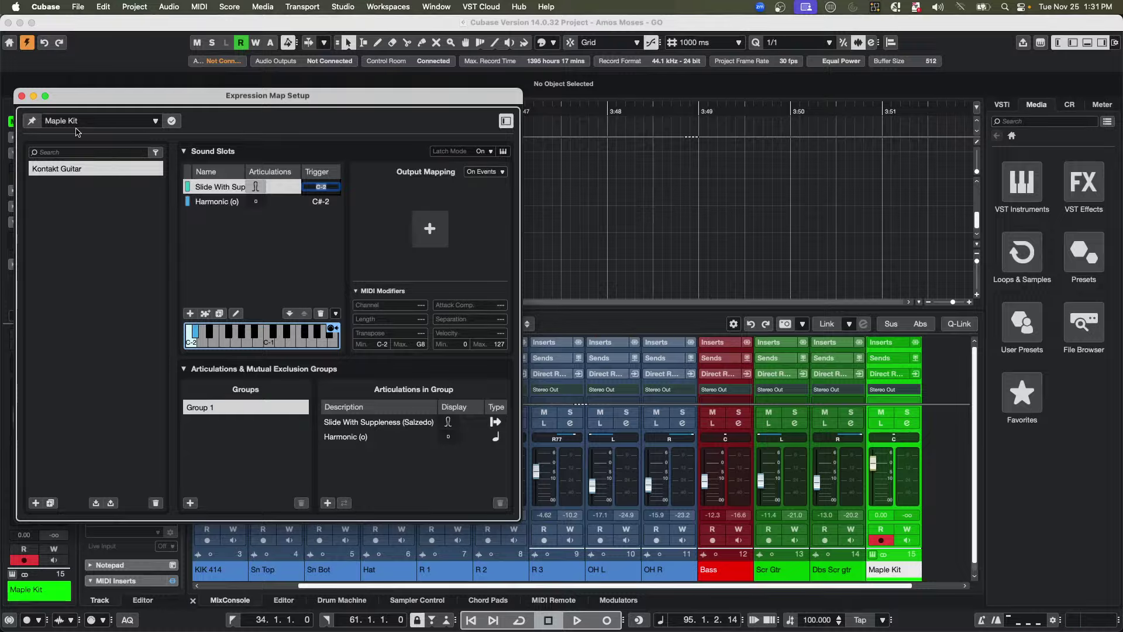
pyautogui.click(22, 96)
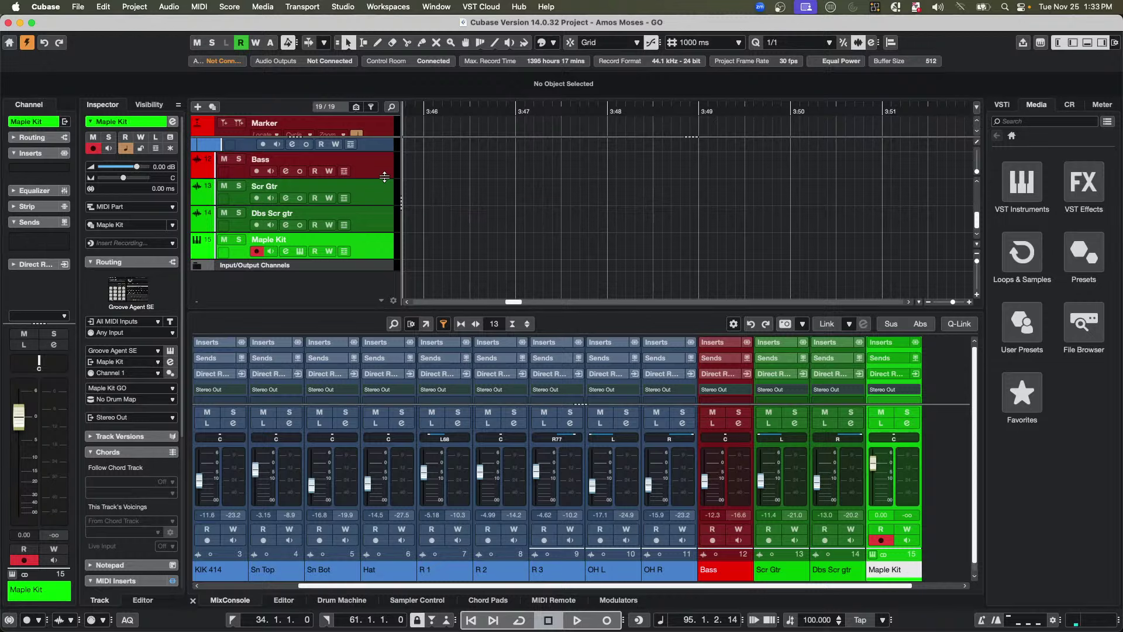
# - Open the MediaBay and show all presets in the VST Sound location
pyautogui.click(264, 7)
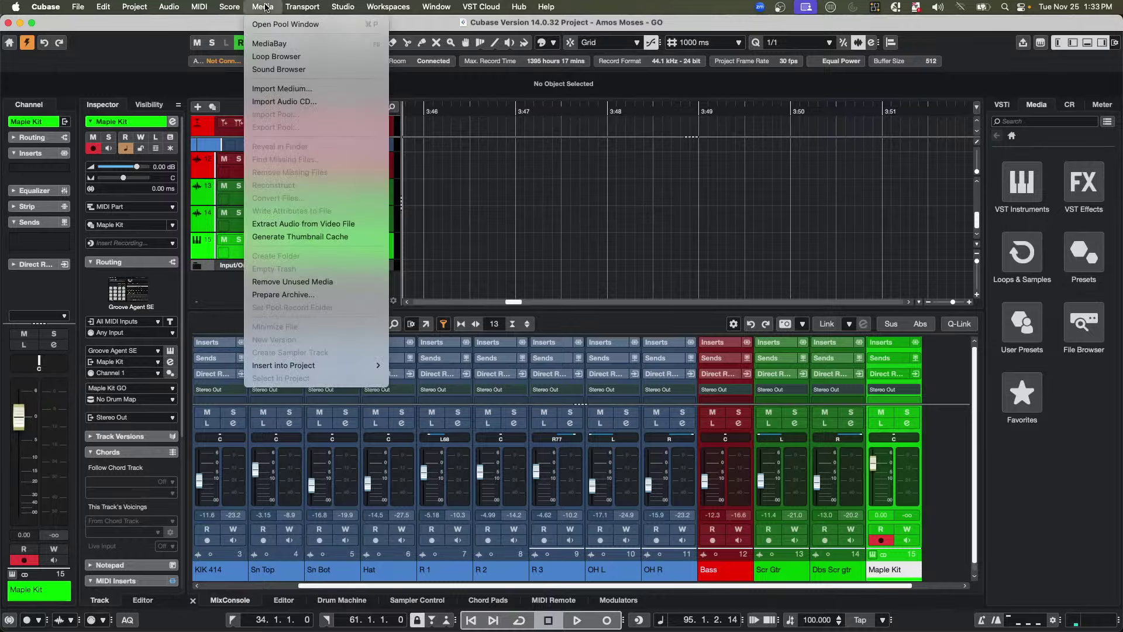
pyautogui.click(312, 44)
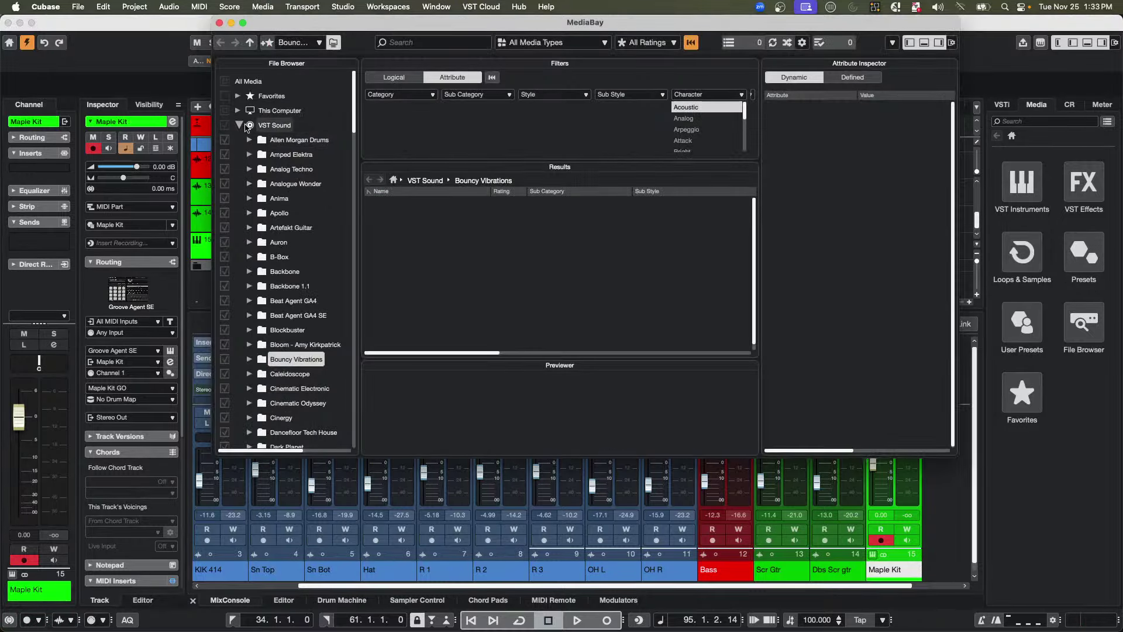
pyautogui.click(240, 126)
pyautogui.click(240, 125)
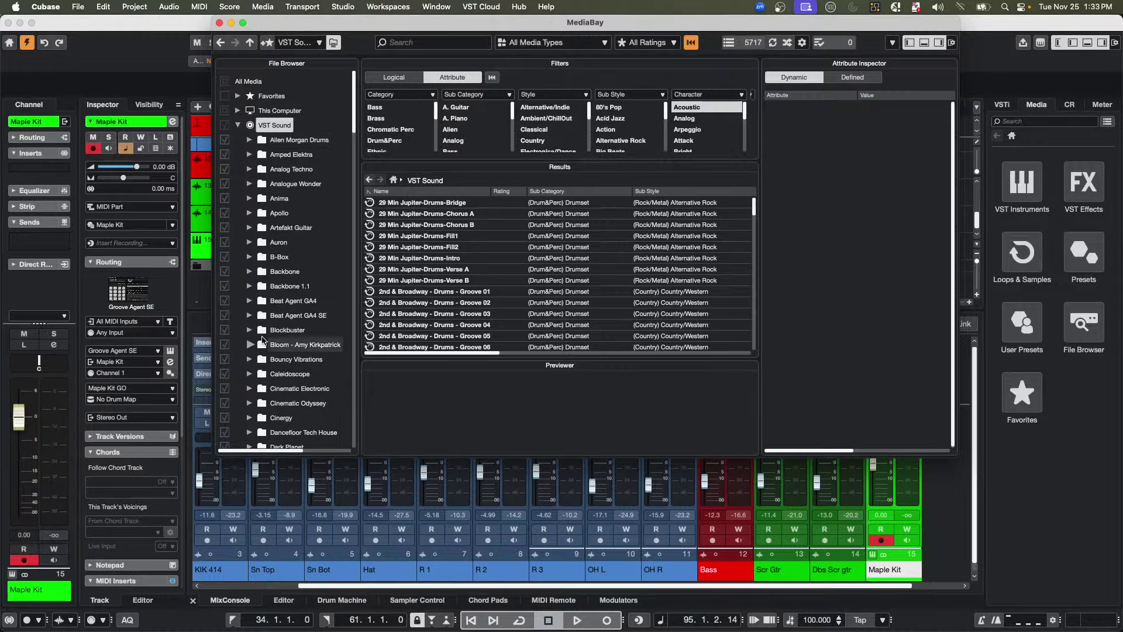
# - Select the Jazz Essentials folder and rescan it on disk to list its drumset presets
pyautogui.scroll(-10, 261, 324)
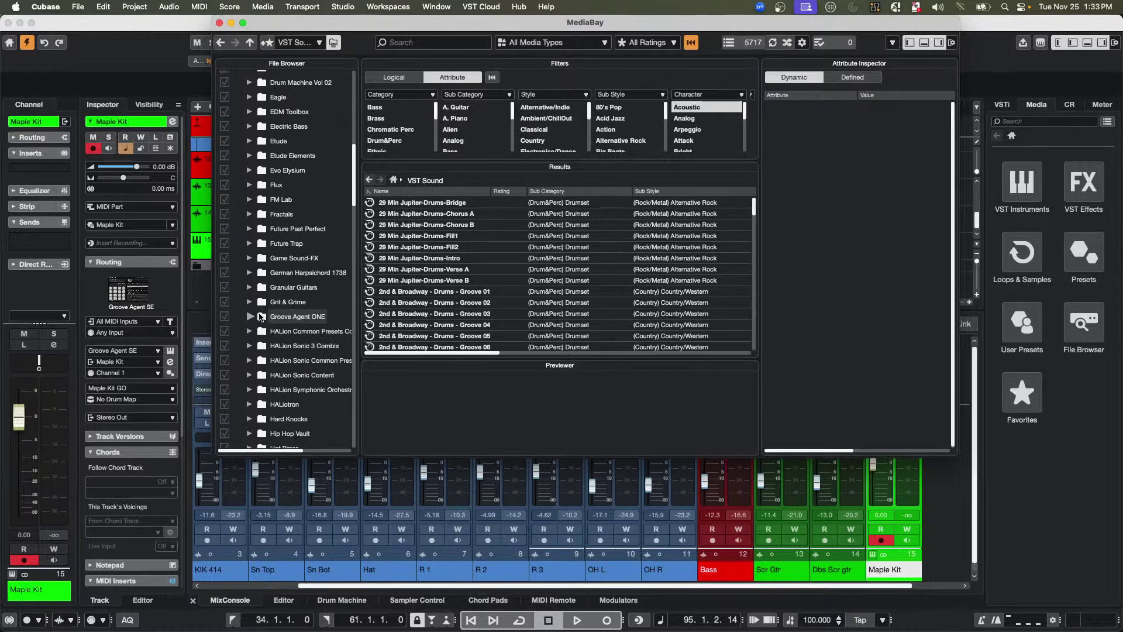
pyautogui.scroll(-8, 260, 317)
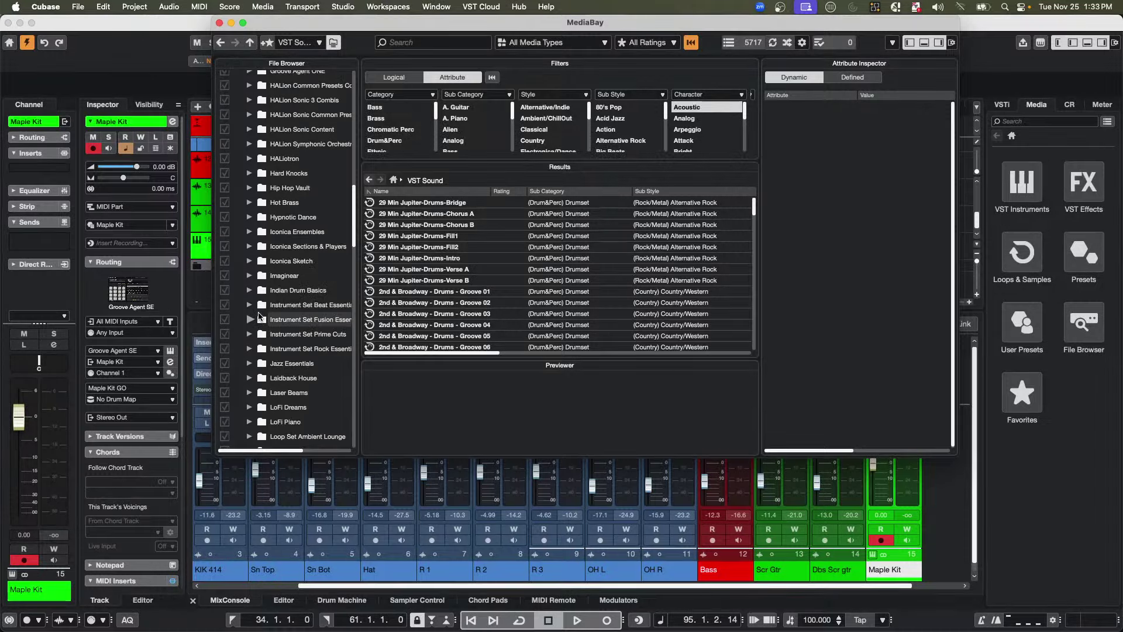
pyautogui.click(291, 364)
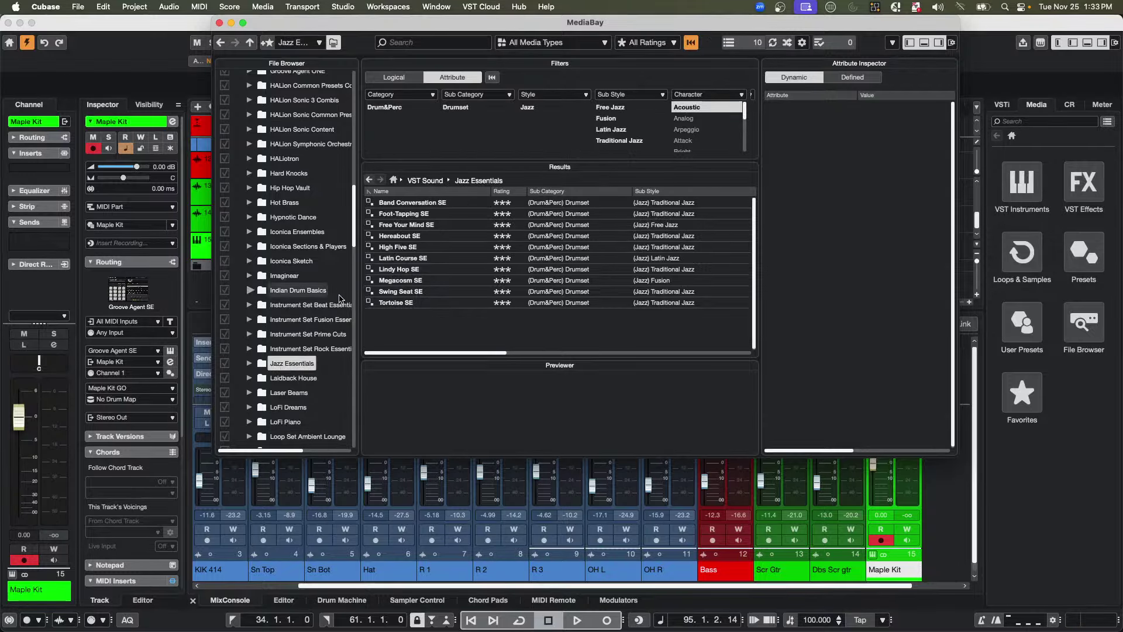
pyautogui.rightClick(282, 366)
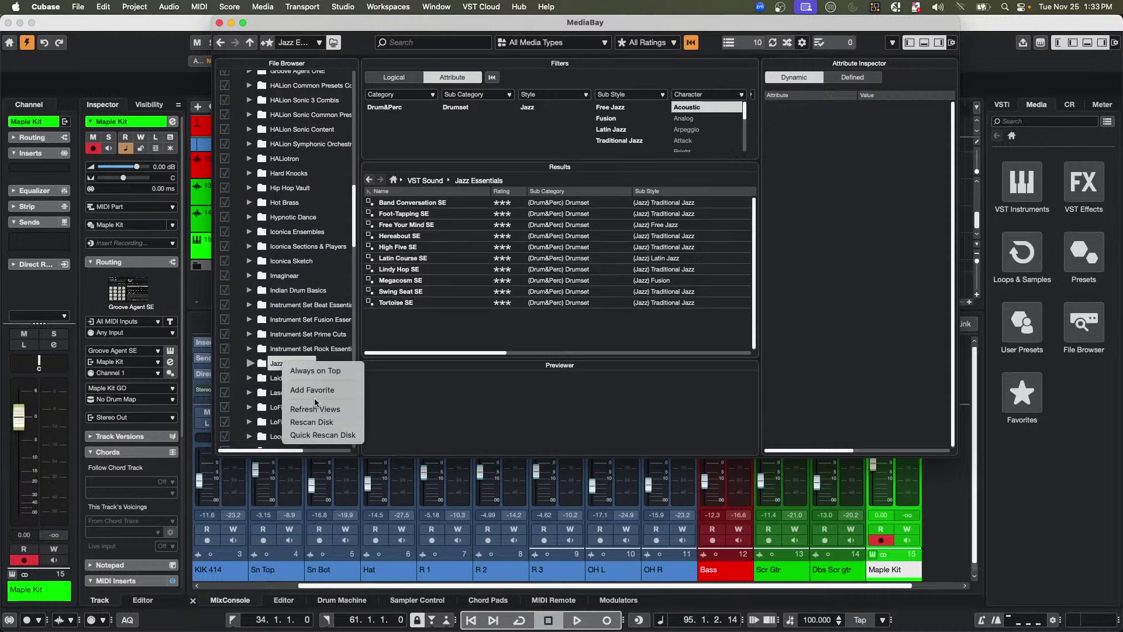
pyautogui.click(329, 423)
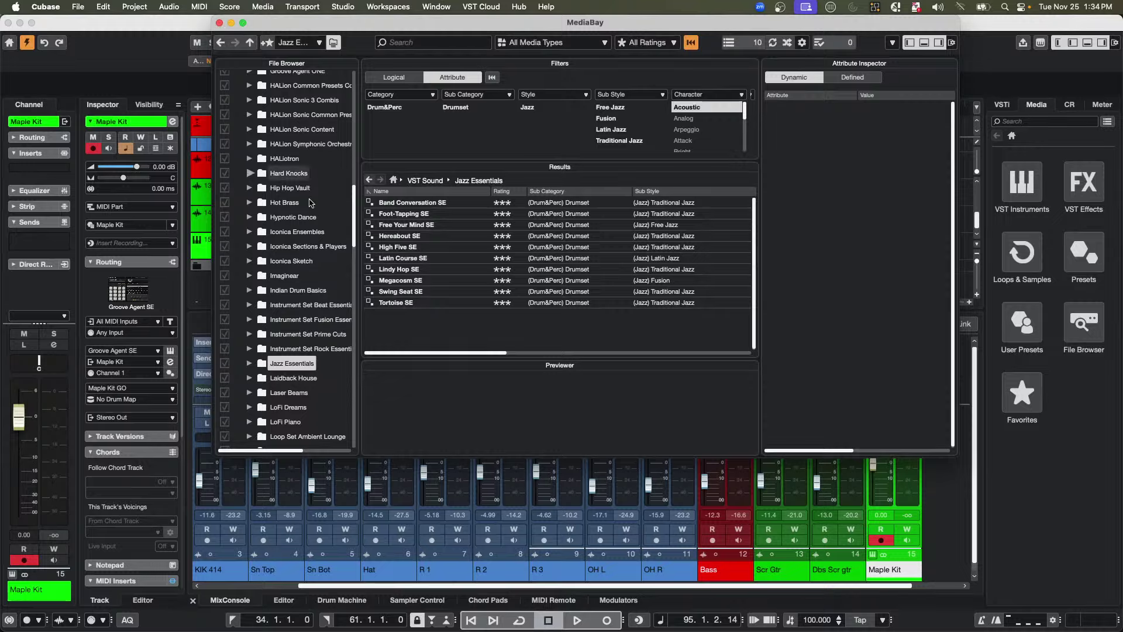
pyautogui.scroll(15, 321, 238)
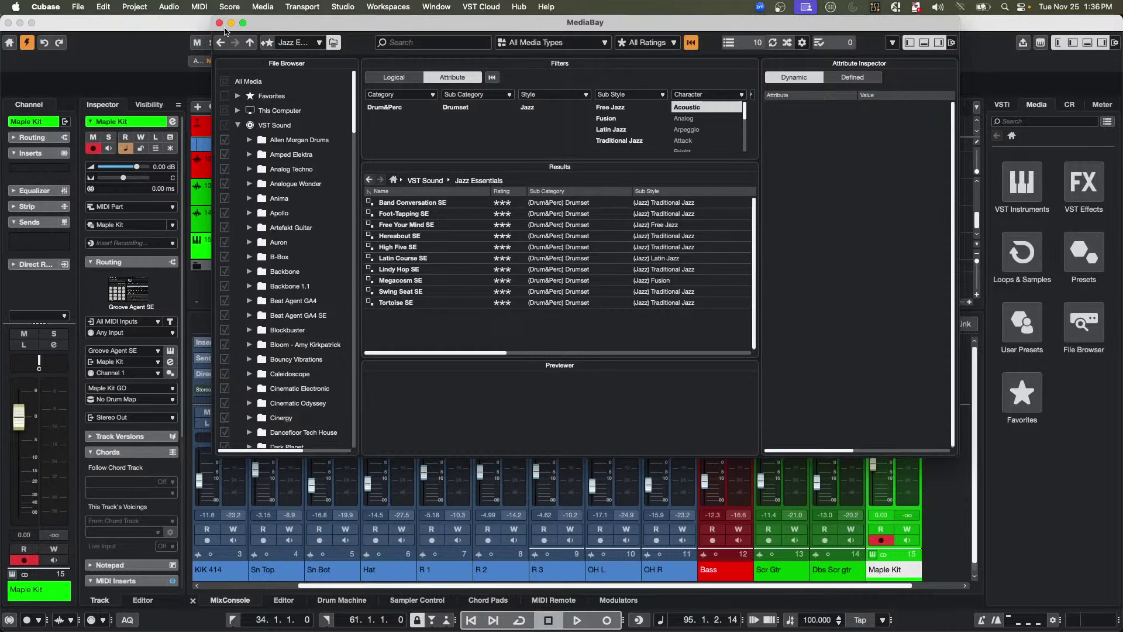
# - Close the MediaBay, select the Scr Gtr track and scroll the project back to bar 1
pyautogui.click(220, 23)
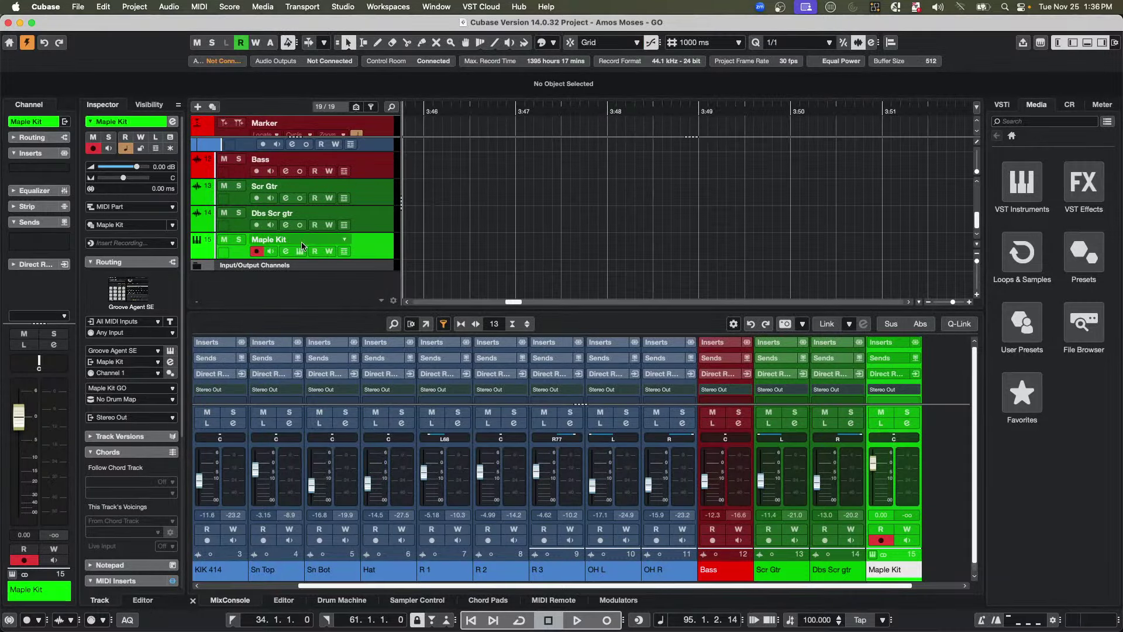
pyautogui.click(372, 194)
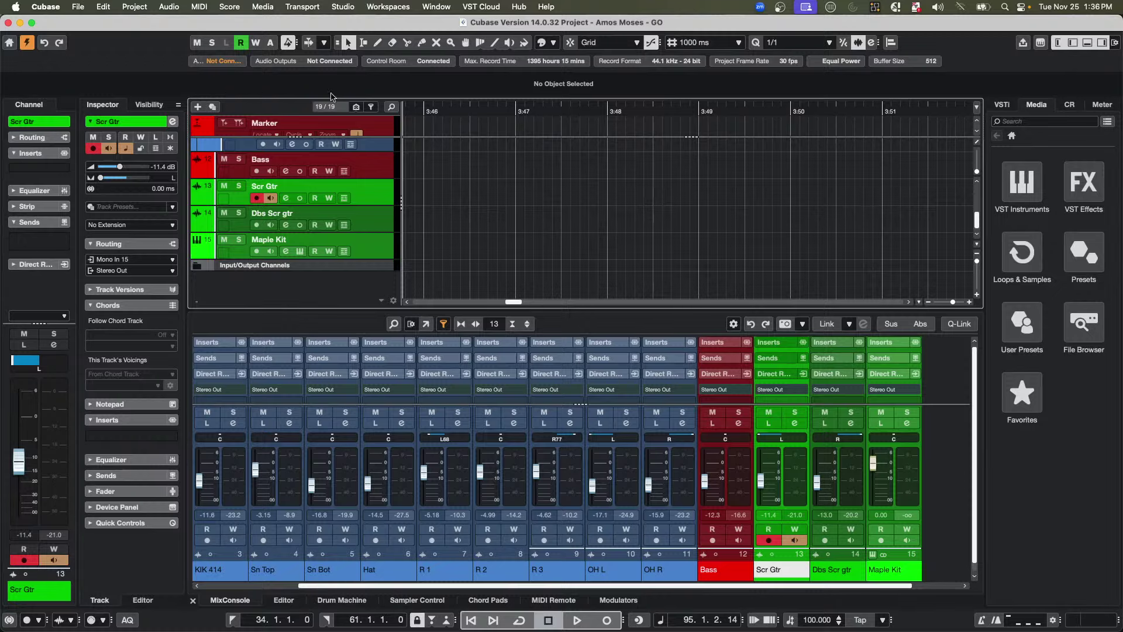
pyautogui.moveTo(432, 108); pyautogui.dragTo(31, 79)
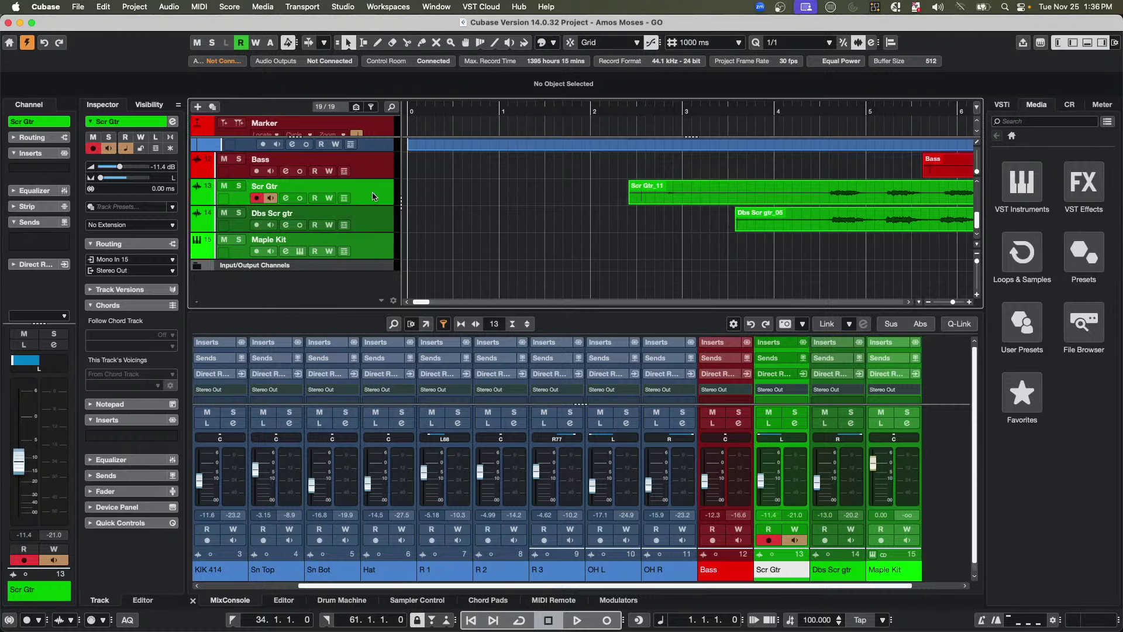
pyautogui.click(103, 7)
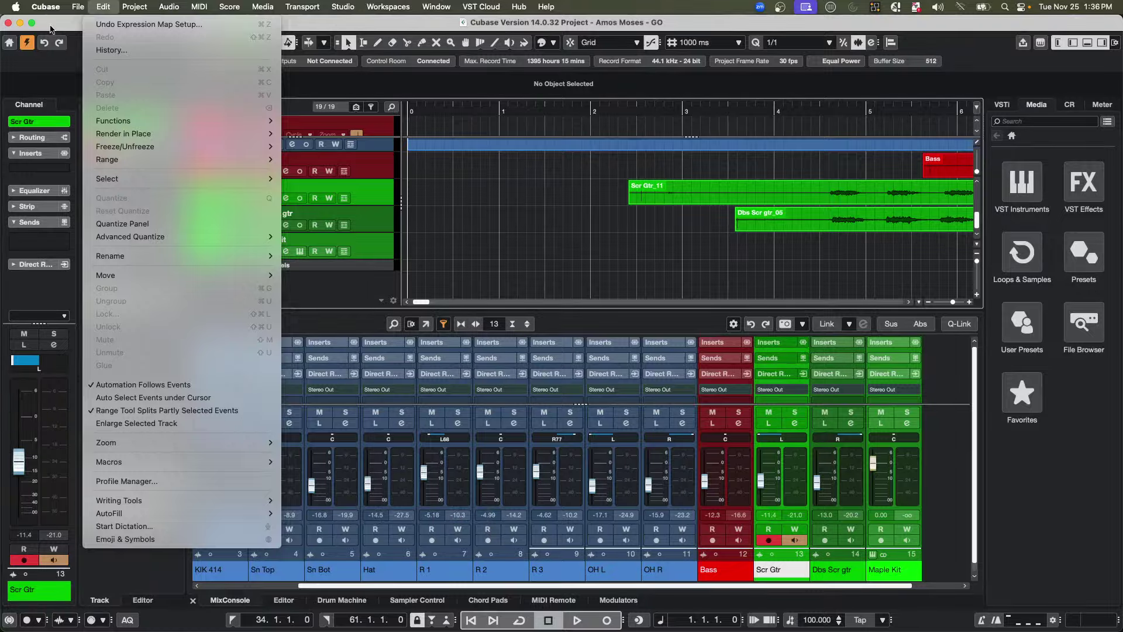
pyautogui.moveTo(45, 8)
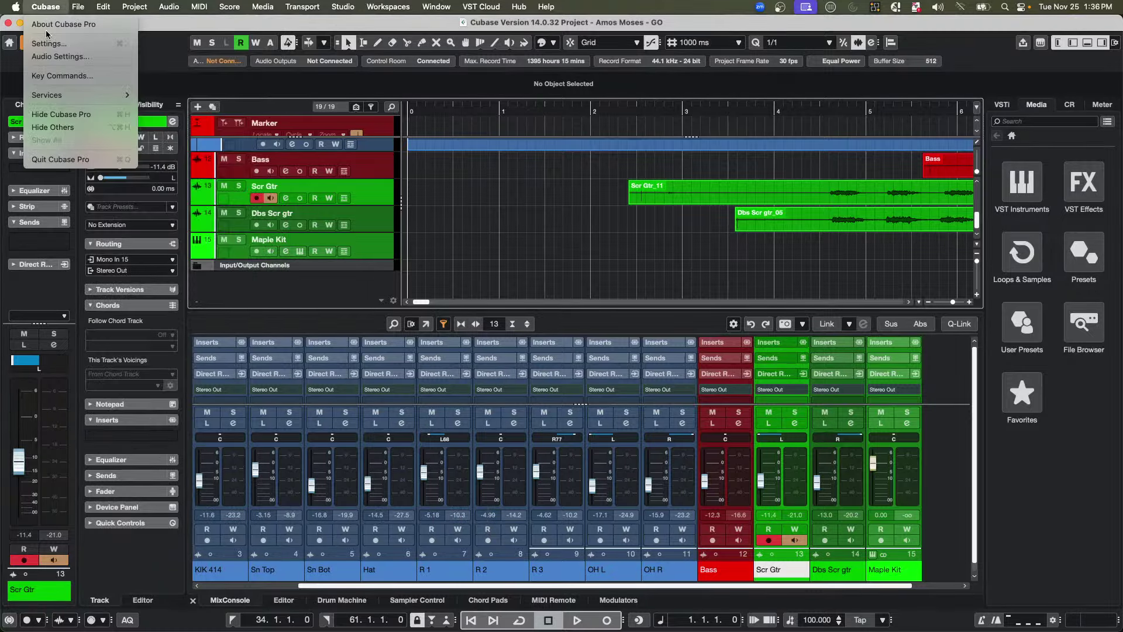
# - In Key Commands, create New Macro 01 and start naming it 'Duplicate renam'
pyautogui.click(60, 77)
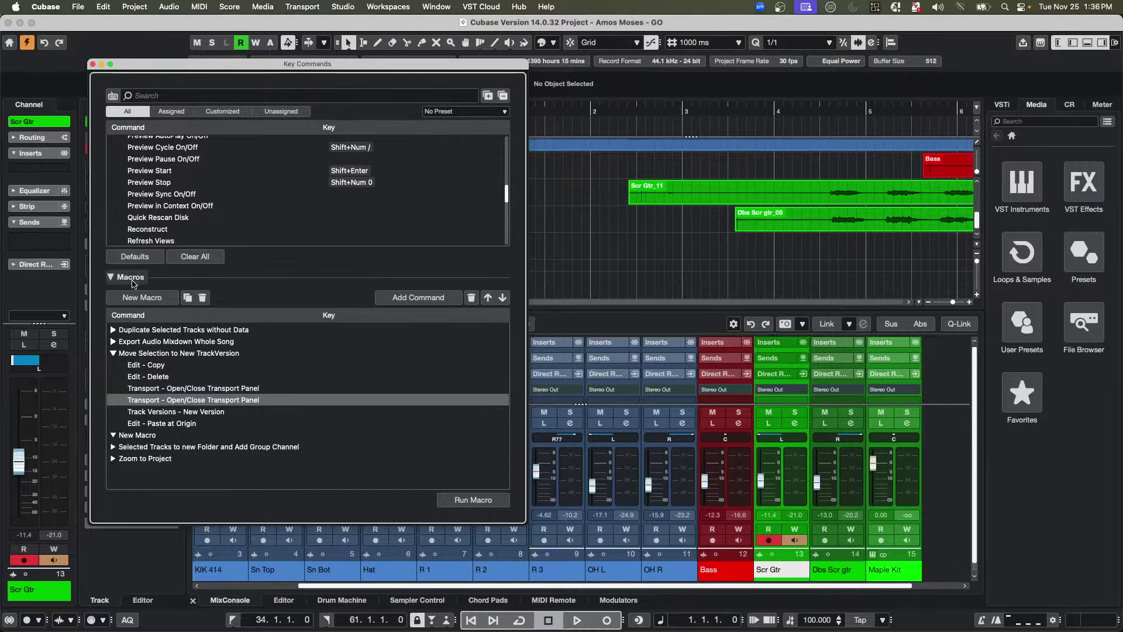
pyautogui.click(145, 299)
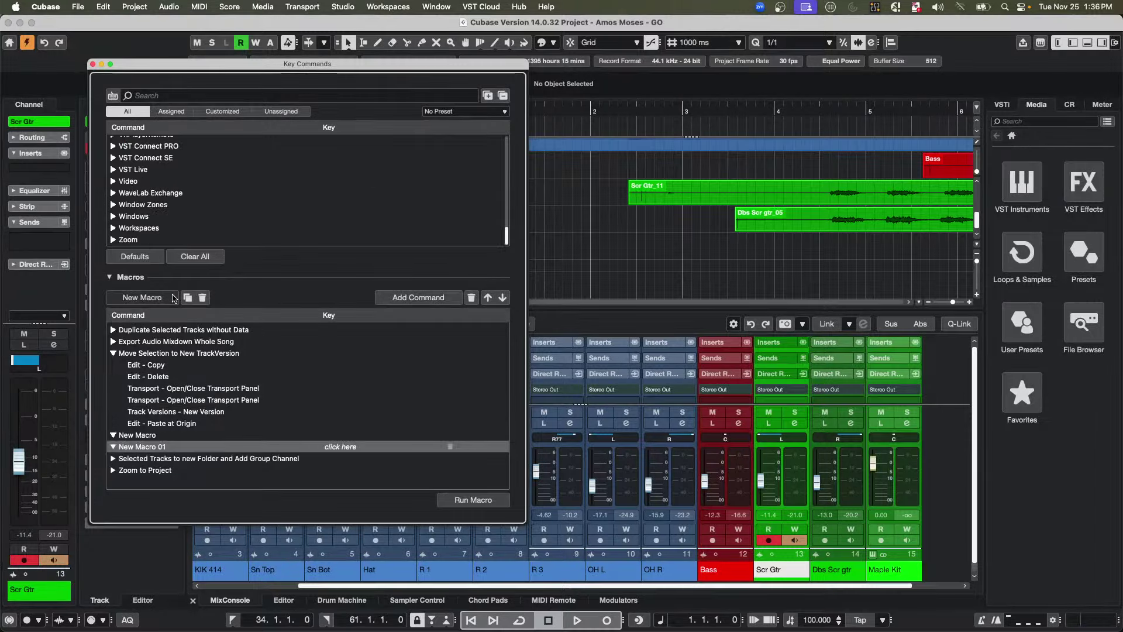
pyautogui.click(171, 448)
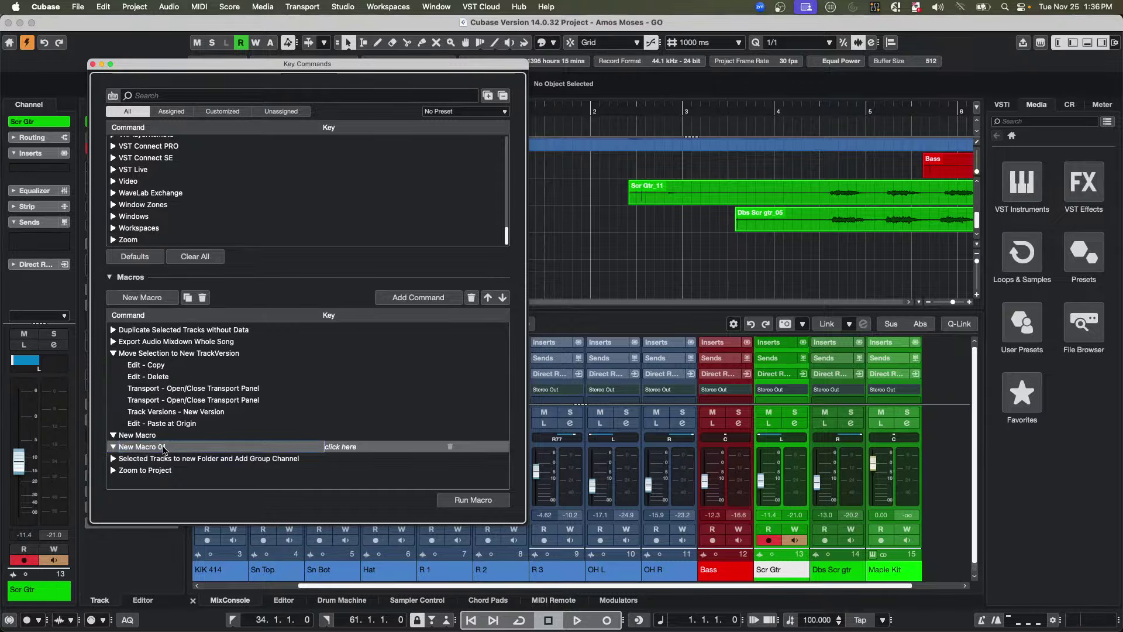
pyautogui.doubleClick(170, 445)
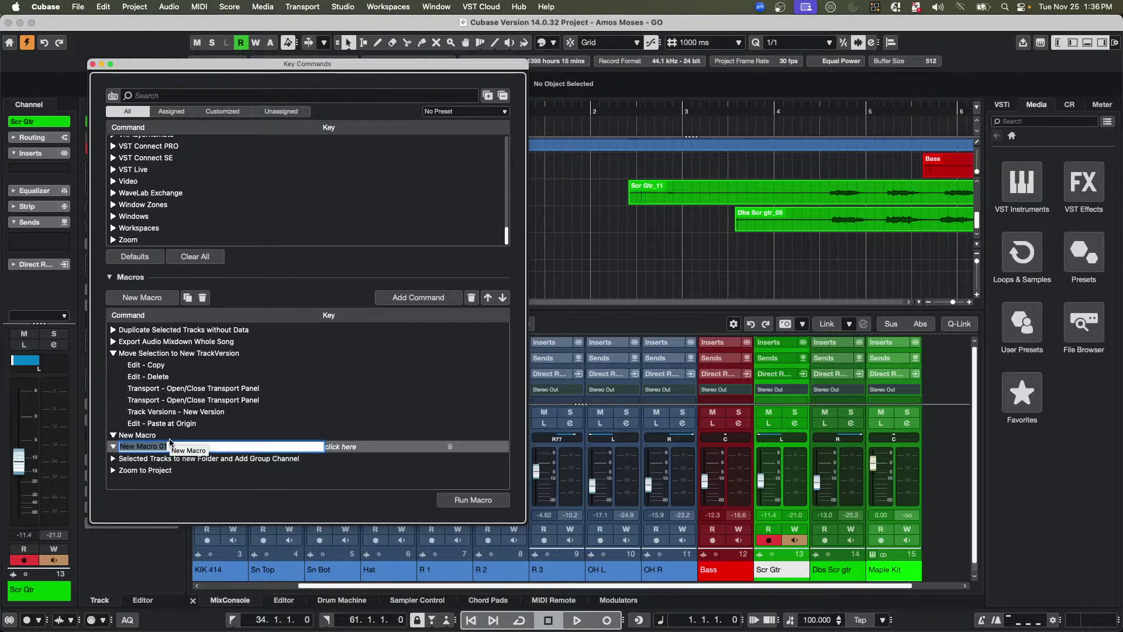
pyautogui.write('Duo')
pyautogui.press('BackSpace')
pyautogui.write('plicate rename')
pyautogui.click(151, 95)
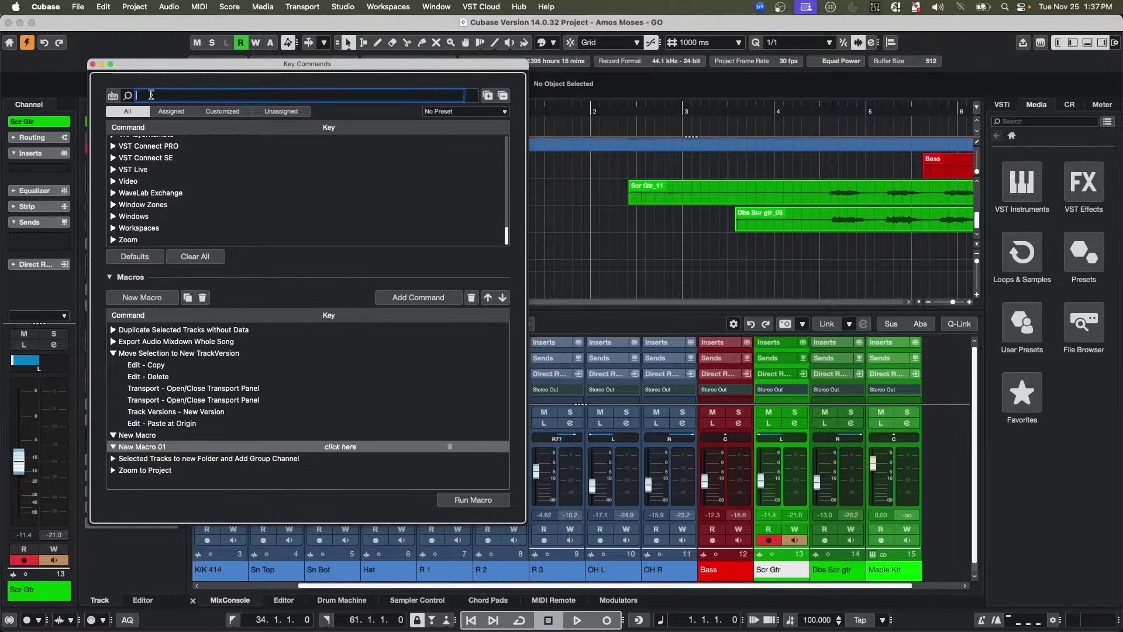
# - Search 'duplicate' and add the Edit - Duplicate command to New Macro 01
pyautogui.write('dupolica')
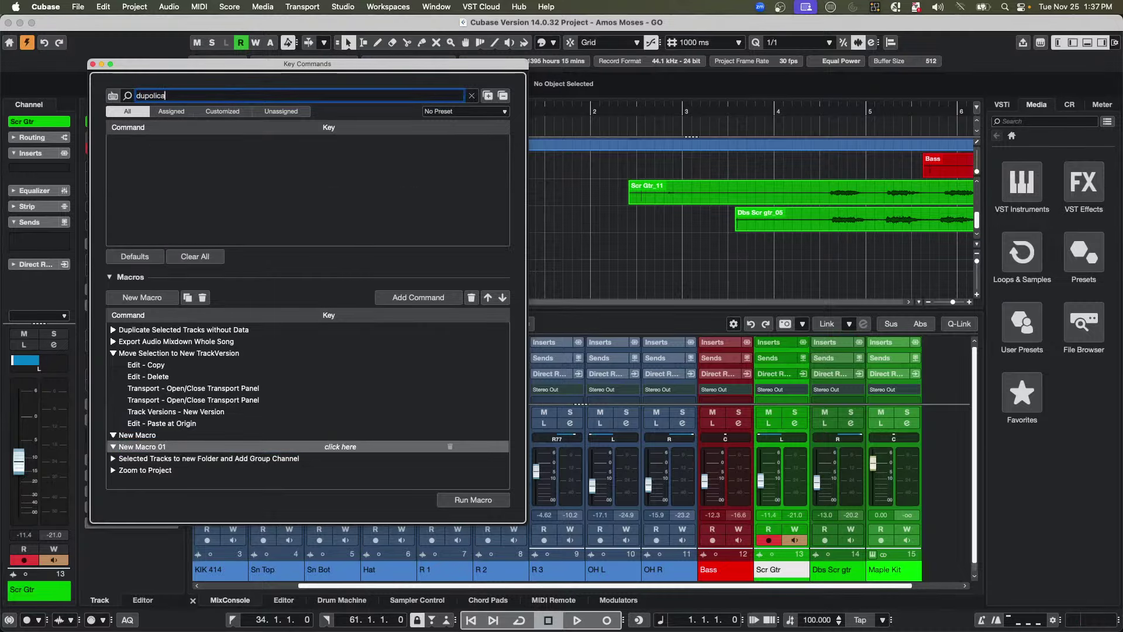
pyautogui.write('te')
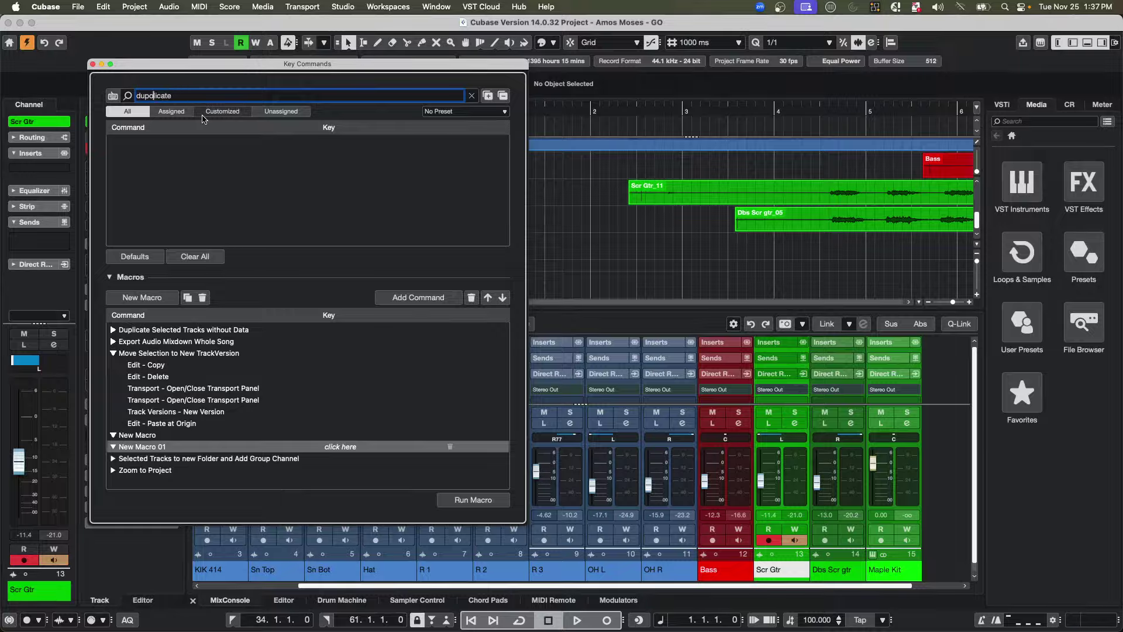
pyautogui.click(149, 96)
pyautogui.press('BackSpace')
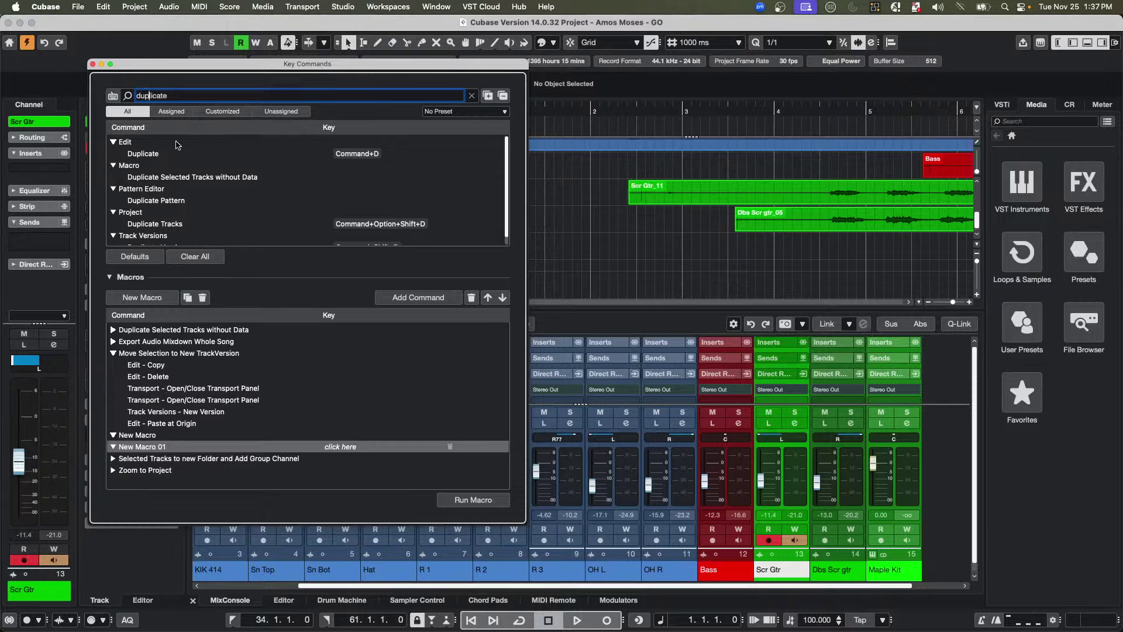
pyautogui.click(154, 154)
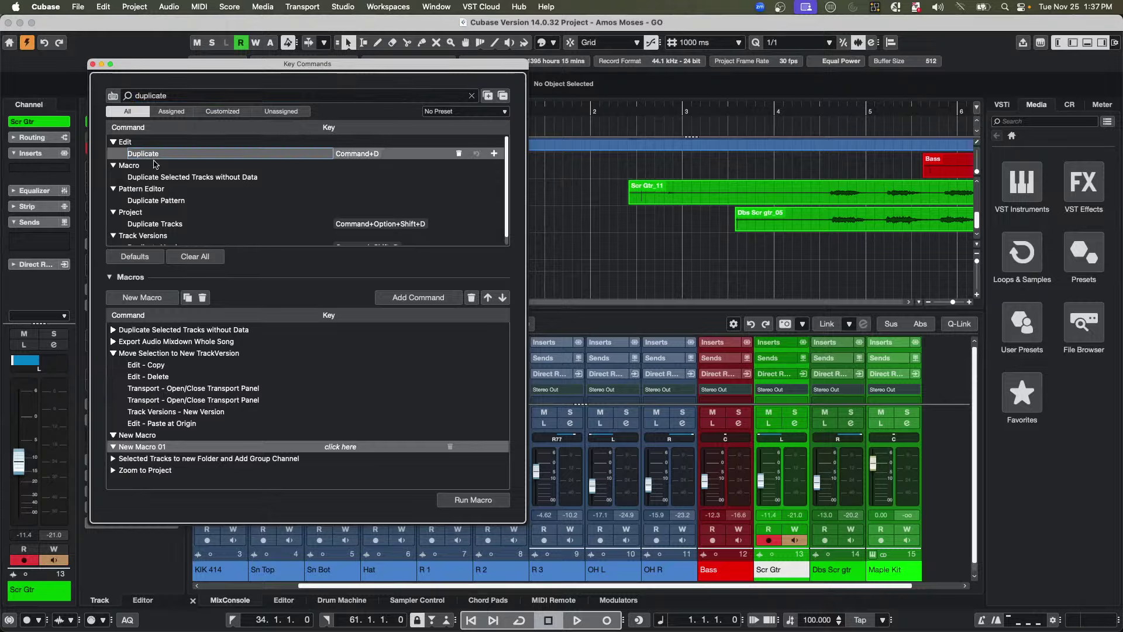
pyautogui.click(417, 298)
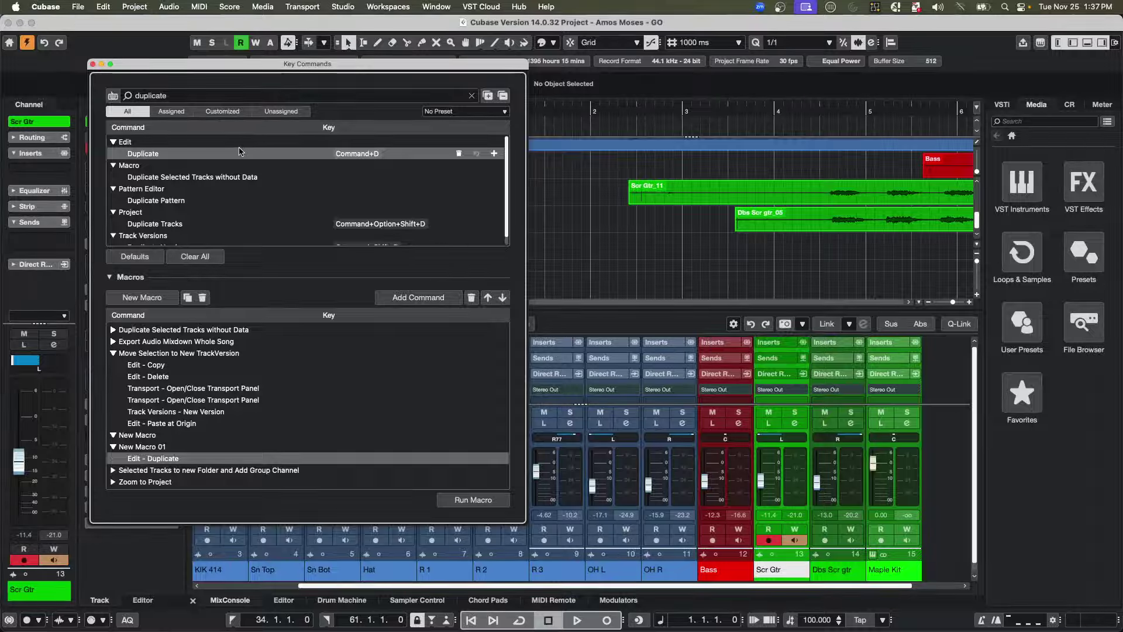
# - Search 'rename' and add Rename First Selected Track to the macro
pyautogui.doubleClick(187, 96)
pyautogui.write('rebn')
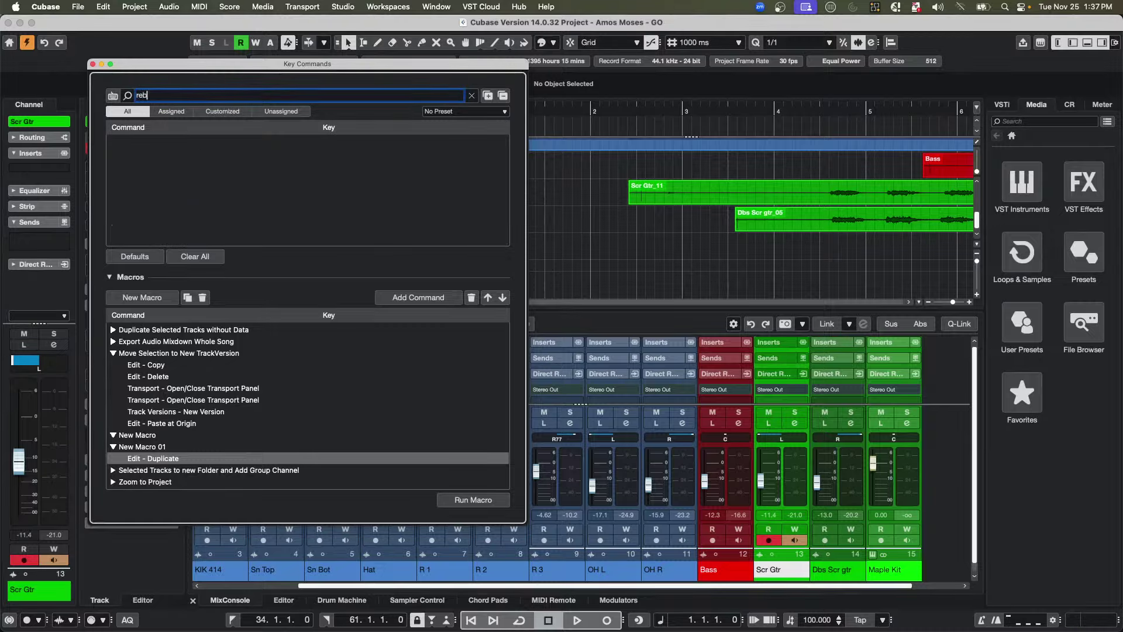
pyautogui.press('BackSpace')
pyautogui.press('BackSpace')
pyautogui.press('BackSpace')
pyautogui.press('BackSpace')
pyautogui.write('rename')
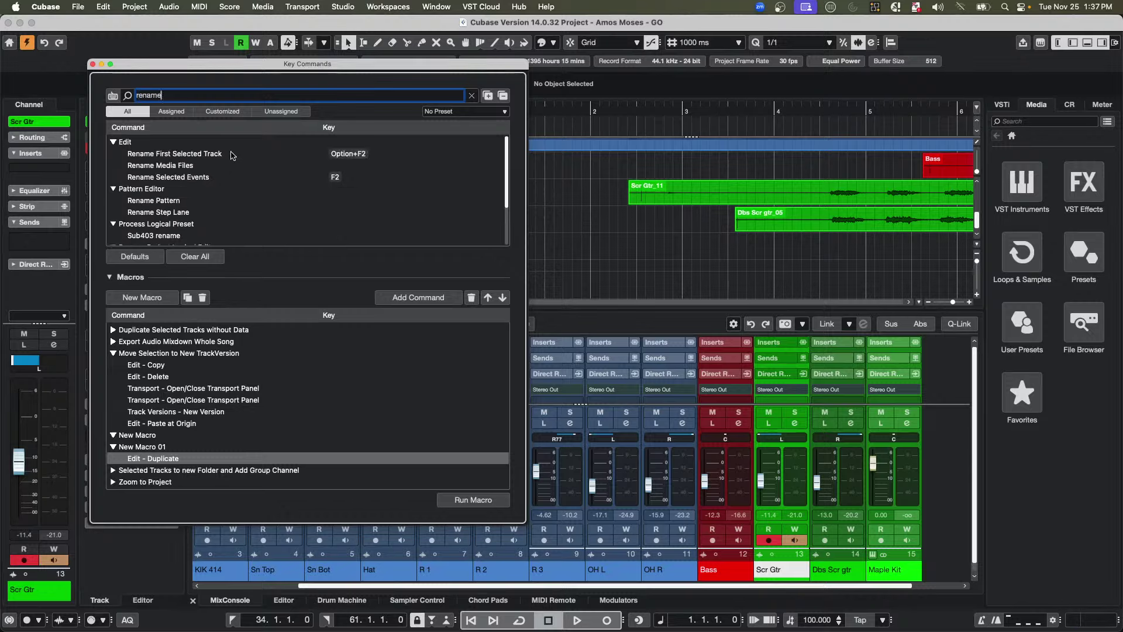
pyautogui.click(203, 153)
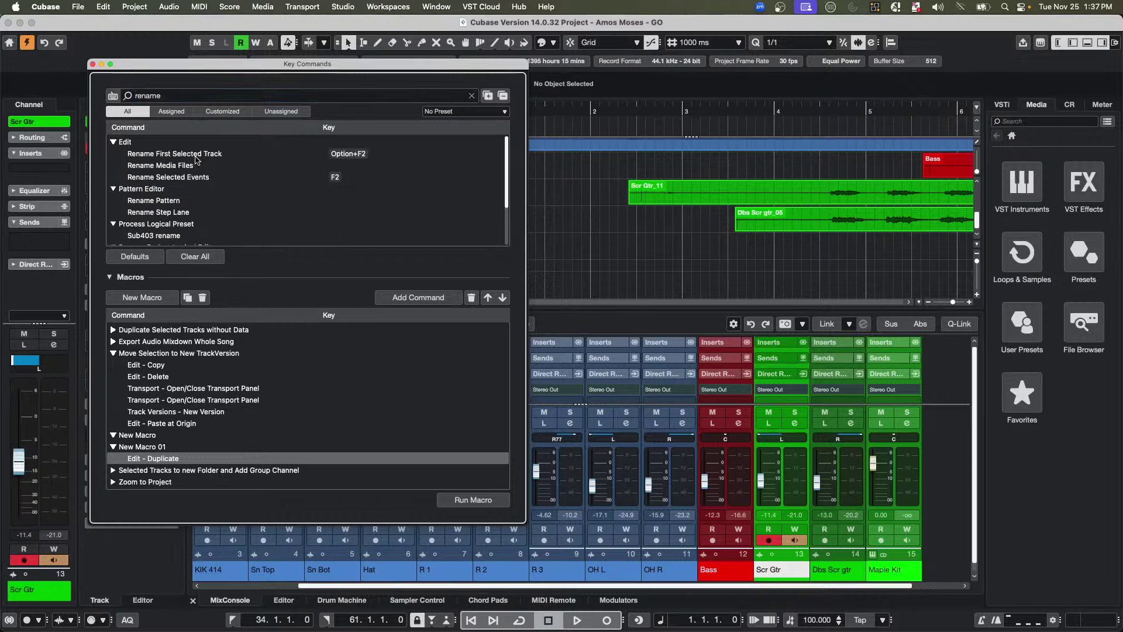
pyautogui.click(434, 300)
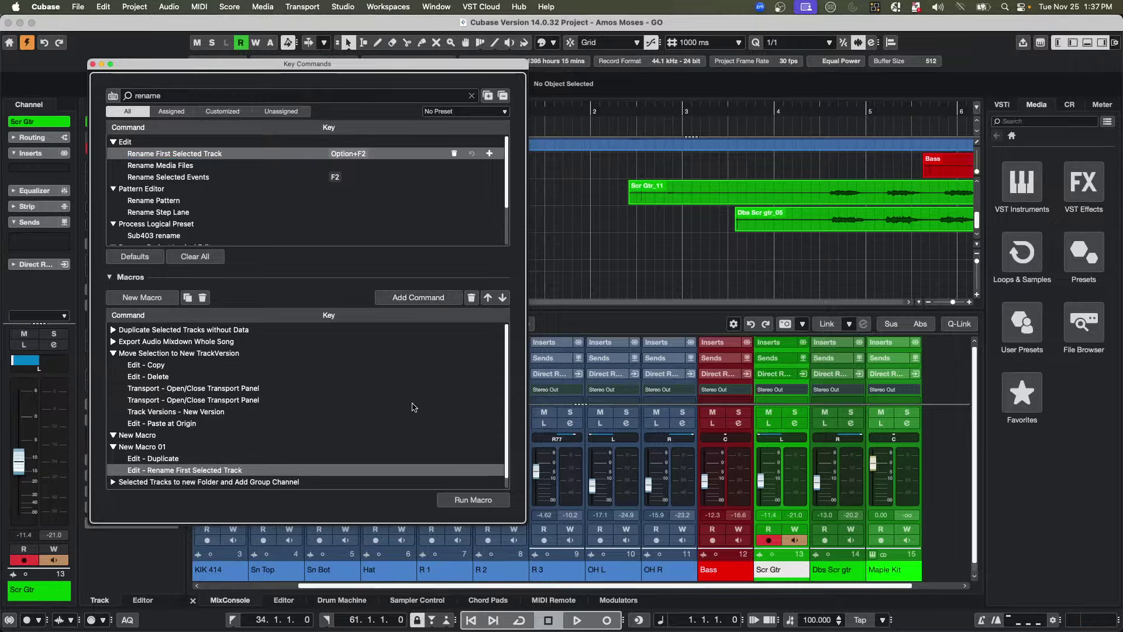
# - Rename the macro to 'VAL duplicate and edit'
pyautogui.doubleClick(199, 446)
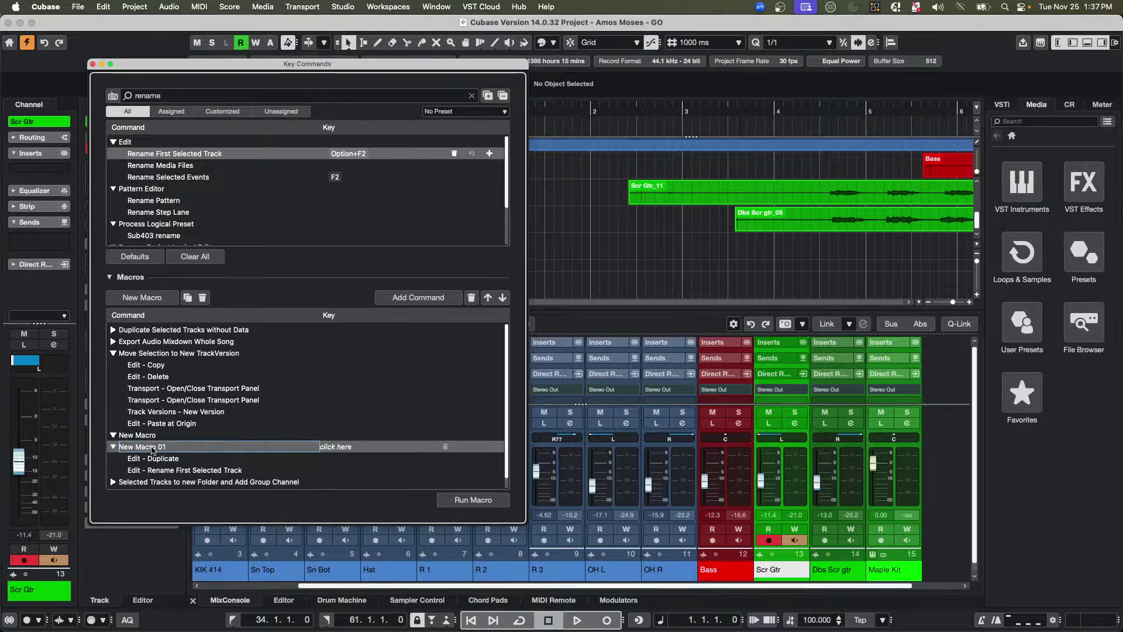
pyautogui.write('VAL')
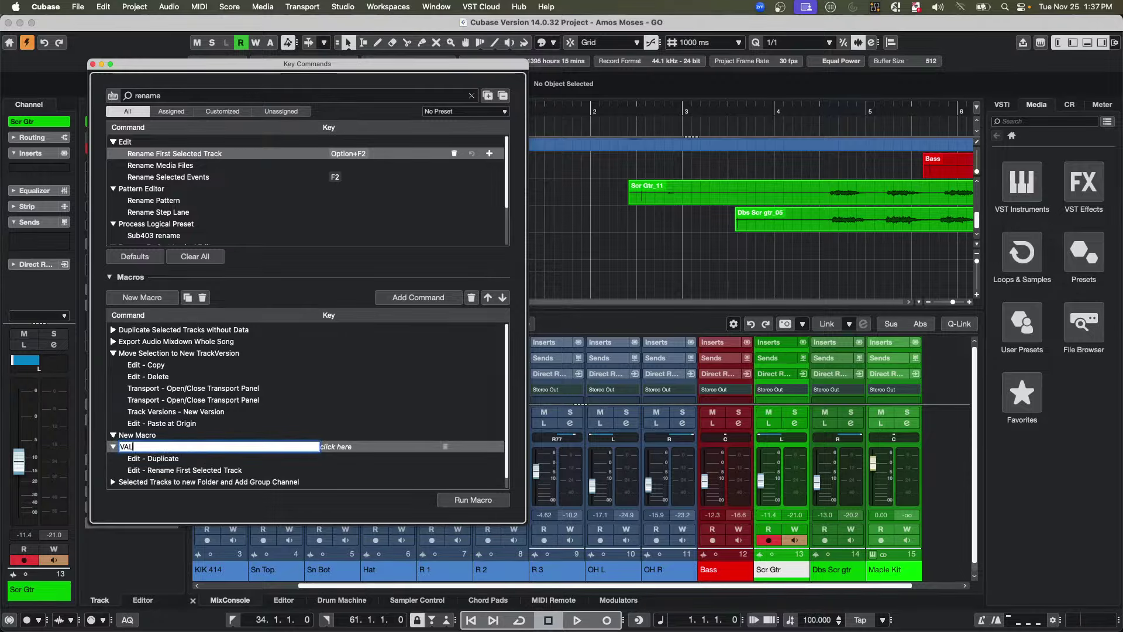
pyautogui.write(' duplicate and edit')
pyautogui.press('Return')
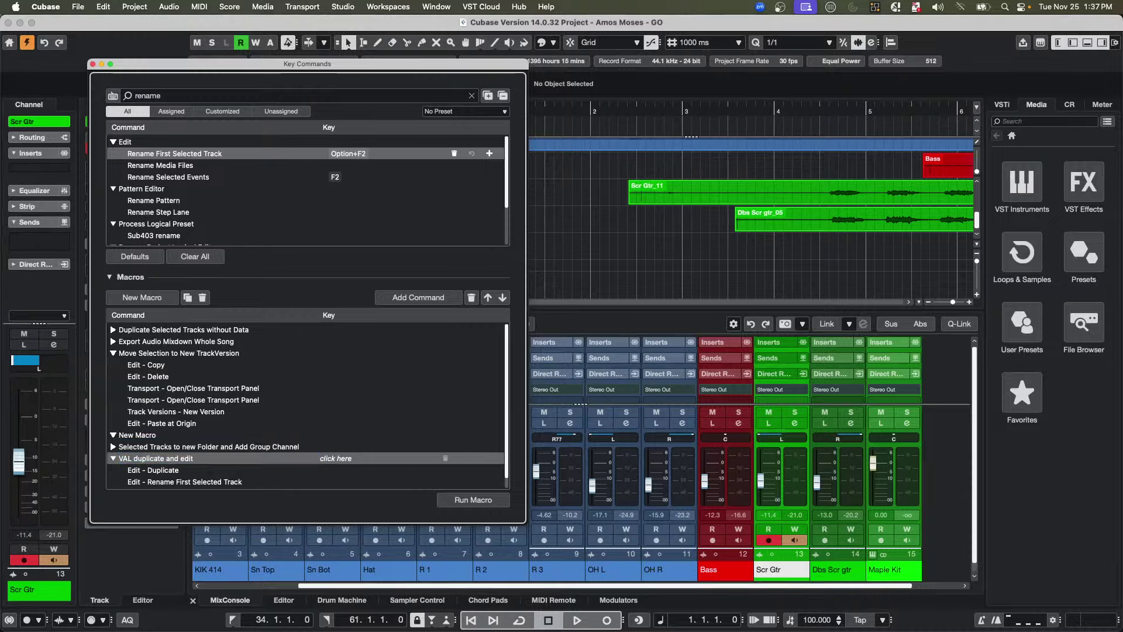
# - Move Key Commands to the right and select the Scr Gtr and Bass tracks beside it
pyautogui.moveTo(308, 67); pyautogui.dragTo(660, 32)
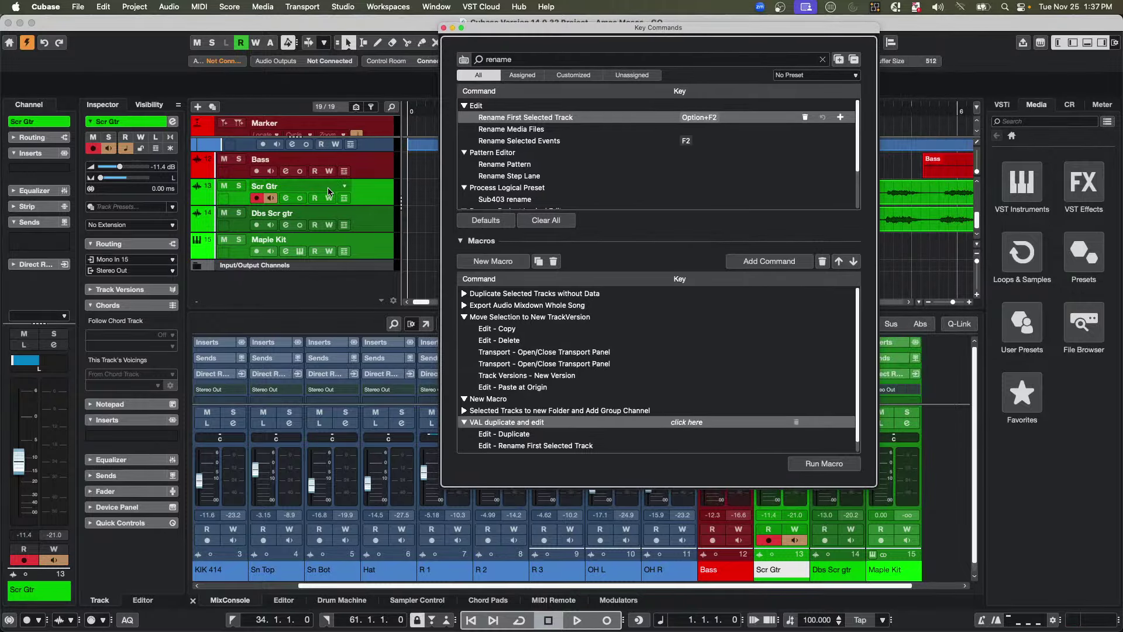
pyautogui.click(379, 194)
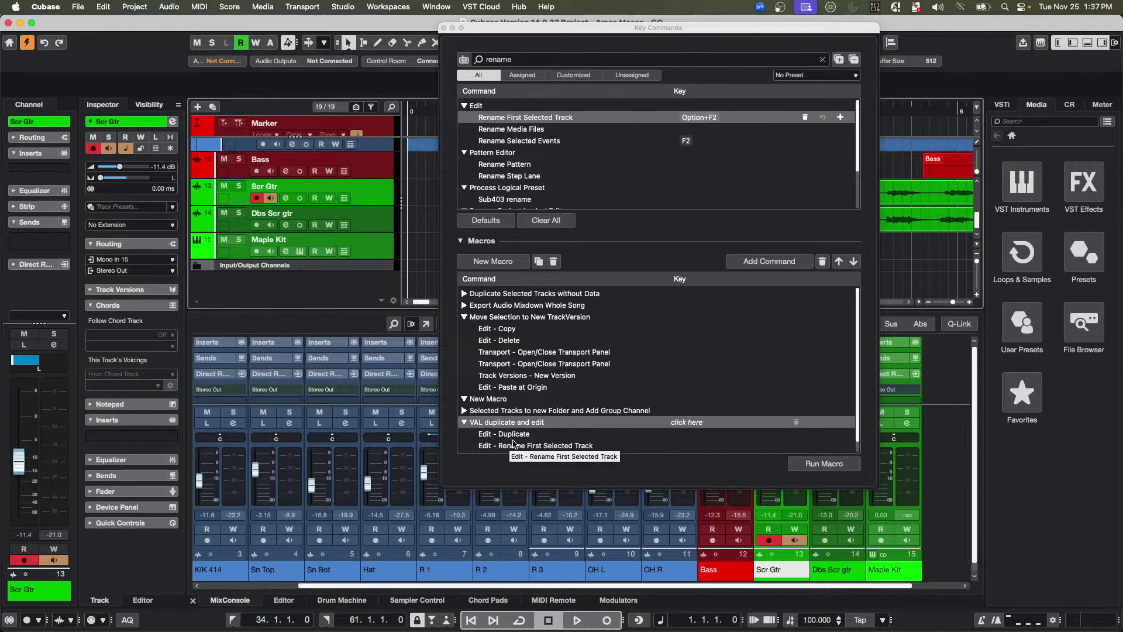
pyautogui.scroll(-1, 616, 402)
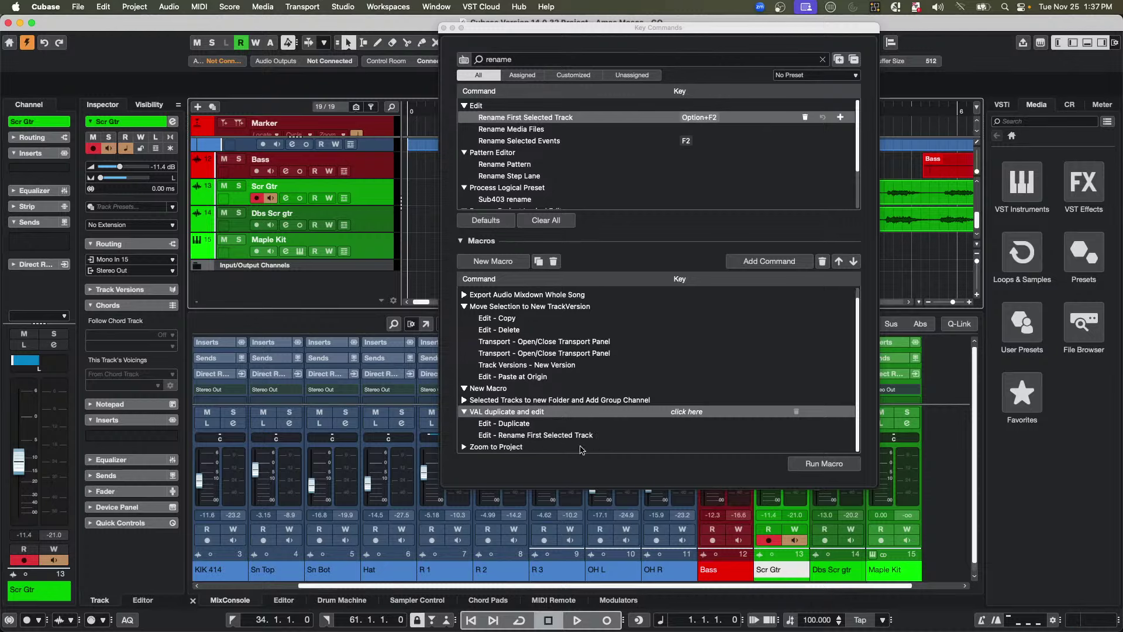
pyautogui.click(830, 468)
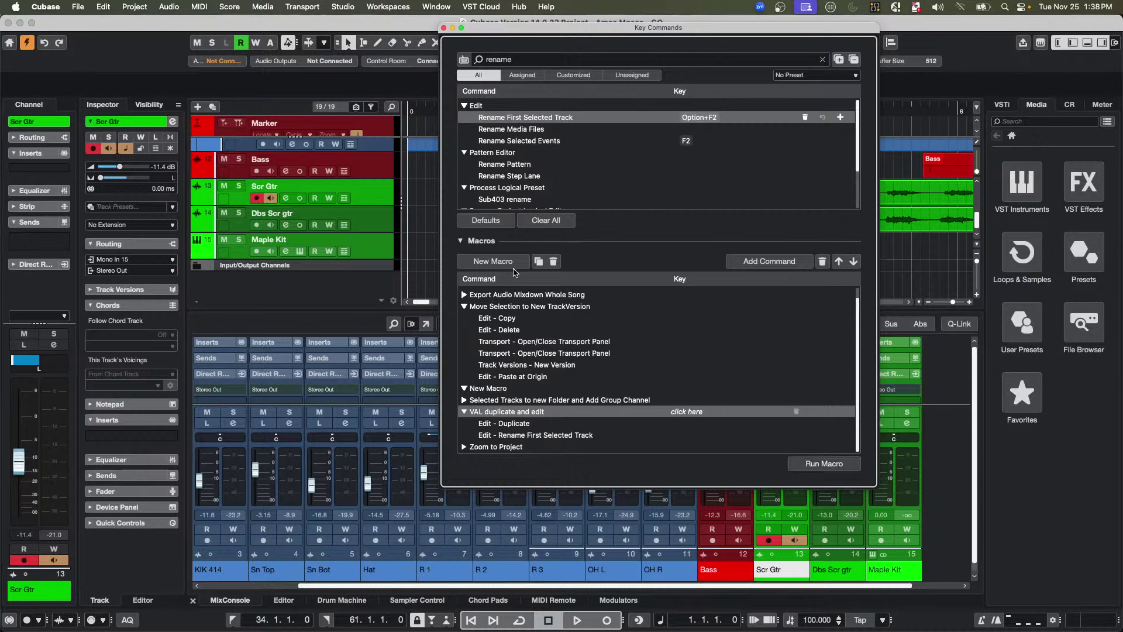
pyautogui.click(369, 199)
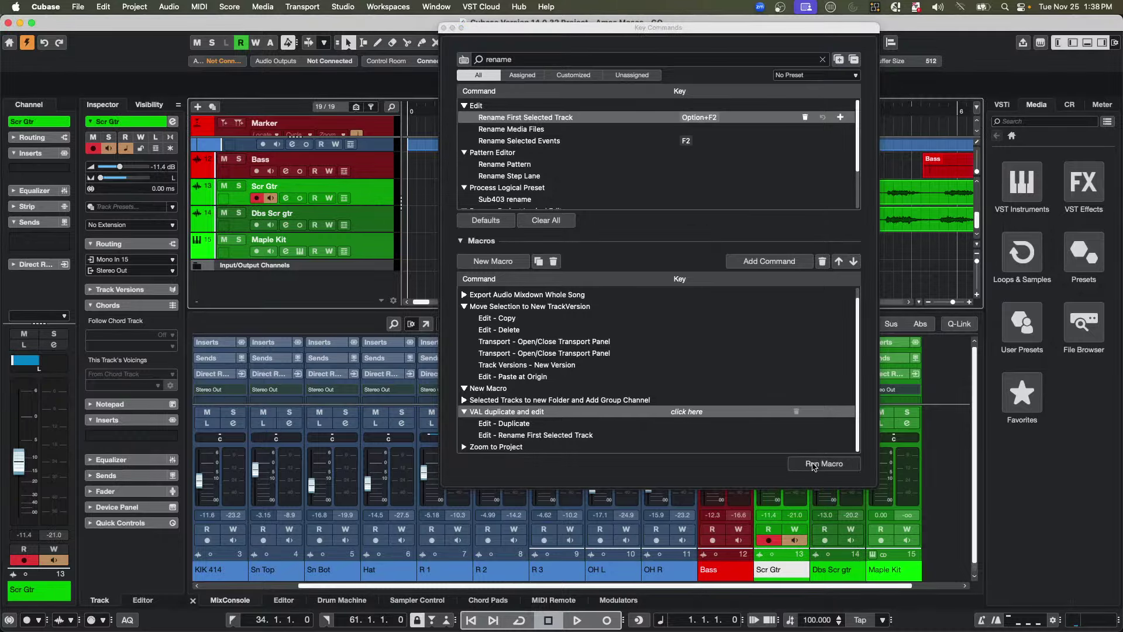
pyautogui.click(510, 413)
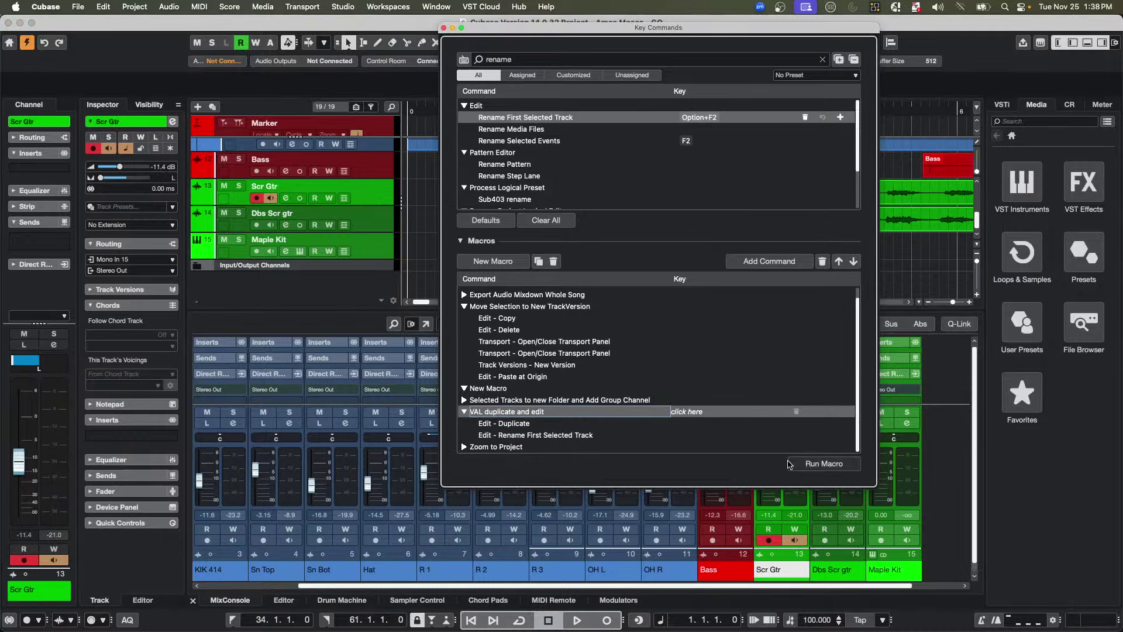
pyautogui.click(814, 464)
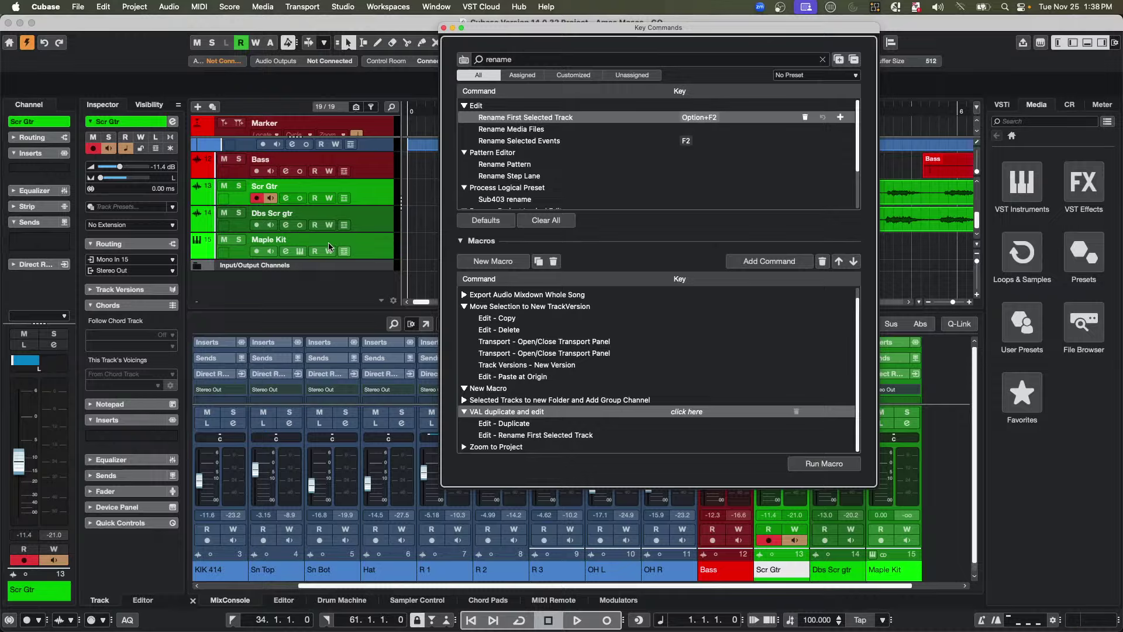
pyautogui.click(381, 175)
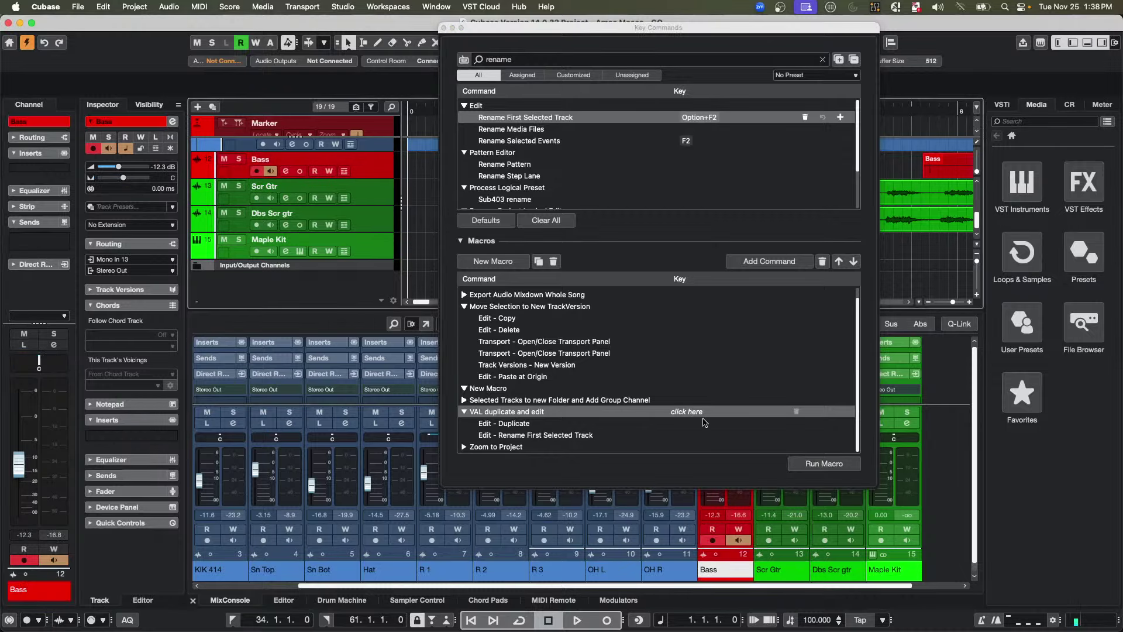
pyautogui.click(810, 460)
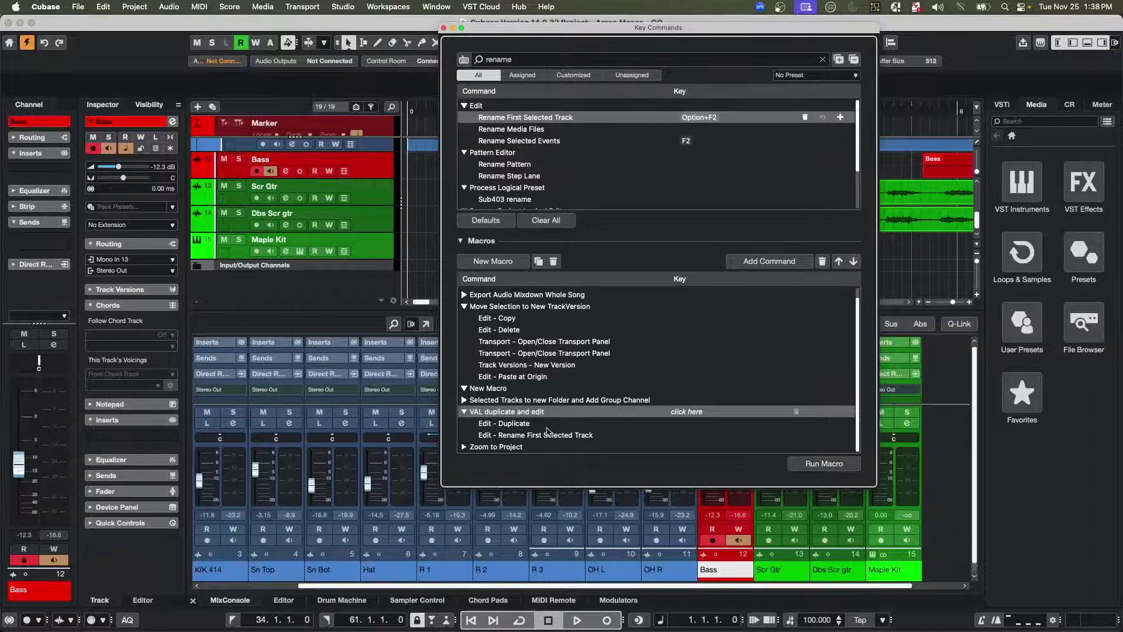
# - Search 'duplicate t' and add Project - Duplicate Tracks to the VAL duplicate and edit macro
pyautogui.click(522, 437)
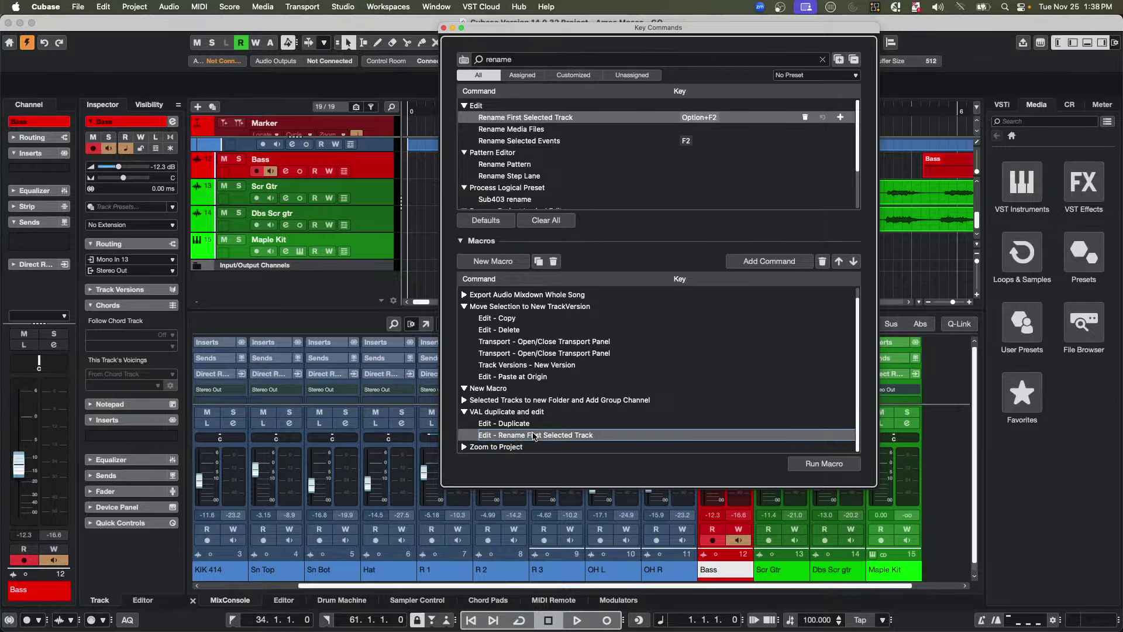
pyautogui.click(520, 423)
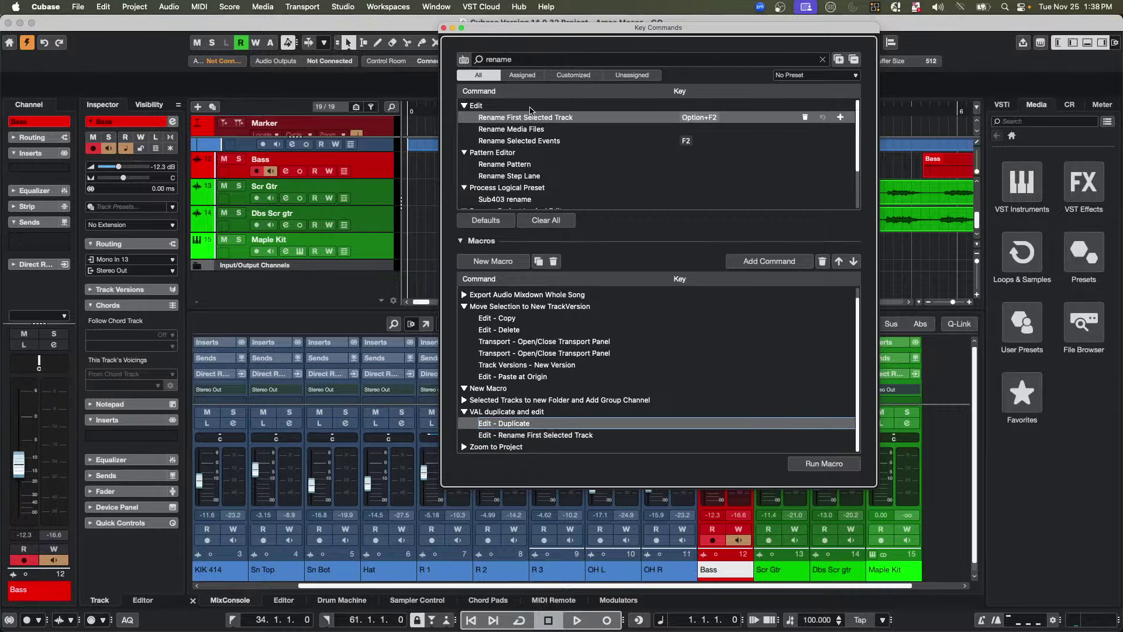
pyautogui.doubleClick(520, 60)
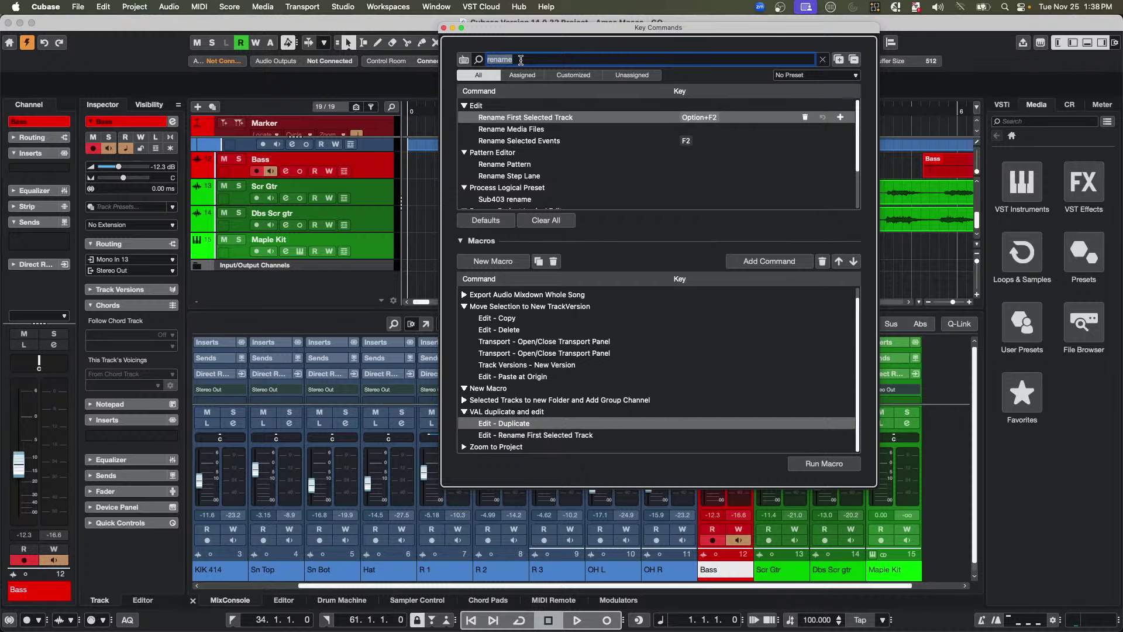
pyautogui.write('duplica')
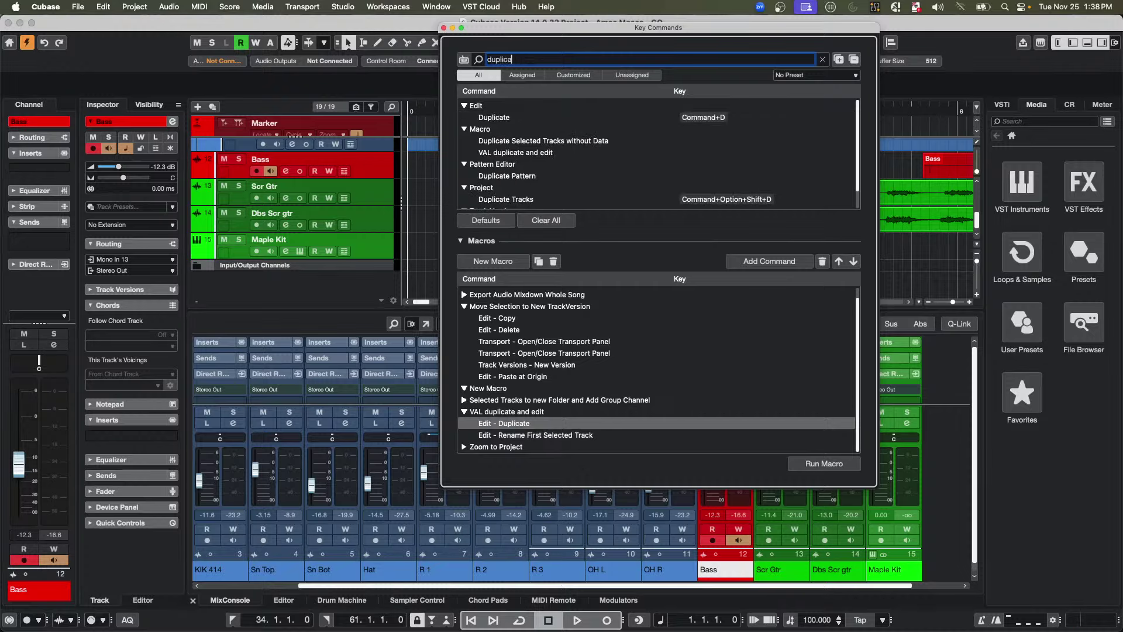
pyautogui.write('te t')
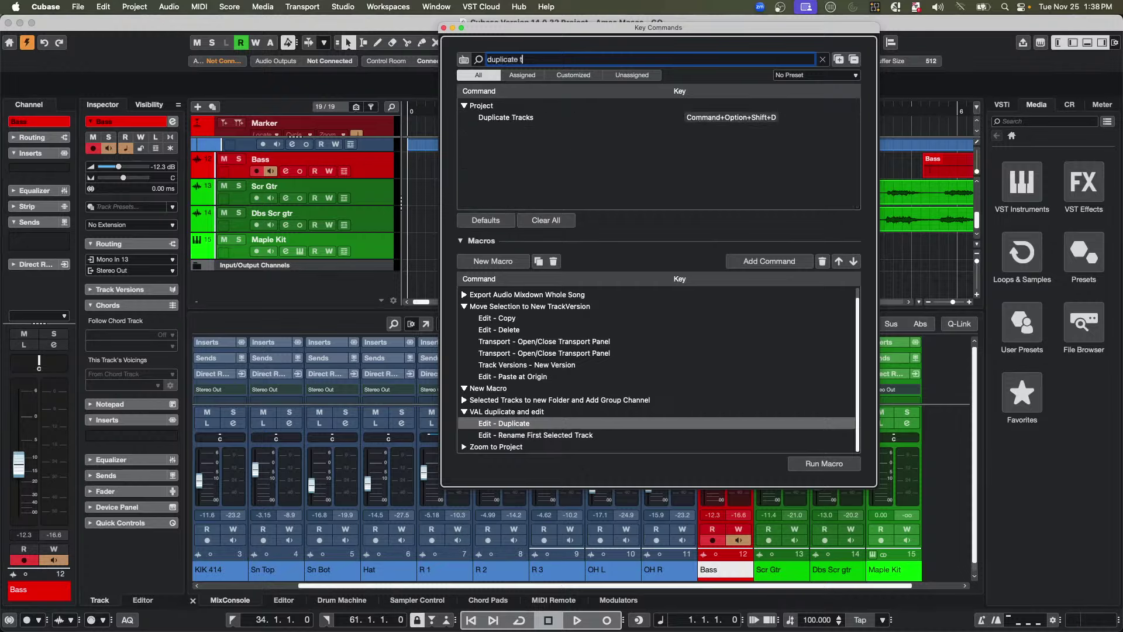
pyautogui.click(506, 120)
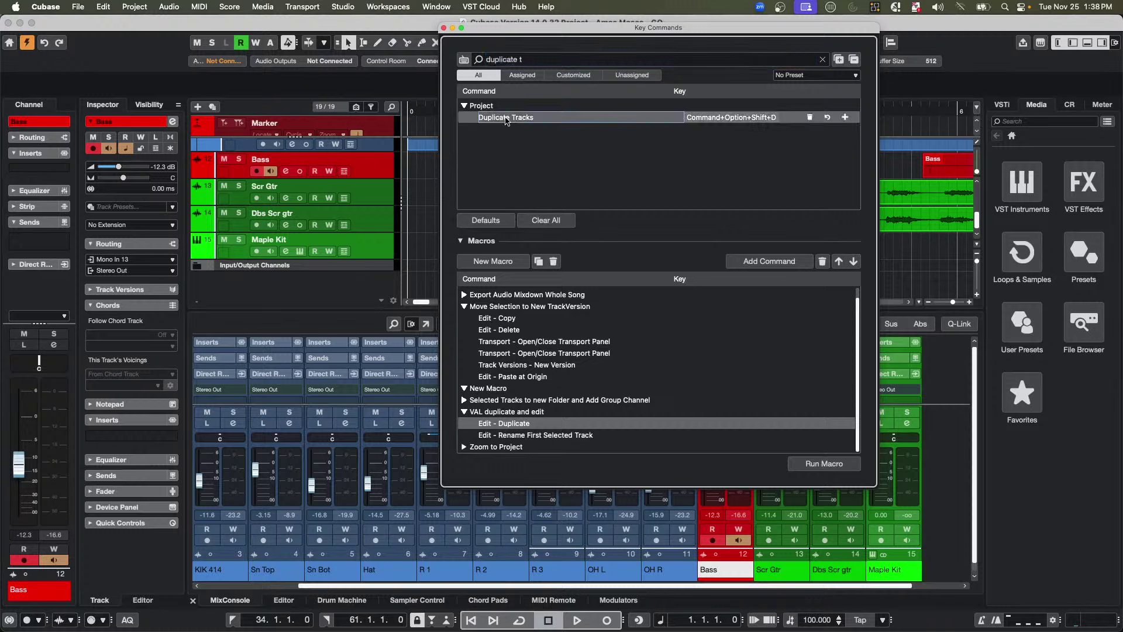
pyautogui.click(780, 261)
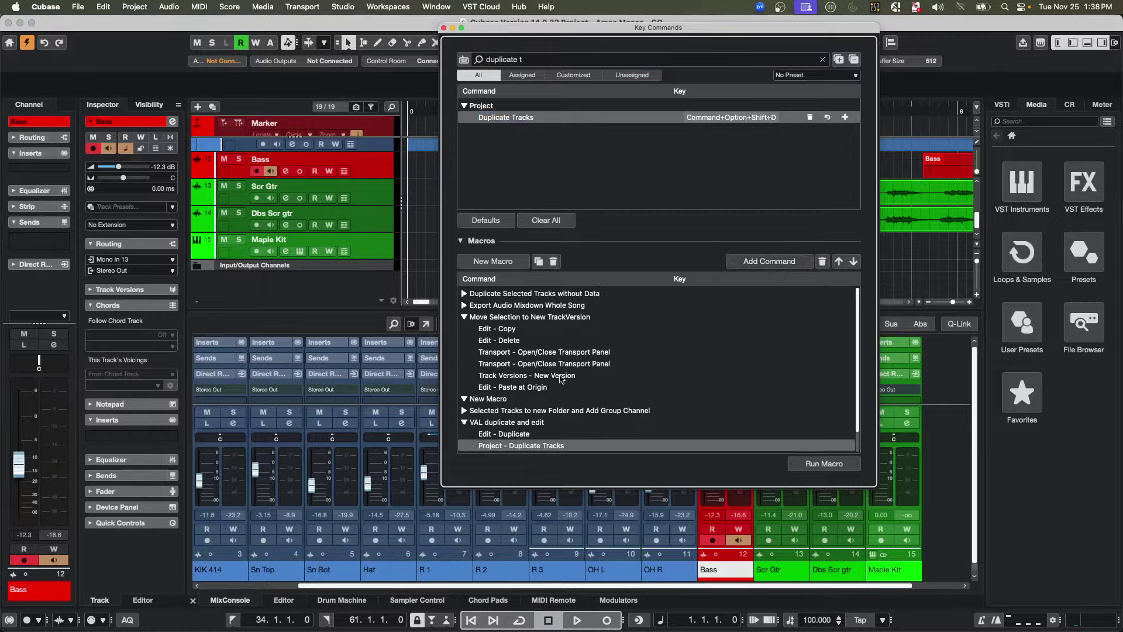
# - Remove the old Edit - Duplicate command from the macro
pyautogui.scroll(-2, 636, 413)
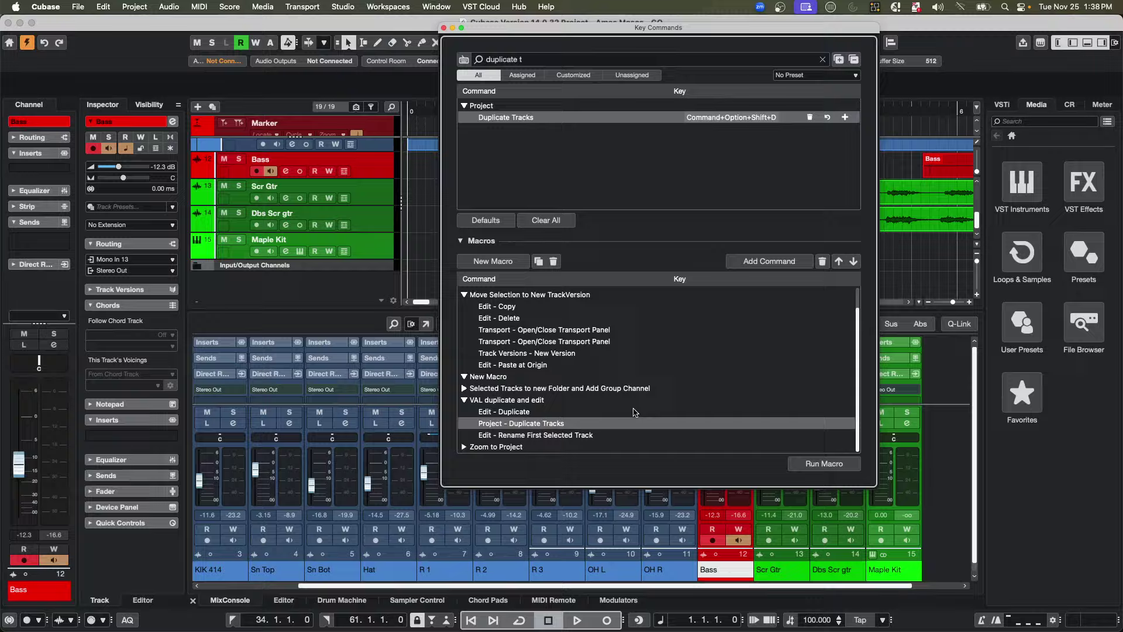
pyautogui.click(521, 412)
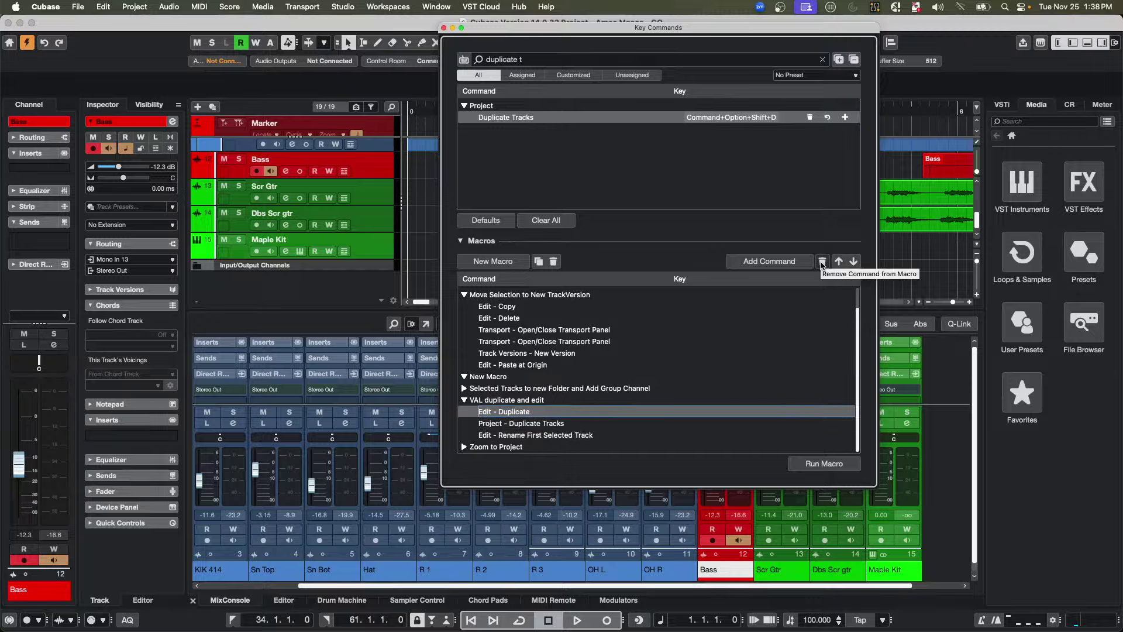
pyautogui.click(822, 261)
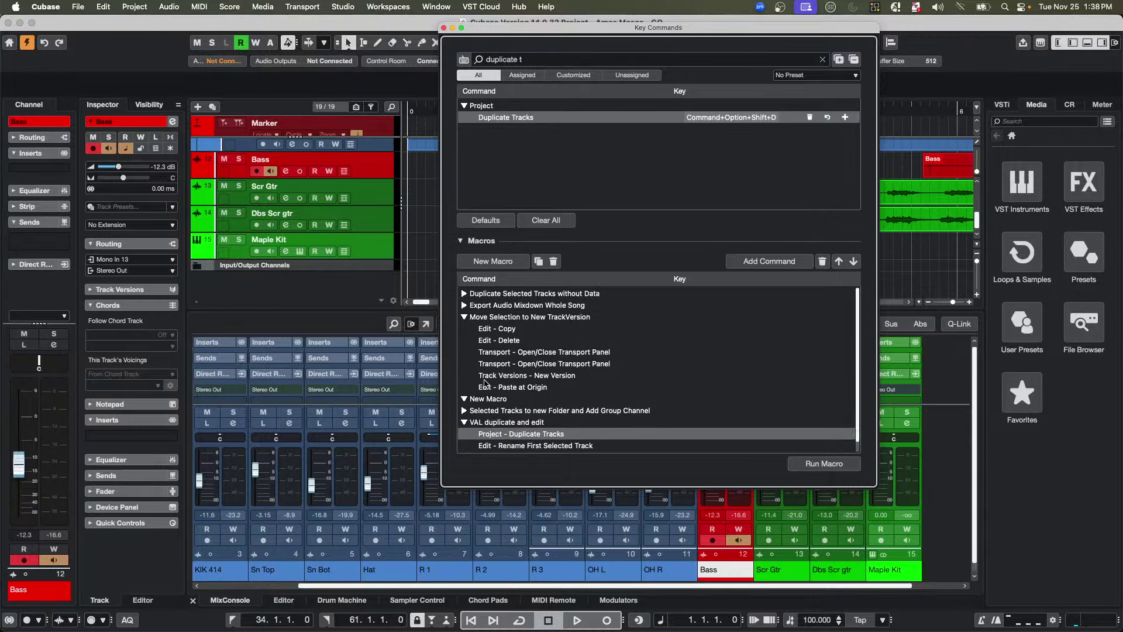
pyautogui.scroll(-1, 484, 402)
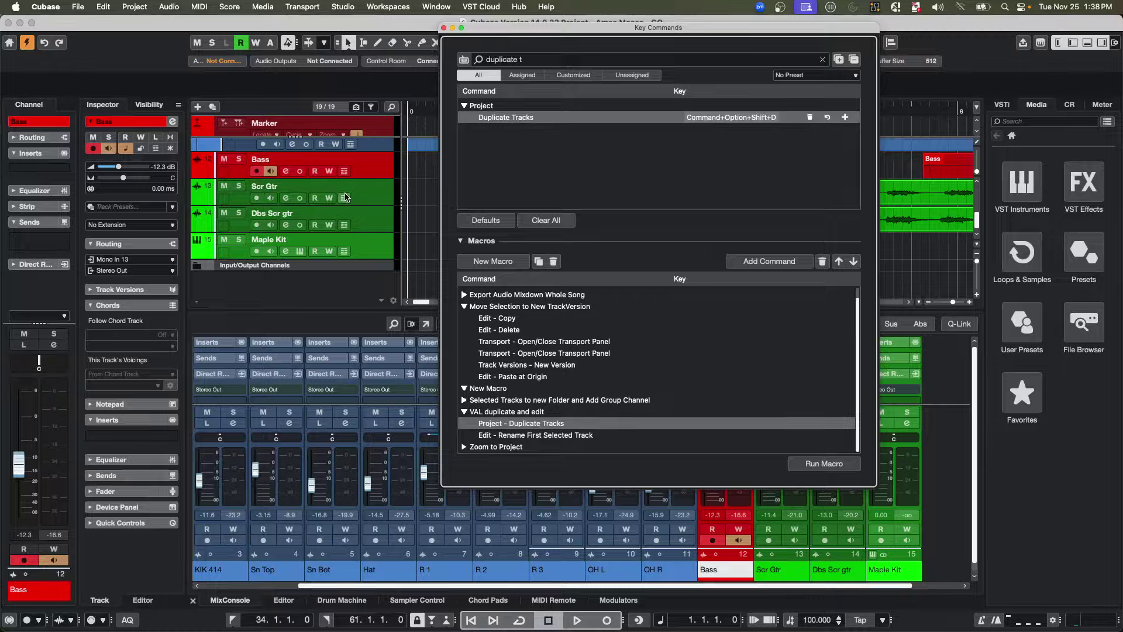
# - Run the VAL duplicate and edit macro on Scr Gtr, naming the copy 'liuyfr'
pyautogui.click(383, 199)
pyautogui.click(533, 413)
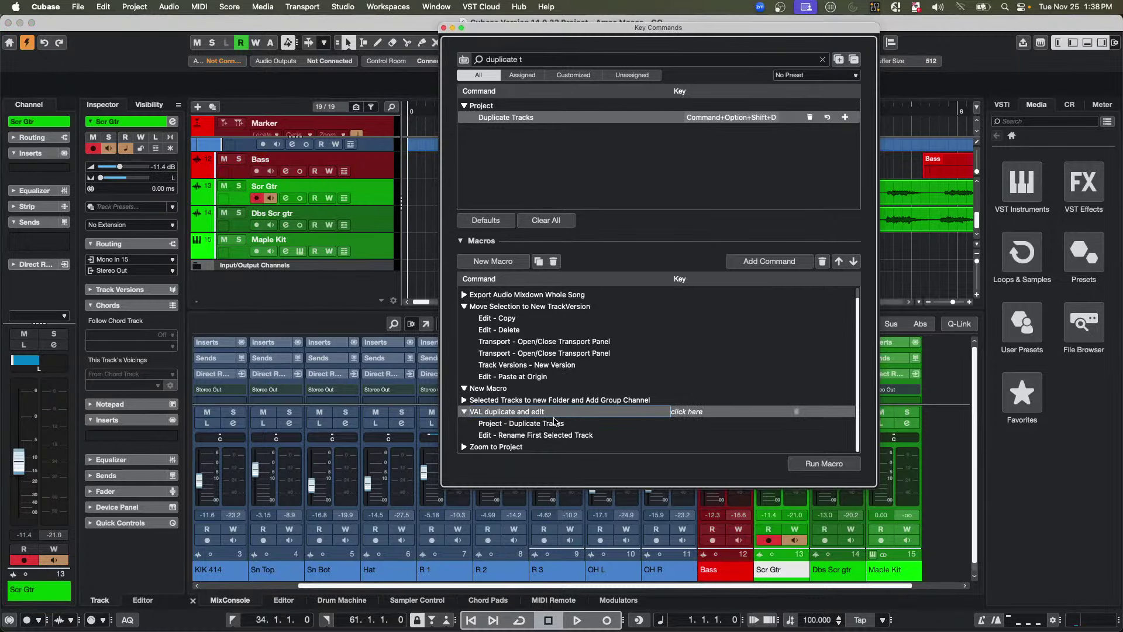
pyautogui.click(823, 464)
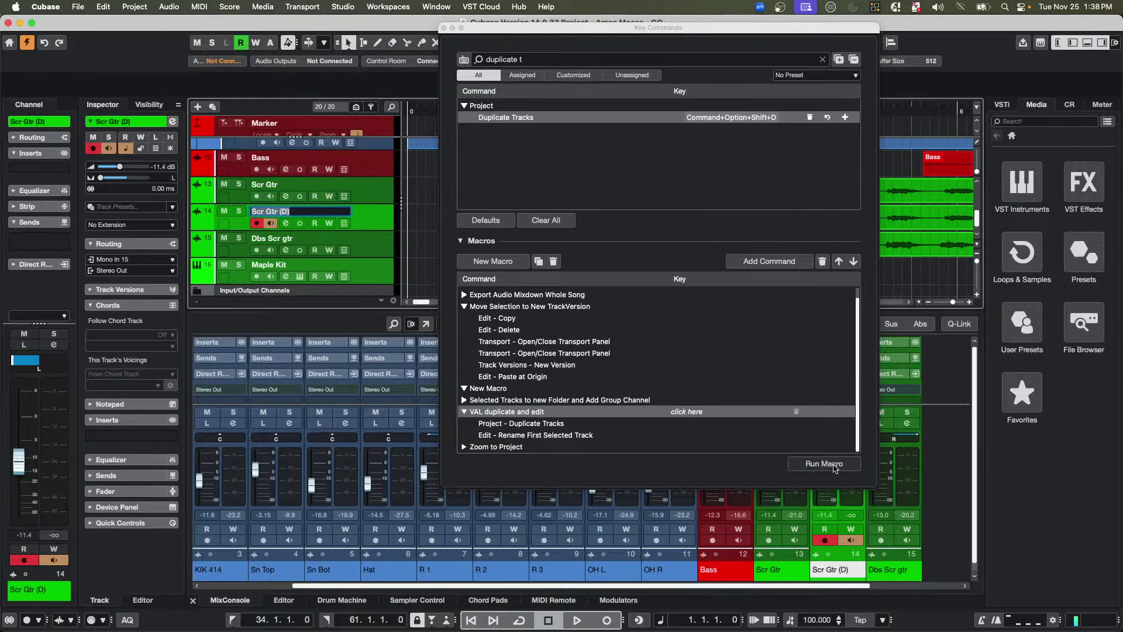
pyautogui.write('liuyfr')
pyautogui.press('Return')
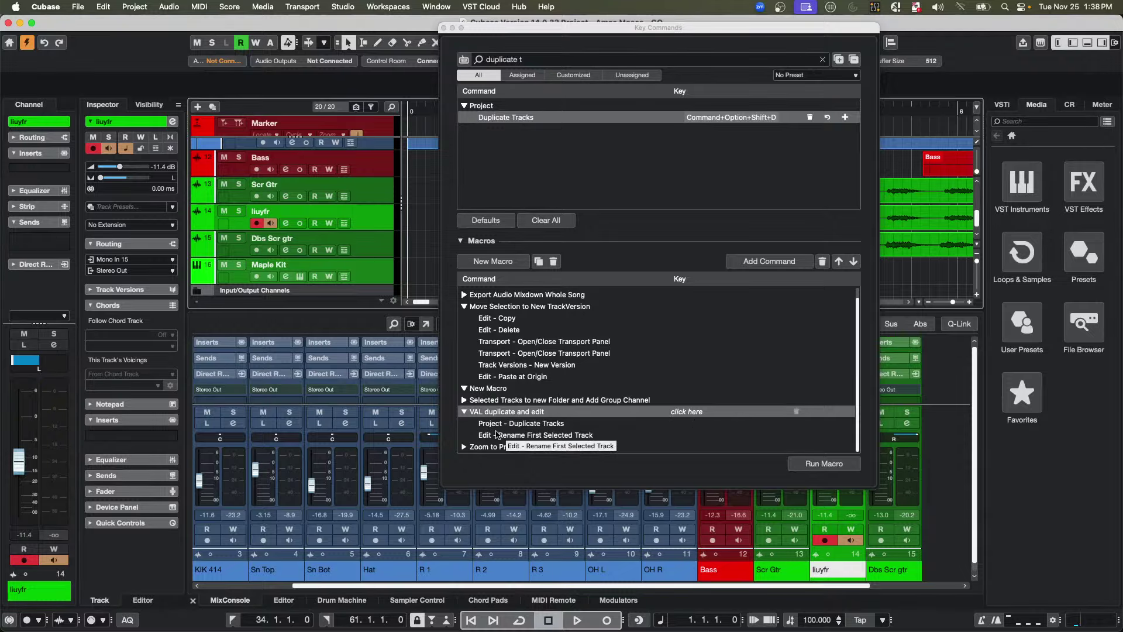
# - Run the macro on the Bass track, naming the copy 'Y42'
pyautogui.click(364, 171)
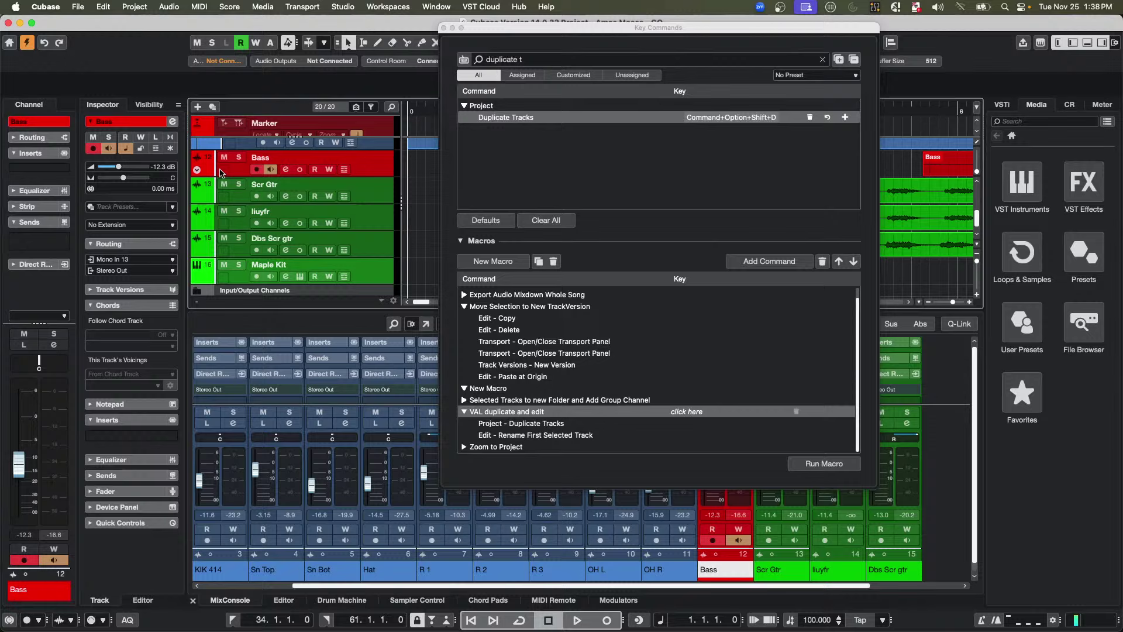
pyautogui.click(825, 463)
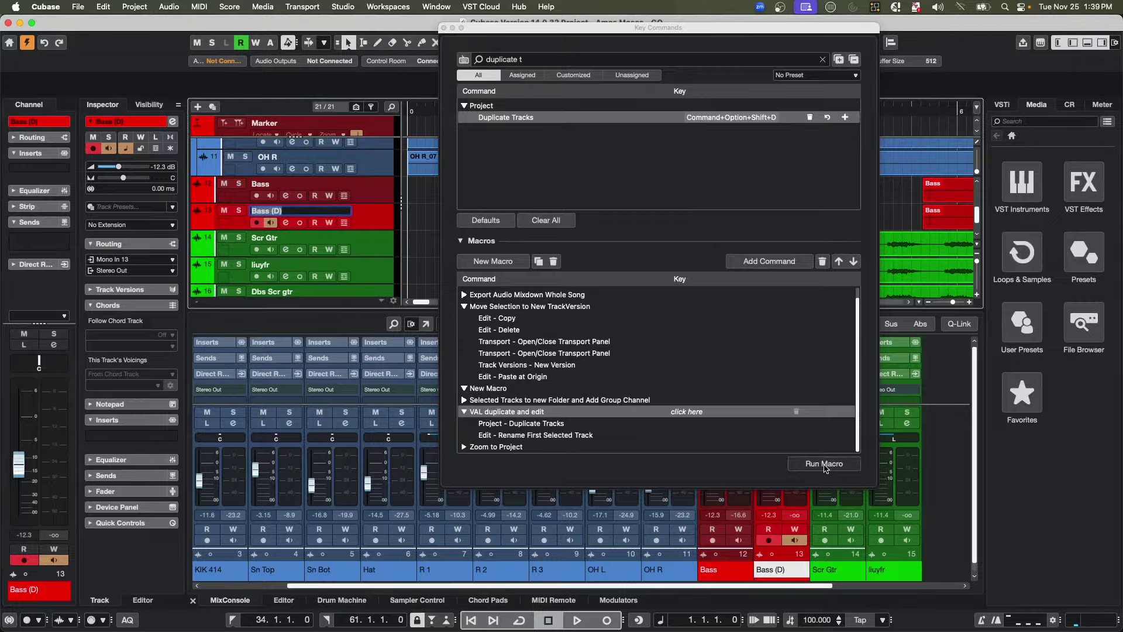
pyautogui.write('Y42')
pyautogui.press('Return')
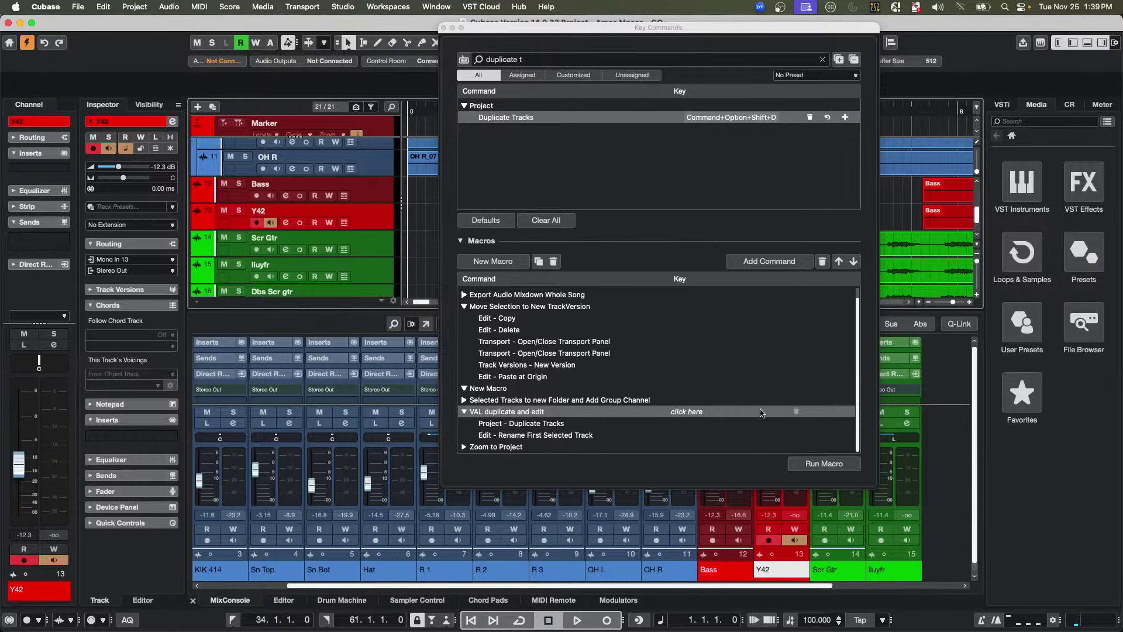
# - Close Key Commands to reveal the new Y42 and liuyfr tracks in the project
pyautogui.click(443, 29)
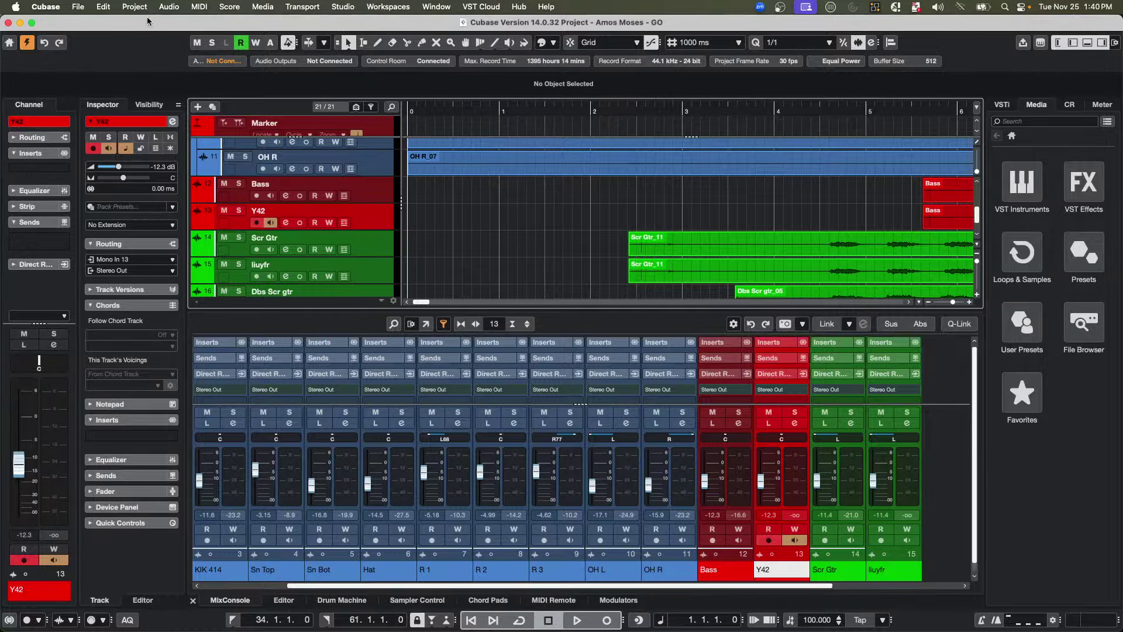
# - Open the jump off project from the recent projects list
pyautogui.click(79, 8)
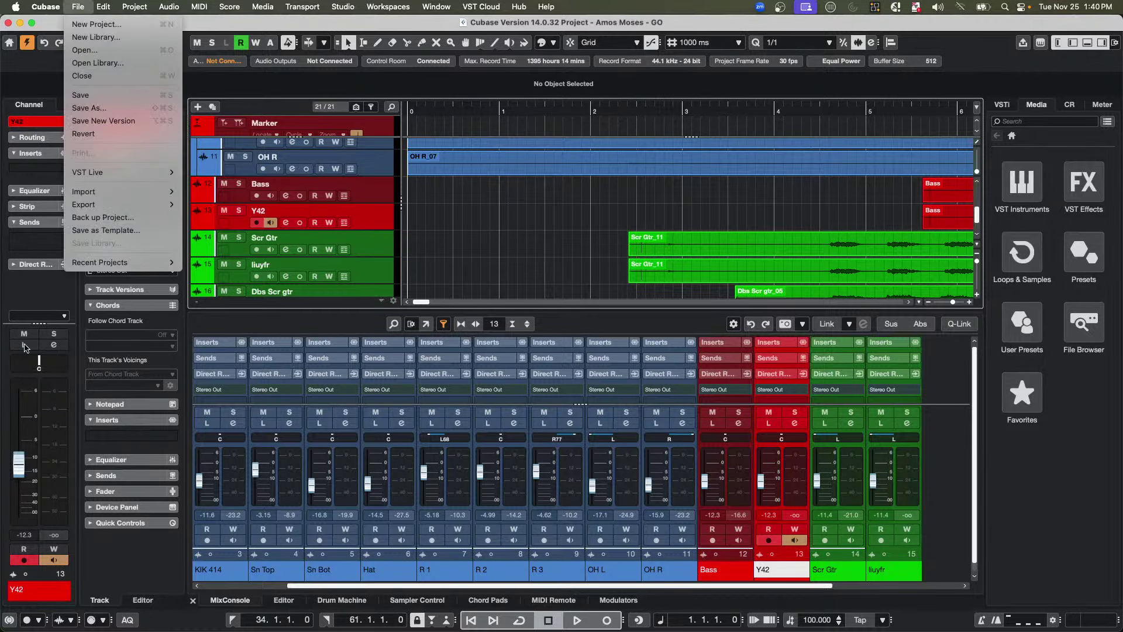
pyautogui.moveTo(128, 262)
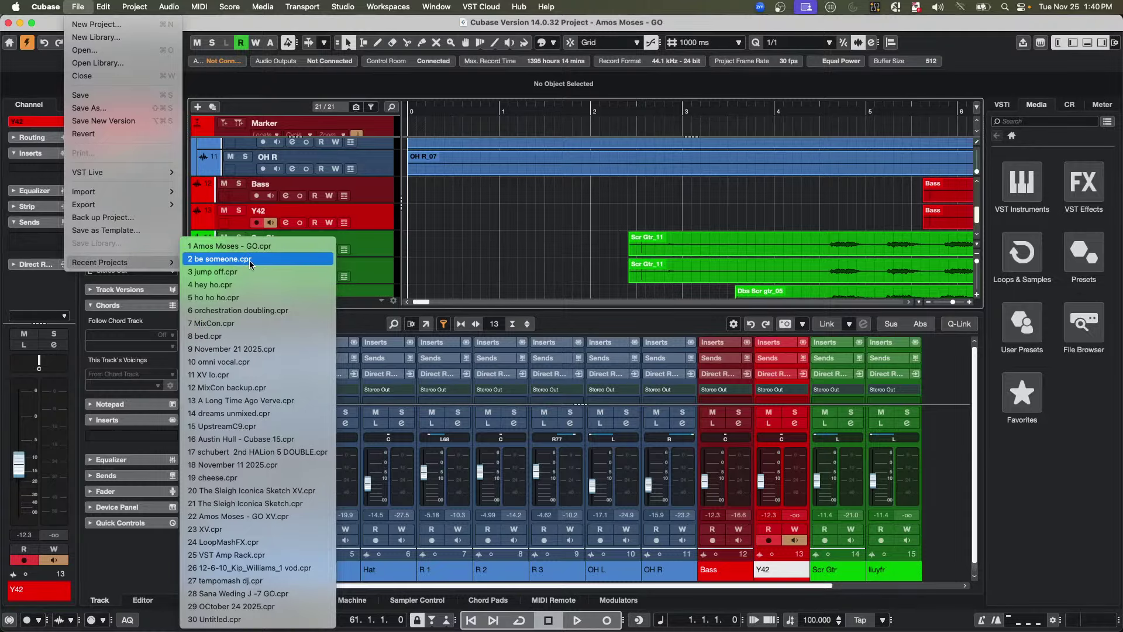
pyautogui.click(240, 274)
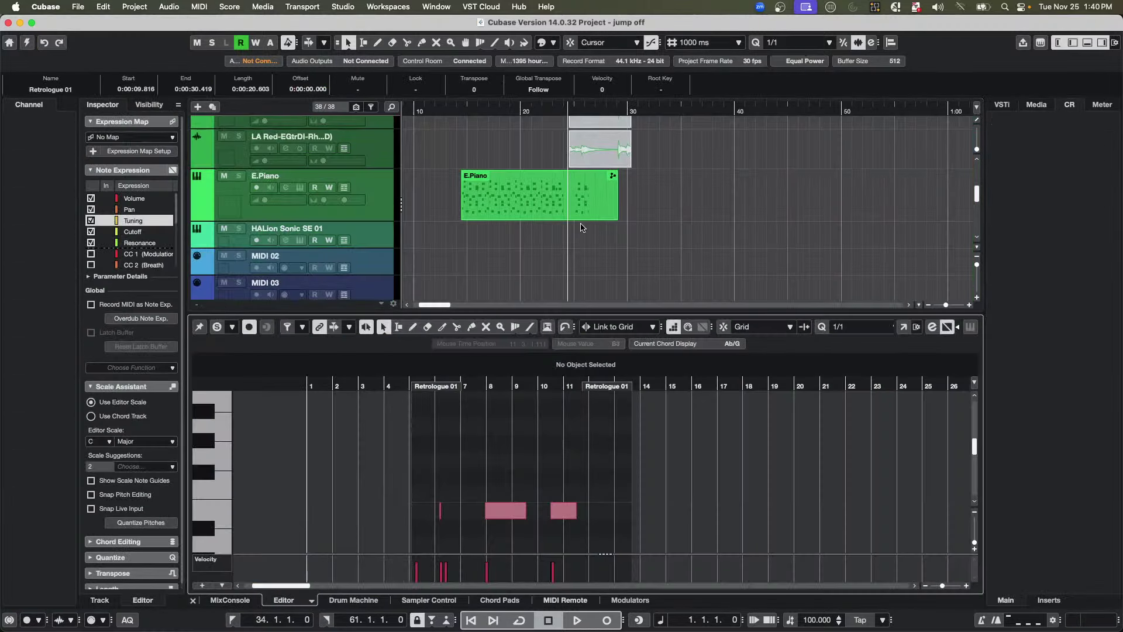
# - Switch Audio 06 to its Copy of v1 track version and enable Constrain Delay Compensation
pyautogui.scroll(-10, 427, 231)
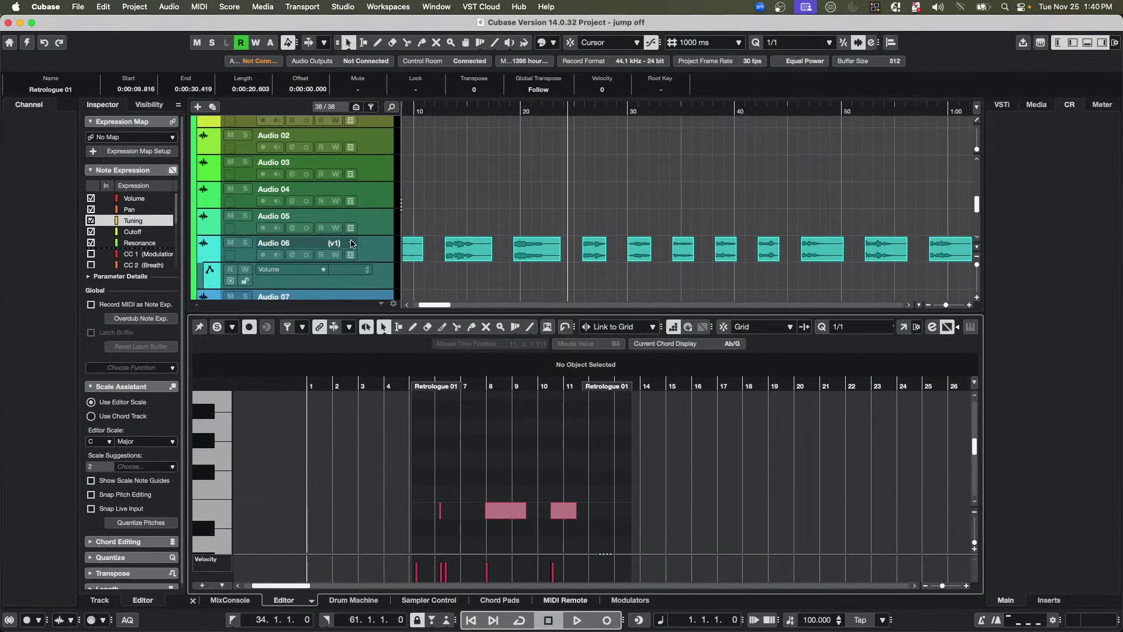
pyautogui.click(351, 243)
pyautogui.click(375, 257)
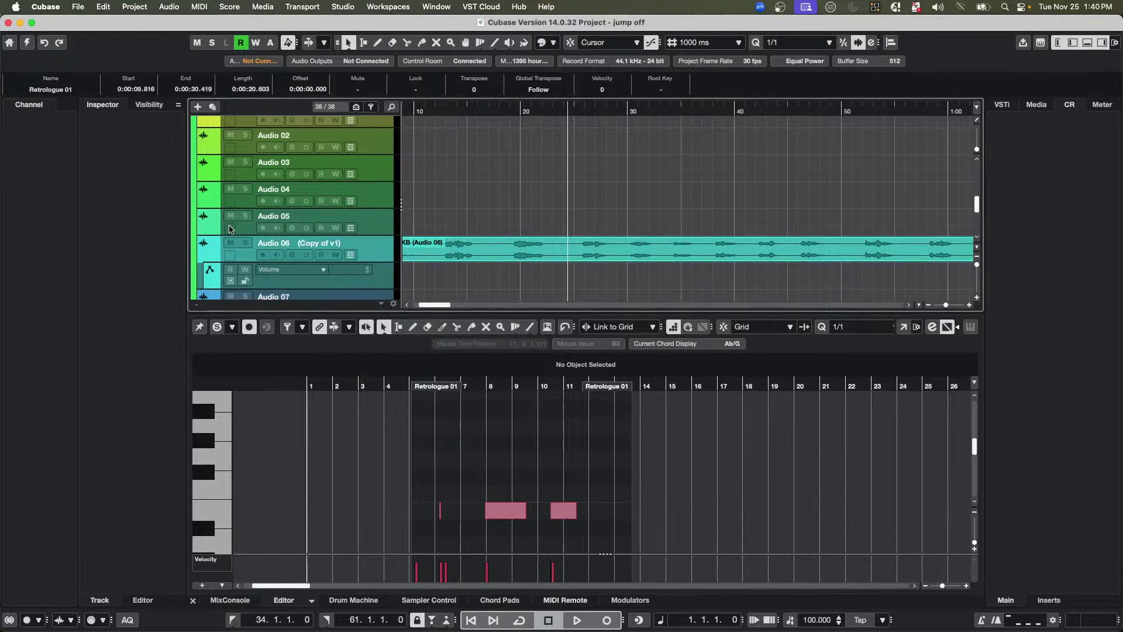
pyautogui.click(27, 42)
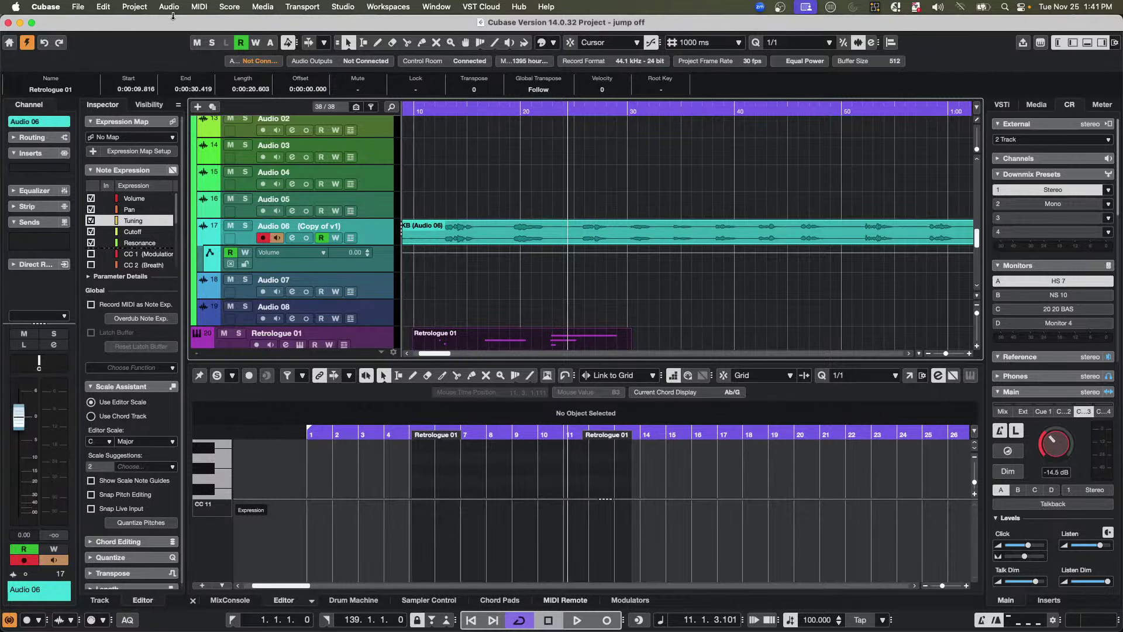
# - Enlarge Audio 06, zoom to its vocal event and open it in the Sample Editor showing Hitpoints
pyautogui.click(502, 237)
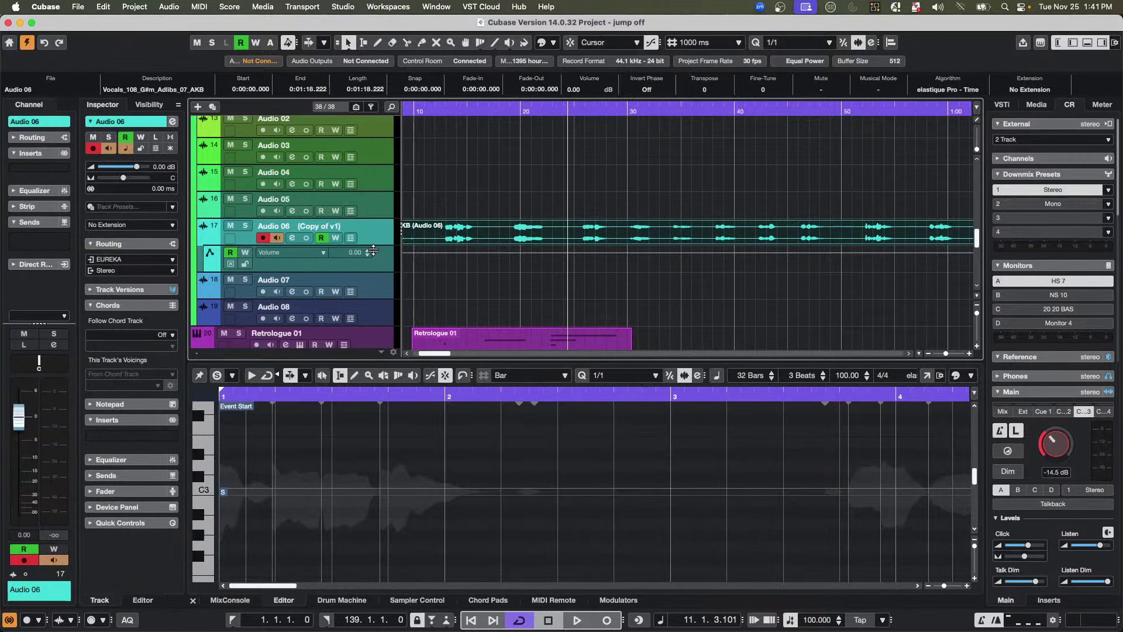
pyautogui.moveTo(375, 246); pyautogui.dragTo(367, 296)
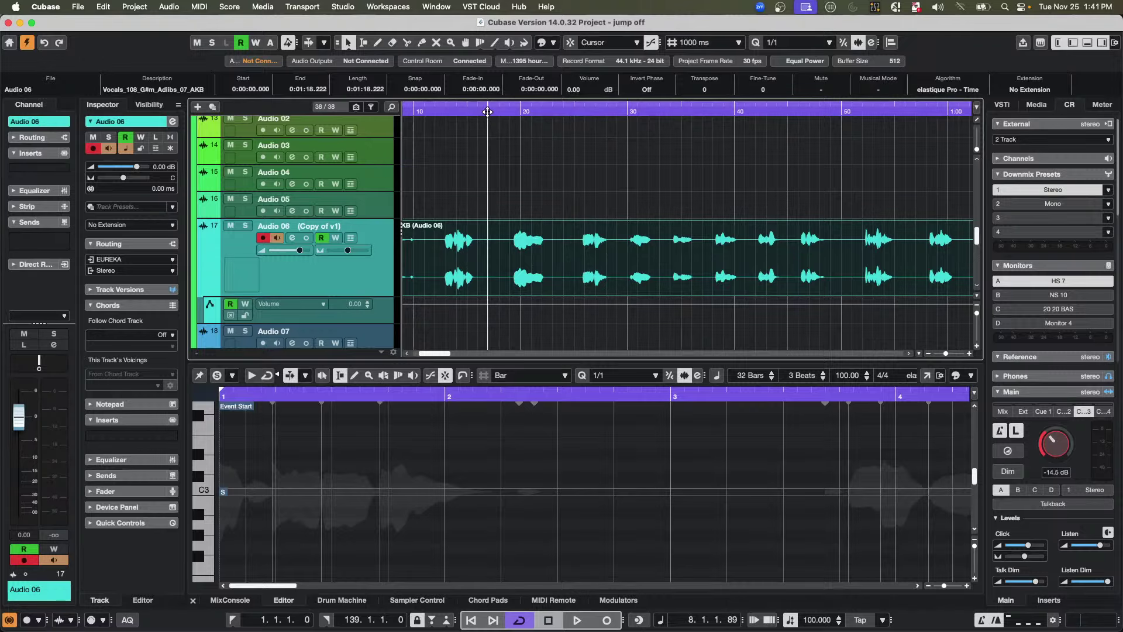
pyautogui.moveTo(486, 110); pyautogui.dragTo(493, 61)
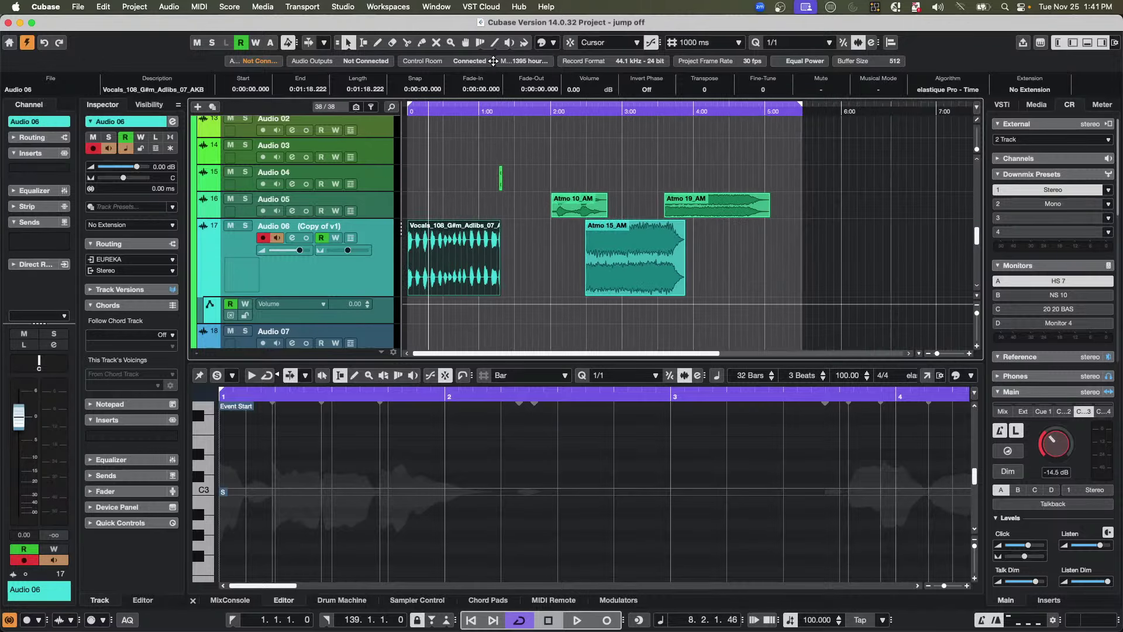
pyautogui.hotkey('alt', 's')
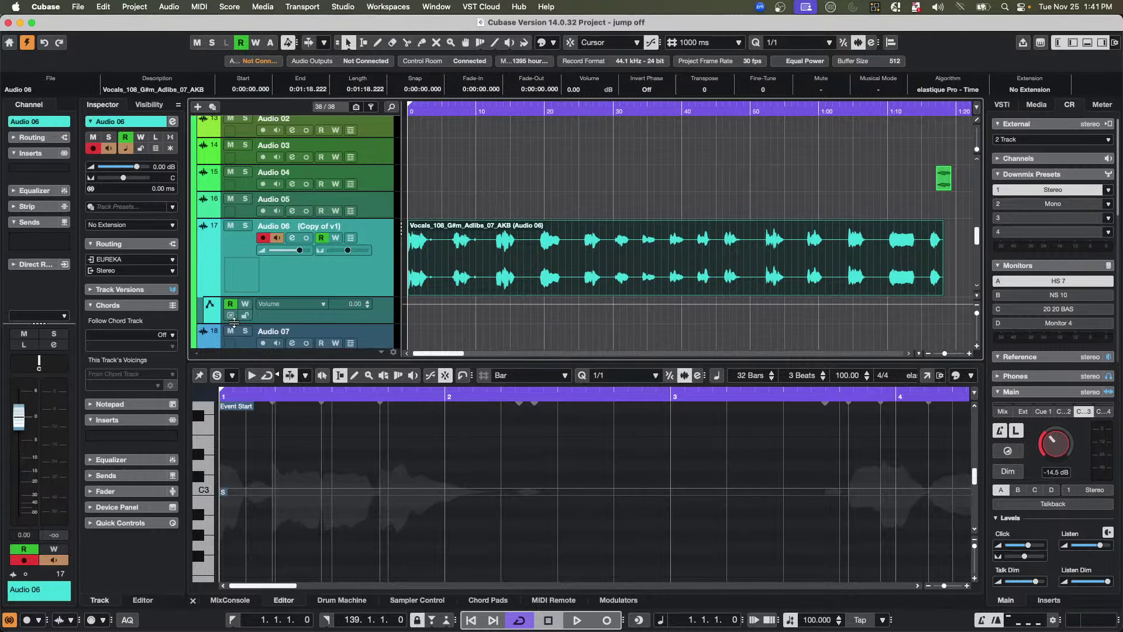
pyautogui.doubleClick(566, 279)
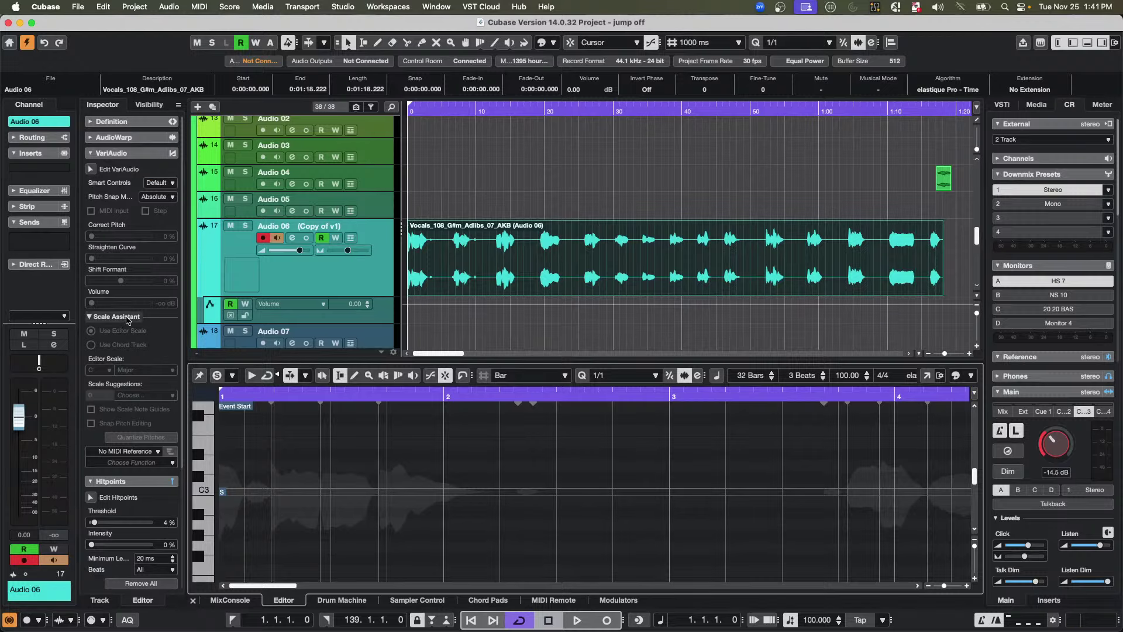
pyautogui.click(120, 153)
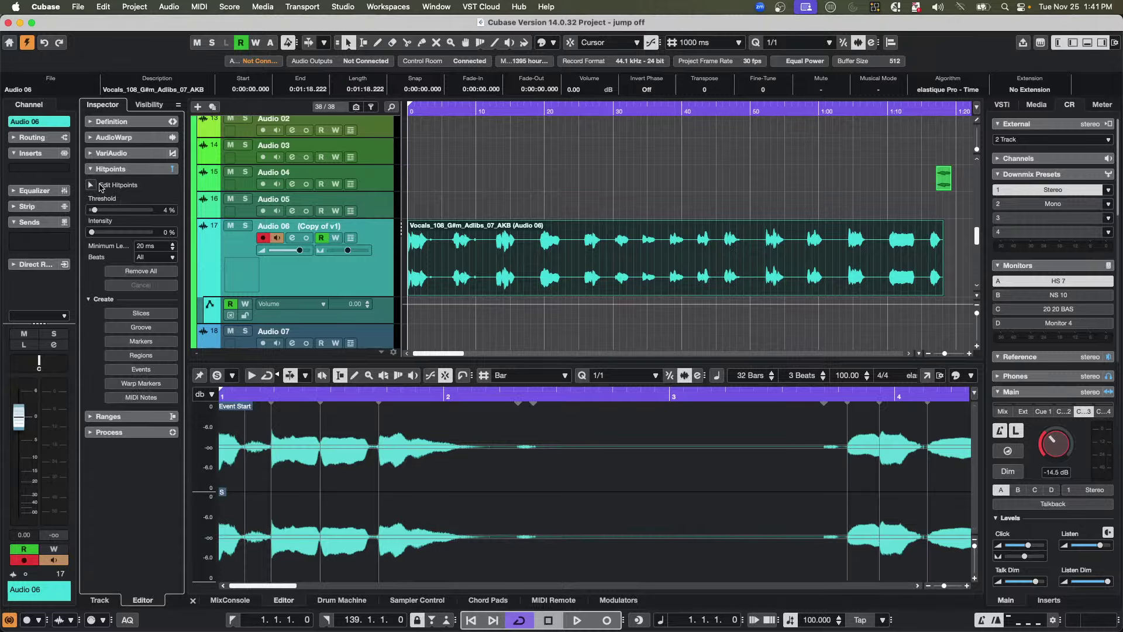
# - Raise the hitpoint threshold to 11% and create events from the detected hitpoints
pyautogui.moveTo(94, 209); pyautogui.dragTo(99, 215)
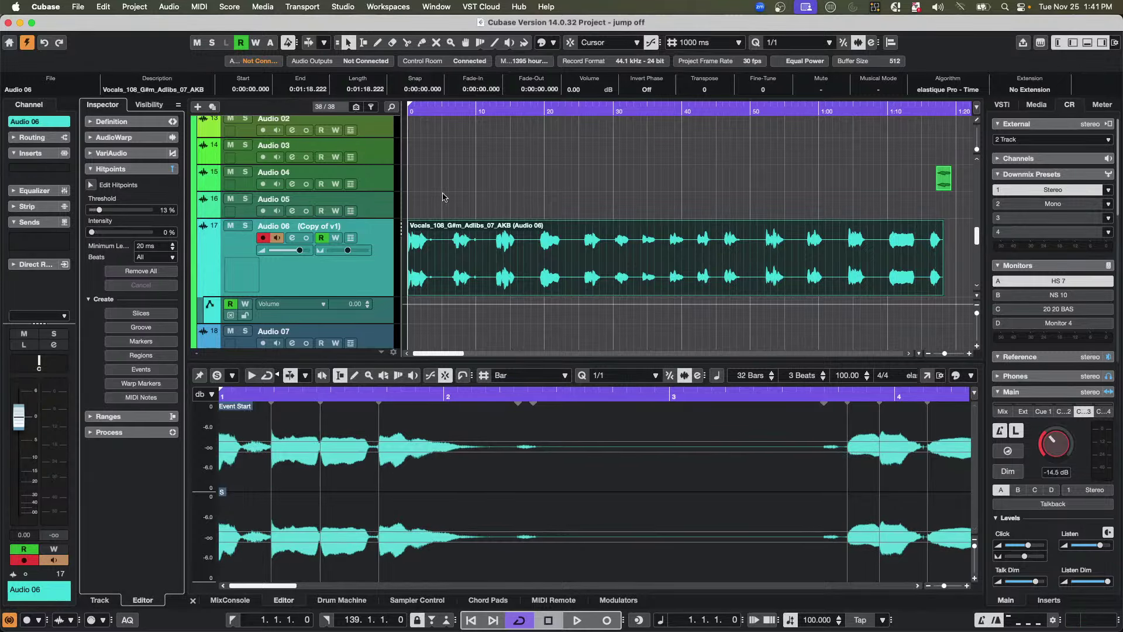
pyautogui.click(159, 359)
pyautogui.moveTo(459, 113); pyautogui.dragTo(462, 89)
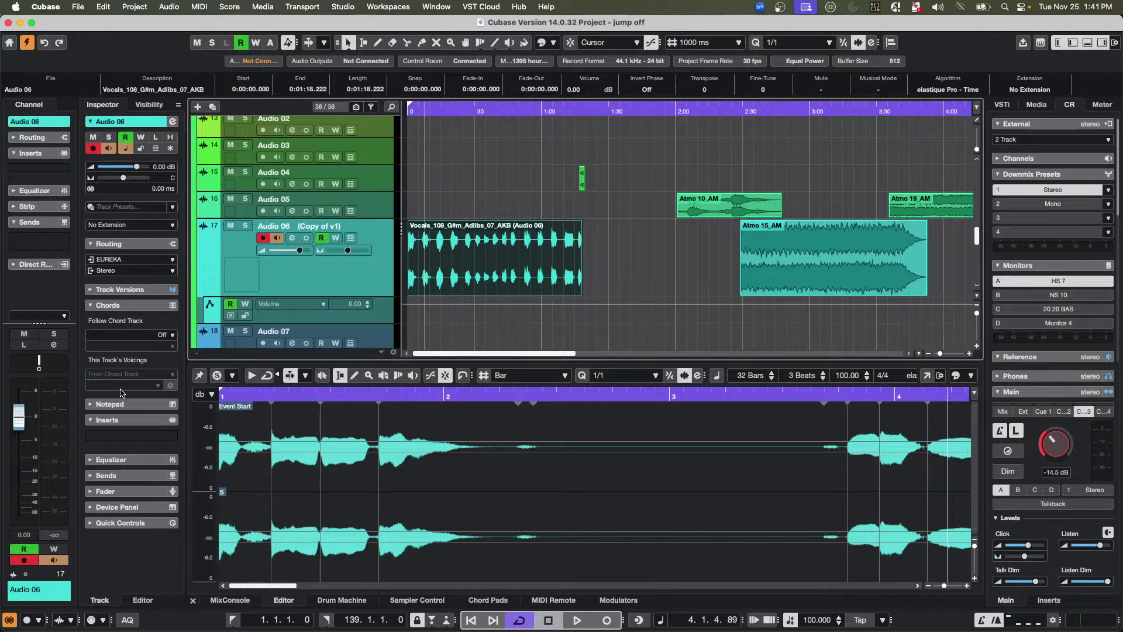
# - Reopen the Sample Editor settings, turn on hitpoint editing, and raise the threshold to 17%
pyautogui.doubleClick(532, 264)
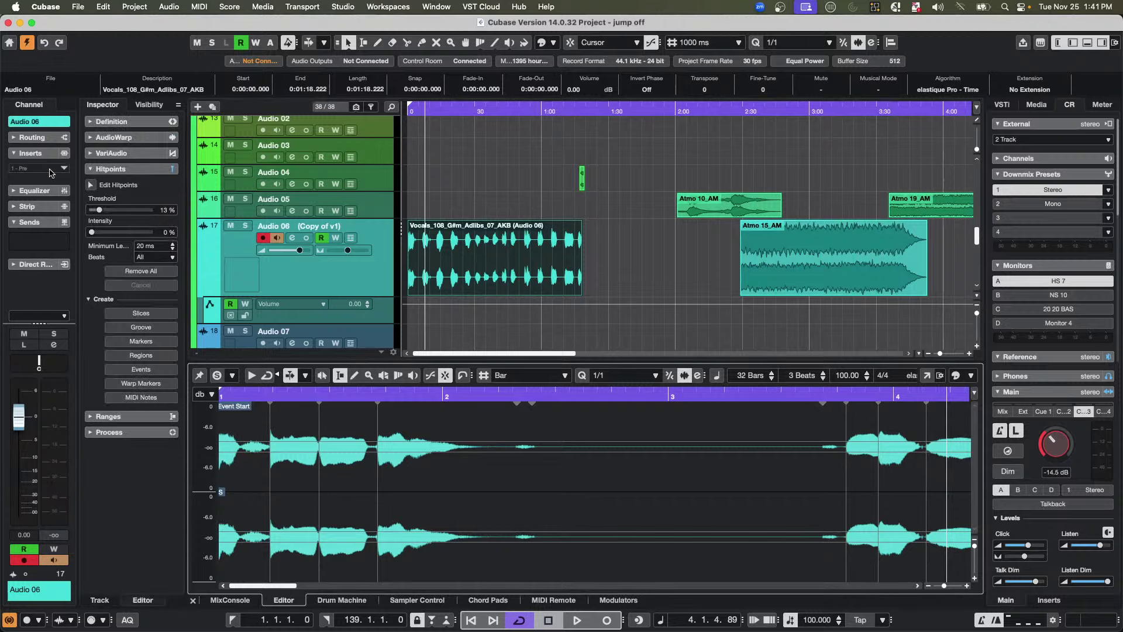
pyautogui.click(91, 185)
pyautogui.moveTo(99, 210); pyautogui.dragTo(103, 209)
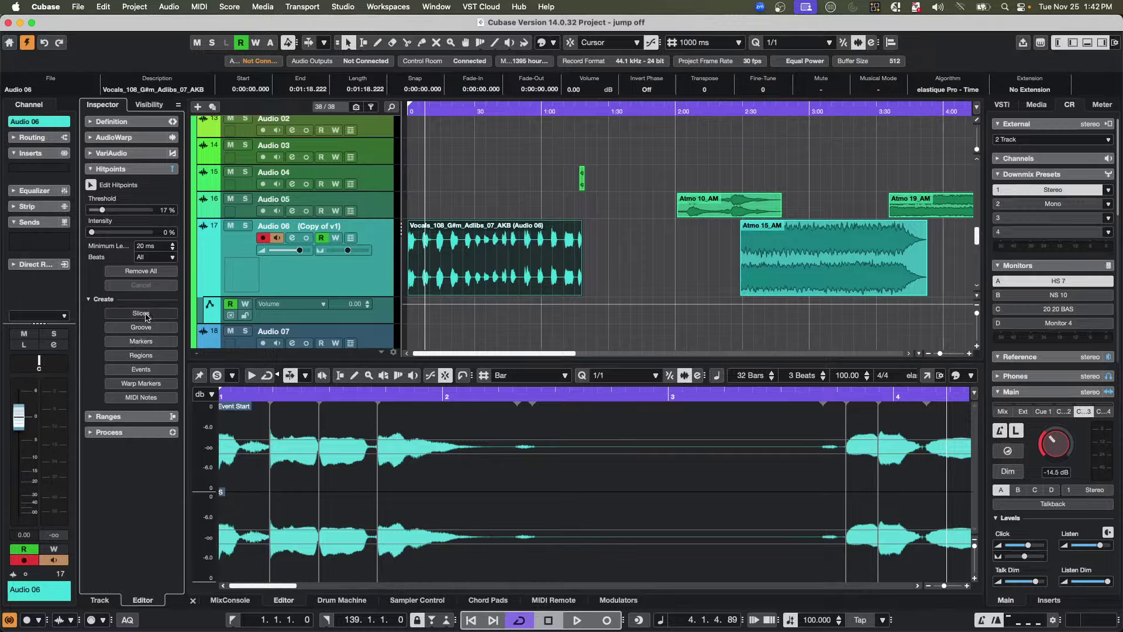
# - Split the vocal event at its hitpoints, then undo back to one event
pyautogui.click(142, 369)
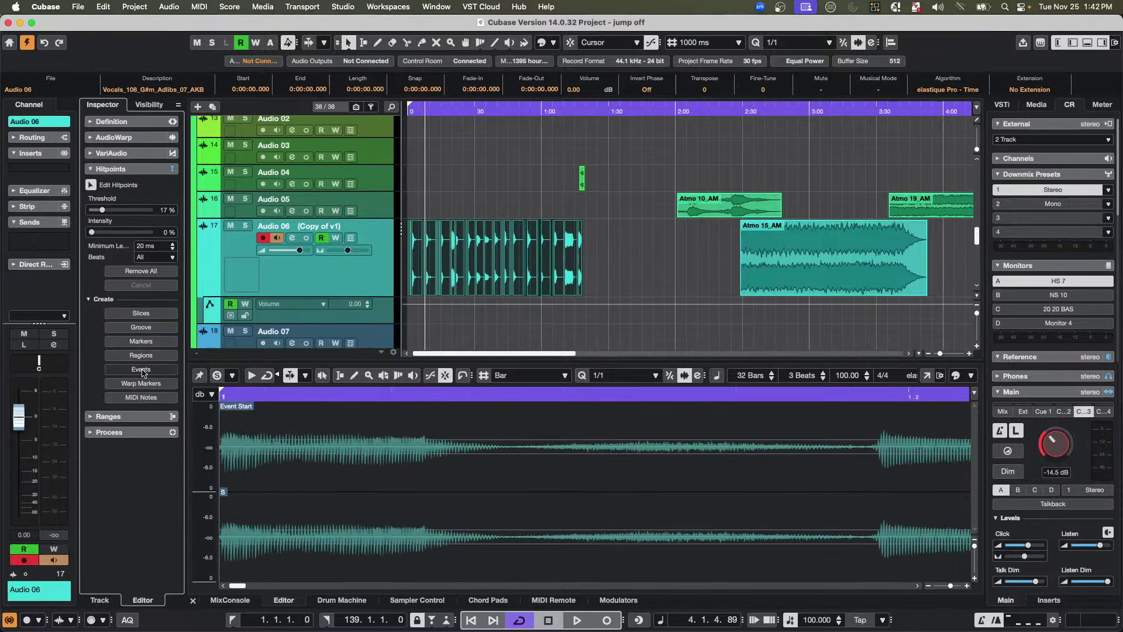
pyautogui.moveTo(443, 109); pyautogui.dragTo(440, 152)
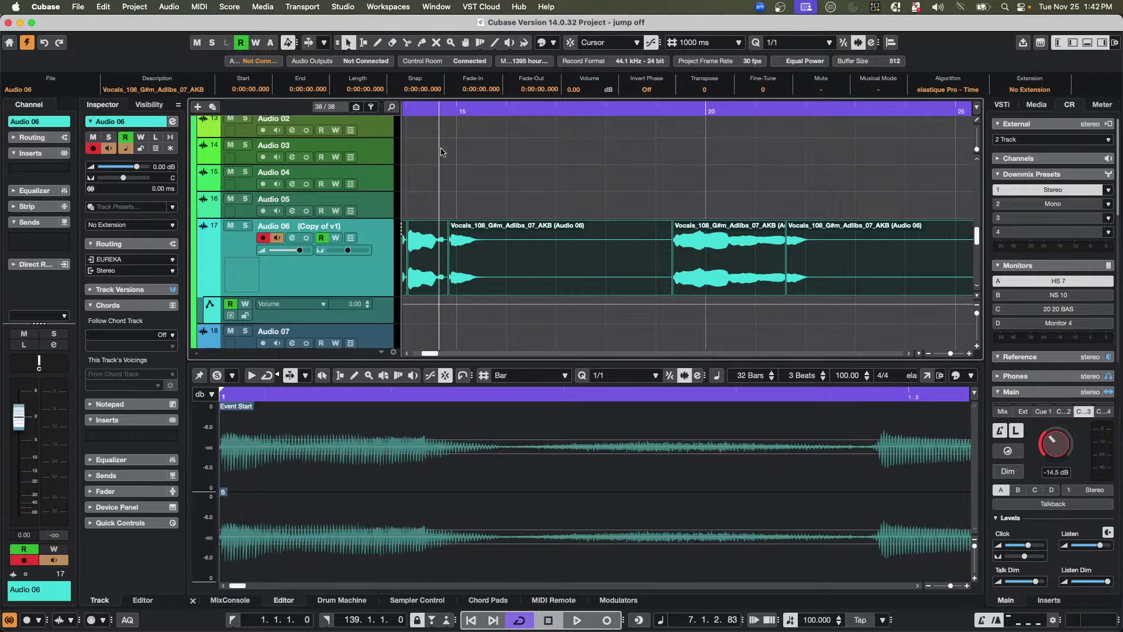
pyautogui.press('super+z')
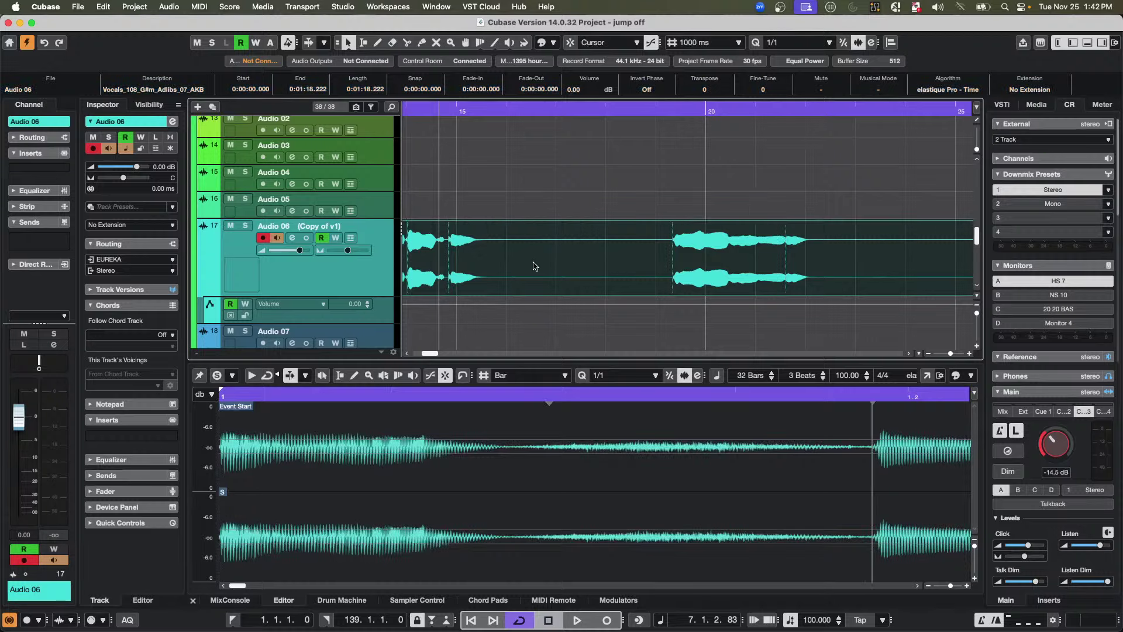
# - Create slices from the hitpoints and reopen the Audio 06 event in the Sample Editor
pyautogui.click(143, 600)
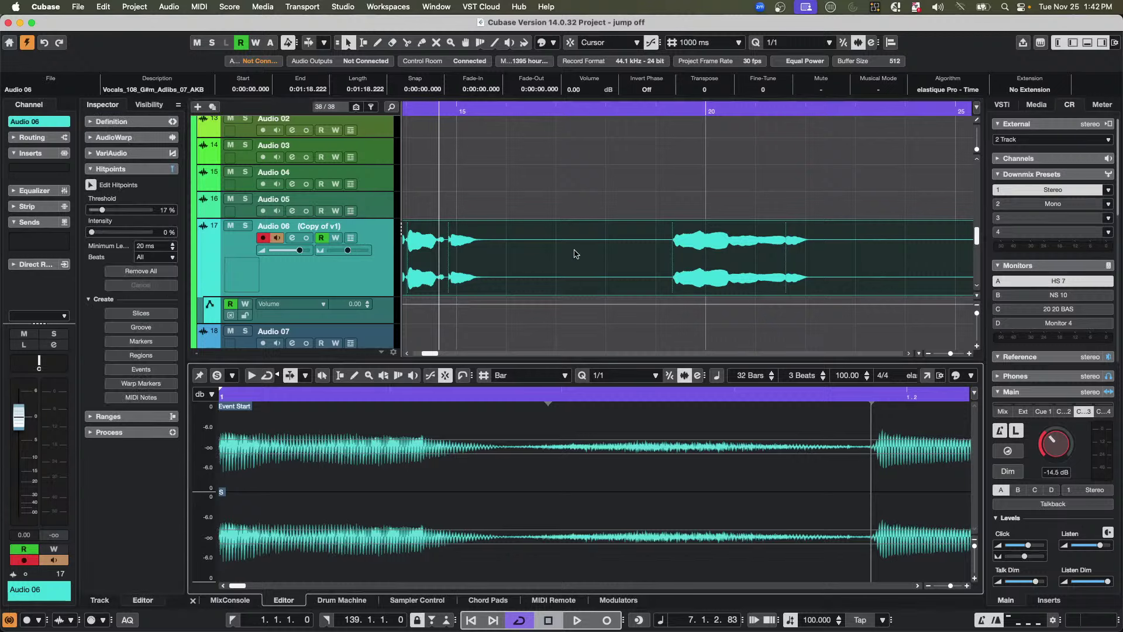
pyautogui.click(155, 313)
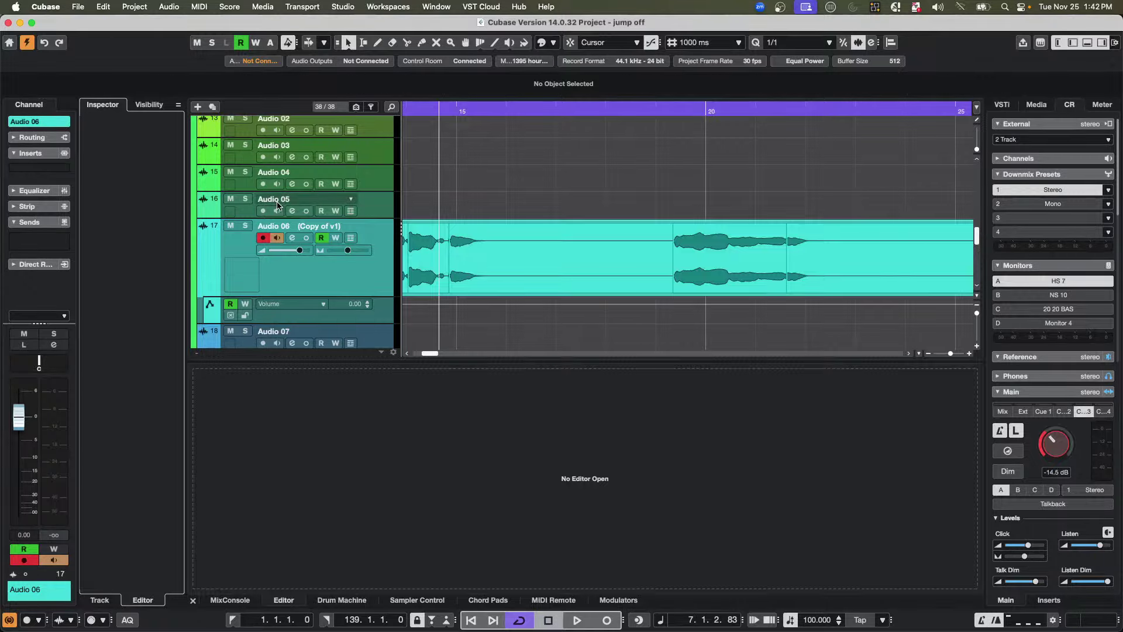
pyautogui.click(412, 231)
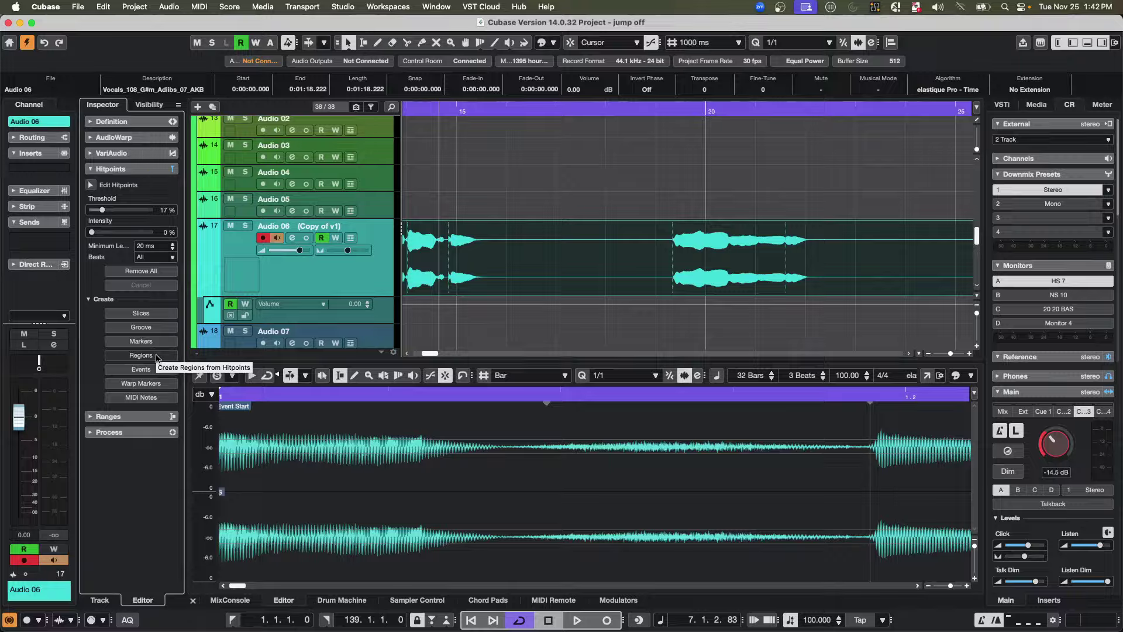
pyautogui.moveTo(465, 111); pyautogui.dragTo(478, 75)
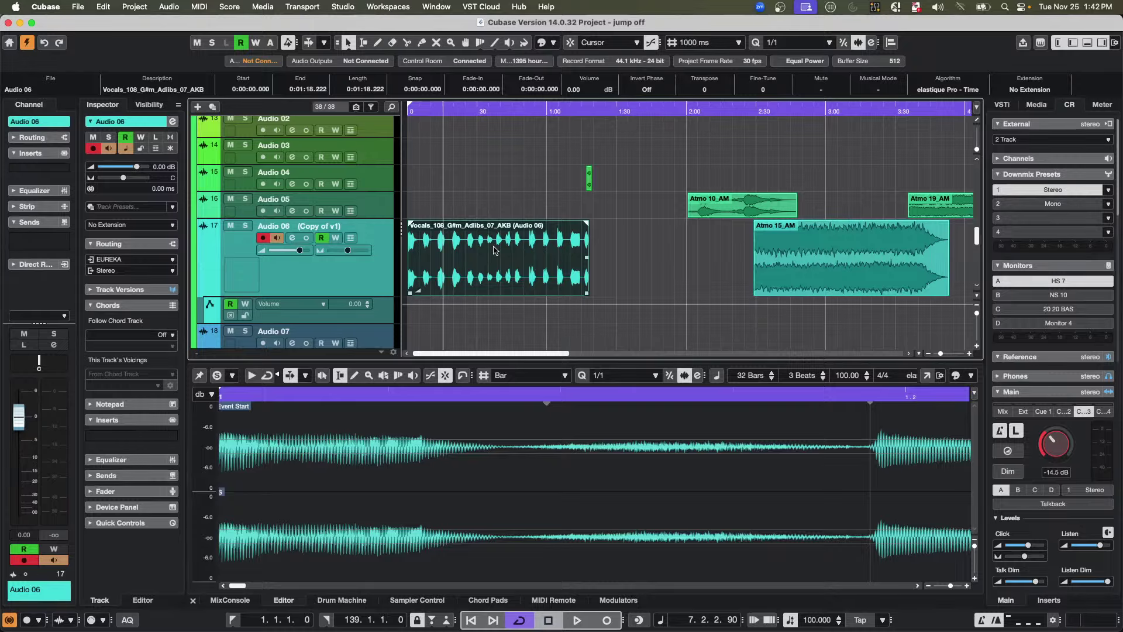
pyautogui.doubleClick(495, 251)
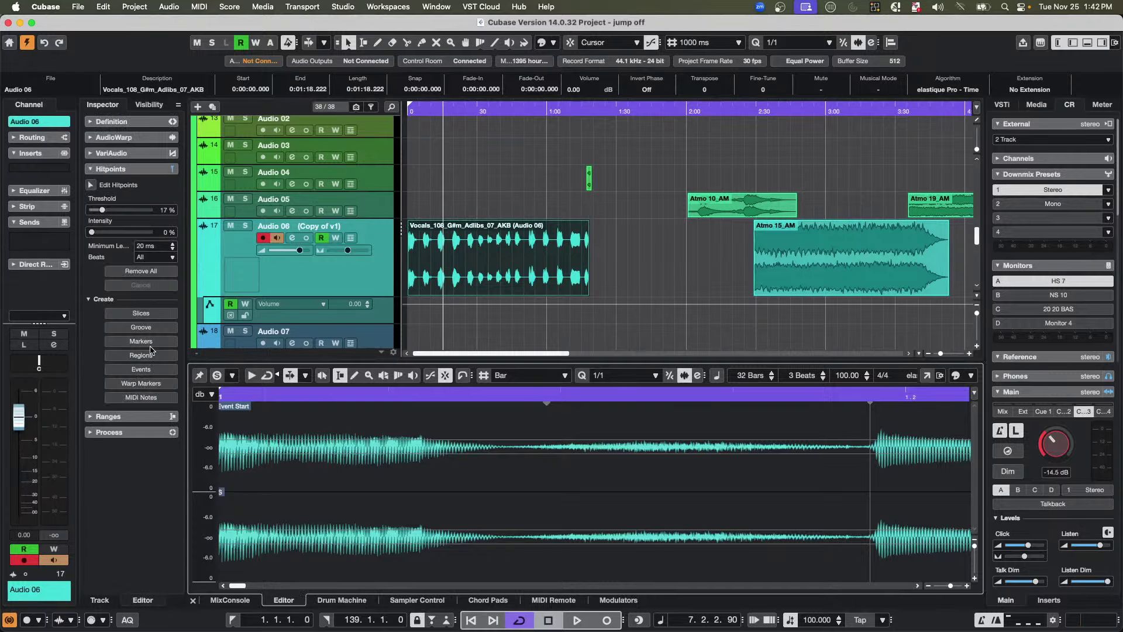
pyautogui.click(151, 352)
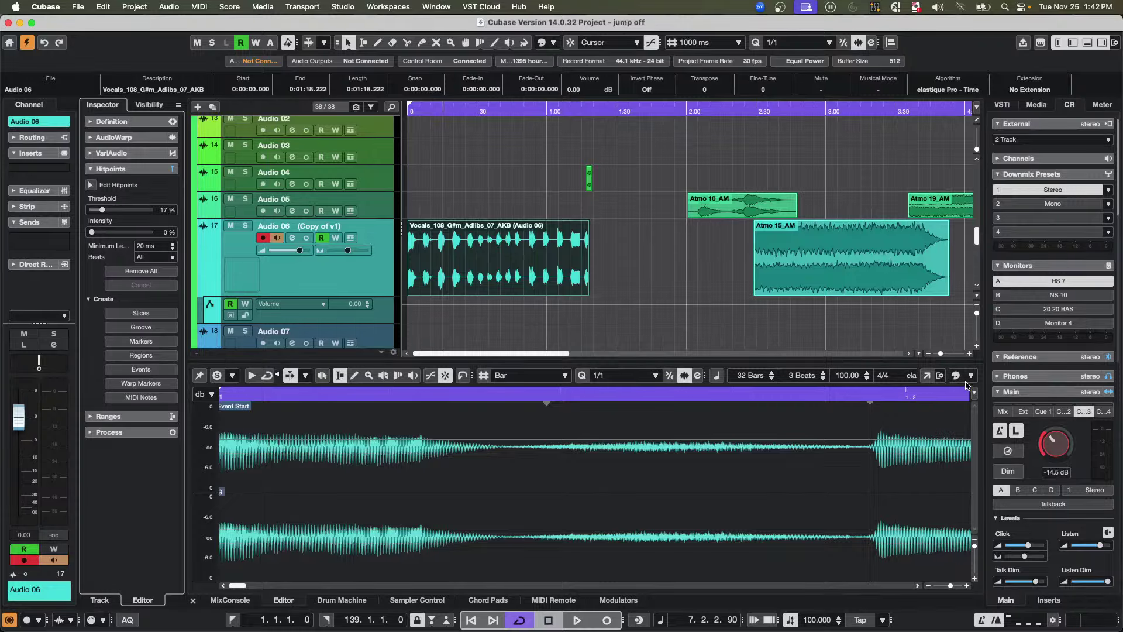
pyautogui.click(972, 376)
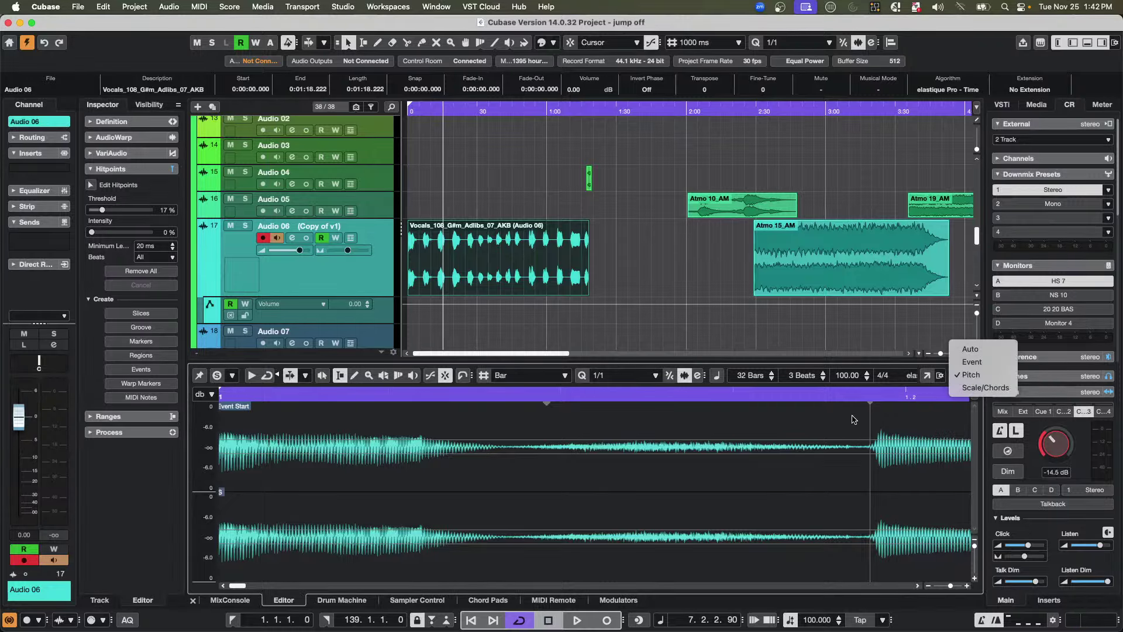
pyautogui.click(824, 421)
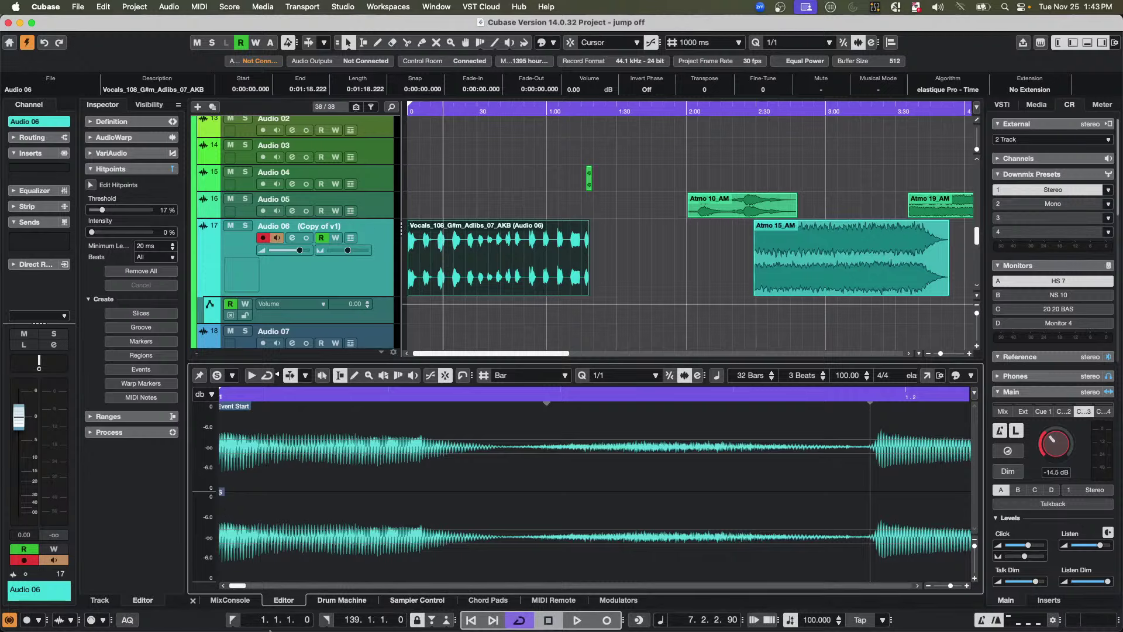
pyautogui.moveTo(270, 629)
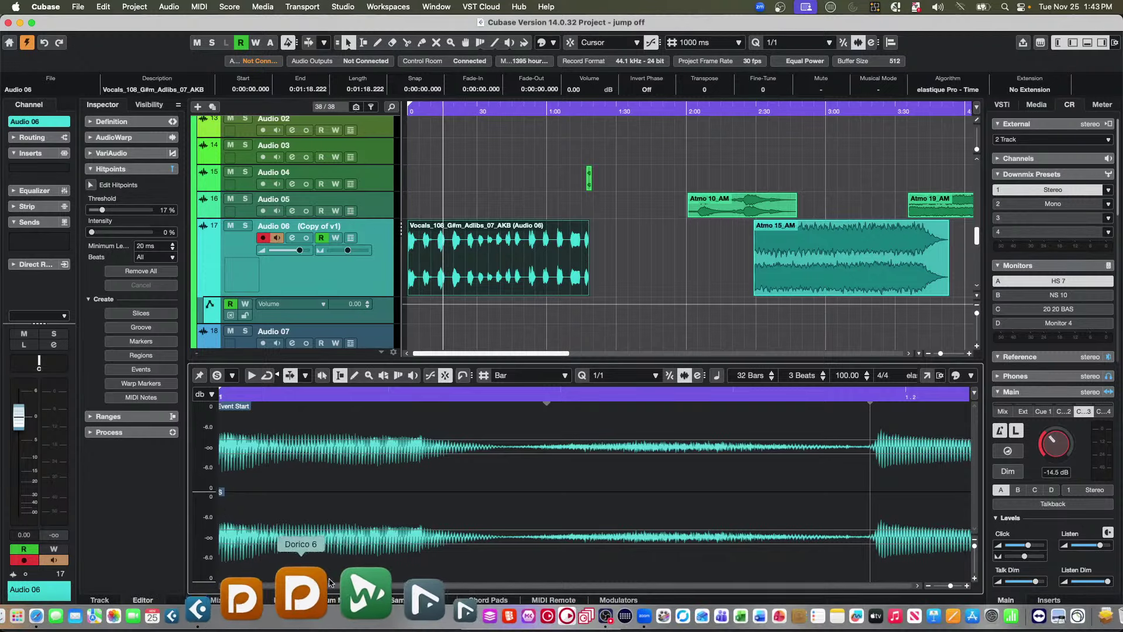
pyautogui.click(340, 583)
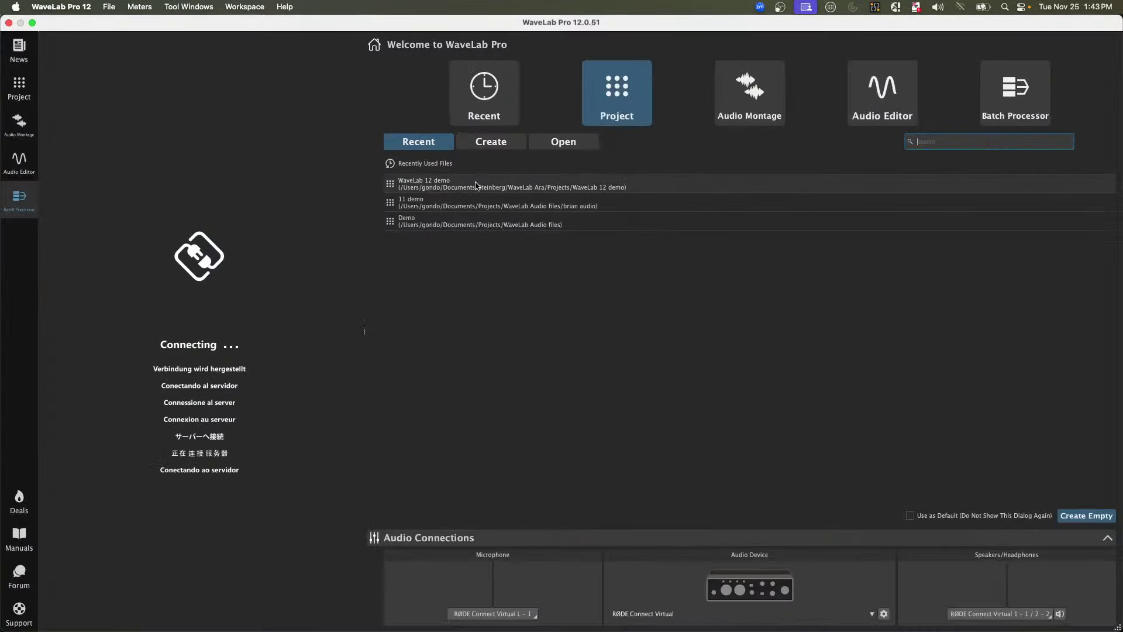
pyautogui.doubleClick(445, 188)
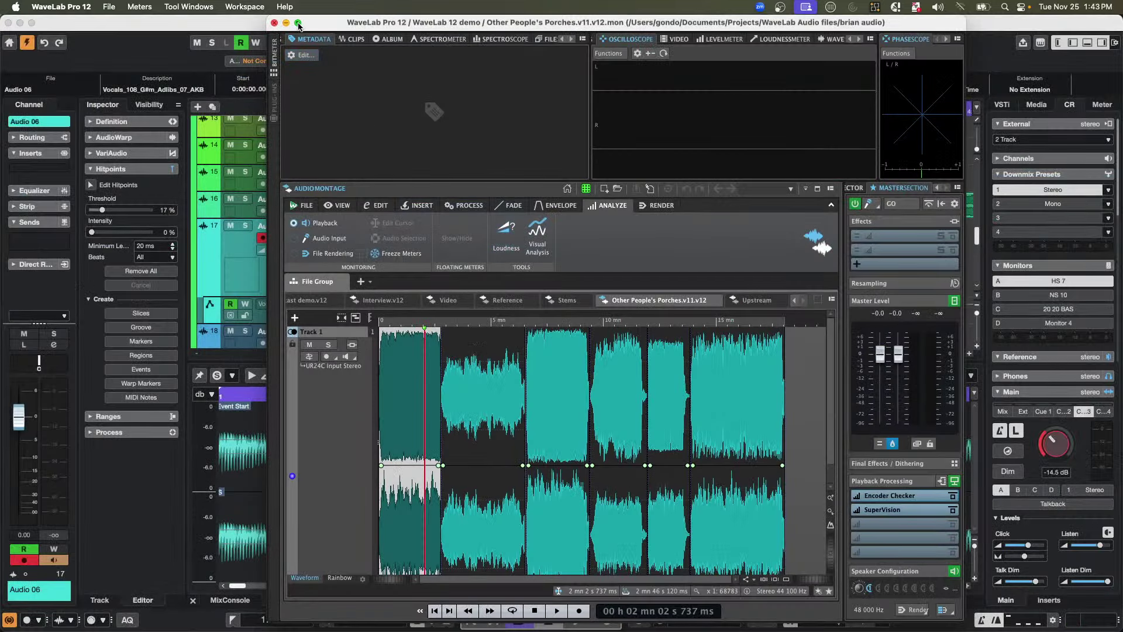
pyautogui.click(298, 23)
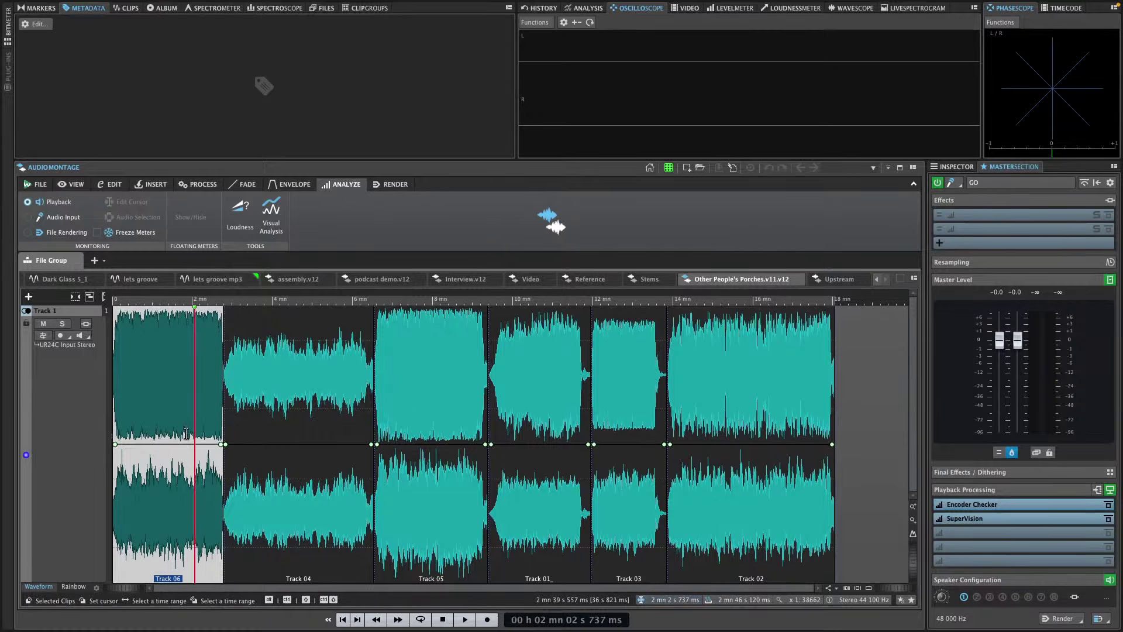
pyautogui.click(719, 532)
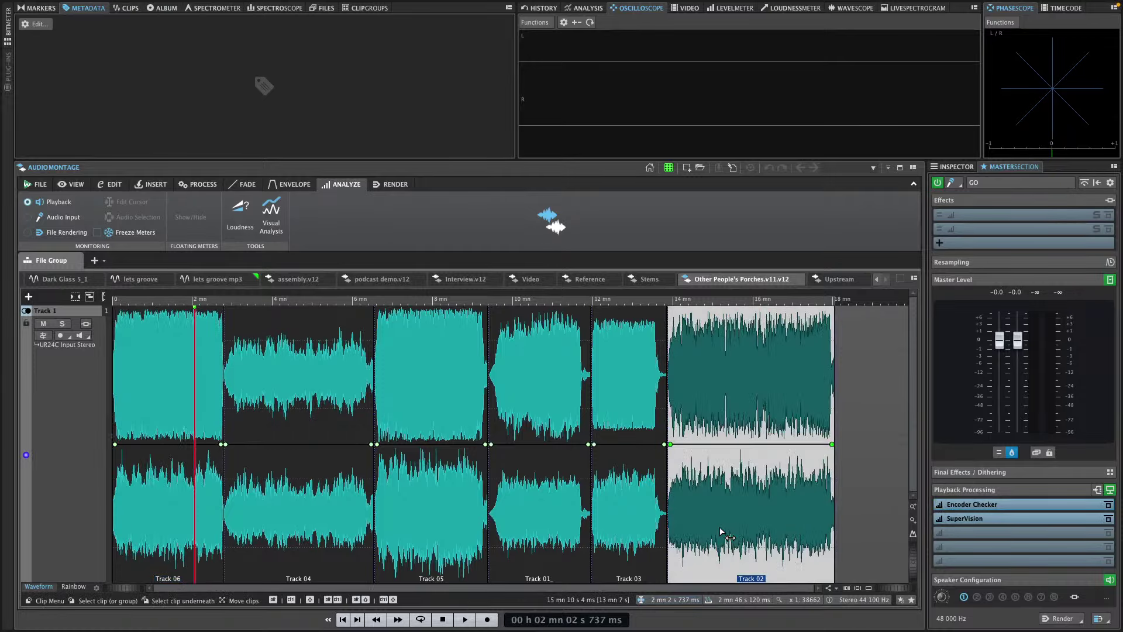
pyautogui.click(606, 517)
pyautogui.click(568, 516)
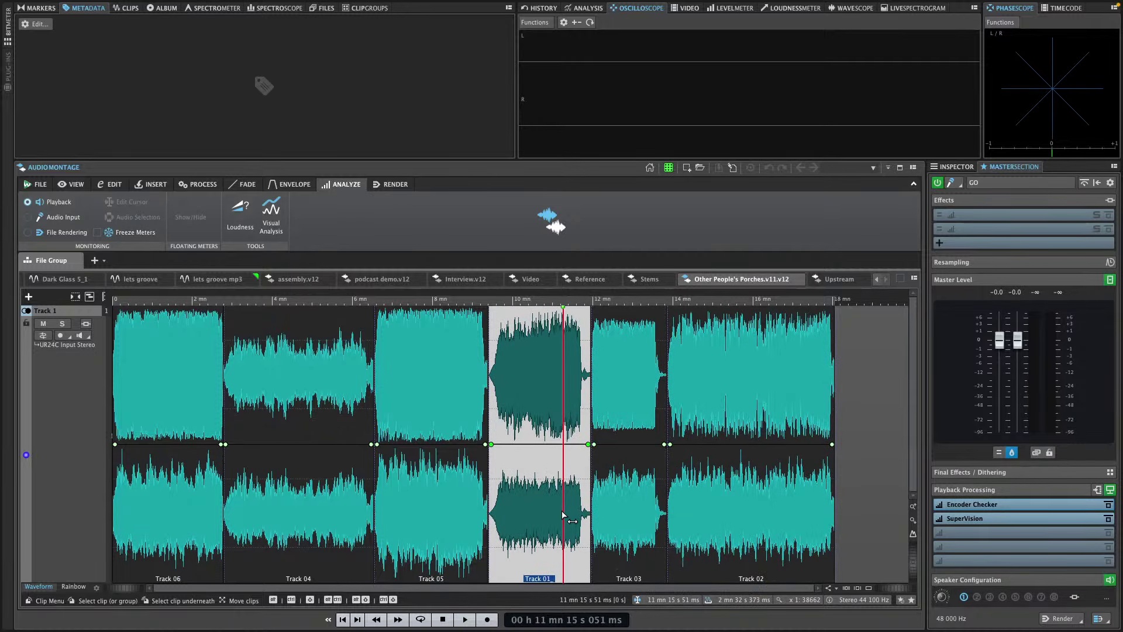
pyautogui.click(479, 511)
pyautogui.click(329, 498)
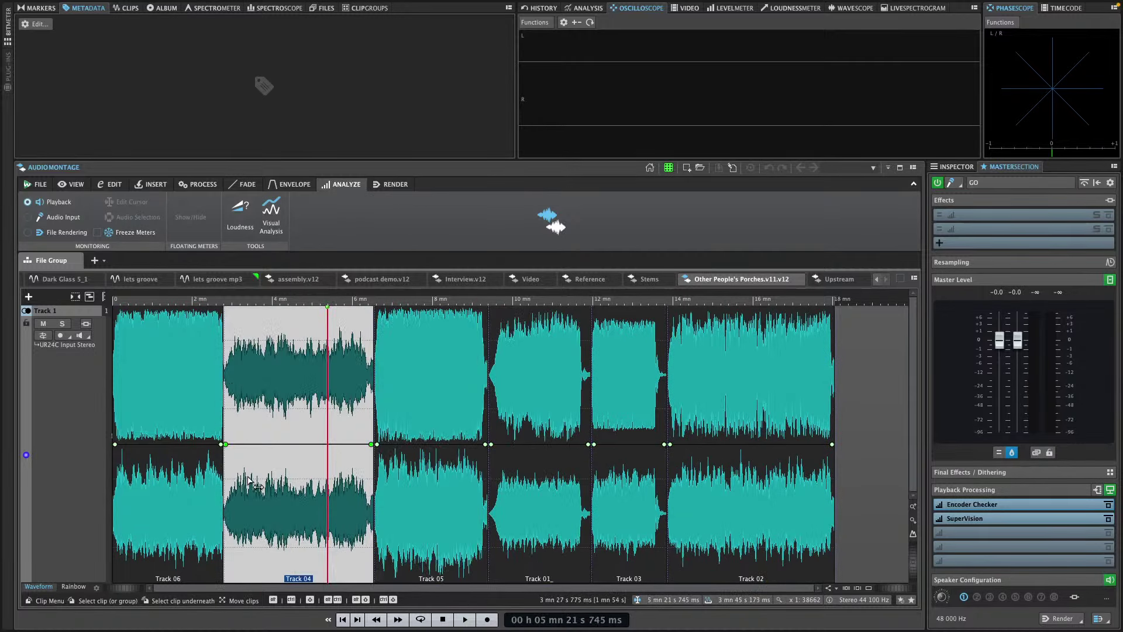
pyautogui.click(185, 480)
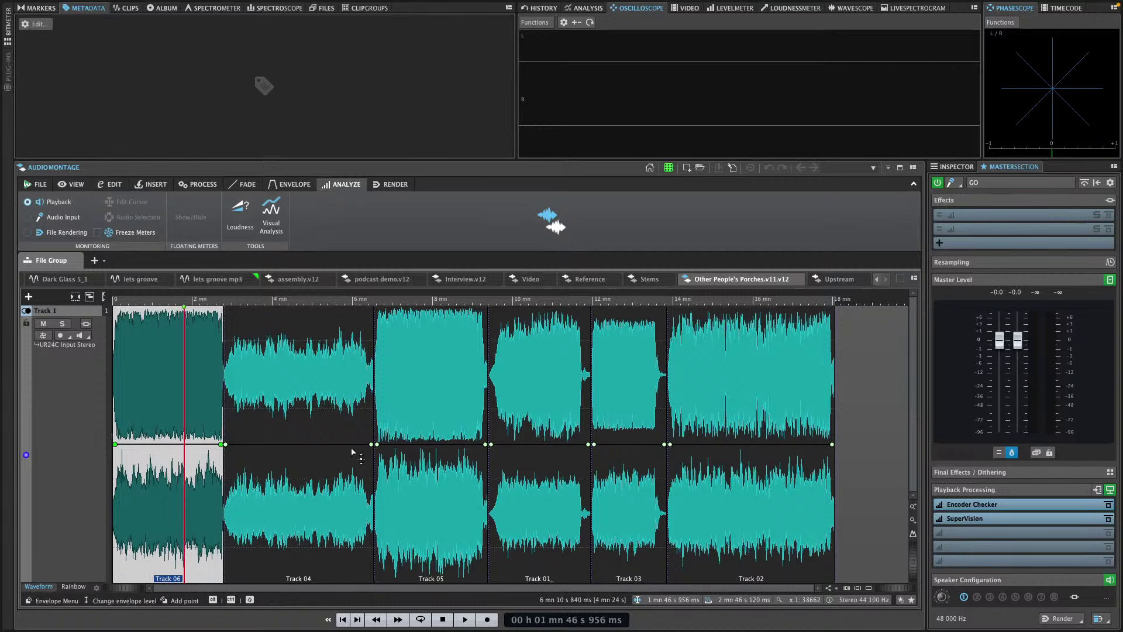
pyautogui.click(299, 480)
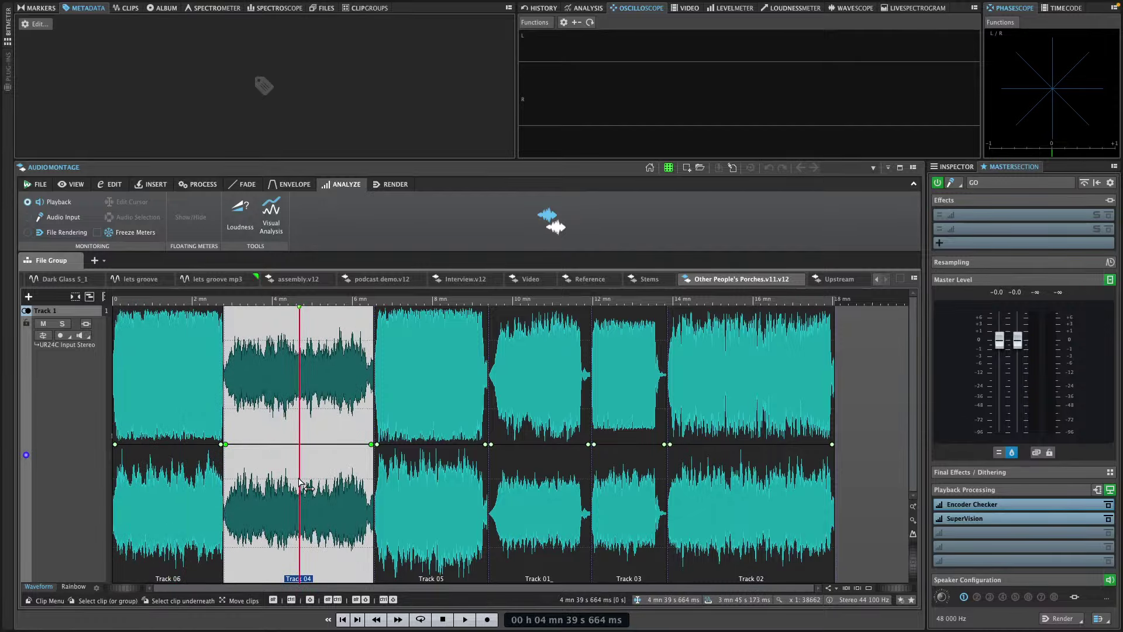
pyautogui.click(434, 466)
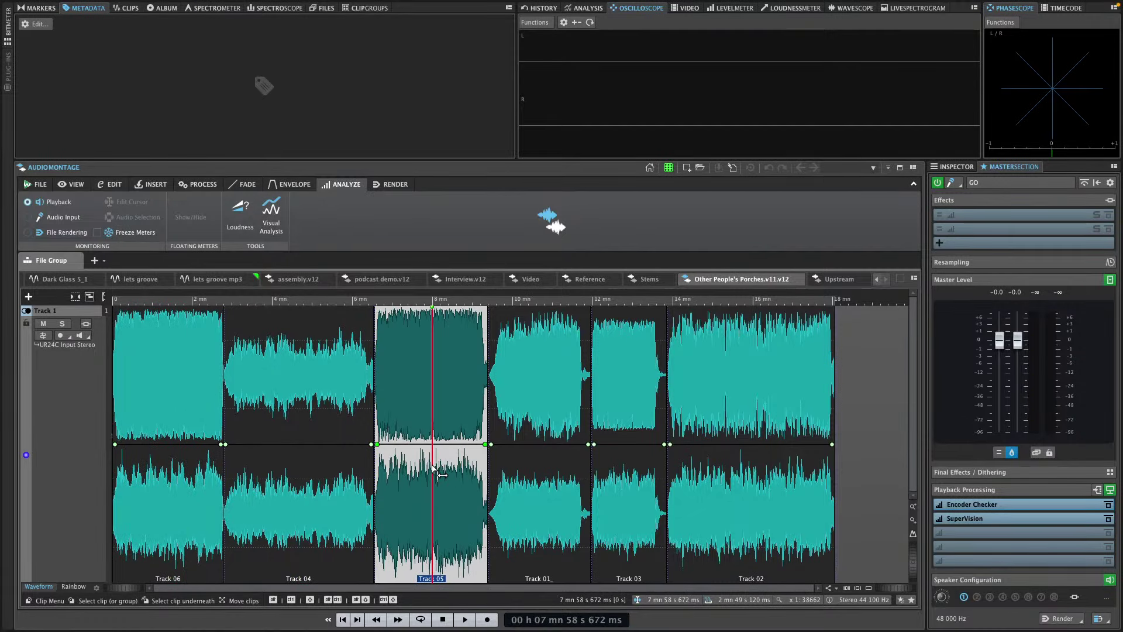
pyautogui.click(548, 501)
pyautogui.click(630, 487)
pyautogui.click(758, 505)
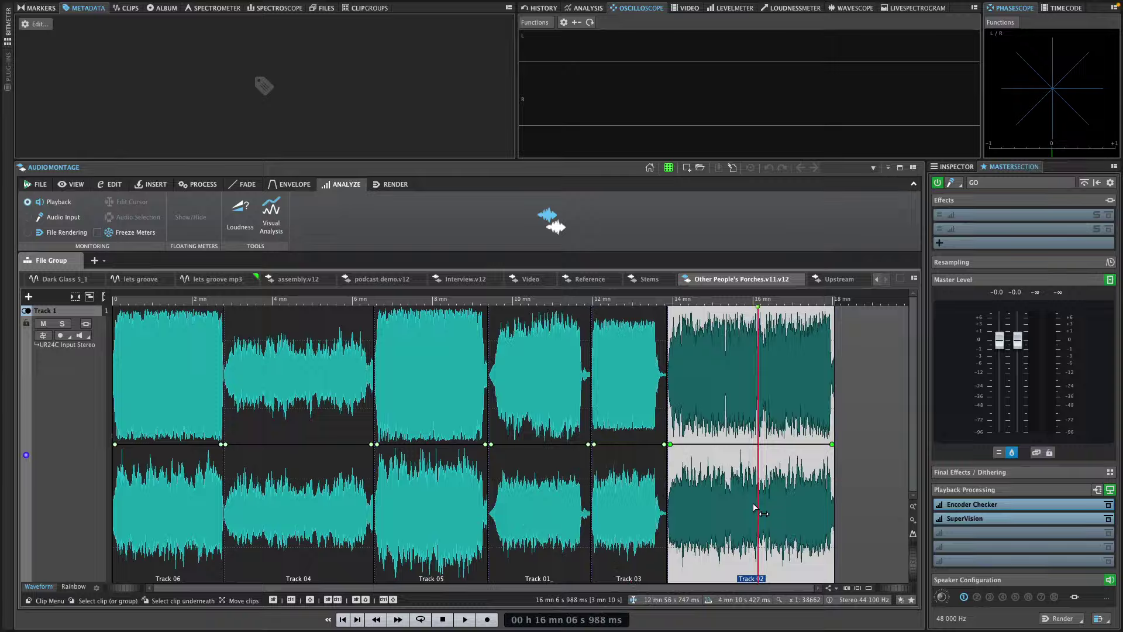
pyautogui.click(648, 501)
pyautogui.click(560, 494)
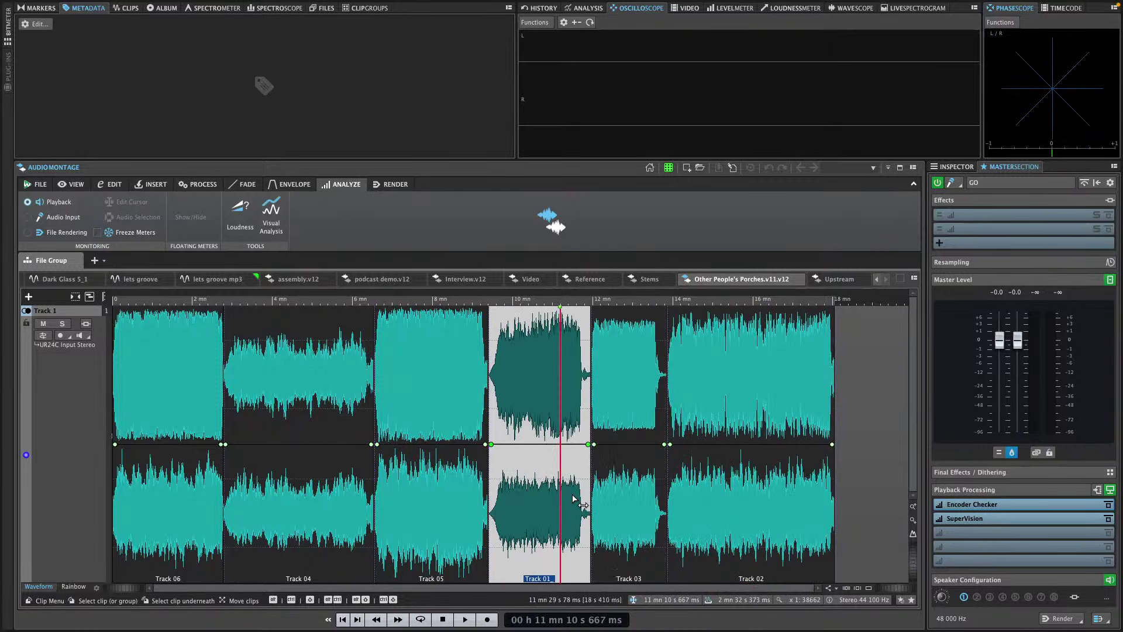
pyautogui.click(477, 488)
pyautogui.click(367, 484)
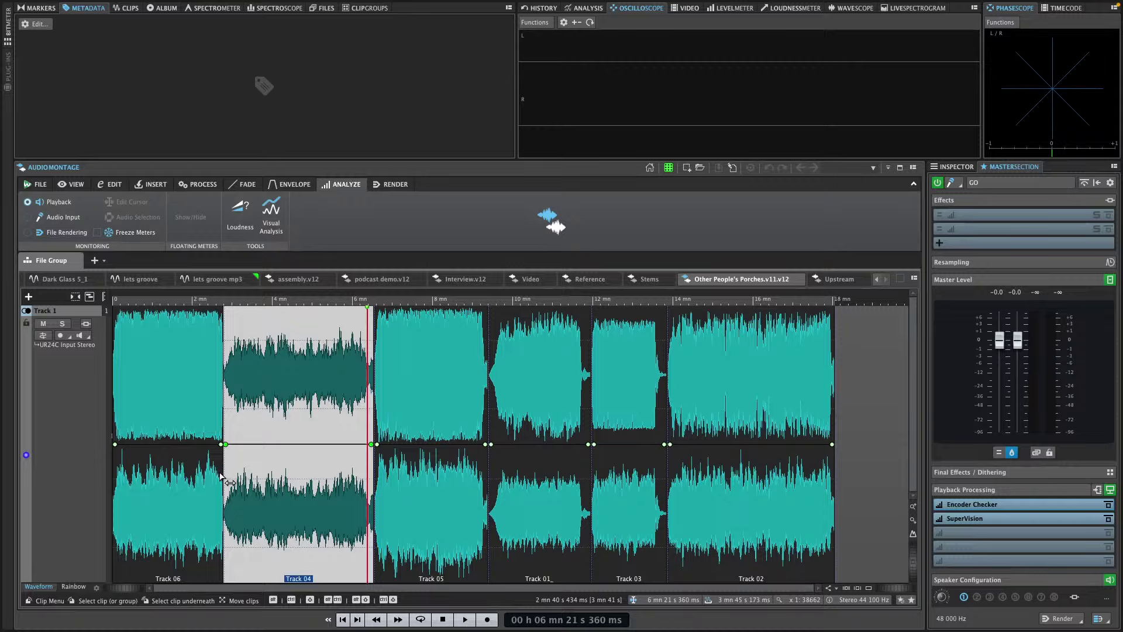
pyautogui.click(183, 484)
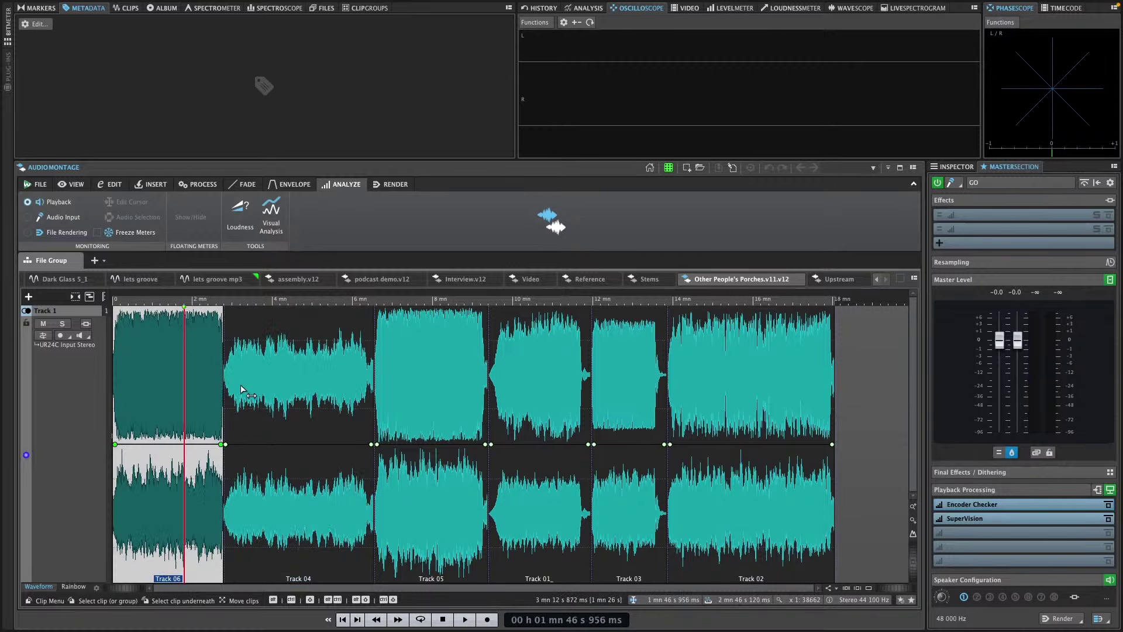
# - Show the album title list and attempt an audio CD write, dismissing the album-titles warning
pyautogui.click(164, 8)
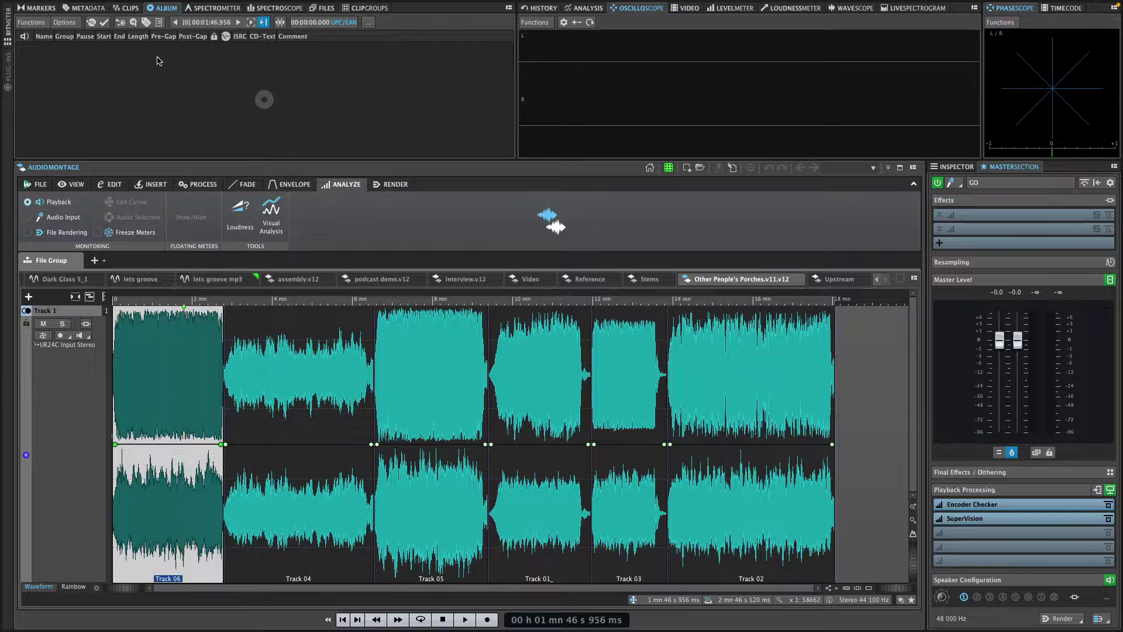
pyautogui.click(91, 24)
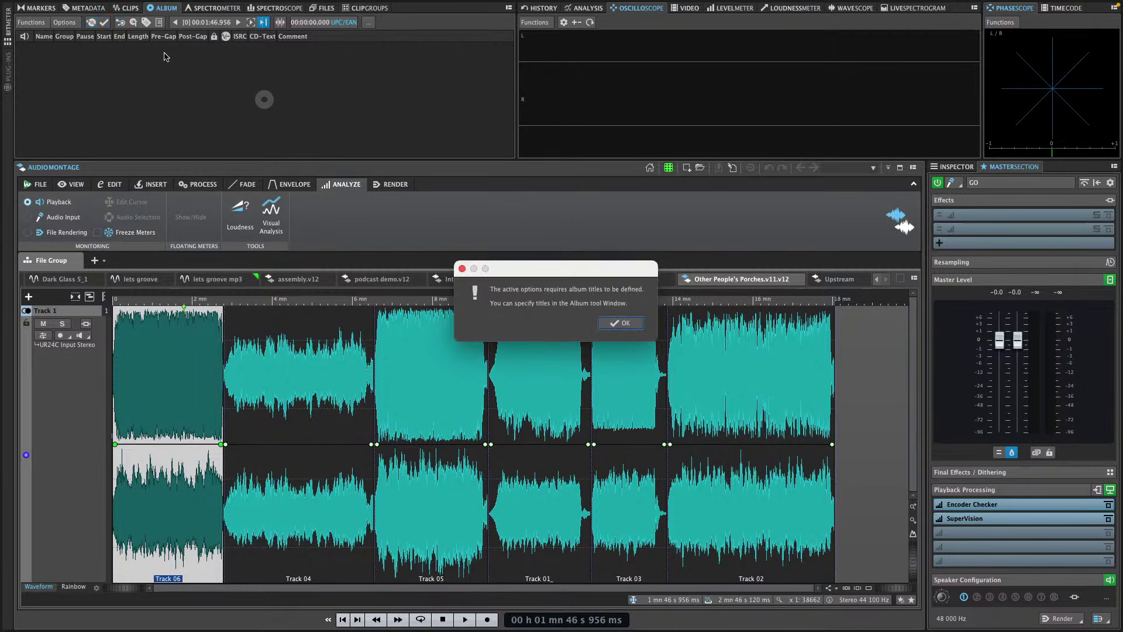
pyautogui.click(612, 316)
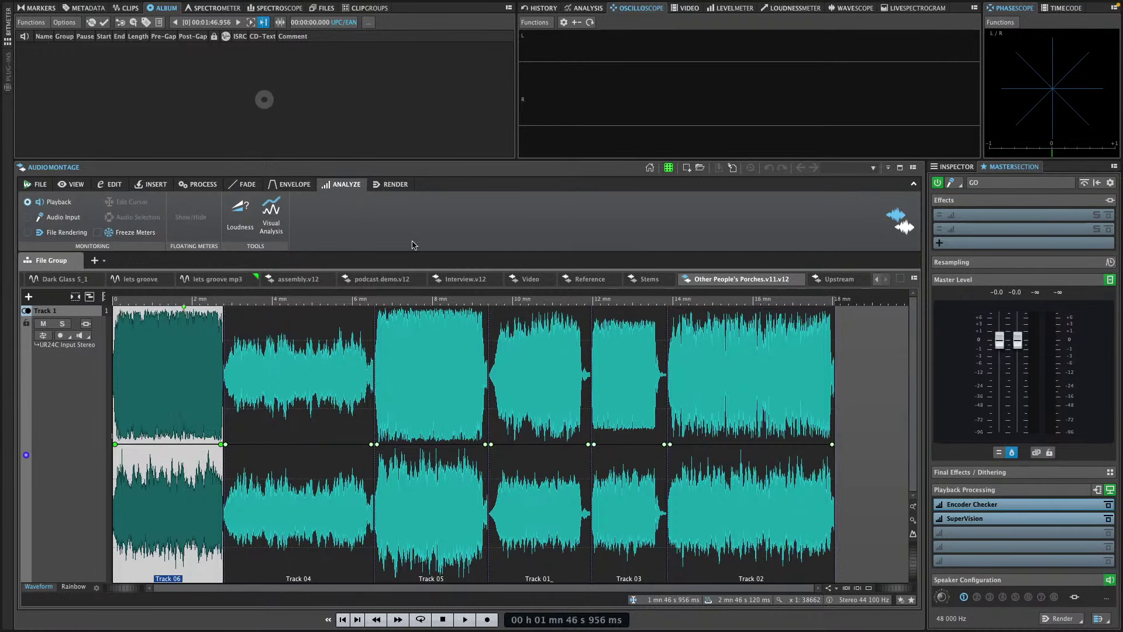
# - Retry Write Audio CD or DDP, dismiss the warning, and launch the Album Wizard
pyautogui.click(92, 24)
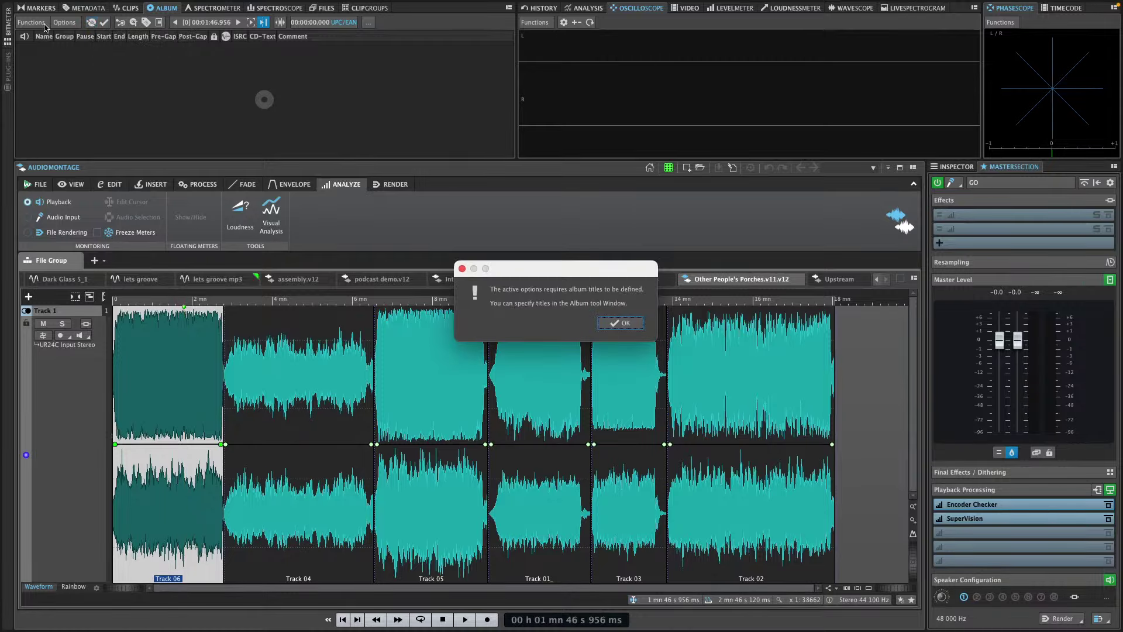
pyautogui.click(623, 324)
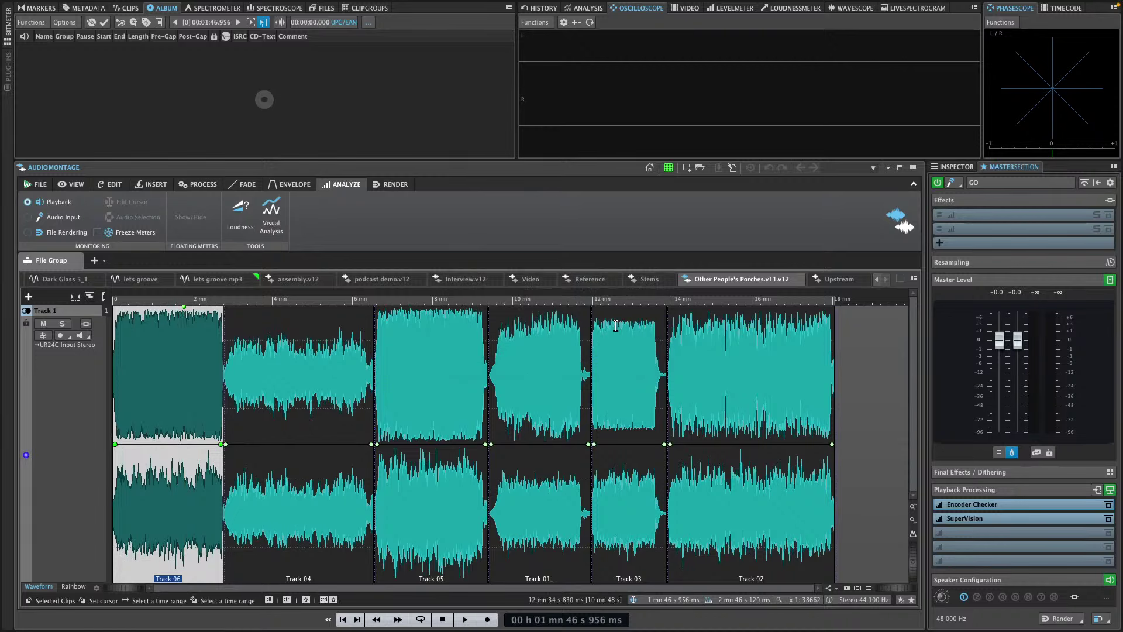
pyautogui.click(38, 24)
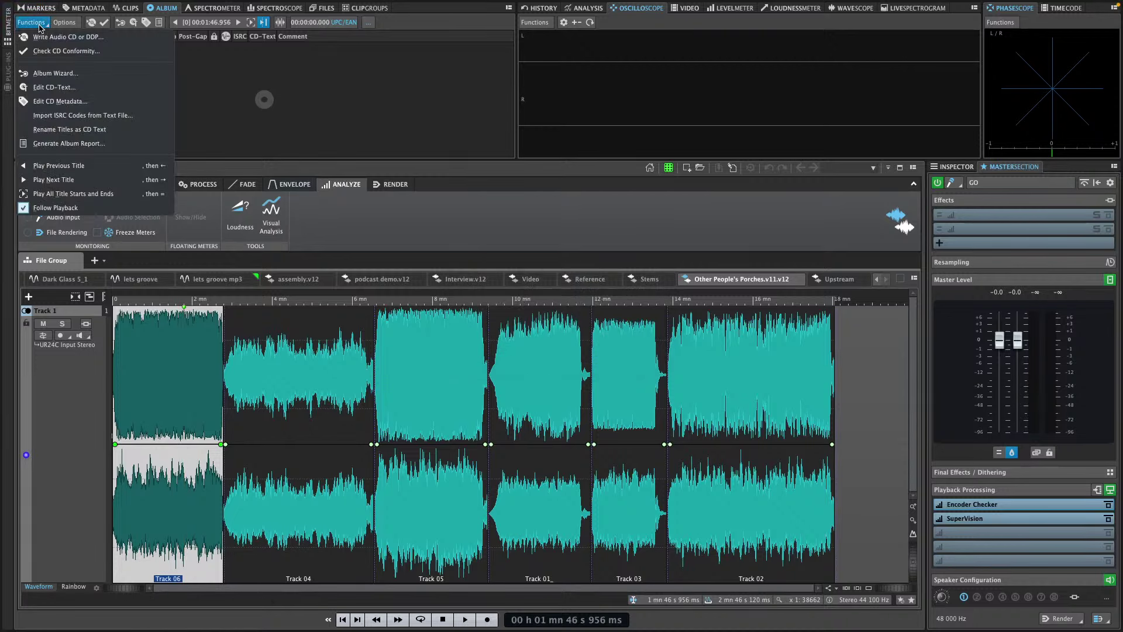
pyautogui.click(55, 73)
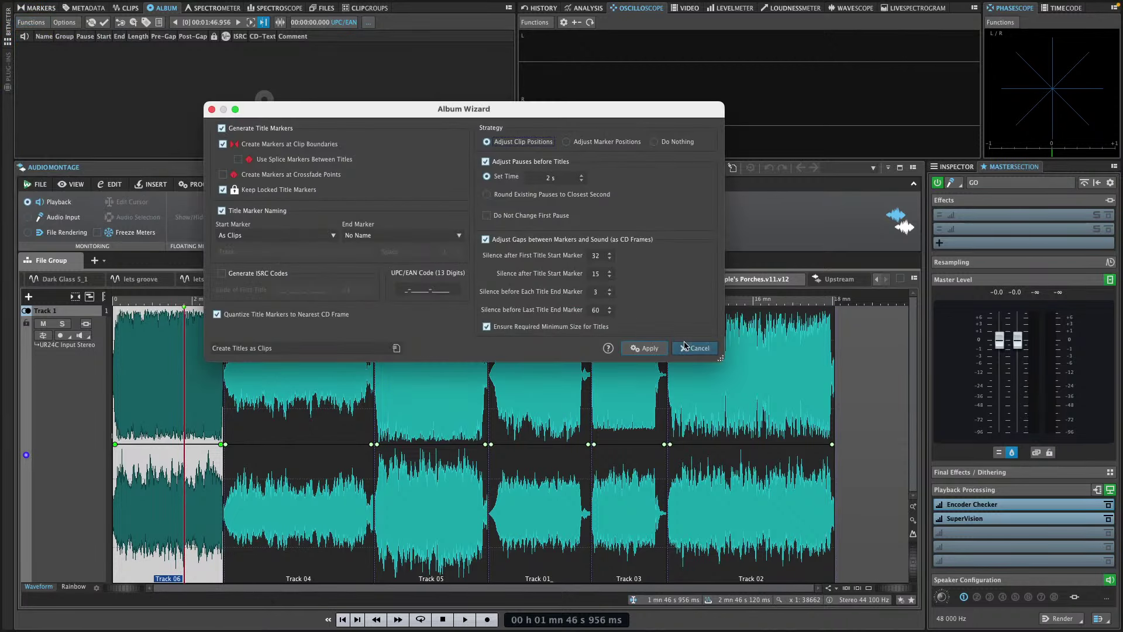
# - Apply the Album Wizard to create six titles with 2 s pauses, then cancel the CD/DDP writing window
pyautogui.click(646, 347)
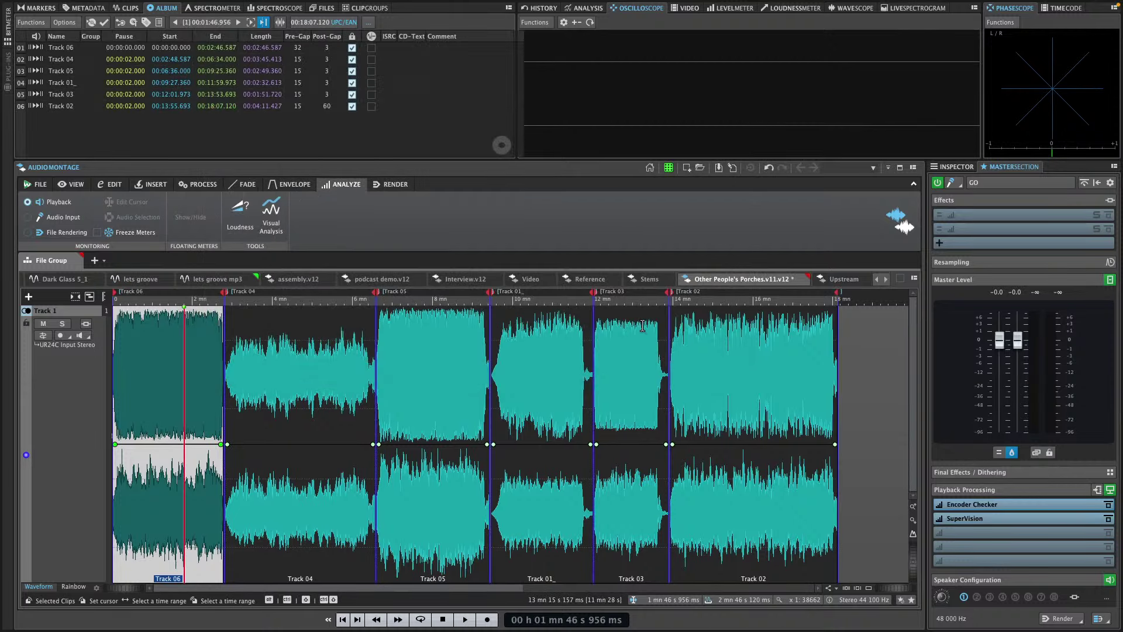
pyautogui.click(86, 22)
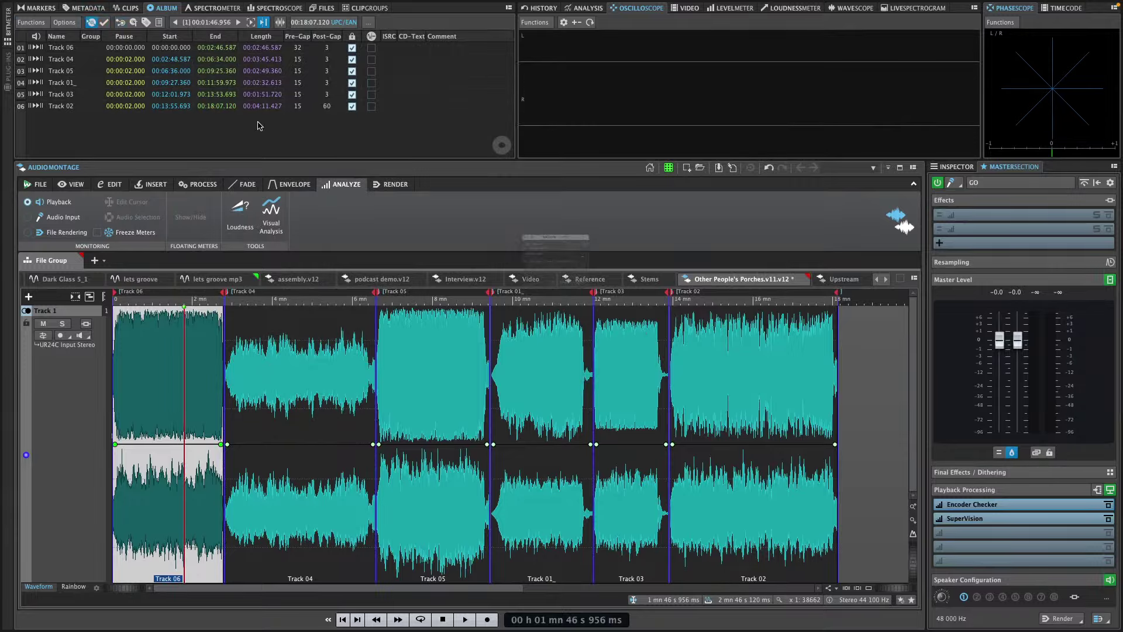
pyautogui.click(641, 309)
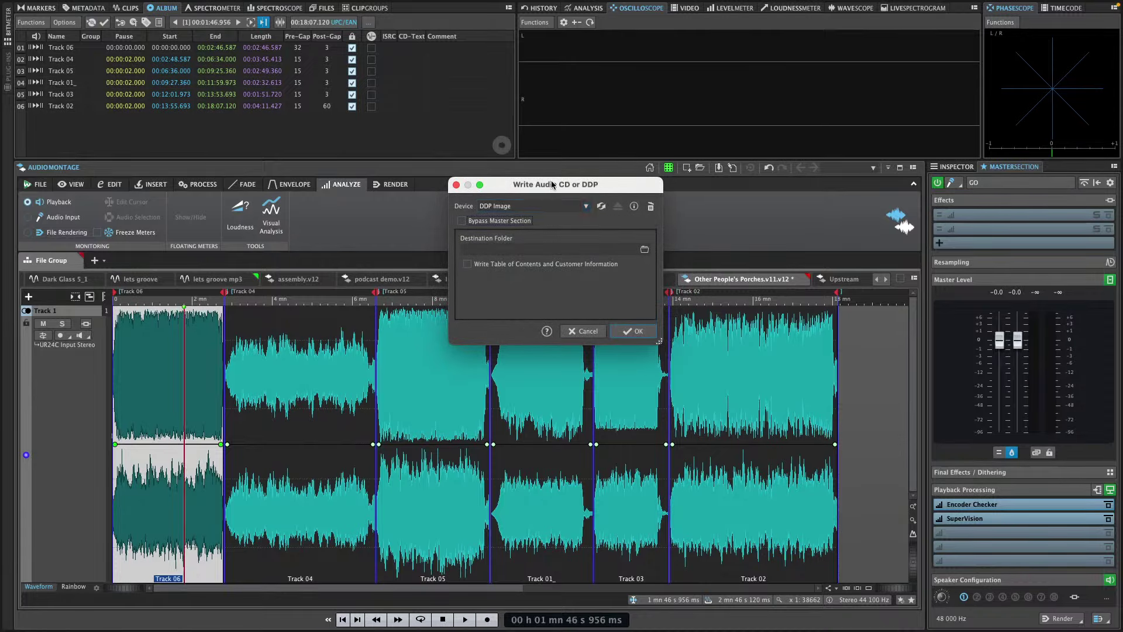
pyautogui.moveTo(552, 185); pyautogui.dragTo(377, 180)
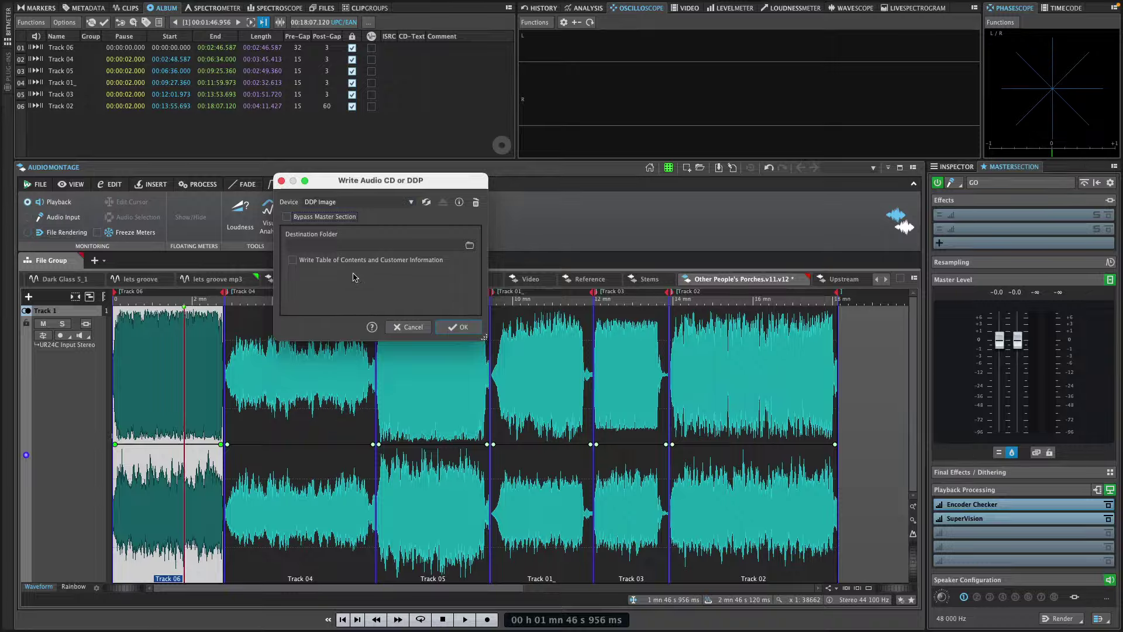
pyautogui.click(410, 327)
pyautogui.moveTo(97, 4)
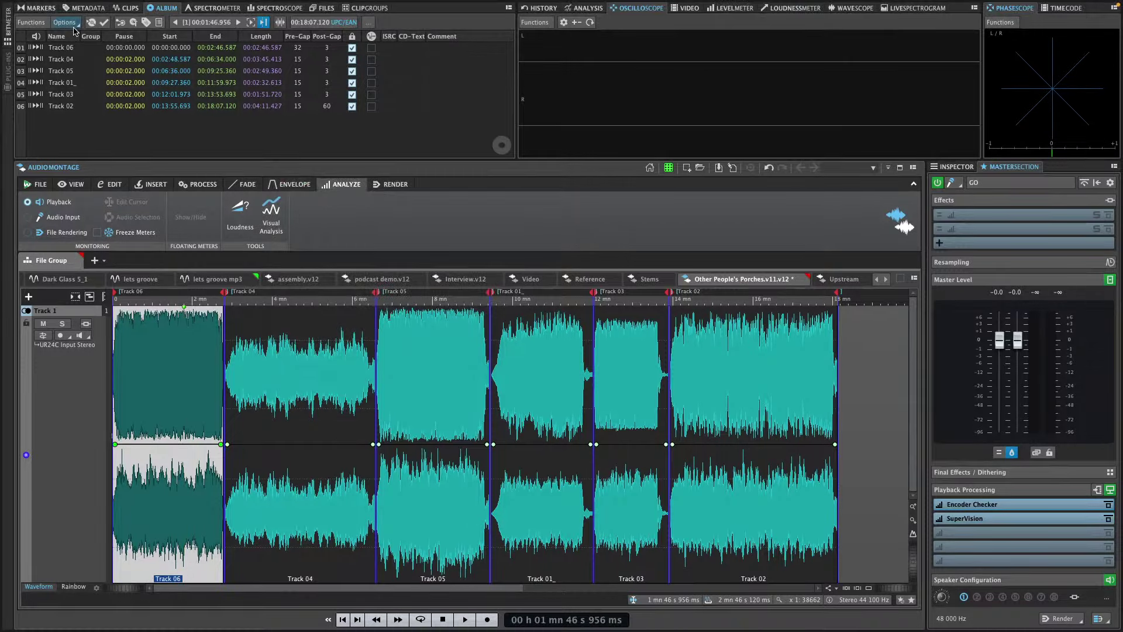
# - Quit WaveLab with all modified files deselected so nothing is saved
pyautogui.press('super+q')
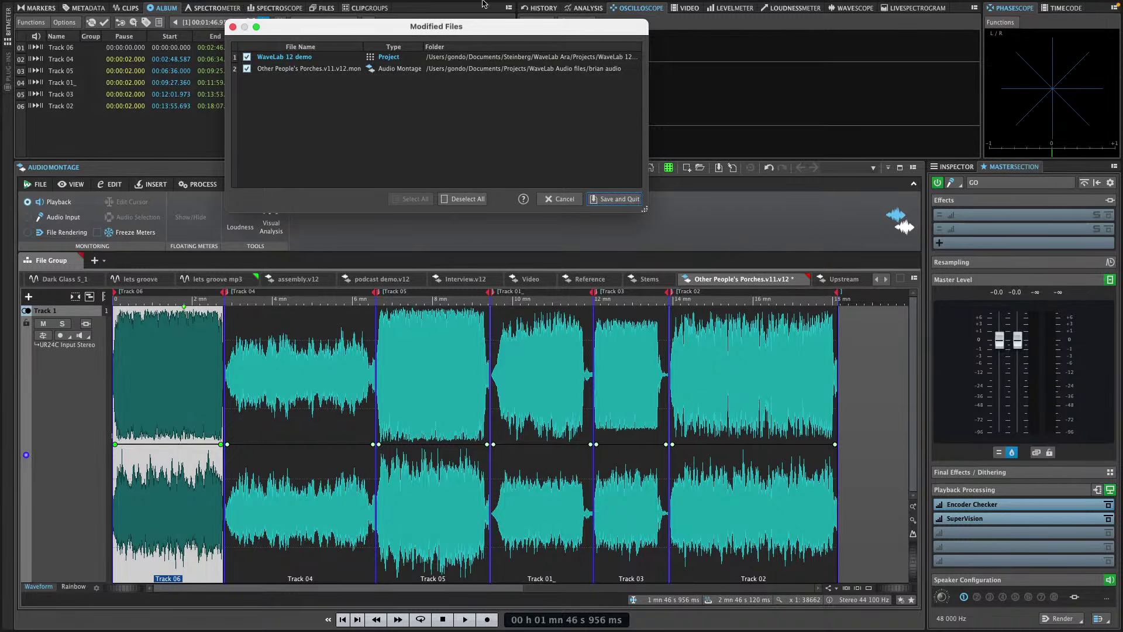
pyautogui.click(475, 199)
pyautogui.click(611, 199)
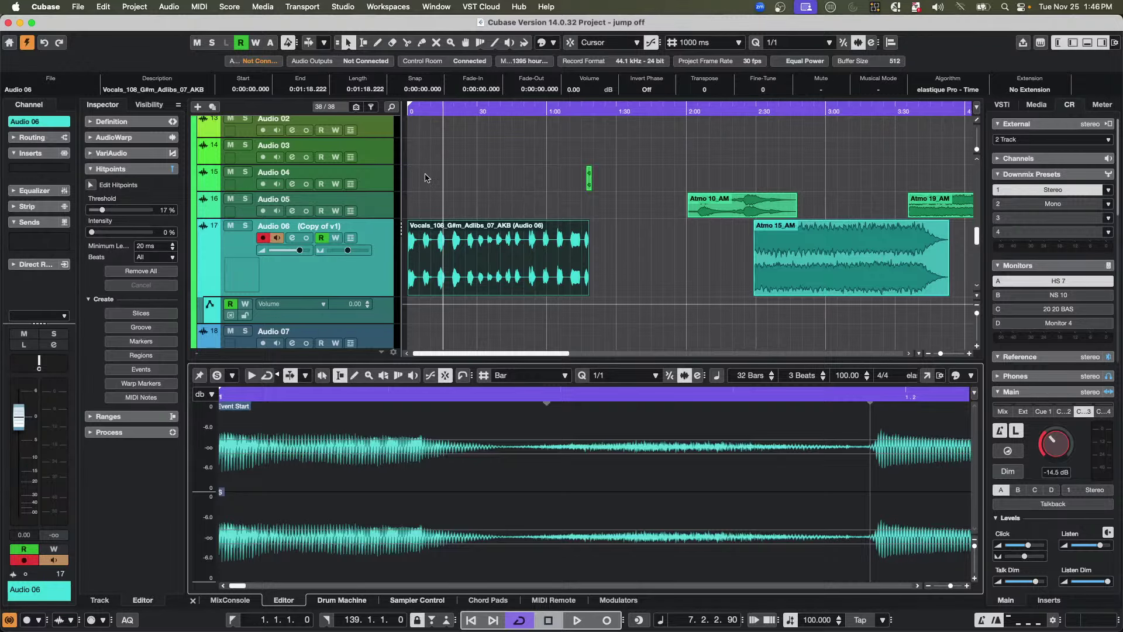
# - Bring the chord track into view and select the D, Bmin, G and A chord events
pyautogui.scroll(5, 475, 190)
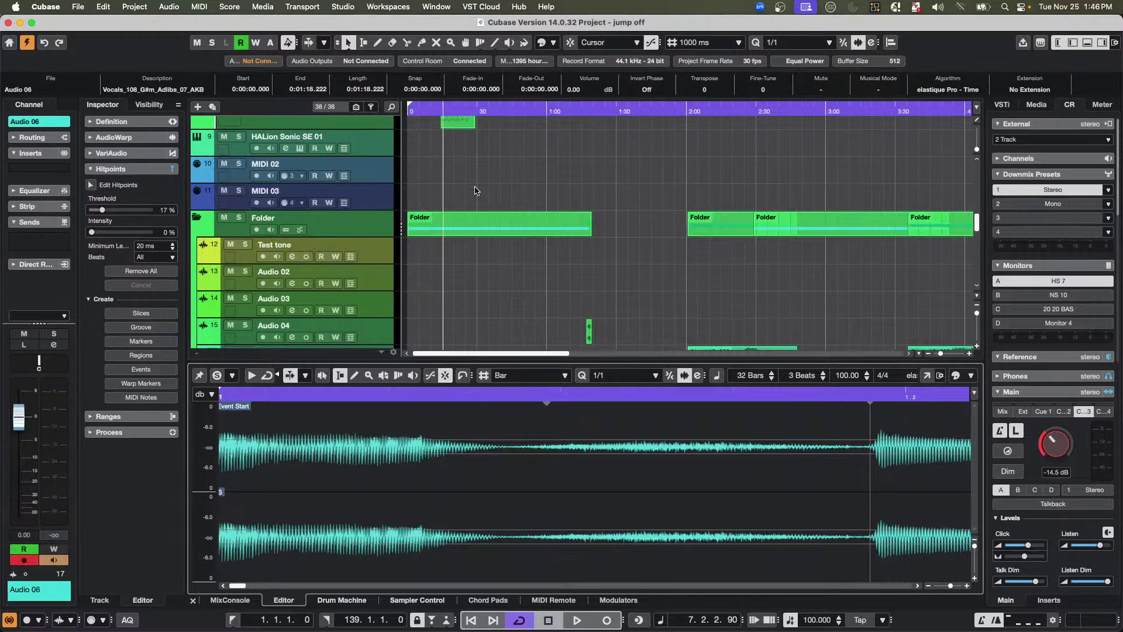
pyautogui.scroll(10, 475, 190)
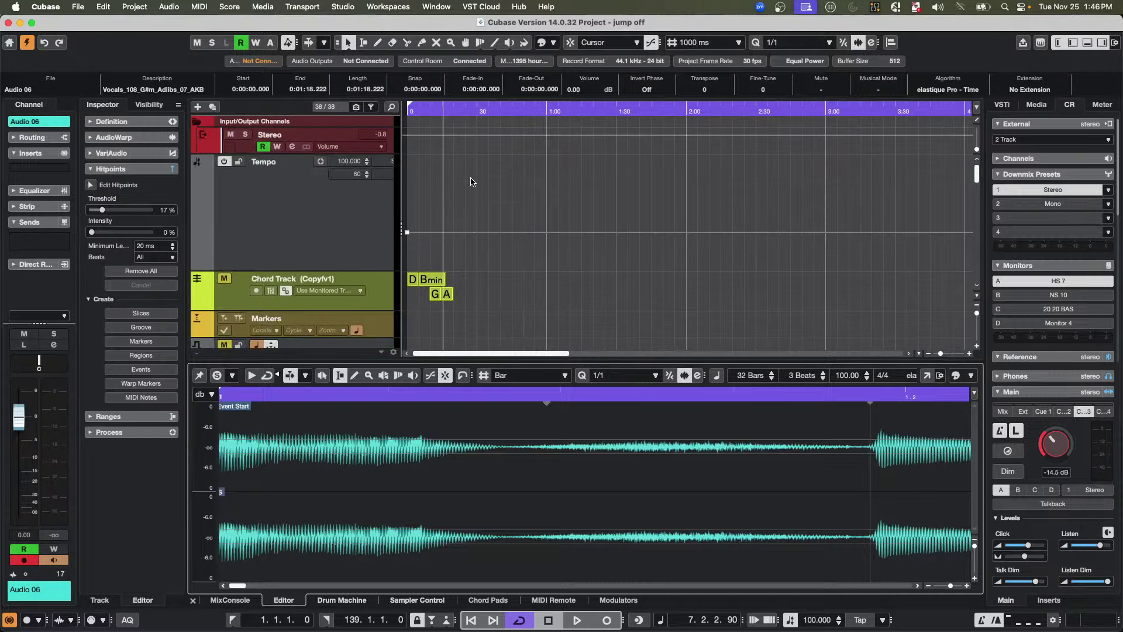
pyautogui.moveTo(418, 109); pyautogui.dragTo(347, 153)
pyautogui.scroll(-3, 531, 165)
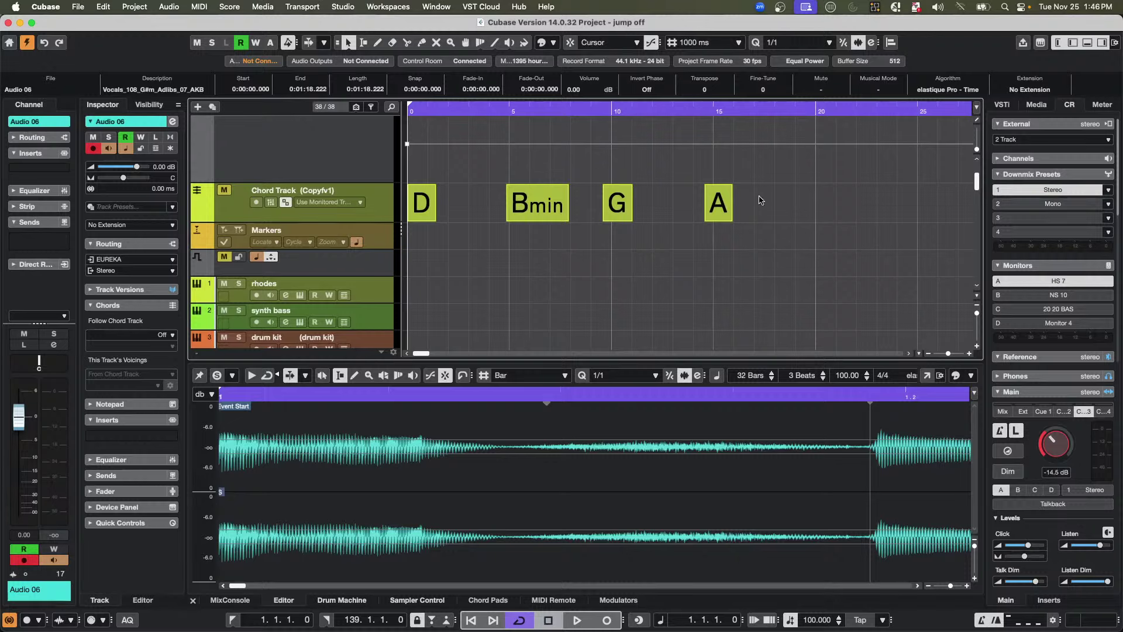
pyautogui.moveTo(760, 200); pyautogui.dragTo(419, 293)
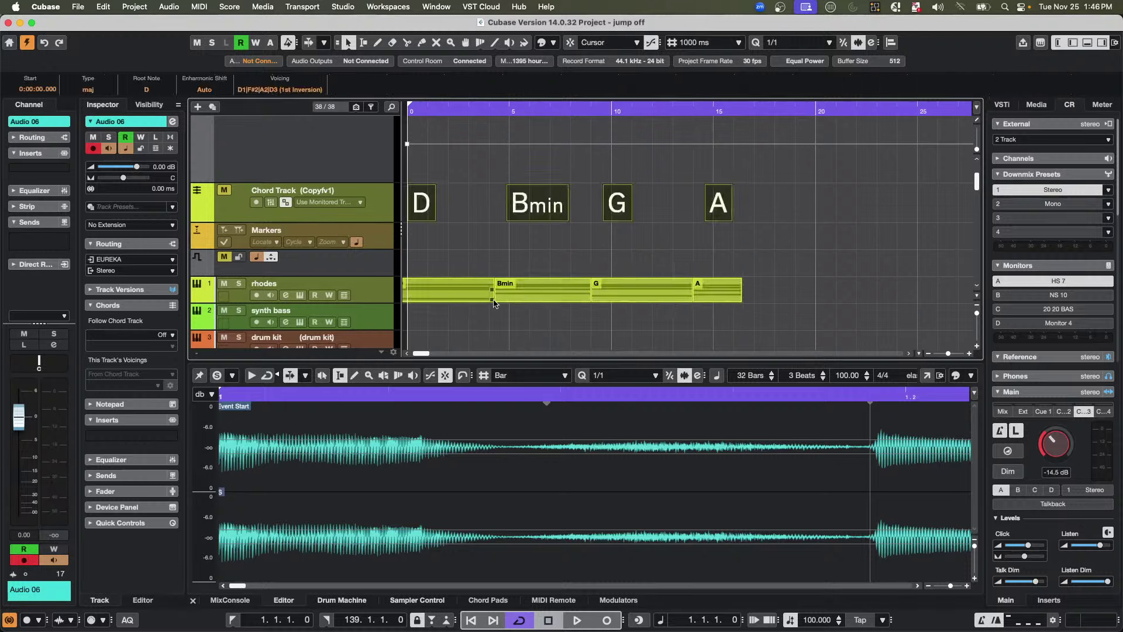
# - Glue the rhodes parts into one part and open it in a full-window Key Editor
pyautogui.rightClick(446, 295)
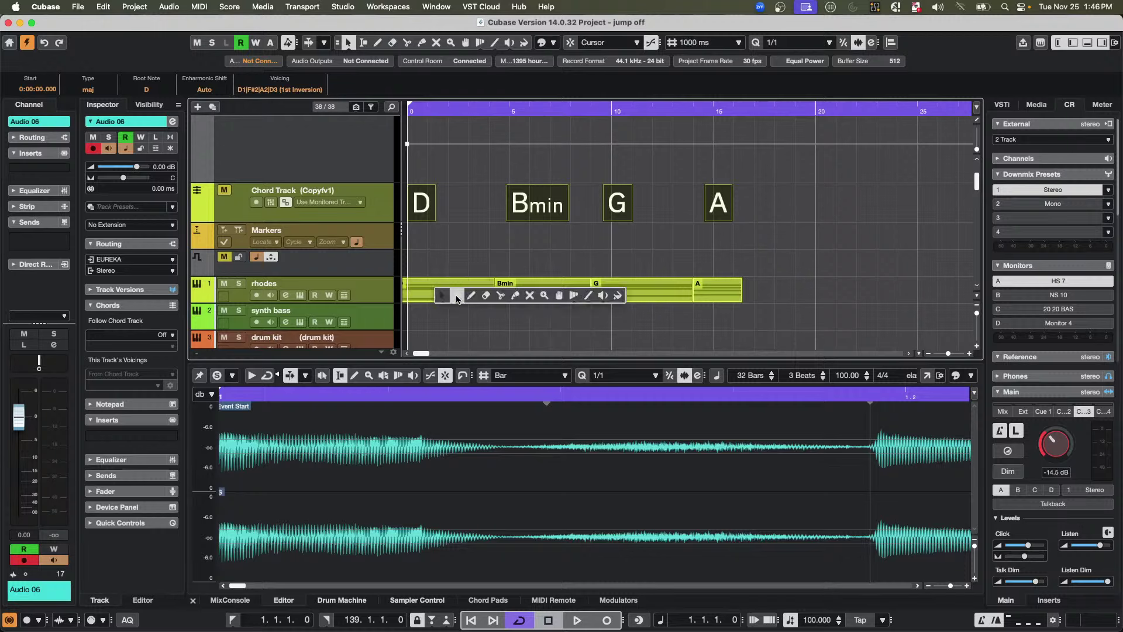
pyautogui.click(516, 296)
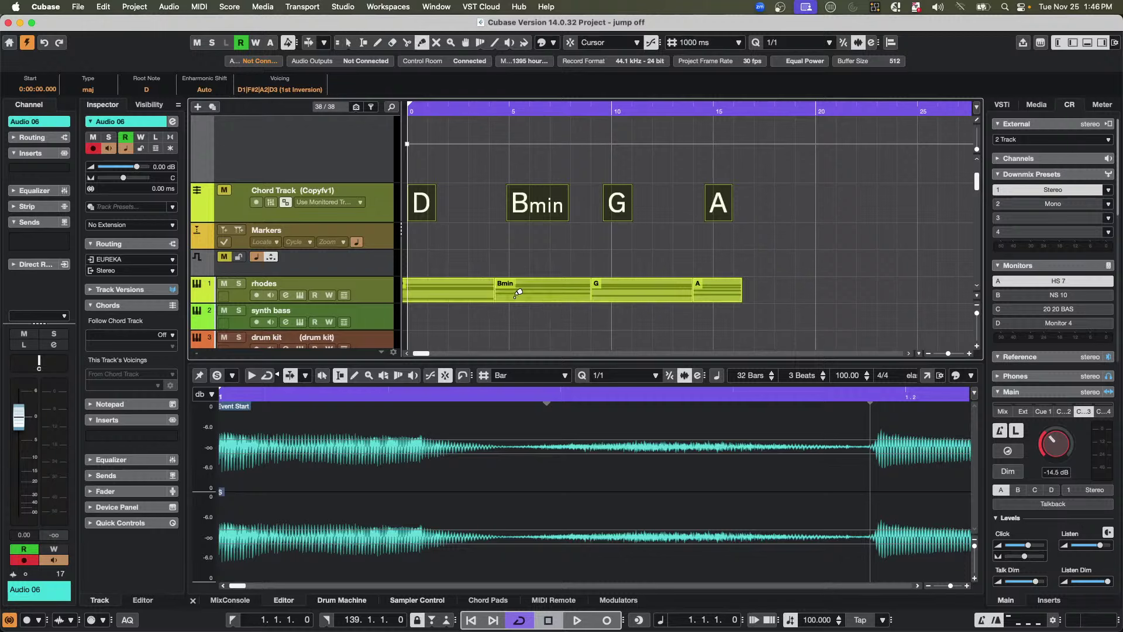
pyautogui.click(460, 291)
pyautogui.keyDown('alt'); pyautogui.click(462, 291); pyautogui.keyUp('alt')
pyautogui.press('1')
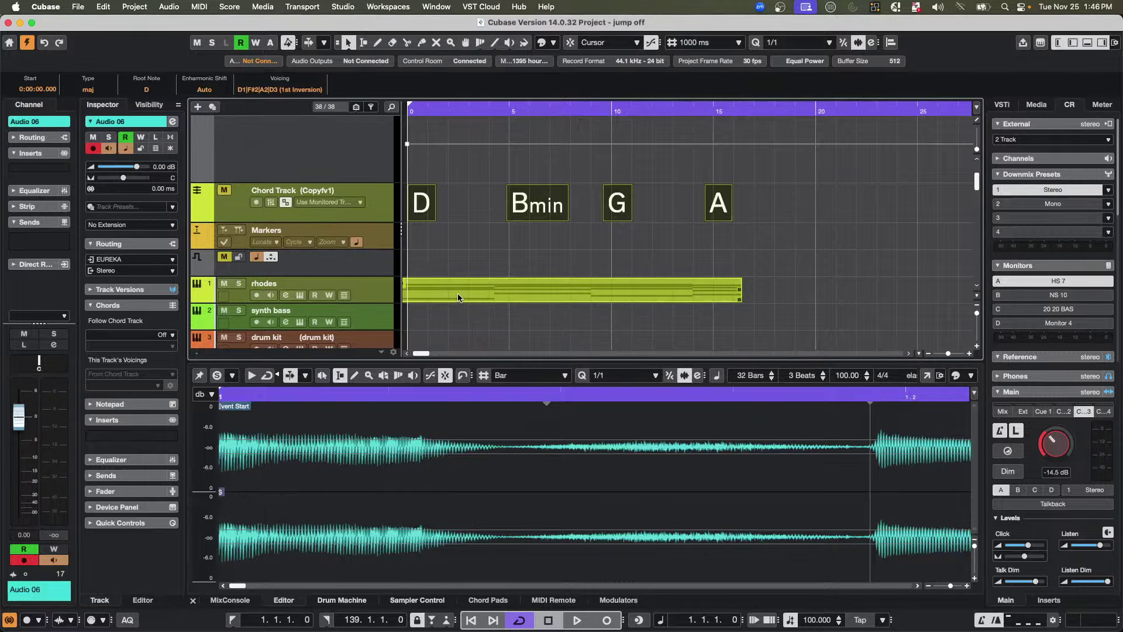
pyautogui.doubleClick(459, 297)
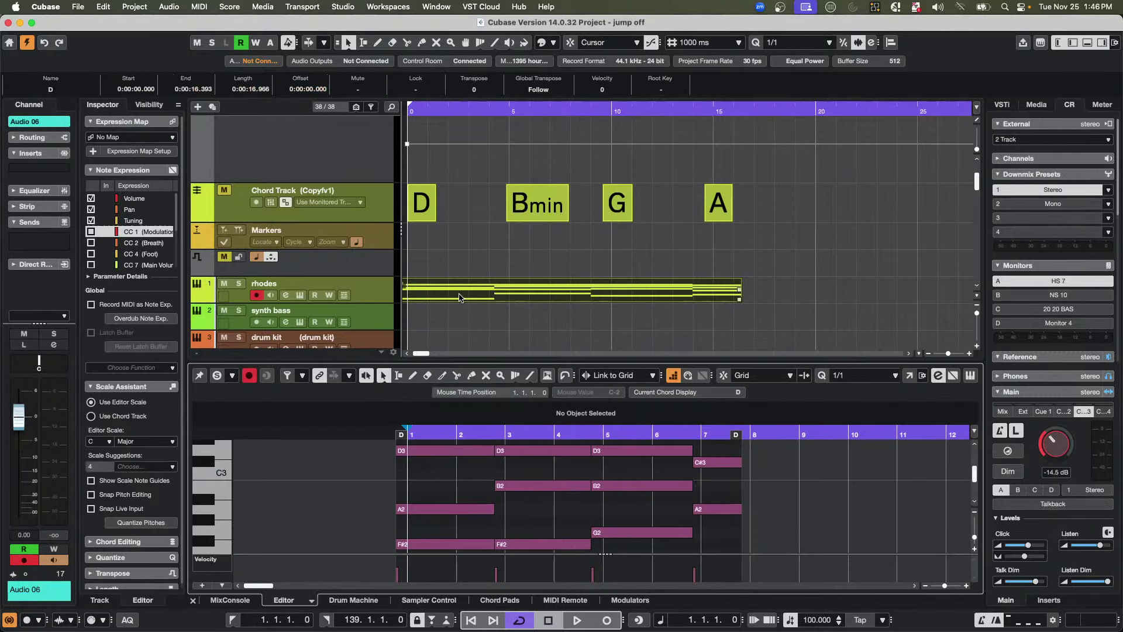
pyautogui.click(909, 374)
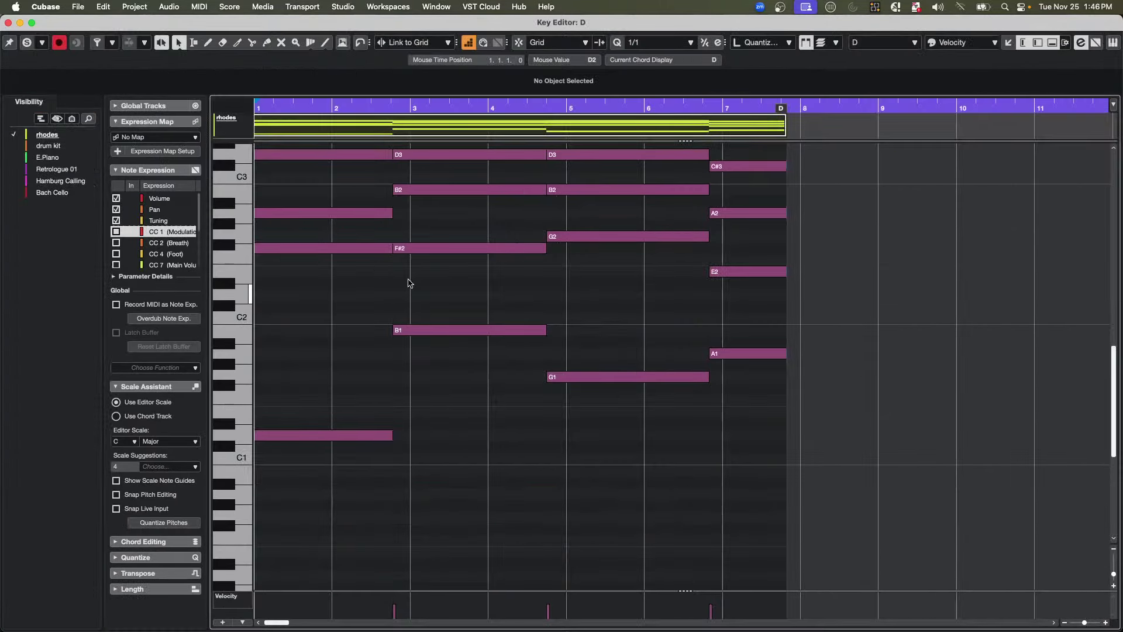
# - Pick the Draw tool, collapse Note Expression, set Scale Assistant to Use Chord Track, and show the Chord Track
pyautogui.rightClick(401, 309)
pyautogui.click(430, 309)
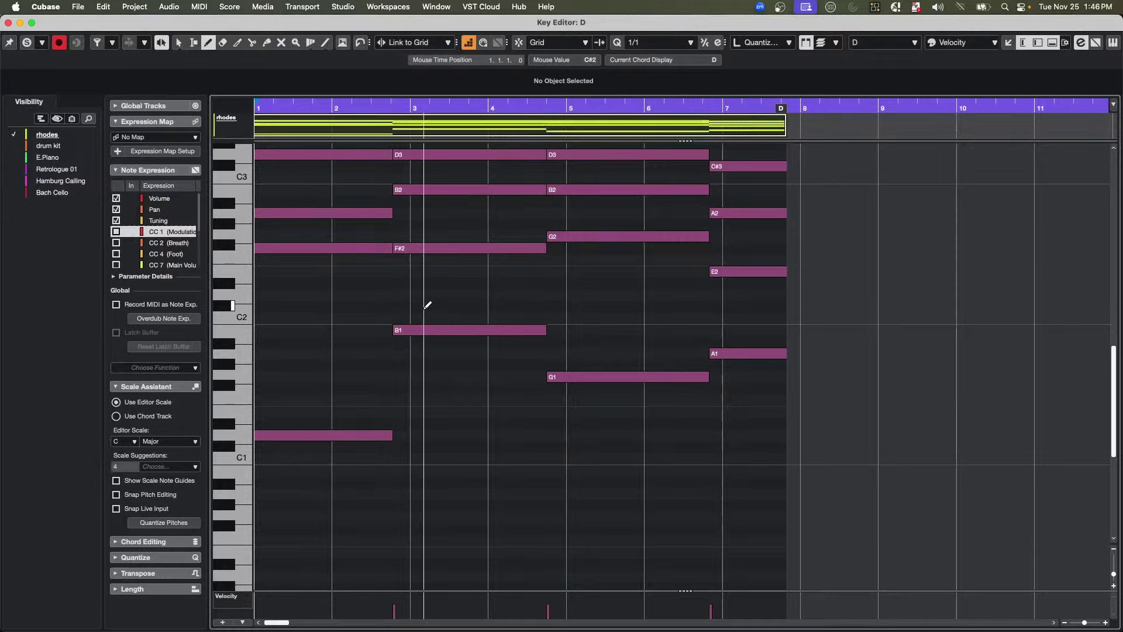
pyautogui.click(150, 171)
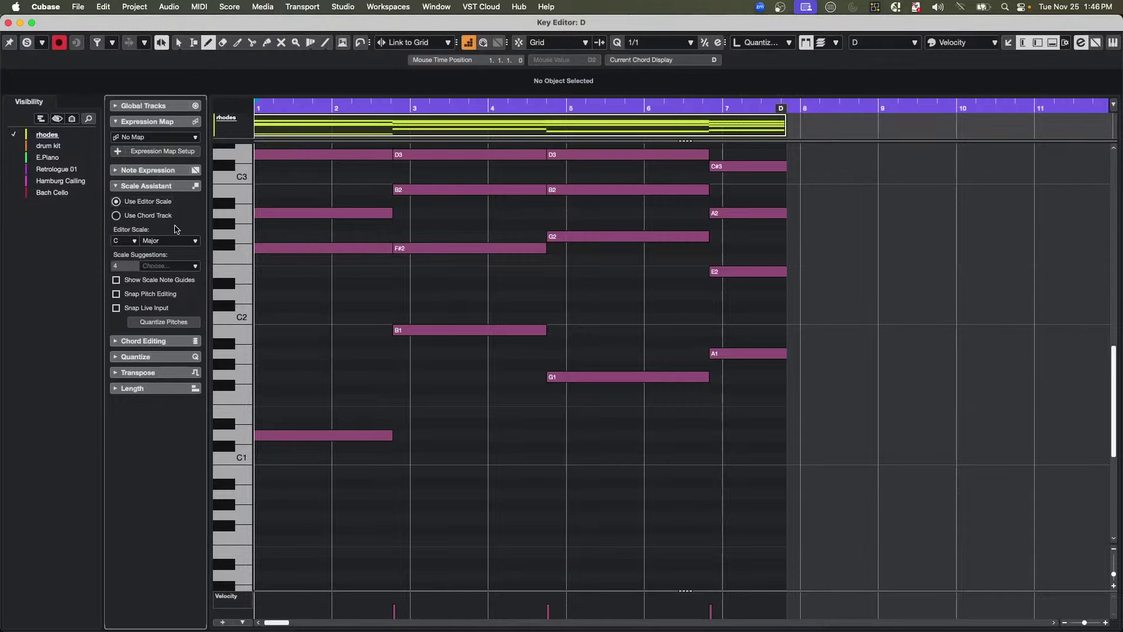
pyautogui.click(117, 216)
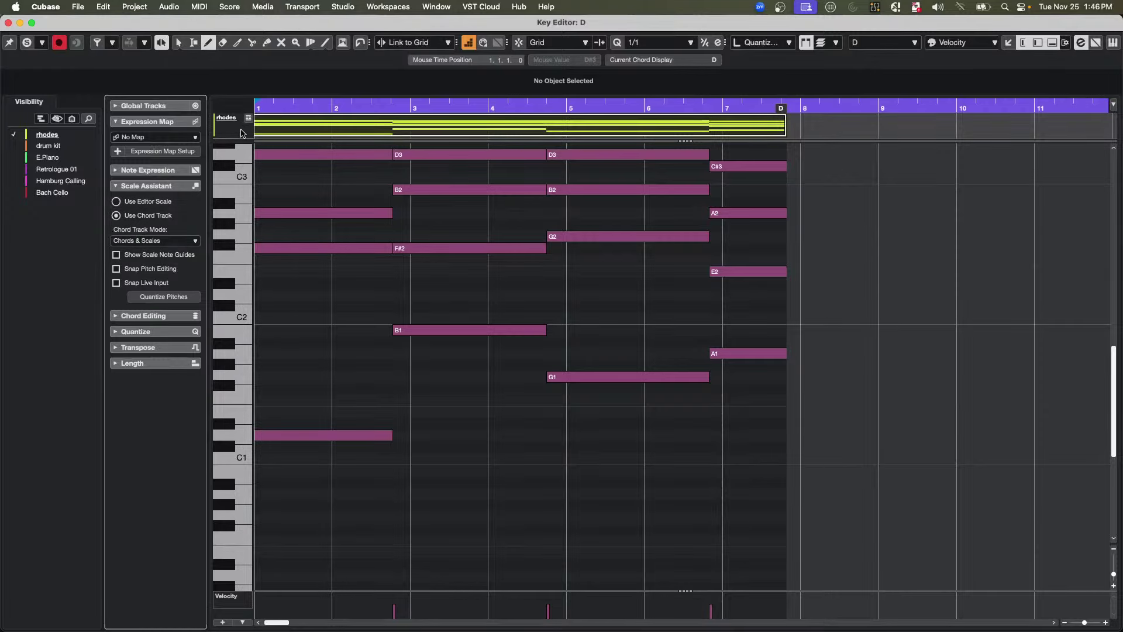
pyautogui.click(118, 107)
pyautogui.click(135, 140)
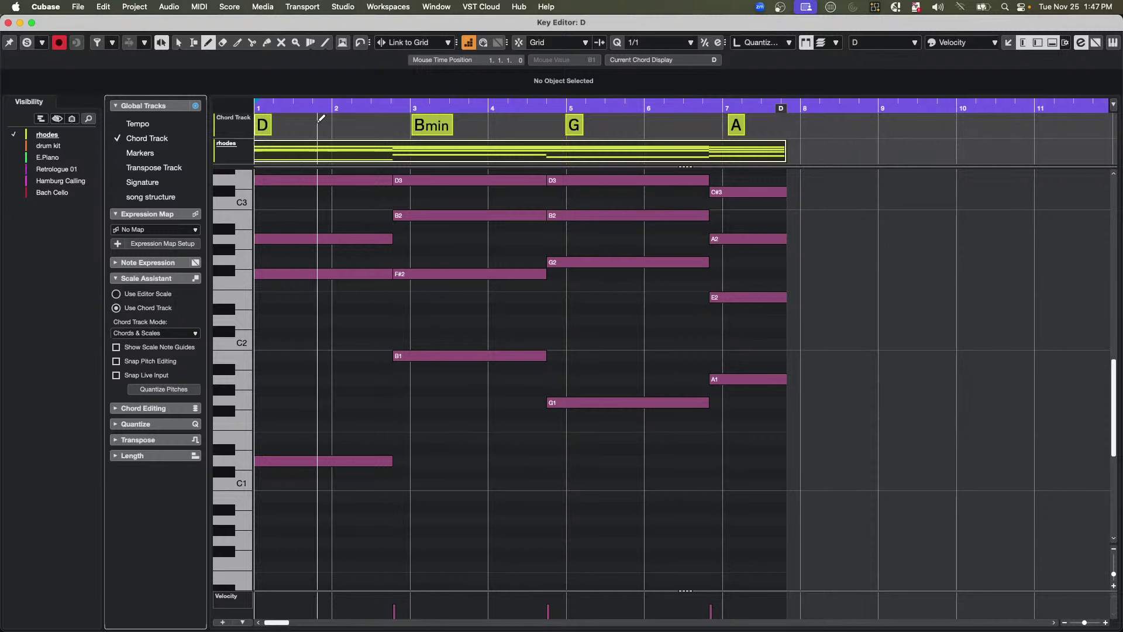
# - Set the editor scale to D Major with Snap Pitch Editing and move the bar-3 B1 note to A1
pyautogui.click(125, 293)
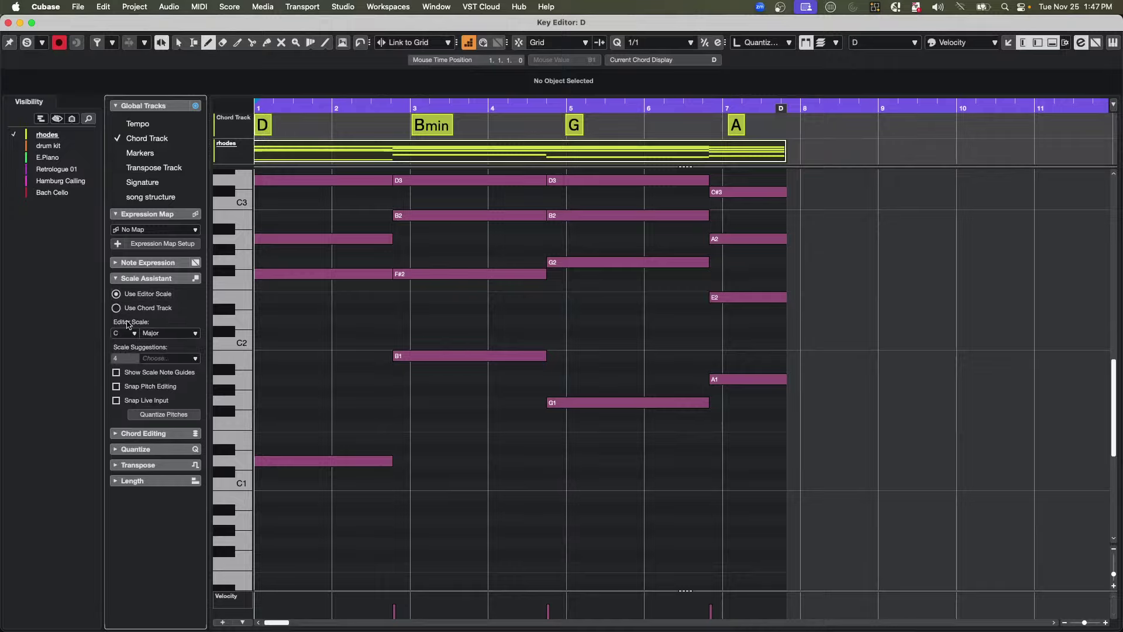
pyautogui.click(134, 333)
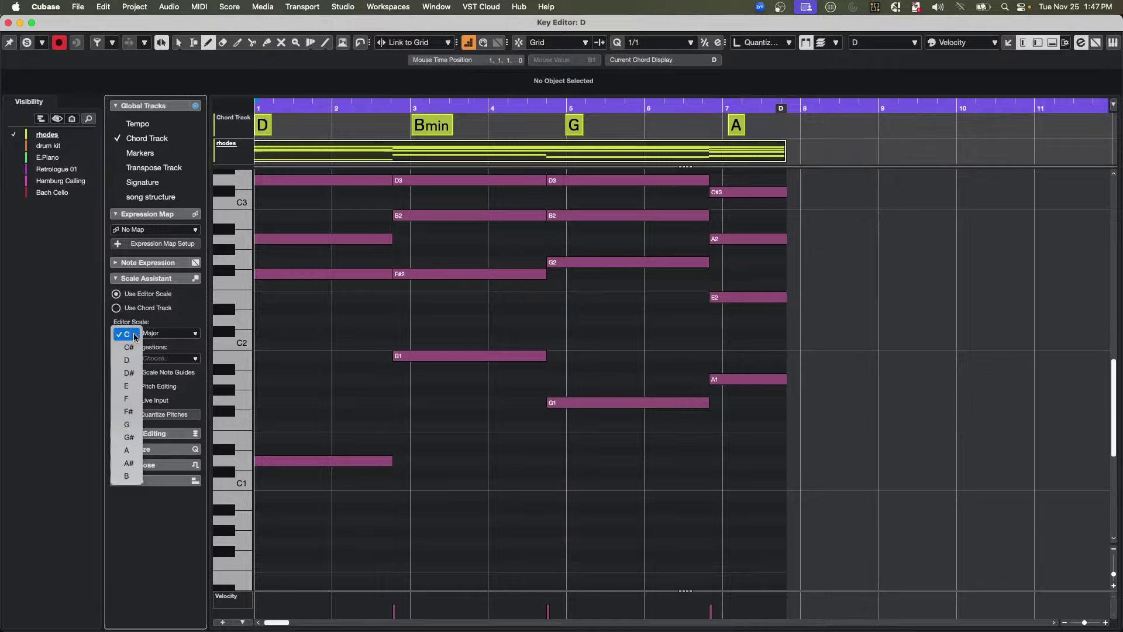
pyautogui.click(191, 330)
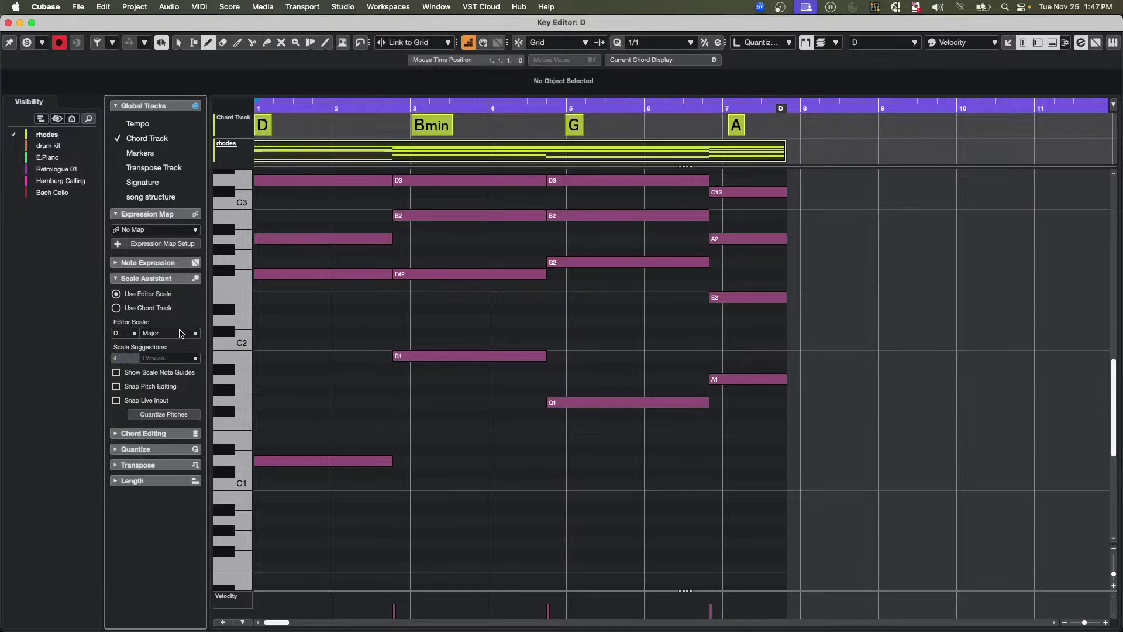
pyautogui.click(141, 387)
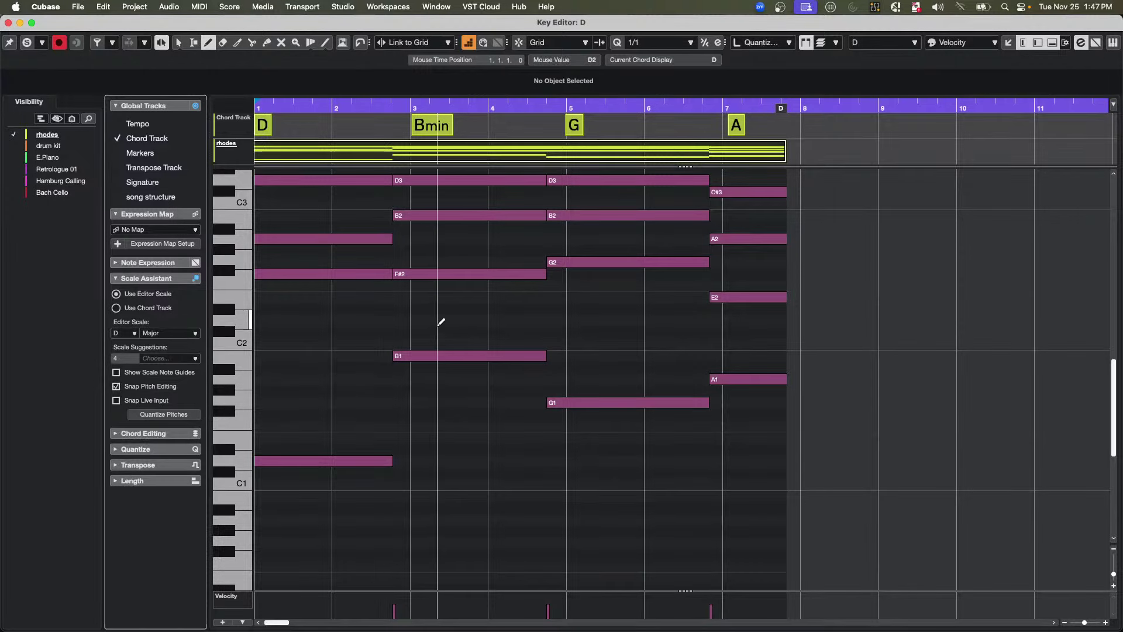
pyautogui.press('1')
pyautogui.moveTo(427, 359); pyautogui.dragTo(429, 383)
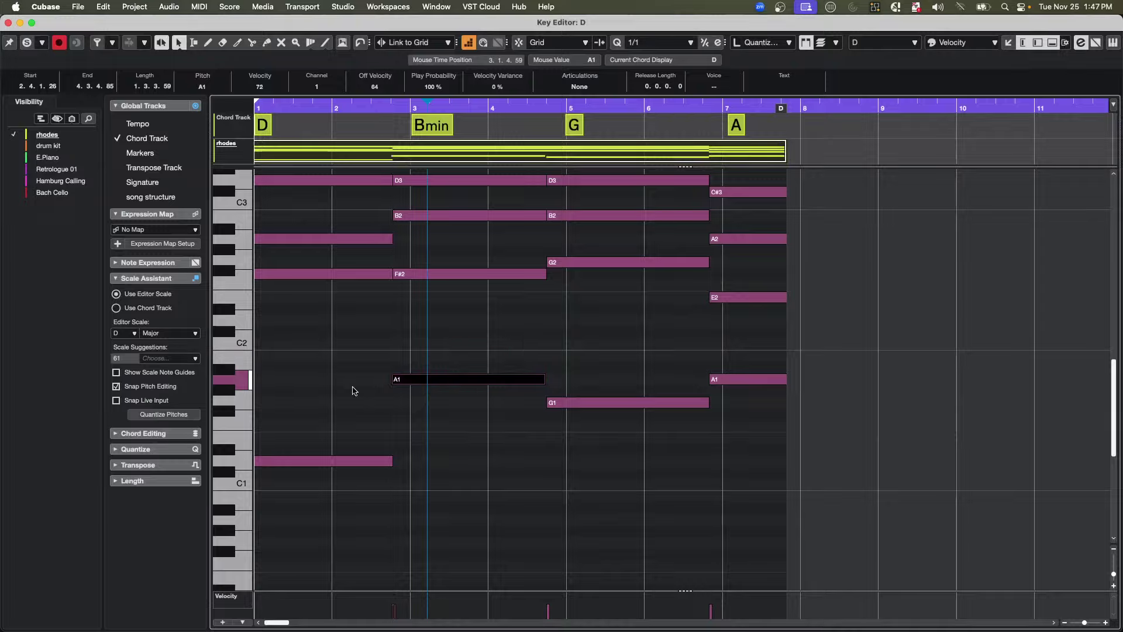
# - Switch the Scale Assistant to the chord track in Chords mode and add a copy of A1 at F#1
pyautogui.click(117, 308)
pyautogui.click(150, 335)
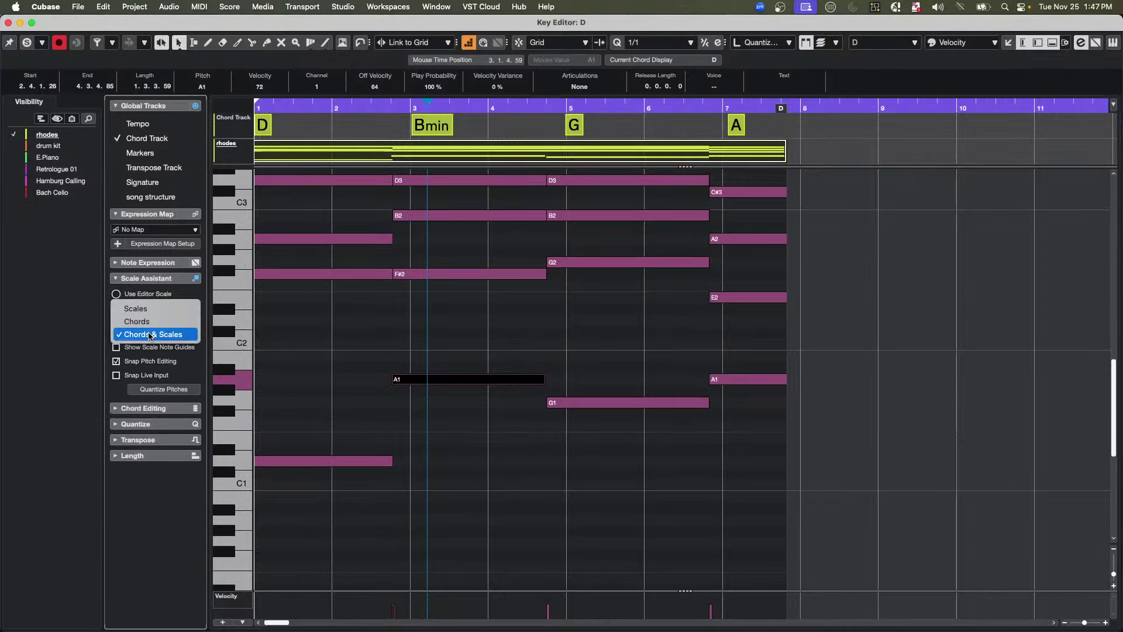
pyautogui.click(136, 321)
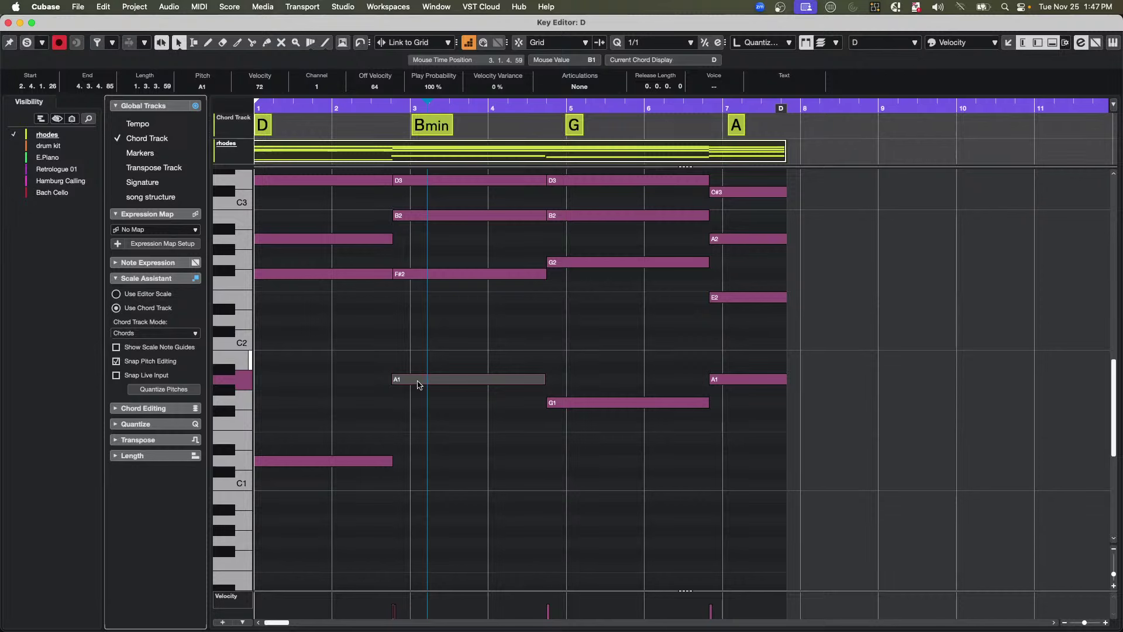
pyautogui.moveTo(419, 382); pyautogui.dragTo(417, 340)
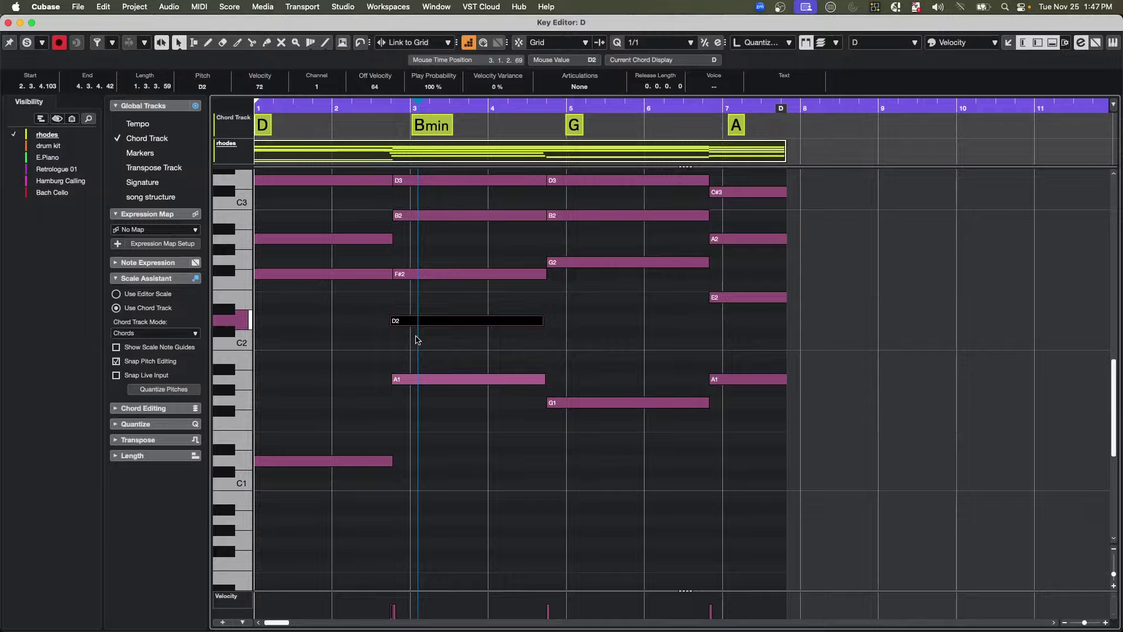
pyautogui.press('Down')
pyautogui.press('Down')
pyautogui.press('Down')
pyautogui.press('Down')
pyautogui.press('Down')
pyautogui.press('Down')
pyautogui.press('Down')
pyautogui.press('Down')
pyautogui.press('Down')
pyautogui.press('Down')
pyautogui.press('Down')
pyautogui.press('Down')
pyautogui.press('Down')
pyautogui.press('Down')
pyautogui.press('Down')
pyautogui.press('Down')
pyautogui.press('Down')
pyautogui.press('Up')
pyautogui.press('Up')
pyautogui.press('Up')
pyautogui.press('Up')
pyautogui.press('Up')
pyautogui.press('Up')
pyautogui.press('Up')
pyautogui.press('Up')
pyautogui.press('Up')
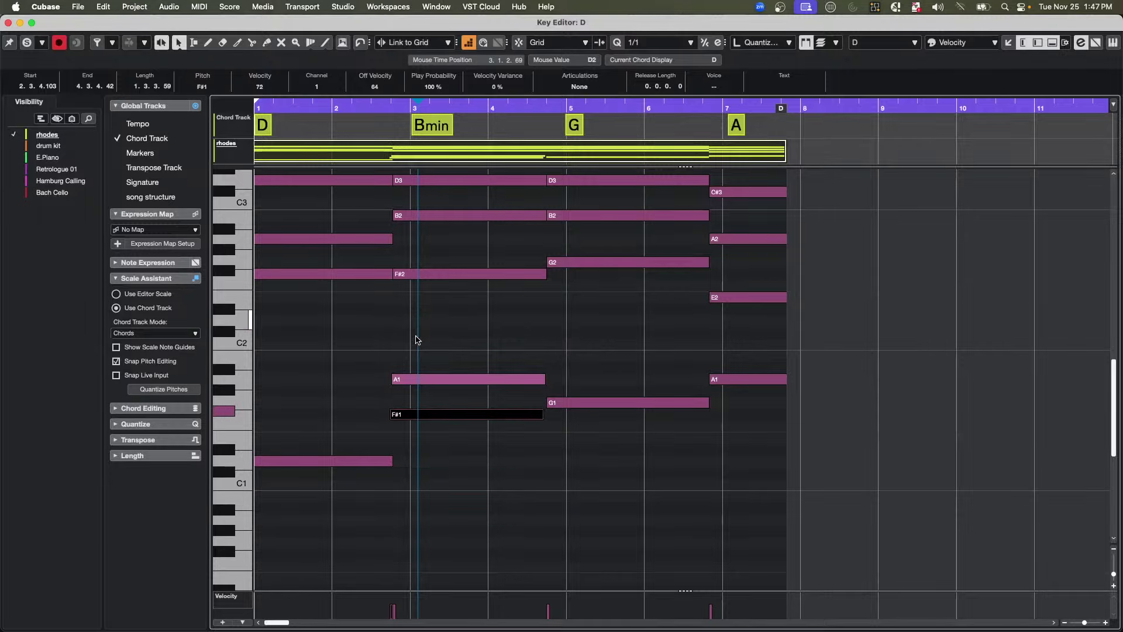
pyautogui.press('Up')
pyautogui.press('Up')
pyautogui.press('Up')
pyautogui.press('Up')
pyautogui.press('Up')
pyautogui.press('Up')
pyautogui.press('Up')
pyautogui.press('Up')
pyautogui.press('Down')
pyautogui.press('Down')
pyautogui.press('Down')
pyautogui.press('Down')
pyautogui.press('Down')
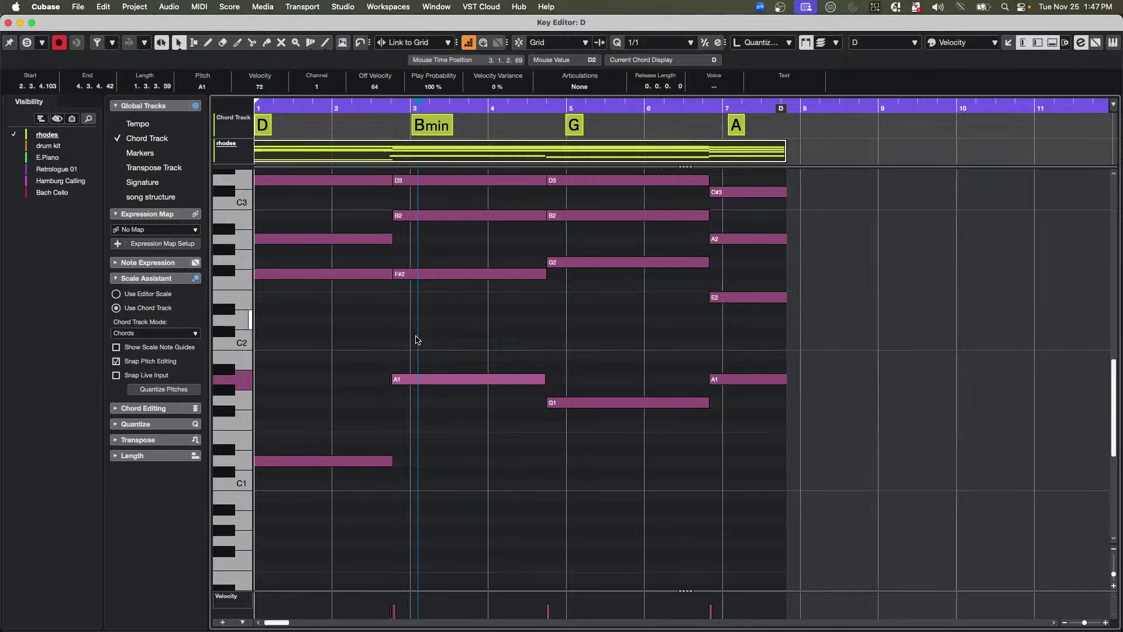
pyautogui.press('Down')
pyautogui.press('Down')
pyautogui.press('Down')
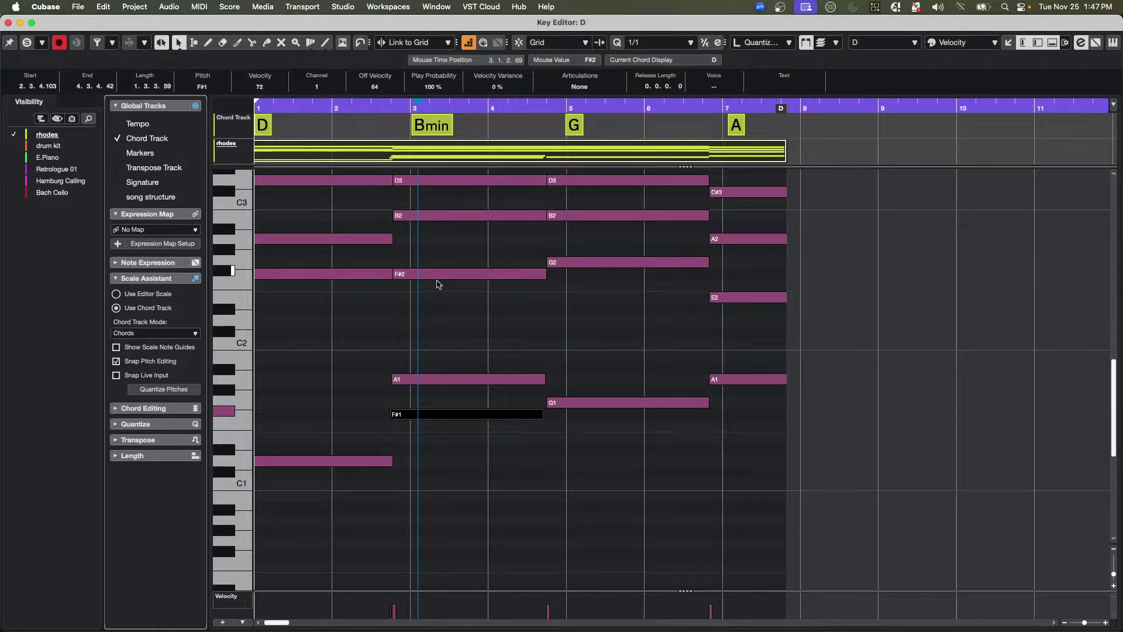
pyautogui.click(440, 314)
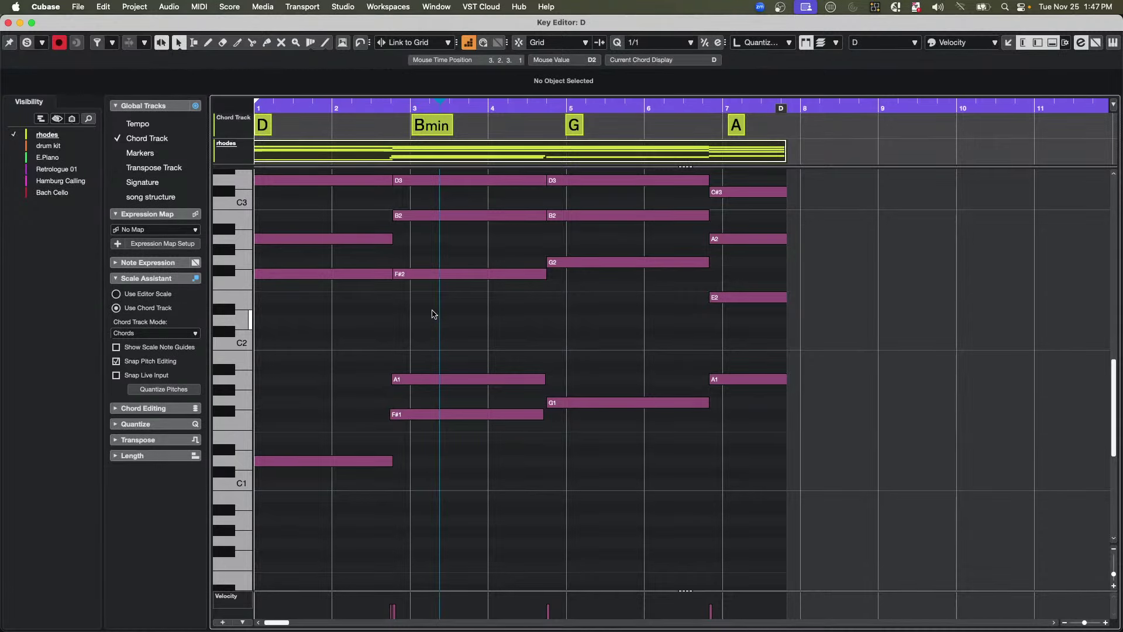
# - Set the Key Editor's pitch display to Show Pitches from Scale Assistant
pyautogui.click(99, 48)
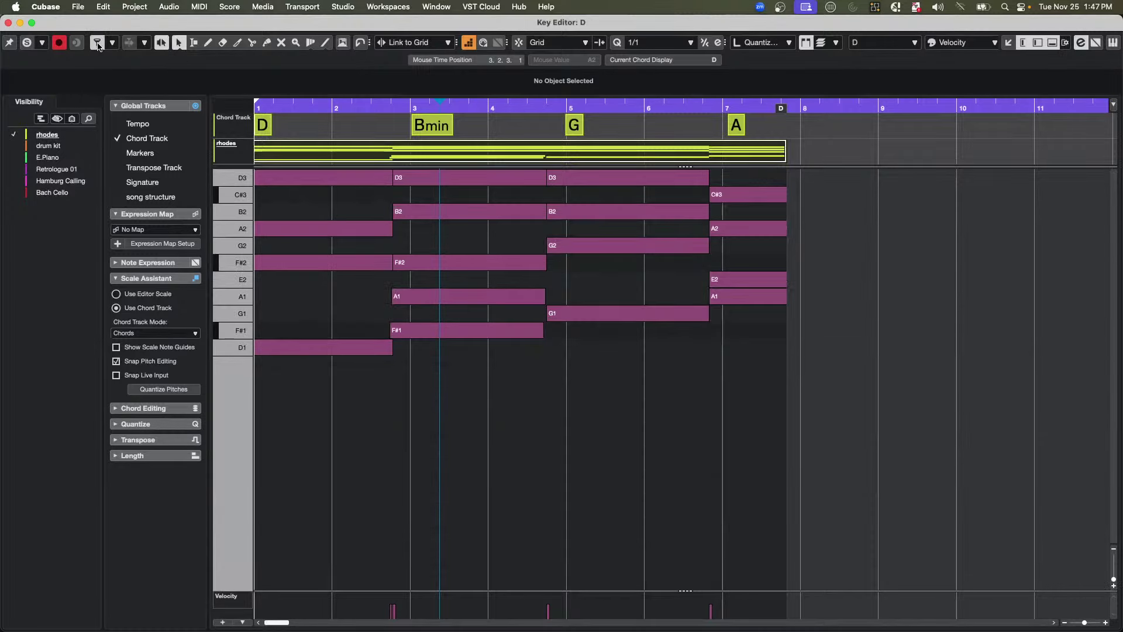
pyautogui.click(104, 40)
pyautogui.click(112, 42)
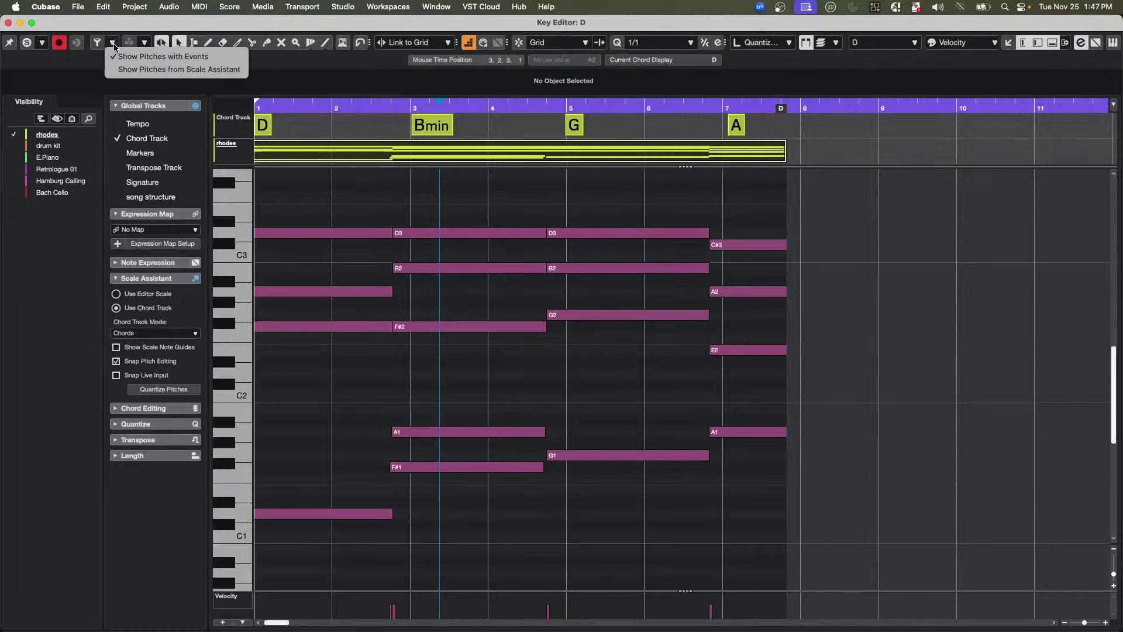
pyautogui.click(179, 71)
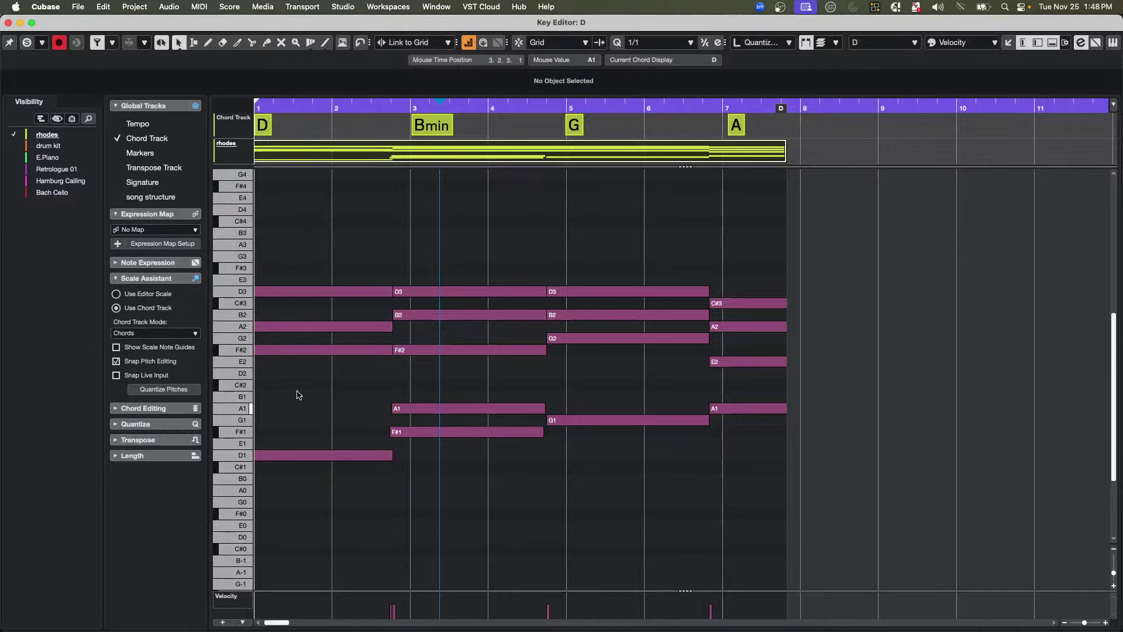
# - Close the floating Key Editor window to return to the project window
pyautogui.click(8, 23)
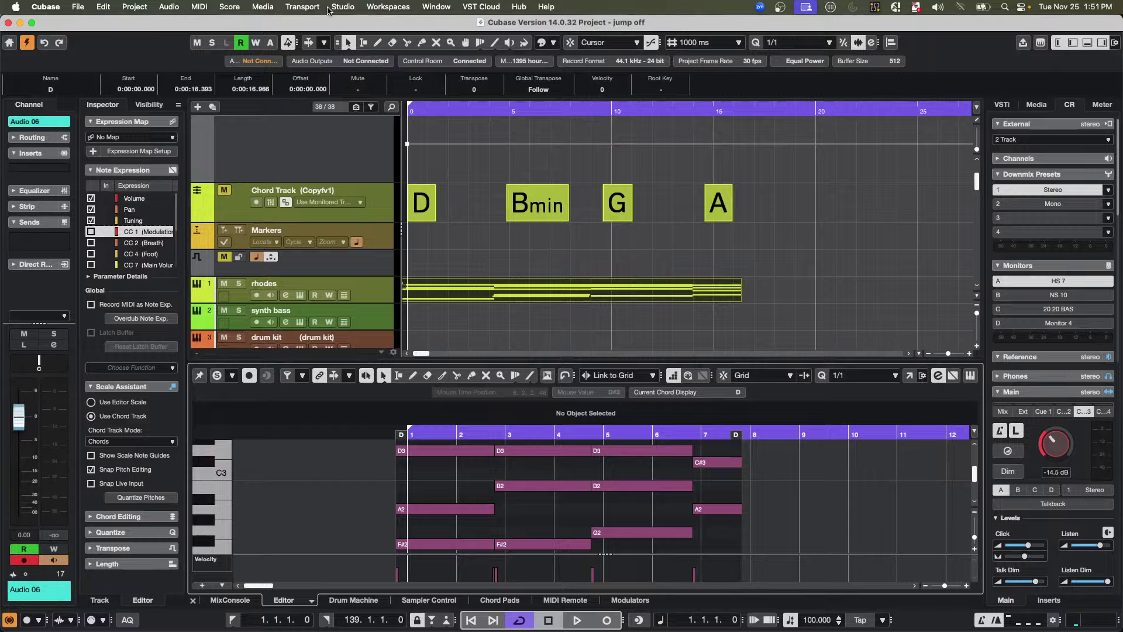
pyautogui.click(344, 7)
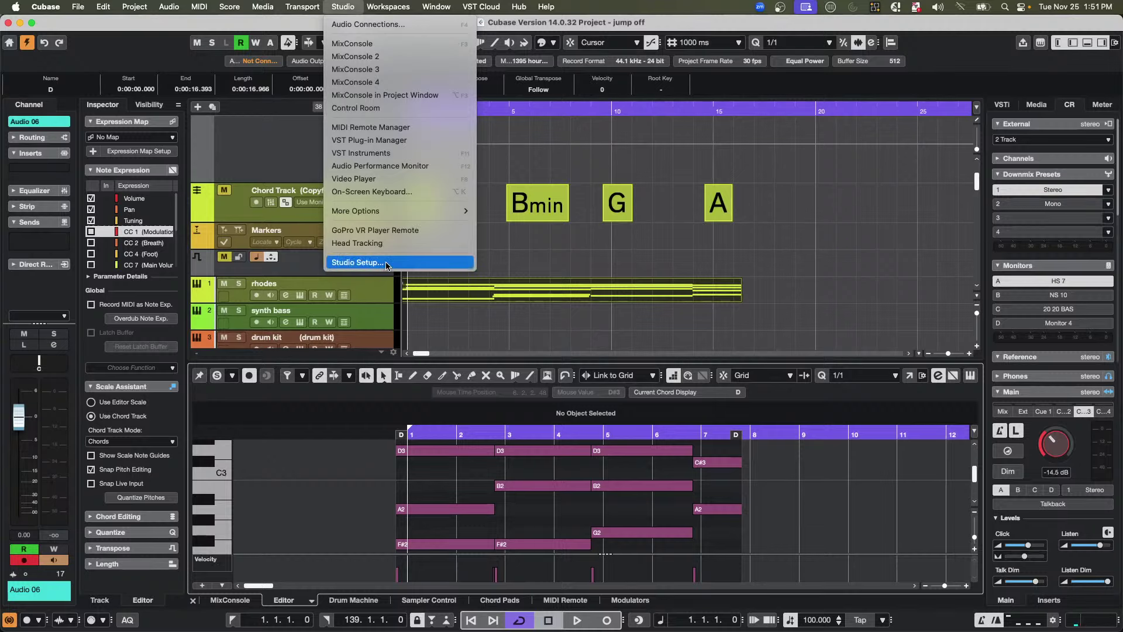
pyautogui.click(395, 140)
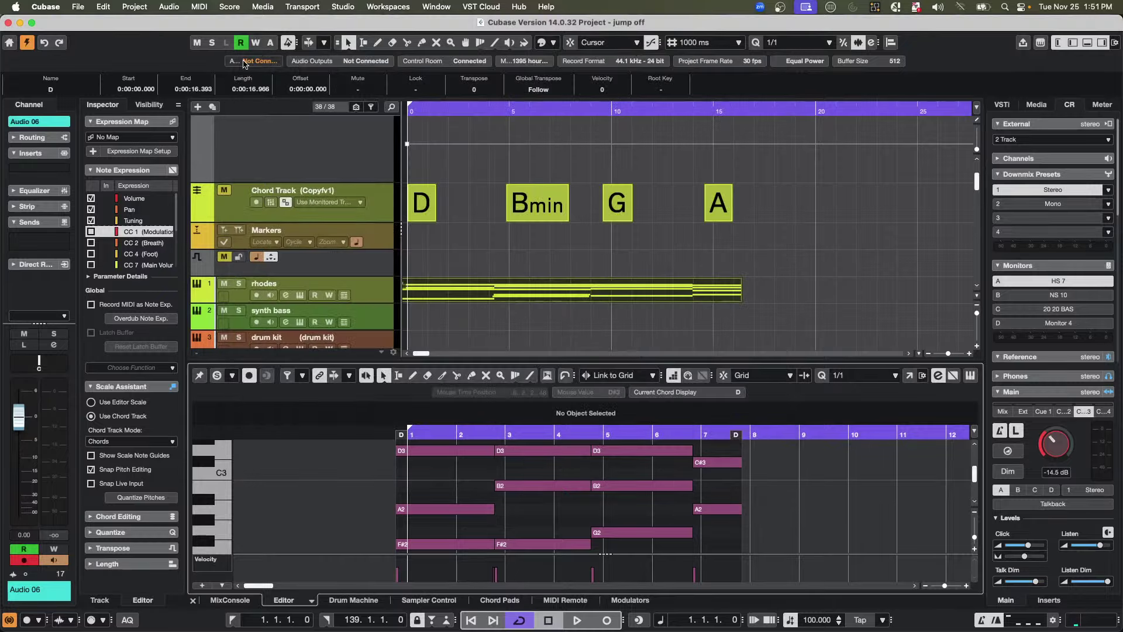
pyautogui.click(245, 61)
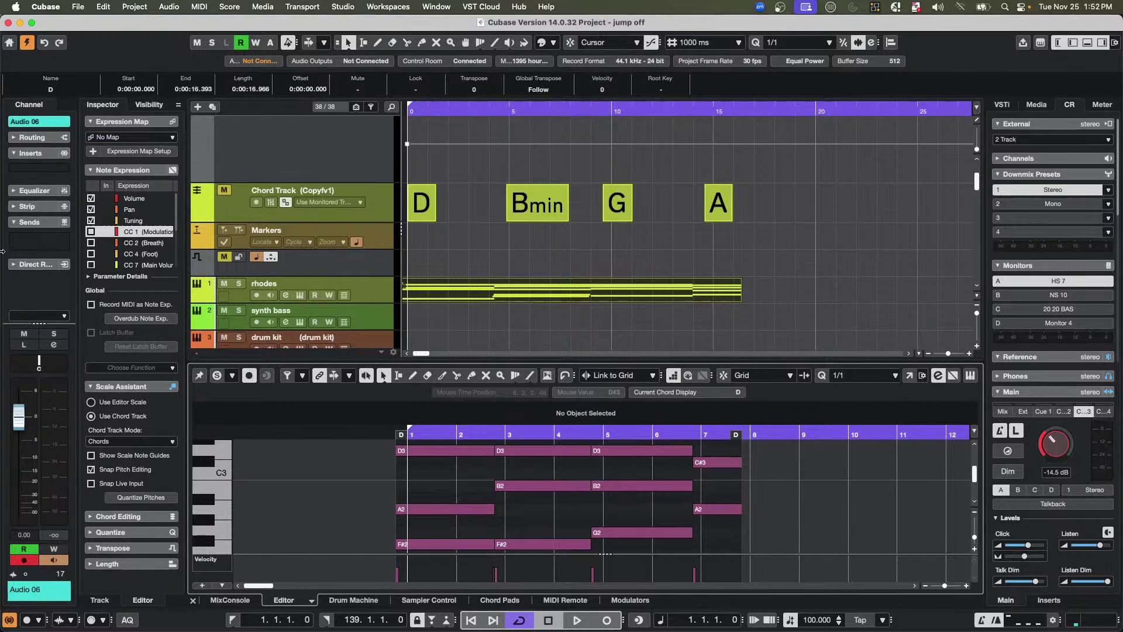
# - Scroll through the track list and select the Audio 07 track
pyautogui.scroll(-15, 300, 189)
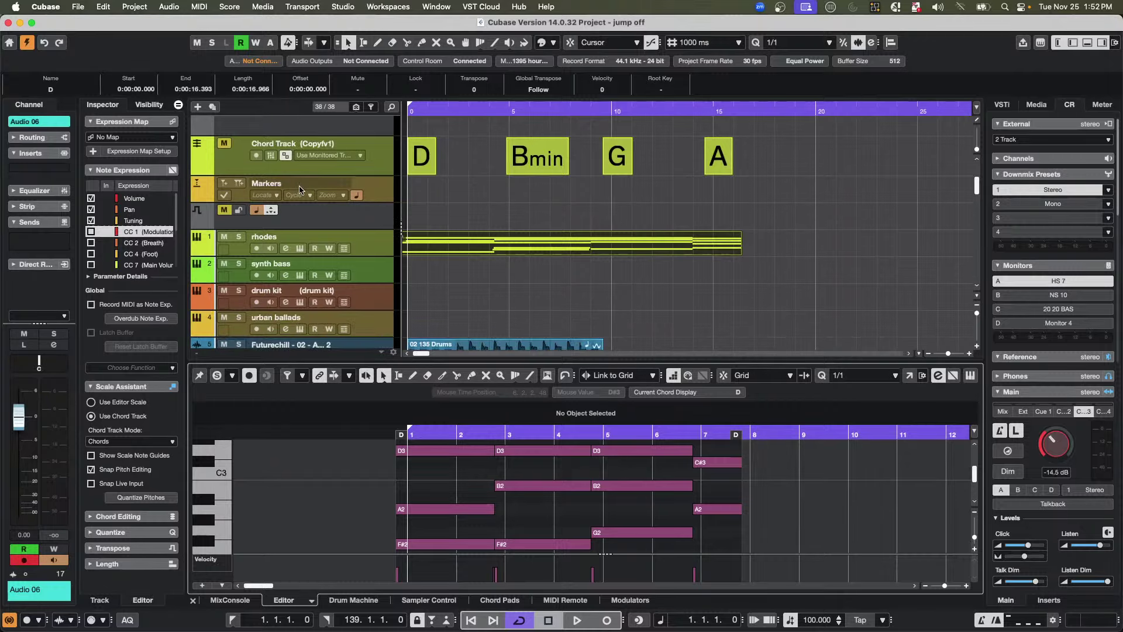
pyautogui.scroll(-3, 300, 188)
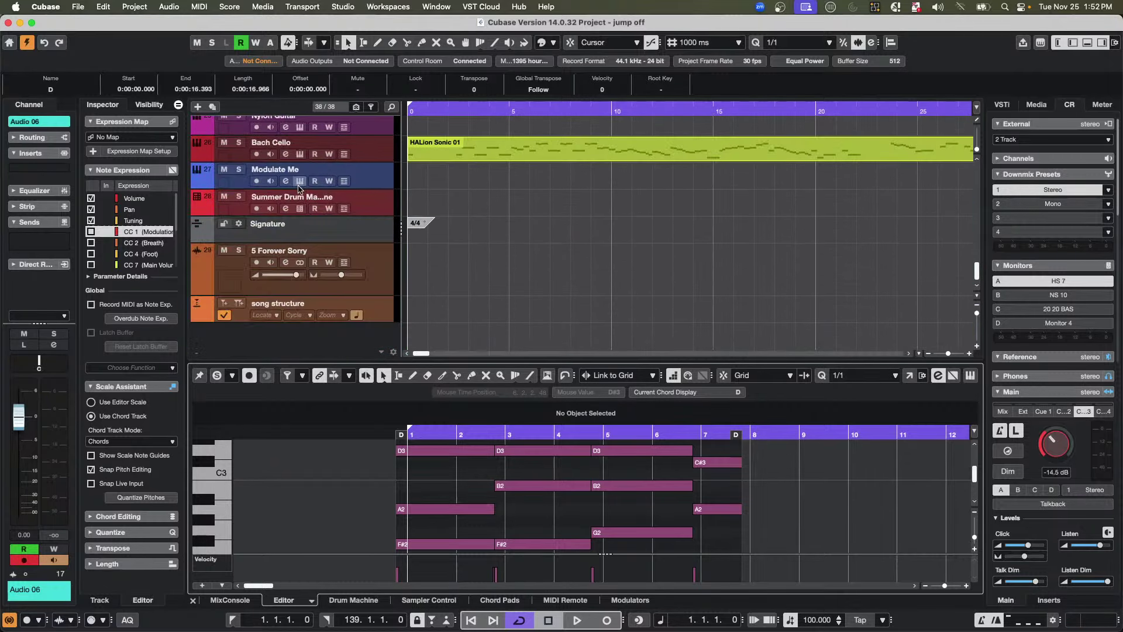
pyautogui.scroll(9, 305, 199)
pyautogui.scroll(-3, 315, 241)
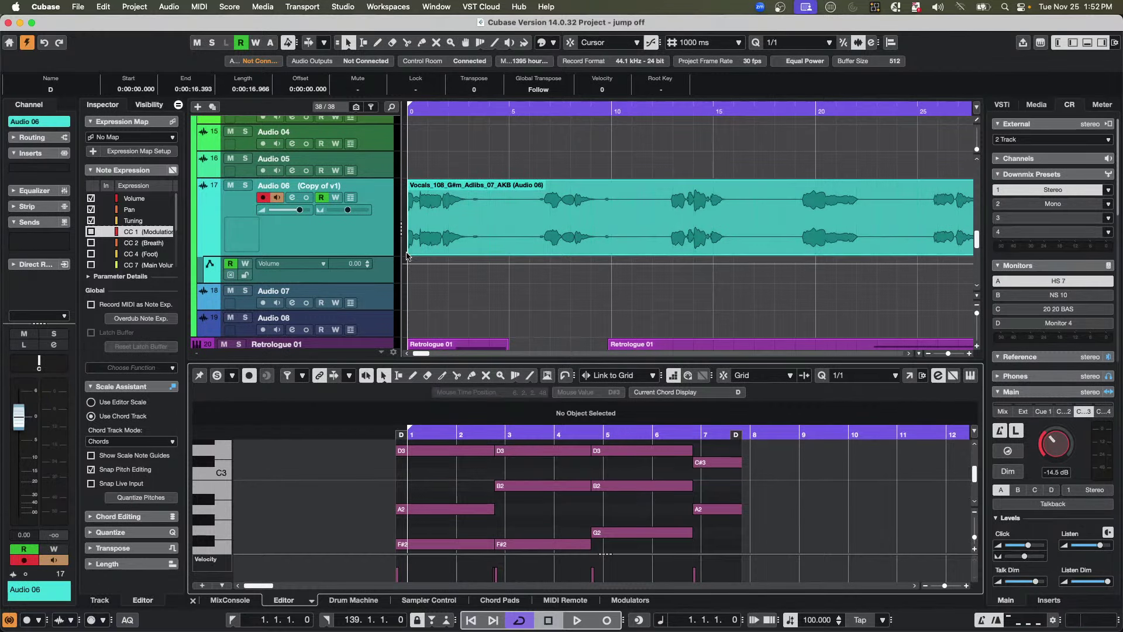
pyautogui.click(380, 305)
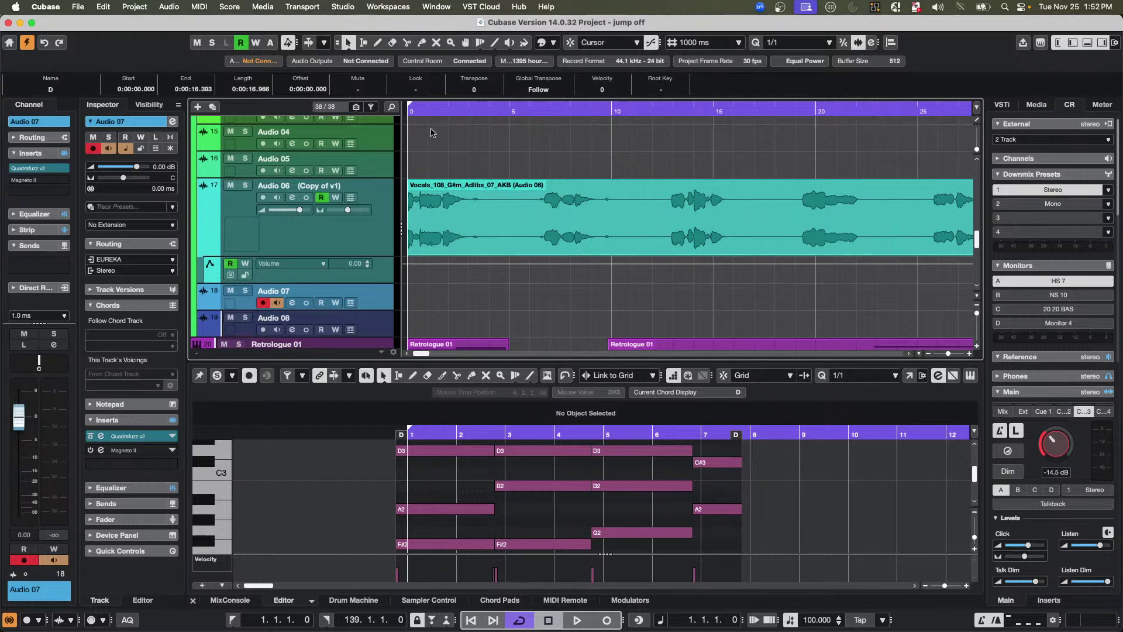
# - Review the Steinberg UR24C buffer settings in Studio Setup, then close it with OK
pyautogui.click(344, 8)
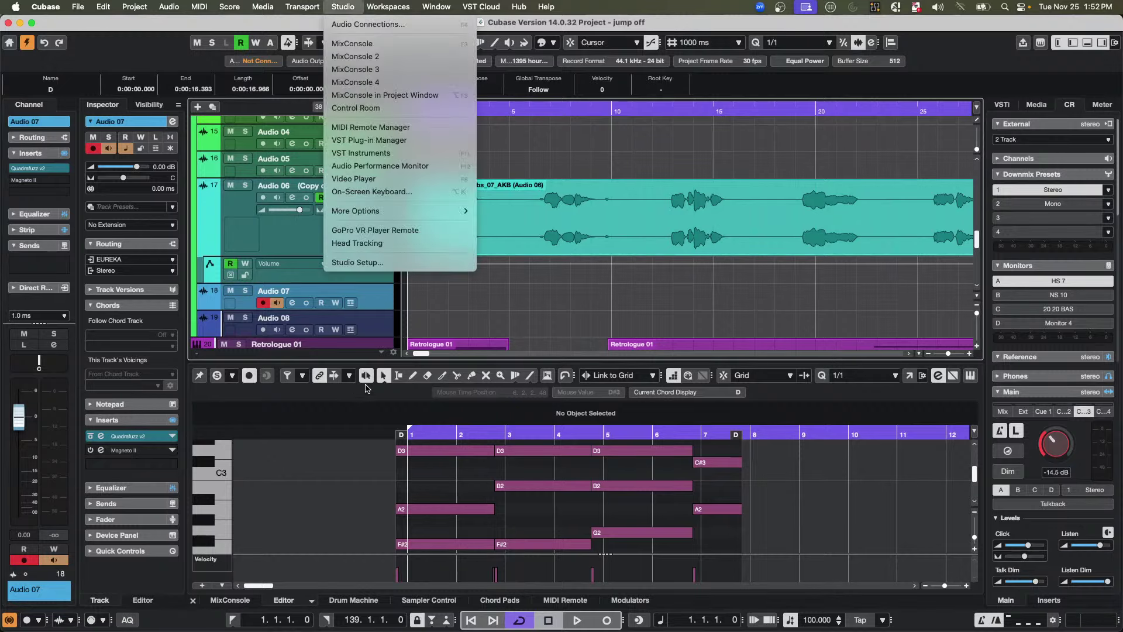
pyautogui.click(375, 263)
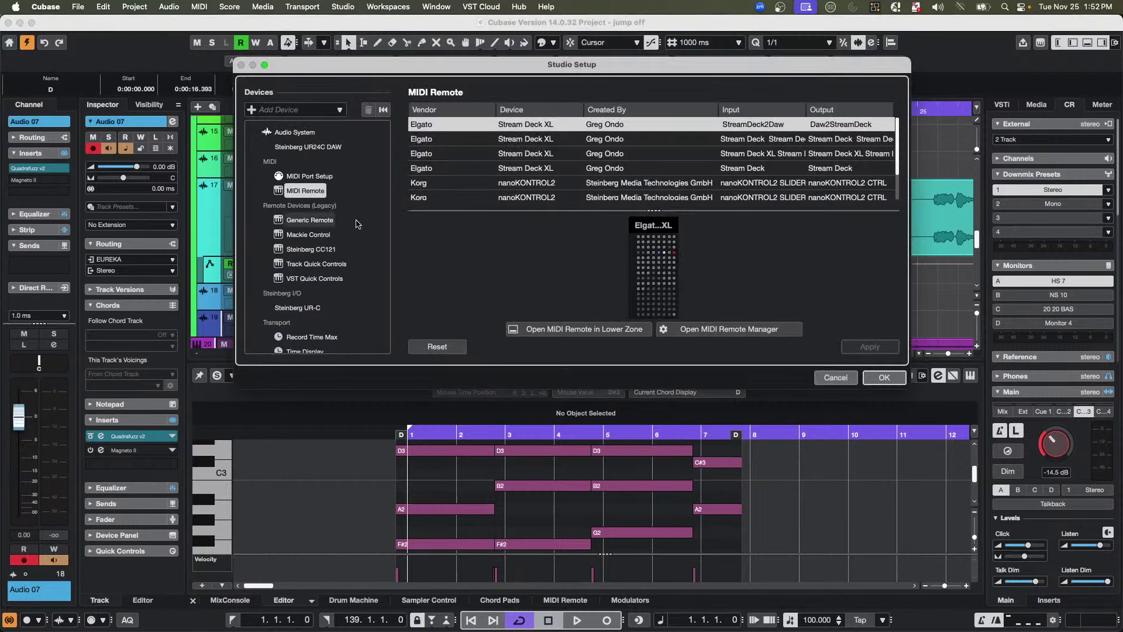
pyautogui.click(307, 147)
pyautogui.click(521, 115)
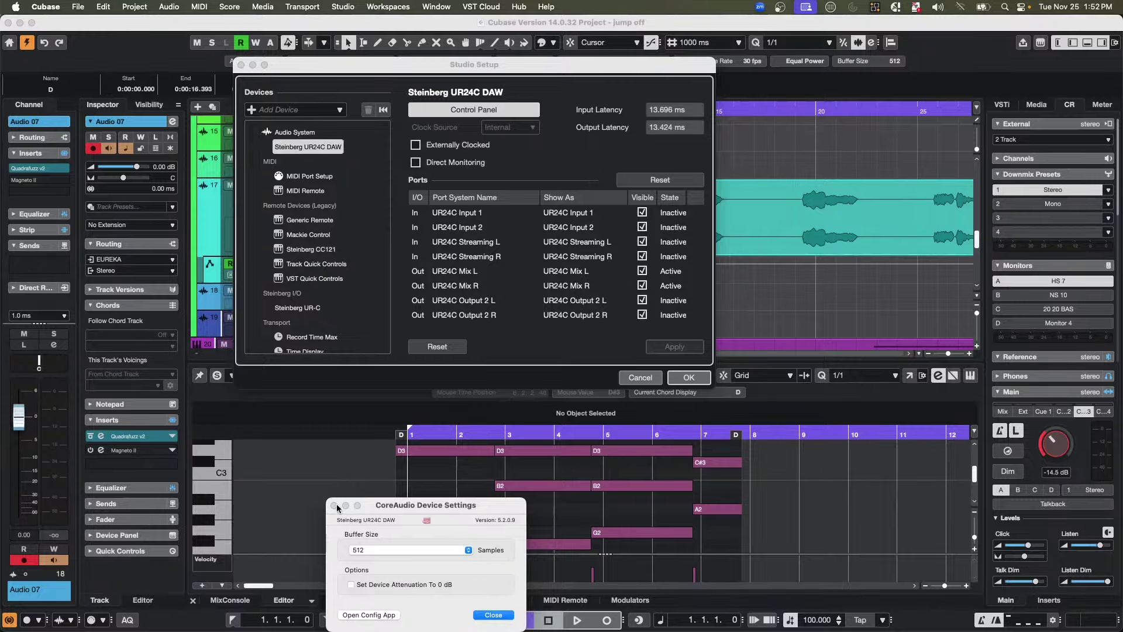
pyautogui.moveTo(408, 500); pyautogui.dragTo(430, 368)
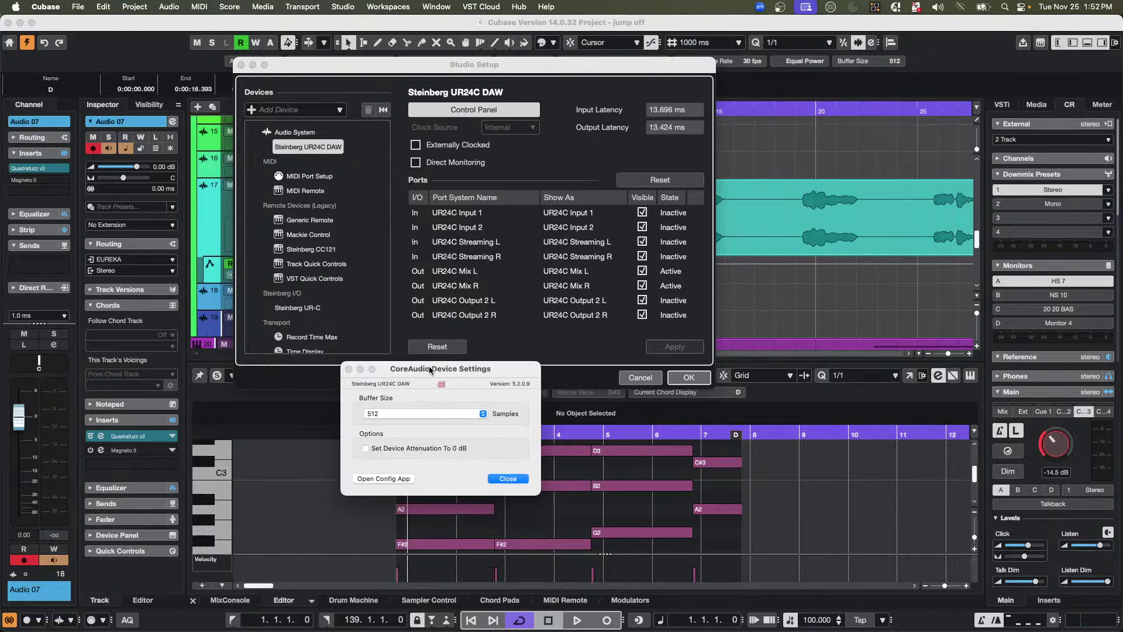
pyautogui.click(507, 479)
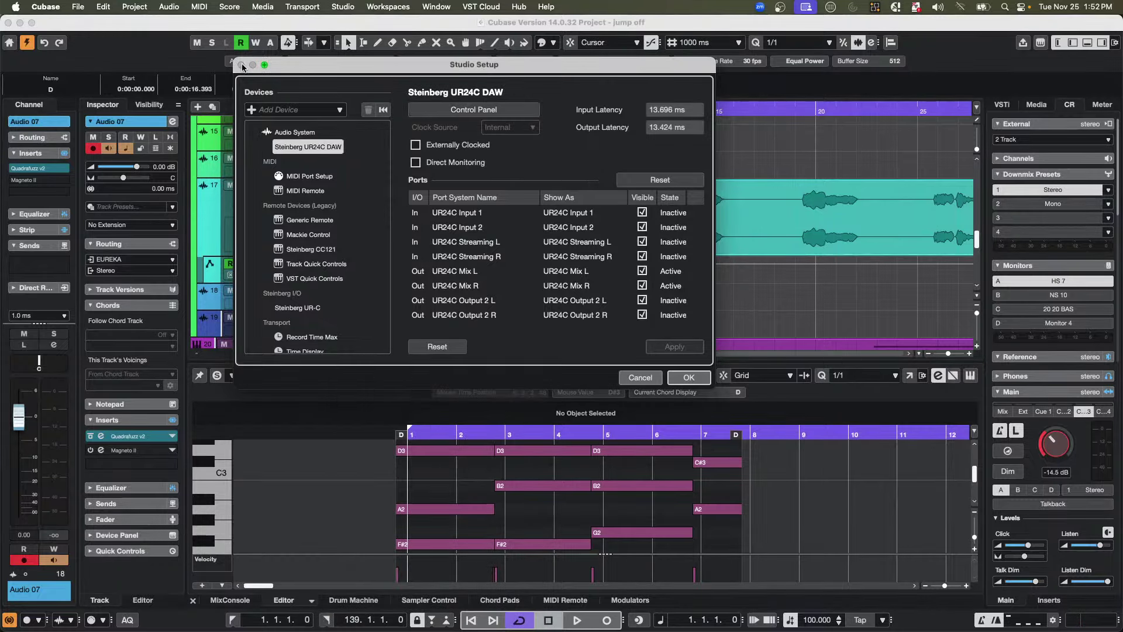
pyautogui.click(689, 377)
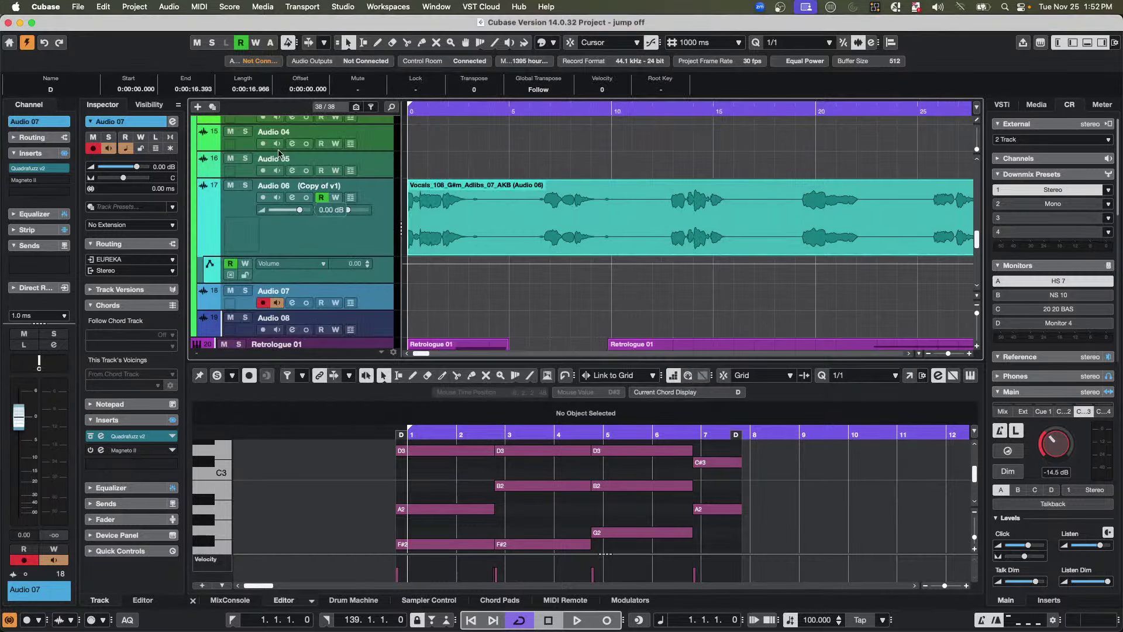
# - Scroll back and make Audio 06 the active track
pyautogui.scroll(2, 313, 263)
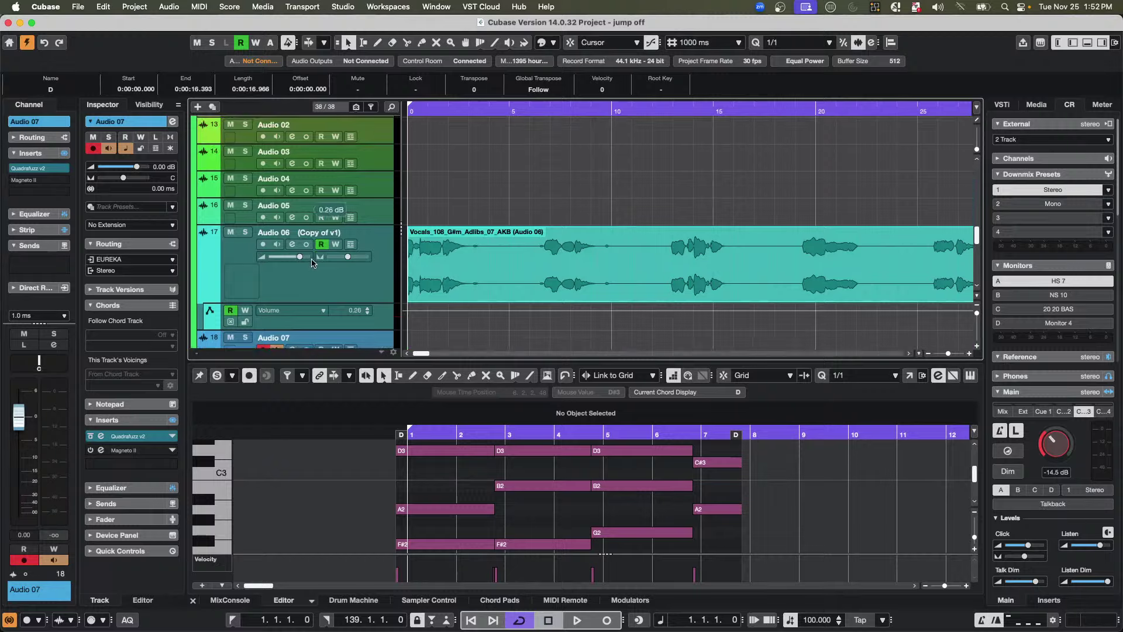
pyautogui.scroll(-1, 313, 257)
pyautogui.scroll(-2, 349, 284)
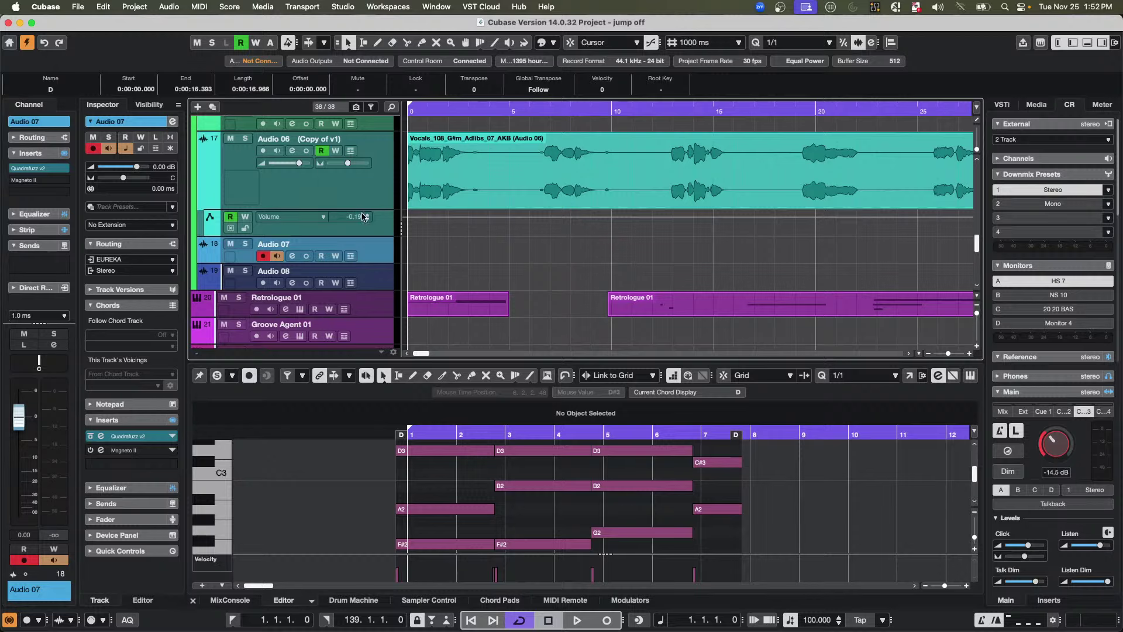
pyautogui.click(356, 187)
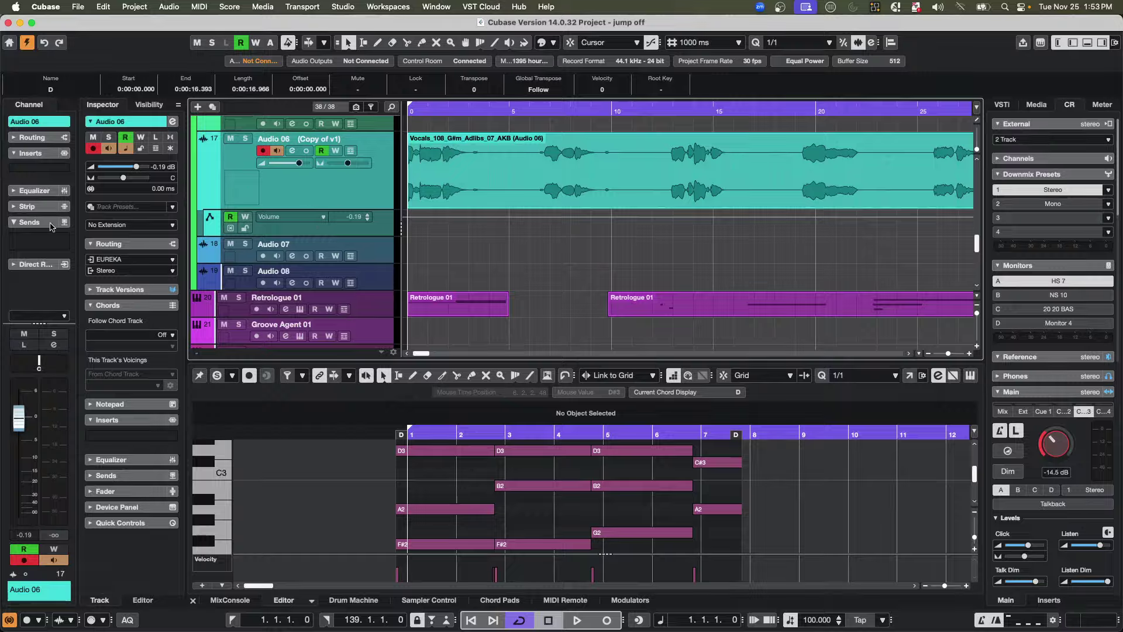
# - Add Dynamics > MultibandCompressor and Vocals > VocalChain as Audio 06 inserts
pyautogui.click(57, 167)
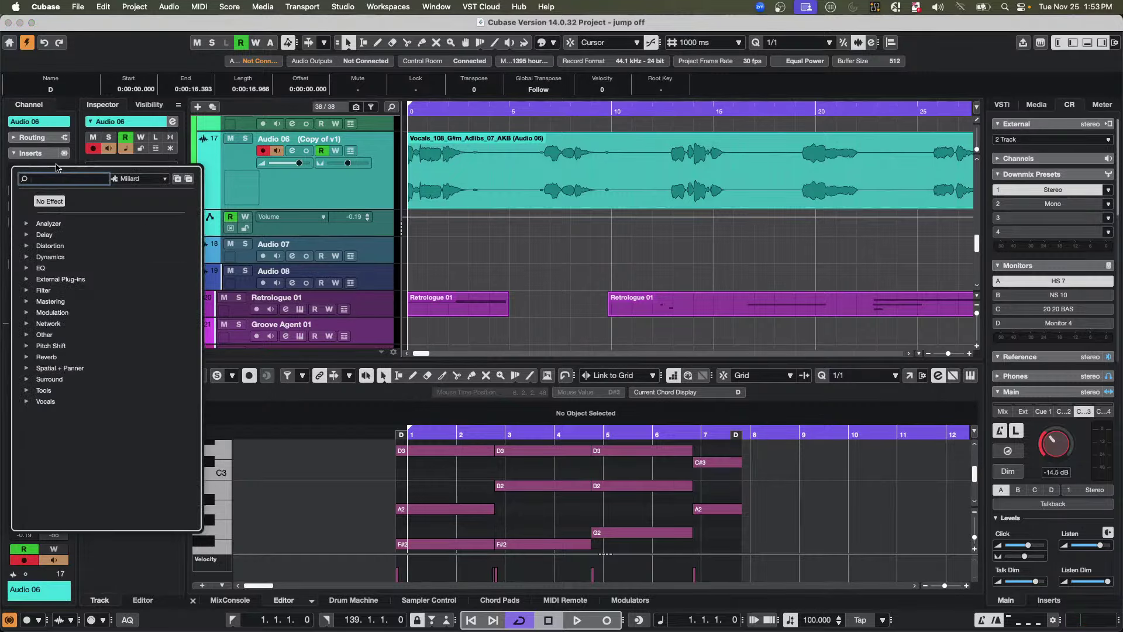
pyautogui.click(27, 257)
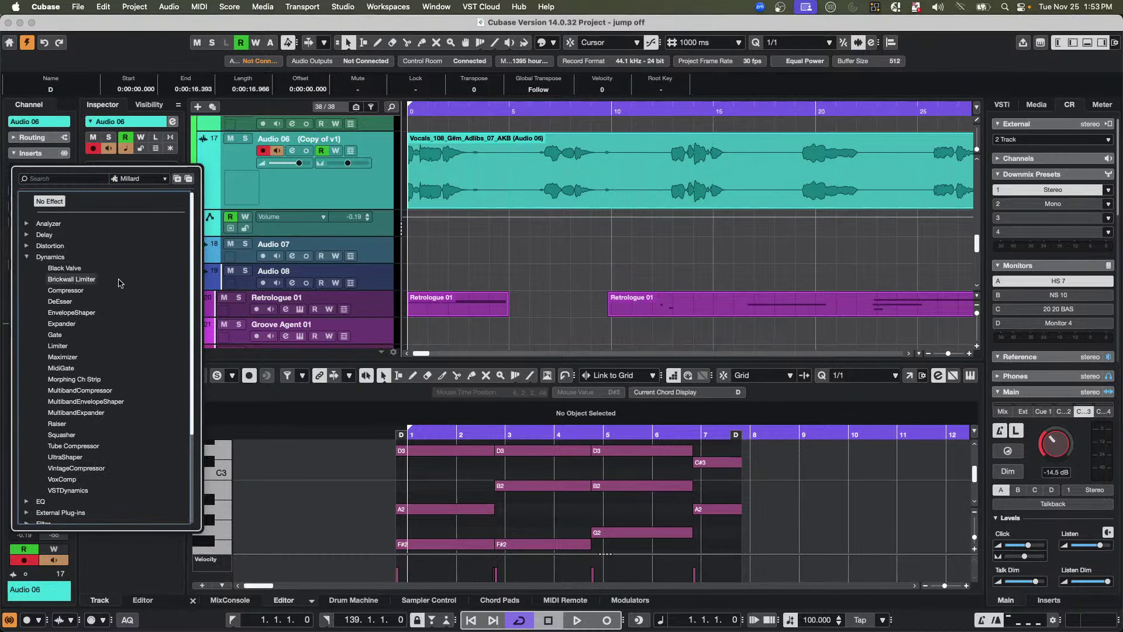
pyautogui.click(104, 390)
pyautogui.click(52, 178)
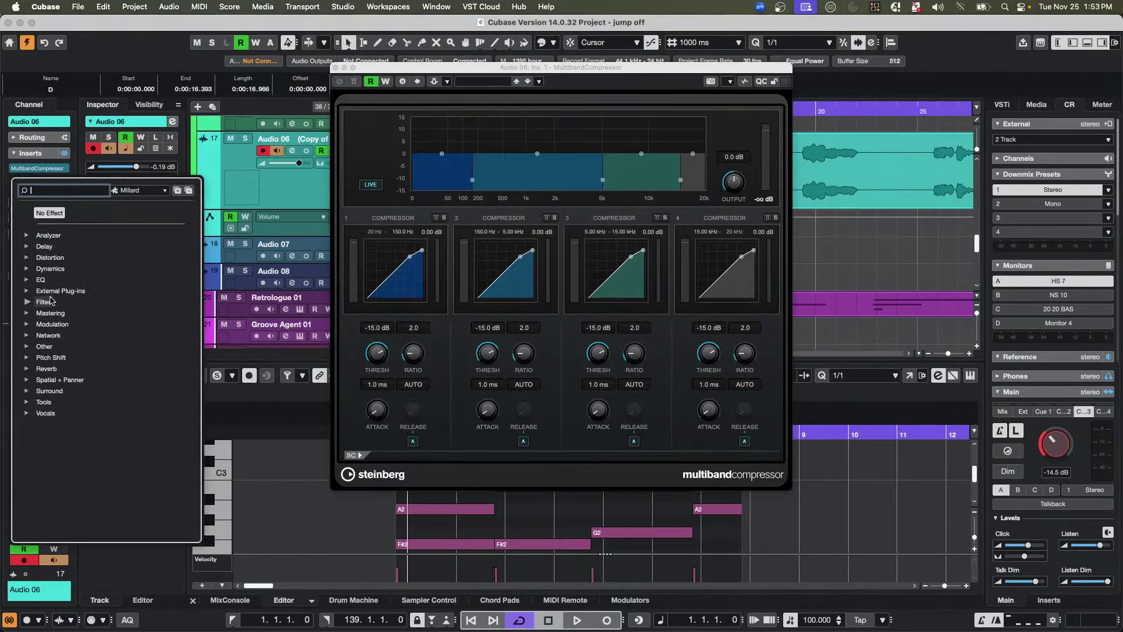
pyautogui.click(24, 413)
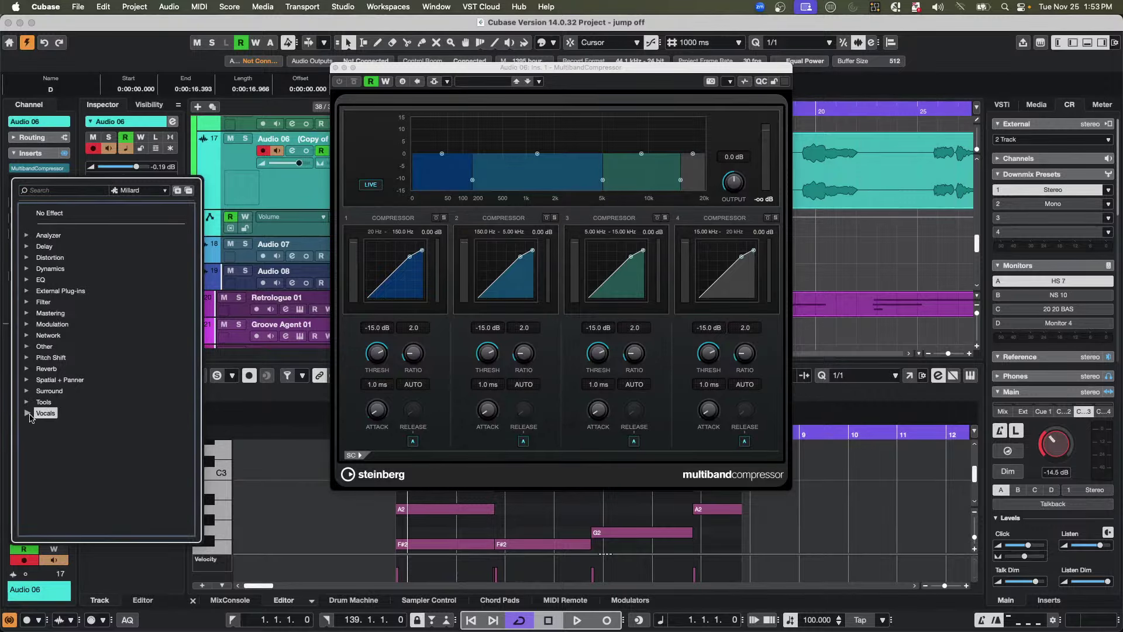
pyautogui.click(26, 413)
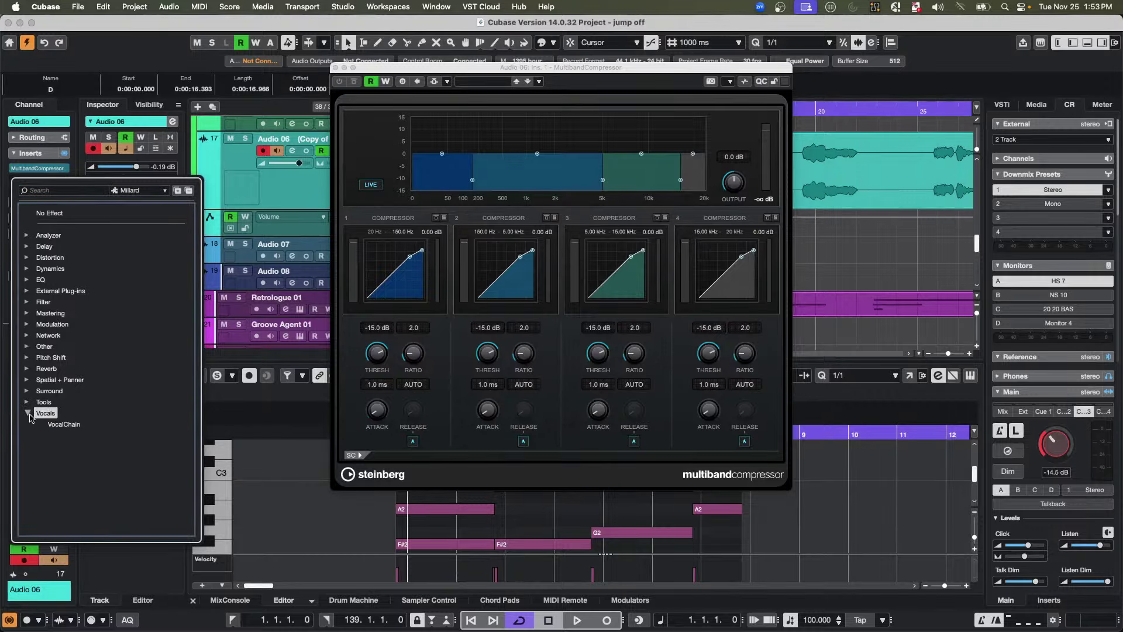
pyautogui.click(67, 429)
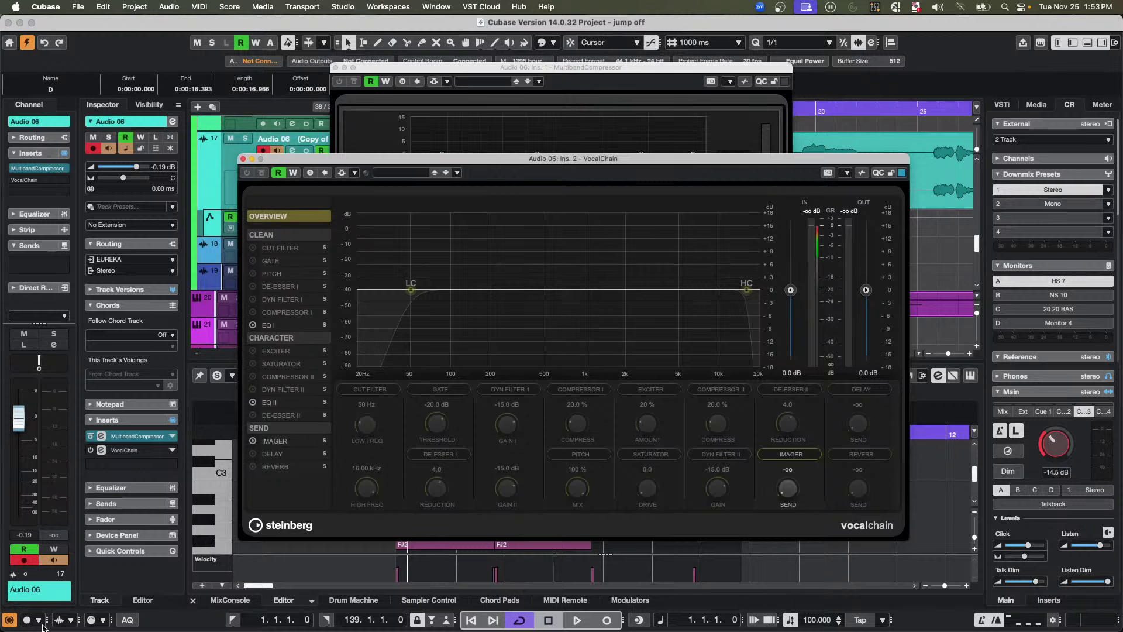
# - Move the VocalChain window aside, enable Constrain Delay Compensation, and close both plug-in windows
pyautogui.click(23, 614)
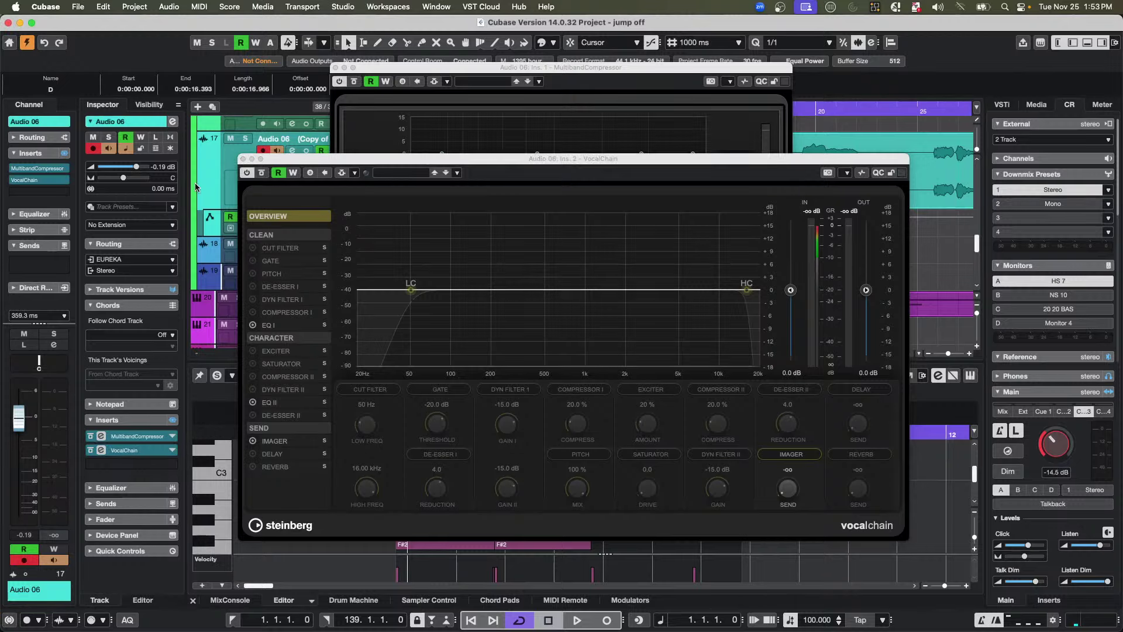
pyautogui.moveTo(338, 162); pyautogui.dragTo(519, 93)
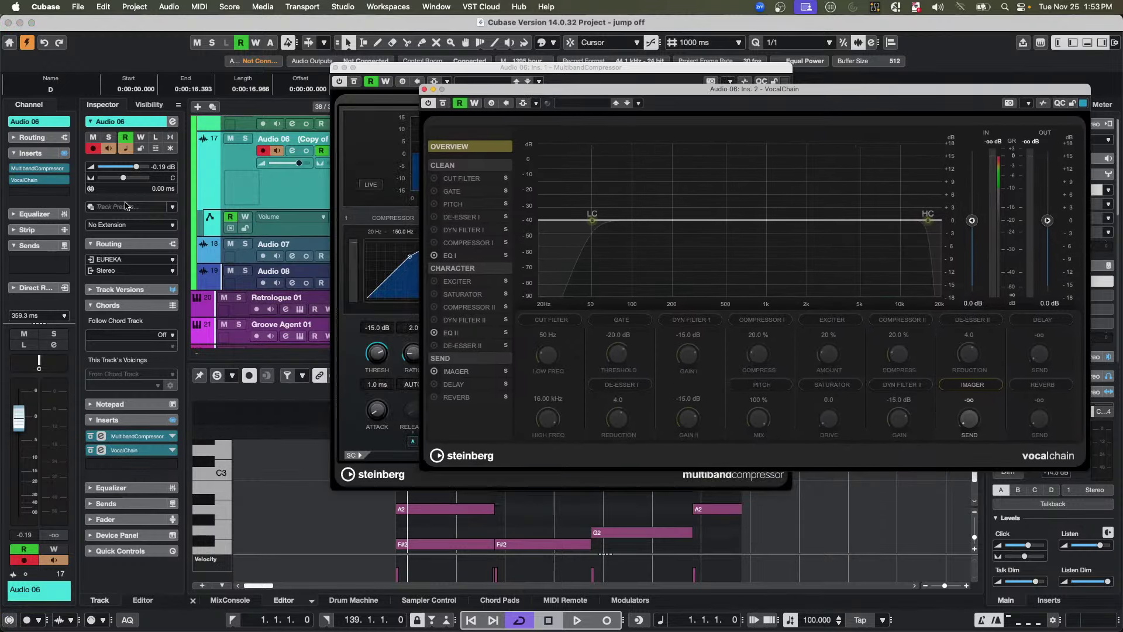
pyautogui.click(275, 178)
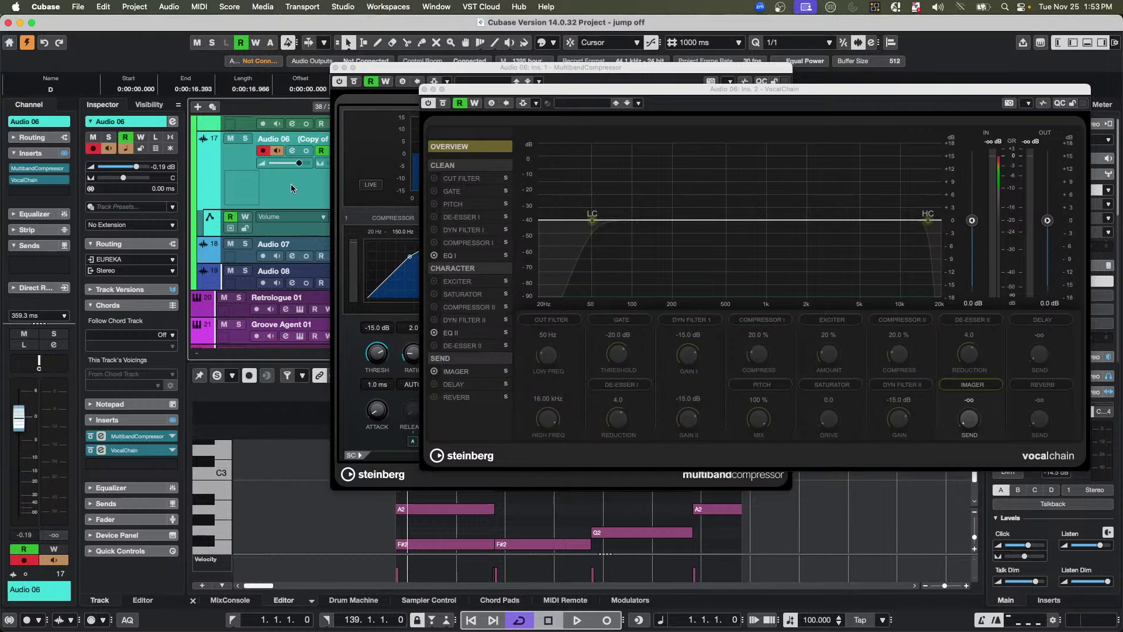
pyautogui.click(10, 621)
pyautogui.click(9, 621)
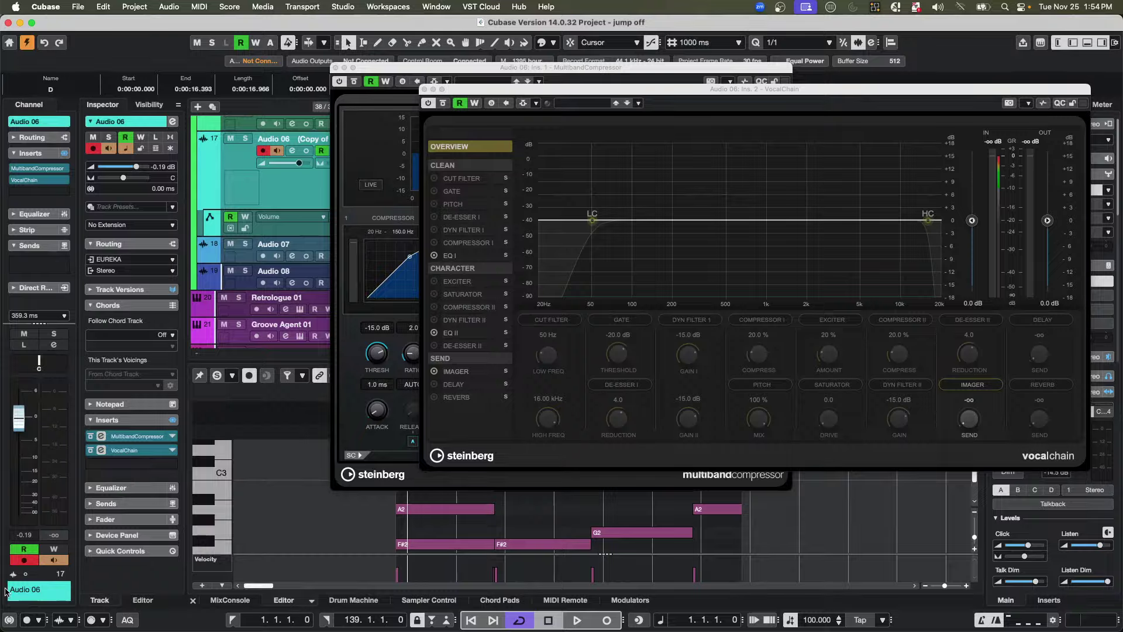
pyautogui.click(9, 622)
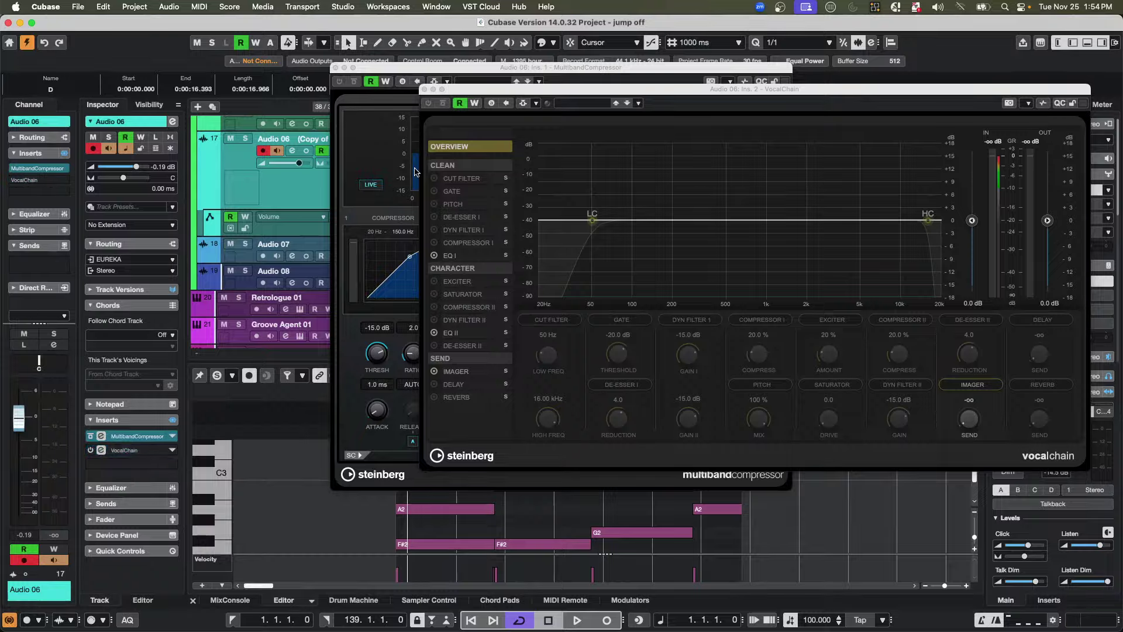
pyautogui.click(426, 89)
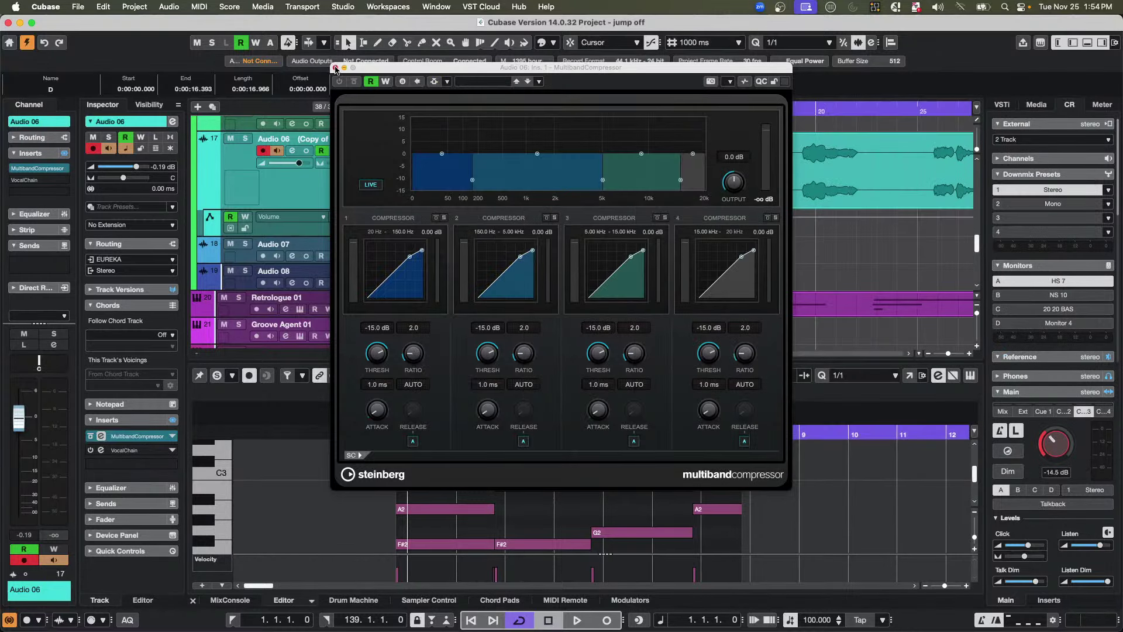
pyautogui.click(335, 68)
# - Toggle Audio 06's monitor and record buttons, then review and close its Channel Settings
pyautogui.click(277, 151)
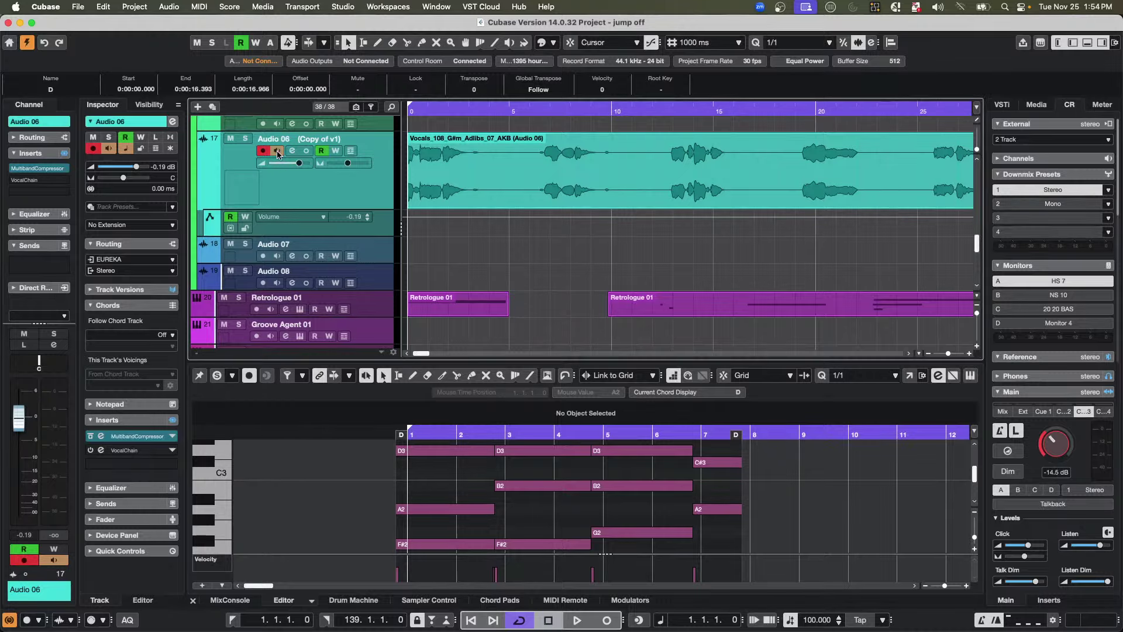
pyautogui.click(263, 151)
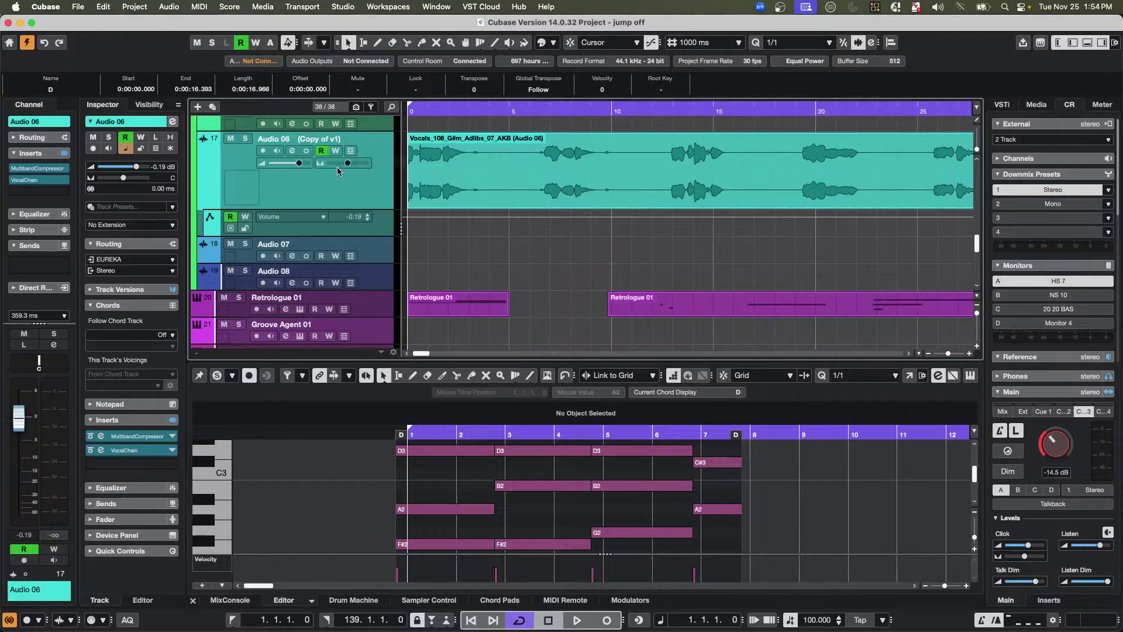
pyautogui.click(390, 268)
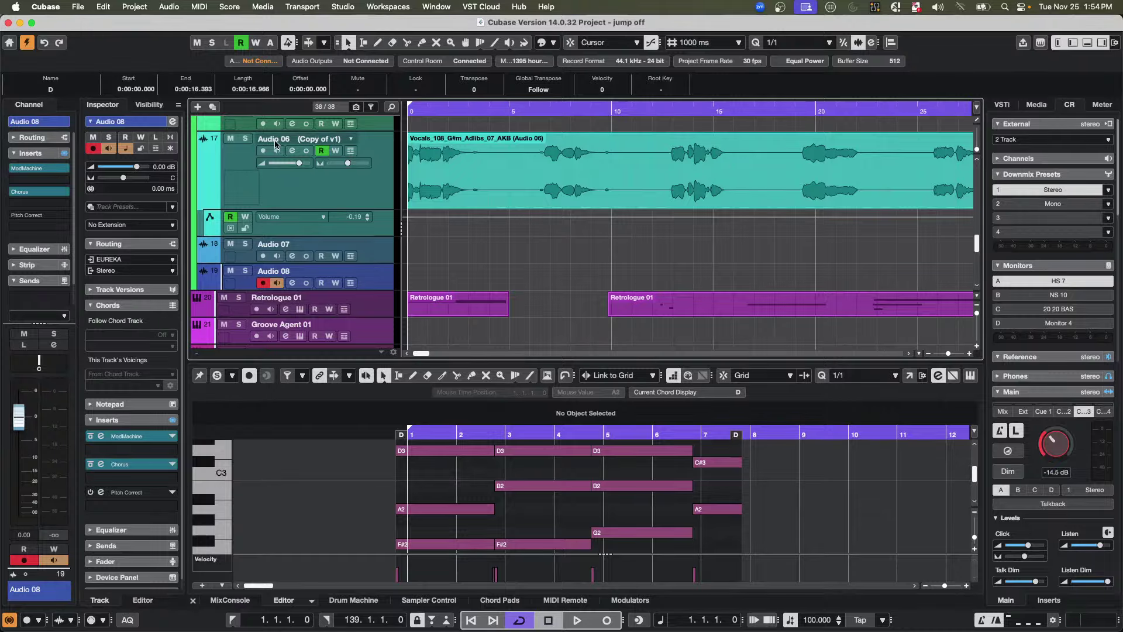
pyautogui.click(263, 185)
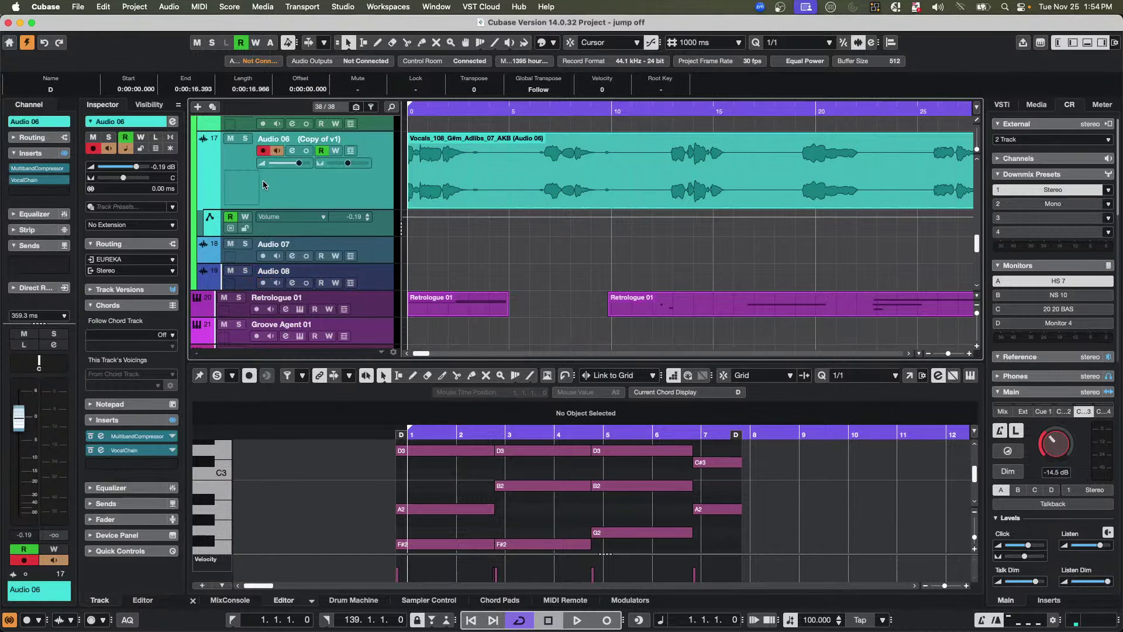
pyautogui.click(290, 151)
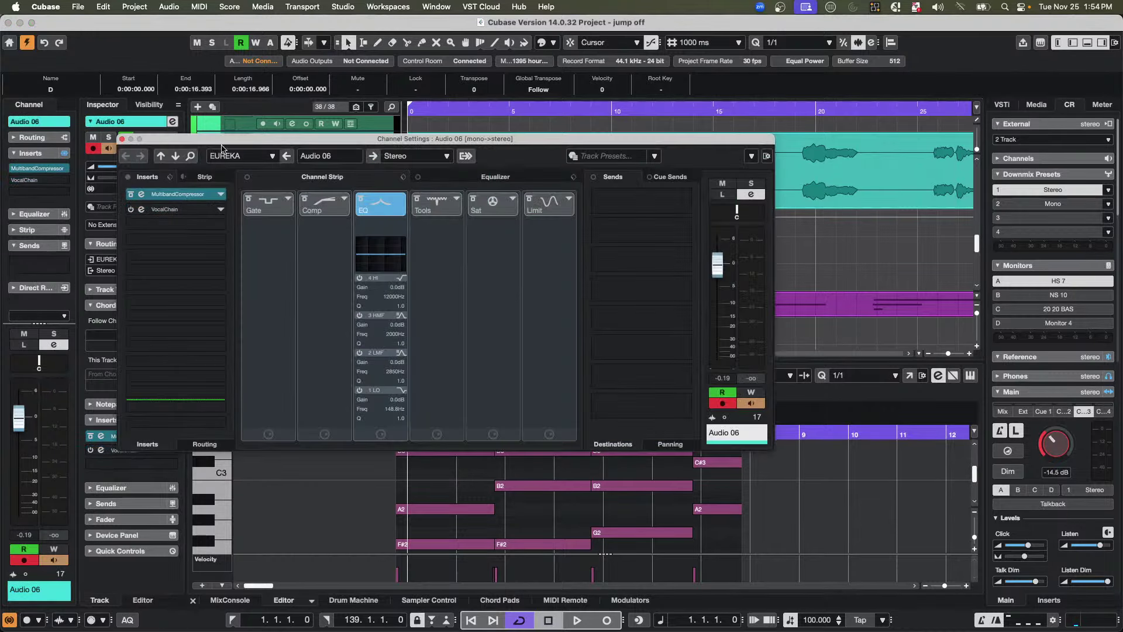
pyautogui.click(122, 140)
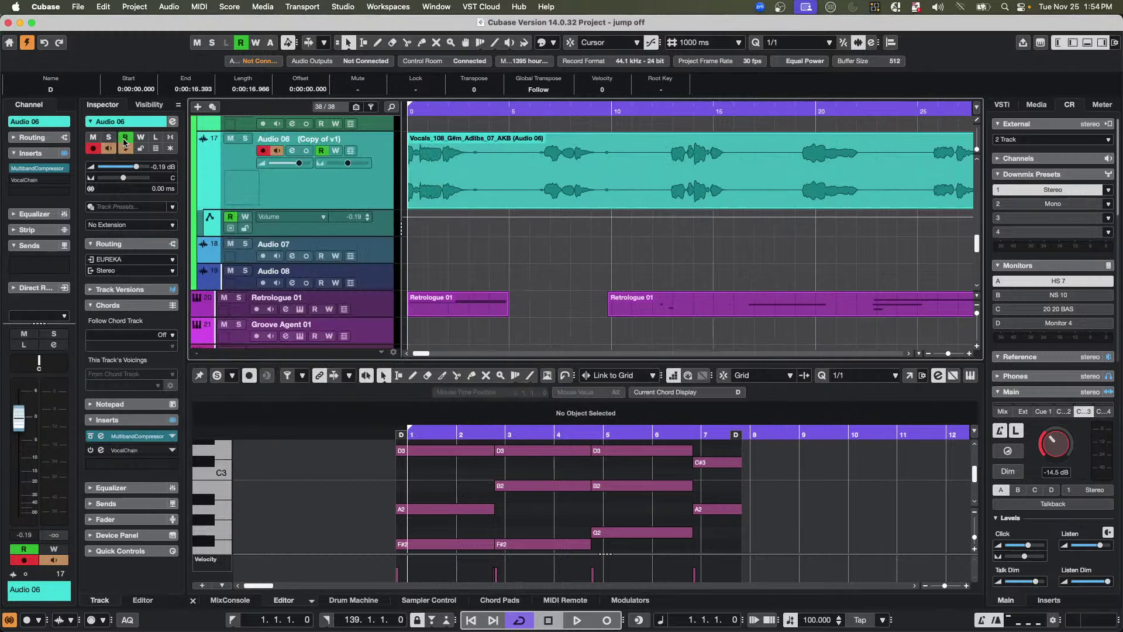
# - Switch off Audio 06 input monitoring and load its vocal event into the Sample Editor
pyautogui.click(277, 151)
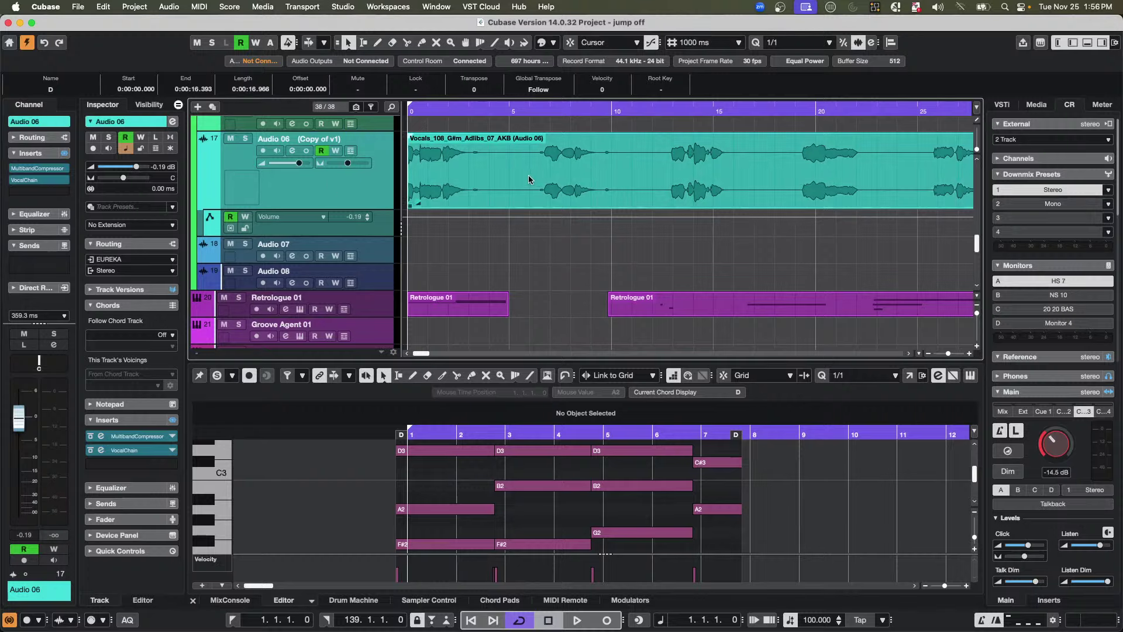
pyautogui.click(567, 190)
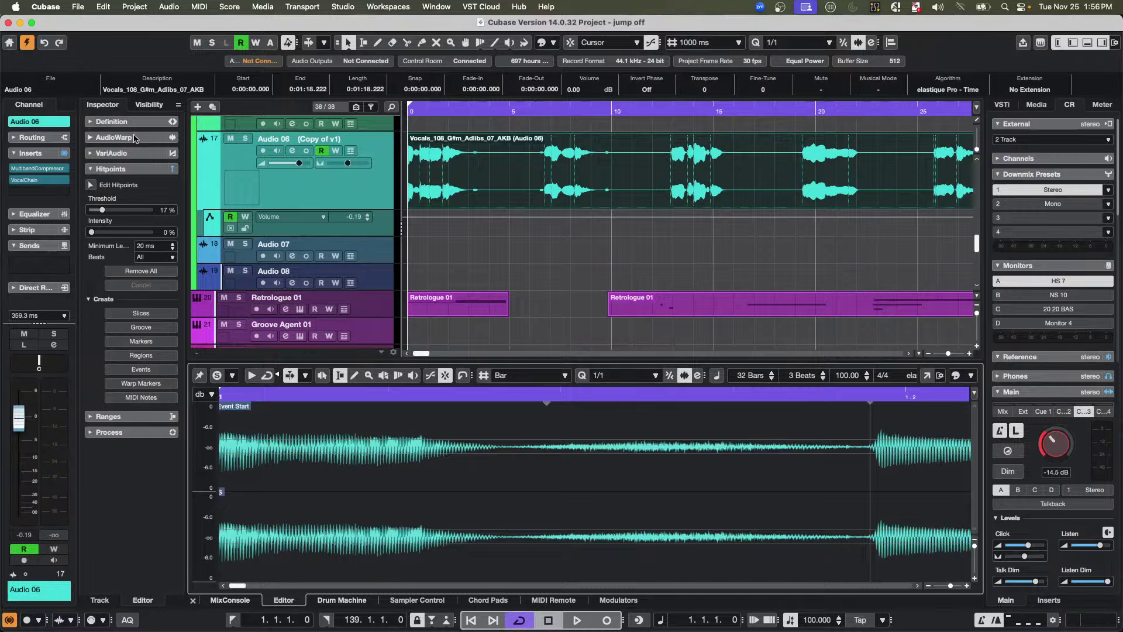
# - Expand the Definition, VariAudio and AudioWarp sections and analyse the vocal into pitch segments
pyautogui.click(138, 123)
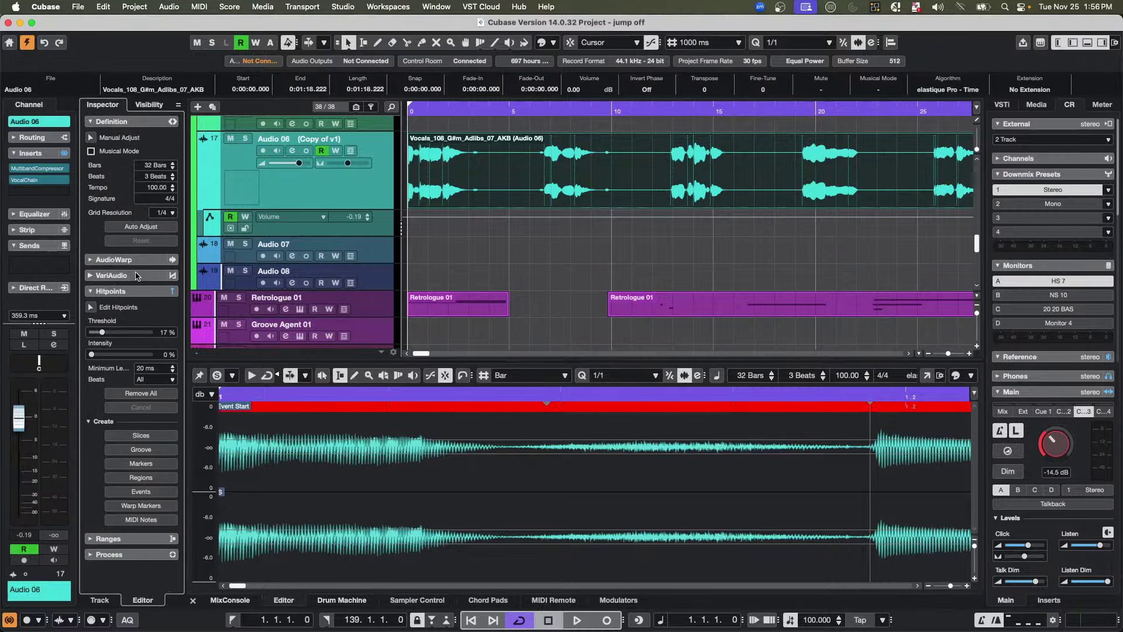
pyautogui.click(136, 275)
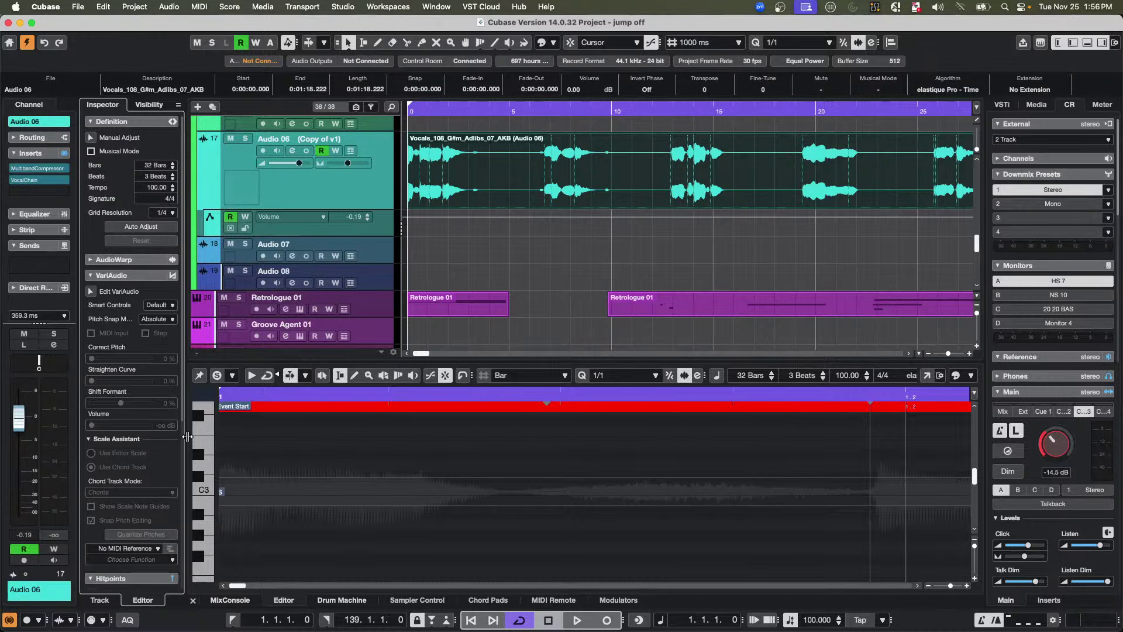
pyautogui.click(91, 291)
pyautogui.click(130, 261)
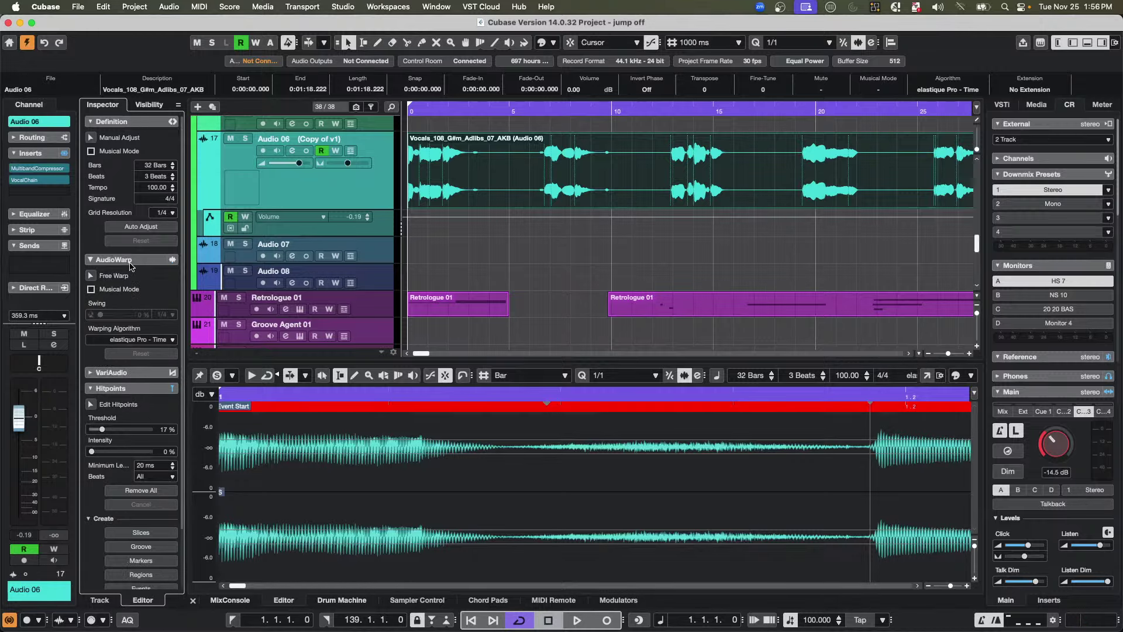
pyautogui.click(117, 374)
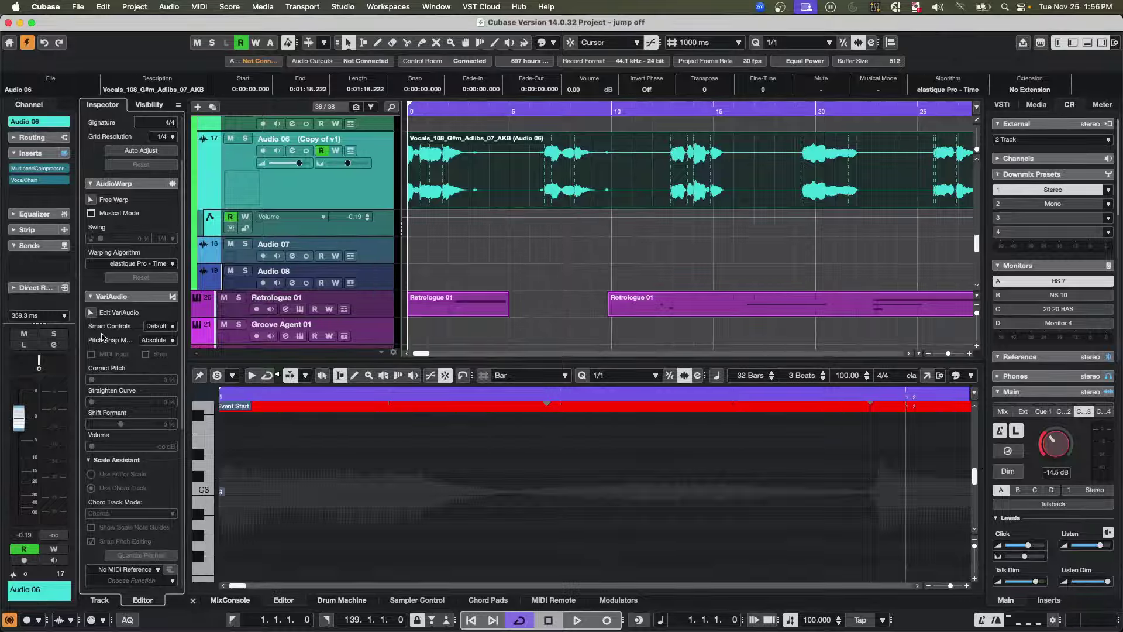
pyautogui.click(91, 312)
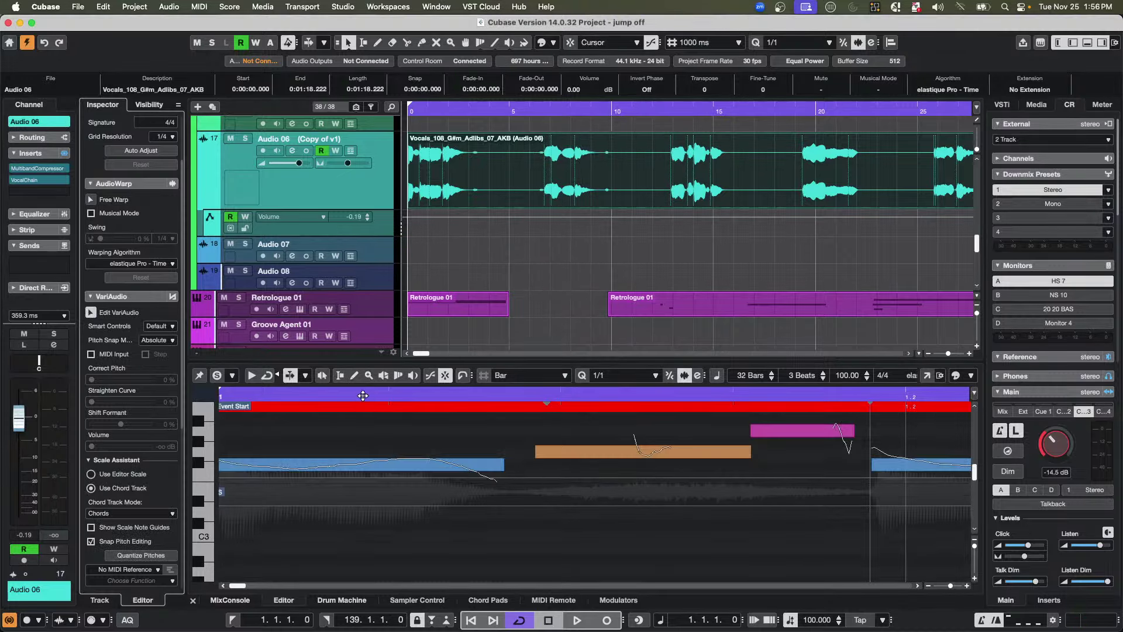
# - Zoom the editor to bars 1 to 3.4 and select the G#3 pitch segment
pyautogui.moveTo(363, 395); pyautogui.dragTo(408, 569)
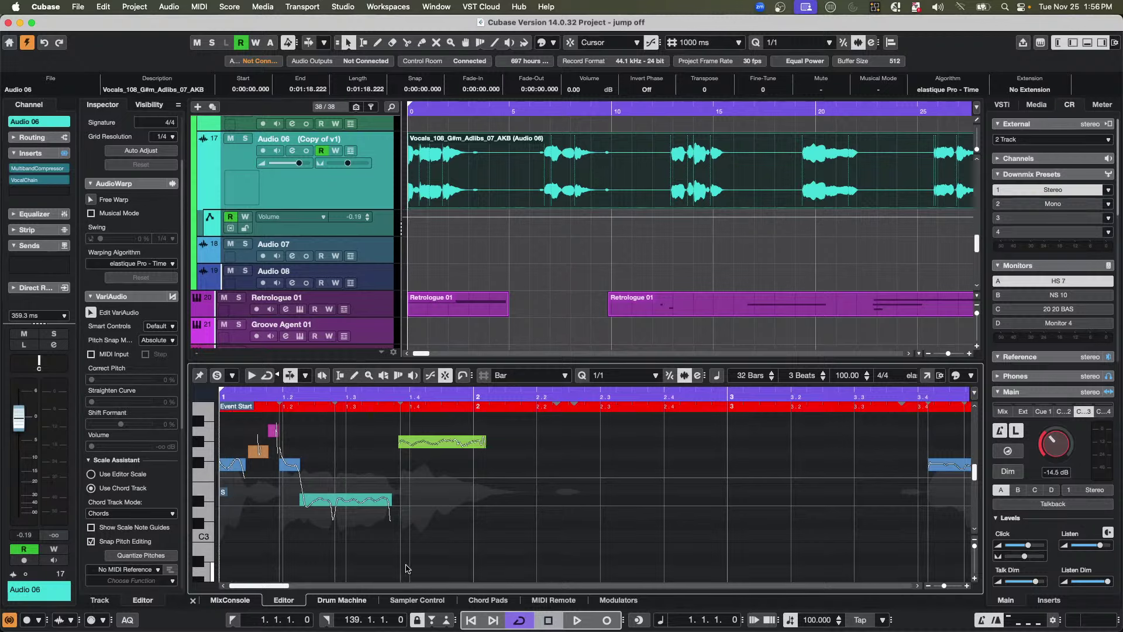
pyautogui.scroll(2, 403, 550)
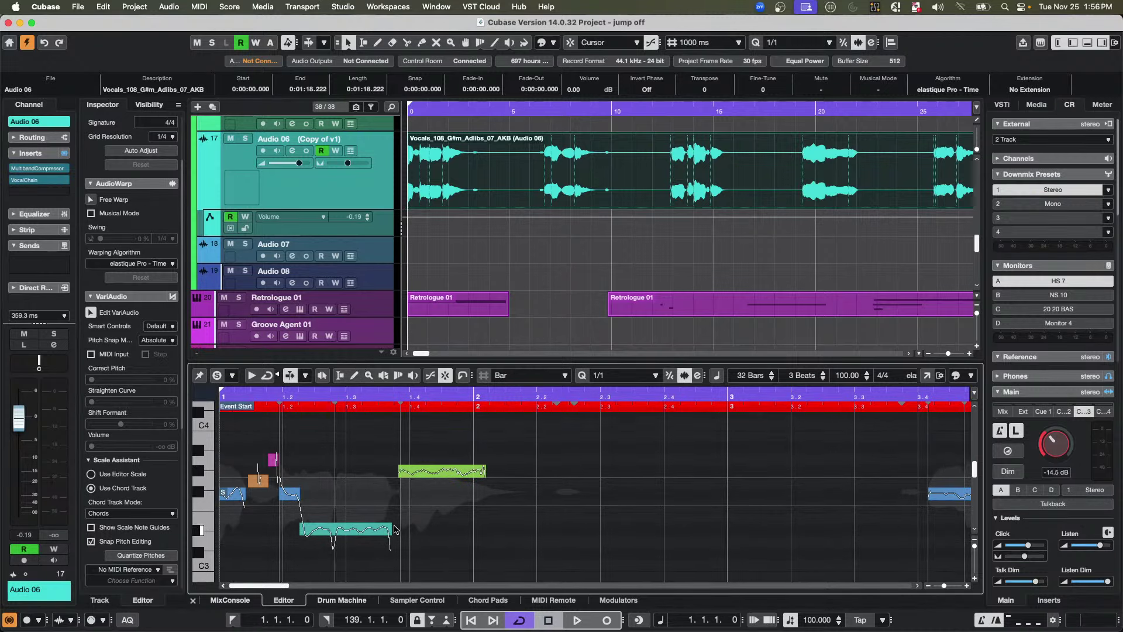
pyautogui.scroll(-1, 396, 529)
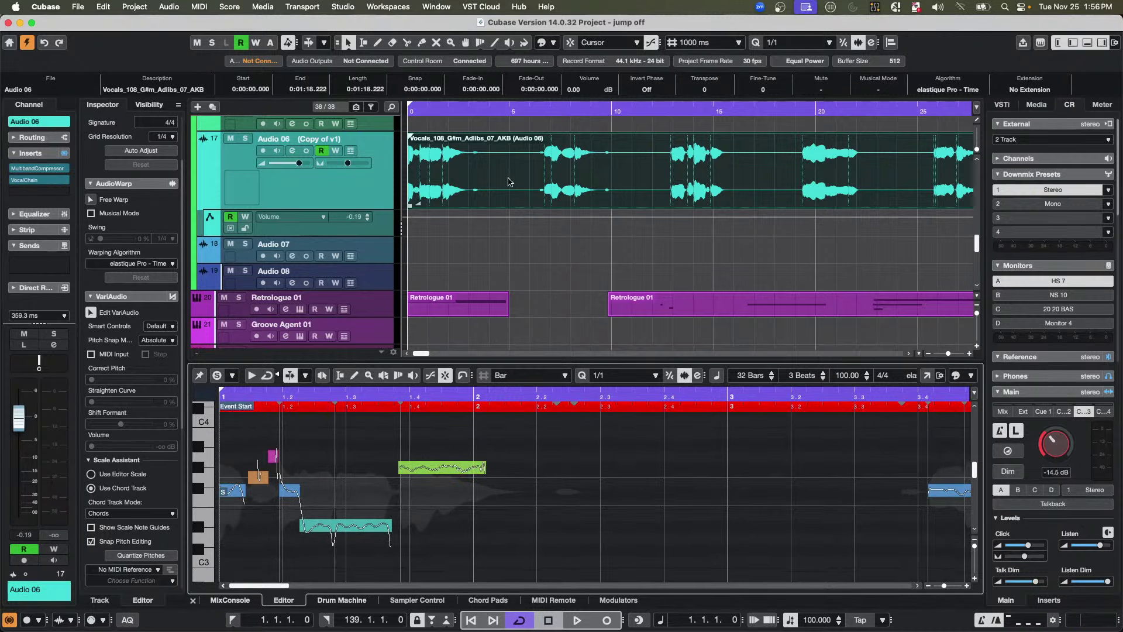
pyautogui.click(577, 197)
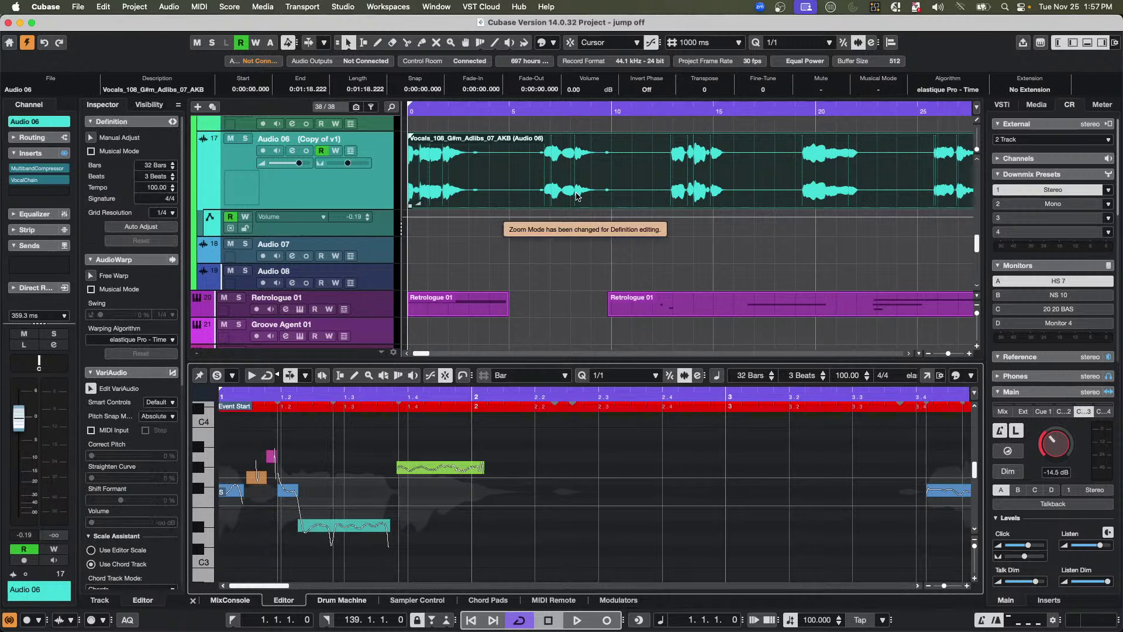
pyautogui.click(477, 468)
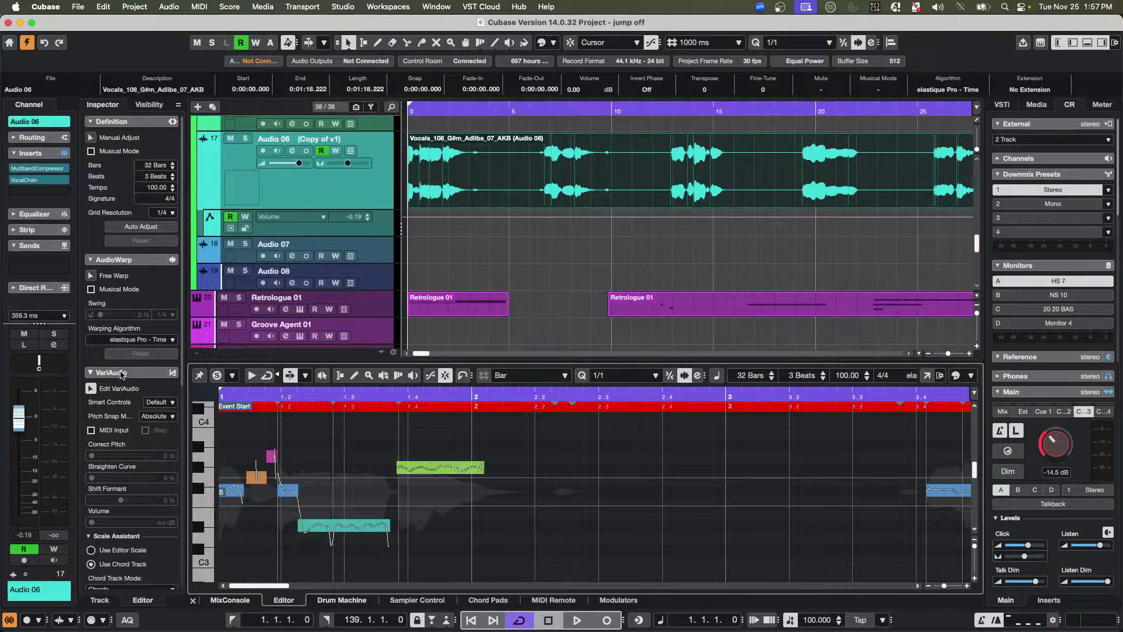
# - Collapse VariAudio, AudioWarp and Definition, then re-expand VariAudio and enable Edit VariAudio
pyautogui.click(121, 373)
pyautogui.click(142, 261)
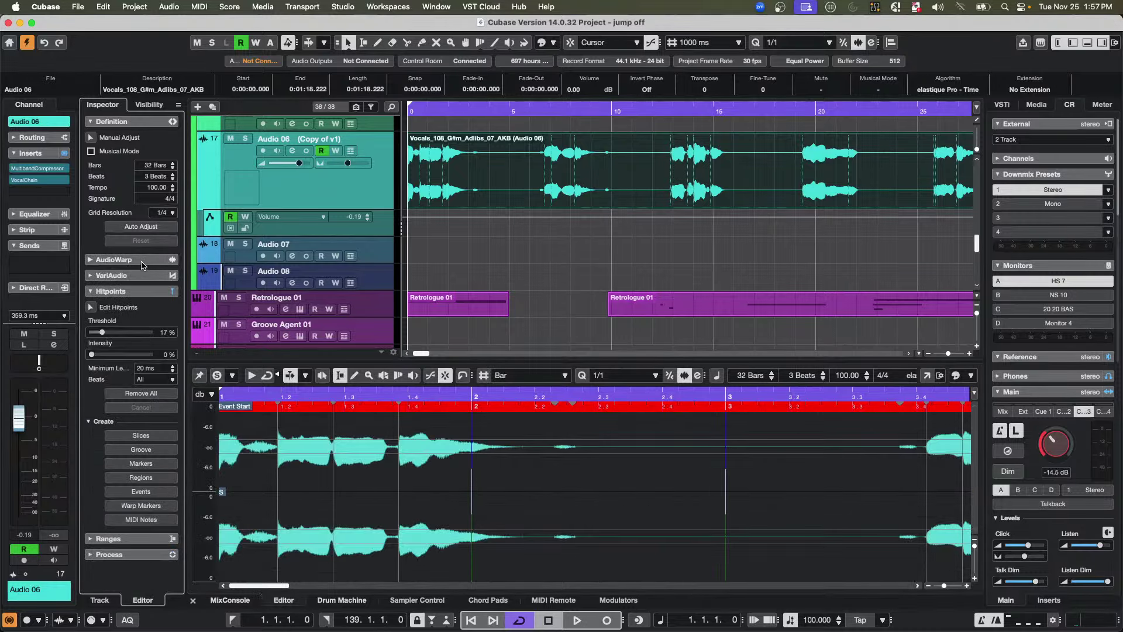
pyautogui.click(143, 122)
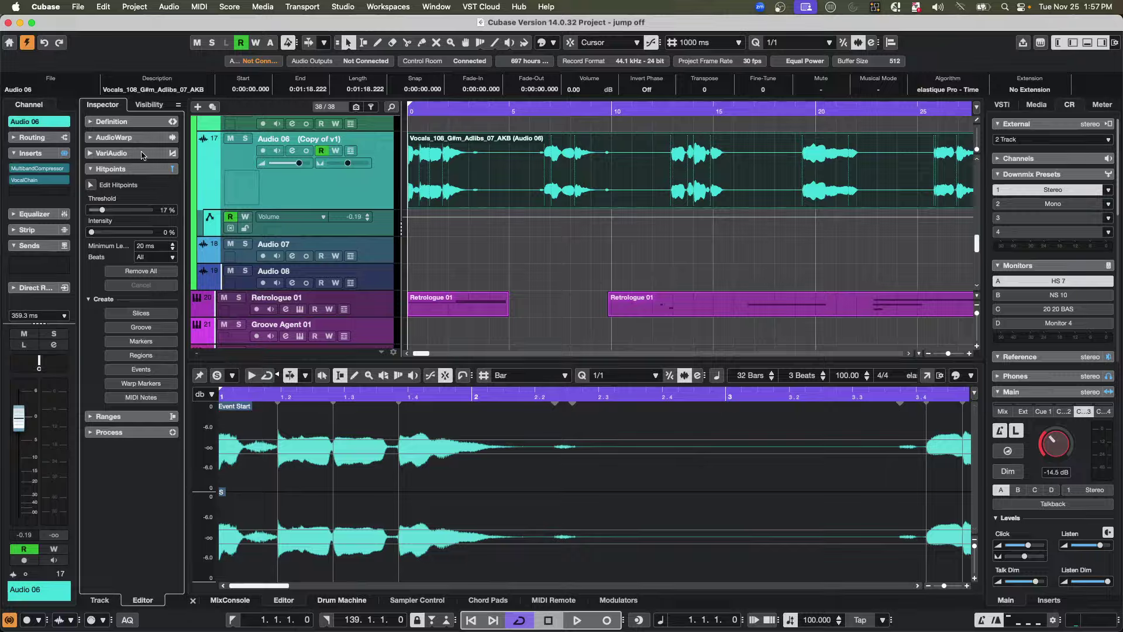
pyautogui.click(142, 154)
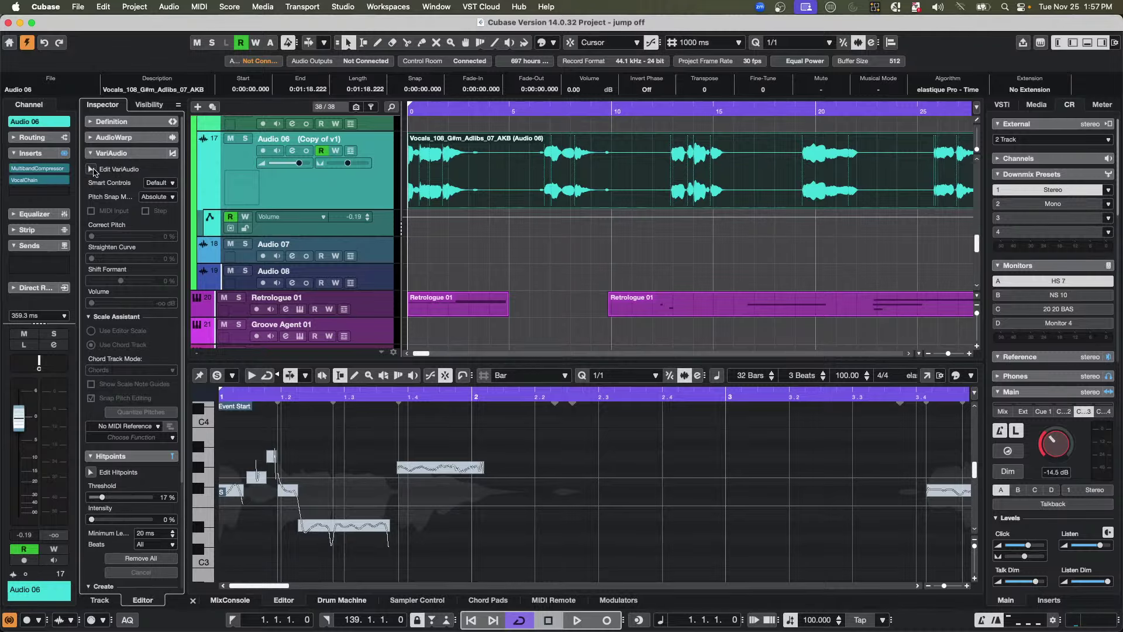
pyautogui.click(91, 169)
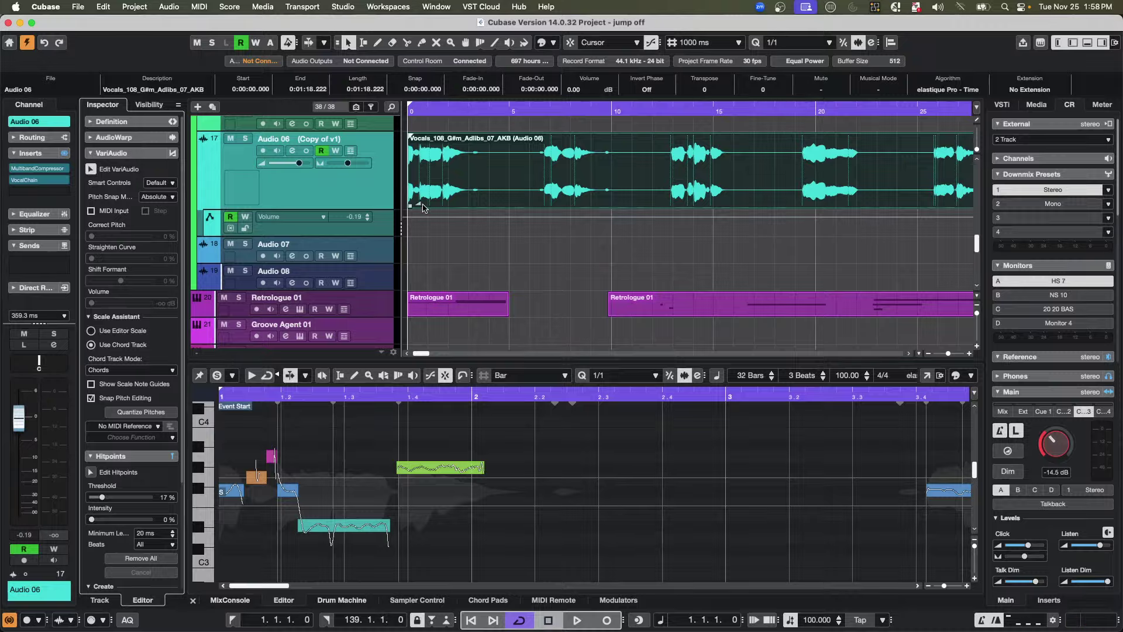
# - Add a Backbone instrument track via Add Track > Instrument and close its plug-in window
pyautogui.rightClick(361, 191)
pyautogui.moveTo(360, 193)
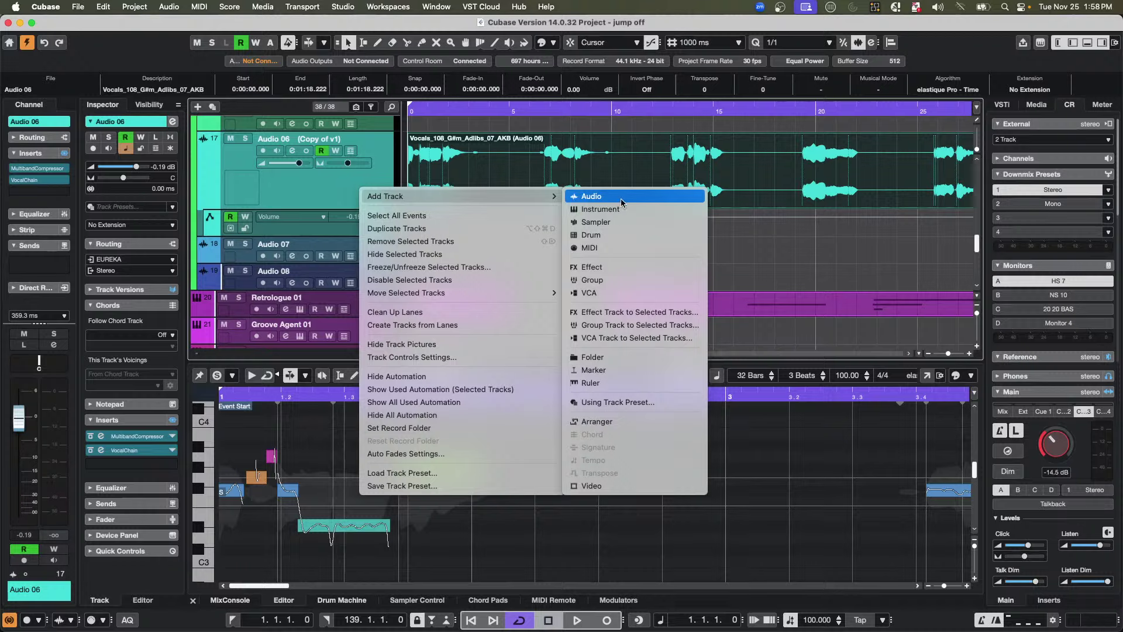
pyautogui.click(618, 211)
pyautogui.click(445, 182)
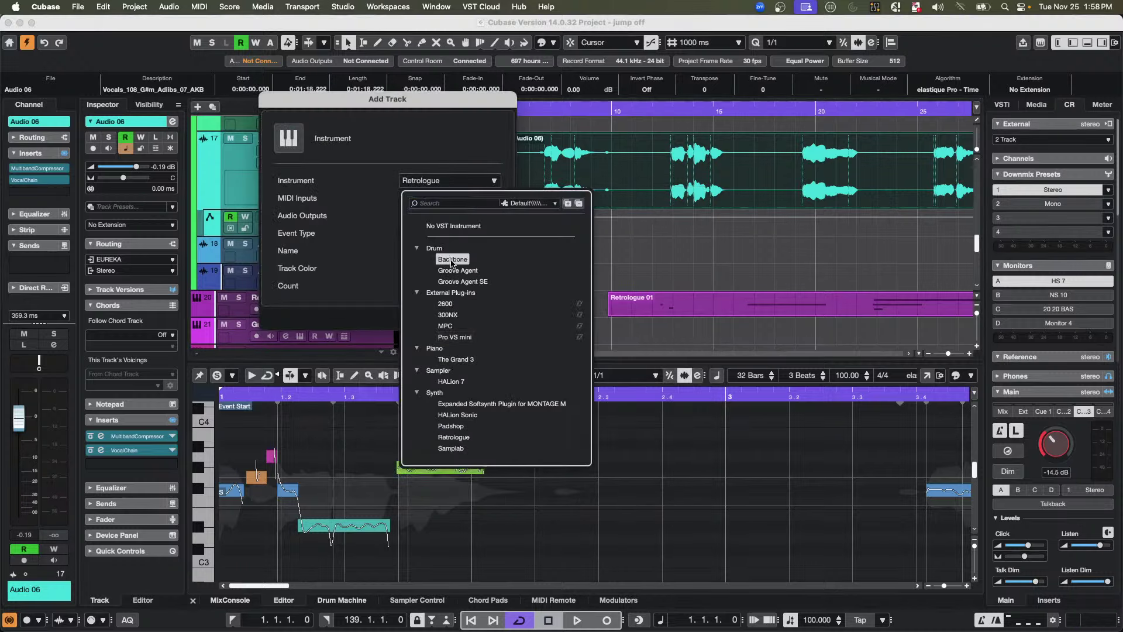
pyautogui.click(455, 260)
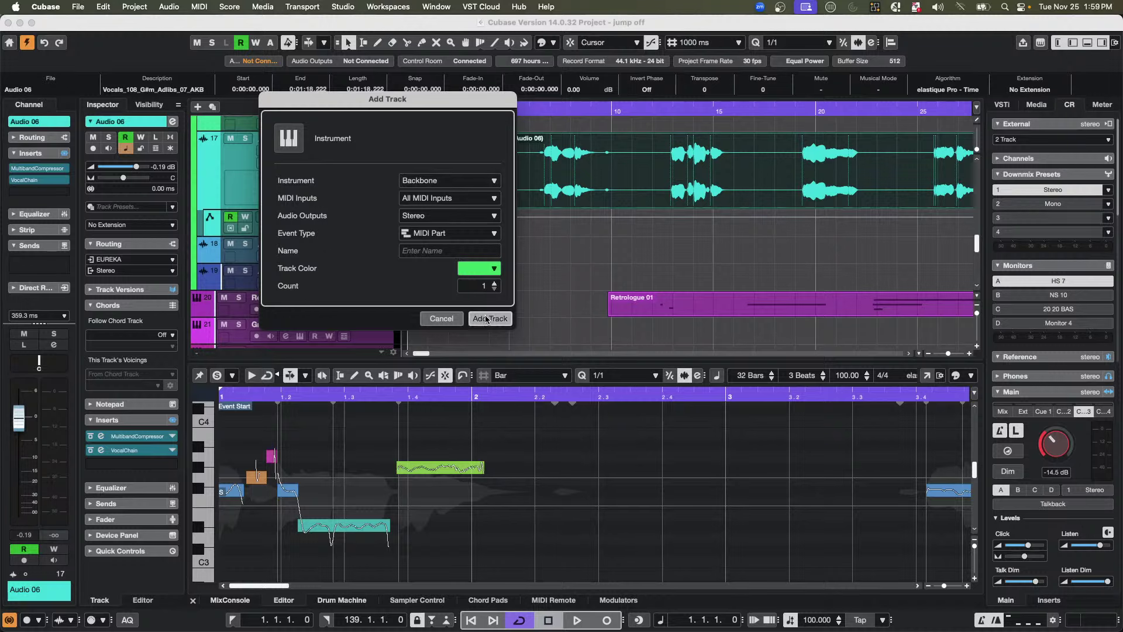
pyautogui.click(485, 319)
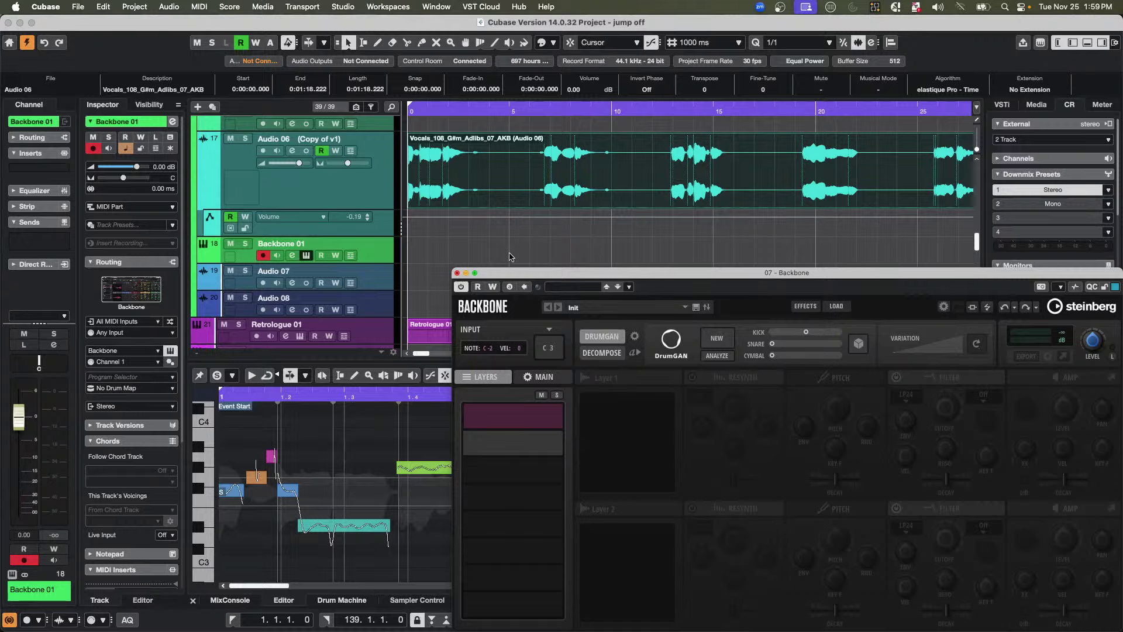
pyautogui.click(458, 273)
# - Load Backbone into the VST Instruments rack with its own MIDI track, closing the plug-in window
pyautogui.click(1004, 106)
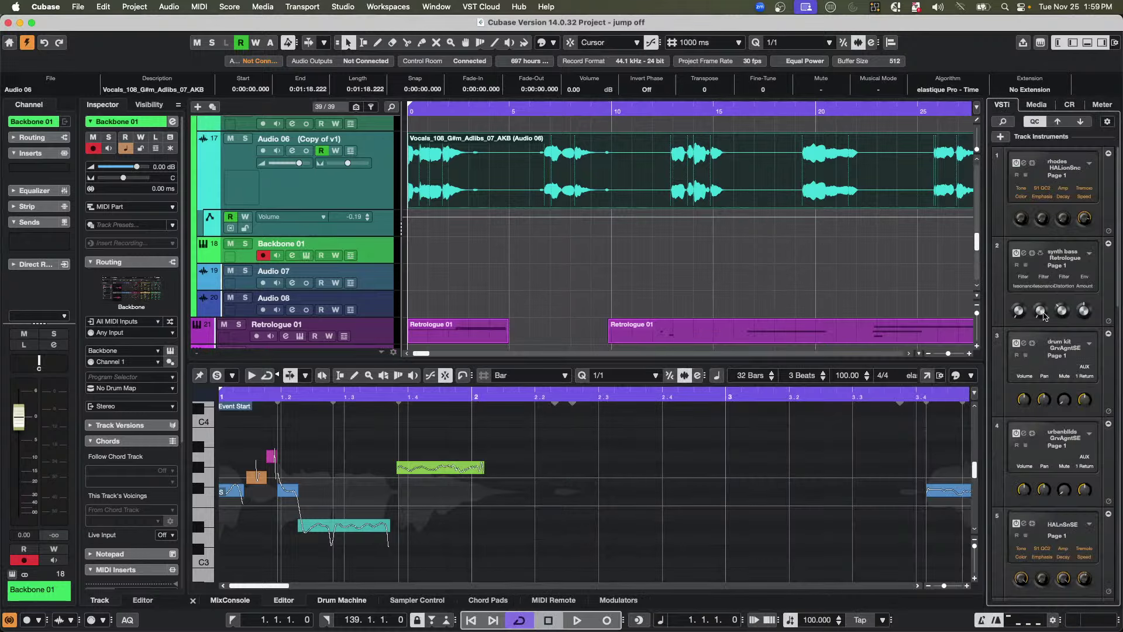
pyautogui.scroll(-5, 1066, 338)
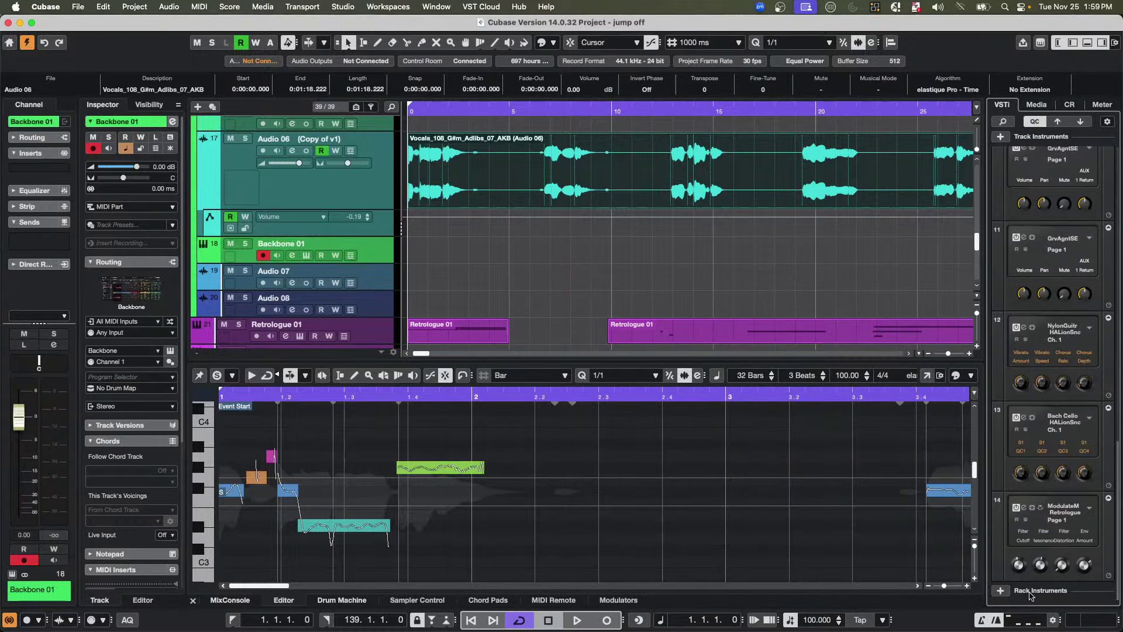
pyautogui.click(1000, 590)
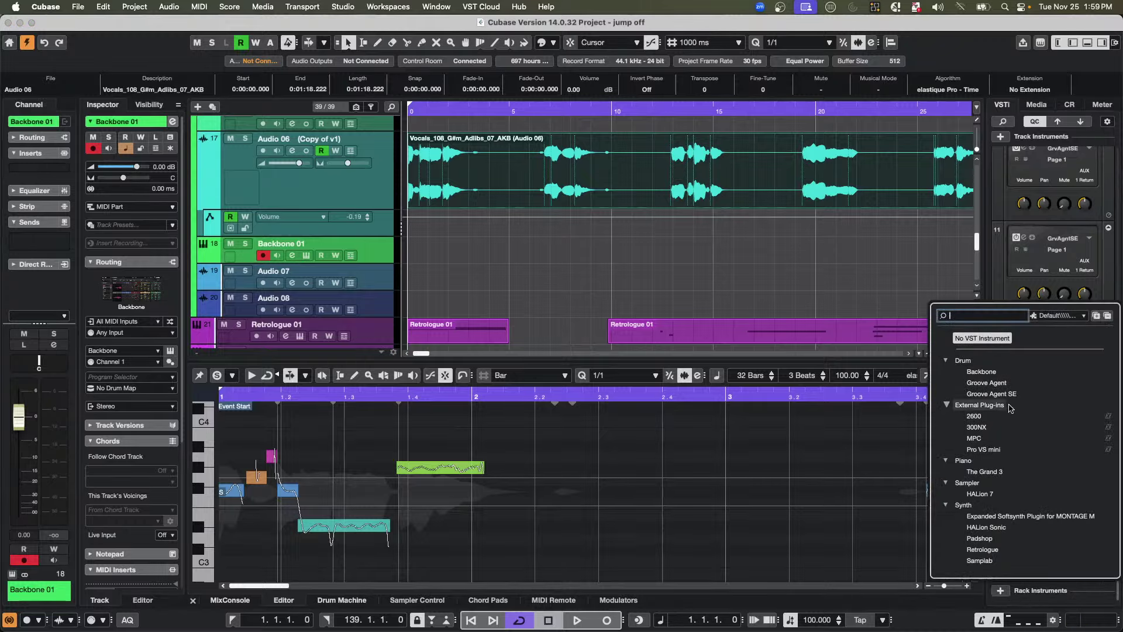
pyautogui.click(981, 372)
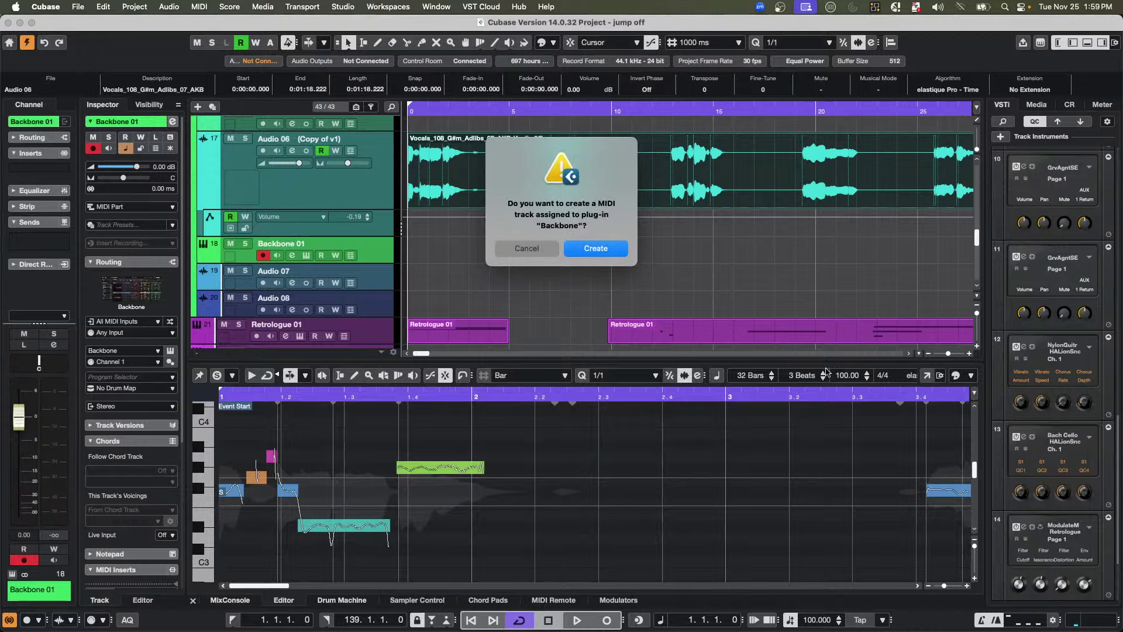
pyautogui.click(592, 254)
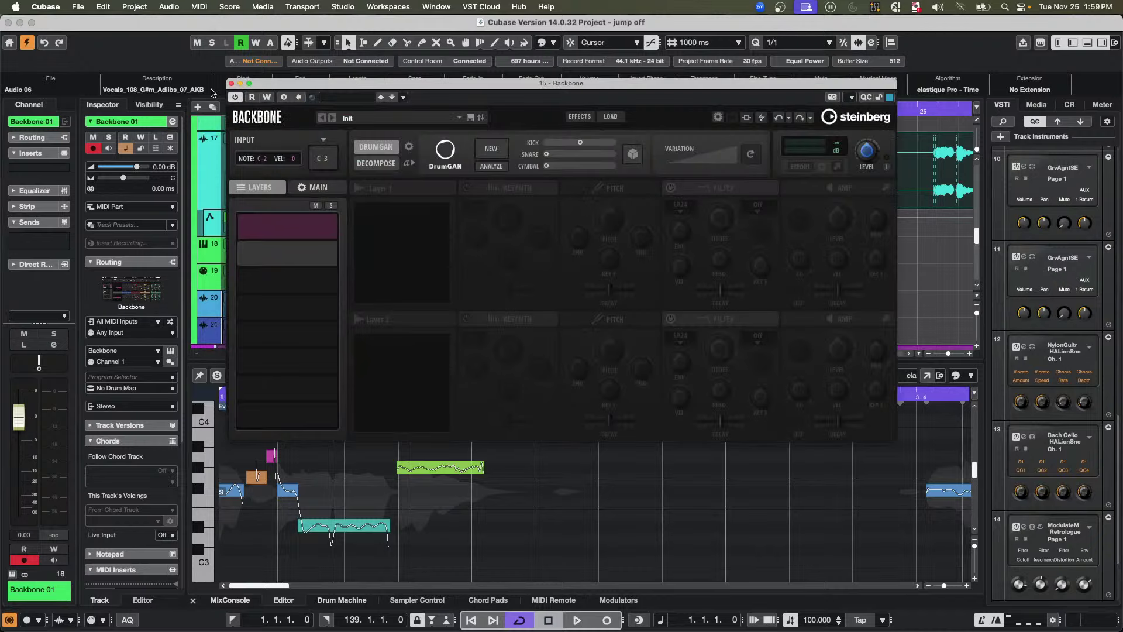
pyautogui.click(232, 84)
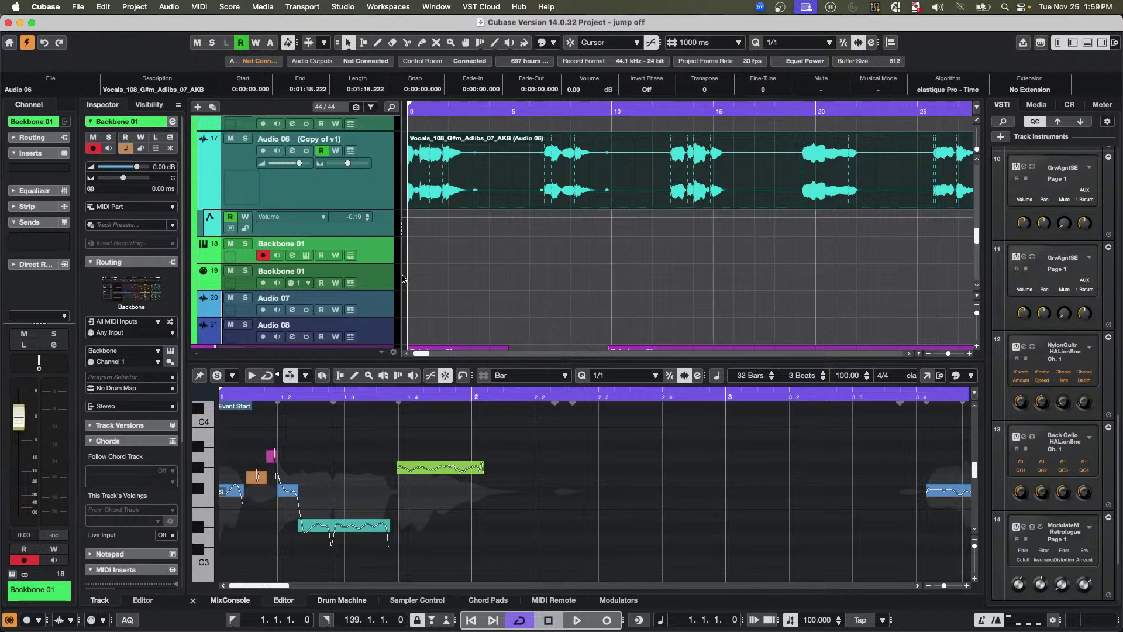
# - Select the Backbone 01 MIDI track and bring Backbone's rack slot 15 into view
pyautogui.click(339, 269)
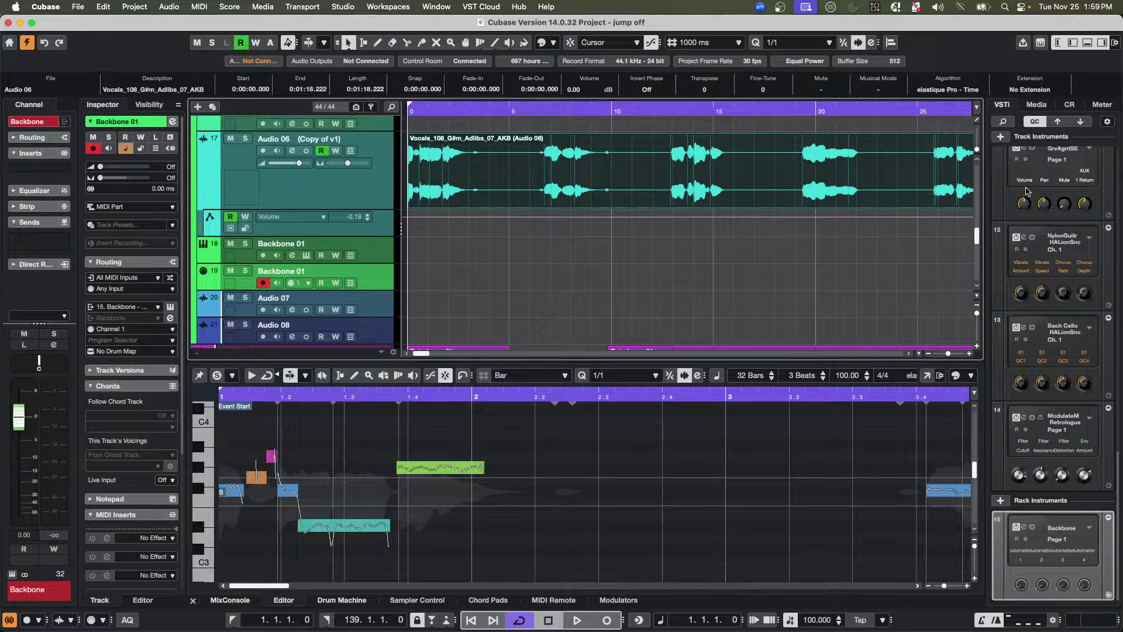
pyautogui.click(1033, 105)
pyautogui.click(1003, 106)
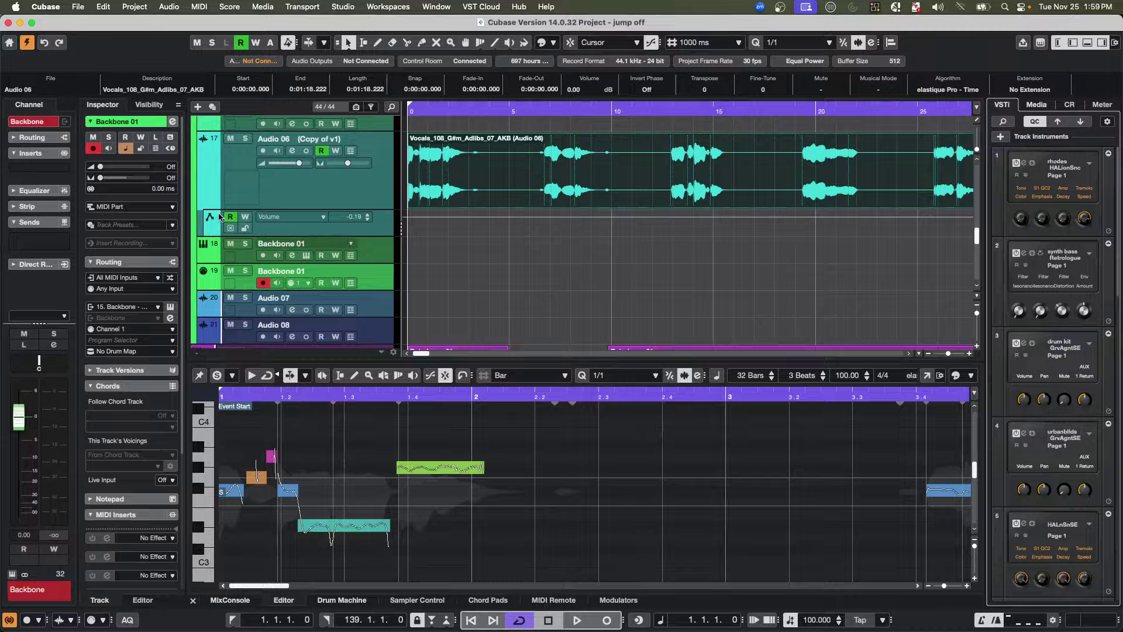
pyautogui.click(380, 261)
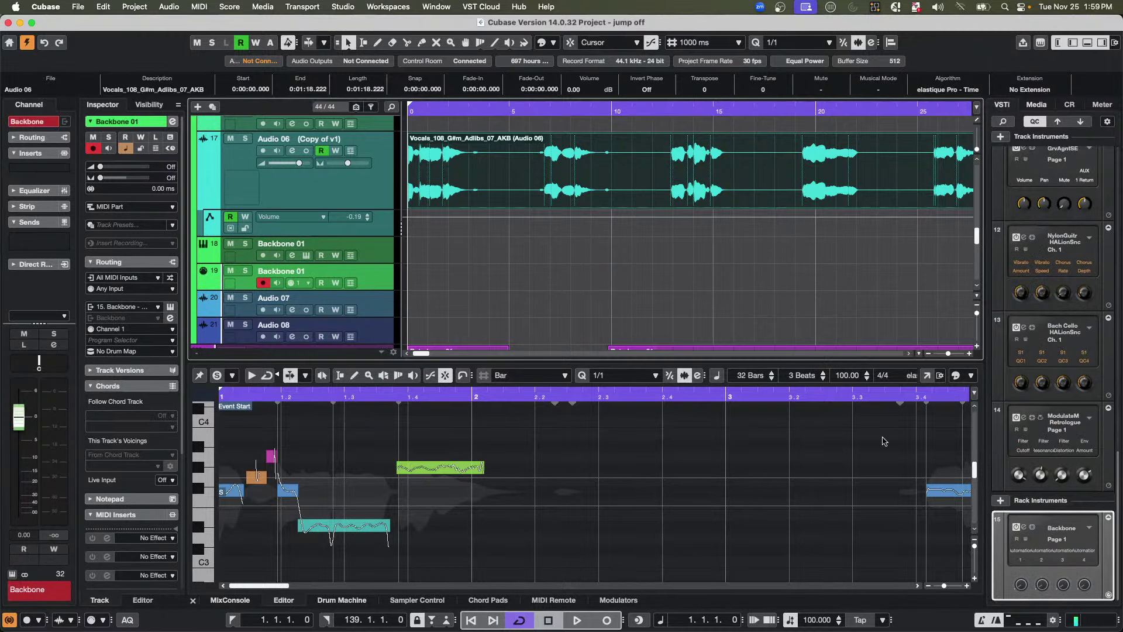
# - Set rack slot 15 to No VST Instrument and delete the Backbone 01 MIDI track
pyautogui.click(1067, 529)
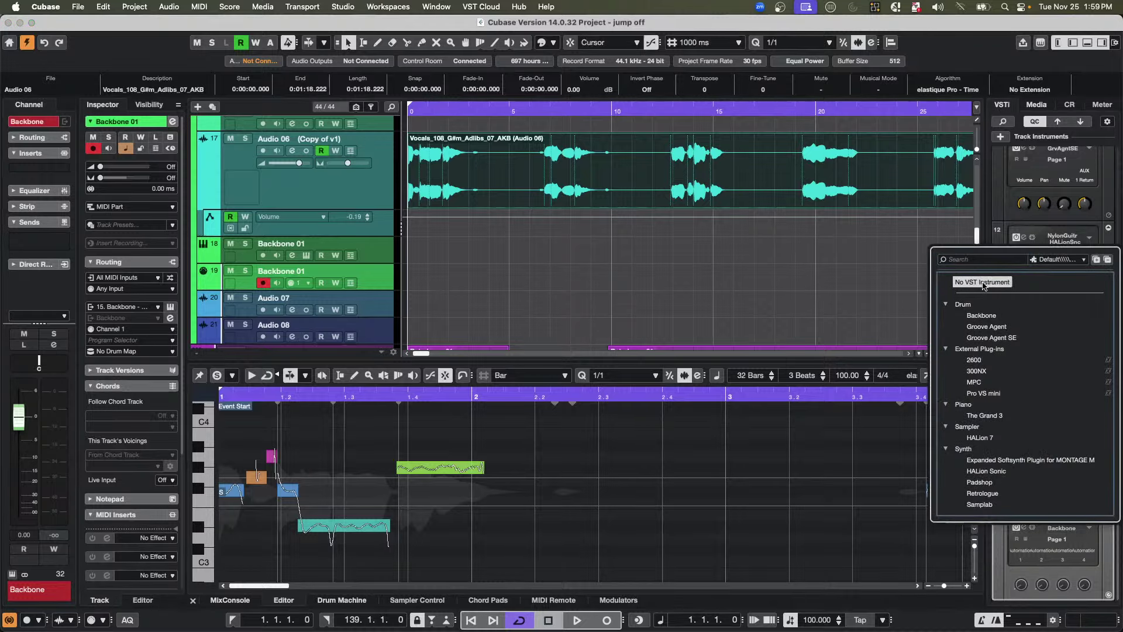
pyautogui.click(984, 286)
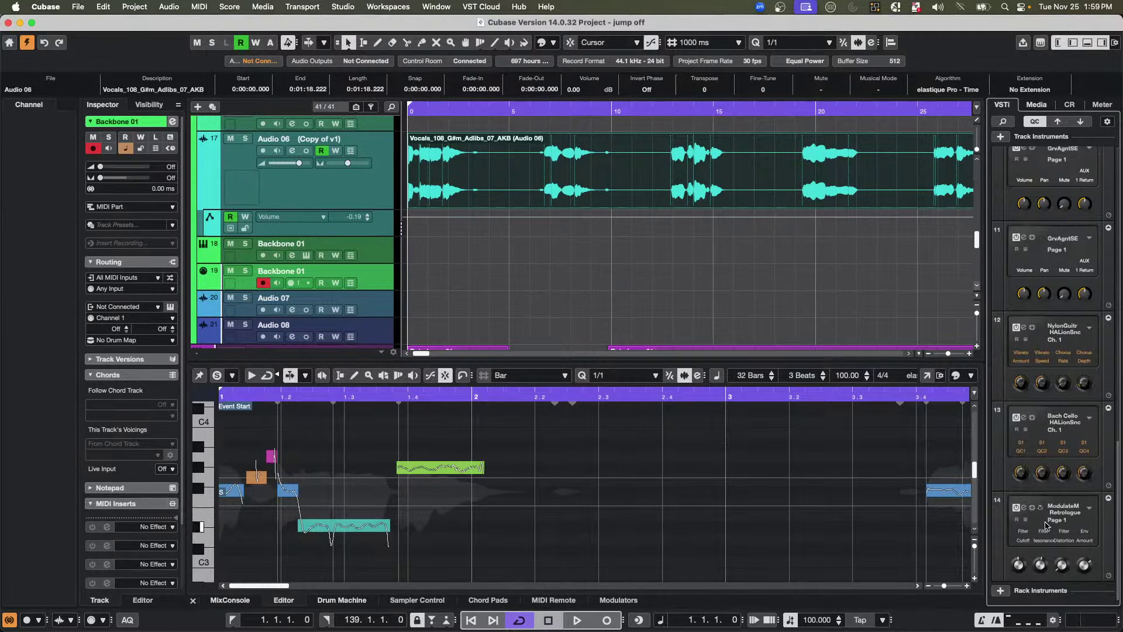
pyautogui.rightClick(377, 280)
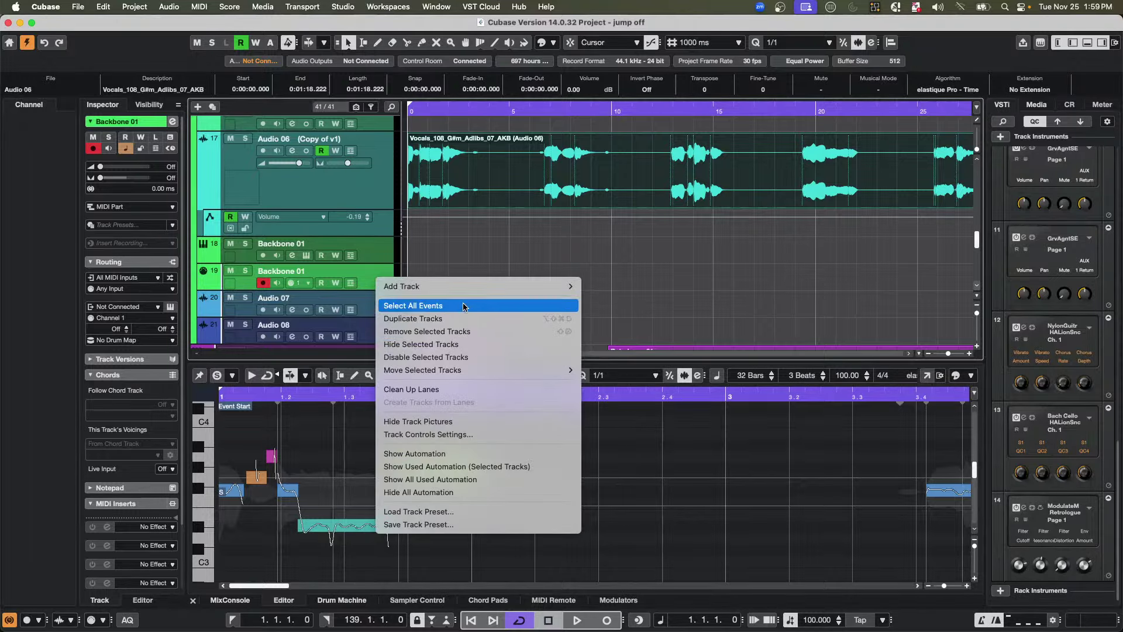
pyautogui.click(506, 246)
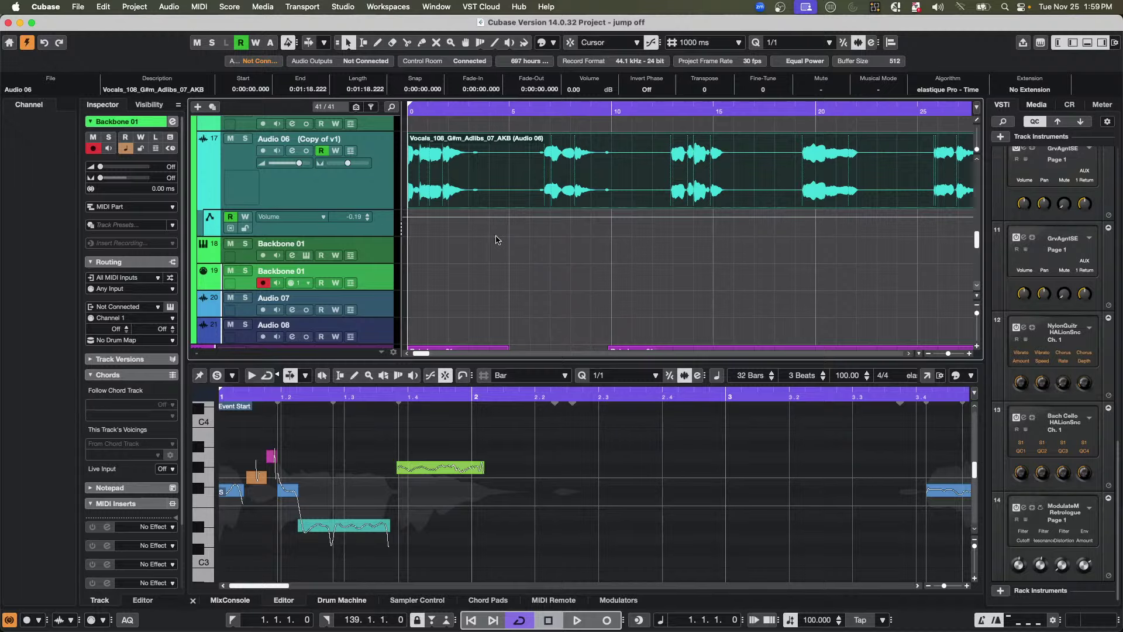
pyautogui.press('Delete')
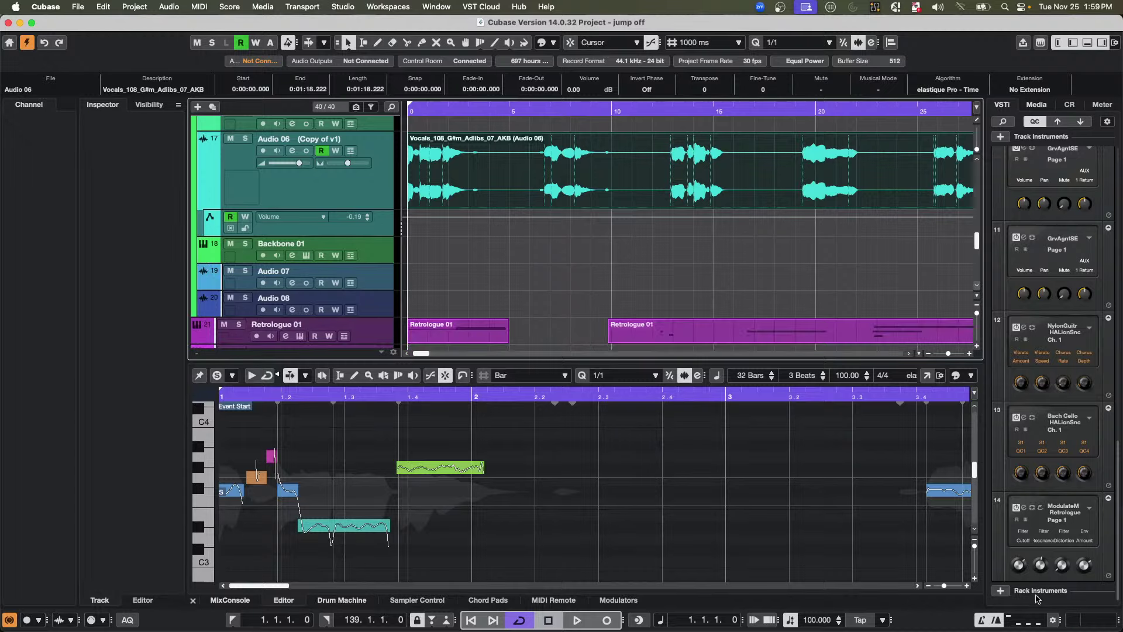
# - Reload Backbone as a rack instrument, create its new MIDI track, and close the plug-in
pyautogui.click(1036, 597)
pyautogui.click(1001, 591)
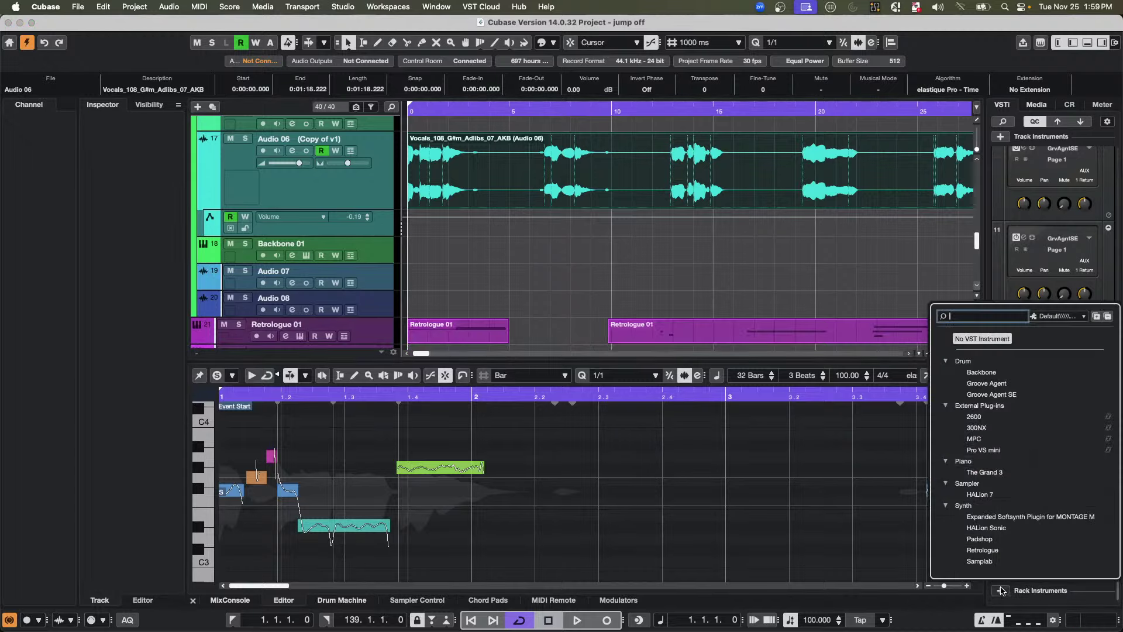
pyautogui.click(981, 373)
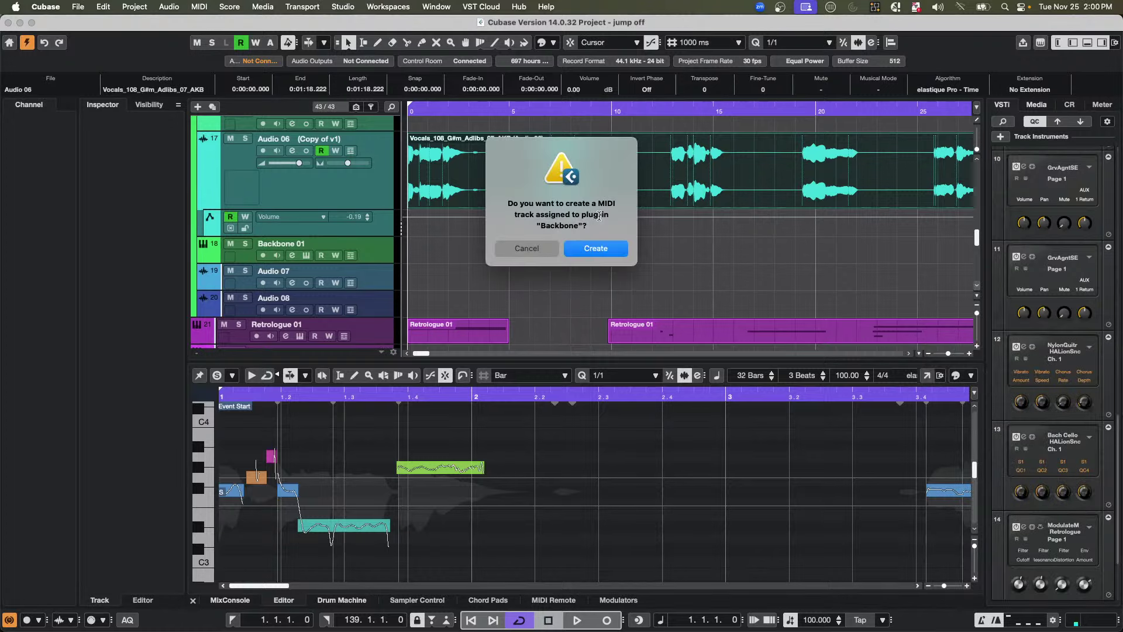
pyautogui.click(606, 250)
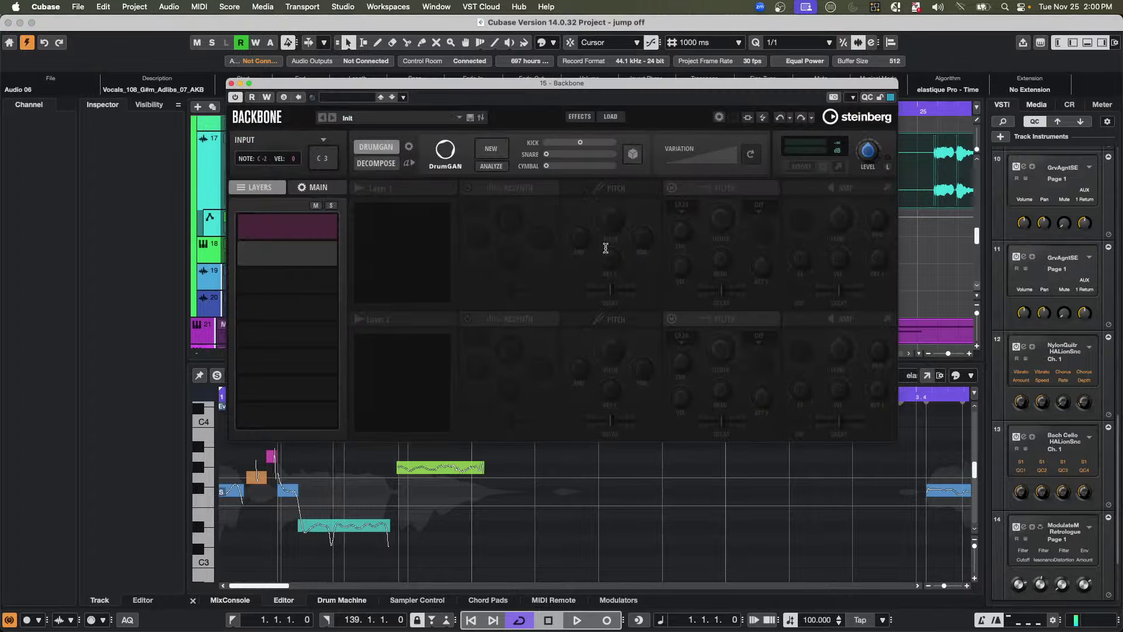
pyautogui.click(231, 83)
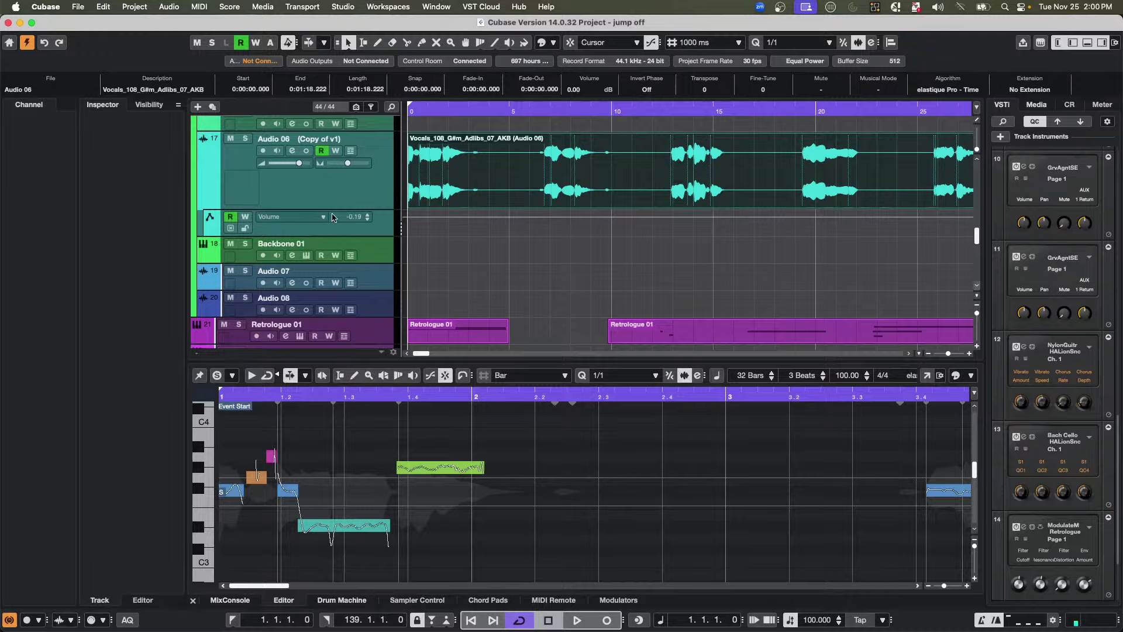
pyautogui.scroll(-15, 353, 253)
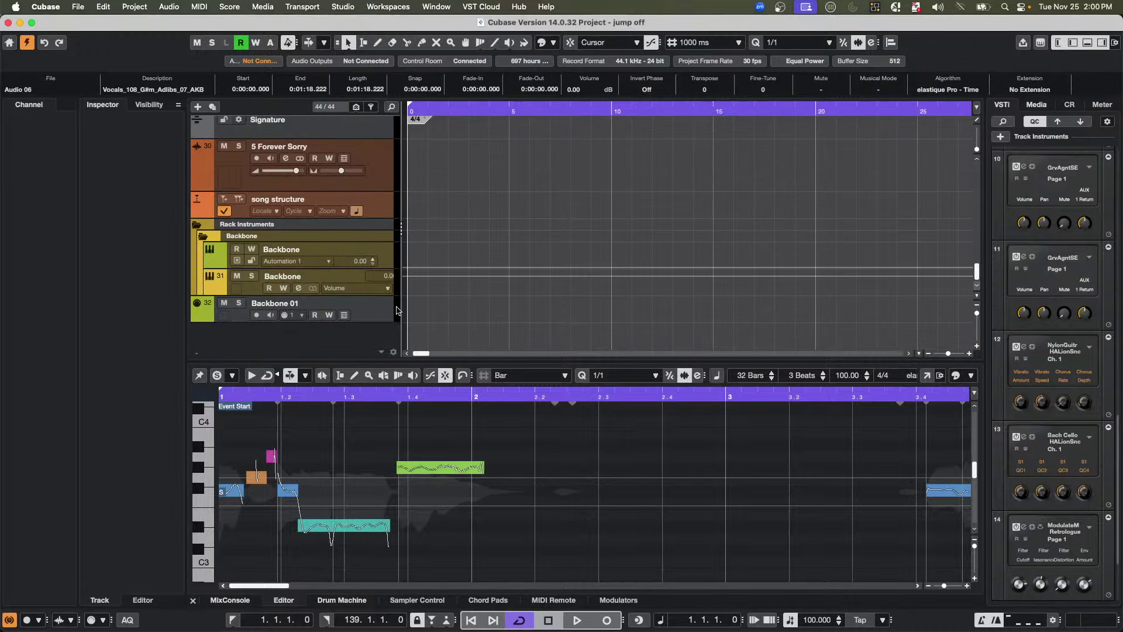
# - Delete the Backbone 01 track and set the Backbone rack slot to No VST Instrument
pyautogui.rightClick(370, 310)
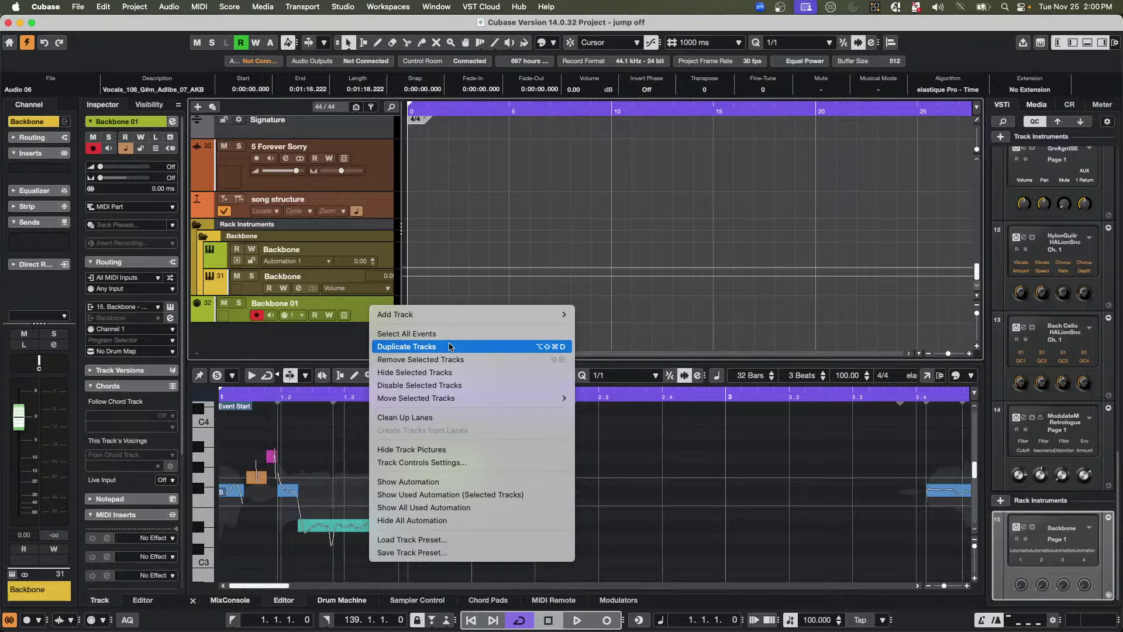
pyautogui.click(454, 360)
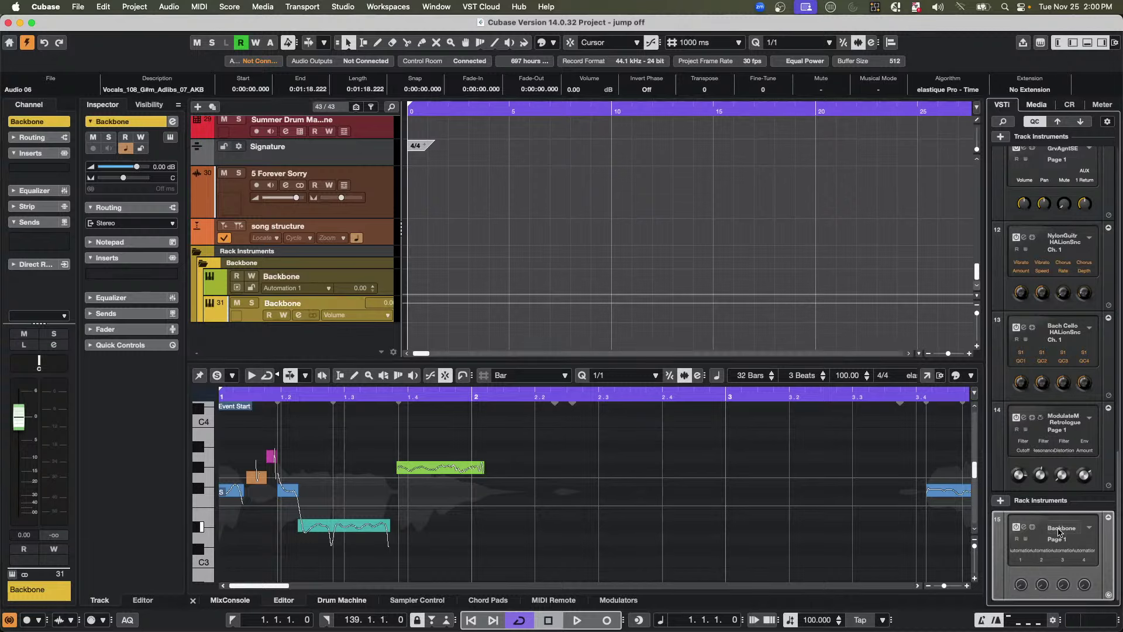
pyautogui.click(1060, 530)
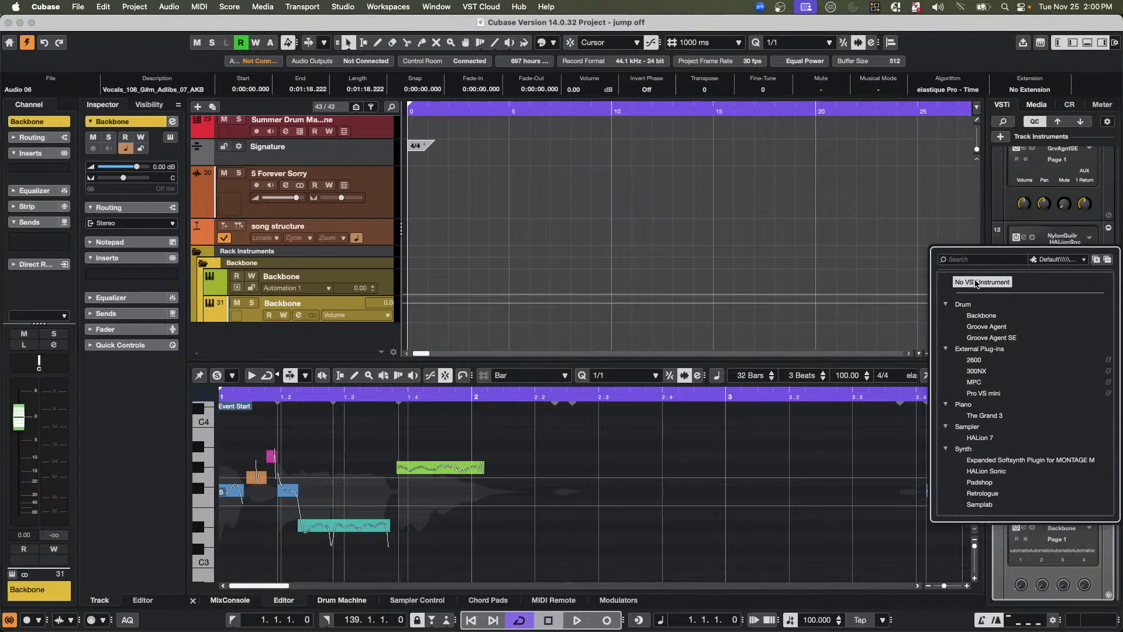
pyautogui.click(975, 281)
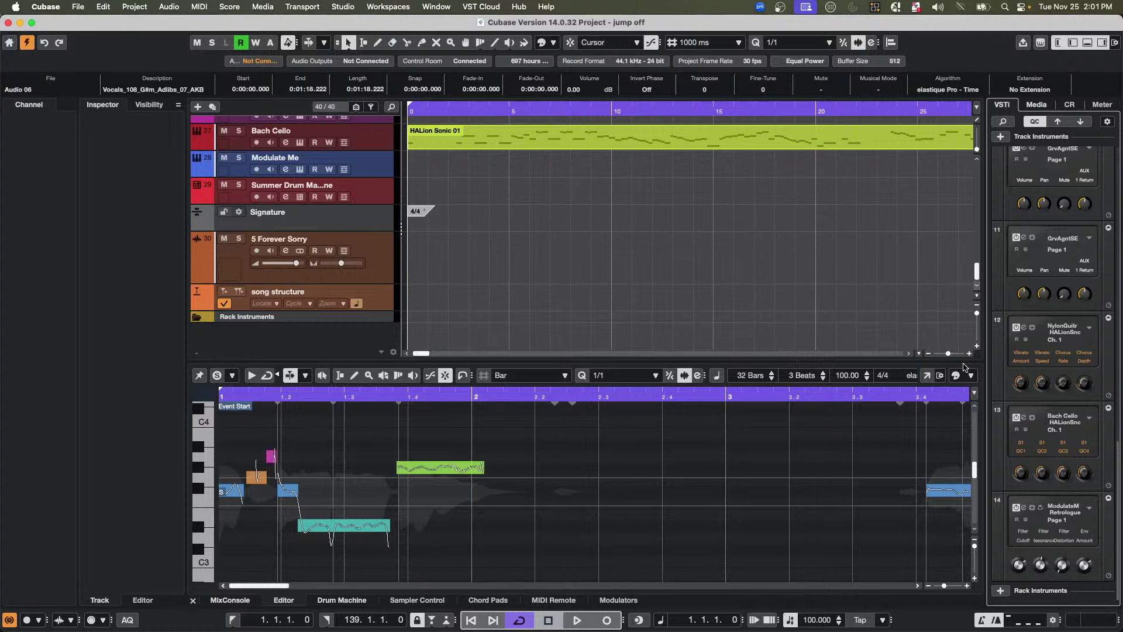
# - Add a MIDI track below 5 Forever Sorry via the track list's Add Track menu
pyautogui.click(375, 270)
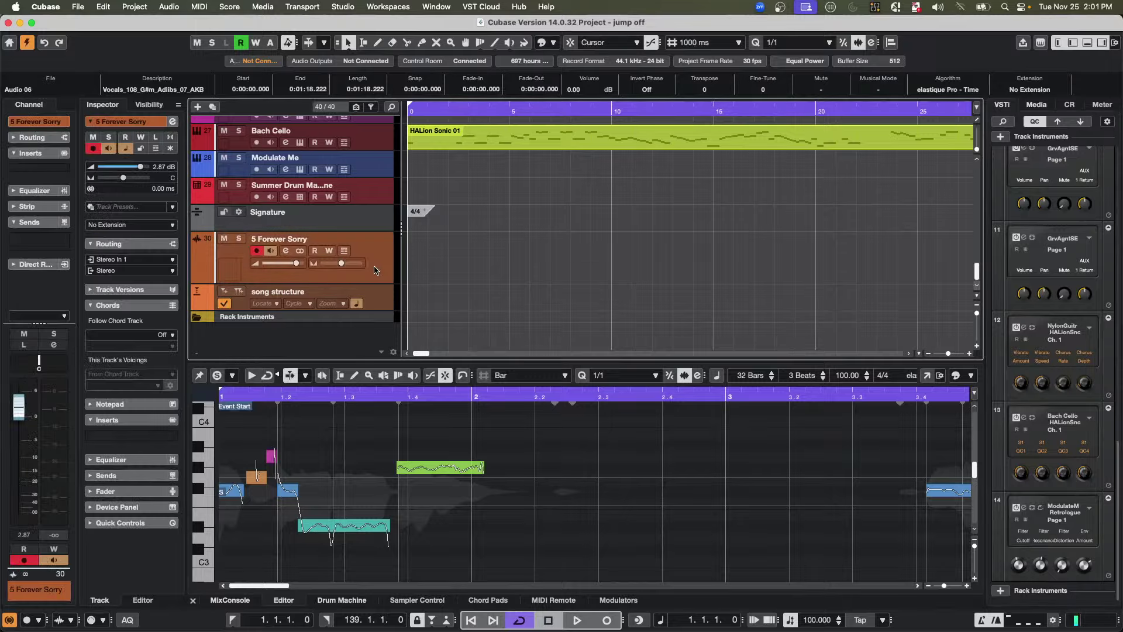
pyautogui.rightClick(375, 270)
pyautogui.moveTo(465, 275)
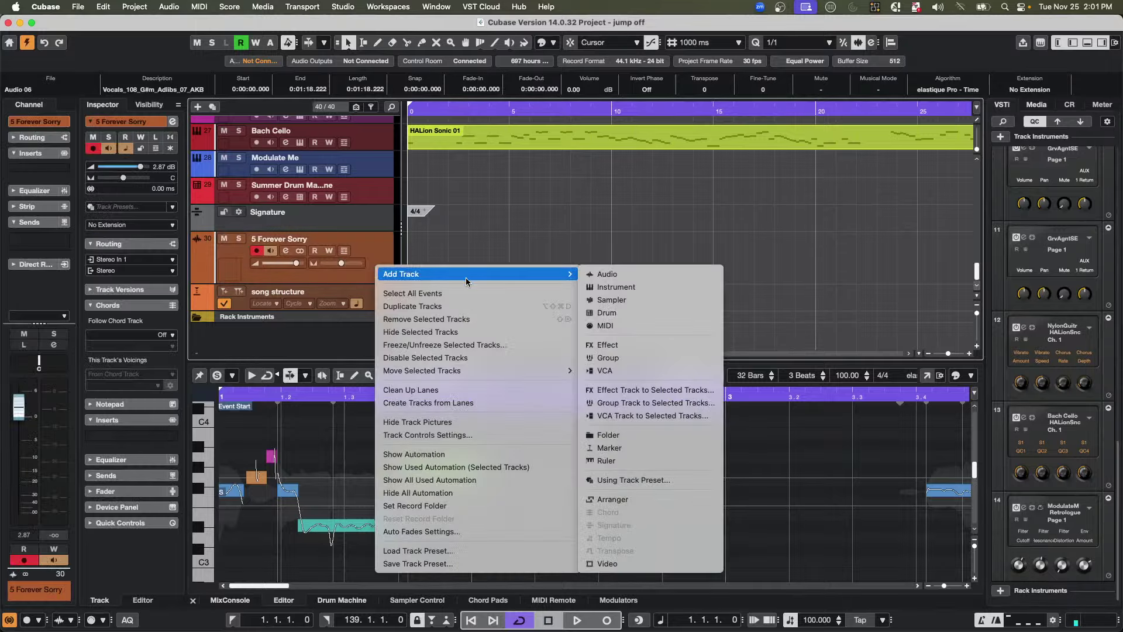
pyautogui.click(657, 326)
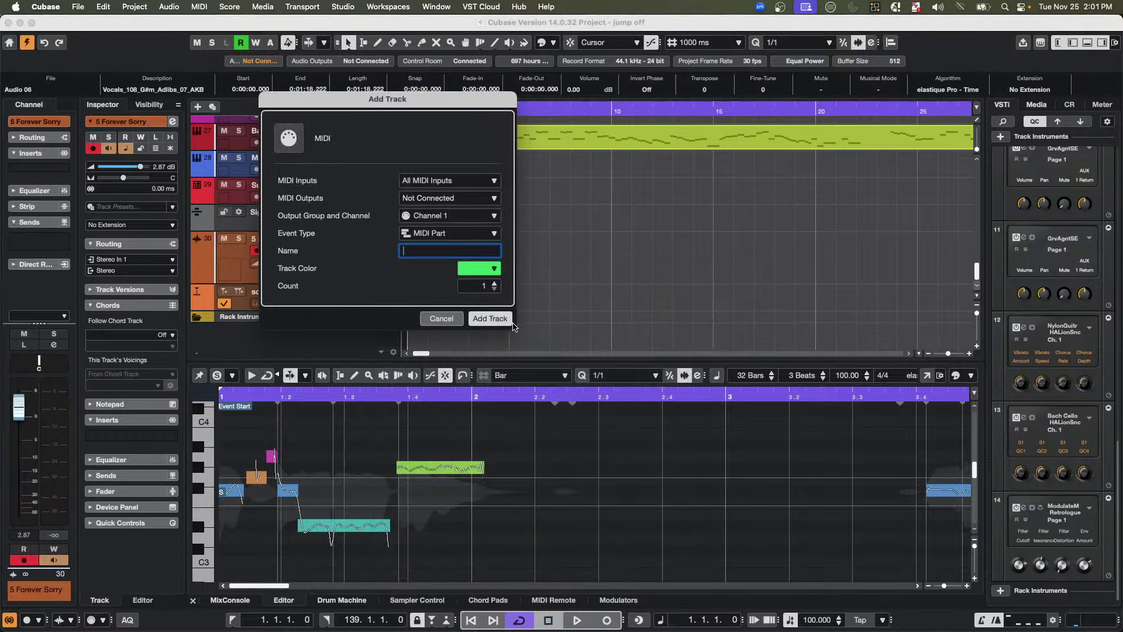
pyautogui.click(510, 321)
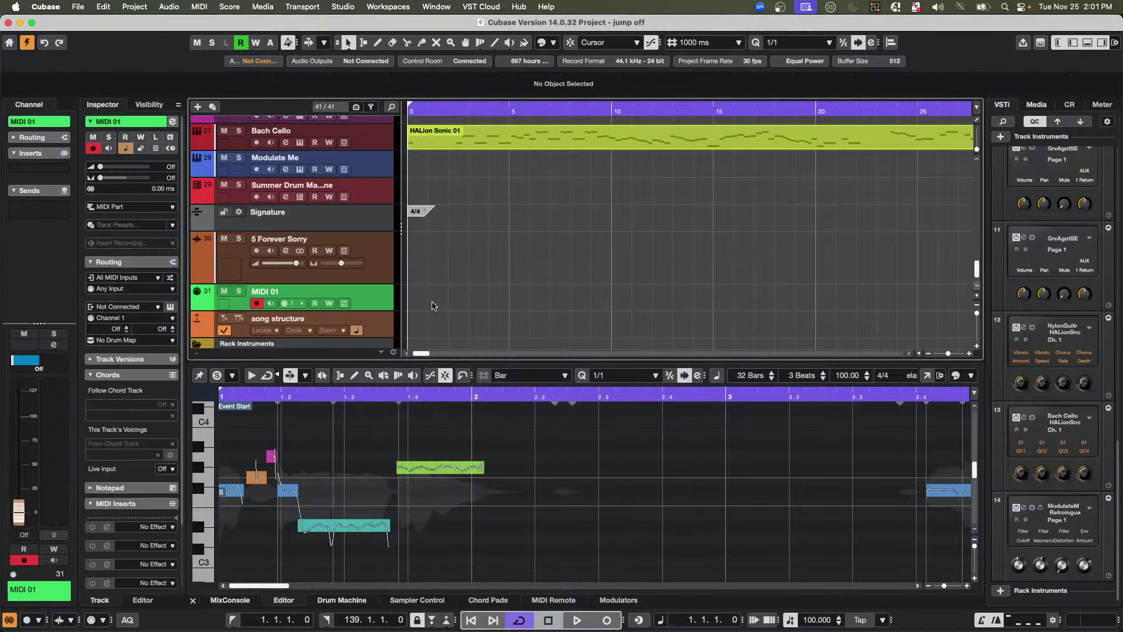
# - Create an empty MIDI part on MIDI 01 and zoom the Key Editor to C3–C4
pyautogui.doubleClick(432, 306)
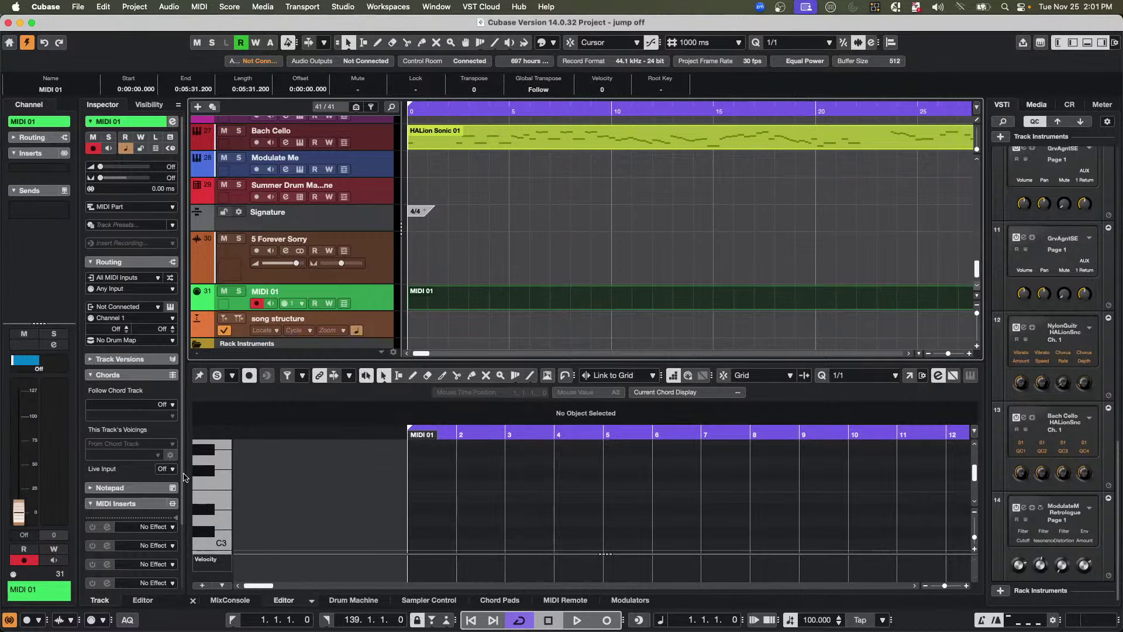
pyautogui.click(199, 481)
pyautogui.moveTo(227, 479); pyautogui.dragTo(170, 486)
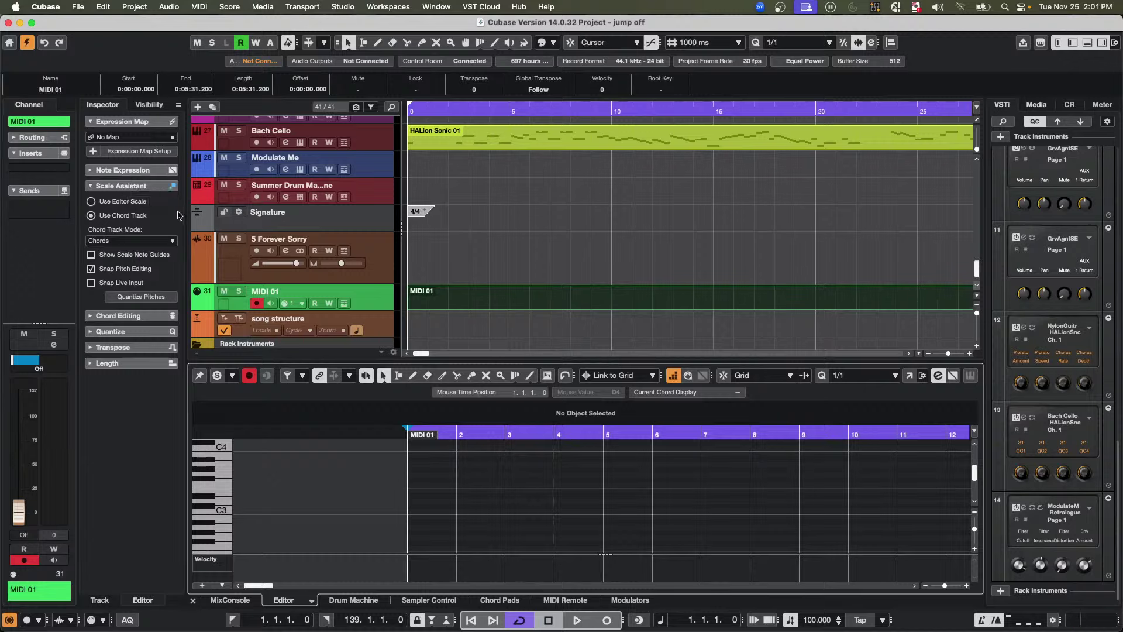
# - Make the Scale Assistant use the editor scale, with A as the root key
pyautogui.click(92, 202)
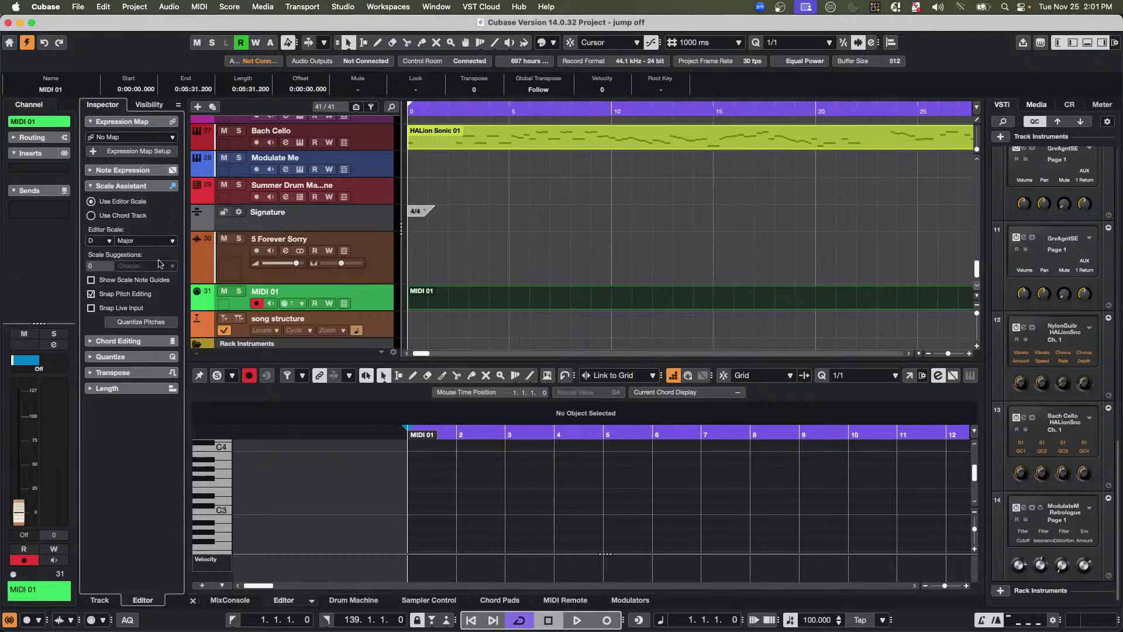
pyautogui.click(108, 241)
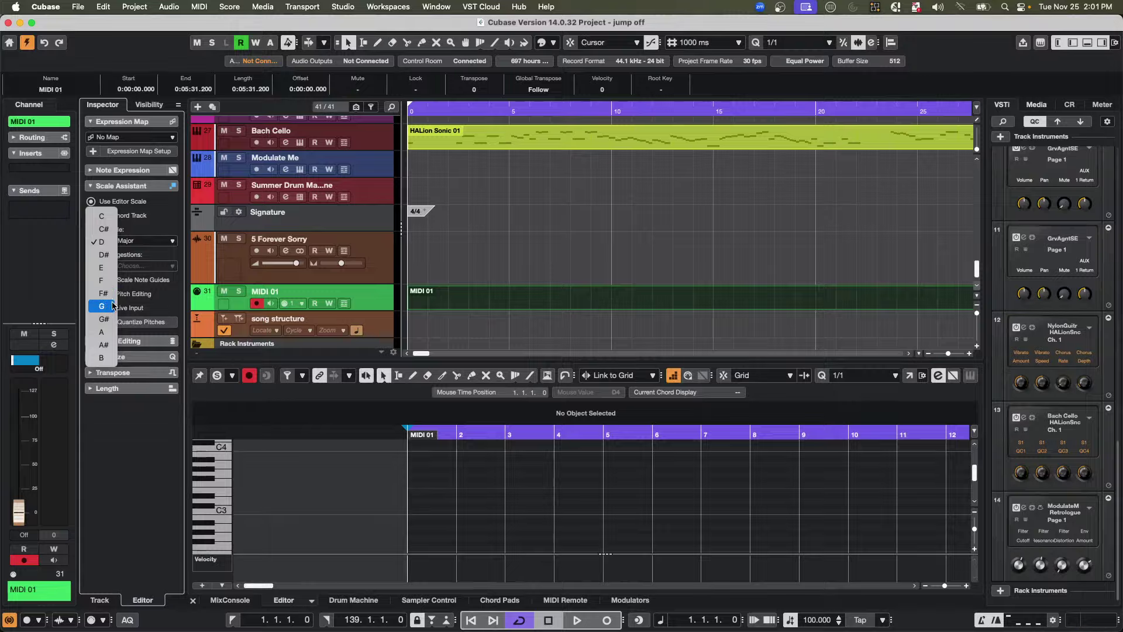
pyautogui.click(159, 284)
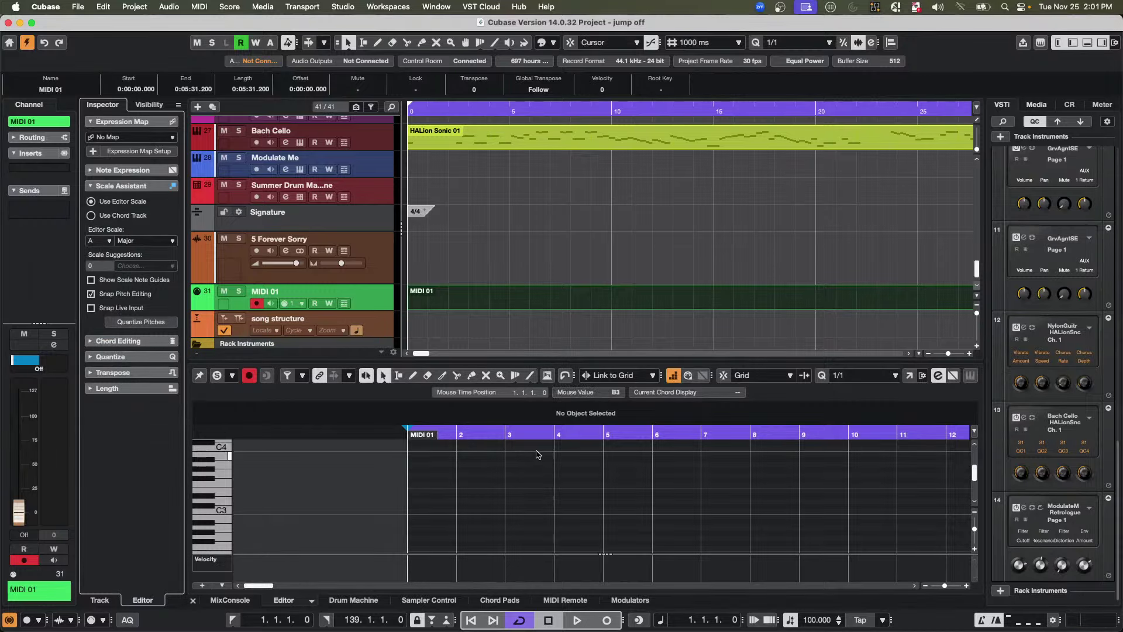
# - Switch the Key Editor to the Draw tool from the piano roll's right-click toolbox
pyautogui.rightClick(460, 504)
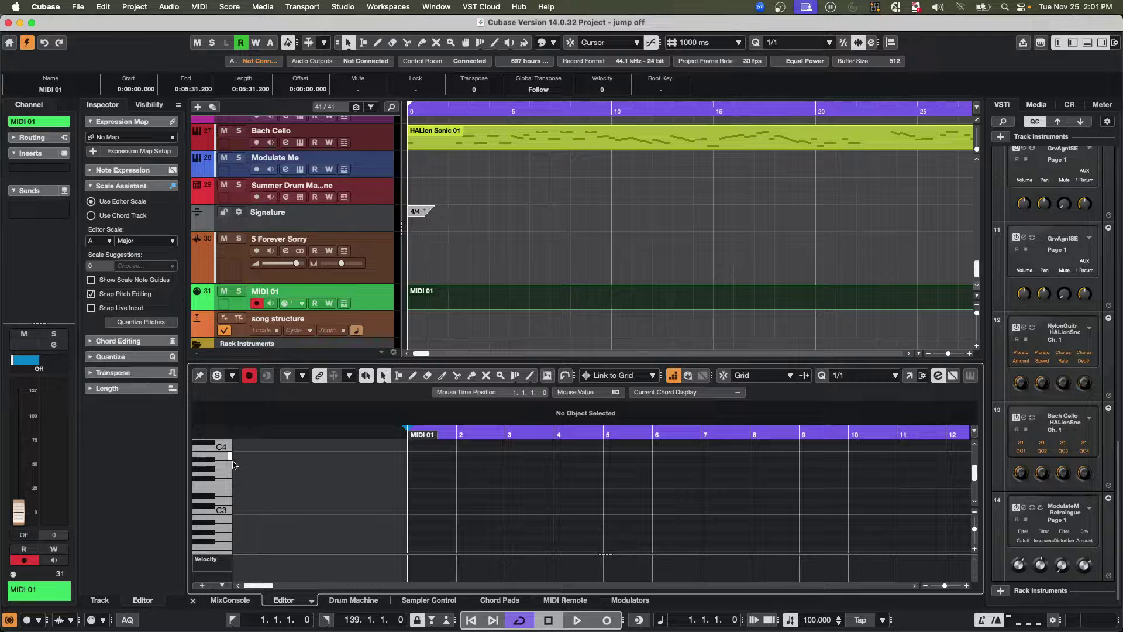
pyautogui.rightClick(432, 517)
pyautogui.click(463, 517)
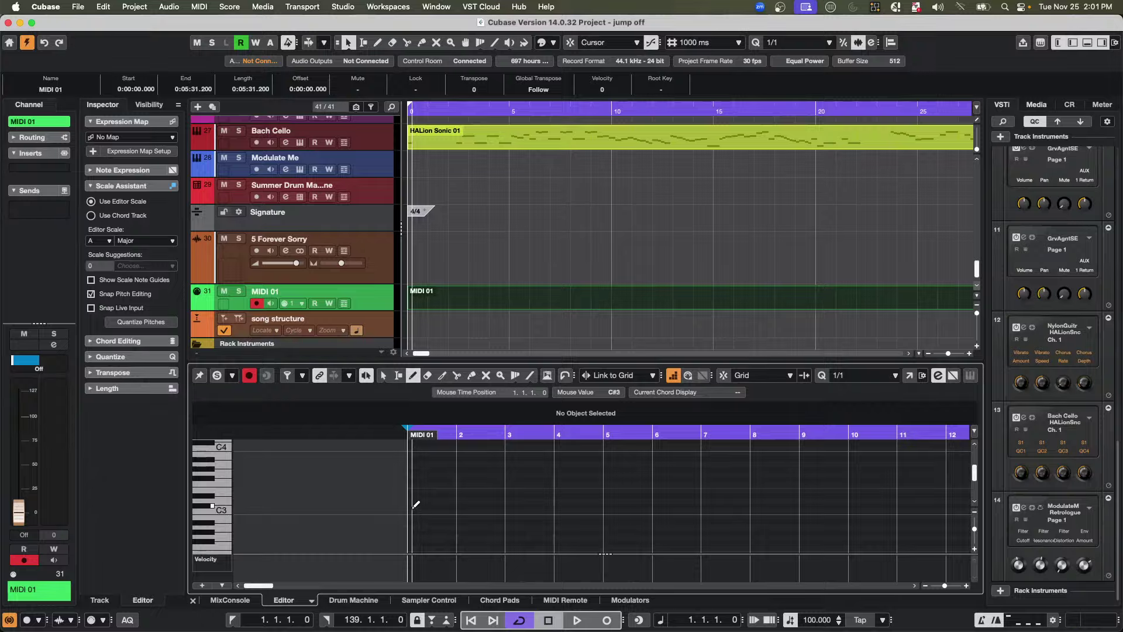
# - Draw a one-bar C#3 note at bar 1, then set the quantize grid to 1/4
pyautogui.click(414, 506)
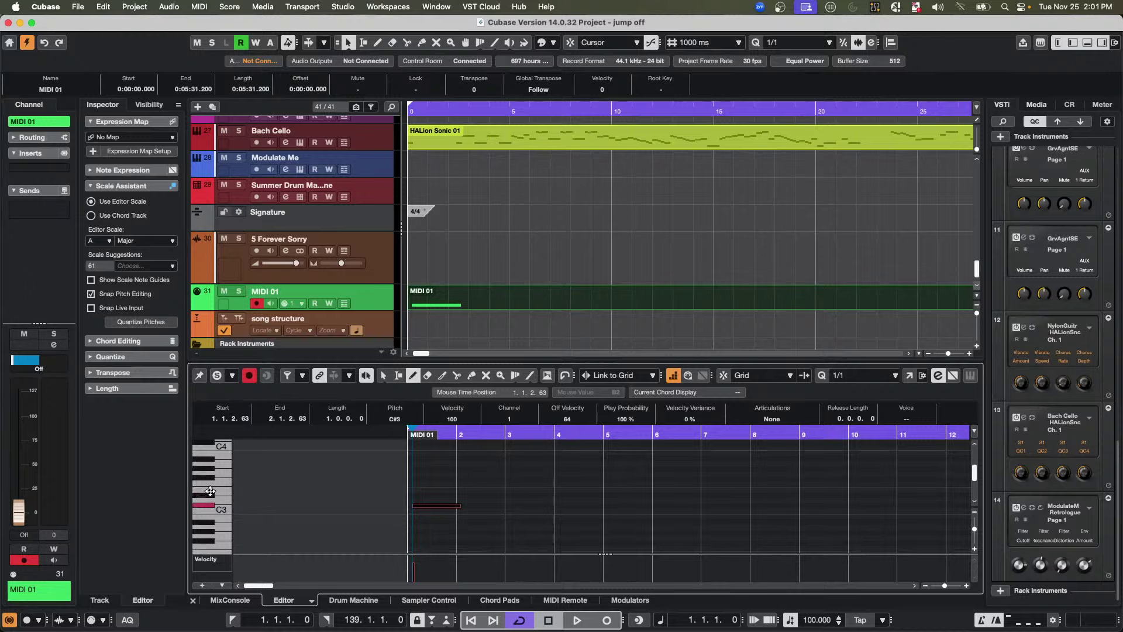
pyautogui.moveTo(210, 491); pyautogui.dragTo(255, 482)
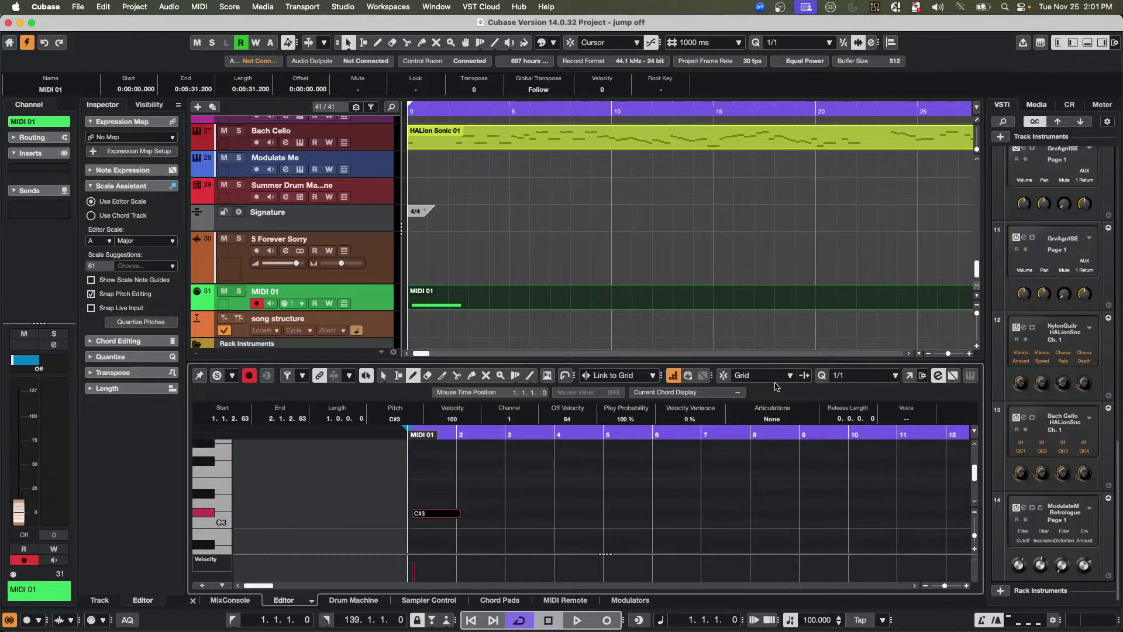
pyautogui.click(838, 376)
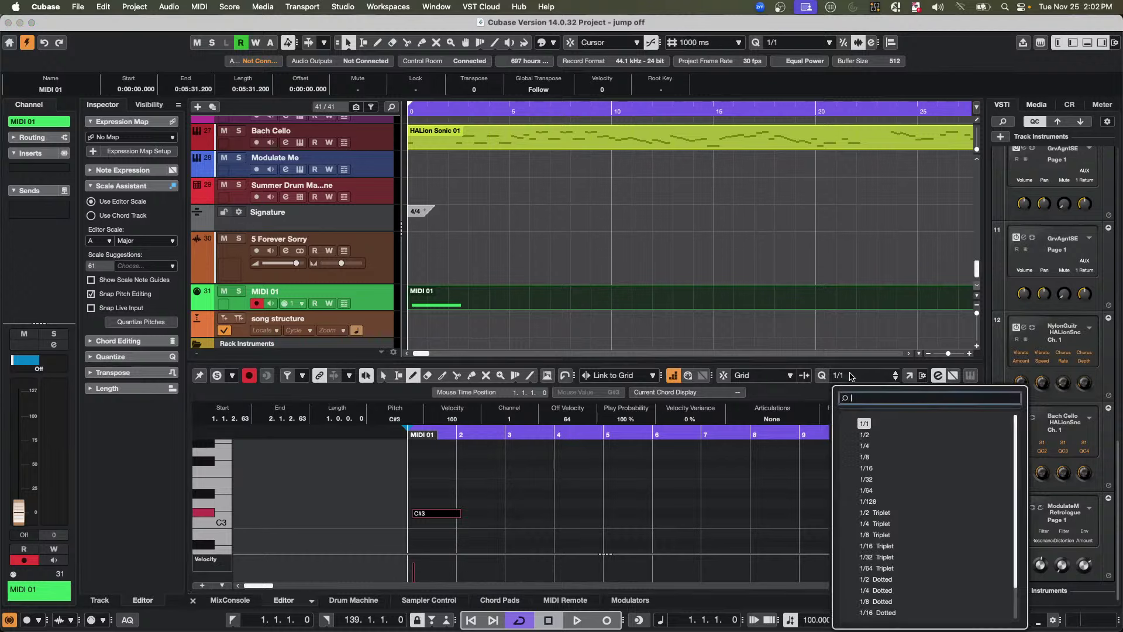
pyautogui.click(866, 446)
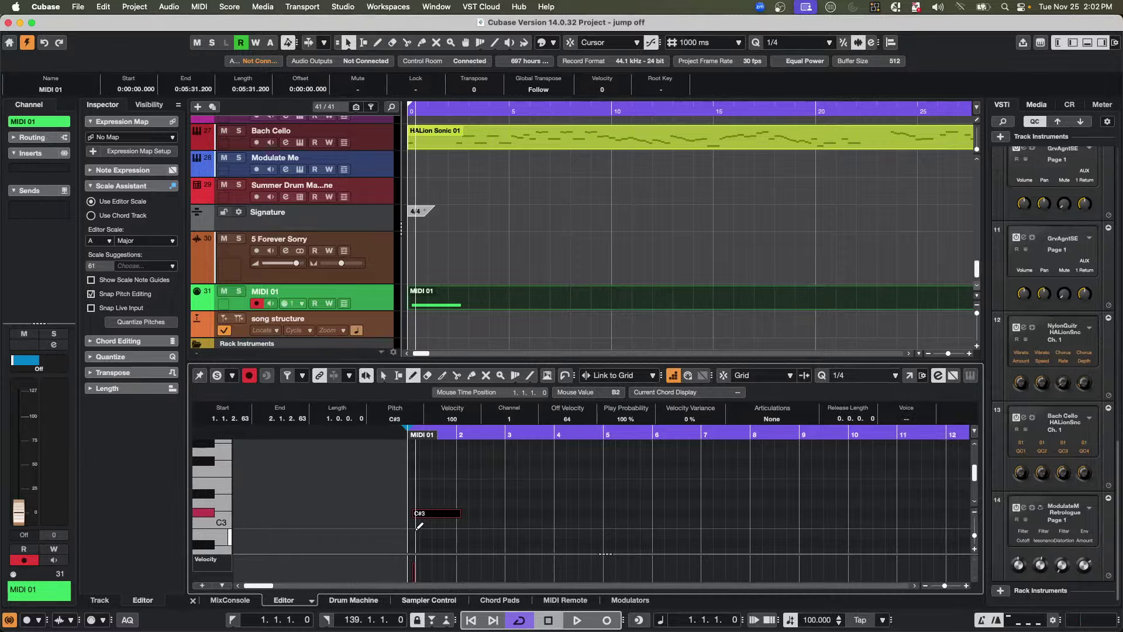
# - Draw quarter-note F#3, E3, B2, D3 and other A-major notes across bars 1–5
pyautogui.click(416, 466)
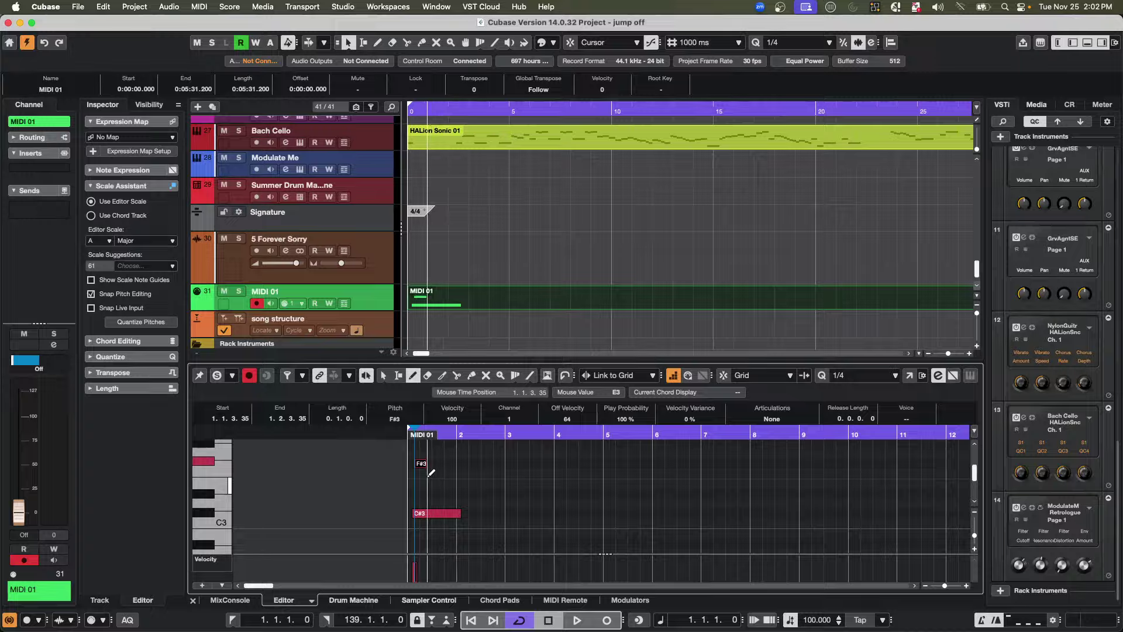
pyautogui.click(430, 483)
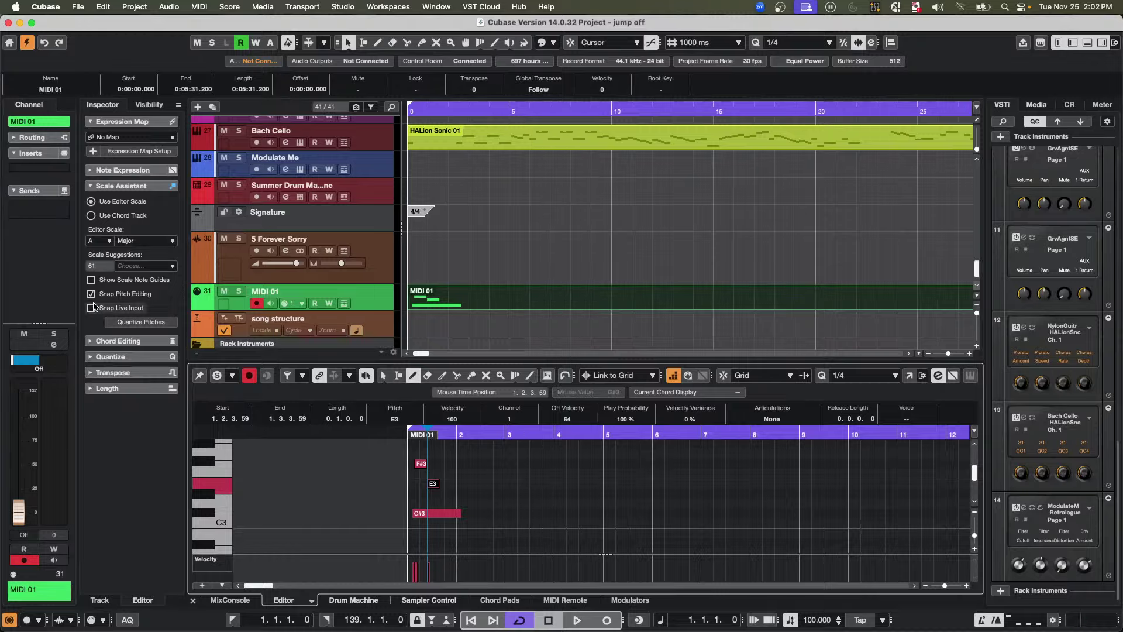
pyautogui.click(482, 533)
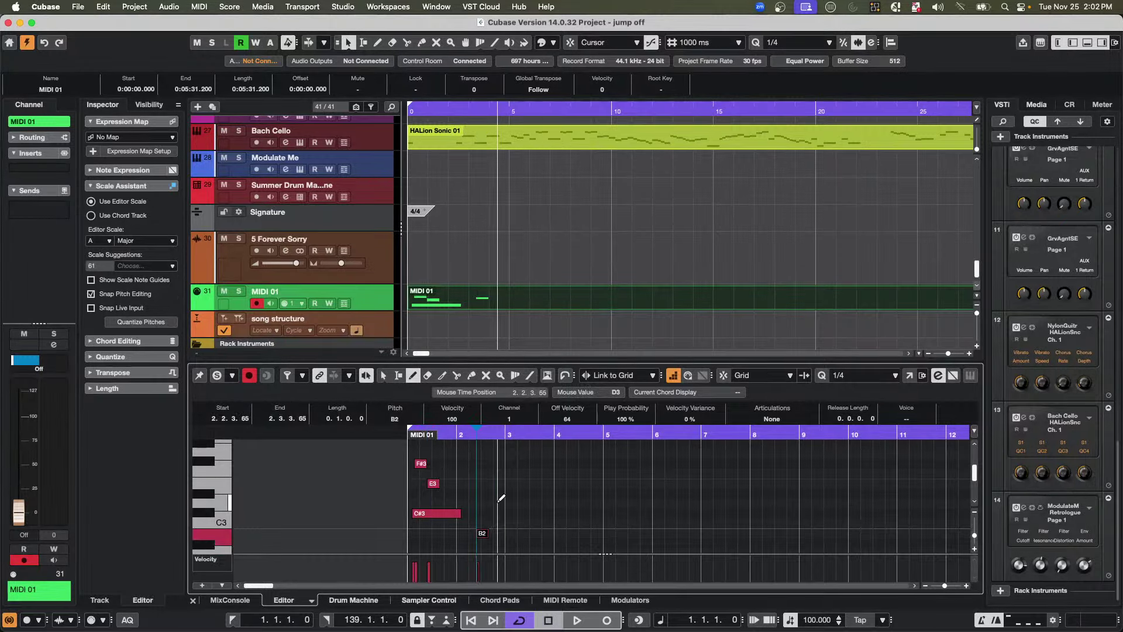
pyautogui.click(500, 503)
pyautogui.click(537, 503)
pyautogui.click(547, 464)
pyautogui.click(579, 503)
pyautogui.click(597, 533)
pyautogui.click(621, 503)
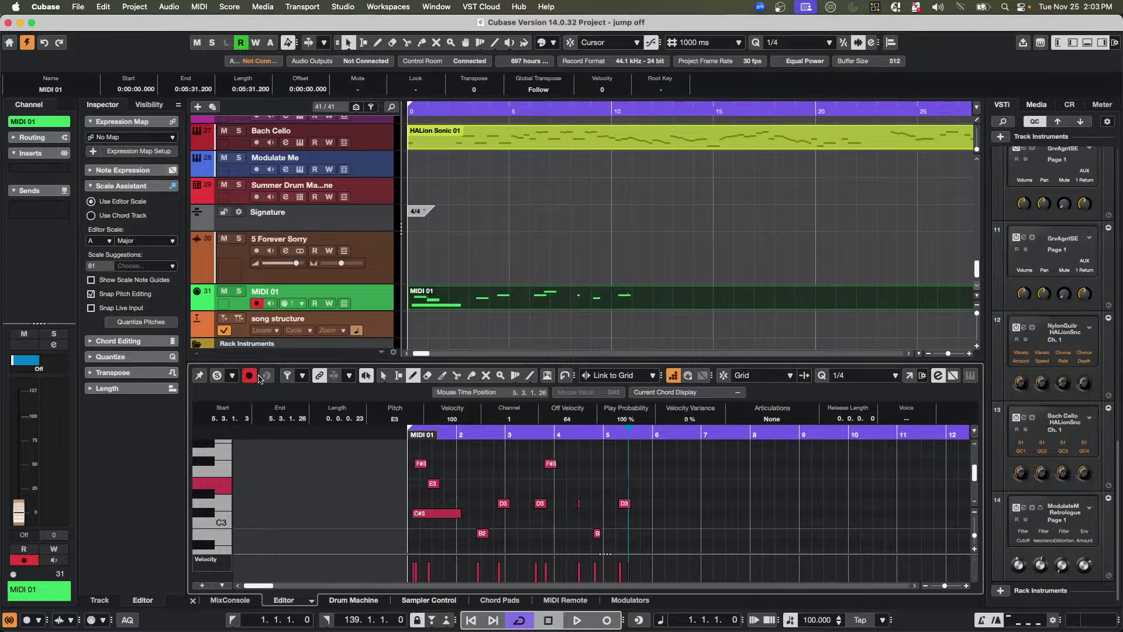
pyautogui.press('super+Tab')
pyautogui.press('super+Tab')
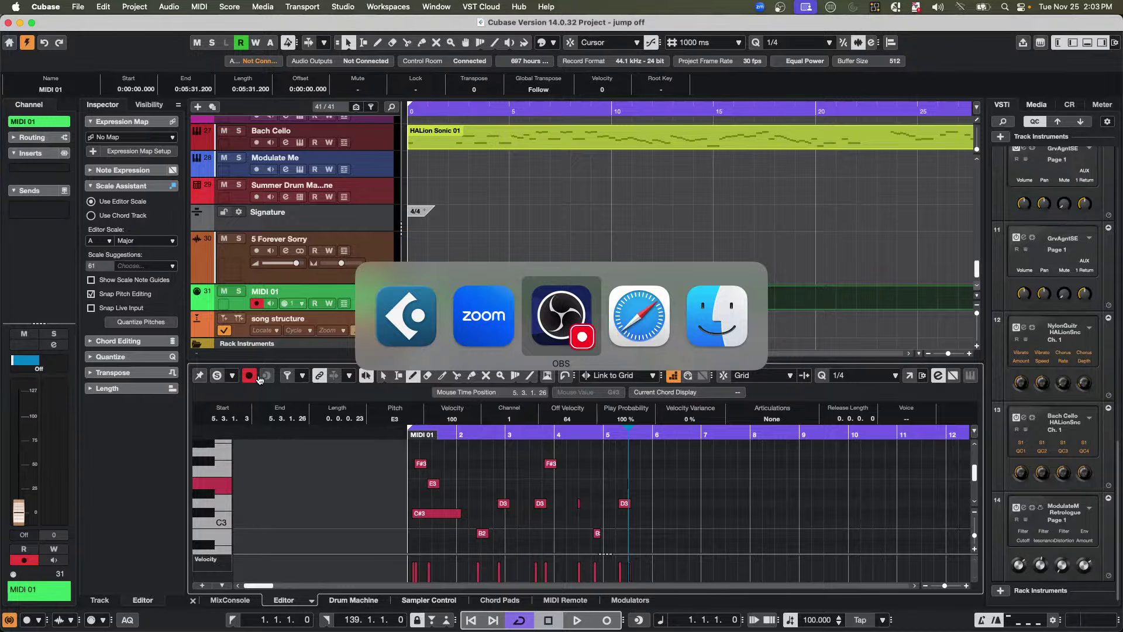
pyautogui.press('super+Tab')
pyautogui.press('super+Tab')
pyautogui.press('super+Tab')
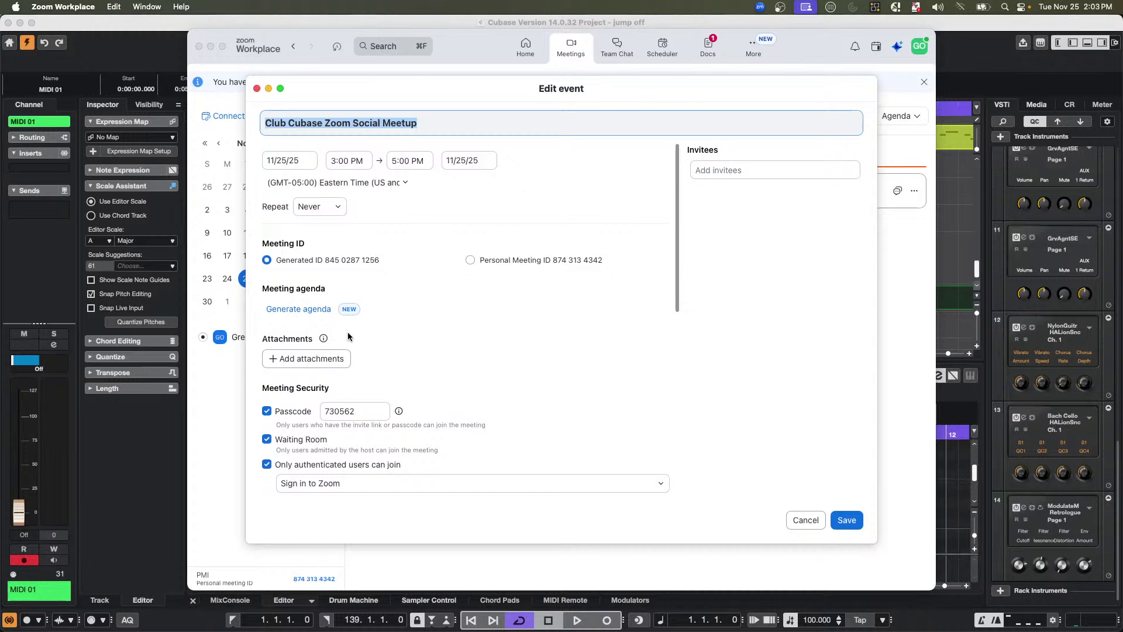
pyautogui.press('super+Tab')
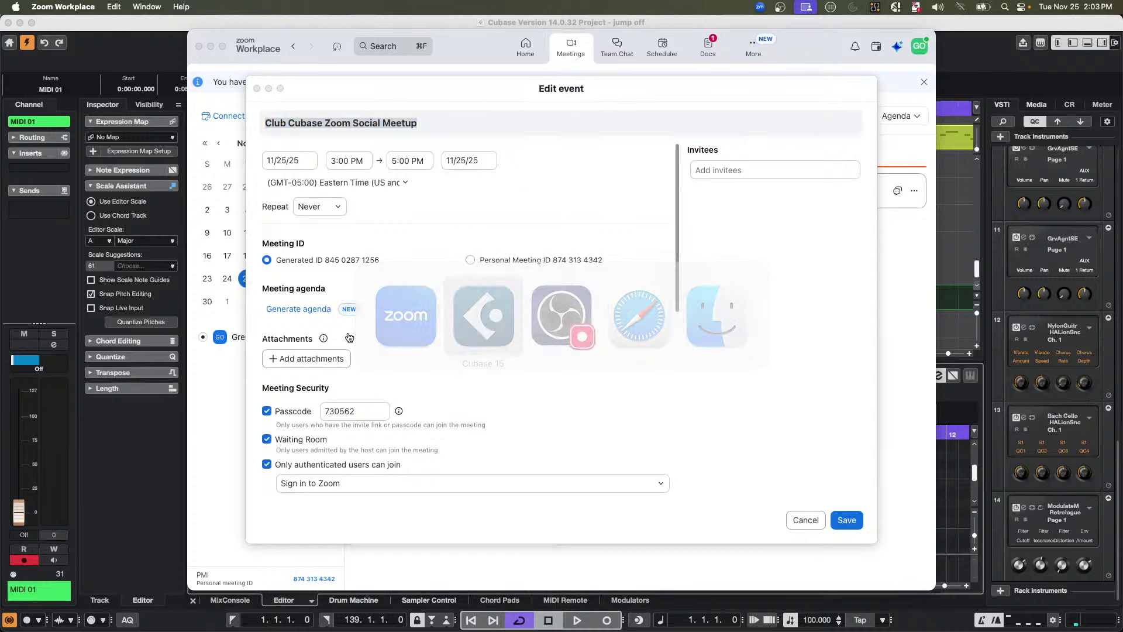
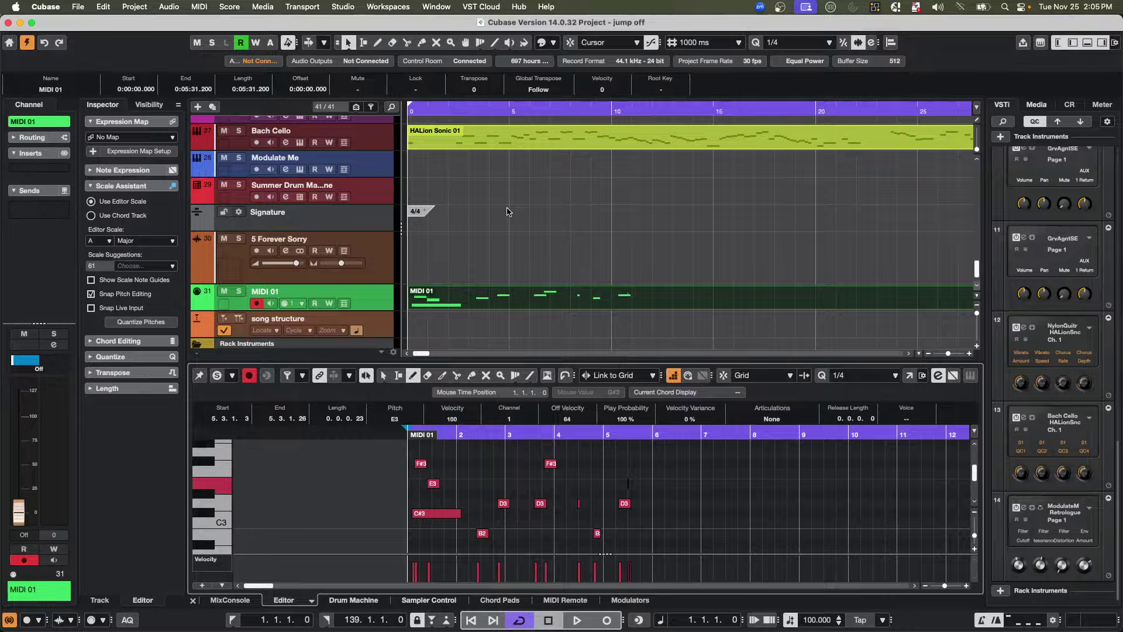
# - Launch WaveLab Pro 12 from the Dock to reach its welcome screen
pyautogui.moveTo(128, 629)
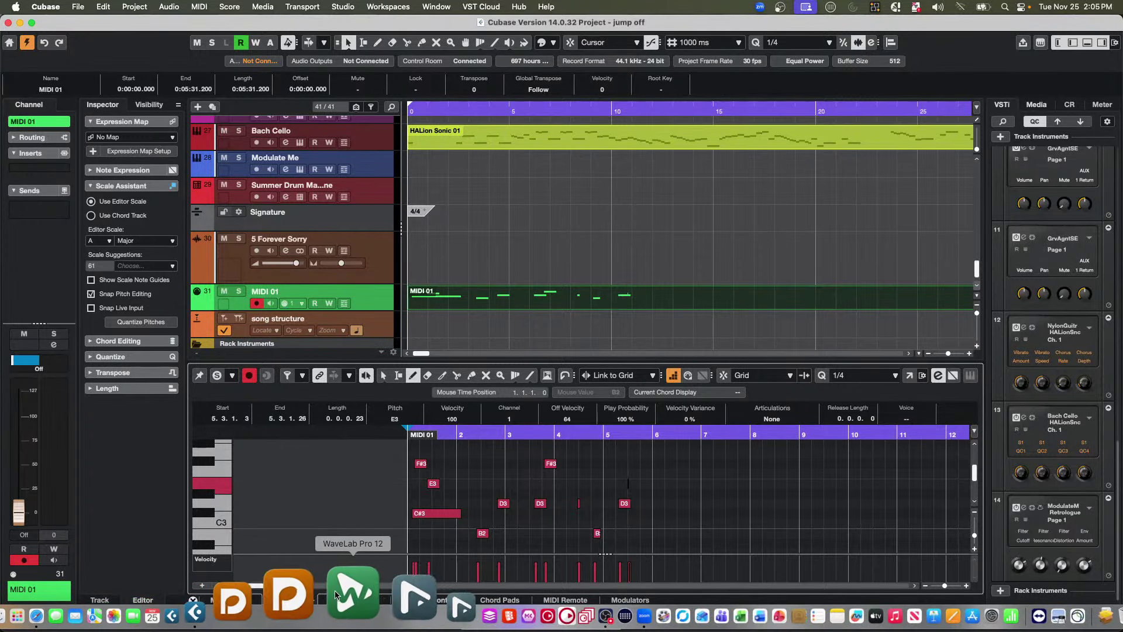
pyautogui.click(344, 594)
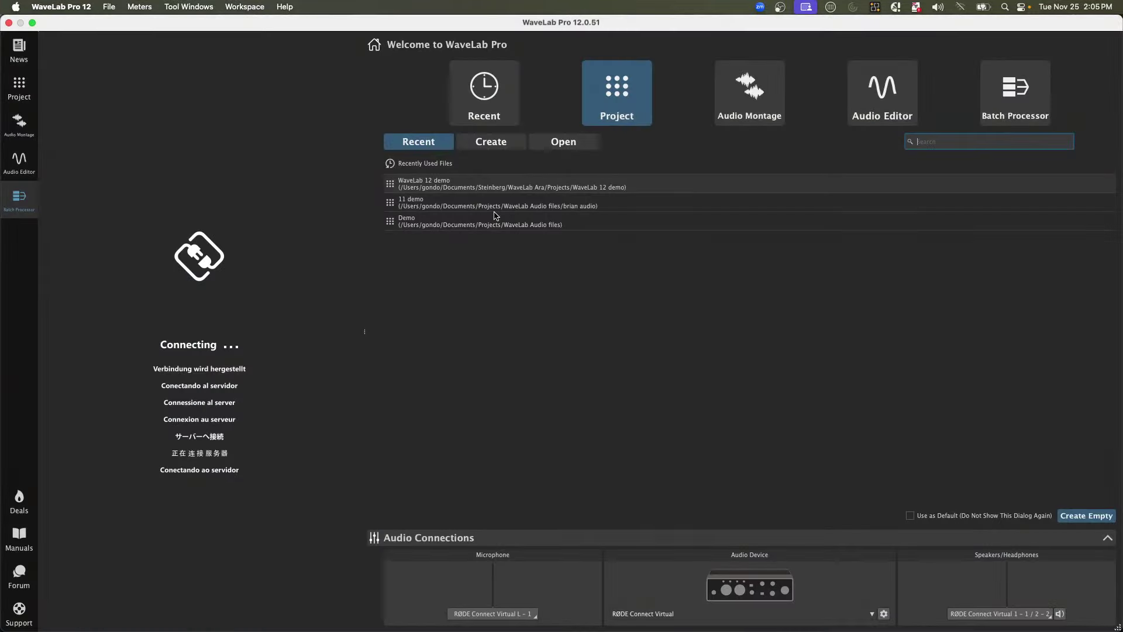
# - Open the recent WaveLab 12 demo project and maximize its Other People's Porches montage full-screen
pyautogui.click(427, 182)
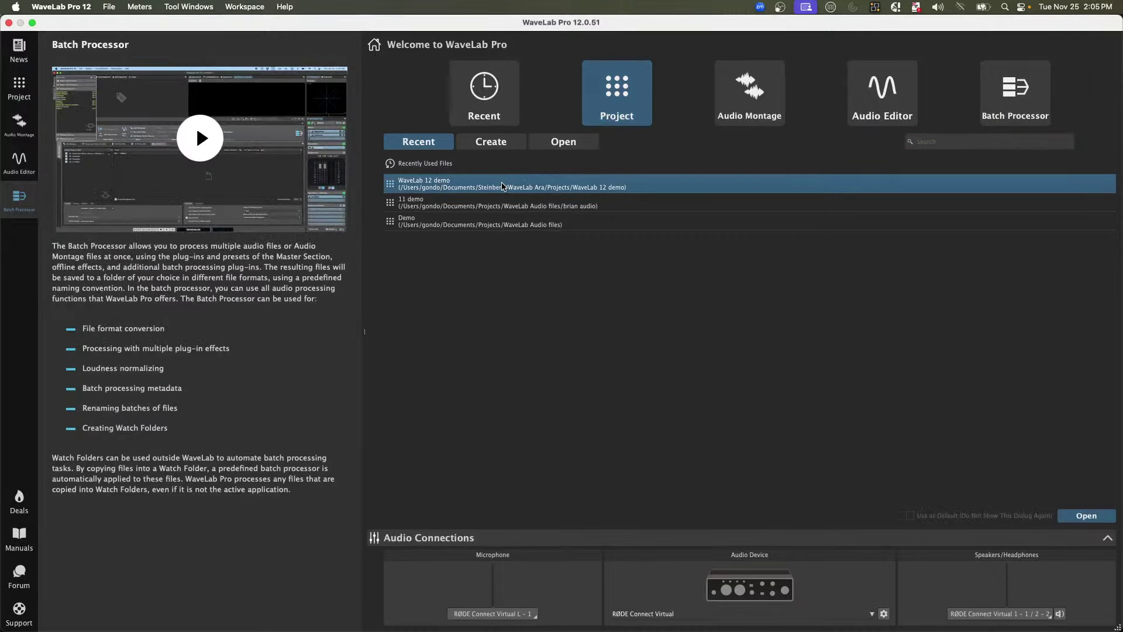
pyautogui.doubleClick(502, 186)
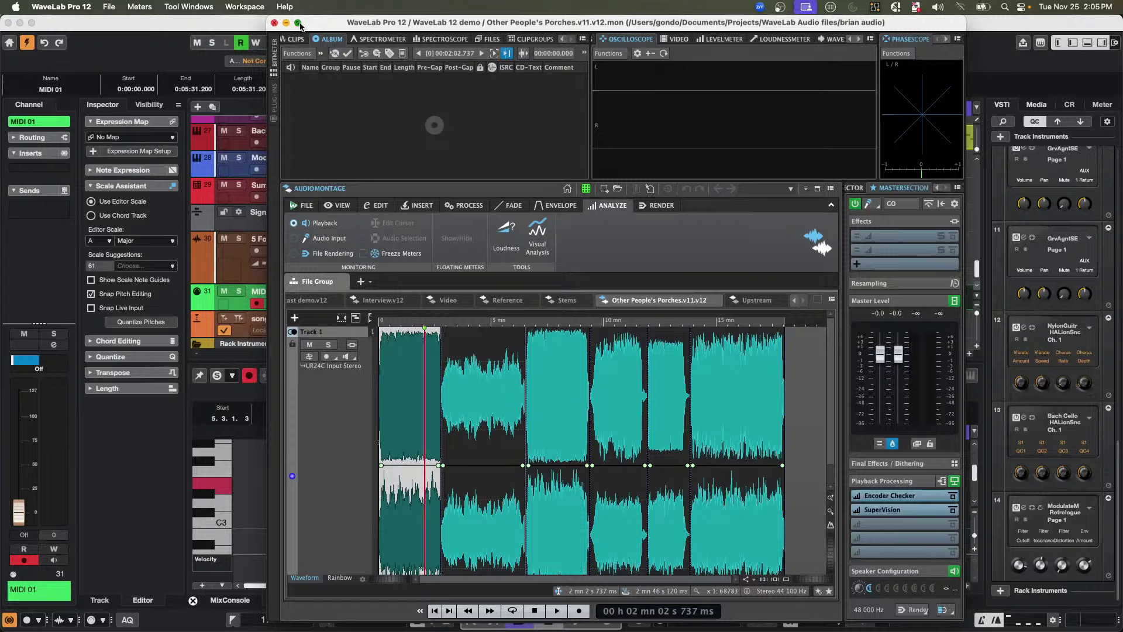
pyautogui.click(298, 23)
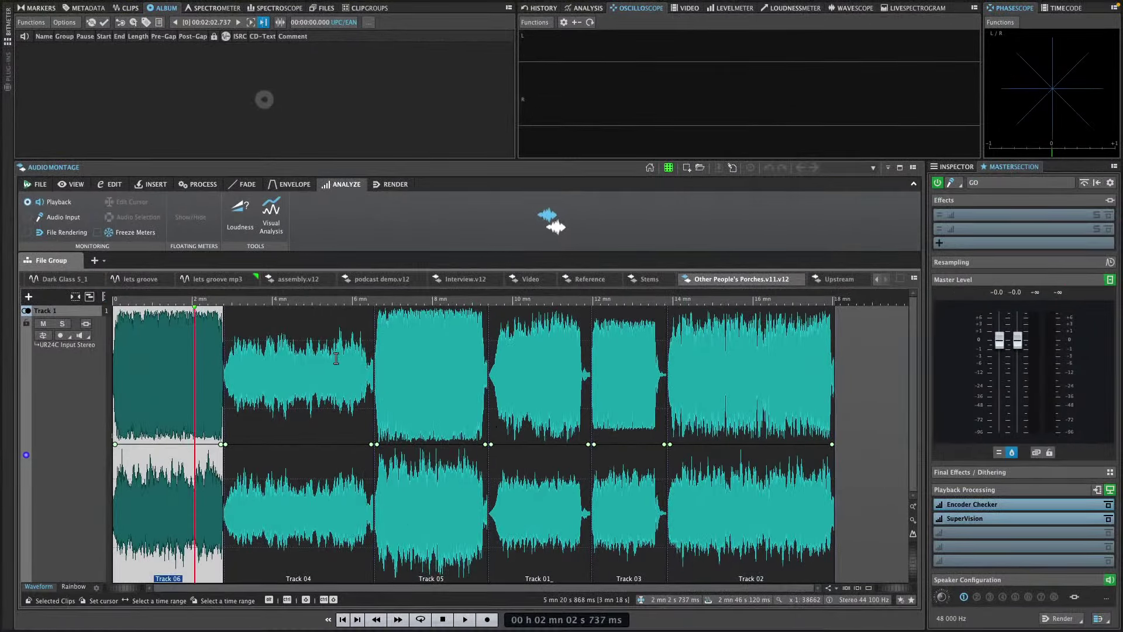
pyautogui.moveTo(222, 7)
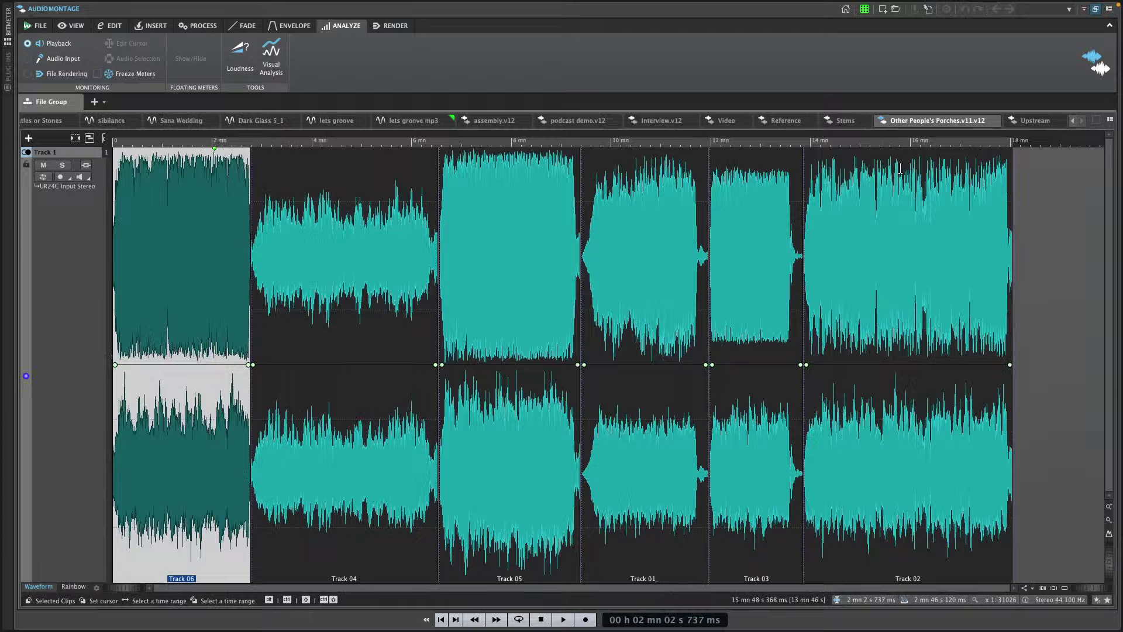
pyautogui.click(899, 168)
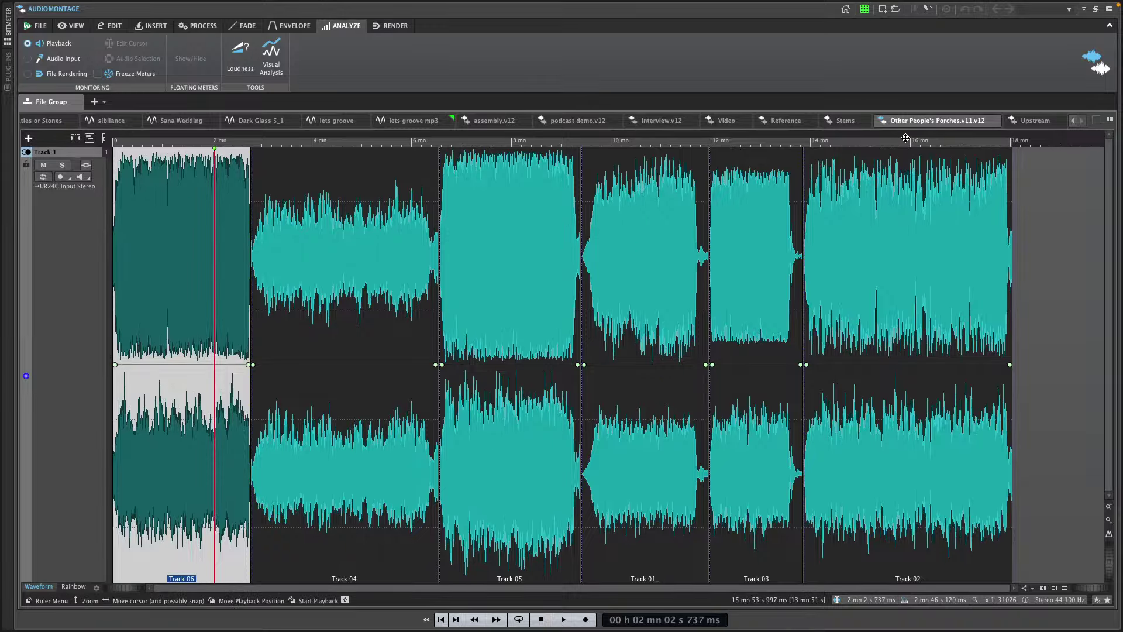
# - Show the Metadata tool window, then open and close the montage's metadata editor
pyautogui.click(197, 8)
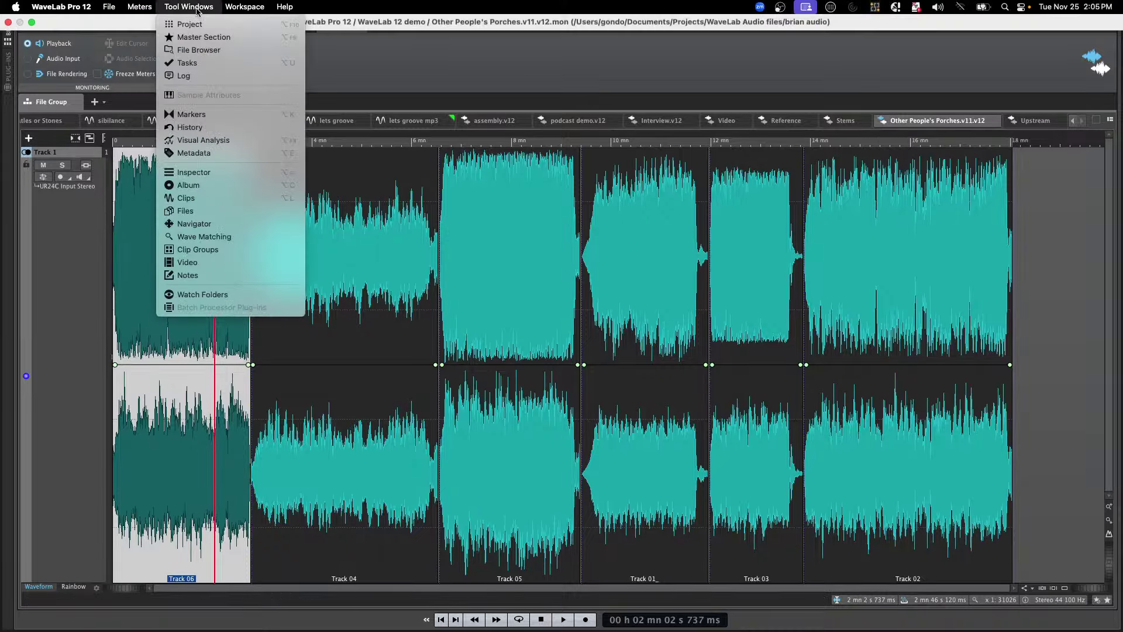
pyautogui.click(228, 156)
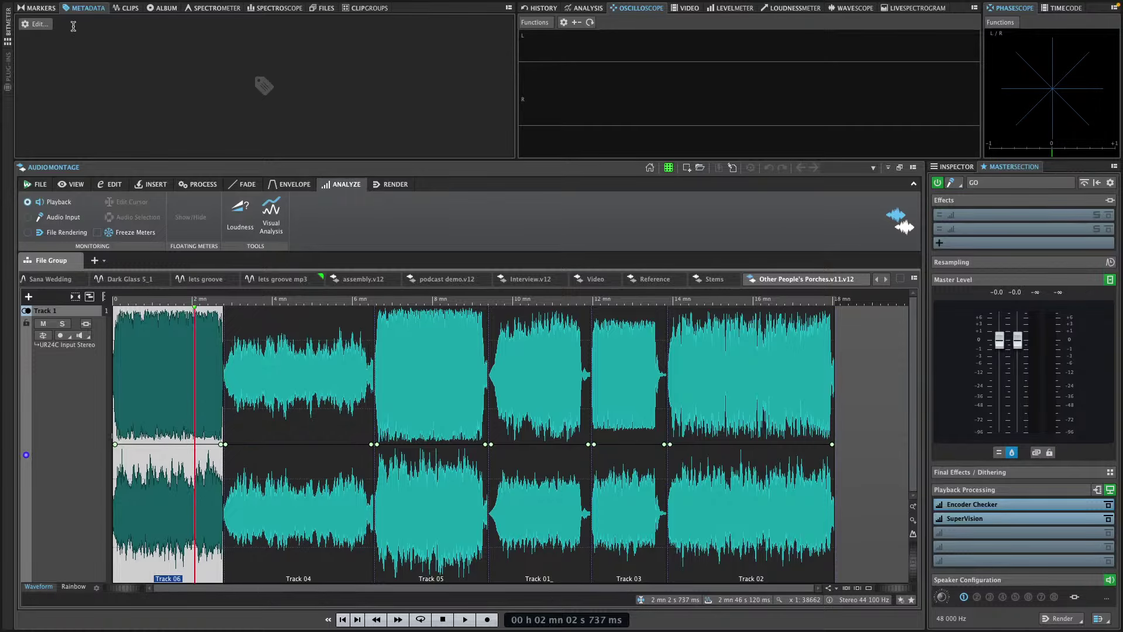
pyautogui.click(38, 25)
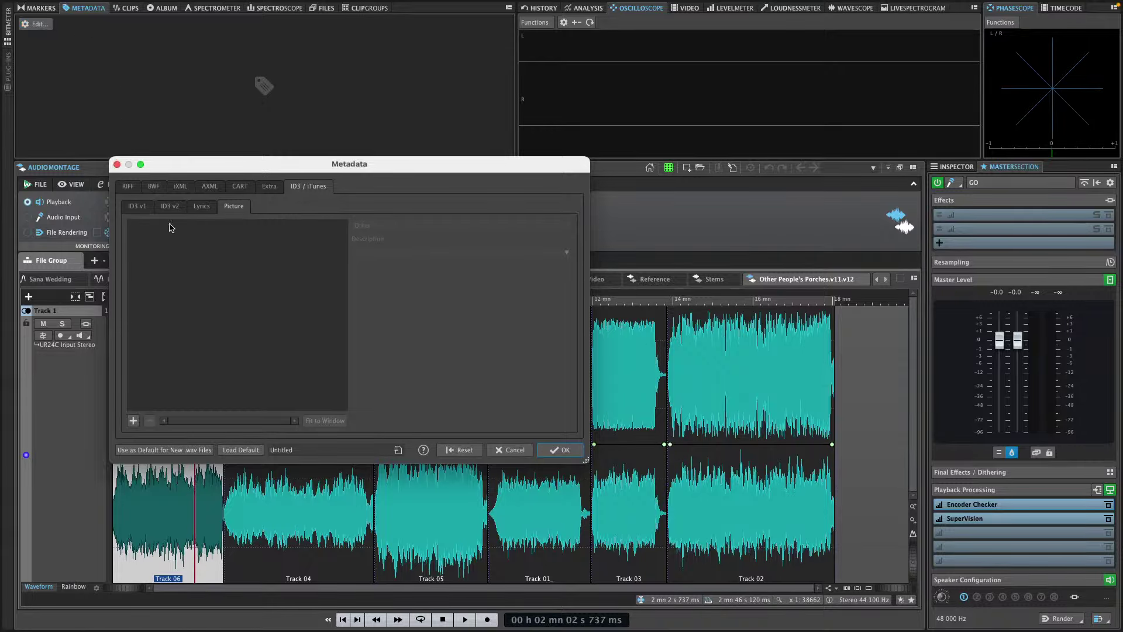
pyautogui.click(117, 165)
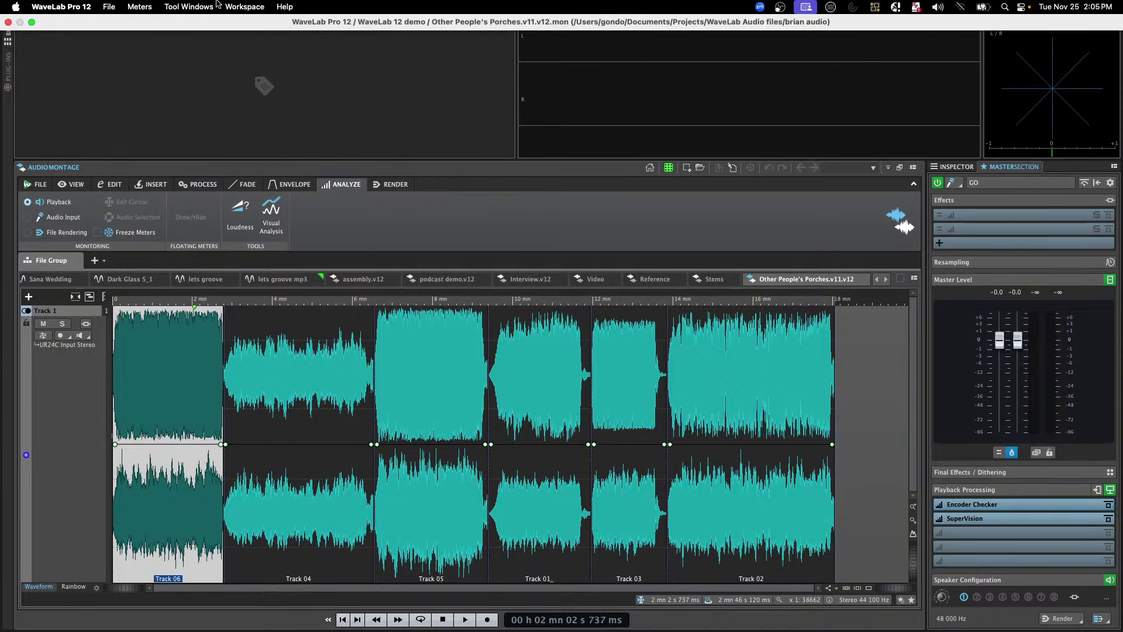
# - Reopen the metadata editor and confirm it, then switch the upper pane to the Album list
pyautogui.click(212, 6)
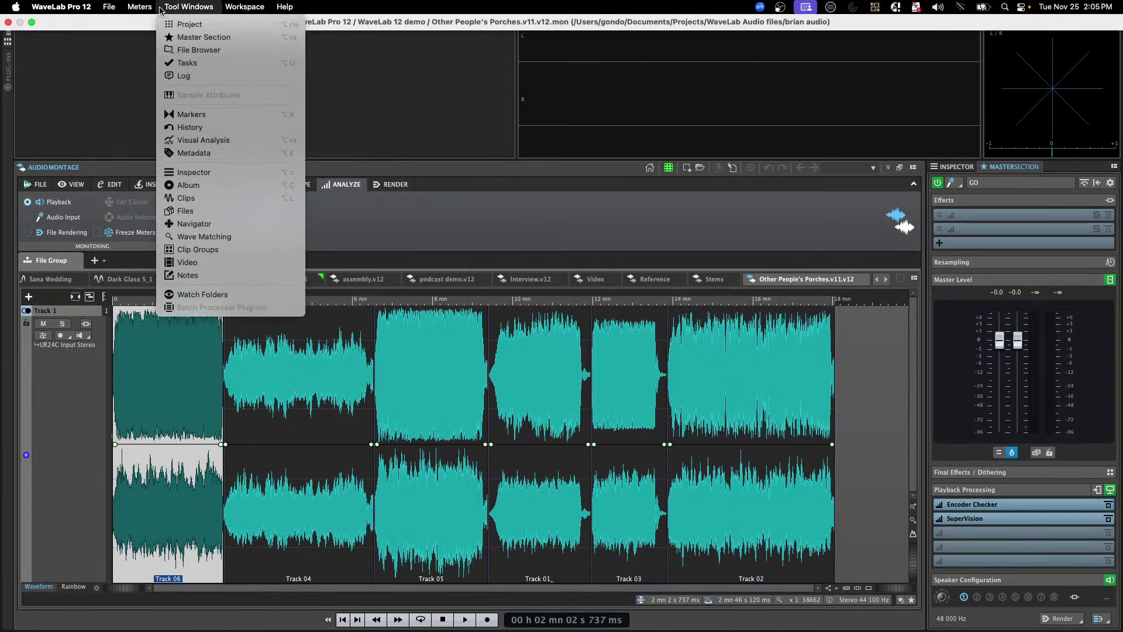
pyautogui.click(193, 153)
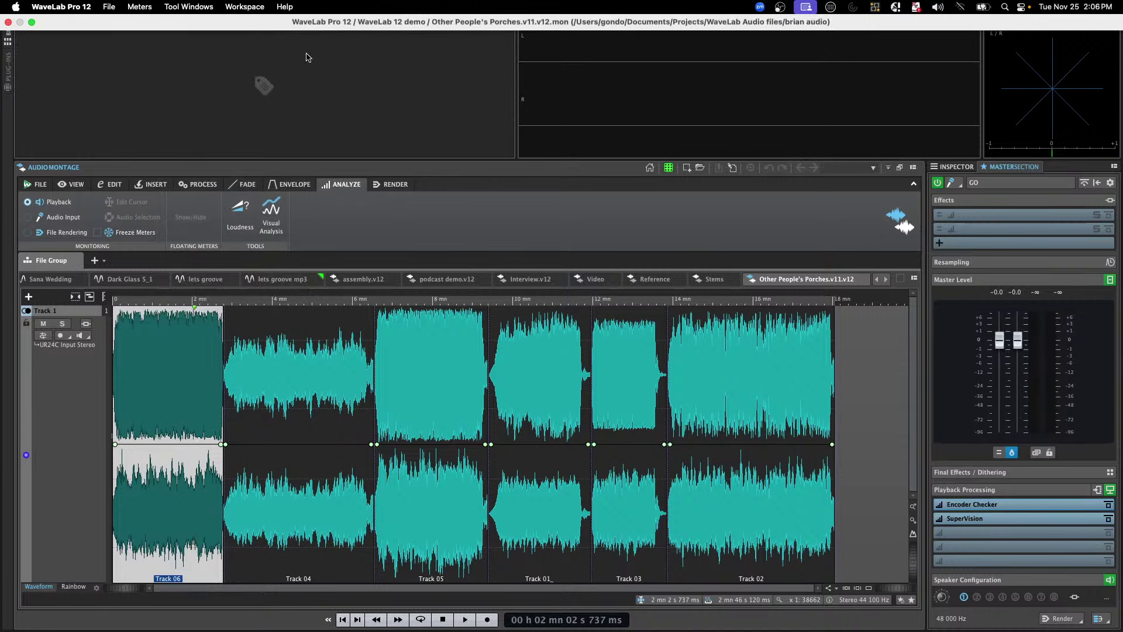
pyautogui.click(34, 26)
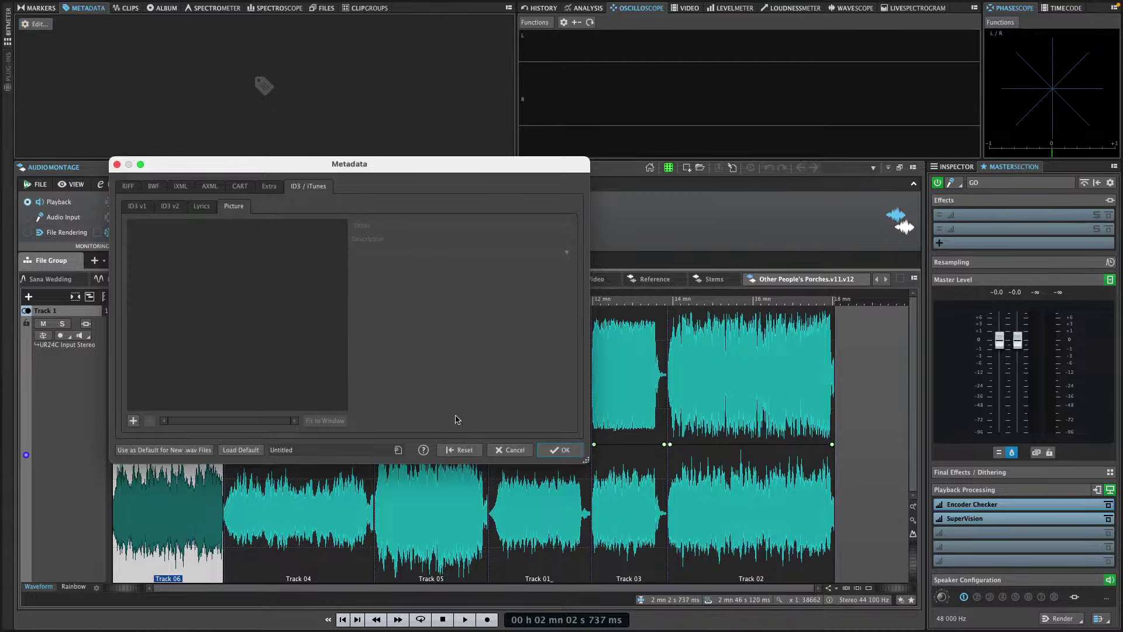
pyautogui.click(563, 450)
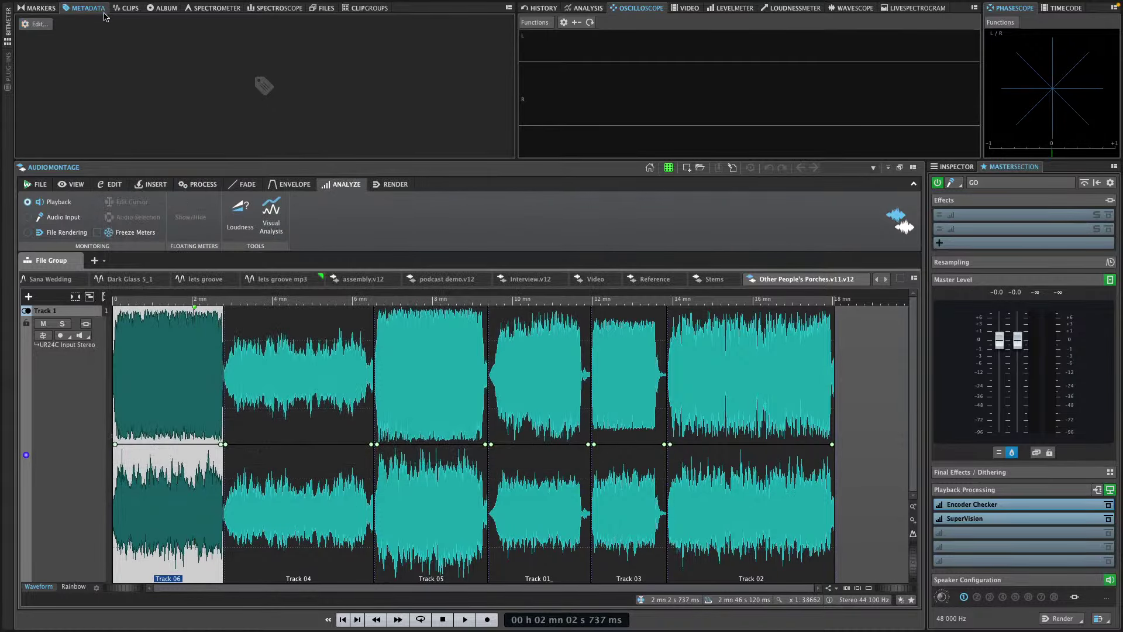
pyautogui.click(162, 8)
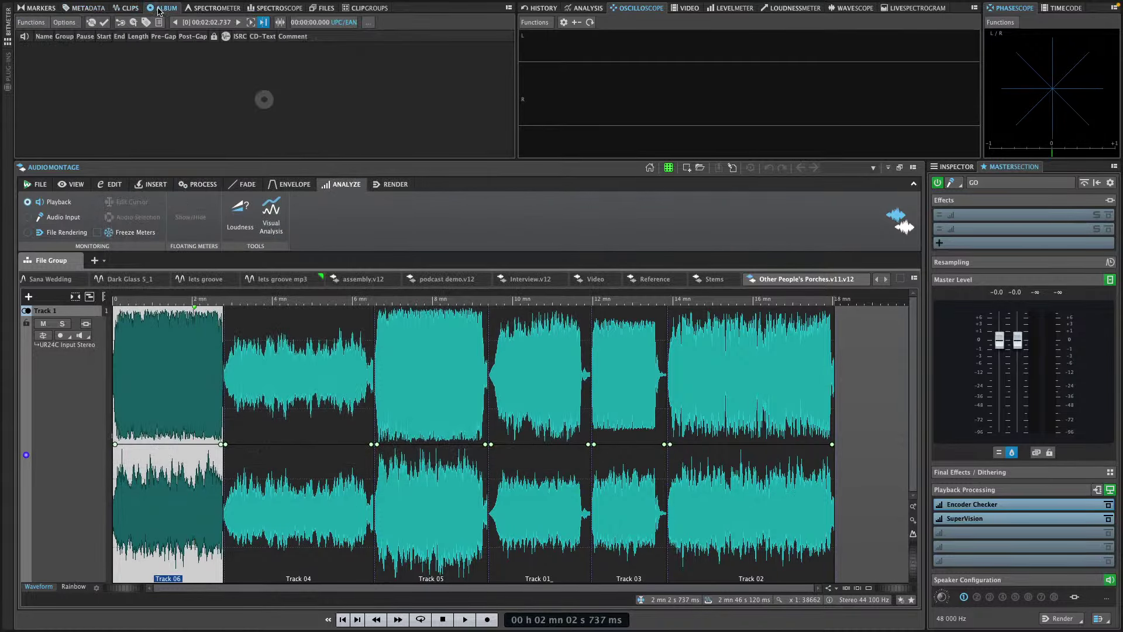
# - Run the Album Wizard to add CD track markers for all six clips, then return to Metadata
pyautogui.click(22, 21)
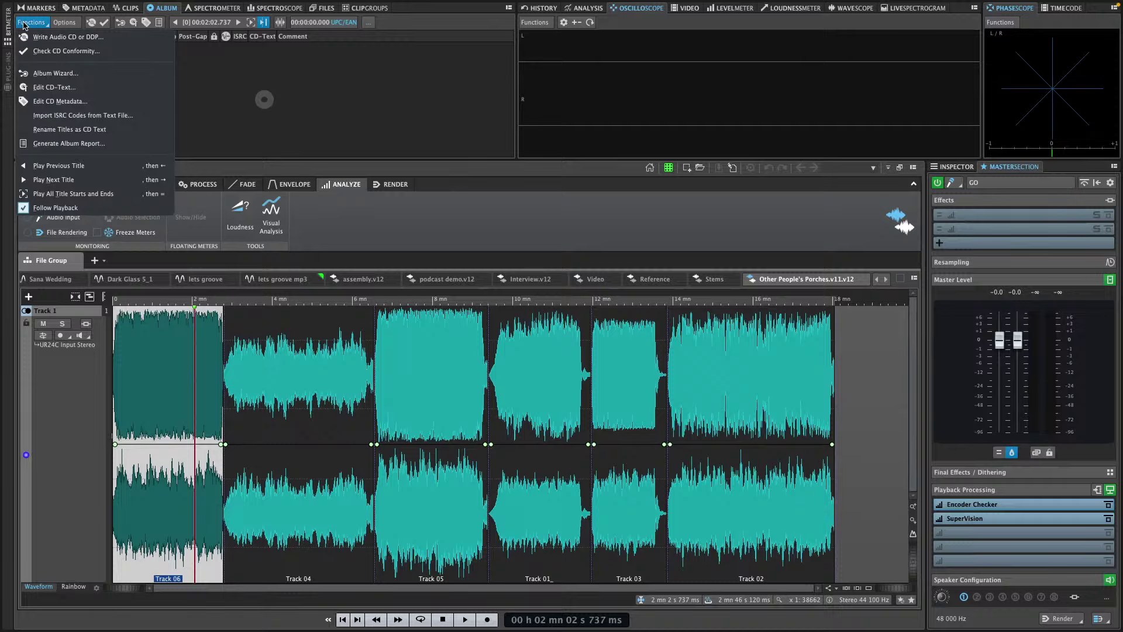
pyautogui.click(75, 74)
pyautogui.press('Return')
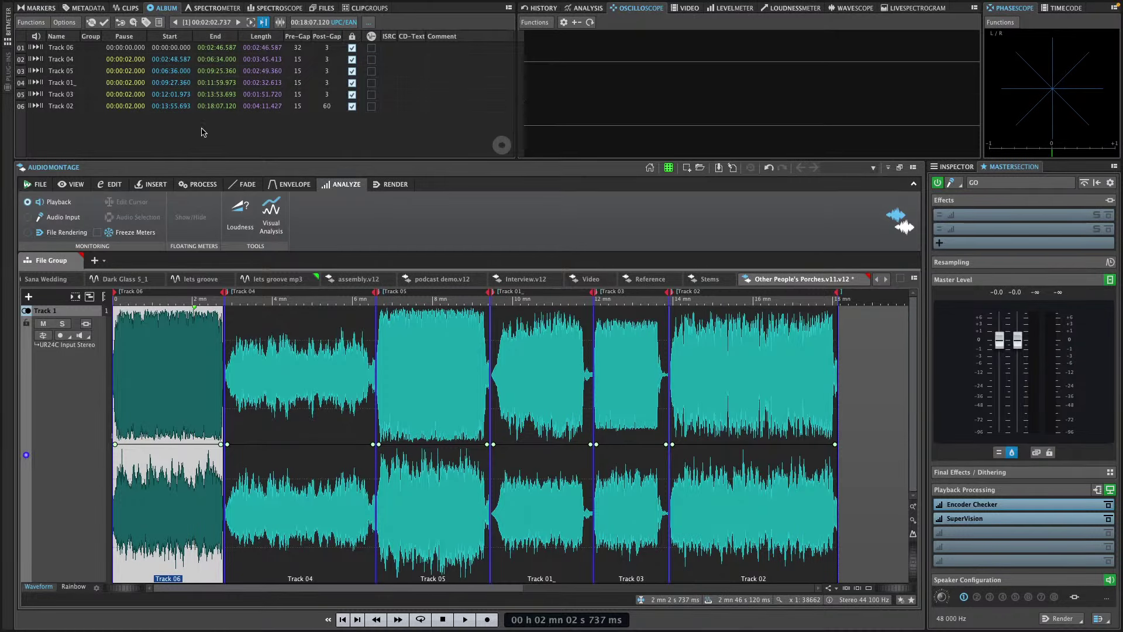
pyautogui.click(87, 9)
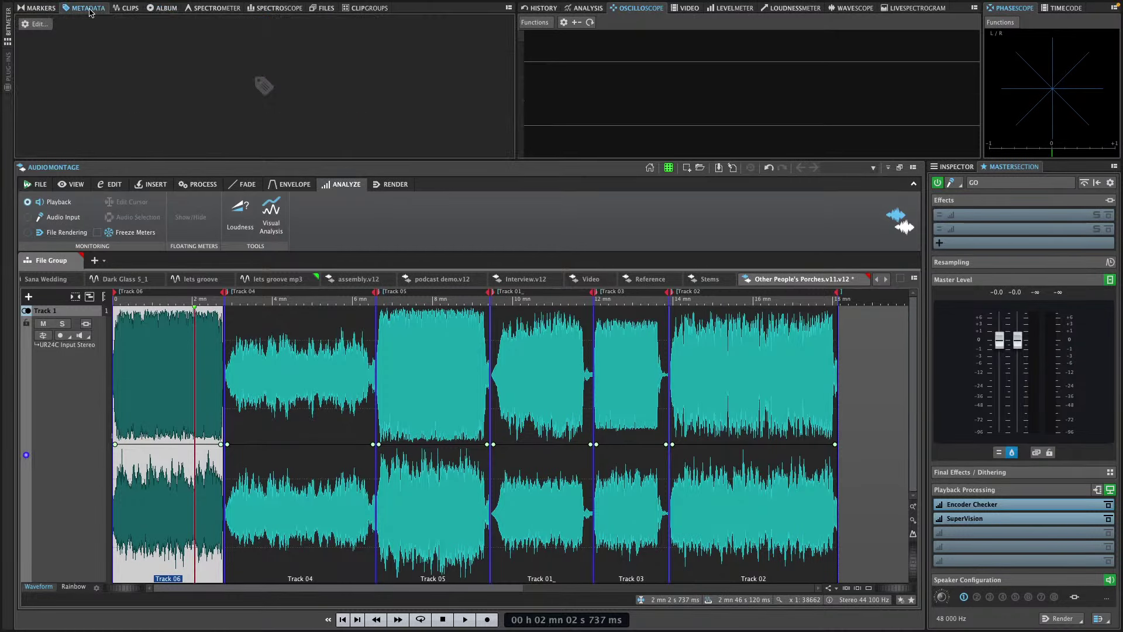
pyautogui.click(32, 27)
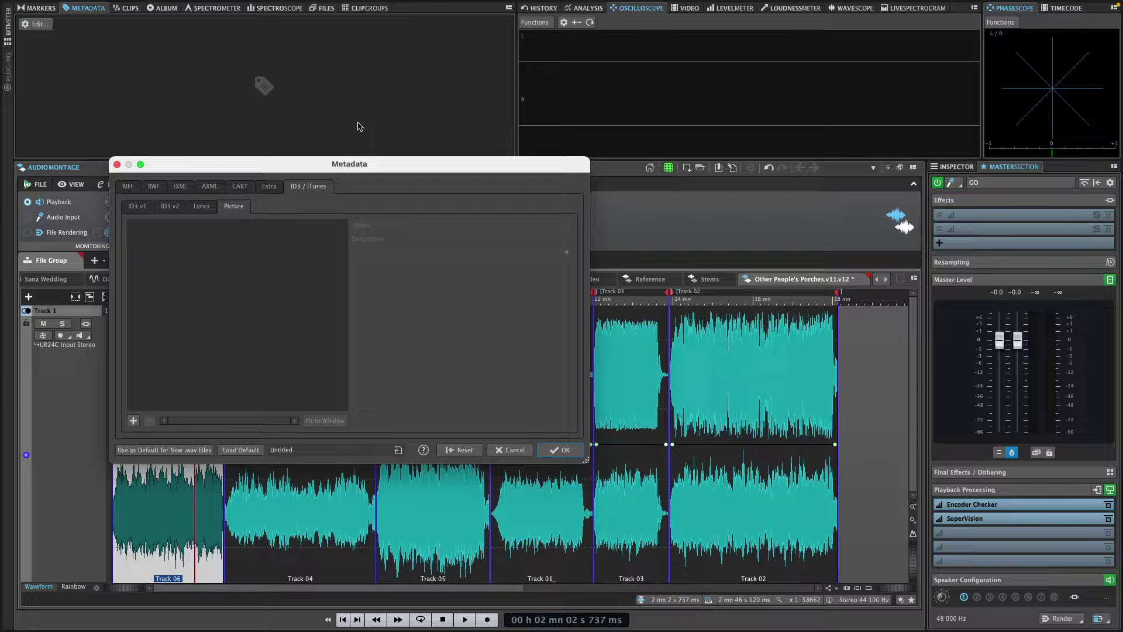
pyautogui.click(565, 449)
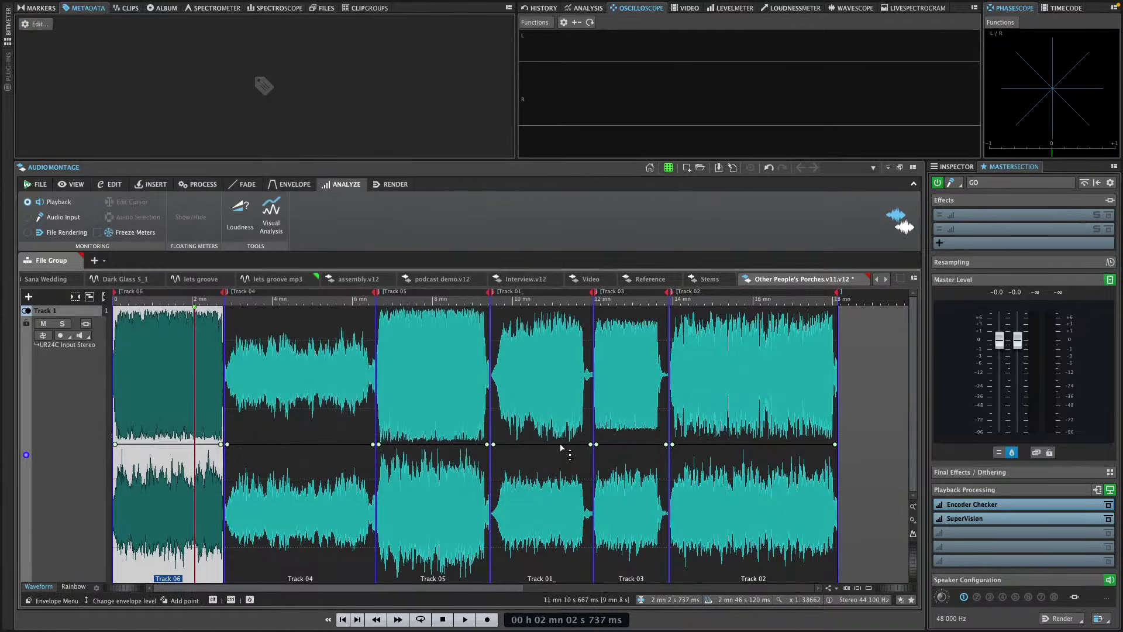
pyautogui.click(34, 26)
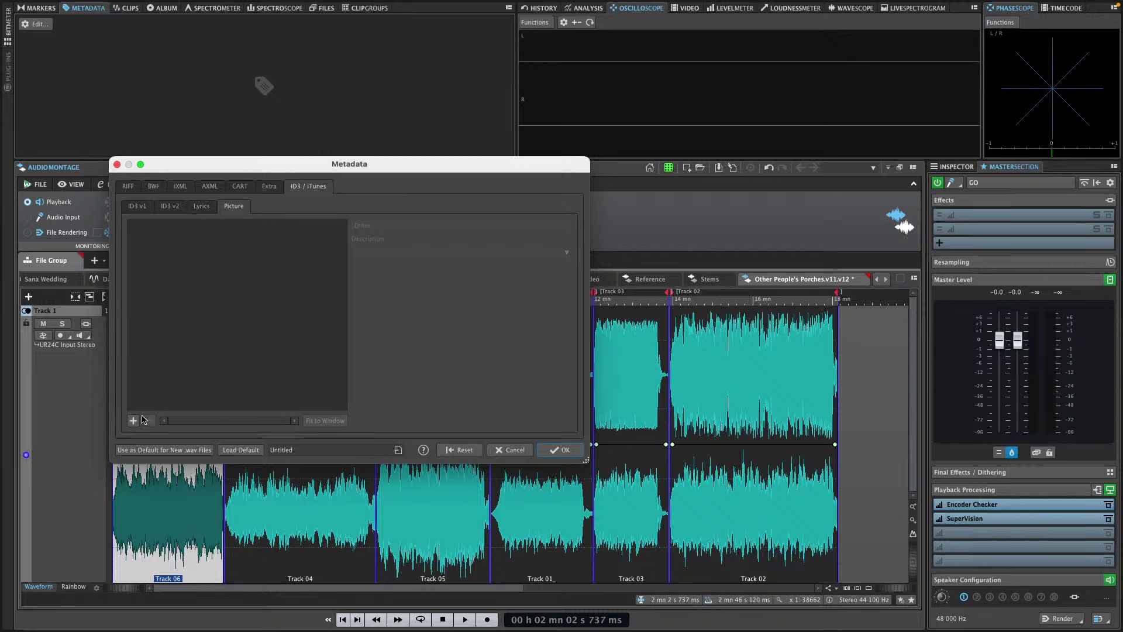
pyautogui.click(136, 420)
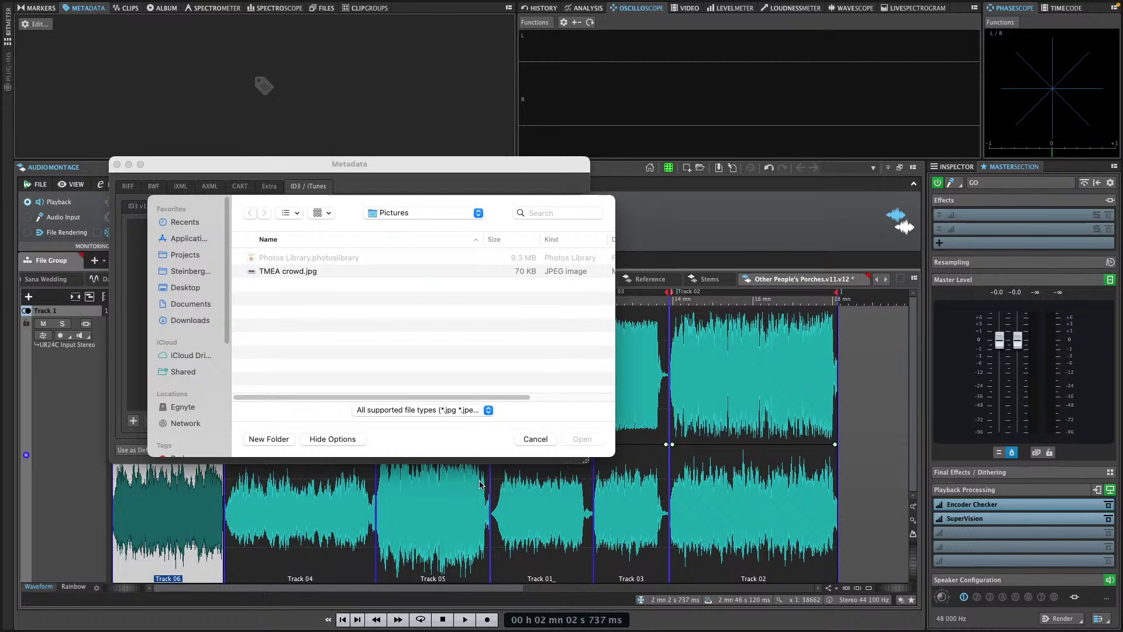
pyautogui.click(536, 440)
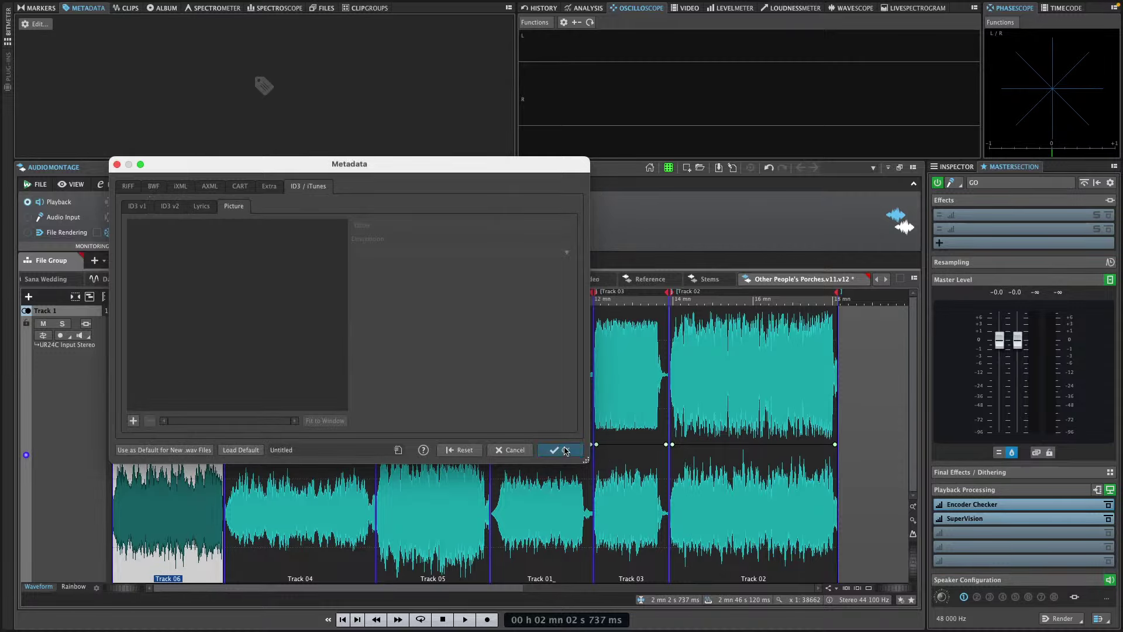
pyautogui.click(509, 449)
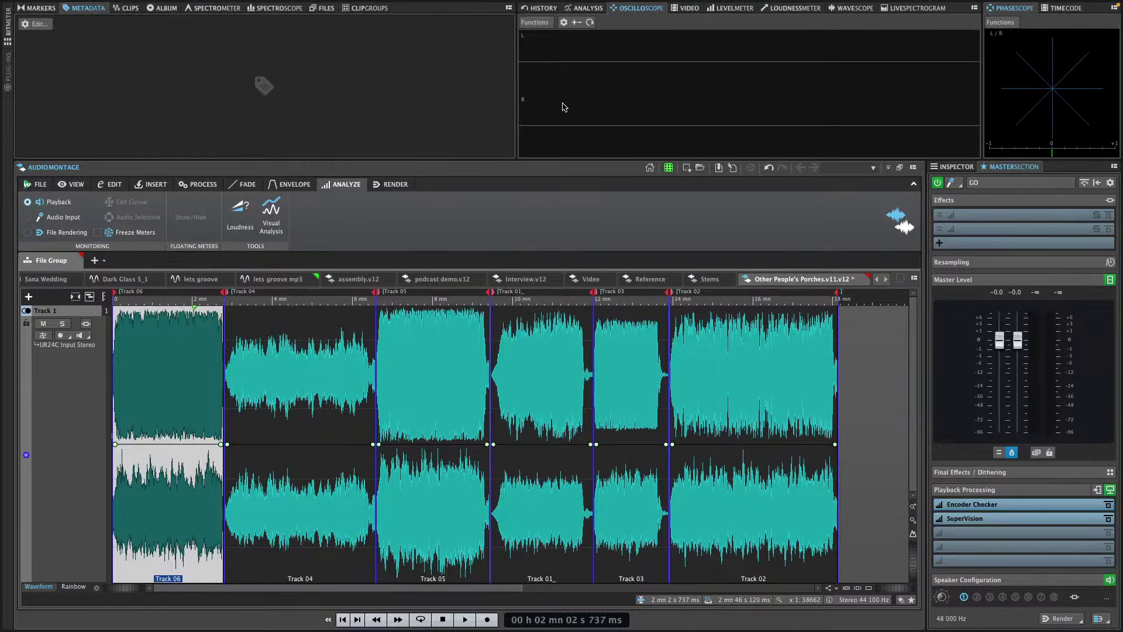
# - Switch back to Cubase Pro, showing the jump off project's MIDI 01 part in the Key Editor
pyautogui.press('super+Tab')
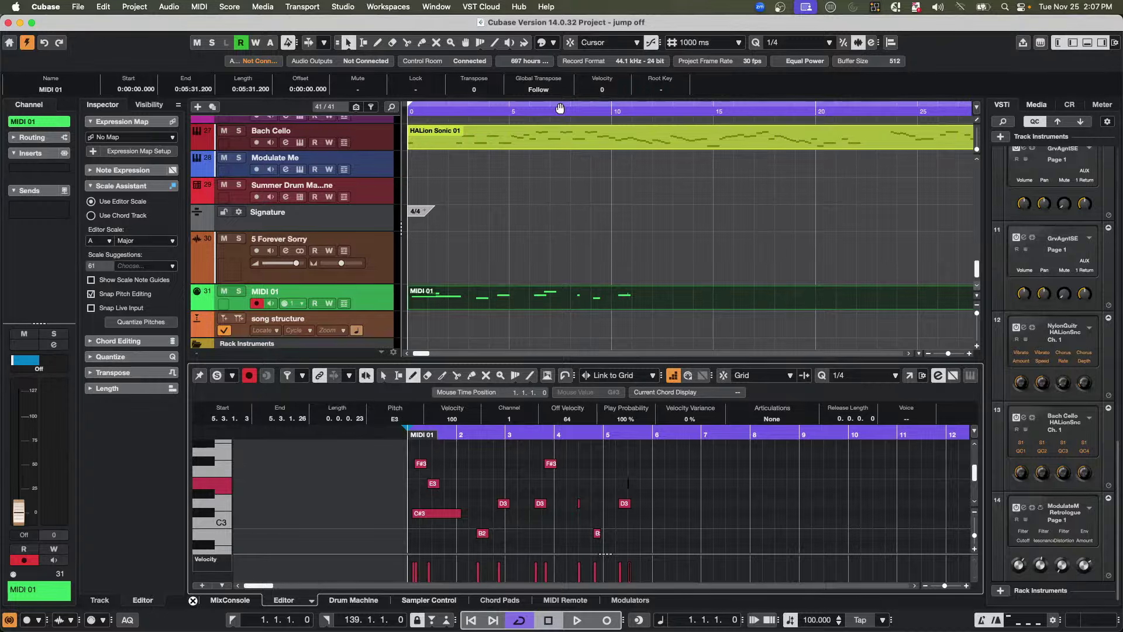
# - Create a new empty project, Untitled3, via File > New Project and Create Empty
pyautogui.click(79, 6)
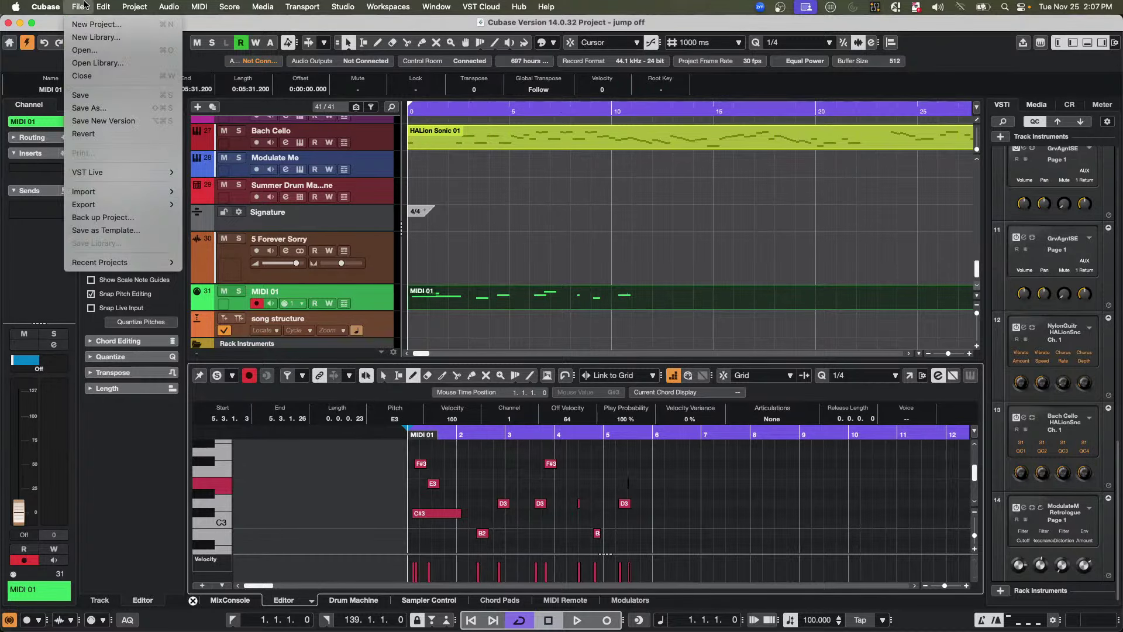
pyautogui.click(91, 26)
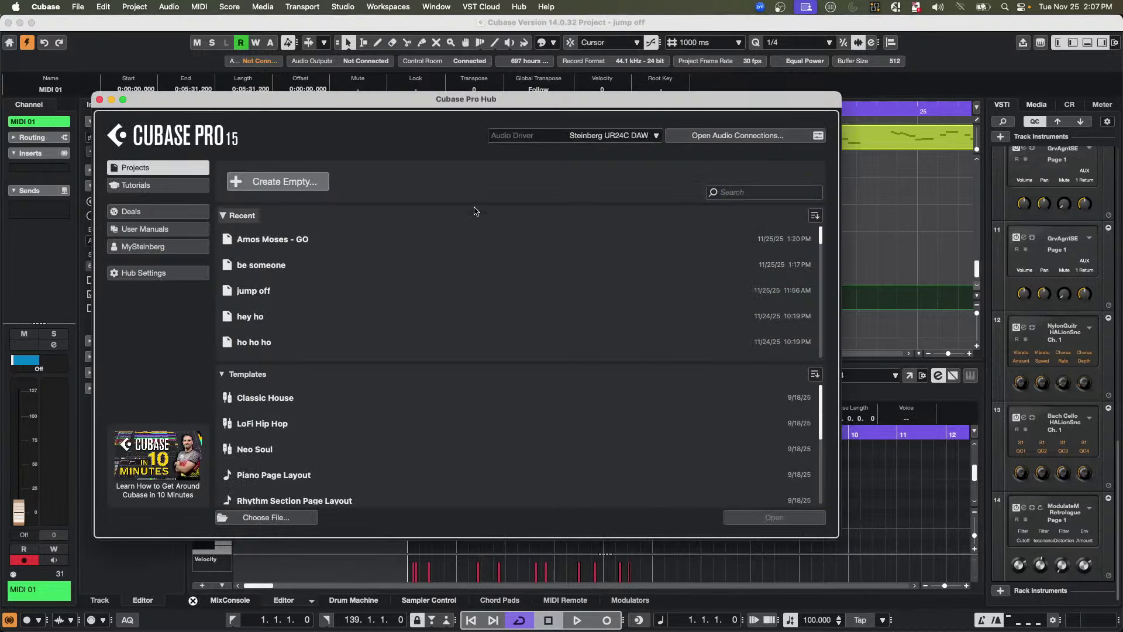
pyautogui.click(280, 181)
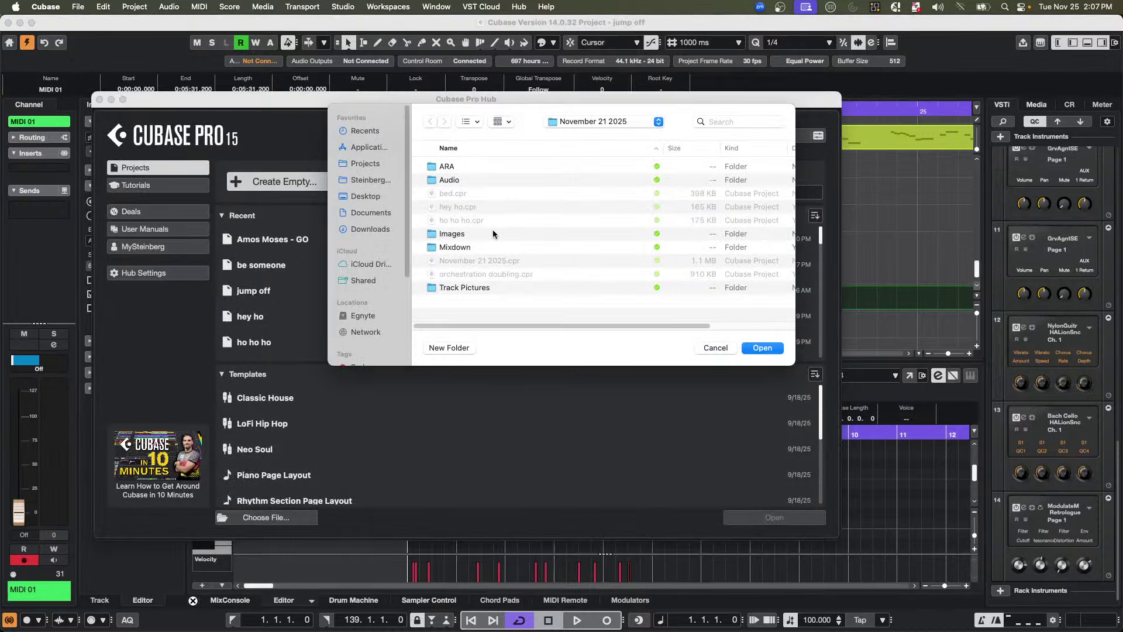
pyautogui.press('Escape')
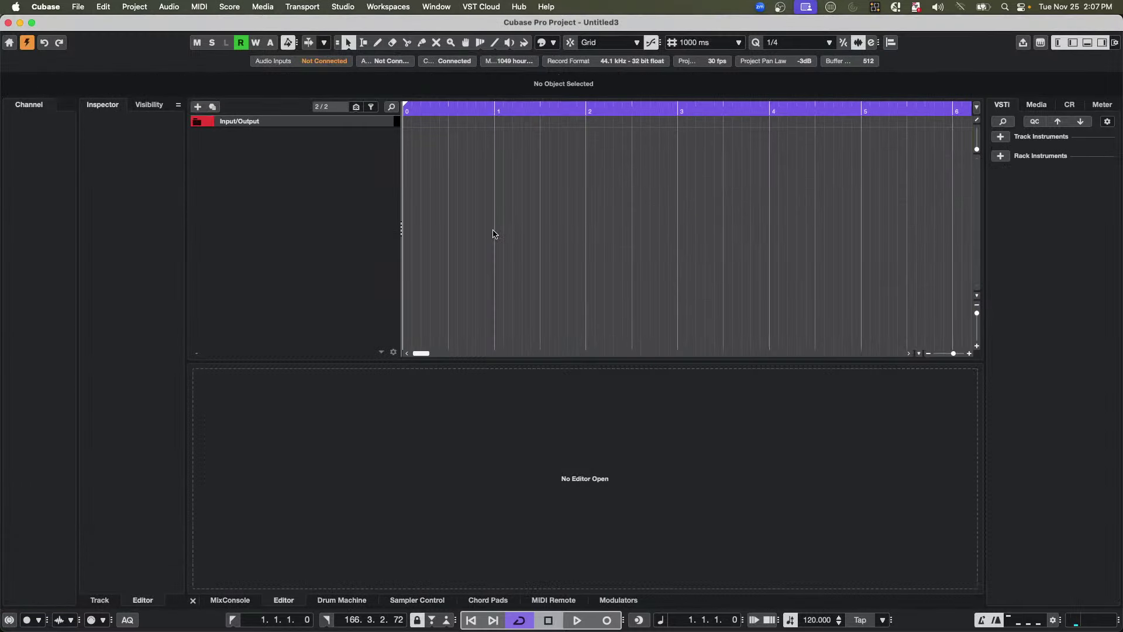
# - Add a Groove Agent SE instrument track
pyautogui.rightClick(254, 143)
pyautogui.click(336, 164)
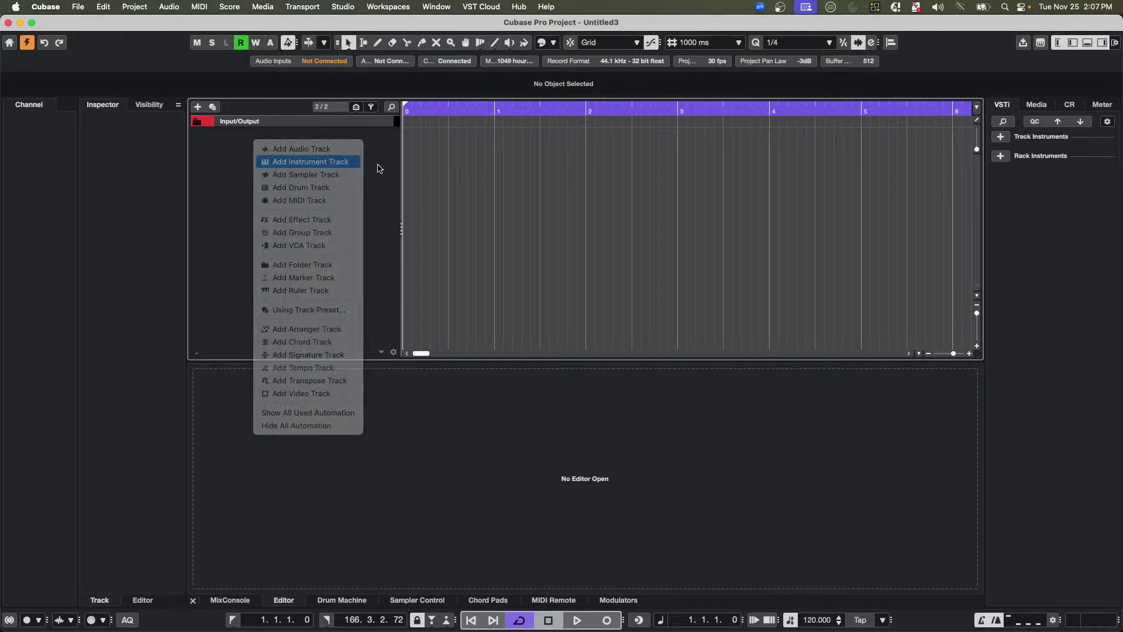
pyautogui.click(458, 184)
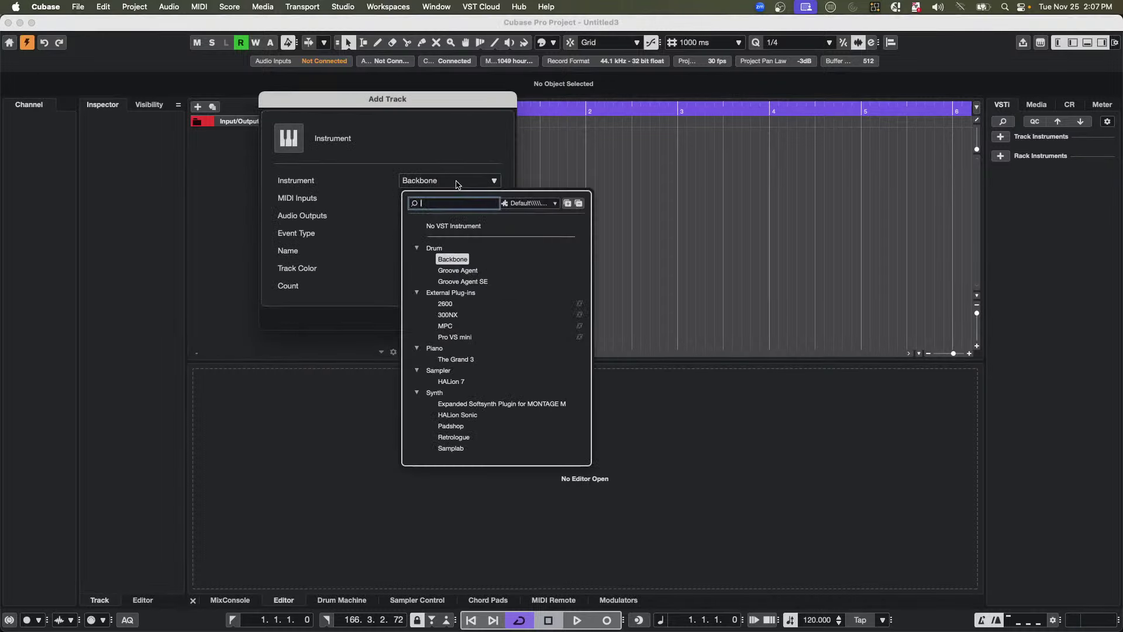
pyautogui.click(463, 282)
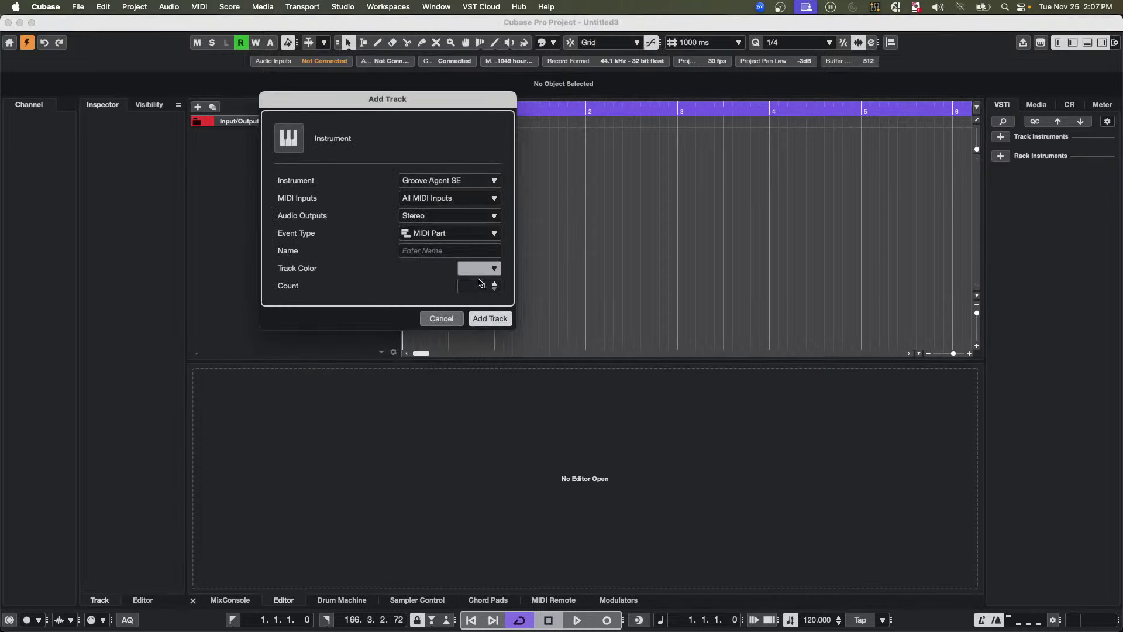
pyautogui.click(490, 319)
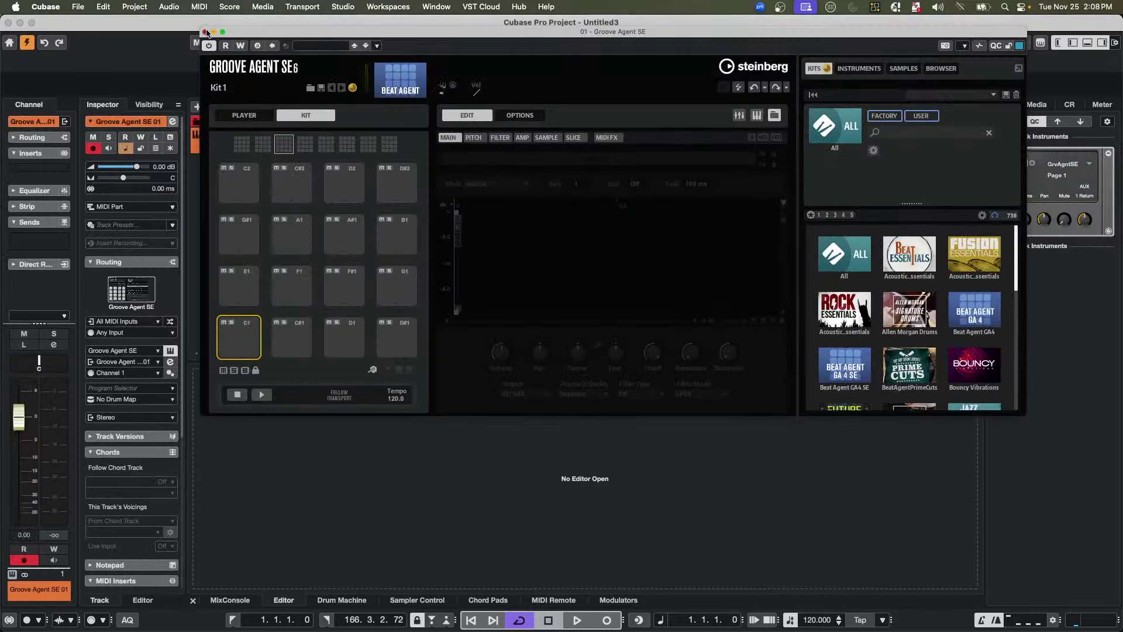
pyautogui.click(204, 32)
# - Add two HALion Sonic instrument tracks at once
pyautogui.rightClick(281, 195)
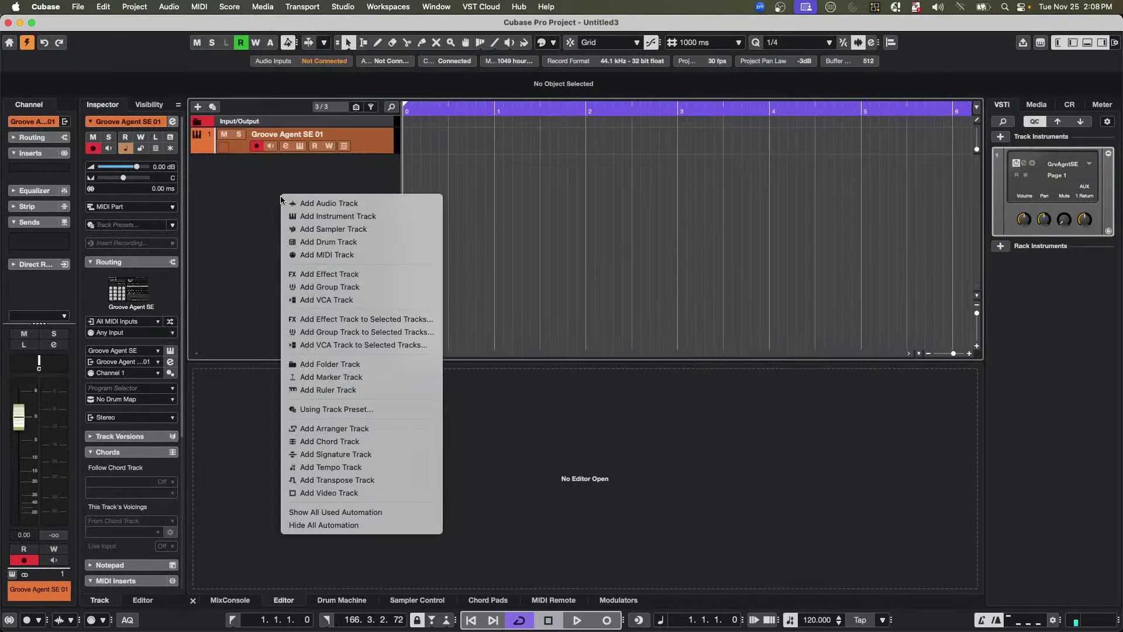
pyautogui.click(390, 216)
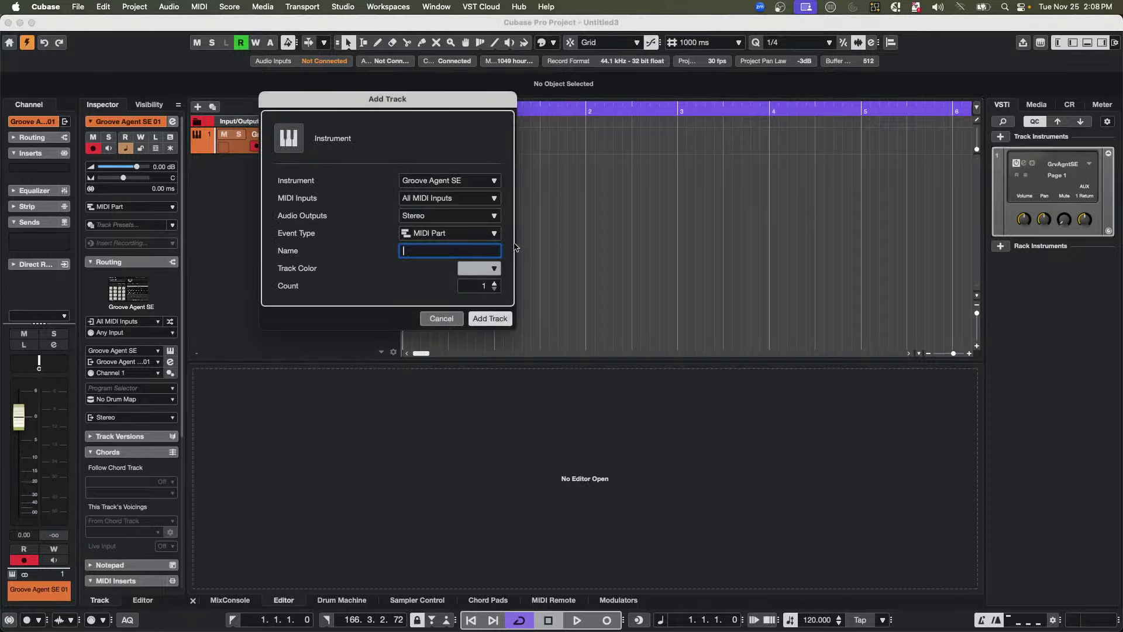
pyautogui.click(466, 180)
pyautogui.click(462, 415)
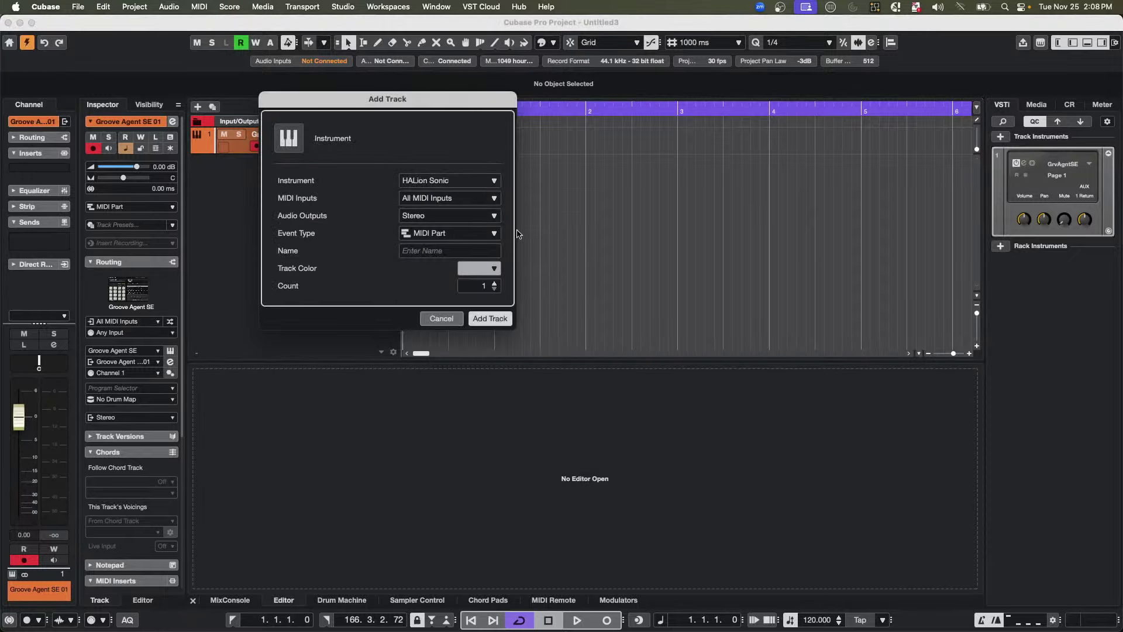
pyautogui.click(494, 284)
pyautogui.click(492, 319)
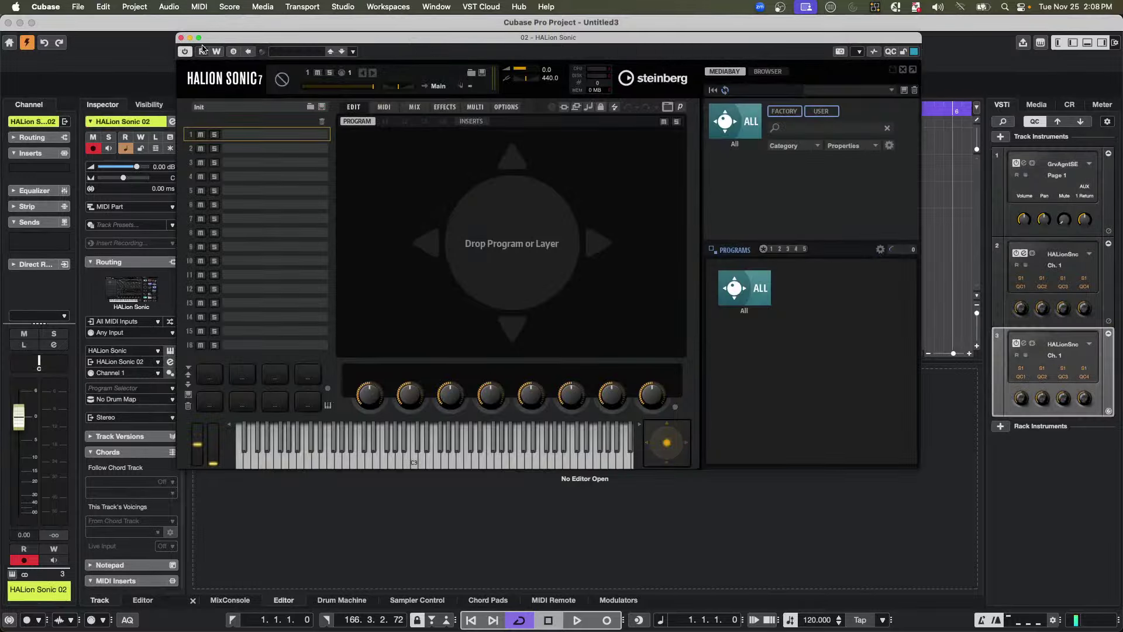
pyautogui.click(181, 38)
# - Add a Retrologue instrument track, then select the Groove Agent SE 01 track
pyautogui.rightClick(291, 240)
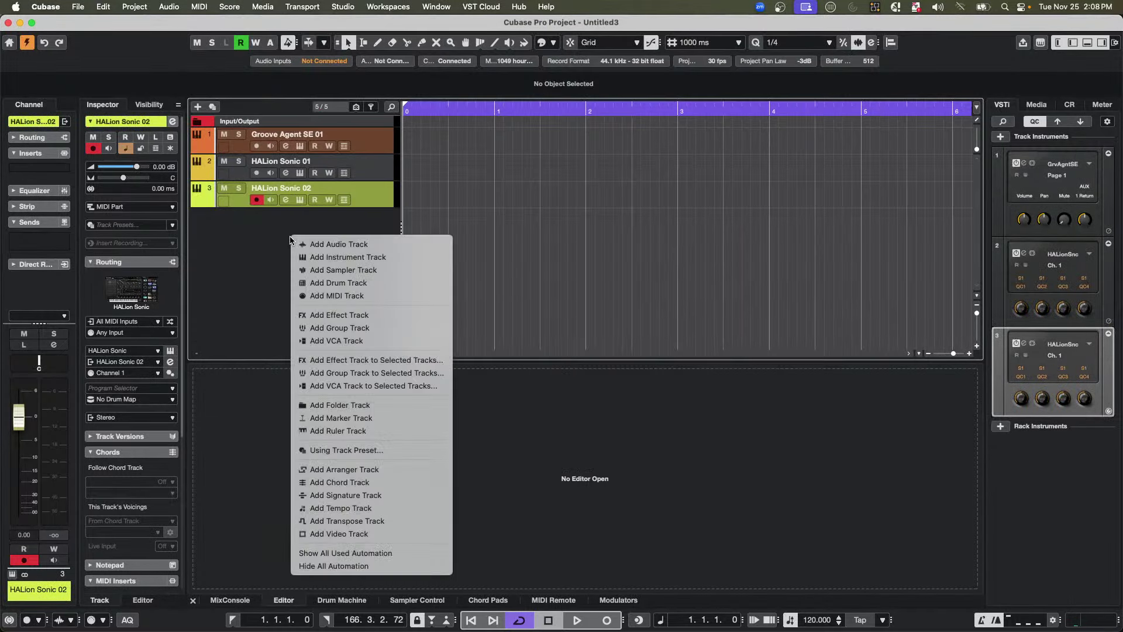
pyautogui.click(348, 257)
pyautogui.click(446, 183)
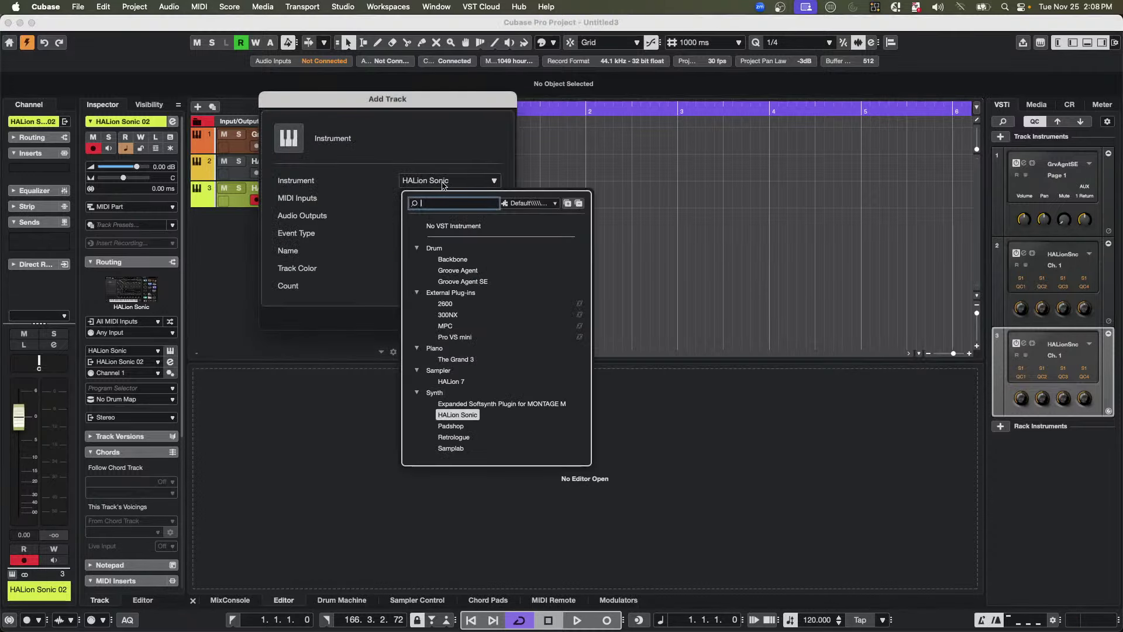
pyautogui.click(453, 449)
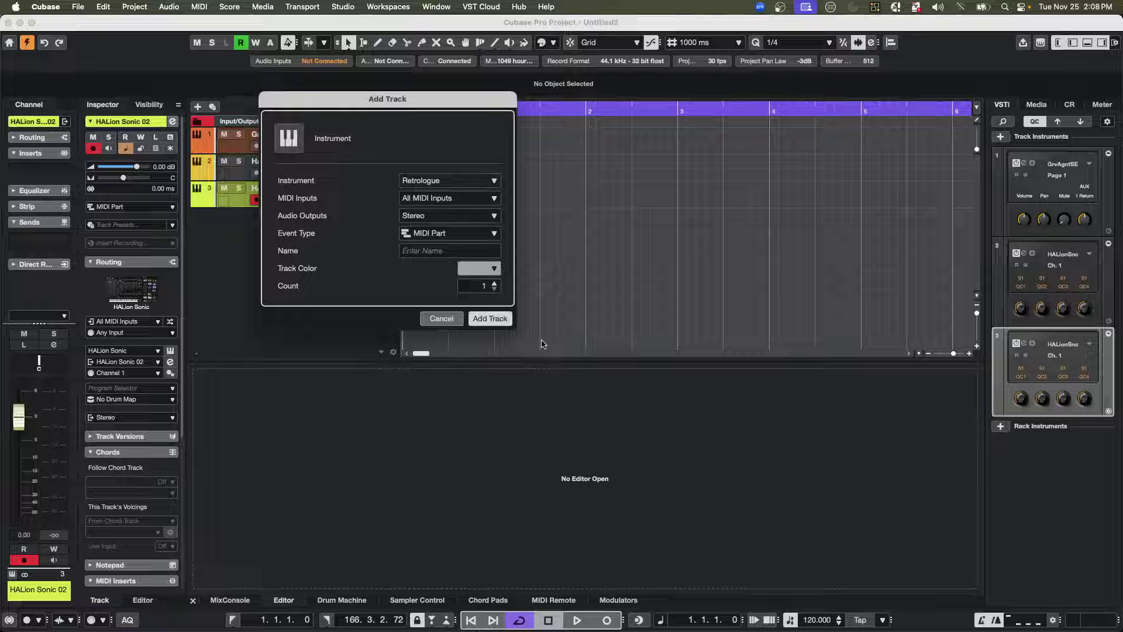
pyautogui.click(490, 318)
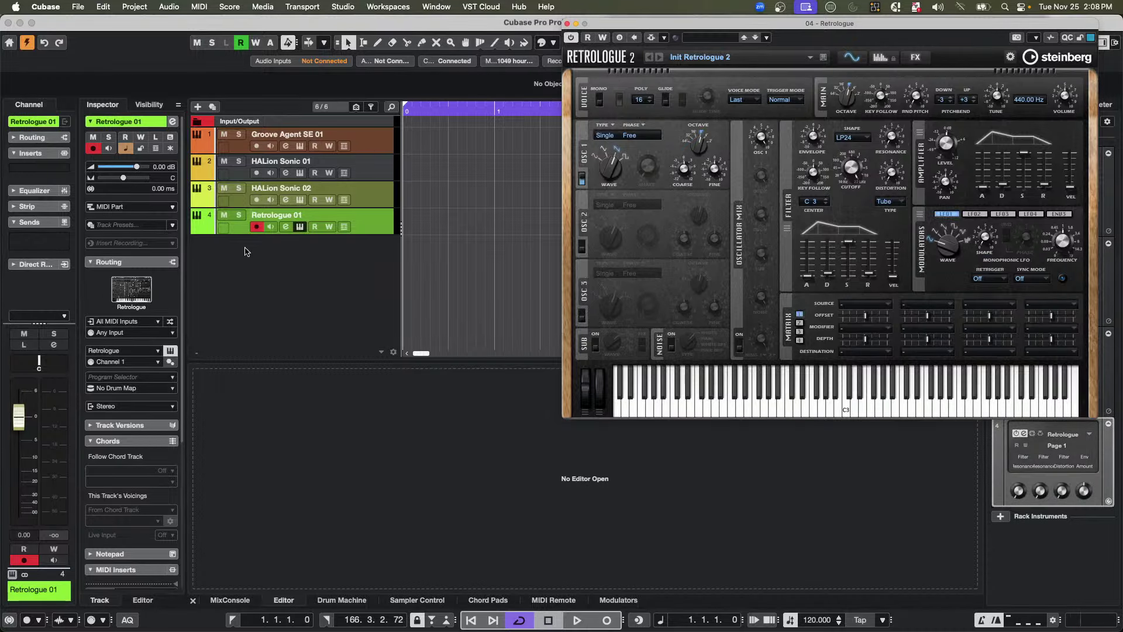
pyautogui.click(369, 226)
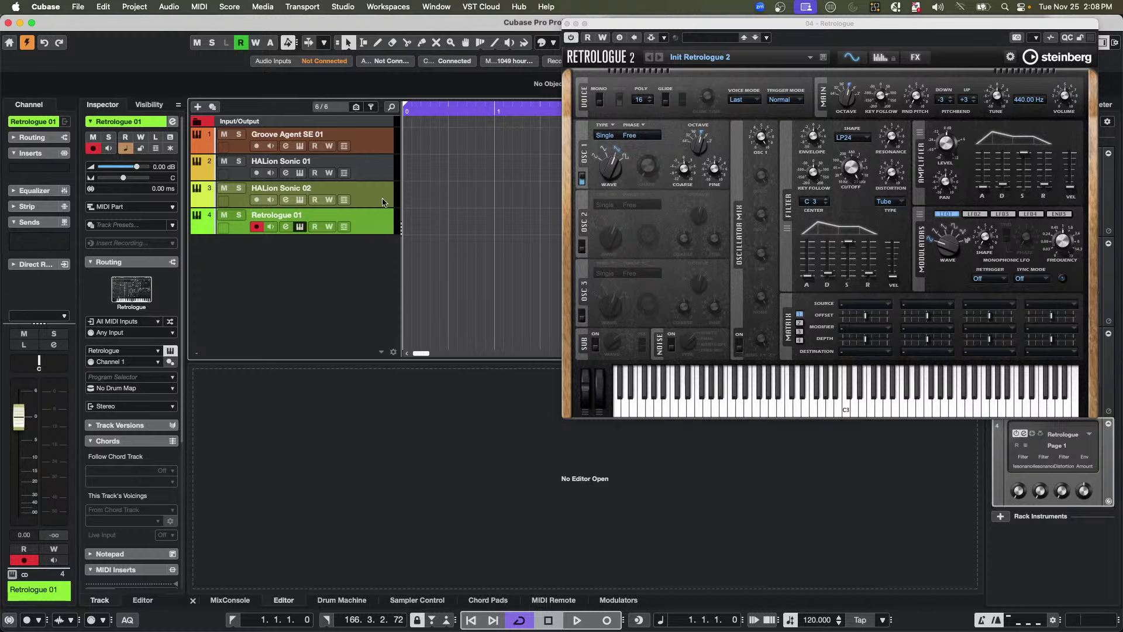
pyautogui.click(369, 138)
pyautogui.keyDown('shift'); pyautogui.click(375, 221); pyautogui.keyUp('shift')
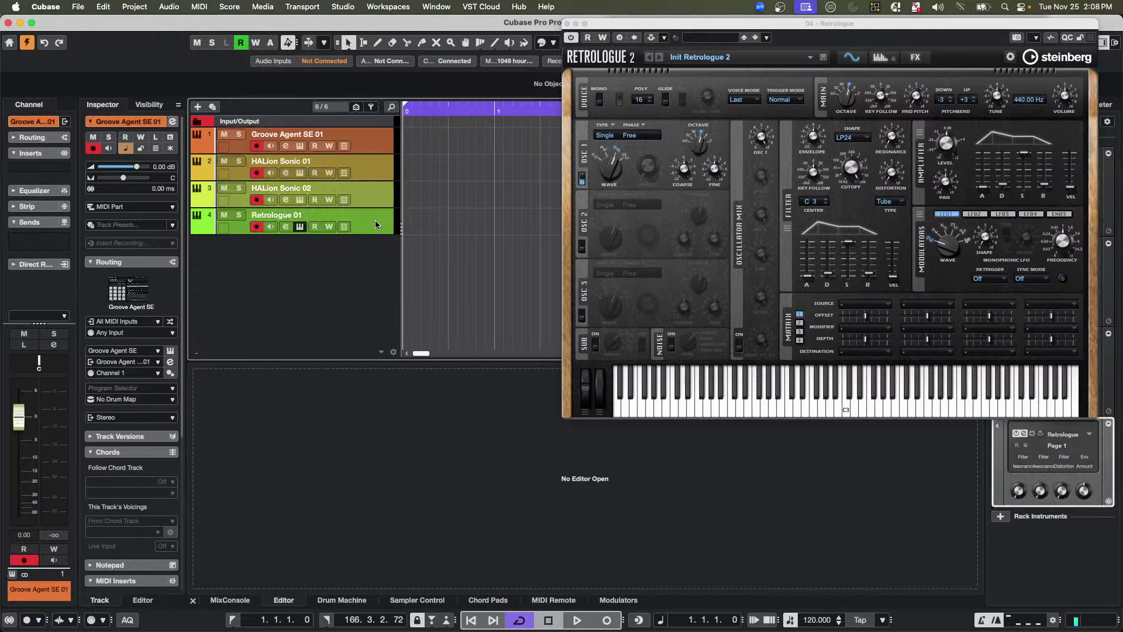
pyautogui.click(78, 6)
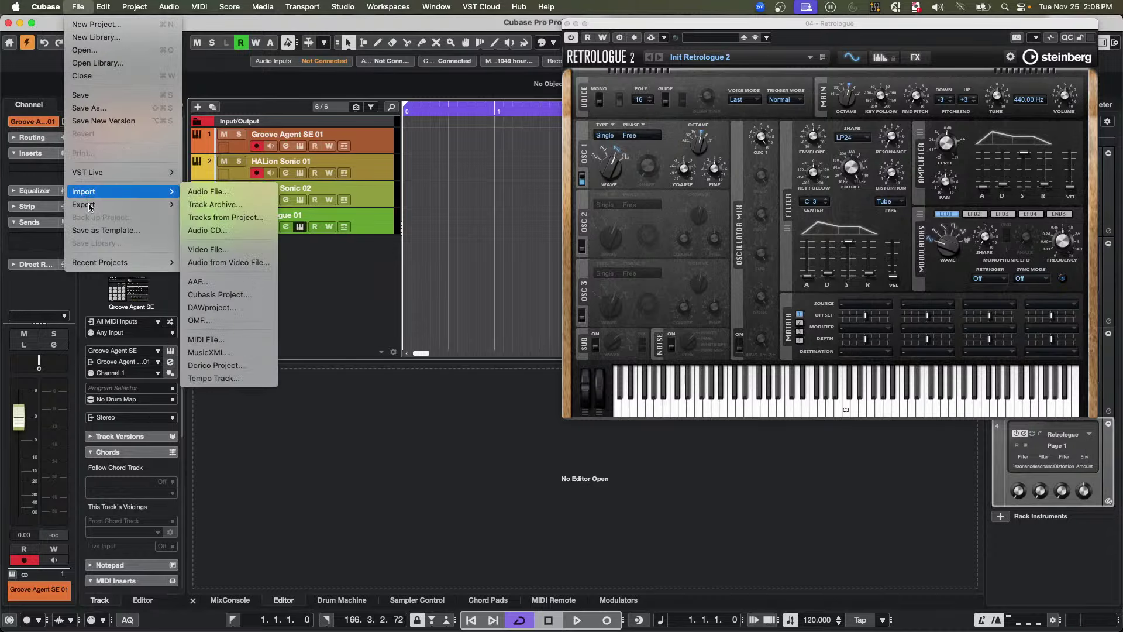
pyautogui.moveTo(87, 204)
pyautogui.click(230, 242)
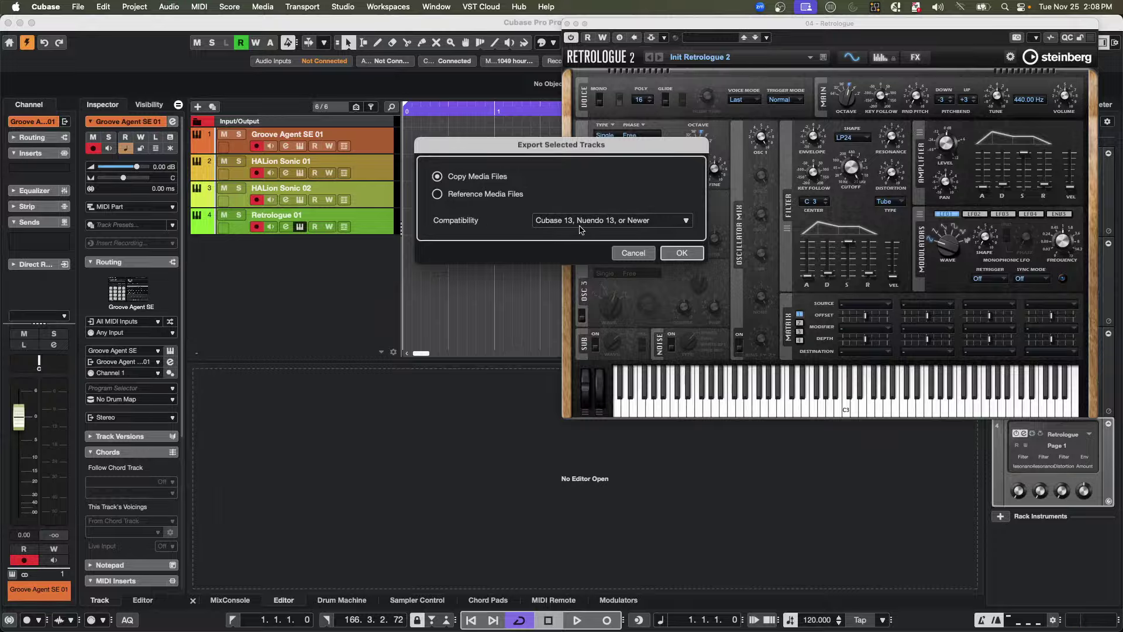
pyautogui.click(681, 253)
pyautogui.click(681, 252)
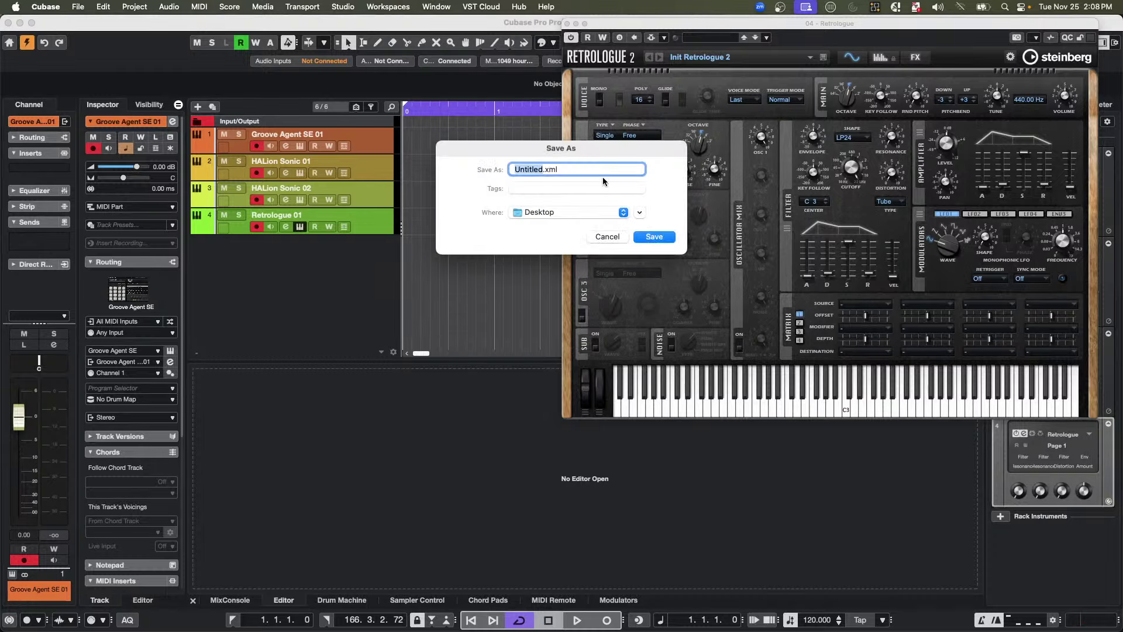
pyautogui.write('Tommy Mil')
pyautogui.click(661, 237)
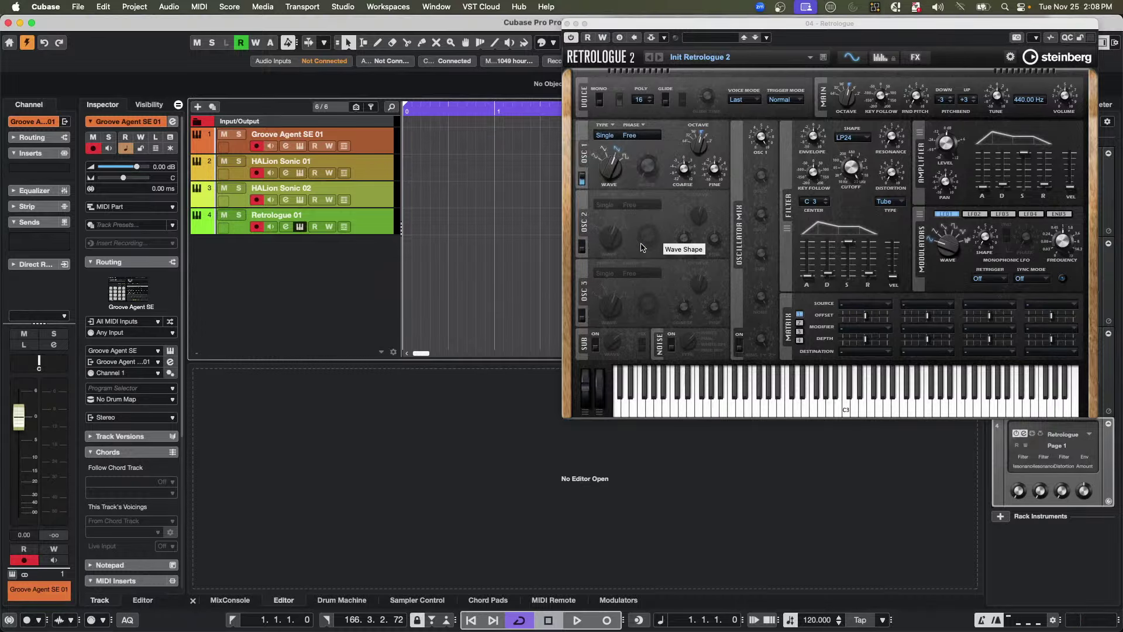
# - Close the untitled project without saving and create a fresh empty project
pyautogui.click(8, 22)
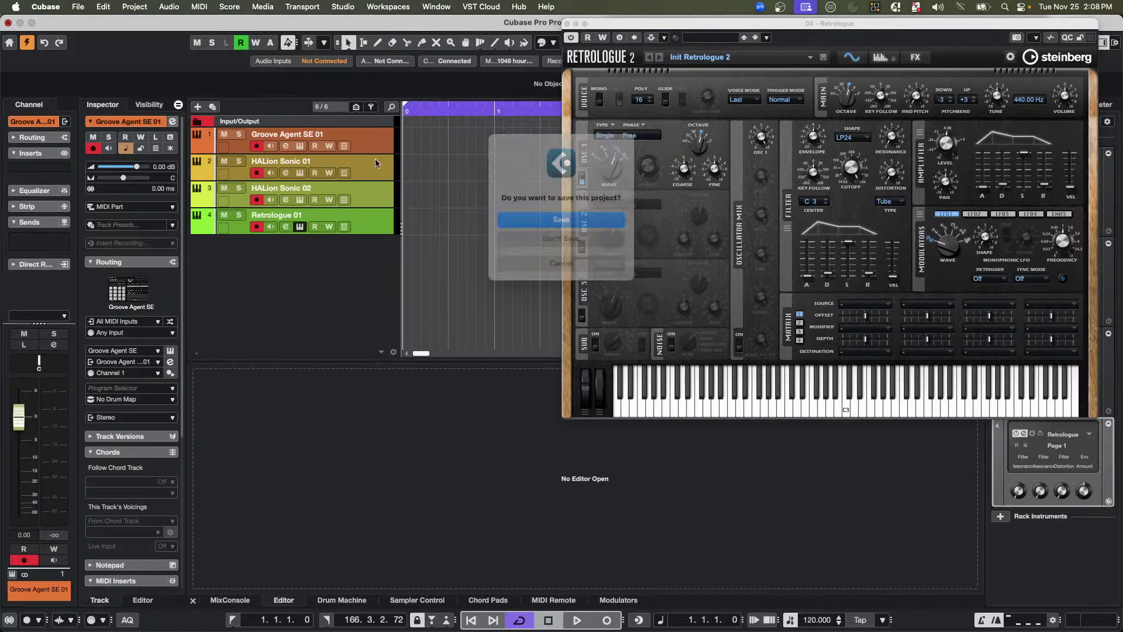
pyautogui.click(595, 238)
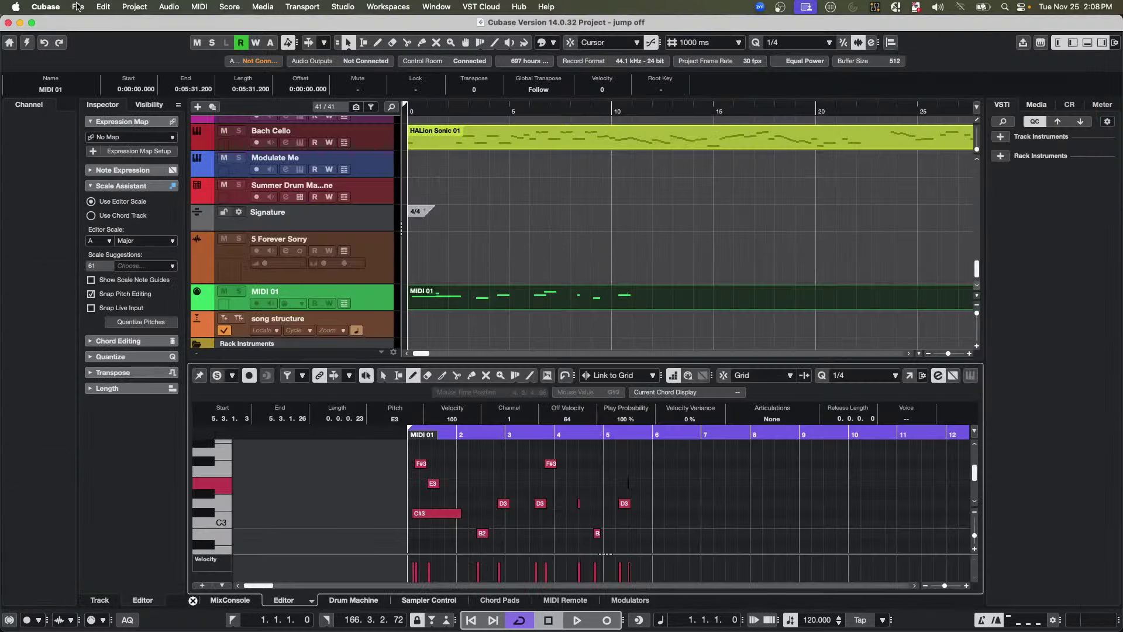
pyautogui.click(77, 5)
pyautogui.click(83, 29)
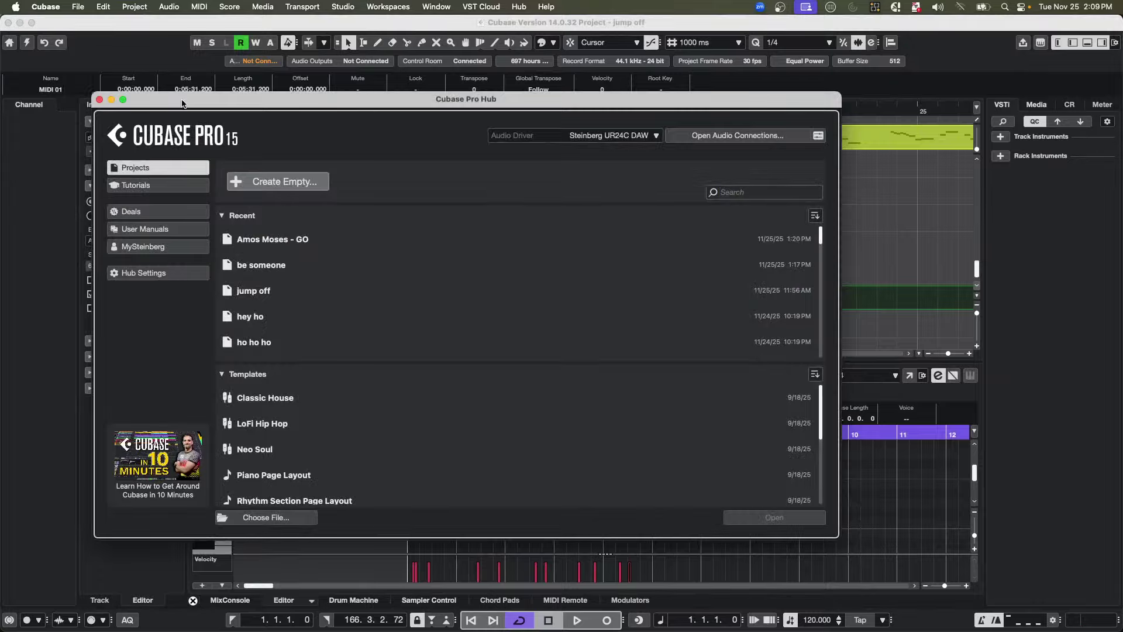
pyautogui.click(295, 182)
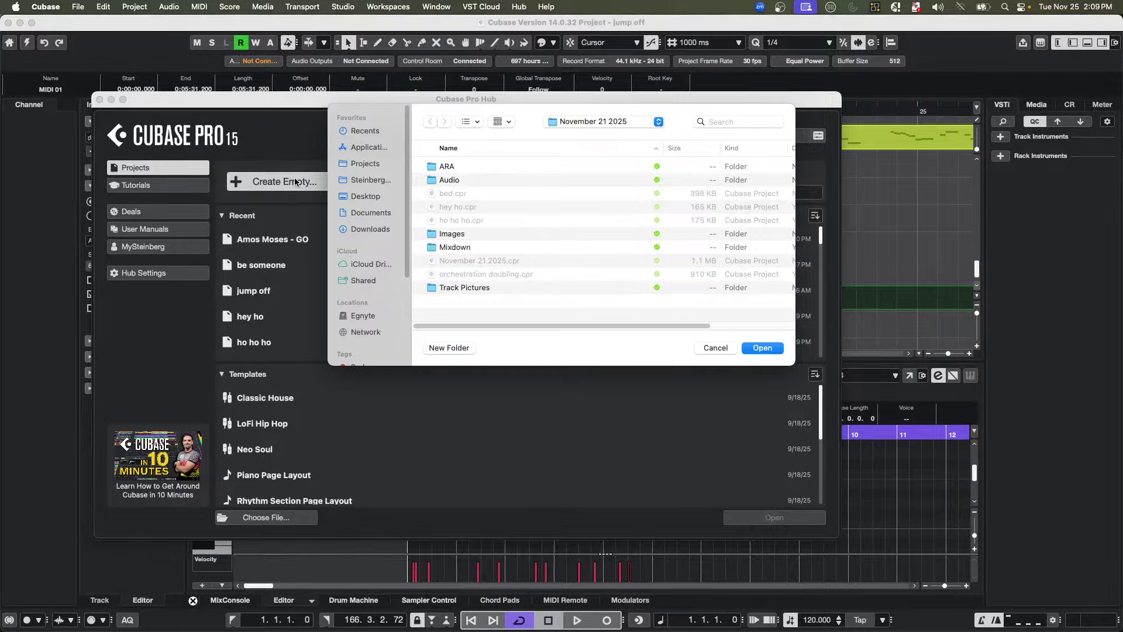
pyautogui.press('Return')
# - Import all four tracks from the Tommy Mil.xml track archive
pyautogui.click(77, 6)
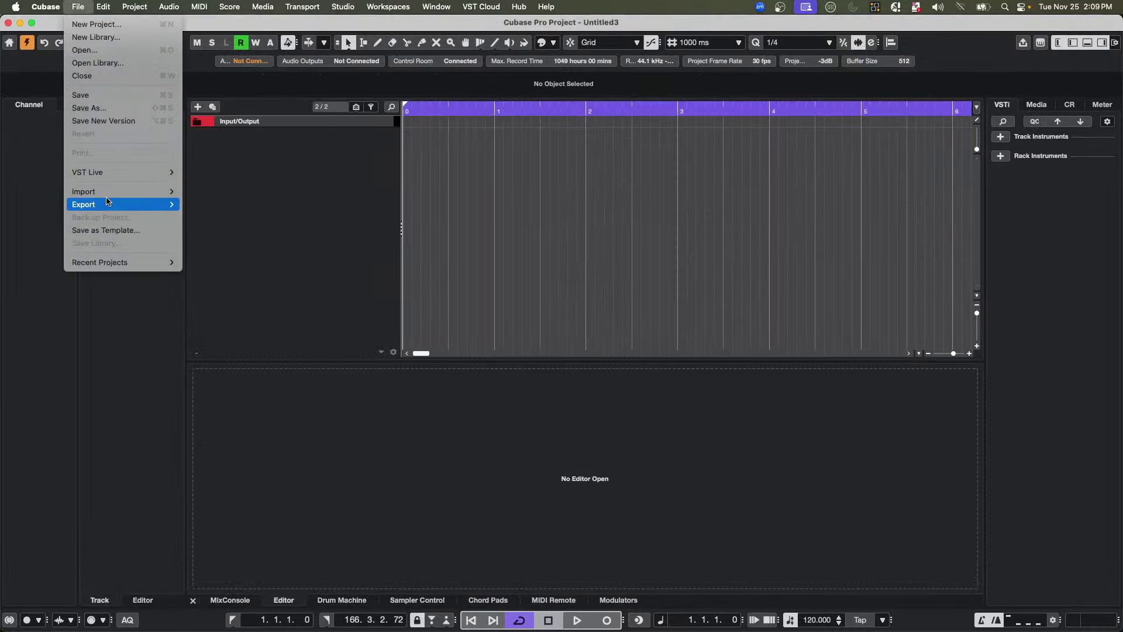
pyautogui.moveTo(106, 196)
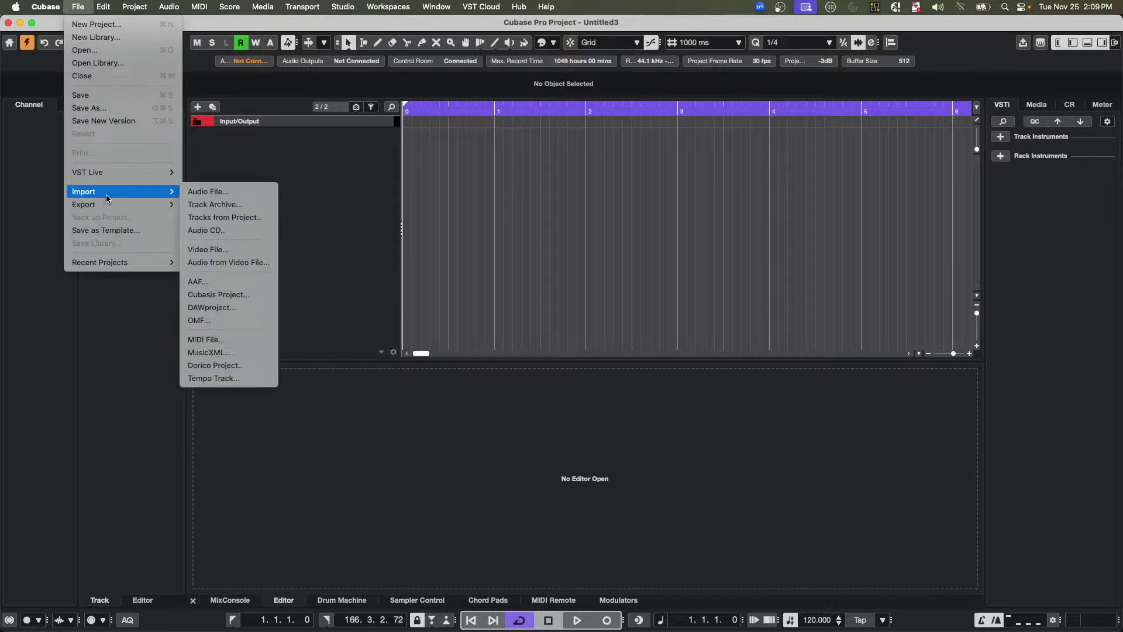
pyautogui.click(246, 204)
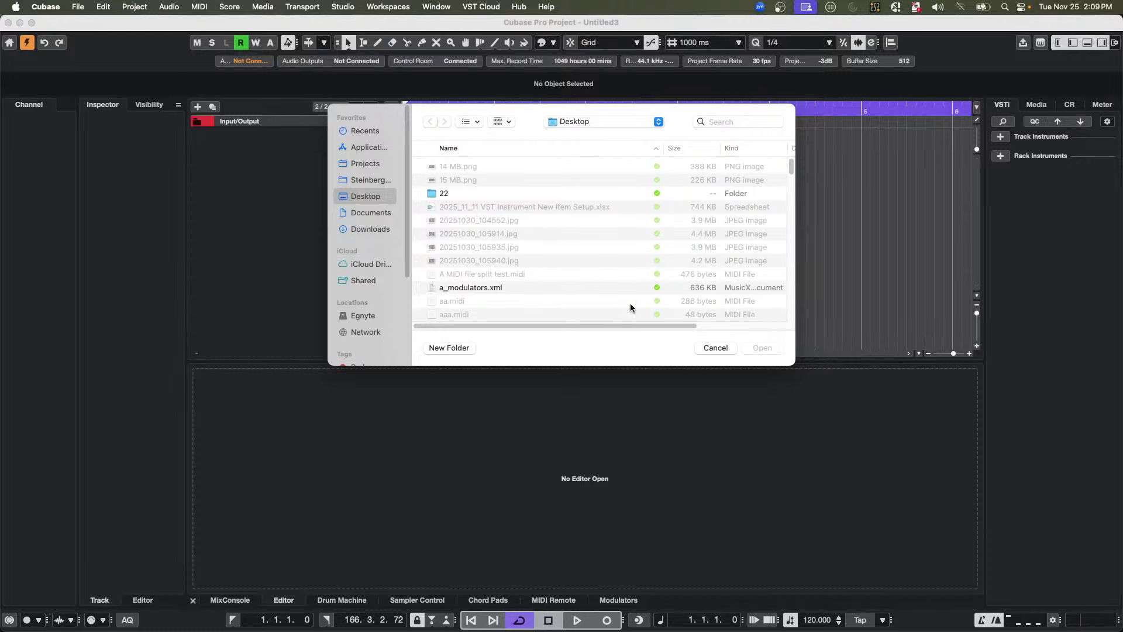
pyautogui.moveTo(655, 322); pyautogui.dragTo(713, 323)
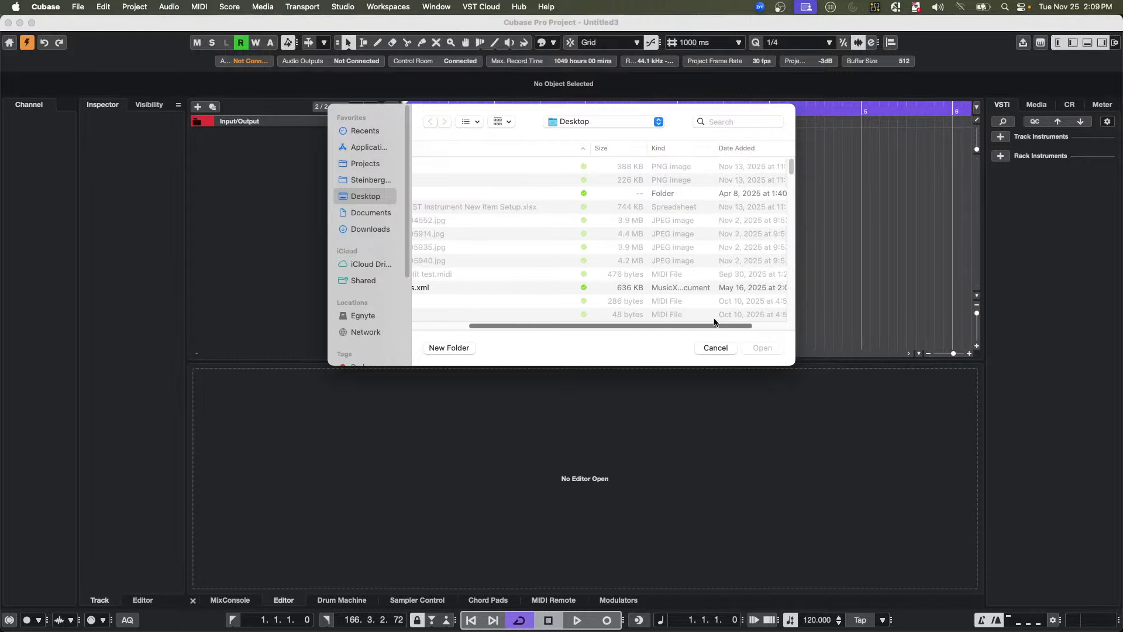
pyautogui.click(754, 148)
pyautogui.moveTo(510, 325); pyautogui.dragTo(411, 325)
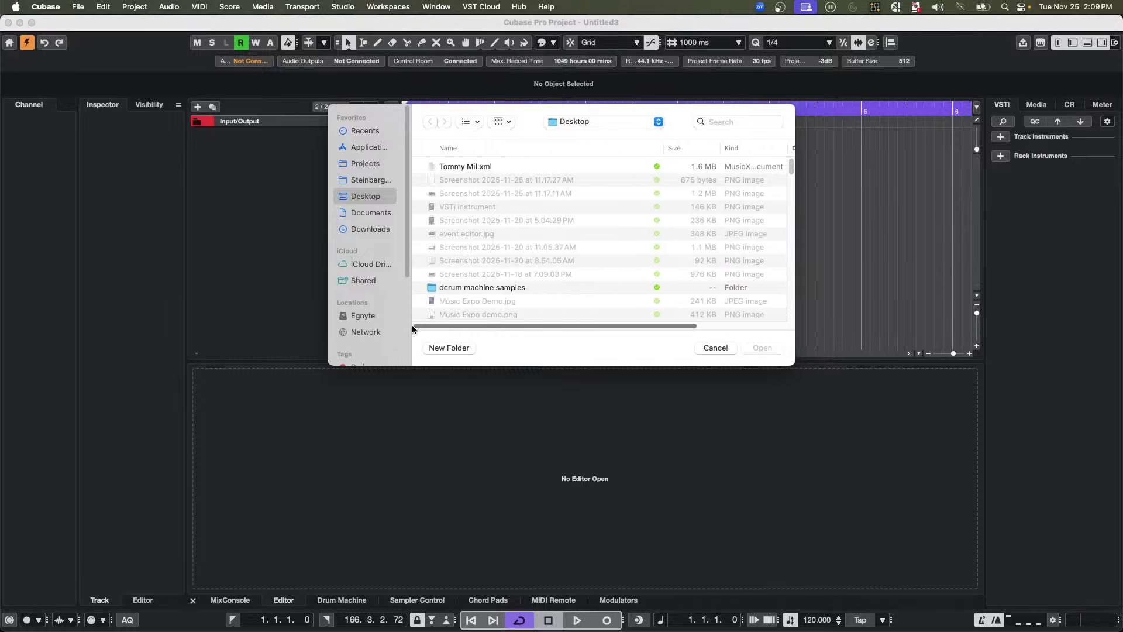
pyautogui.doubleClick(483, 166)
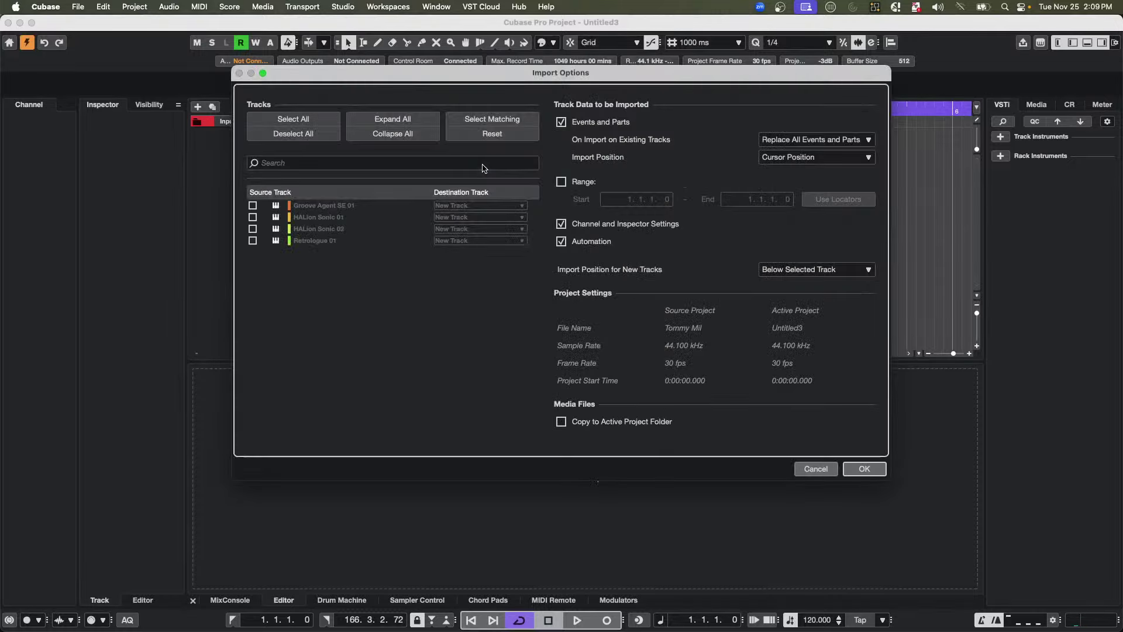
pyautogui.click(290, 120)
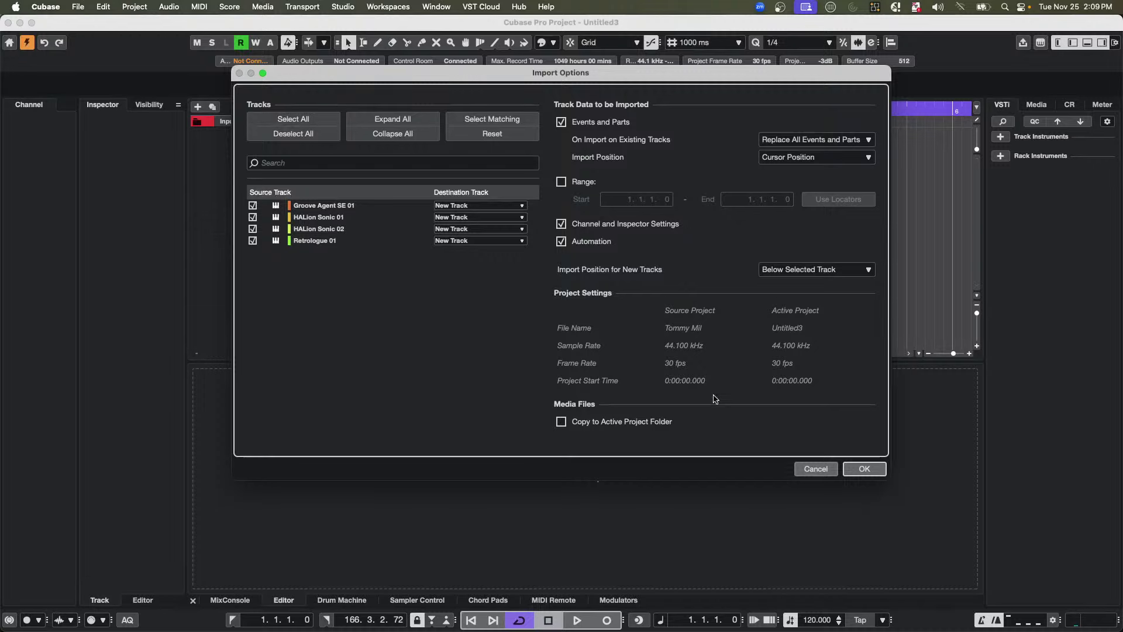
pyautogui.click(865, 468)
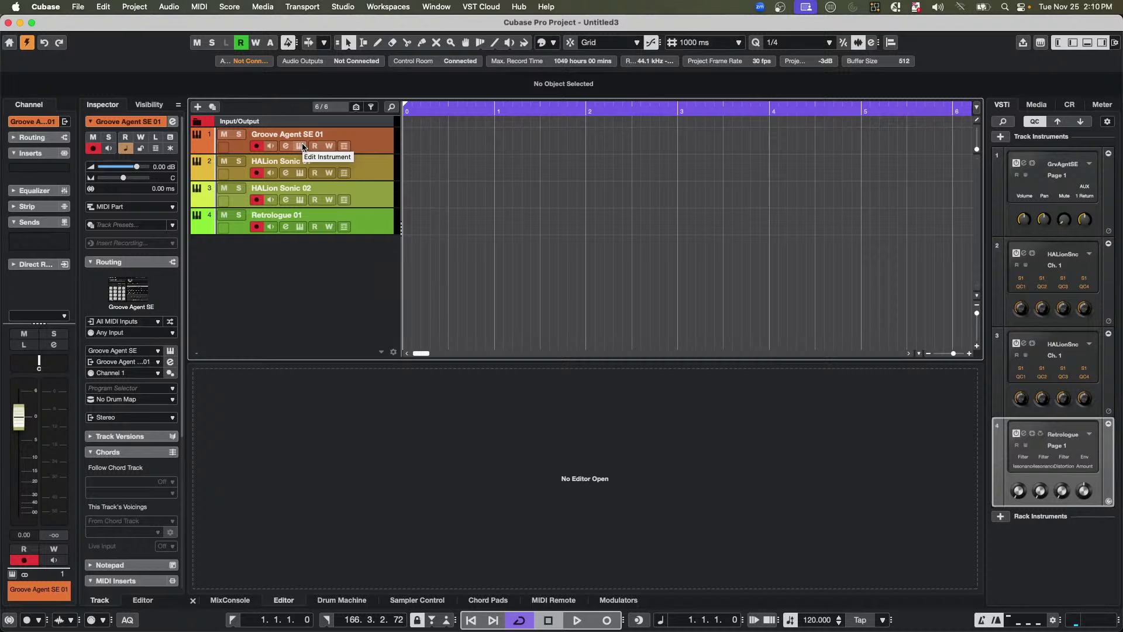
# - Heighten all four tracks to show volume and pan sliders, briefly viewing Retrologue 01's channel settings
pyautogui.click(300, 146)
pyautogui.moveTo(232, 233); pyautogui.dragTo(231, 246)
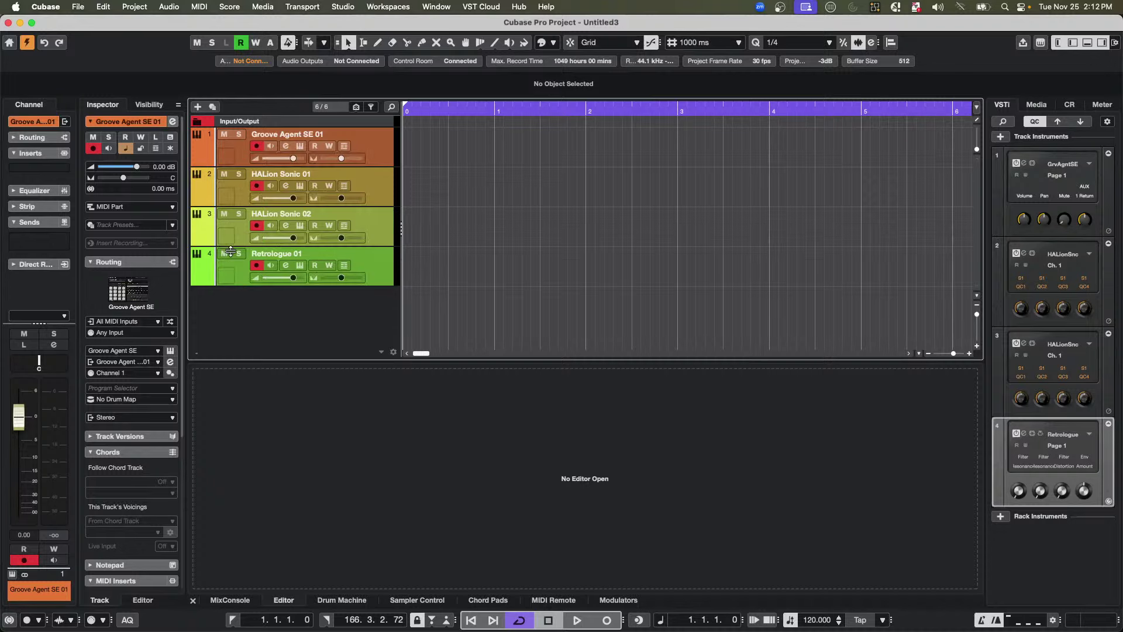
pyautogui.click(286, 265)
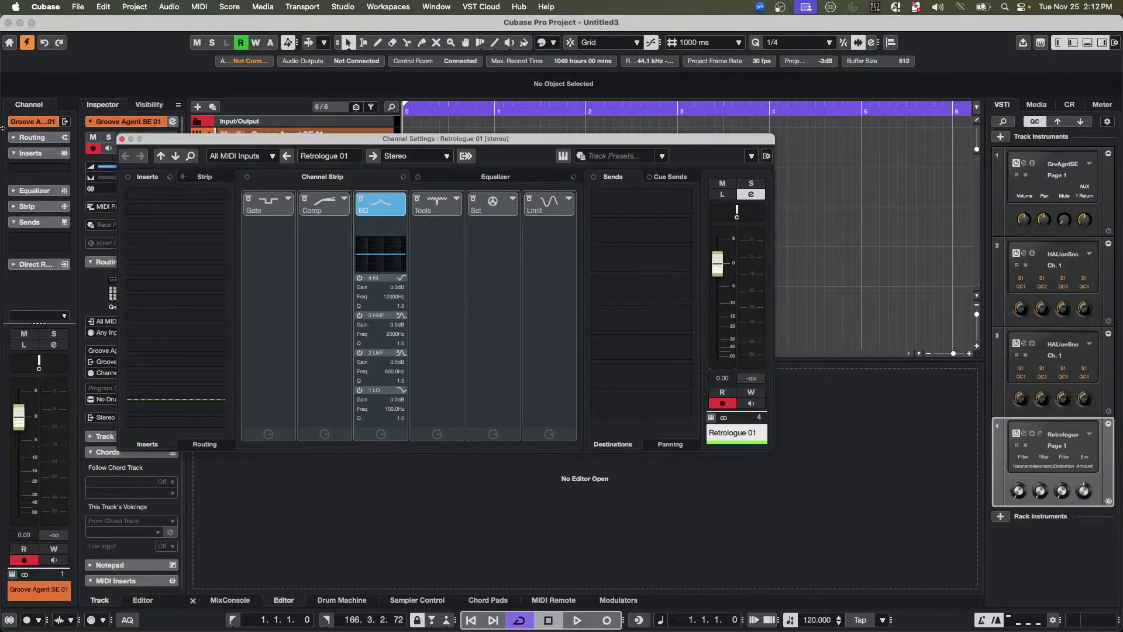
pyautogui.click(122, 139)
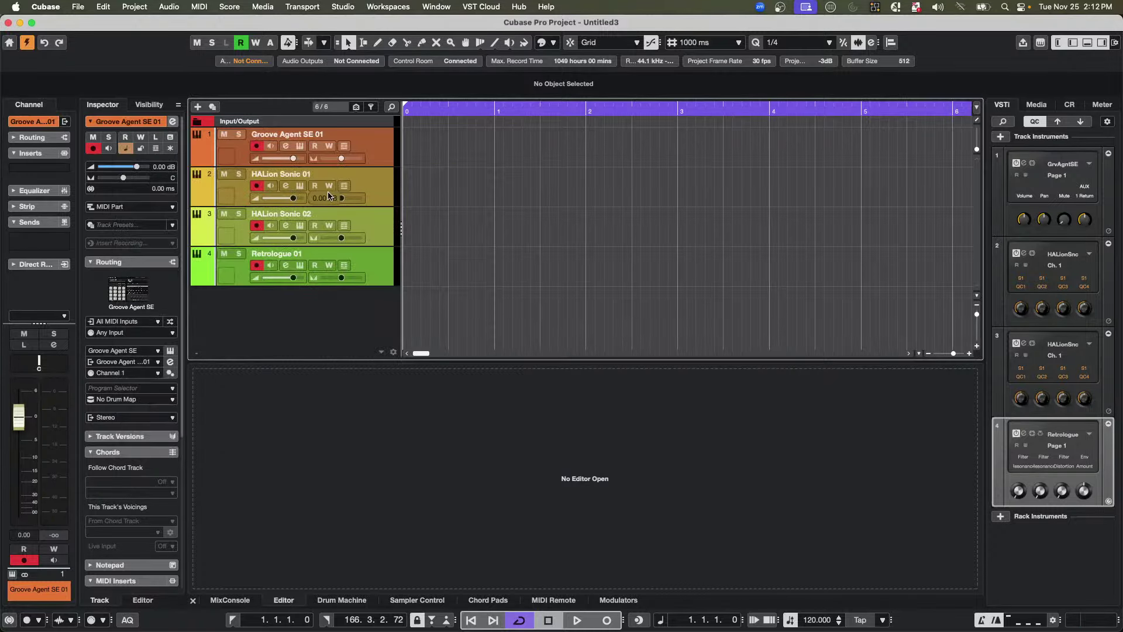
# - In Retrologue 01's Track Controls Settings, move Record Enable and Monitor to the end of the row
pyautogui.rightClick(359, 261)
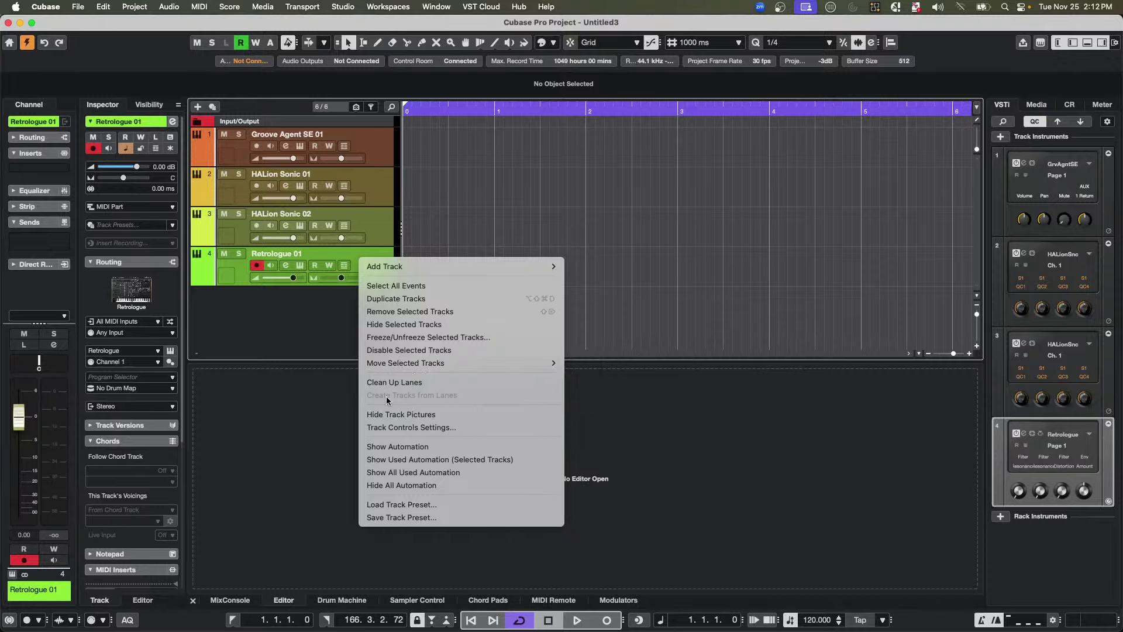
pyautogui.click(412, 427)
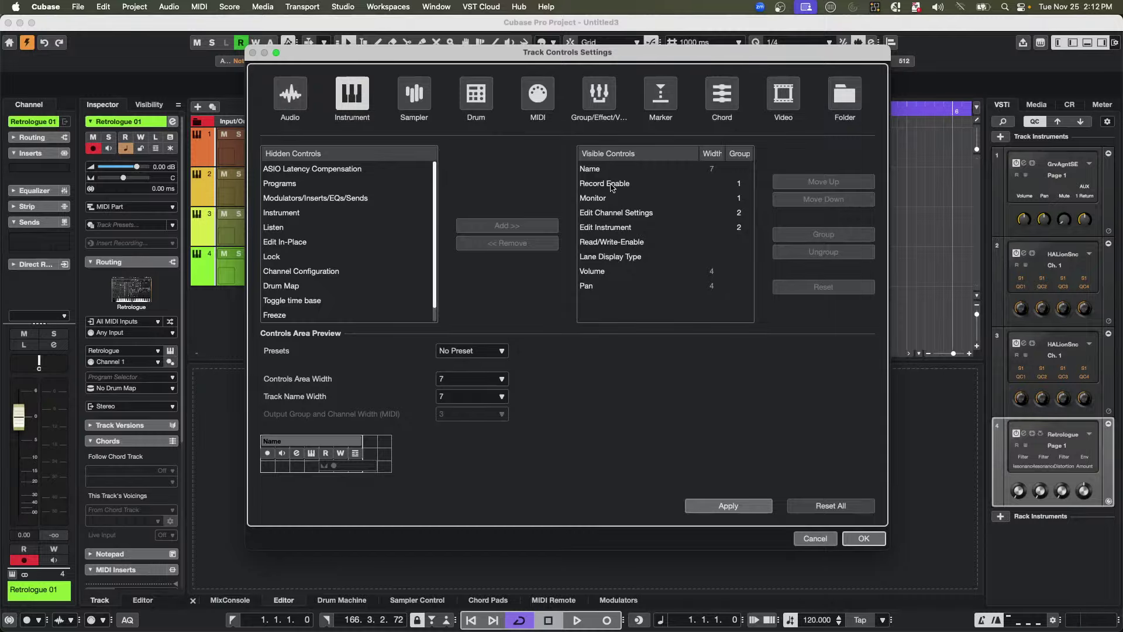
pyautogui.click(621, 184)
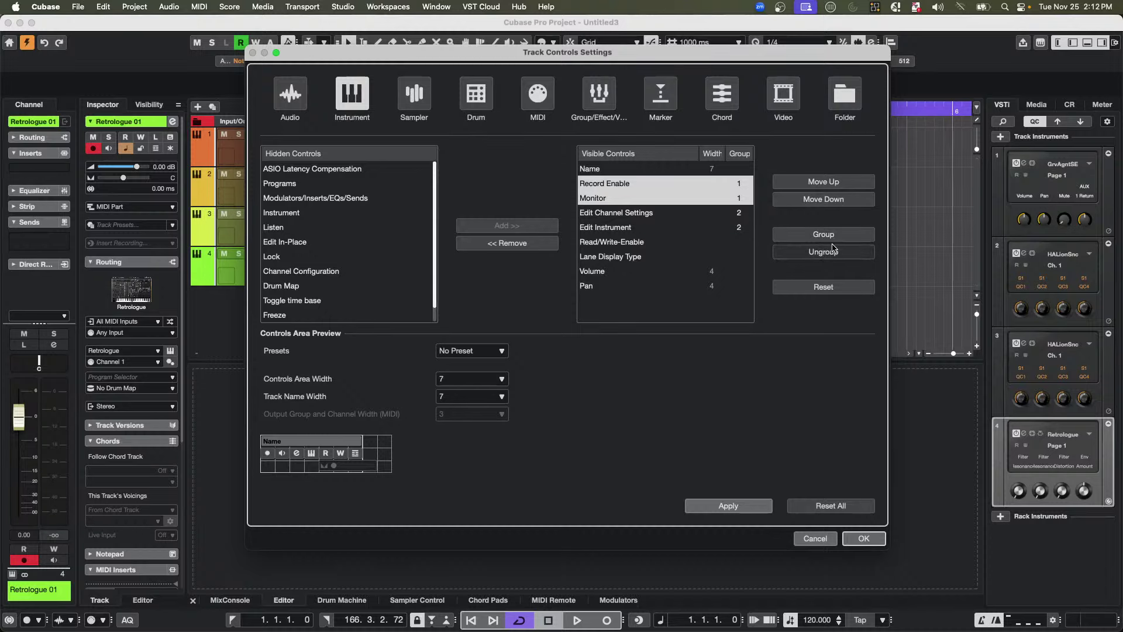
pyautogui.click(504, 242)
pyautogui.moveTo(379, 54); pyautogui.dragTo(606, 96)
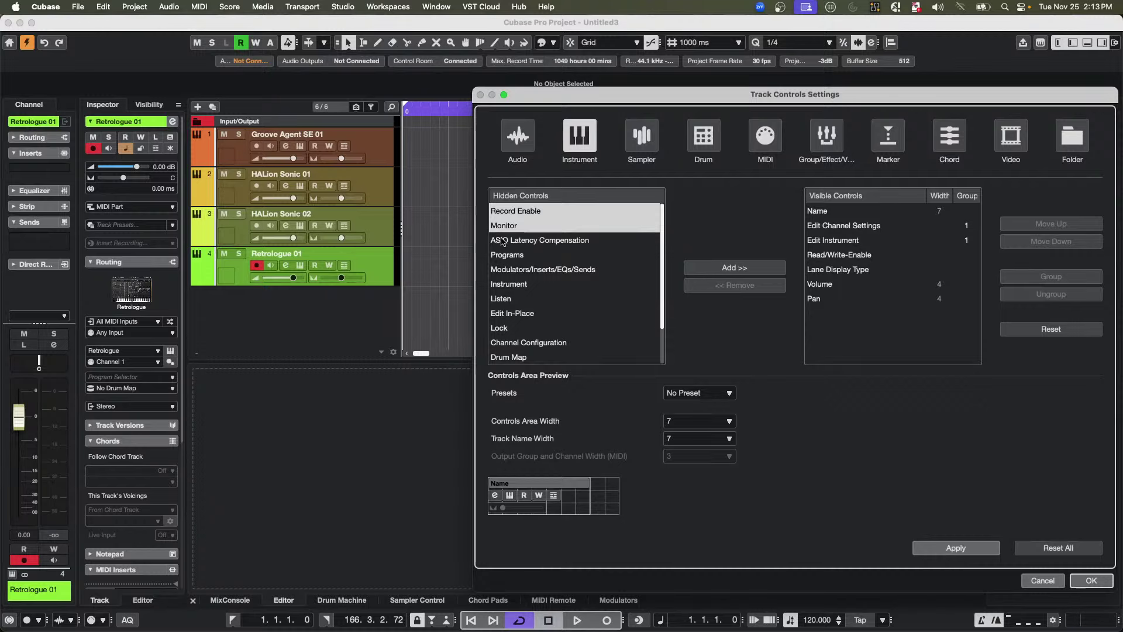
pyautogui.click(687, 266)
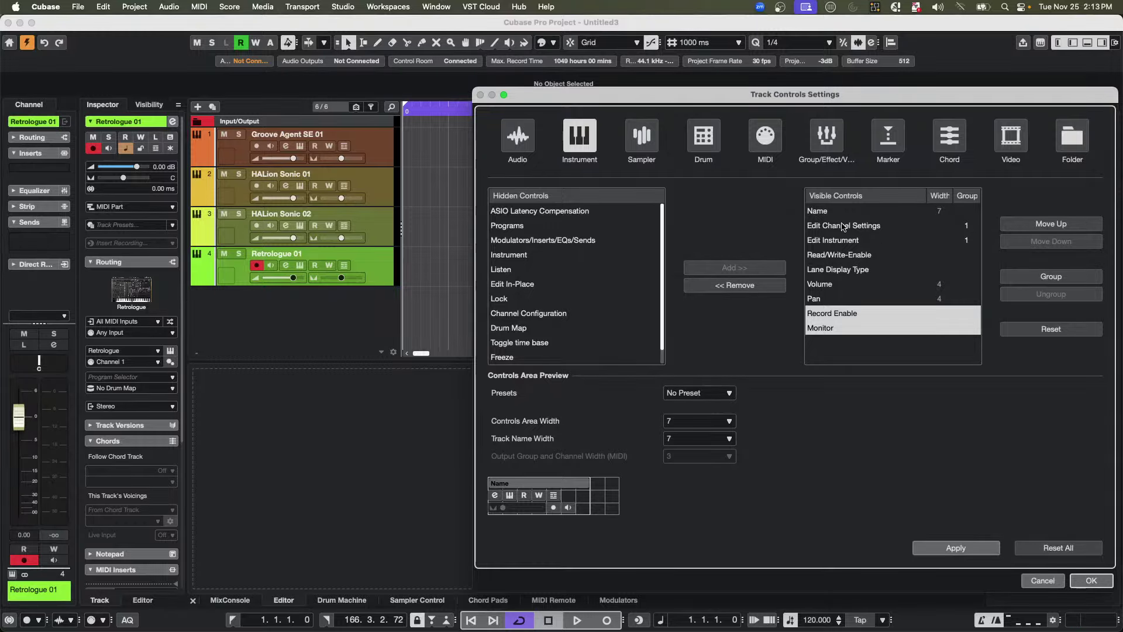
# - Move Read/Write-Enable to the end of the control row, then apply and confirm the layout
pyautogui.click(855, 256)
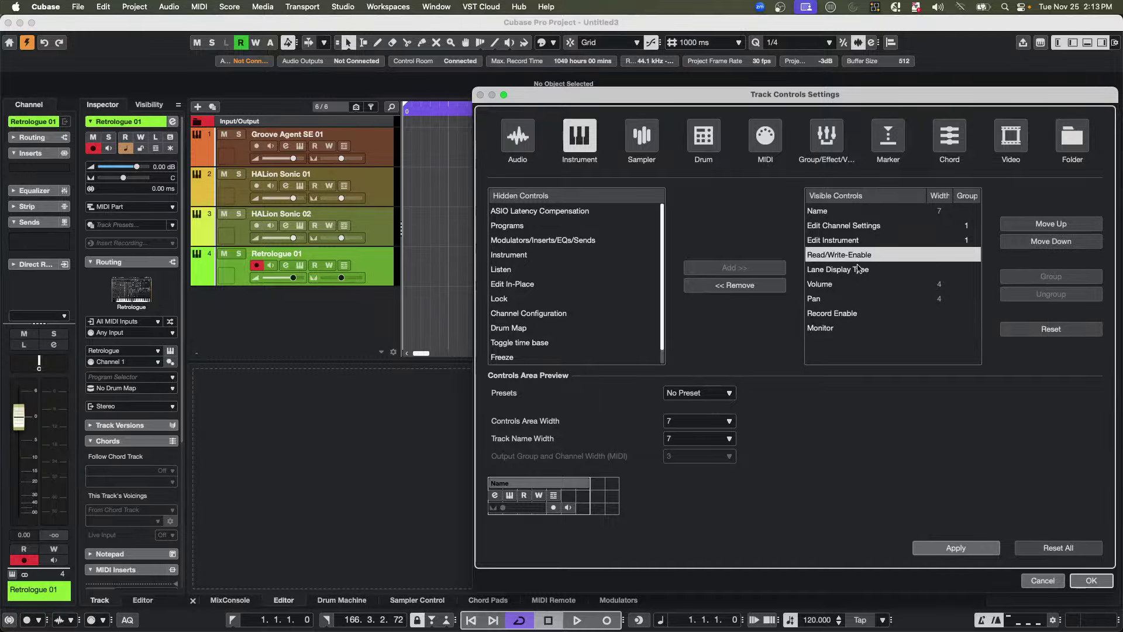
pyautogui.click(761, 290)
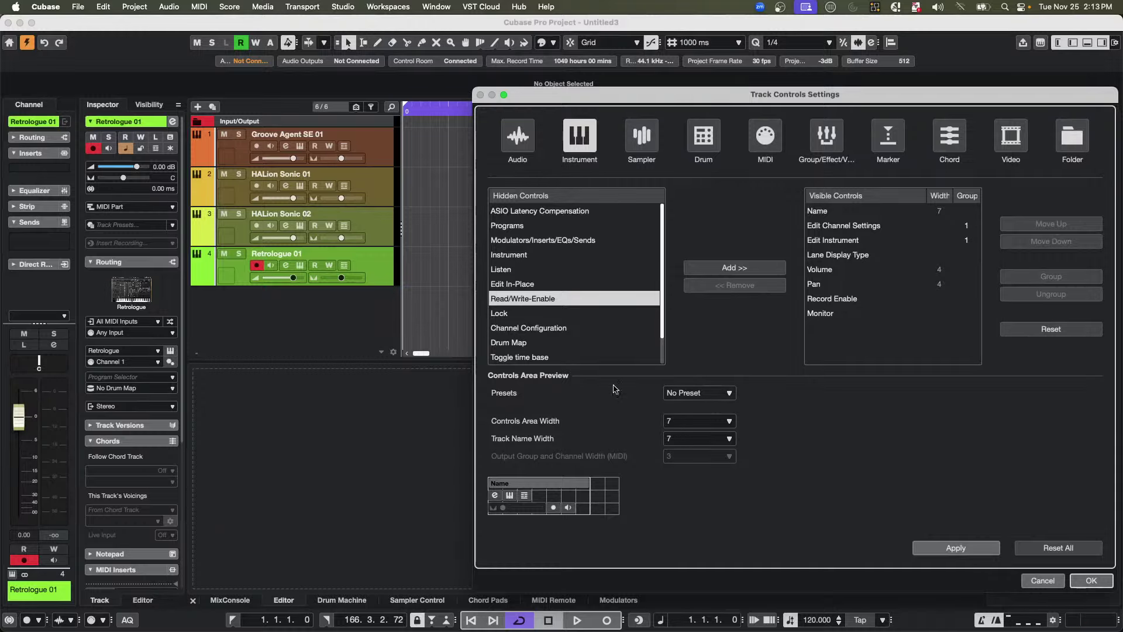
pyautogui.click(956, 547)
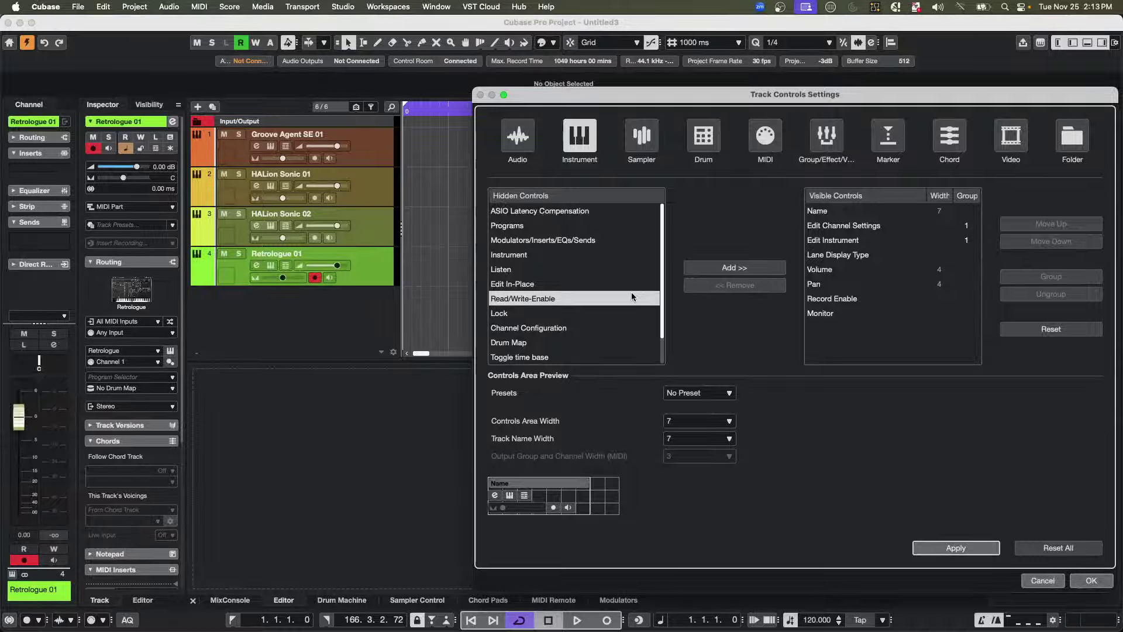
pyautogui.click(738, 269)
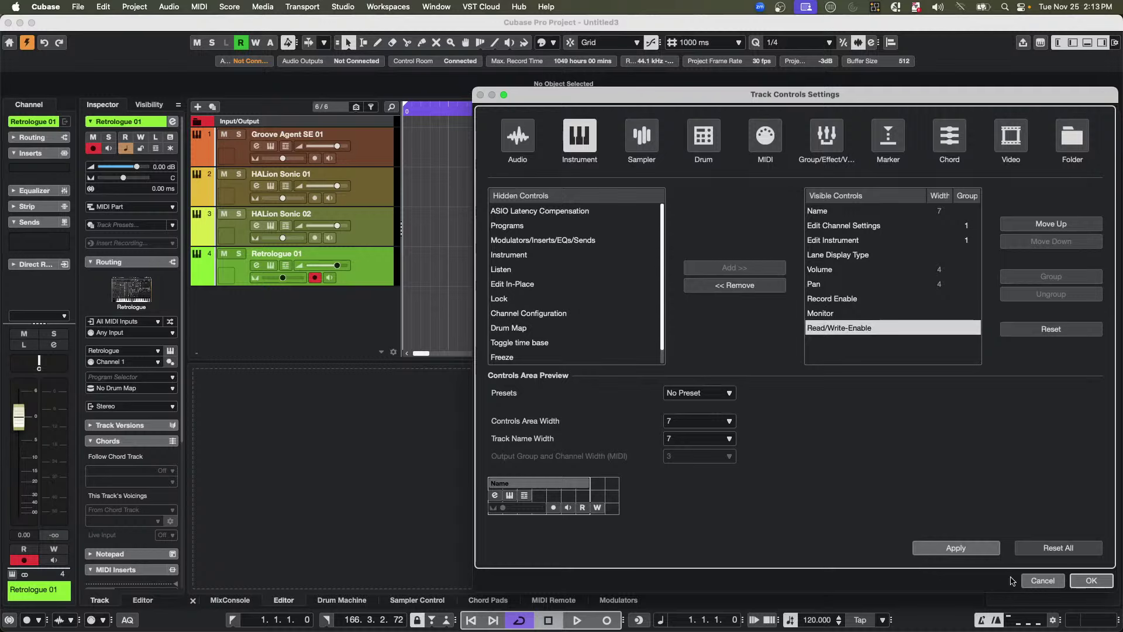
pyautogui.click(948, 548)
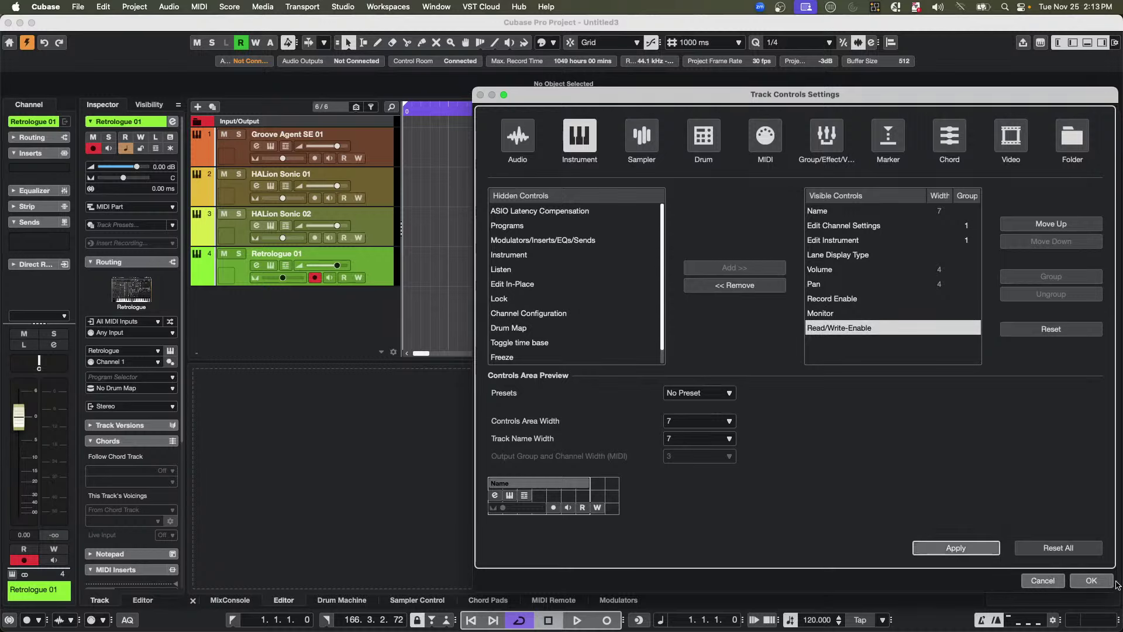
pyautogui.click(1092, 580)
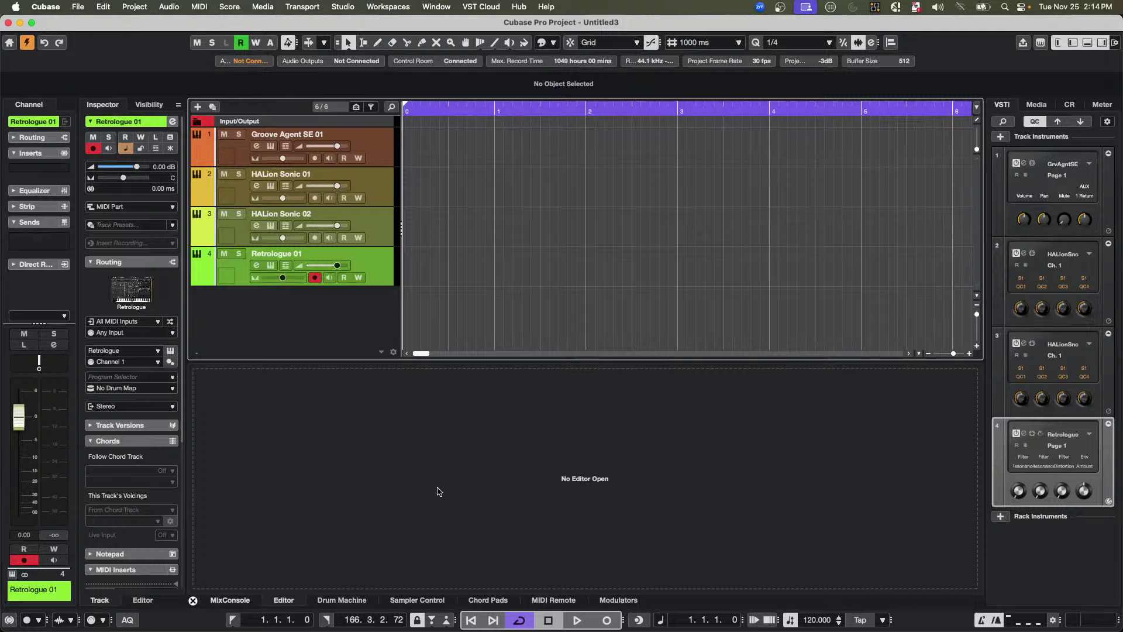
pyautogui.click(131, 622)
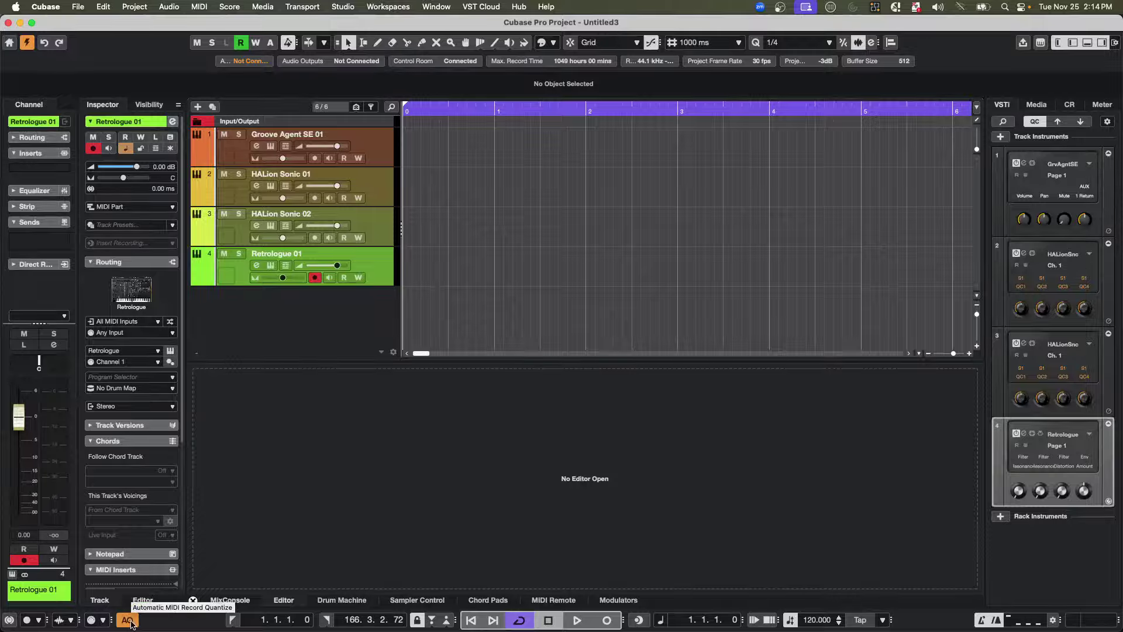
pyautogui.click(131, 622)
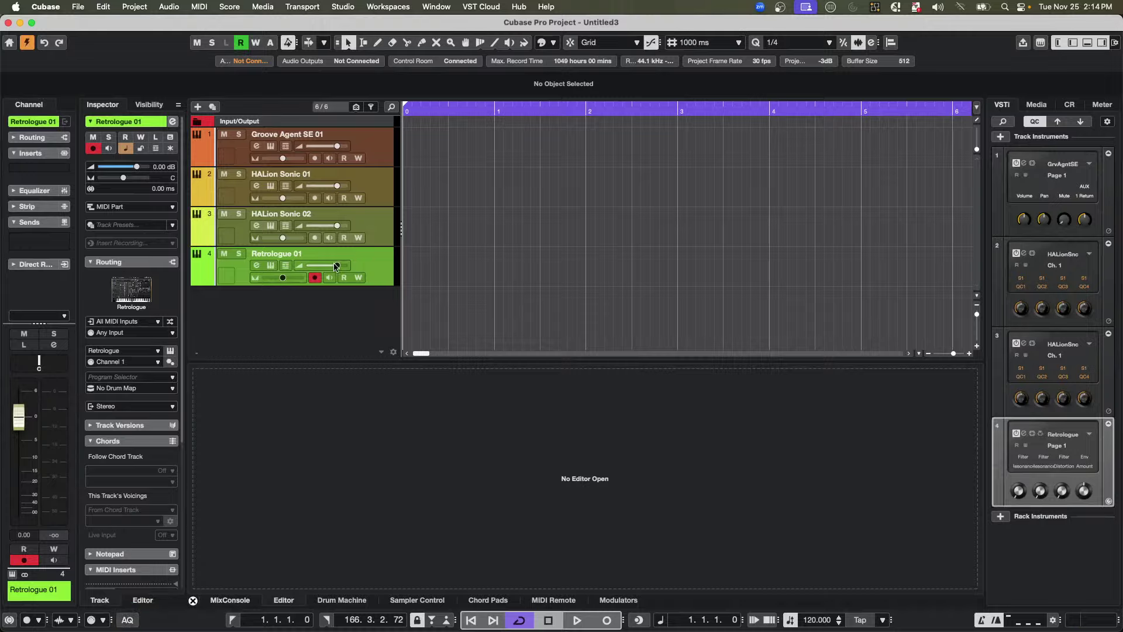
# - Load the BeatAgentPrimeCuts De La Tribe kit into Groove Agent SE 01
pyautogui.click(375, 147)
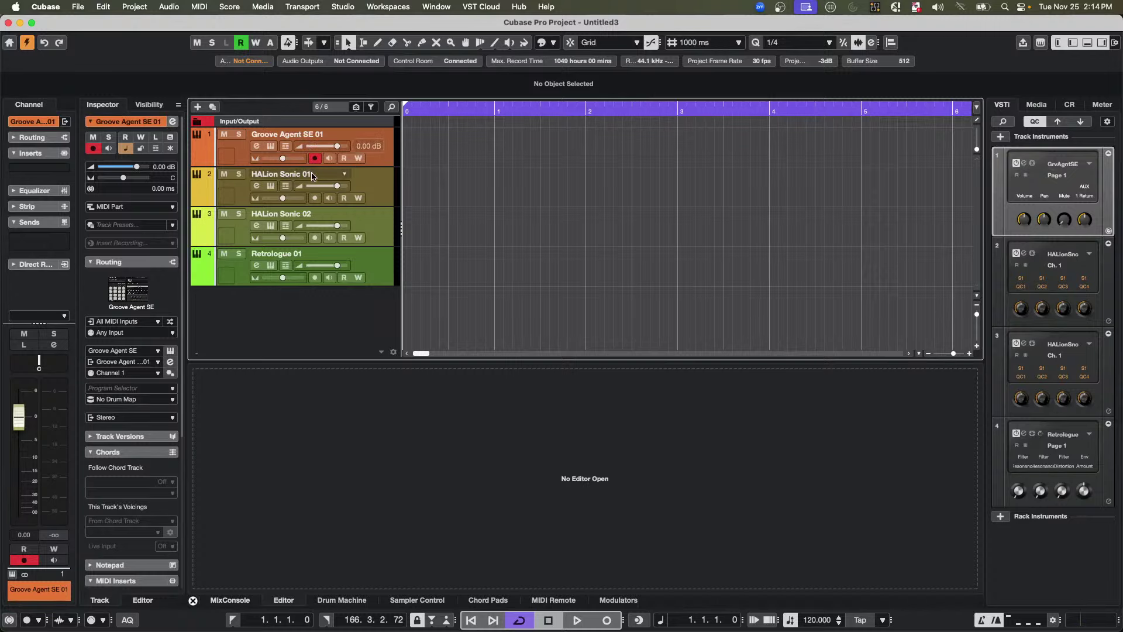
pyautogui.click(270, 146)
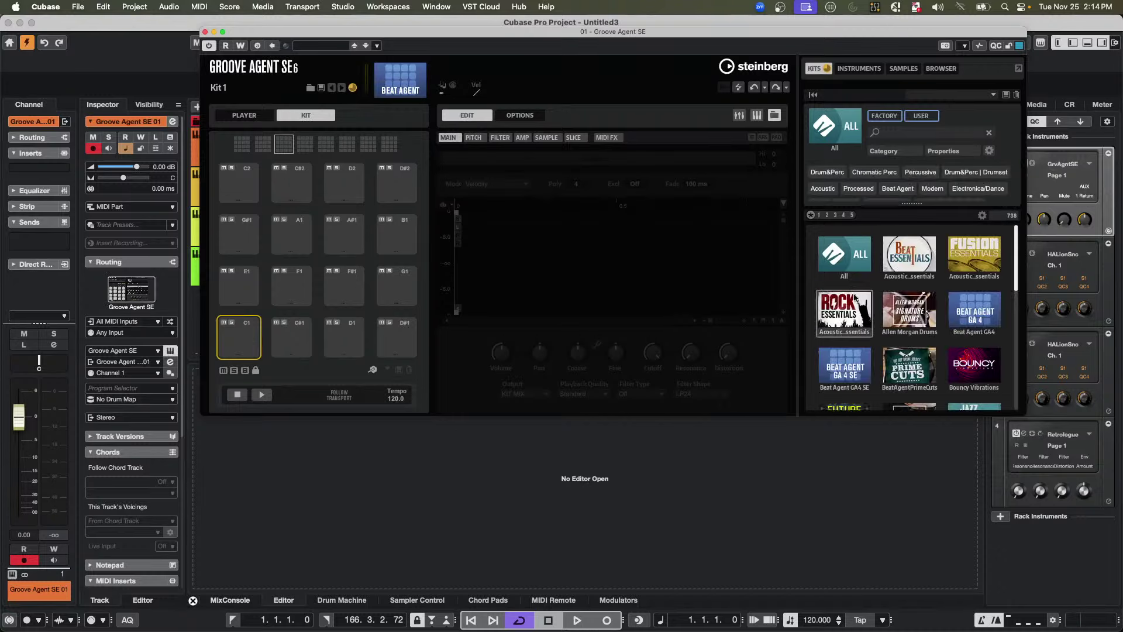
pyautogui.click(913, 352)
pyautogui.click(843, 282)
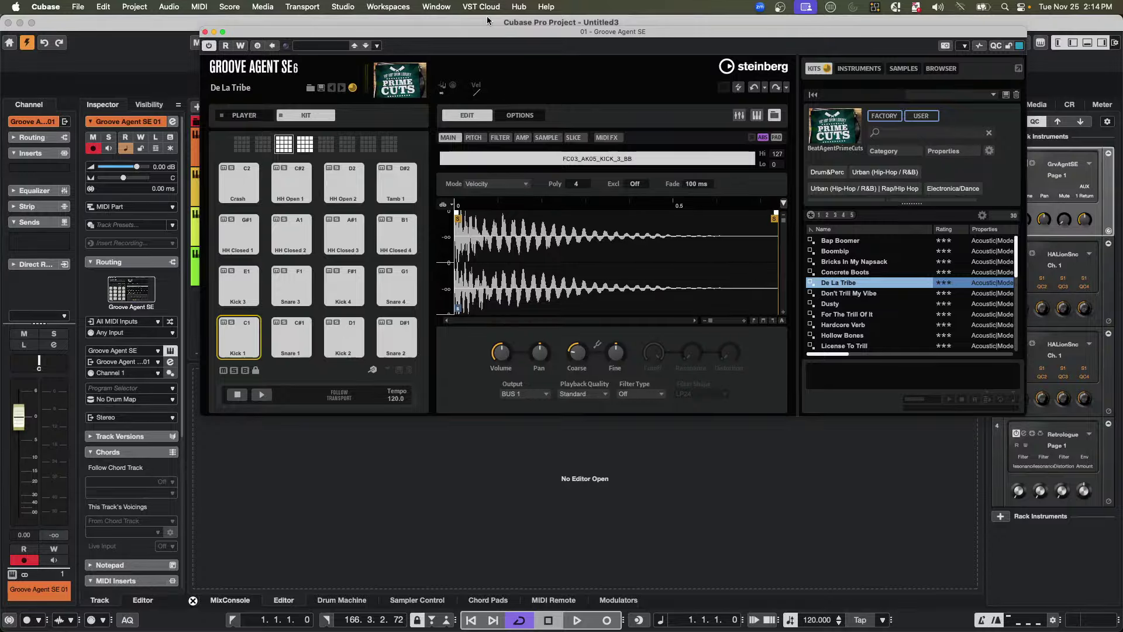
pyautogui.moveTo(420, 37); pyautogui.dragTo(812, 74)
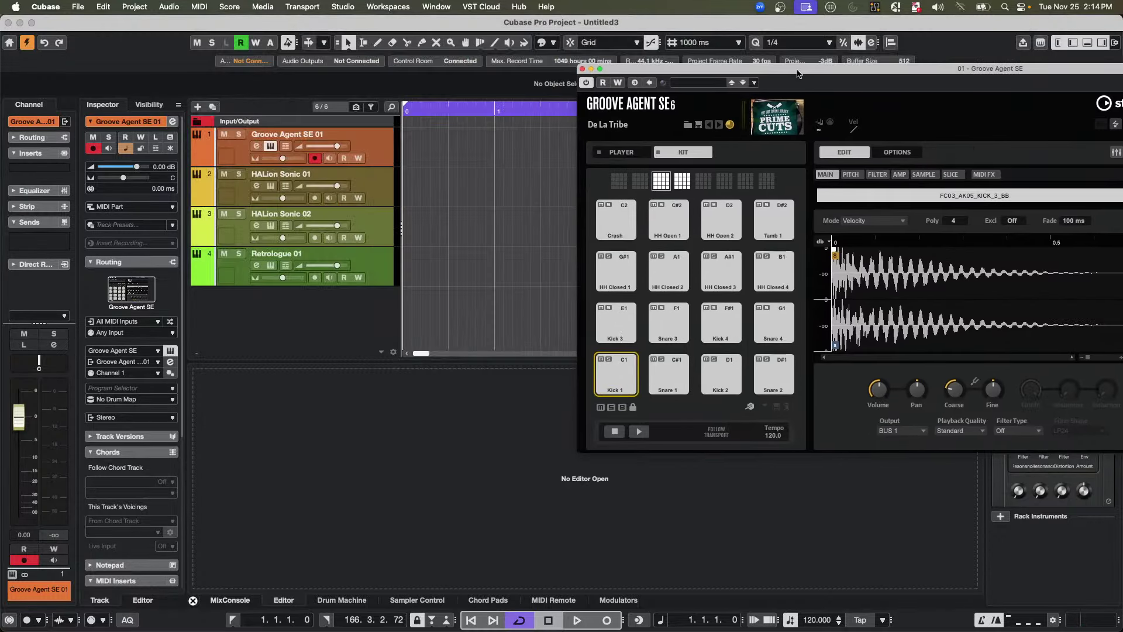
# - Return the playhead to the project start and raise the Control Room main level to -15 dB
pyautogui.click(420, 112)
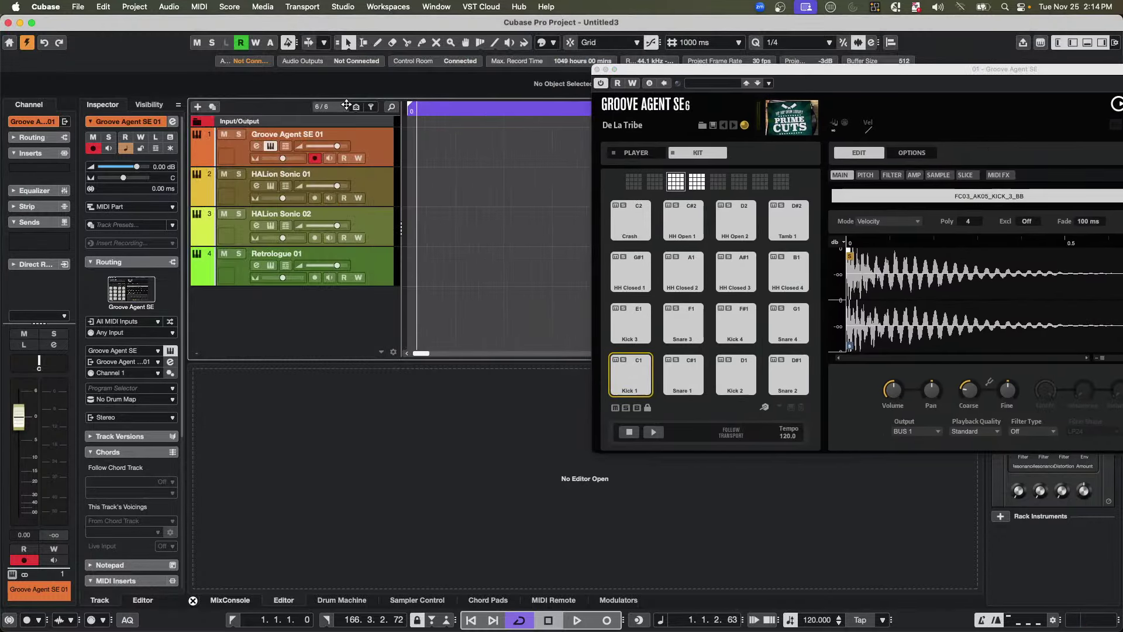
pyautogui.press('Home')
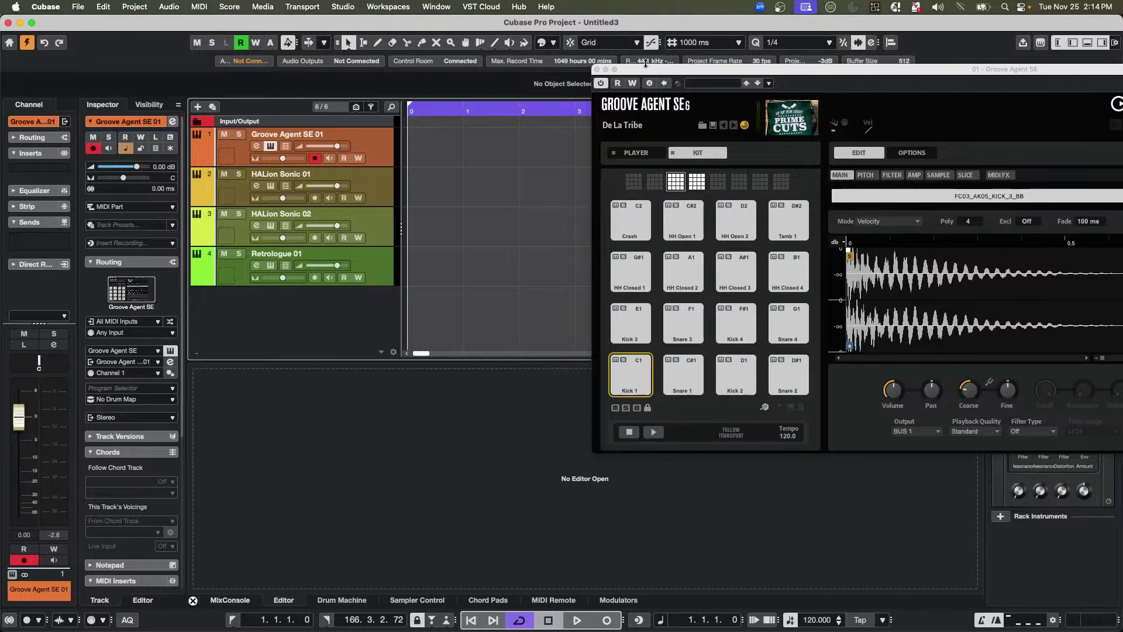
pyautogui.moveTo(646, 68); pyautogui.dragTo(132, 133)
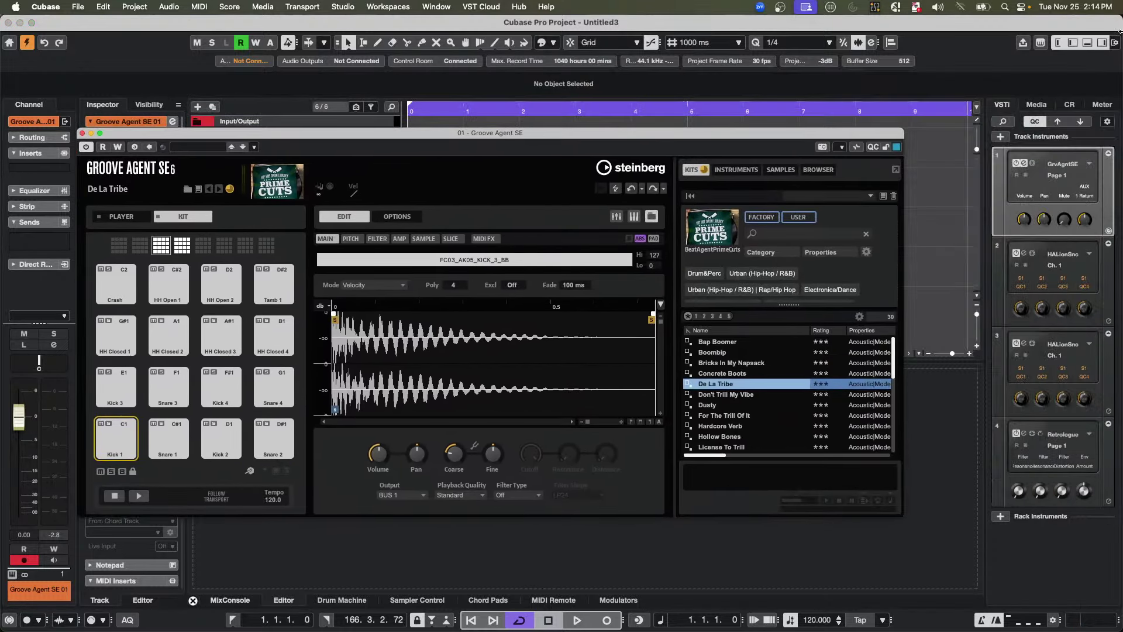
pyautogui.click(1069, 104)
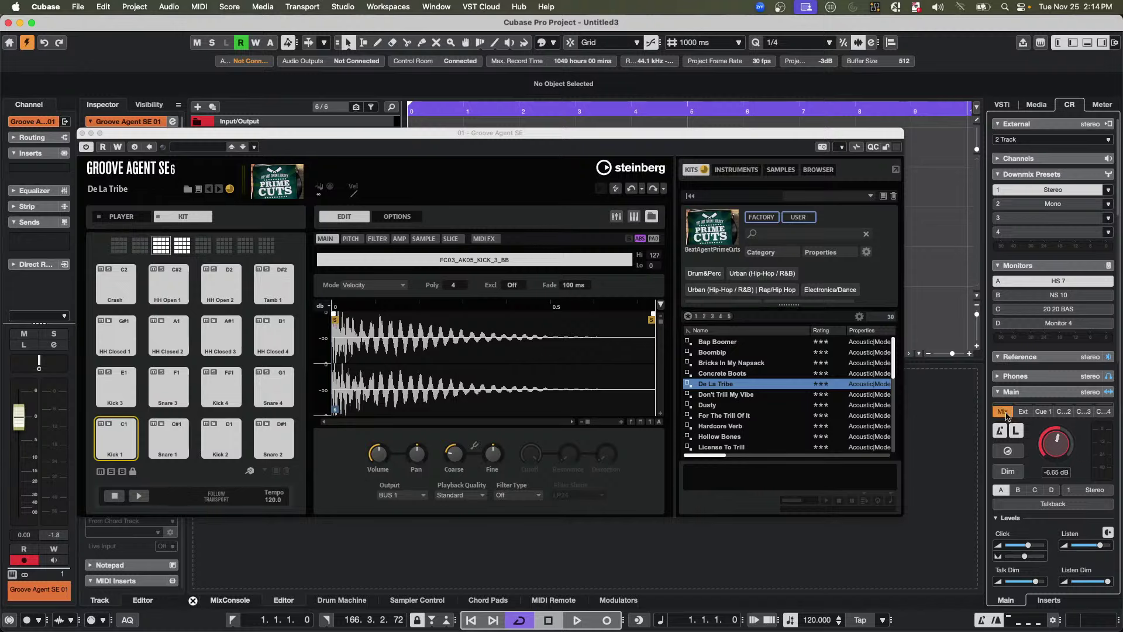
pyautogui.scroll(6, 1042, 446)
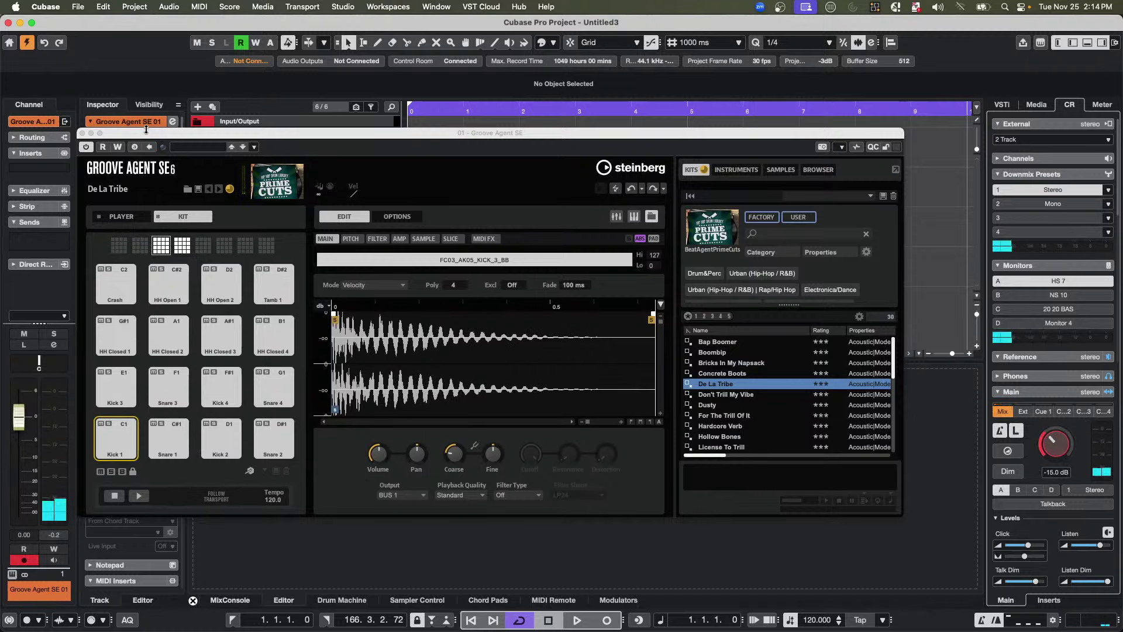
pyautogui.moveTo(146, 133); pyautogui.dragTo(474, 299)
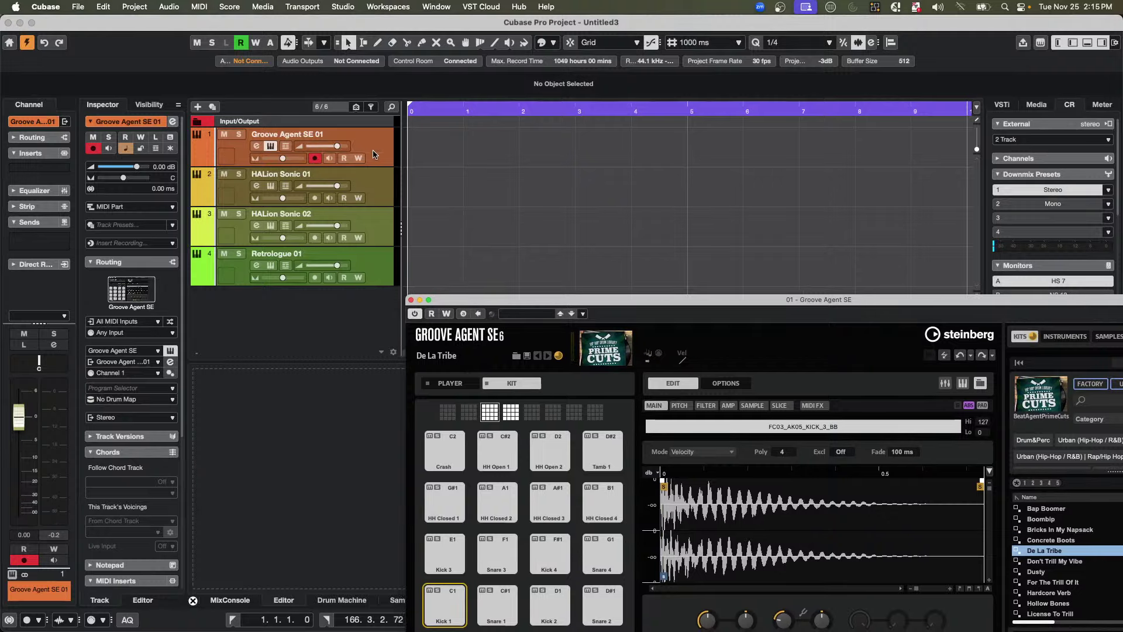
# - Switch the project ruler to Bars+Beats
pyautogui.click(373, 154)
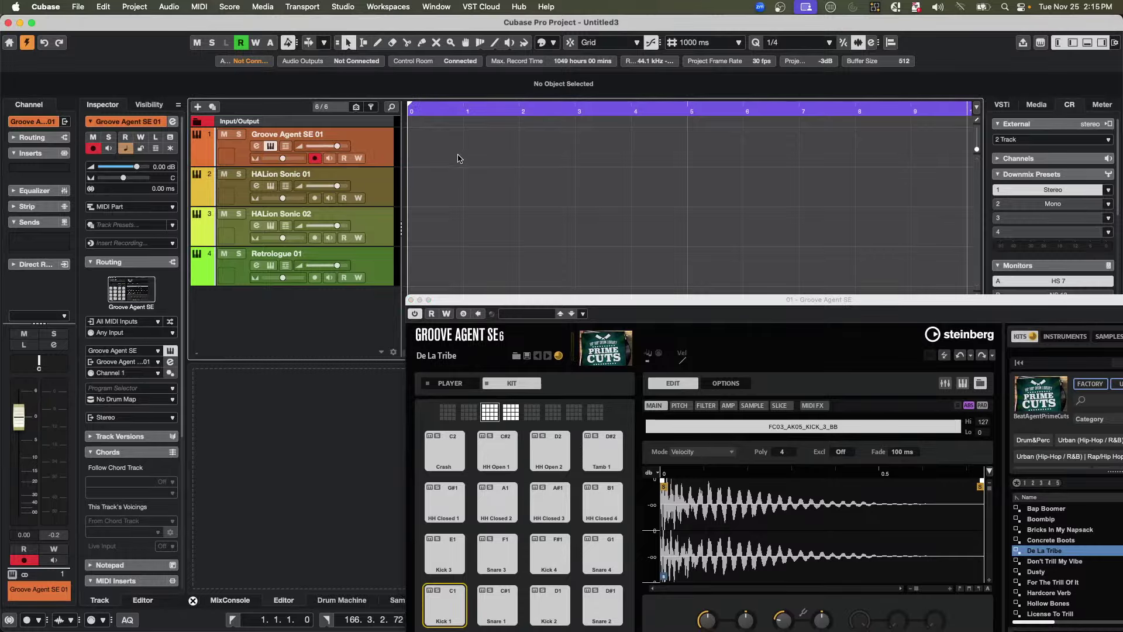
pyautogui.rightClick(479, 111)
pyautogui.click(487, 116)
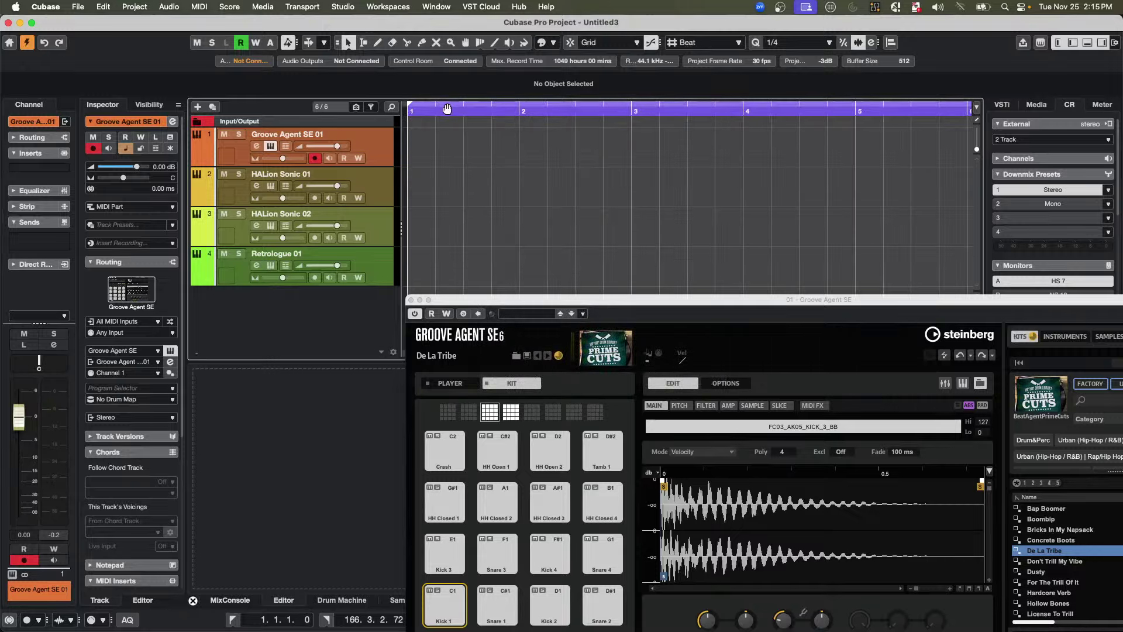
# - Zoom the timeline out to bars 1–31 and close the Groove Agent SE window
pyautogui.press('g')
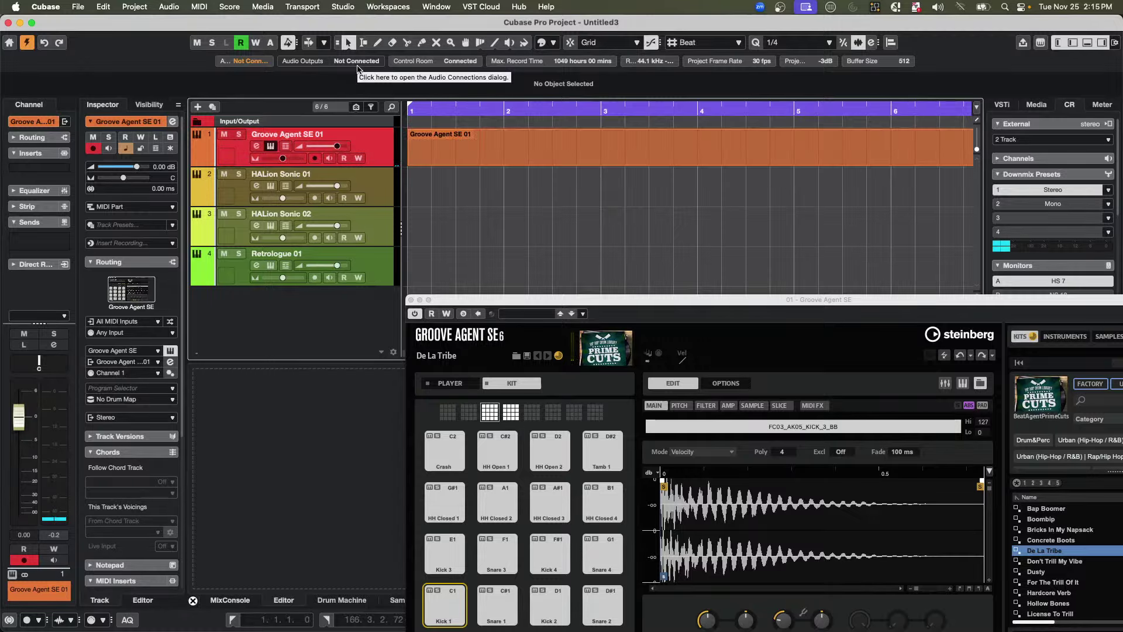
pyautogui.press('space')
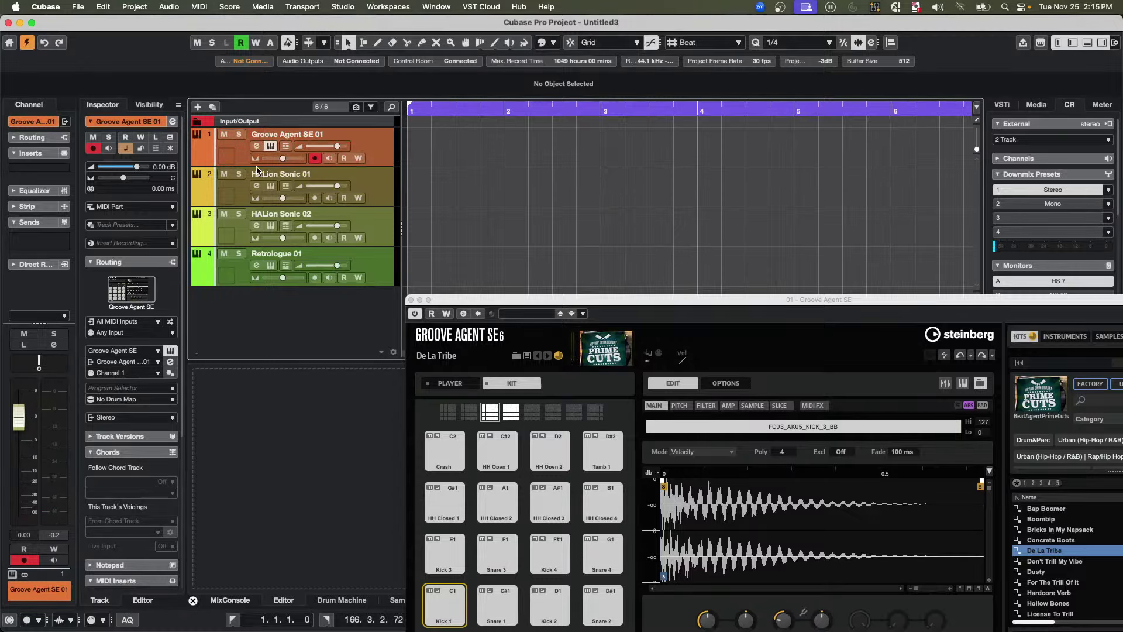
pyautogui.moveTo(409, 110); pyautogui.dragTo(403, 71)
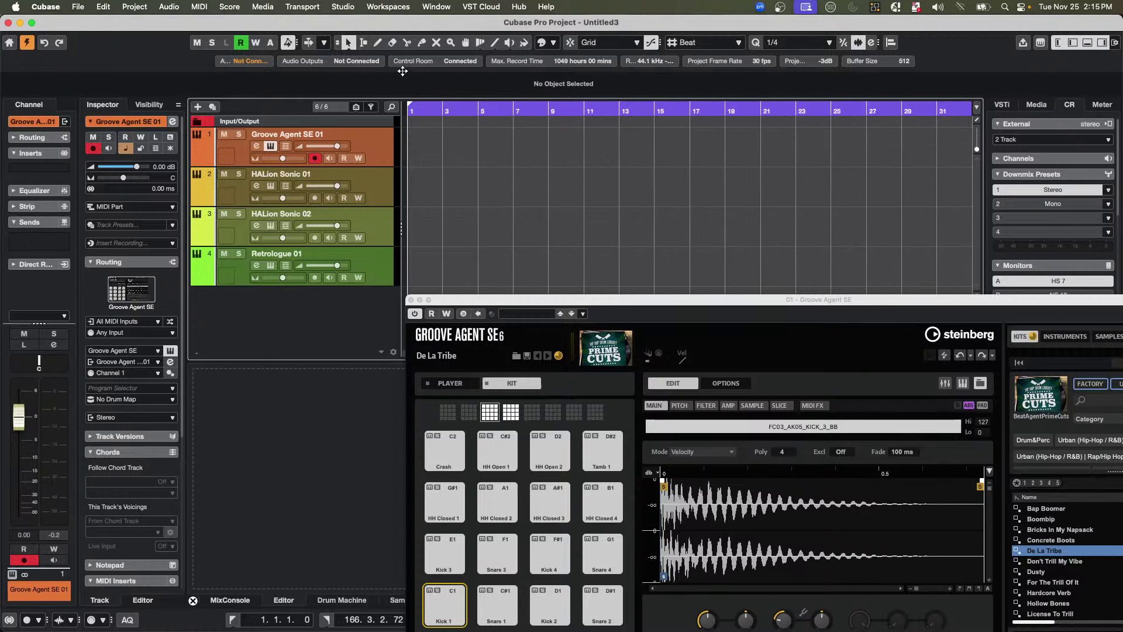
pyautogui.click(408, 295)
pyautogui.click(412, 299)
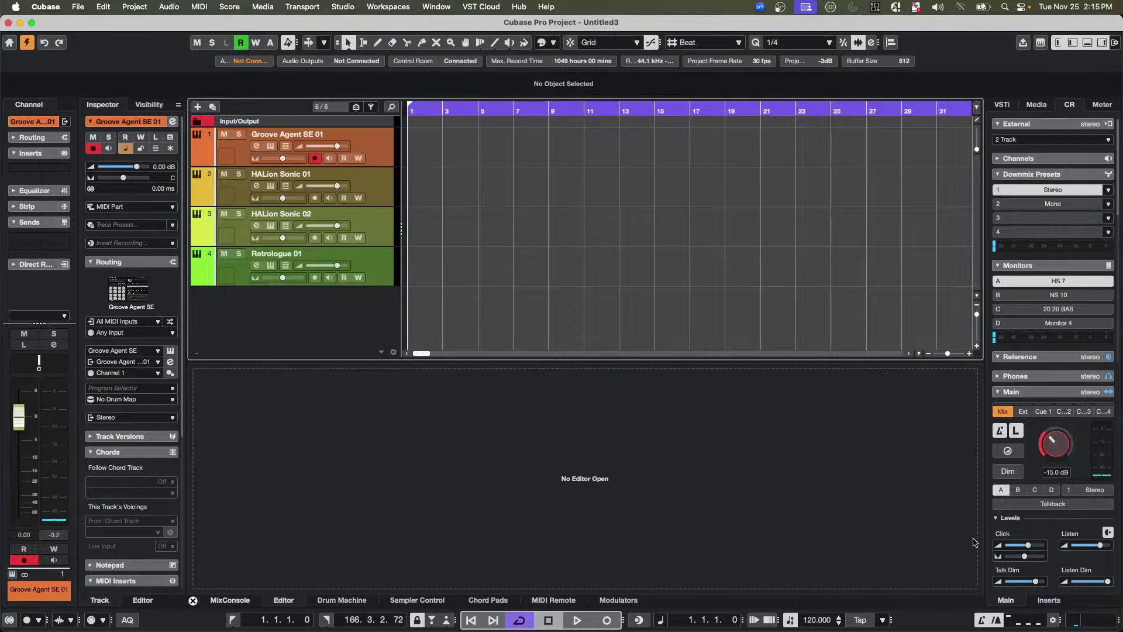
# - Raise the Click level to -1.4 dB and record eight bars of drums on Groove Agent SE 01
pyautogui.moveTo(1031, 550); pyautogui.dragTo(1035, 549)
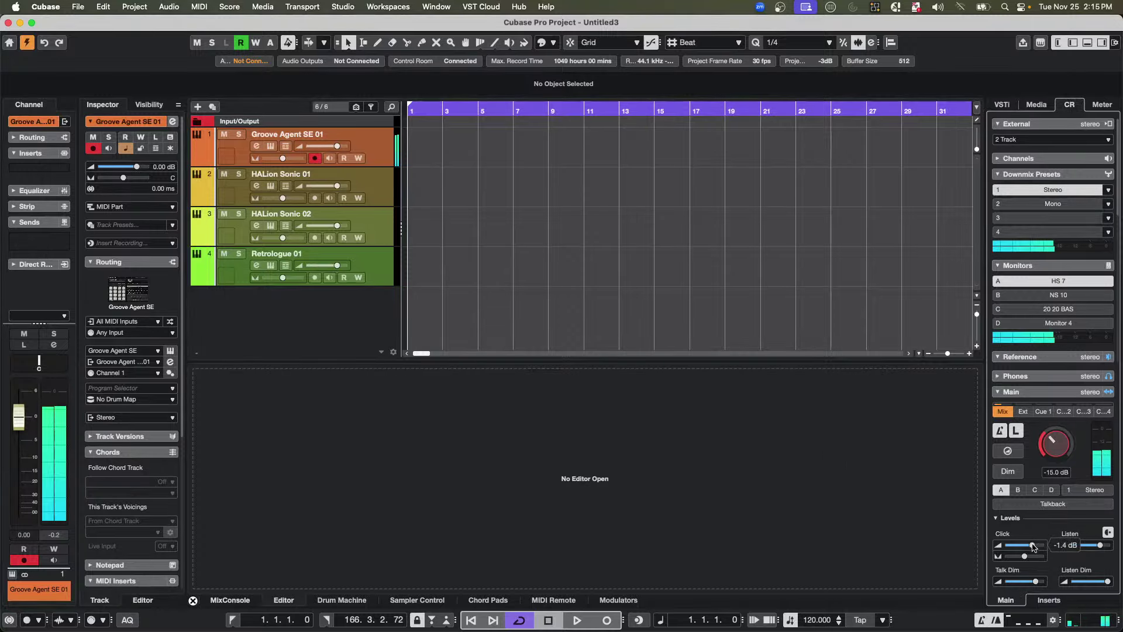
pyautogui.press('space')
pyautogui.press('KP_Multiply')
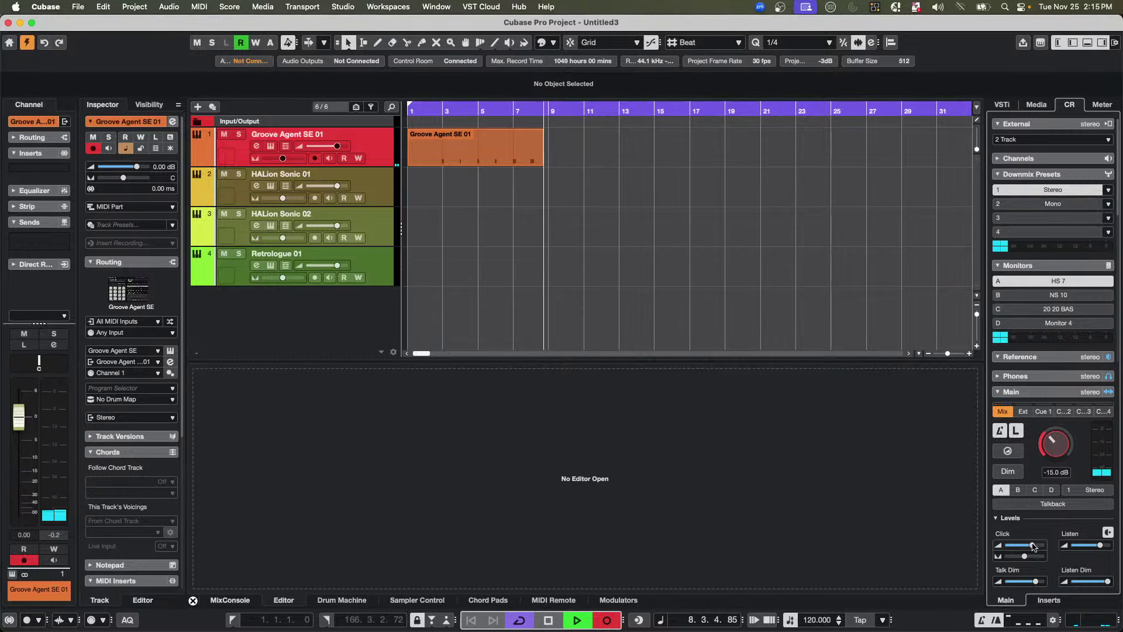
pyautogui.press('space')
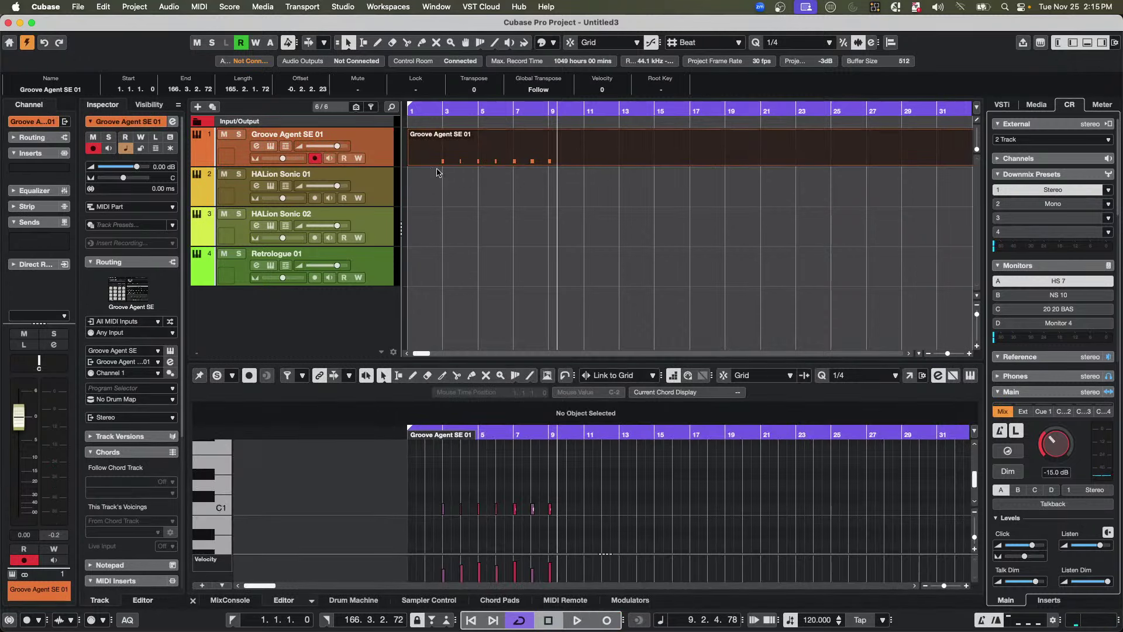
# - Add a new stereo audio track with its audio input set to Groove Agent SE 01
pyautogui.rightClick(371, 142)
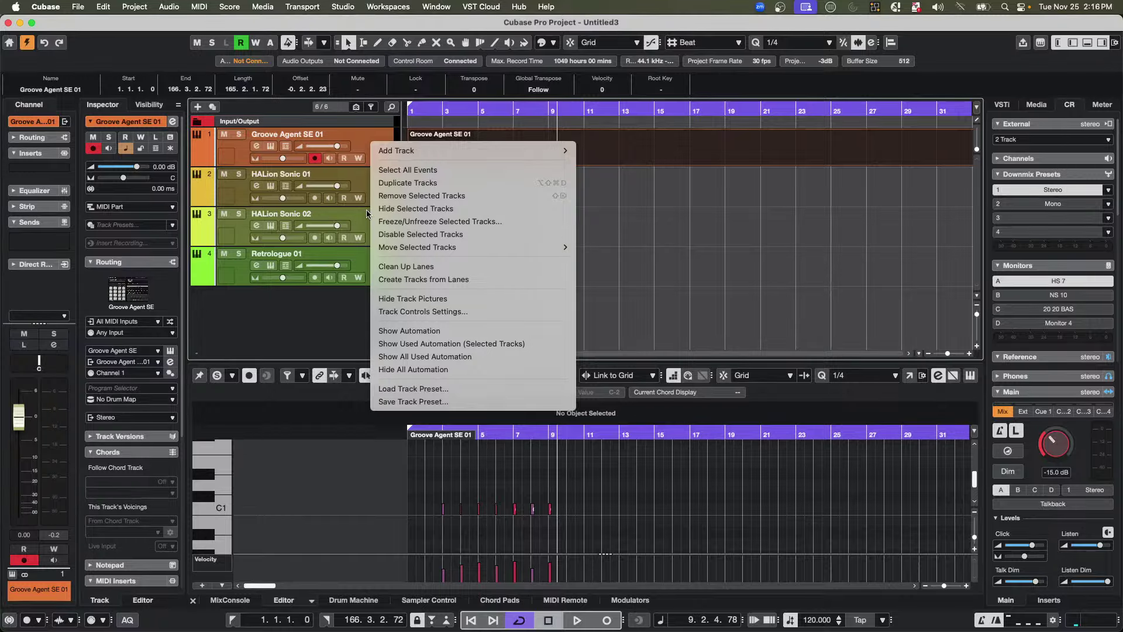
pyautogui.moveTo(468, 150)
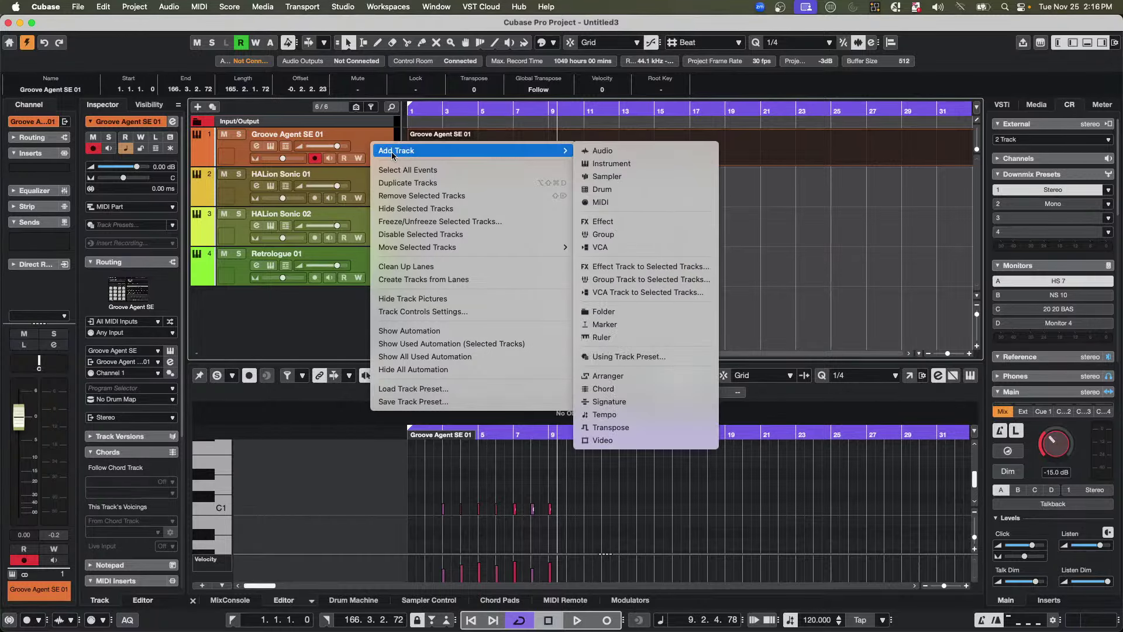
pyautogui.click(670, 156)
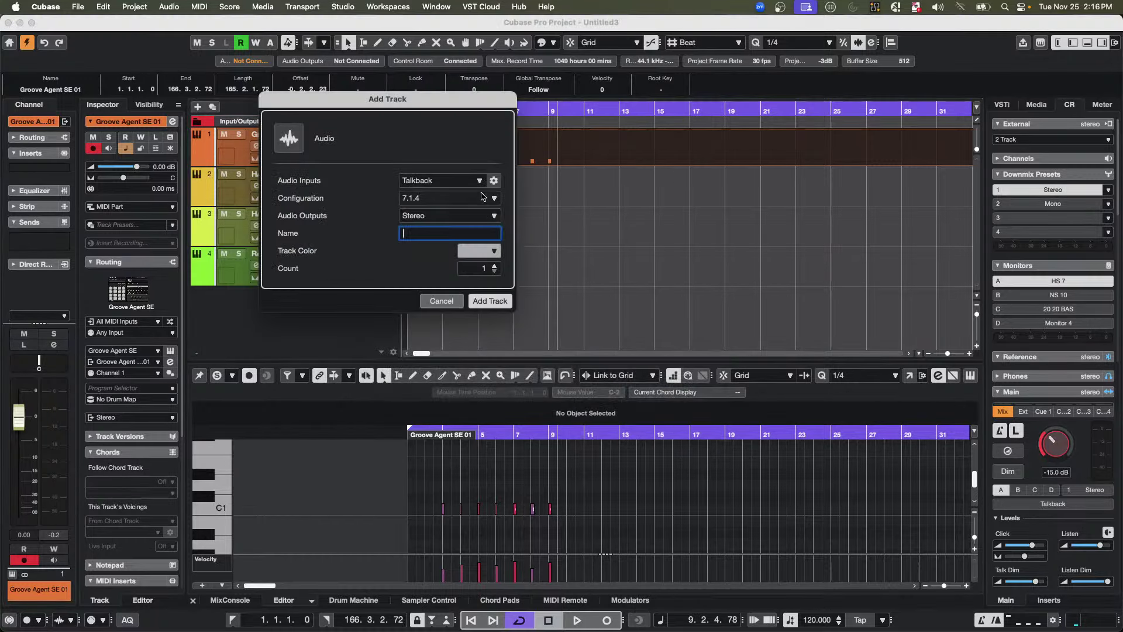
pyautogui.click(444, 183)
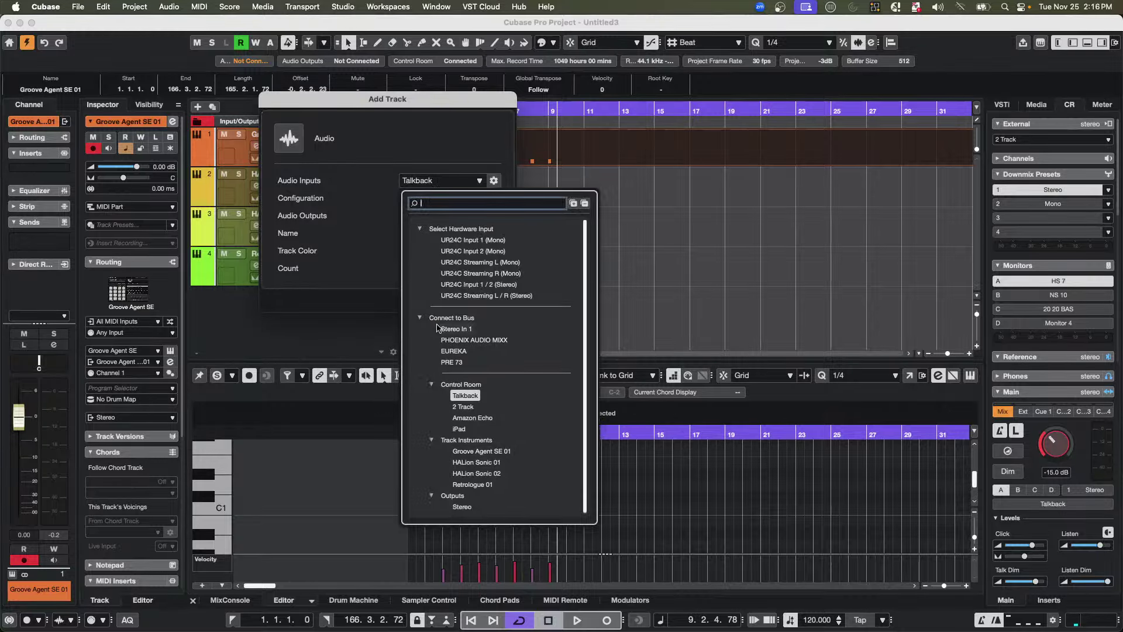
pyautogui.click(477, 452)
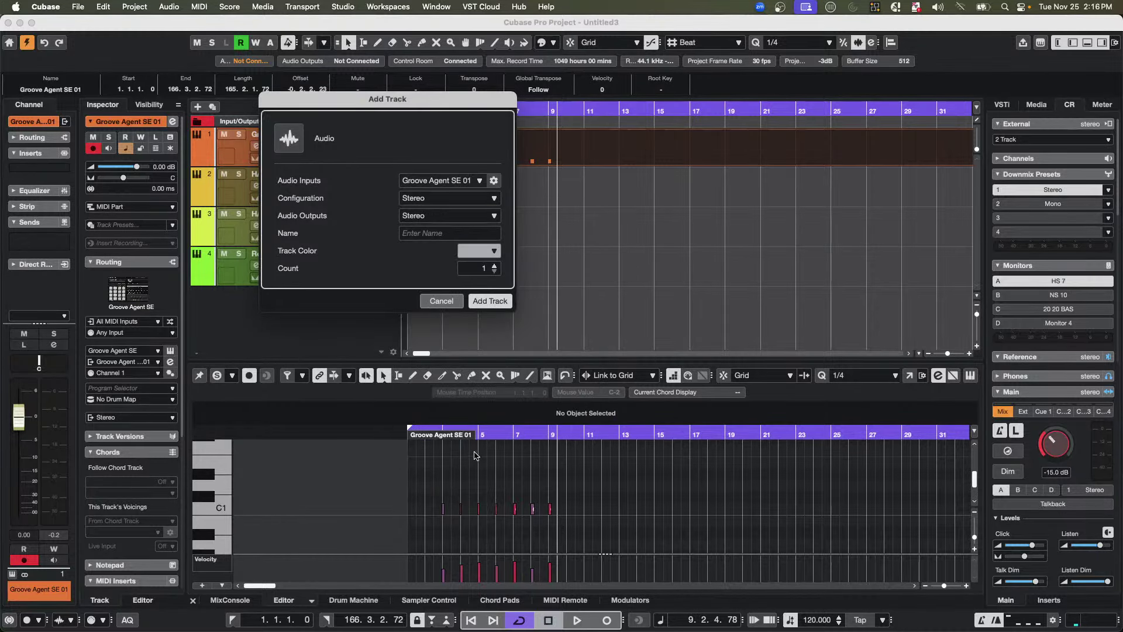
pyautogui.click(490, 301)
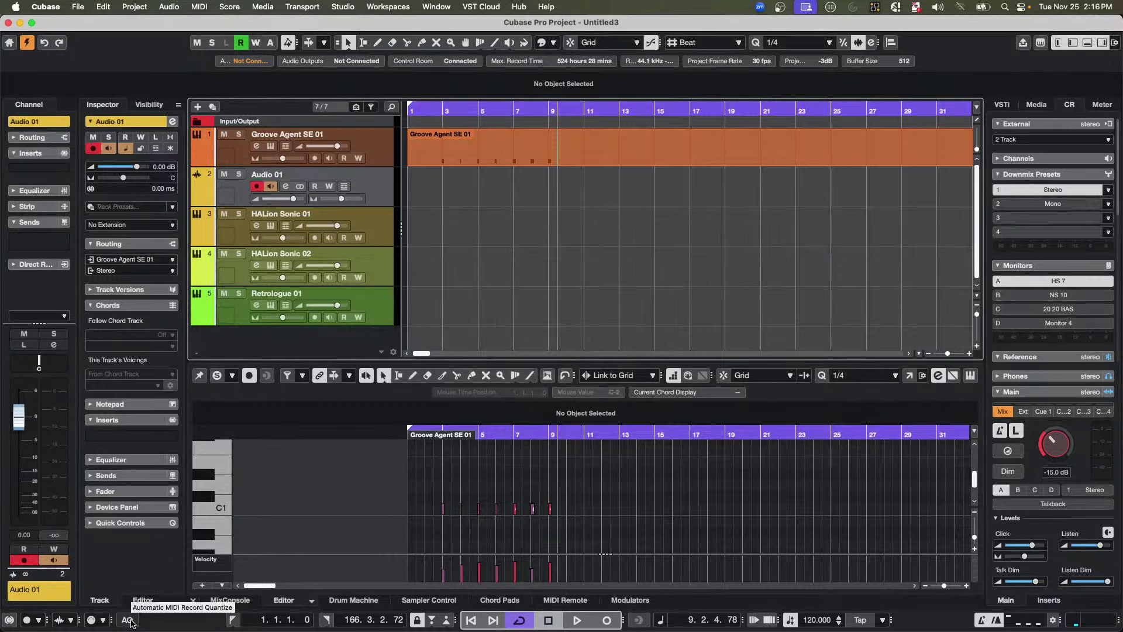
# - Play from bar 11 and record the Groove Agent drums onto the armed Audio 01 track
pyautogui.click(585, 111)
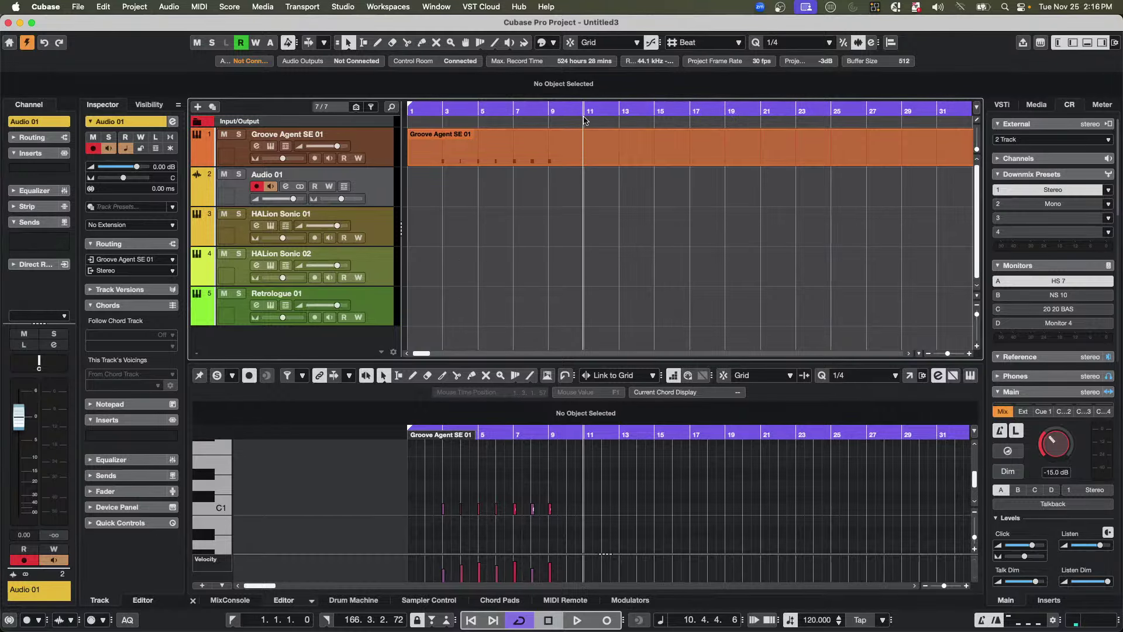
pyautogui.press('space')
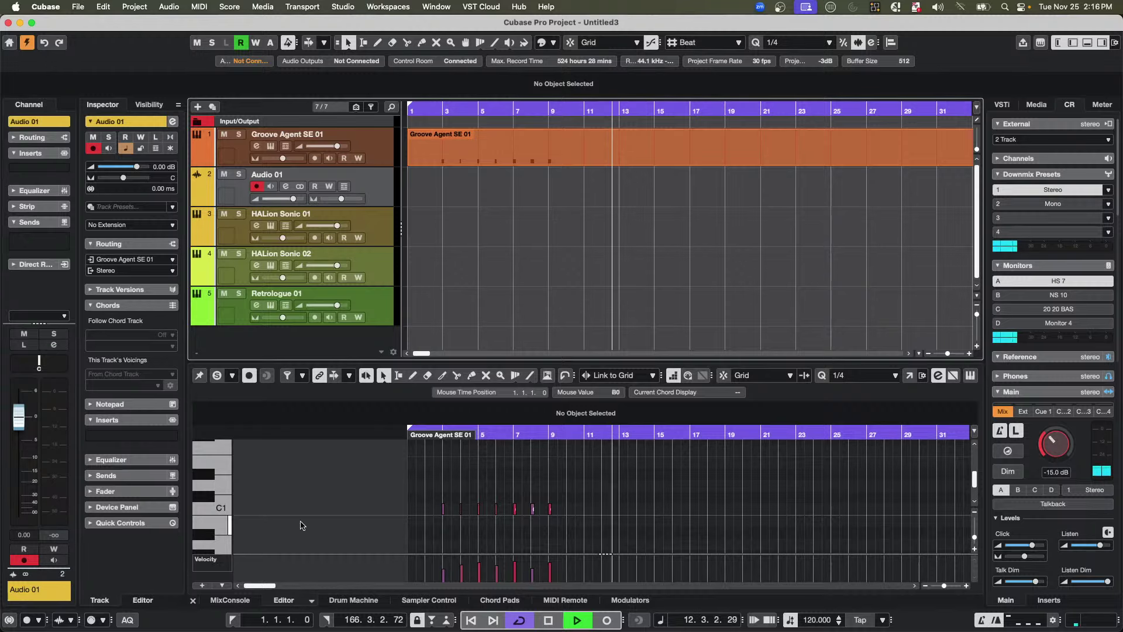
pyautogui.click(232, 152)
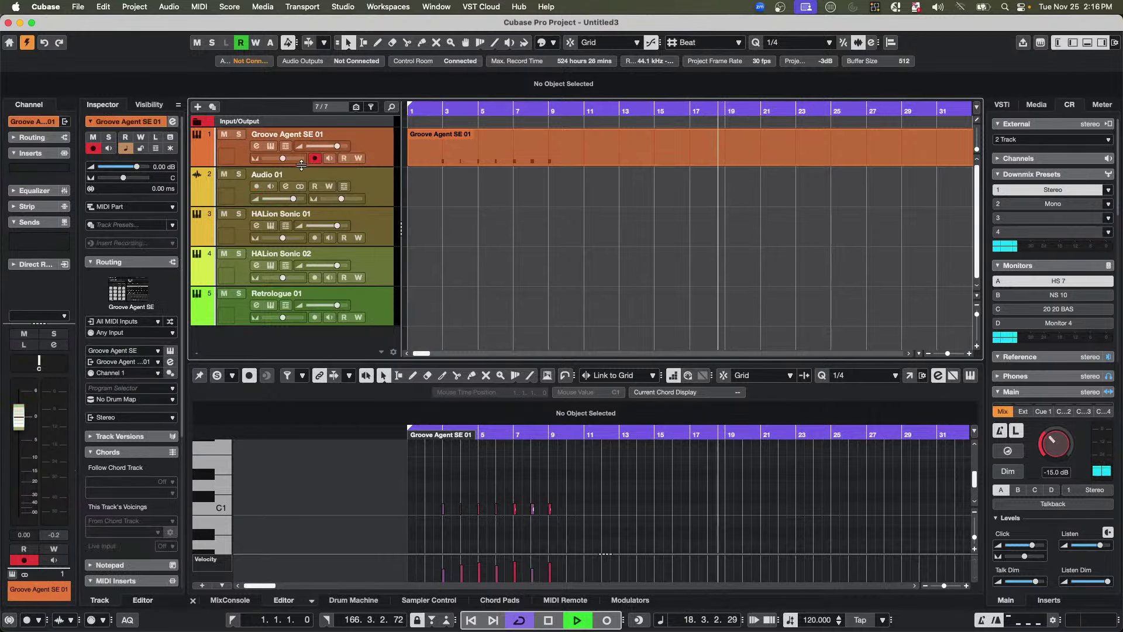
pyautogui.click(256, 186)
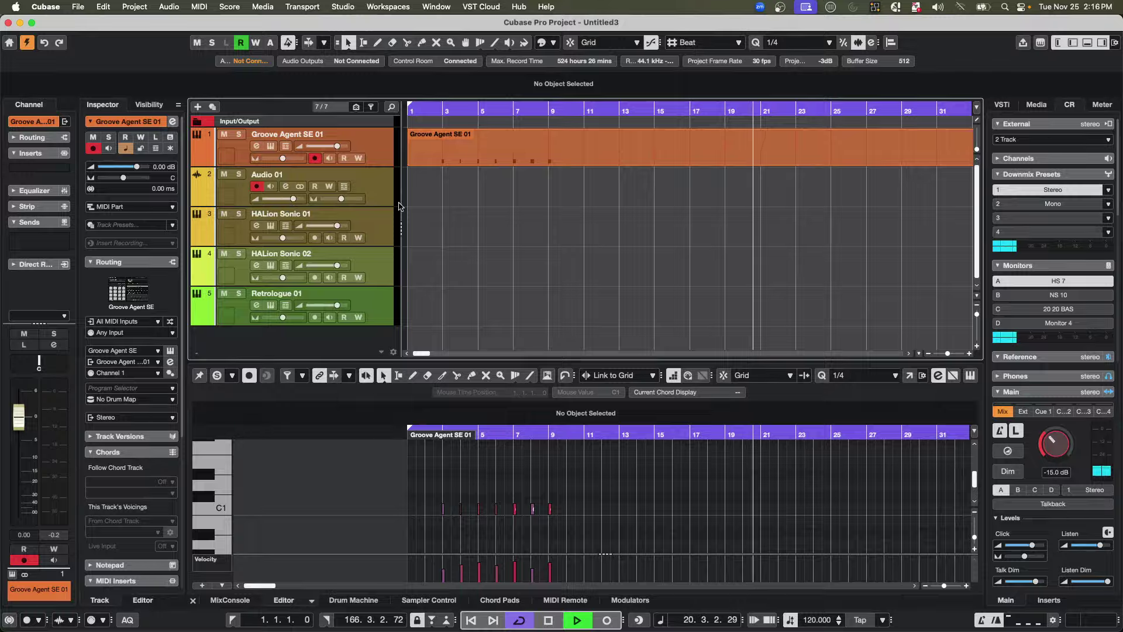
pyautogui.press('KP_Multiply')
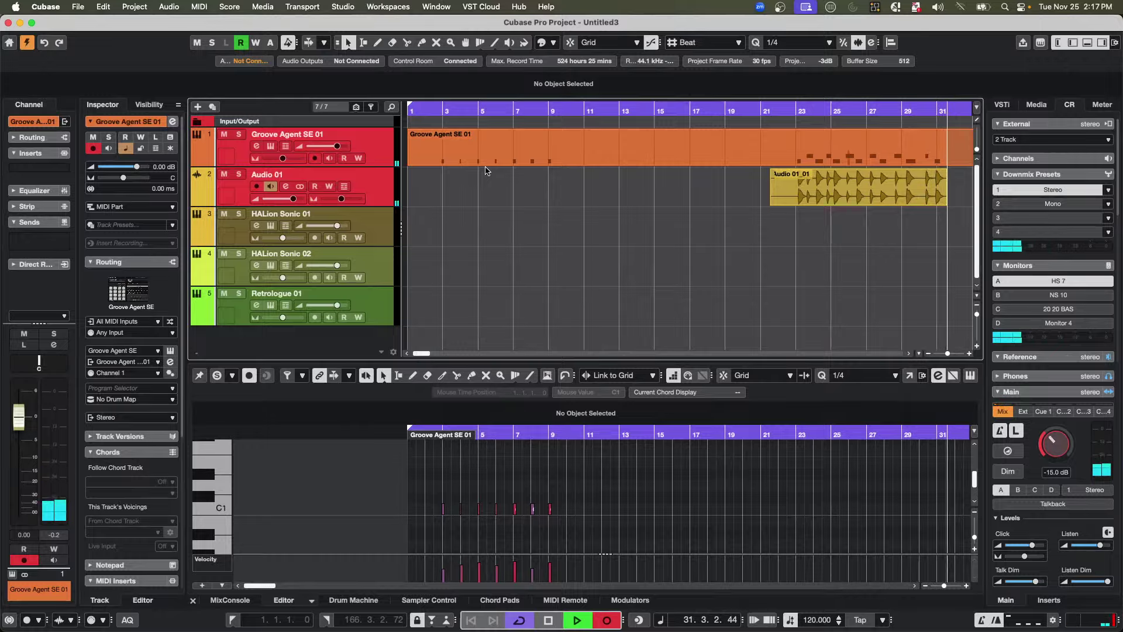
pyautogui.press('space')
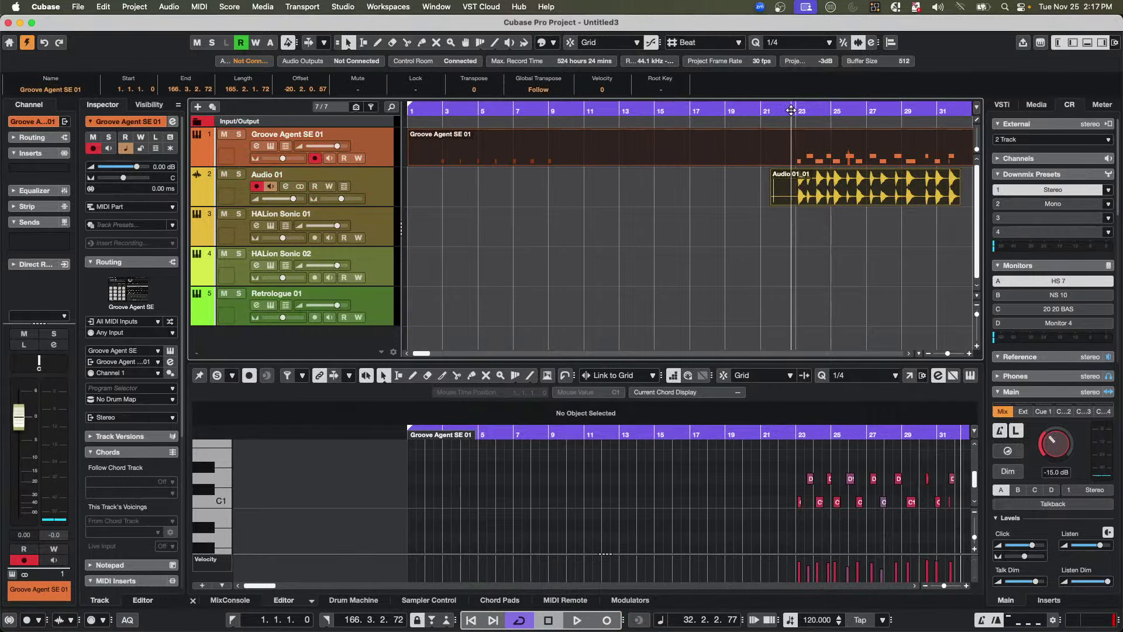
# - Audition the recorded Audio 01_01 clip, zooming in and playing from around bar 22
pyautogui.press('space')
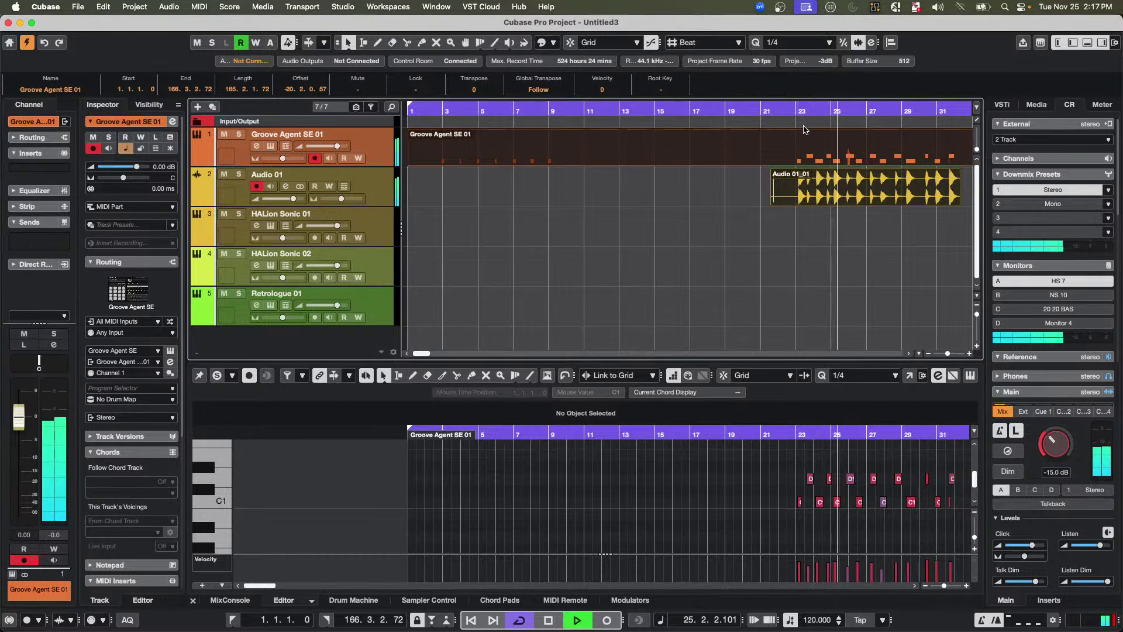
pyautogui.press('space')
pyautogui.click(817, 196)
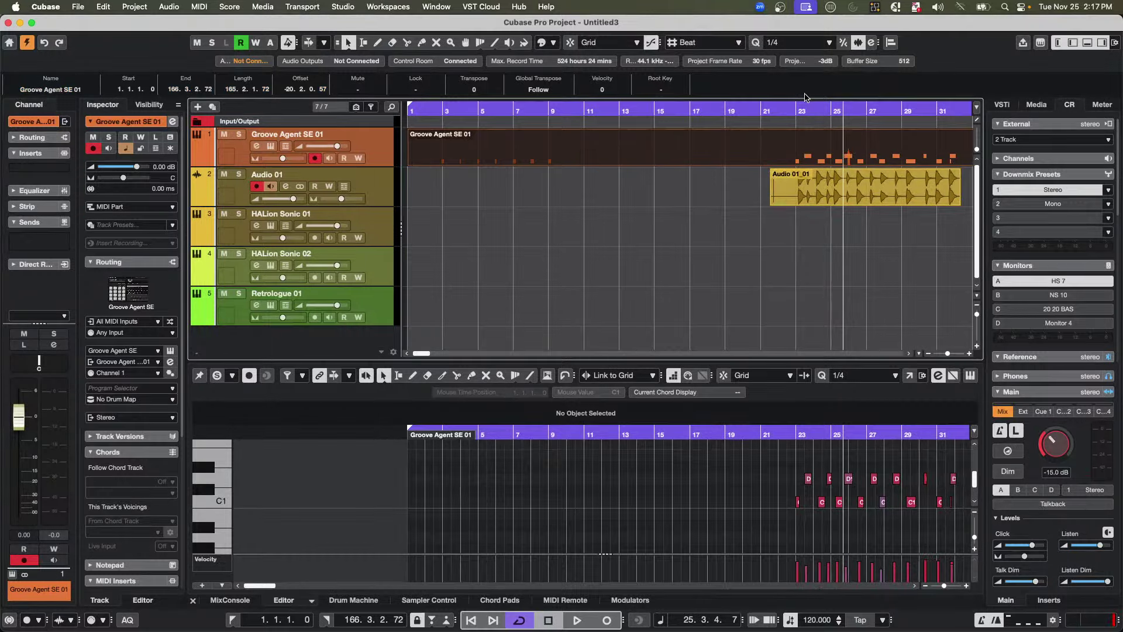
pyautogui.moveTo(793, 111); pyautogui.dragTo(791, 123)
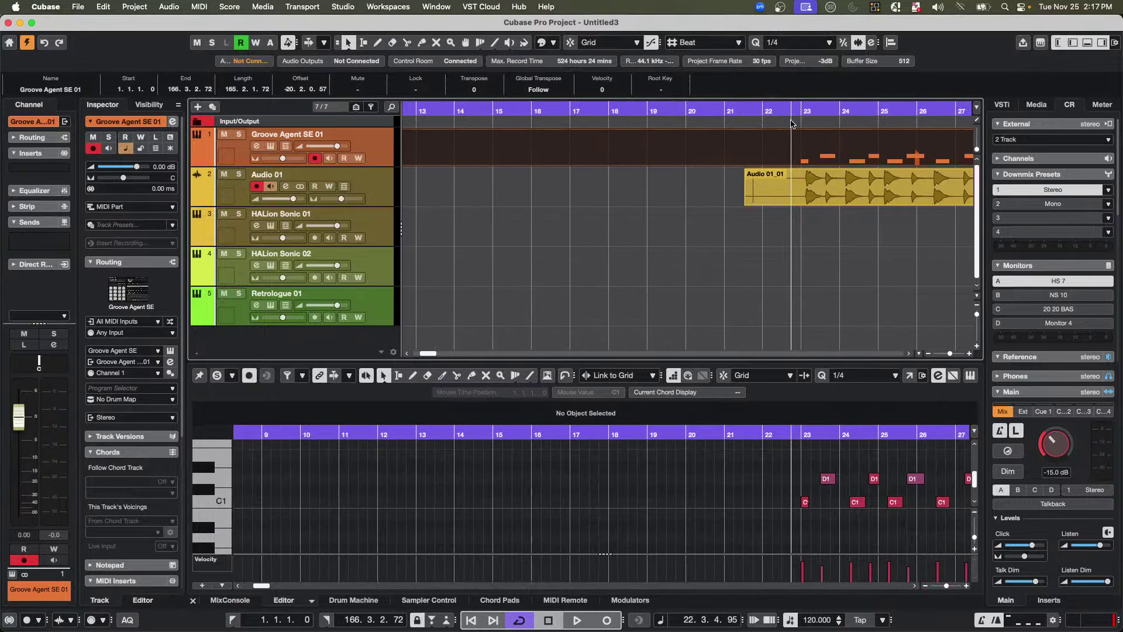
pyautogui.press('space')
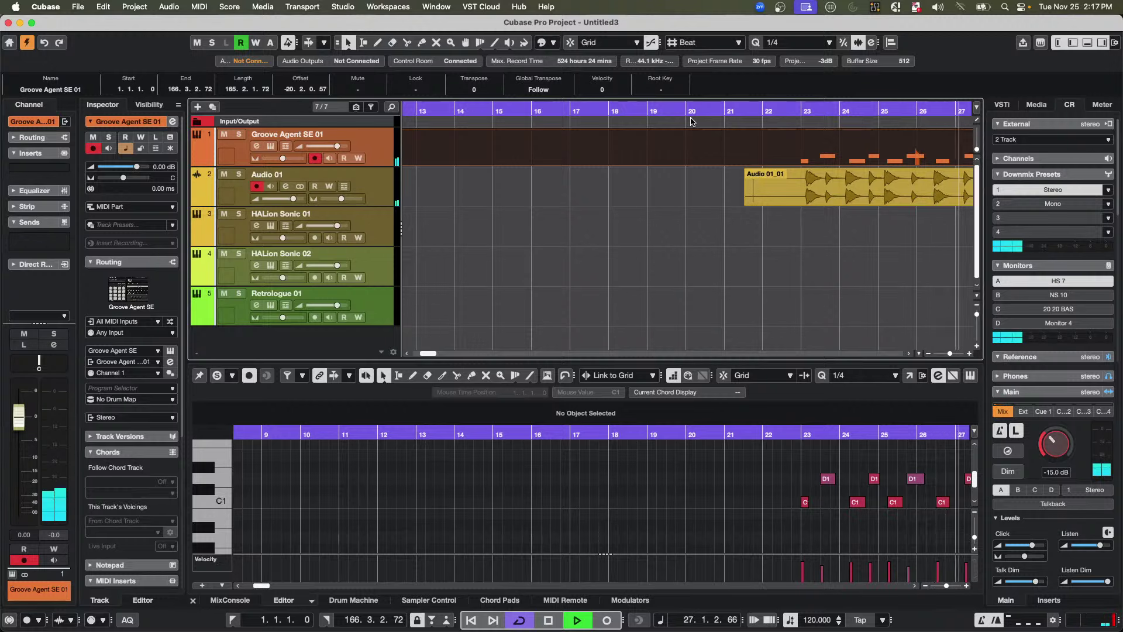
pyautogui.press('space')
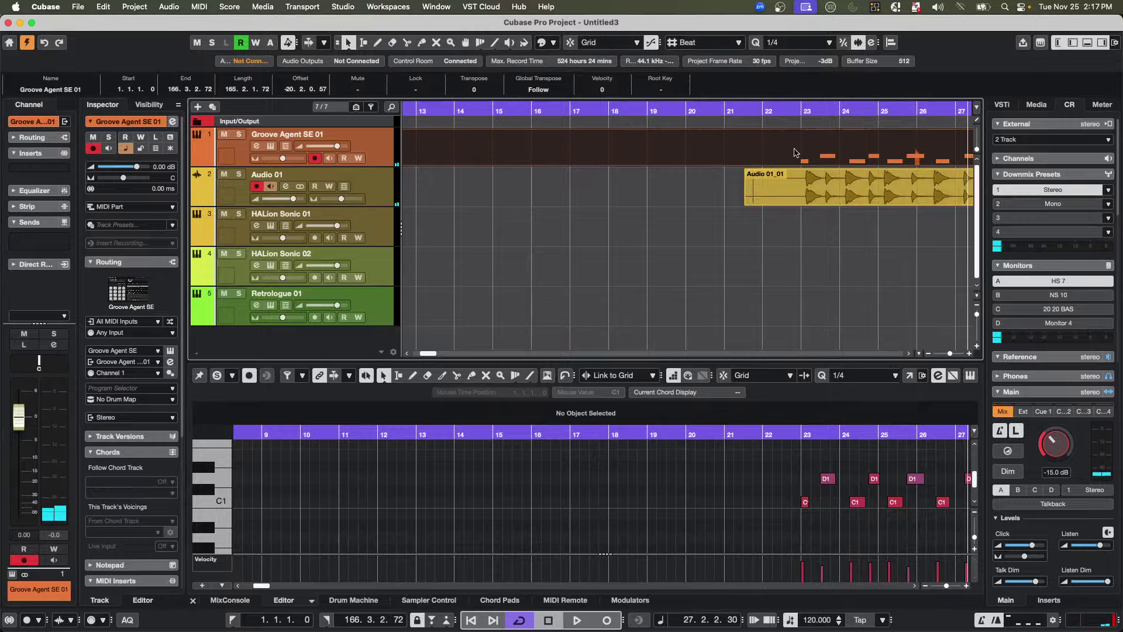
pyautogui.click(97, 7)
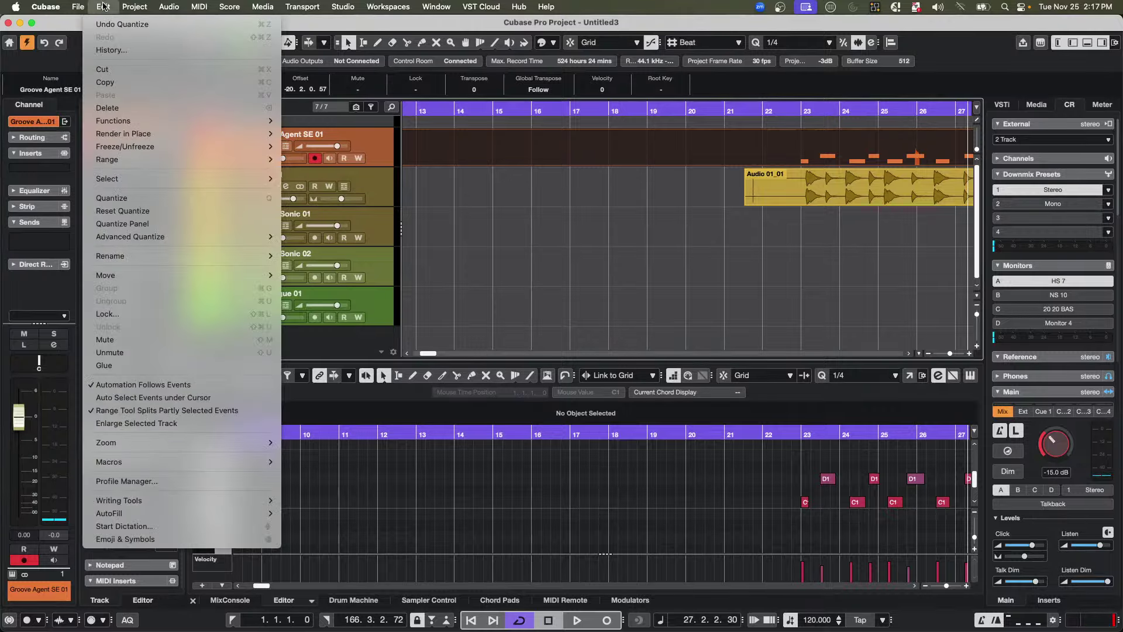
pyautogui.moveTo(185, 159)
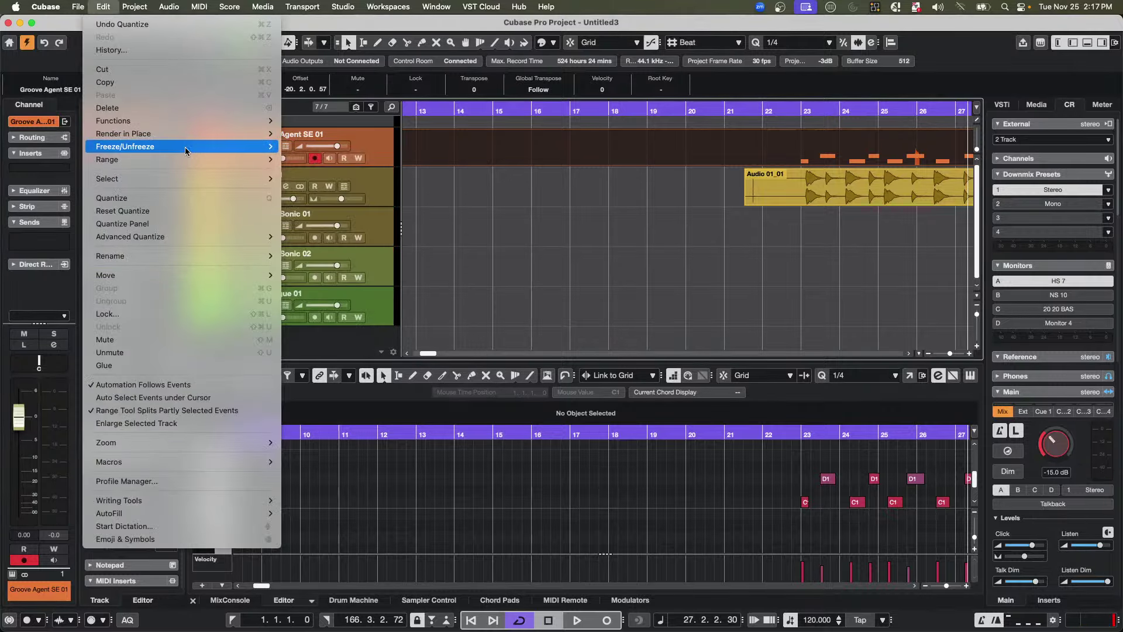
# - Apply Reset Quantize to the drum notes and audition them from around bar 22
pyautogui.click(173, 211)
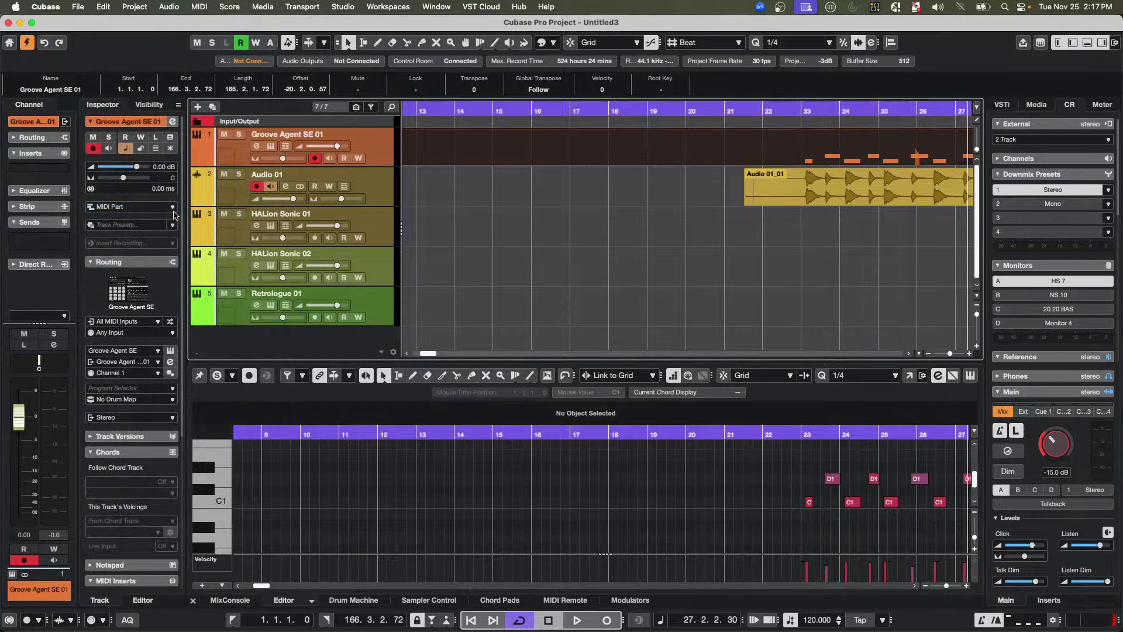
pyautogui.click(787, 113)
pyautogui.press('space')
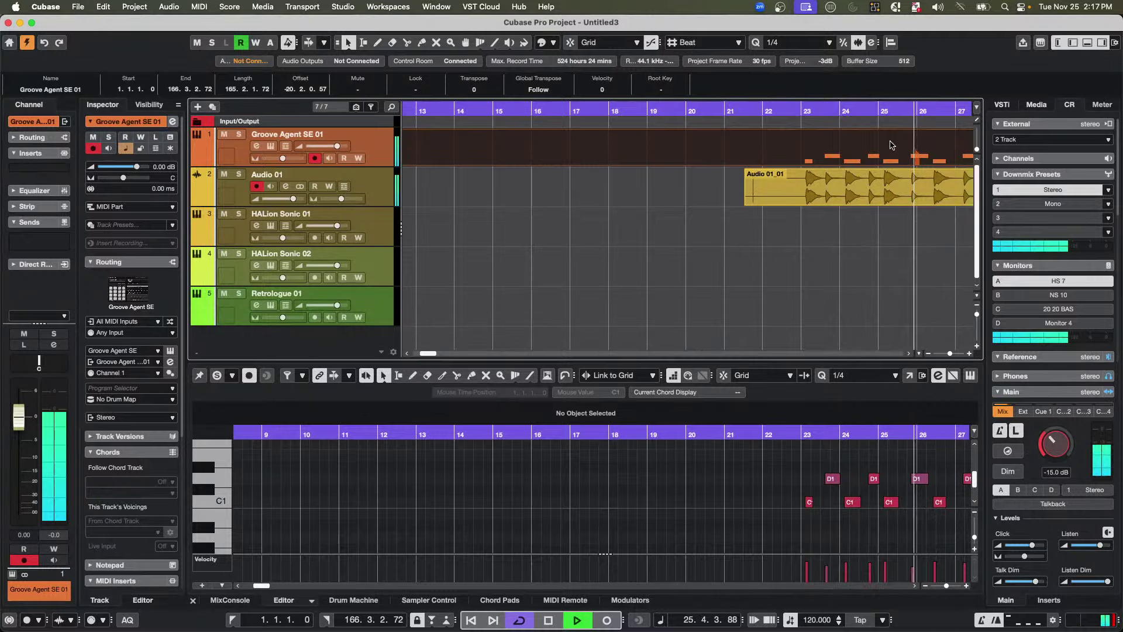
pyautogui.press('space')
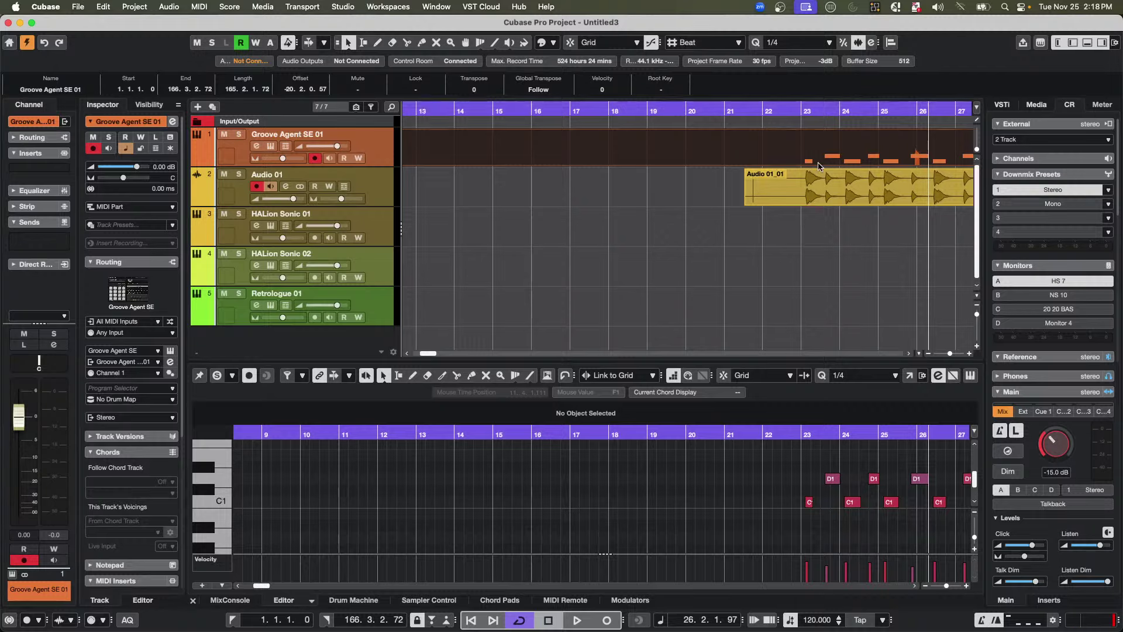
# - Draw a new C1 note spanning bars 16–17 in the key editor
pyautogui.rightClick(799, 192)
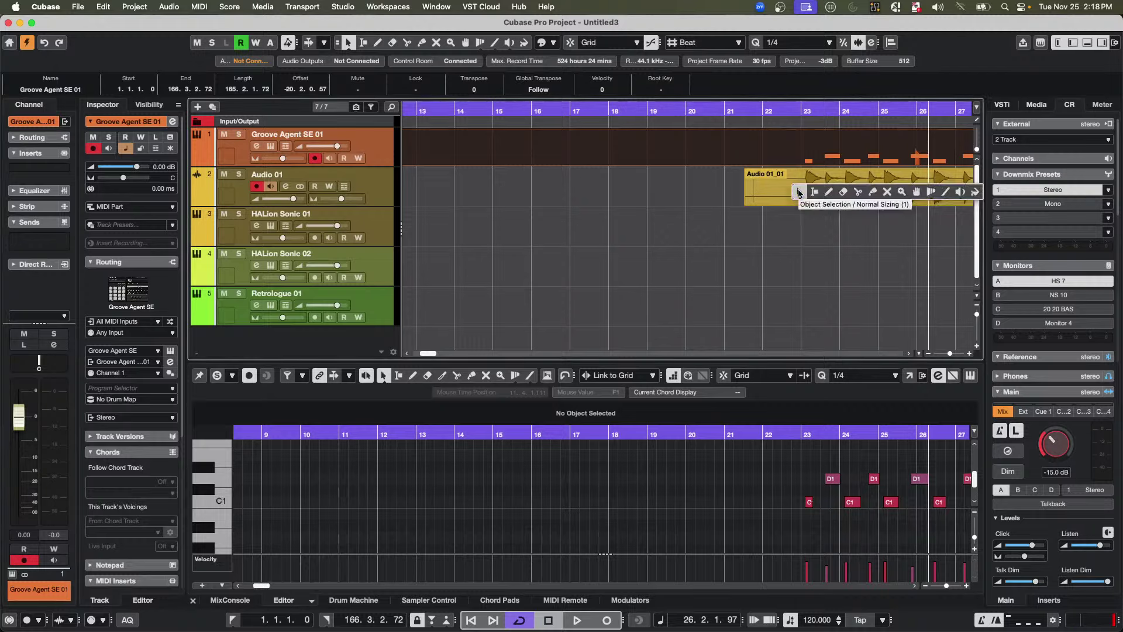
pyautogui.click(799, 192)
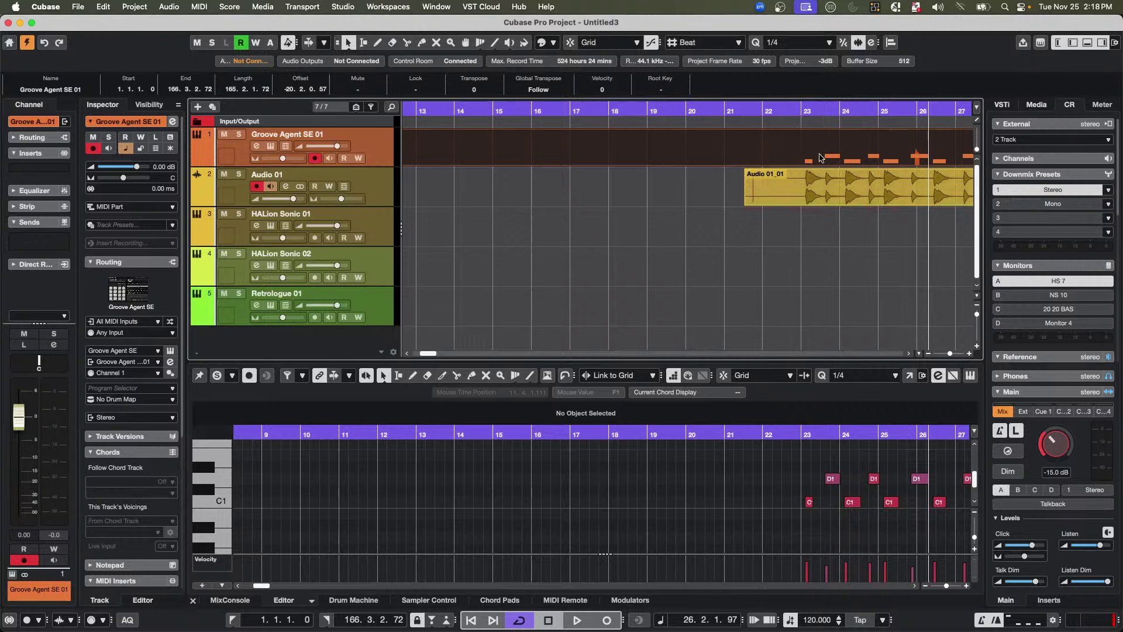
pyautogui.rightClick(532, 153)
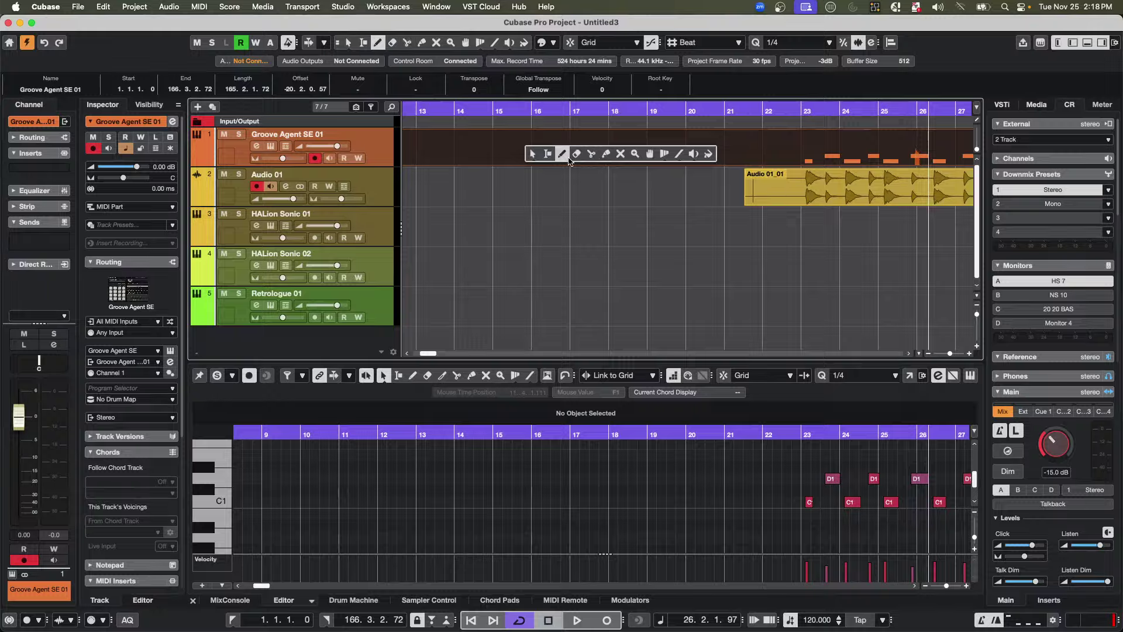
pyautogui.click(532, 153)
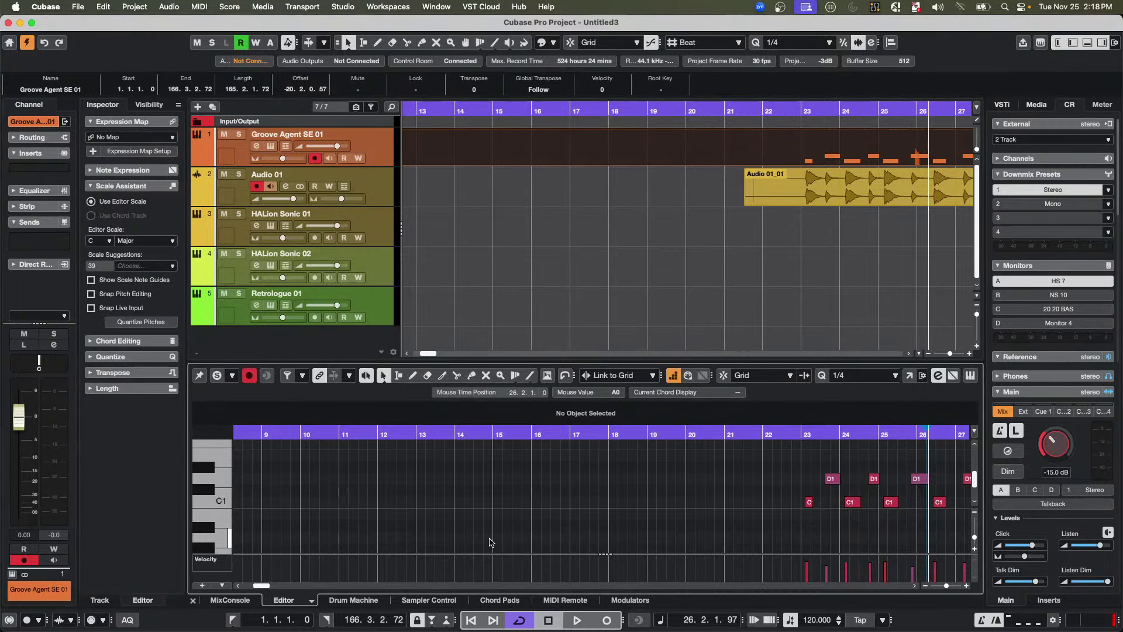
pyautogui.rightClick(535, 498)
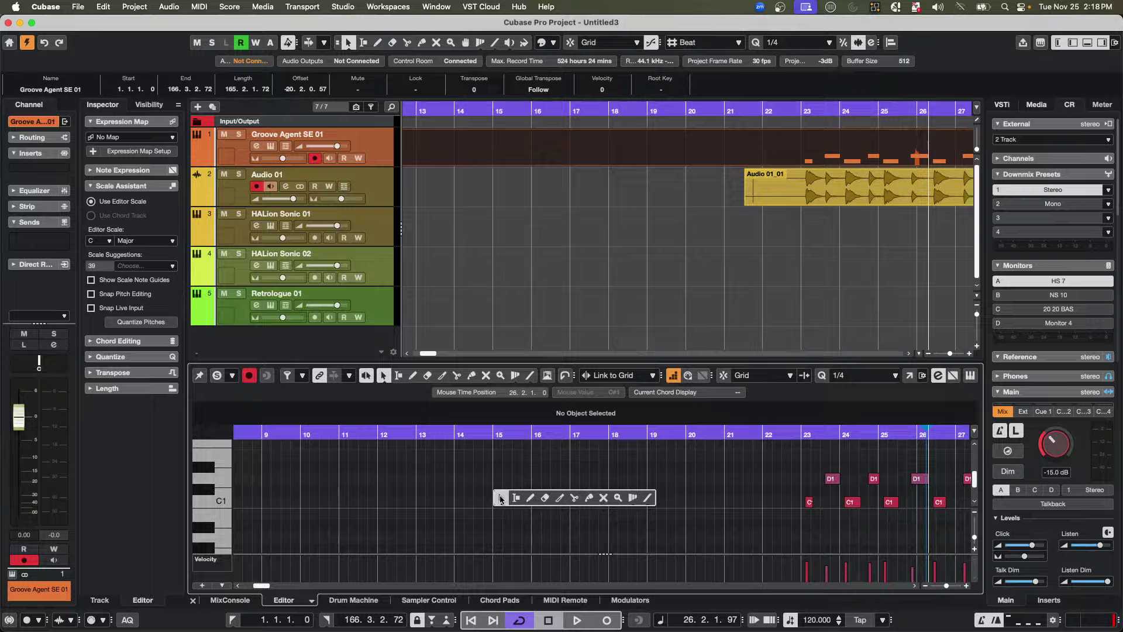
pyautogui.click(533, 500)
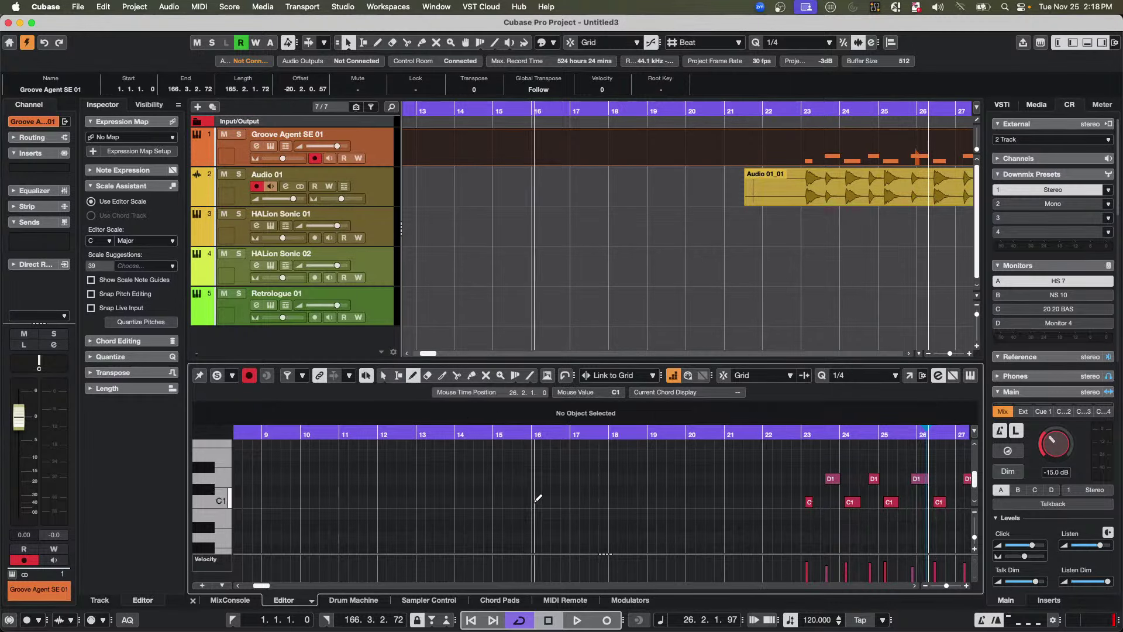
pyautogui.moveTo(535, 502); pyautogui.dragTo(567, 502)
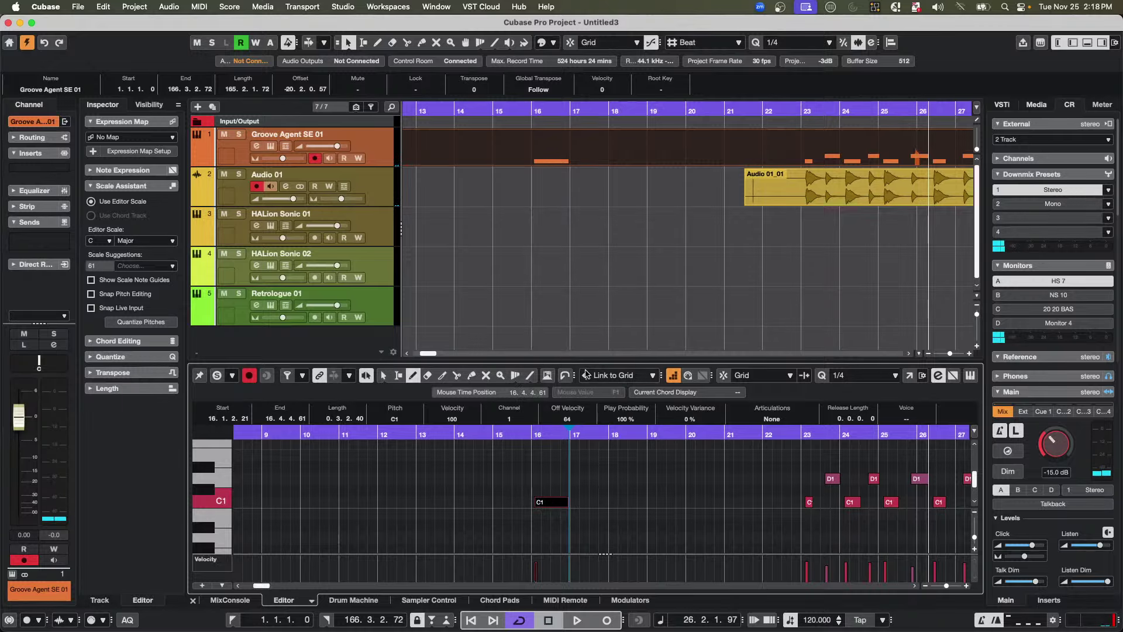
# - Cut the Groove Agent part at bars 16 and 17 with the Scissors tool, then restore Object Selection
pyautogui.click(536, 175)
pyautogui.rightClick(571, 166)
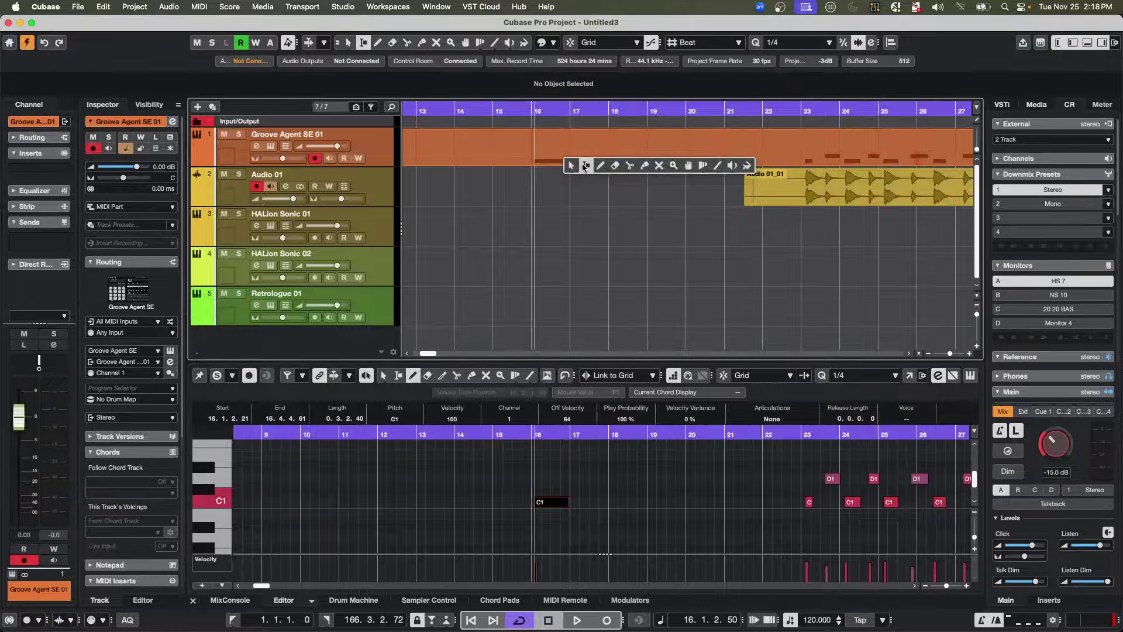
pyautogui.click(571, 165)
pyautogui.click(549, 155)
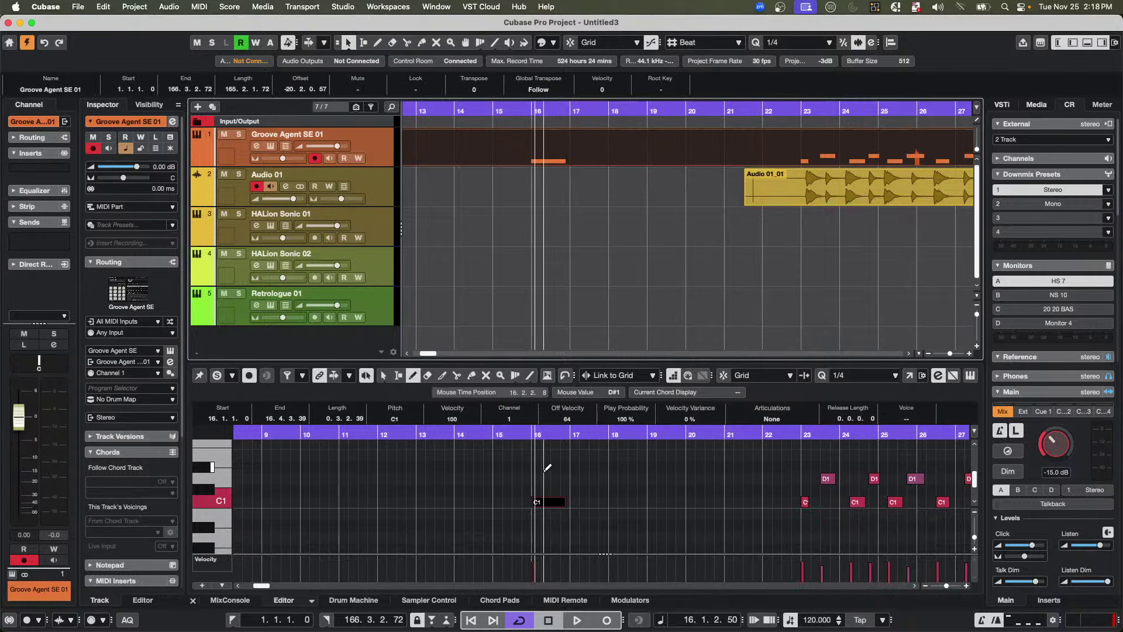
pyautogui.click(560, 194)
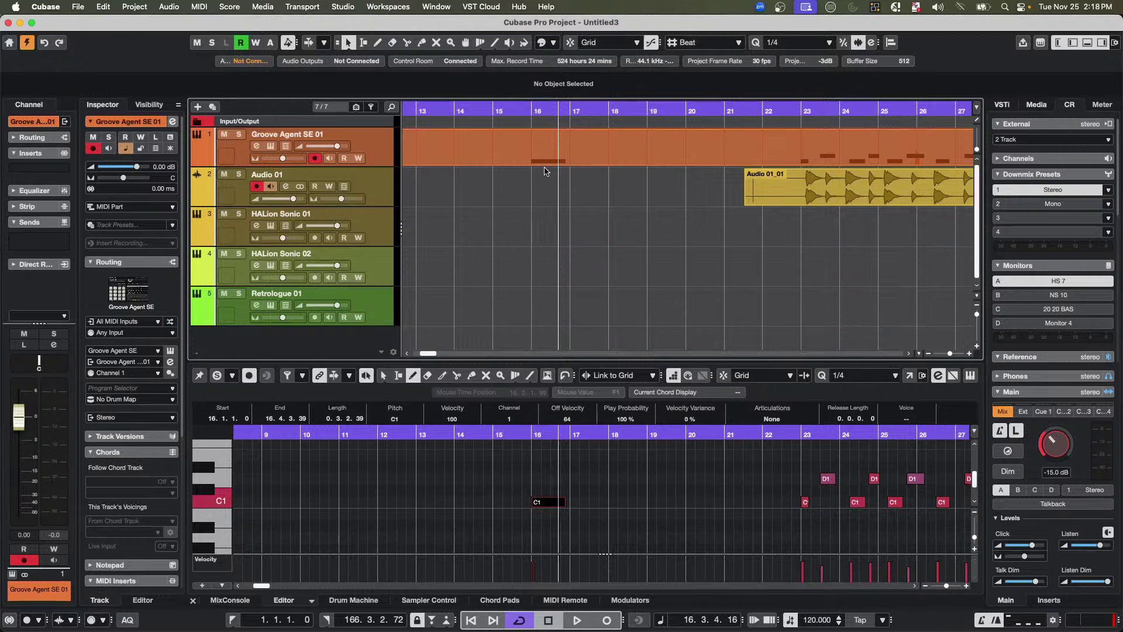
pyautogui.rightClick(565, 161)
pyautogui.click(623, 160)
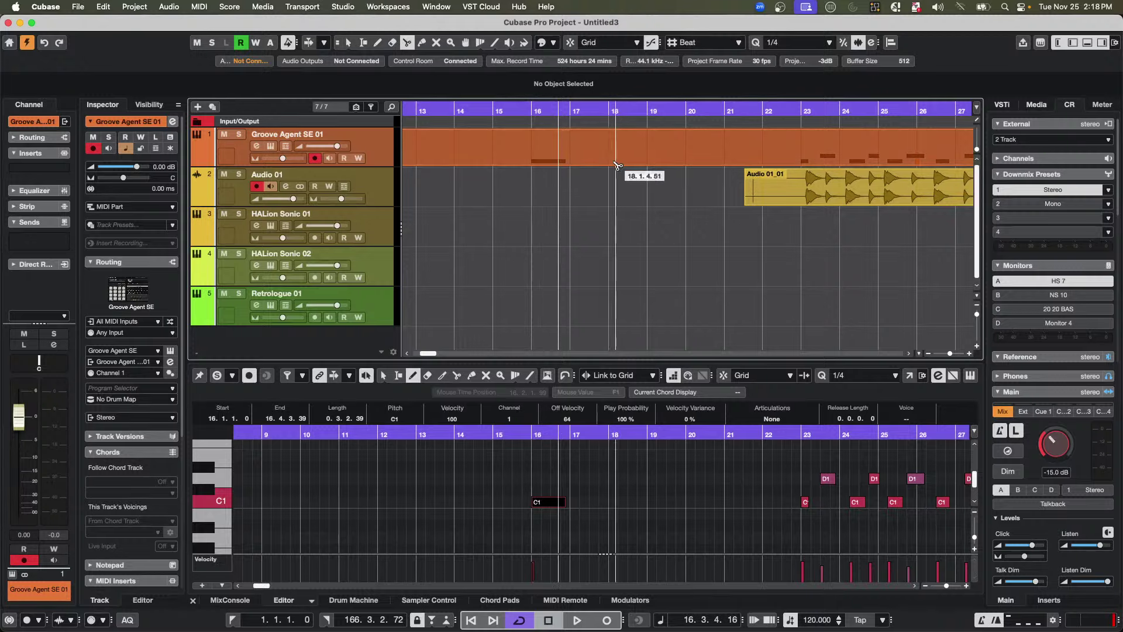
pyautogui.click(571, 161)
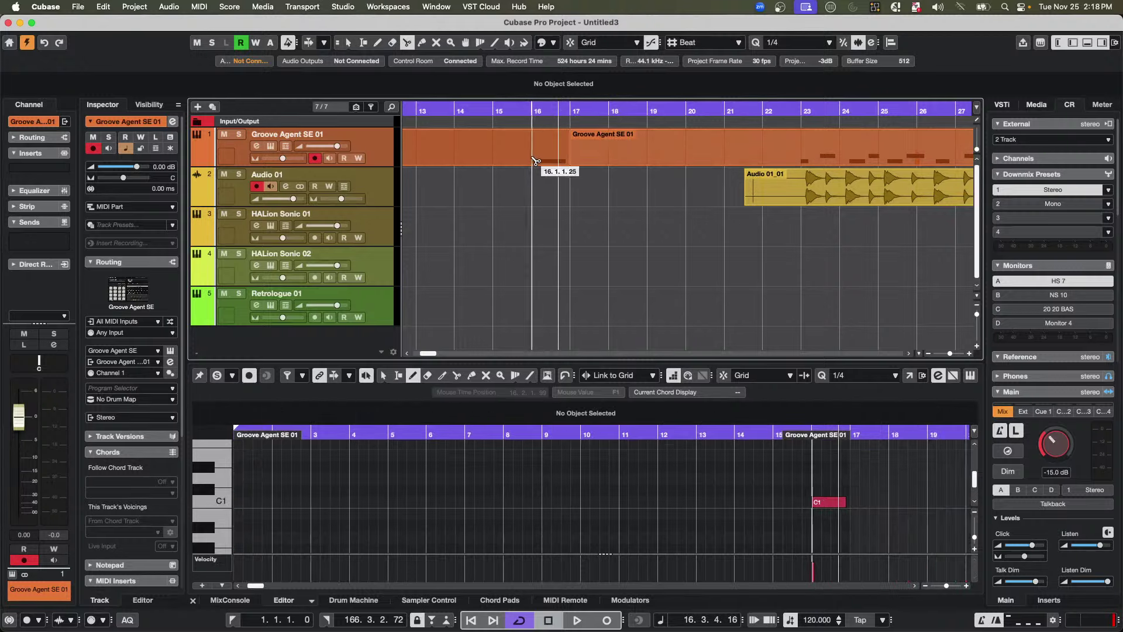
pyautogui.click(531, 161)
pyautogui.press('1')
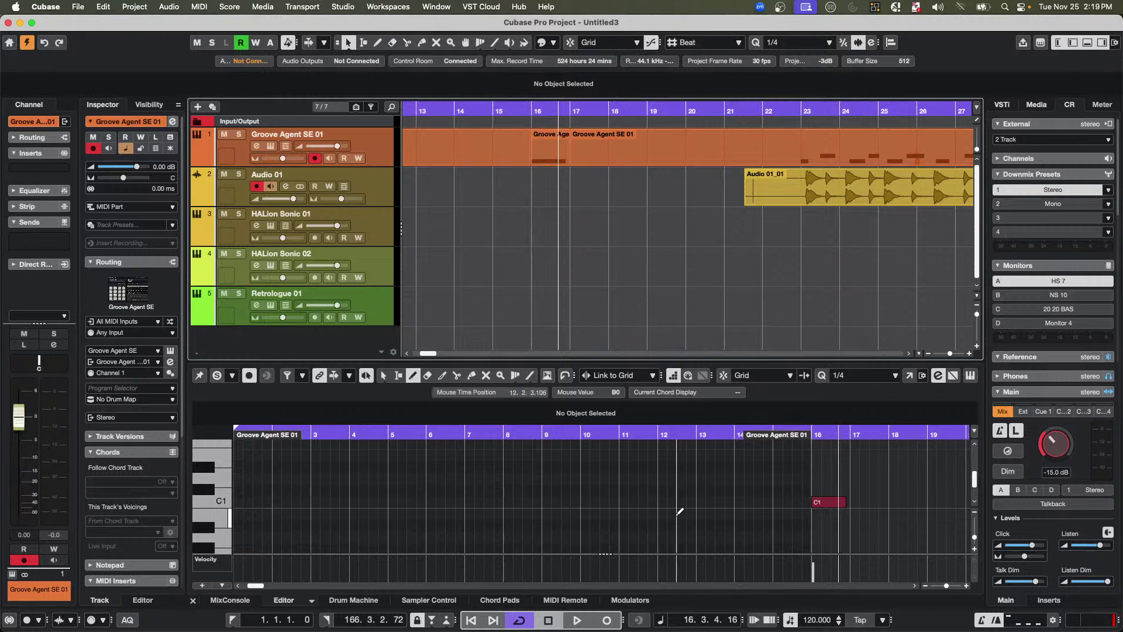
pyautogui.click(427, 601)
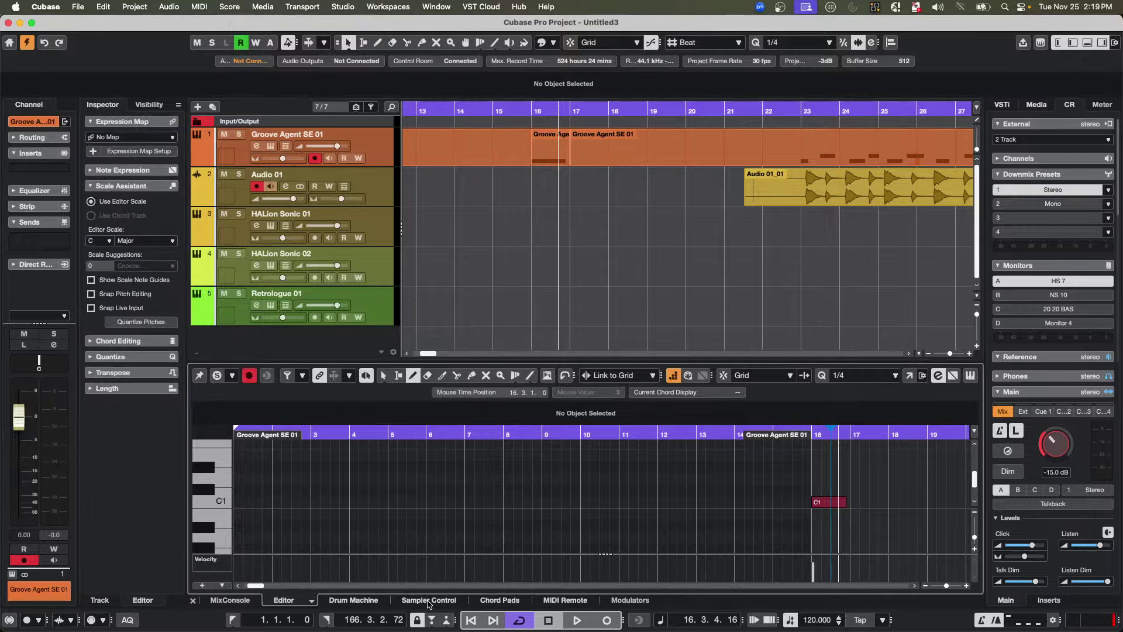
# - Drag the bar-16 drum part into Sampler Control and set its Loop Mode to Alternate
pyautogui.moveTo(548, 160); pyautogui.dragTo(586, 471)
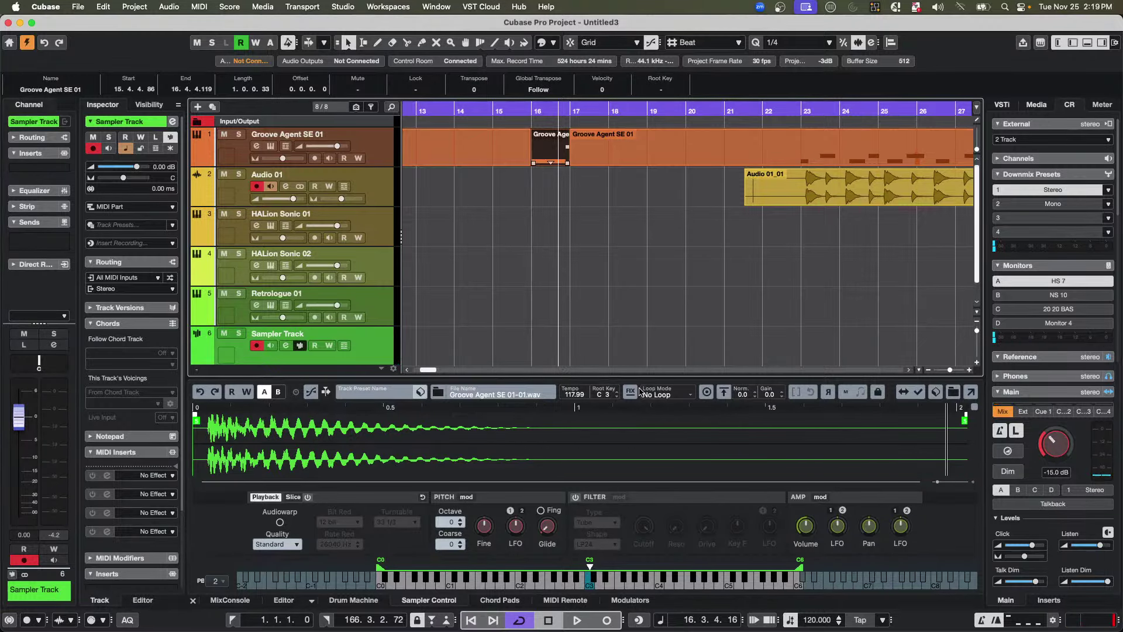
pyautogui.click(661, 394)
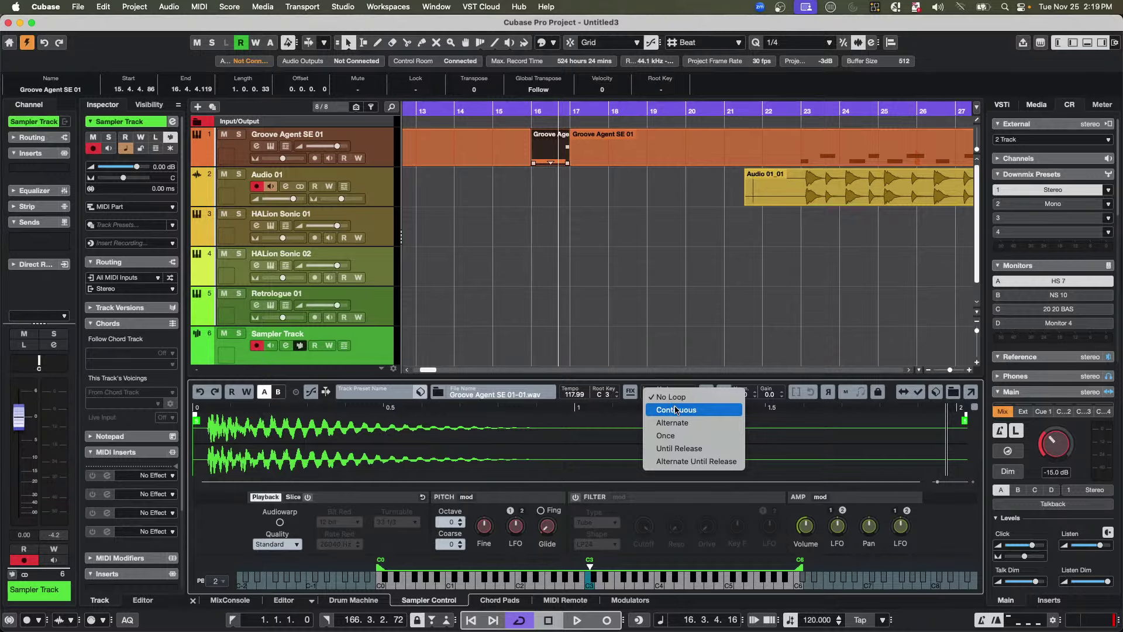
pyautogui.click(689, 427)
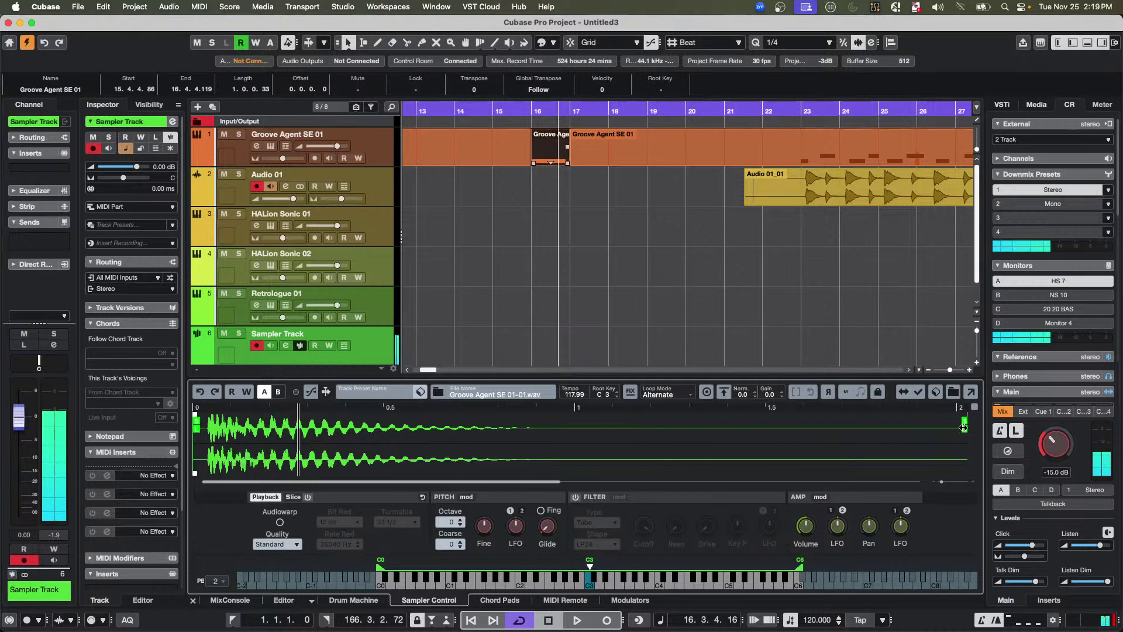
# - Pull the sampler's loop end marker left into the drum sample and zoom out to the full arrangement
pyautogui.moveTo(962, 429); pyautogui.dragTo(534, 432)
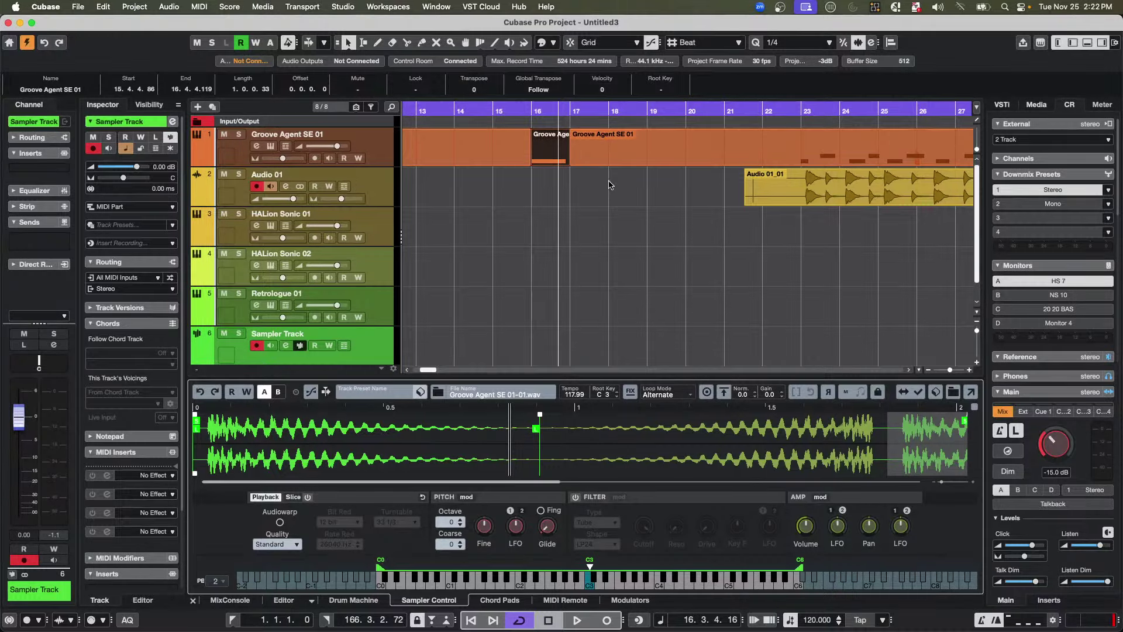
pyautogui.moveTo(518, 114); pyautogui.dragTo(608, 156)
# - Open the Groove Agent part in the key editor with the arrow tool, toggle Step/MIDI Input, and place the cursor at bar 49
pyautogui.doubleClick(642, 162)
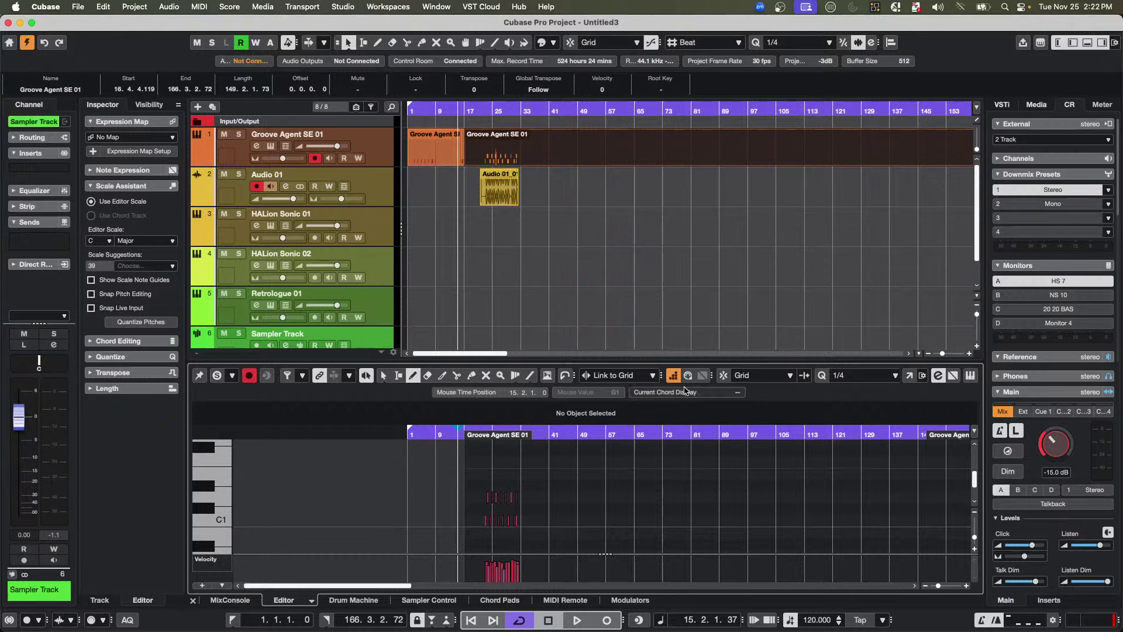
pyautogui.press('1')
pyautogui.rightClick(773, 384)
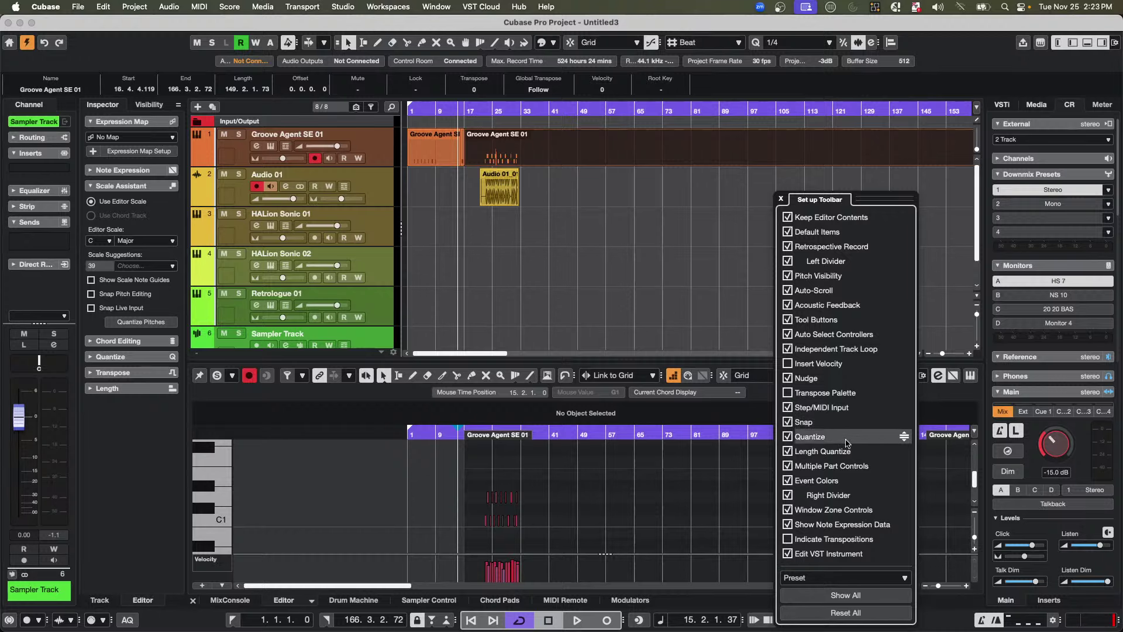
pyautogui.click(787, 409)
pyautogui.click(788, 409)
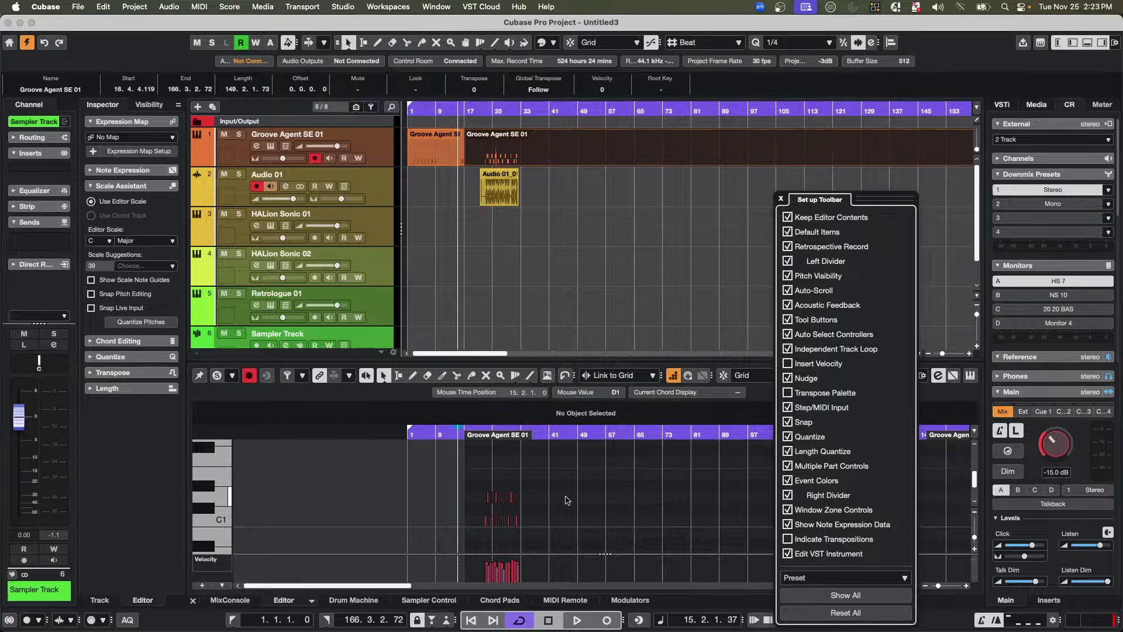
pyautogui.click(574, 439)
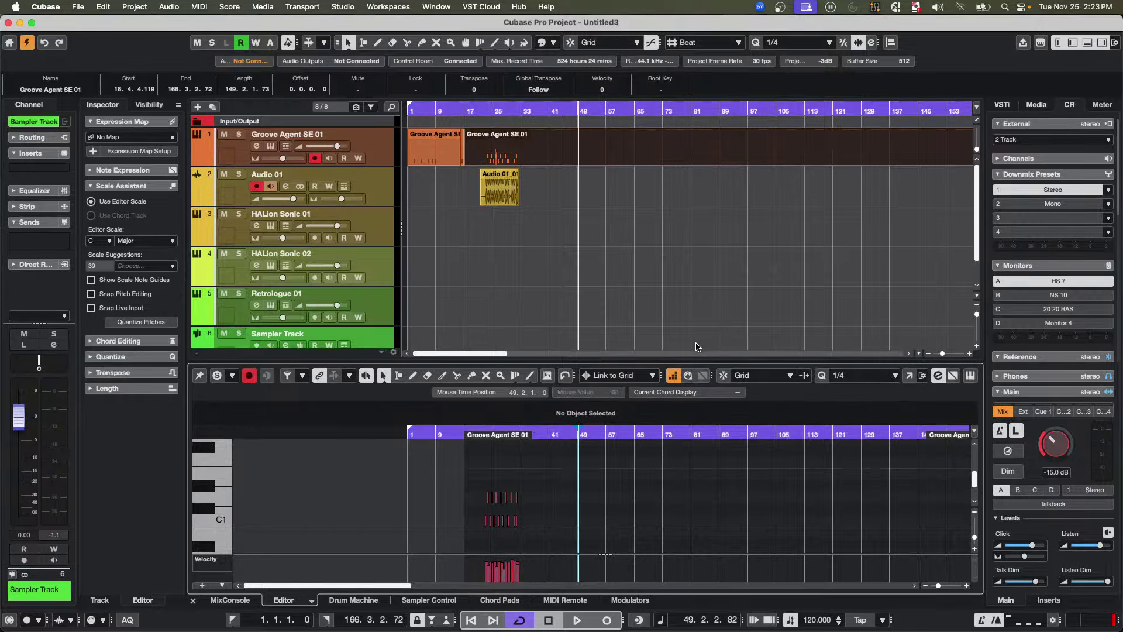
# - Zoom in around bar 49 and set the key editor's quantize value to 1/8
pyautogui.moveTo(578, 436); pyautogui.dragTo(576, 467)
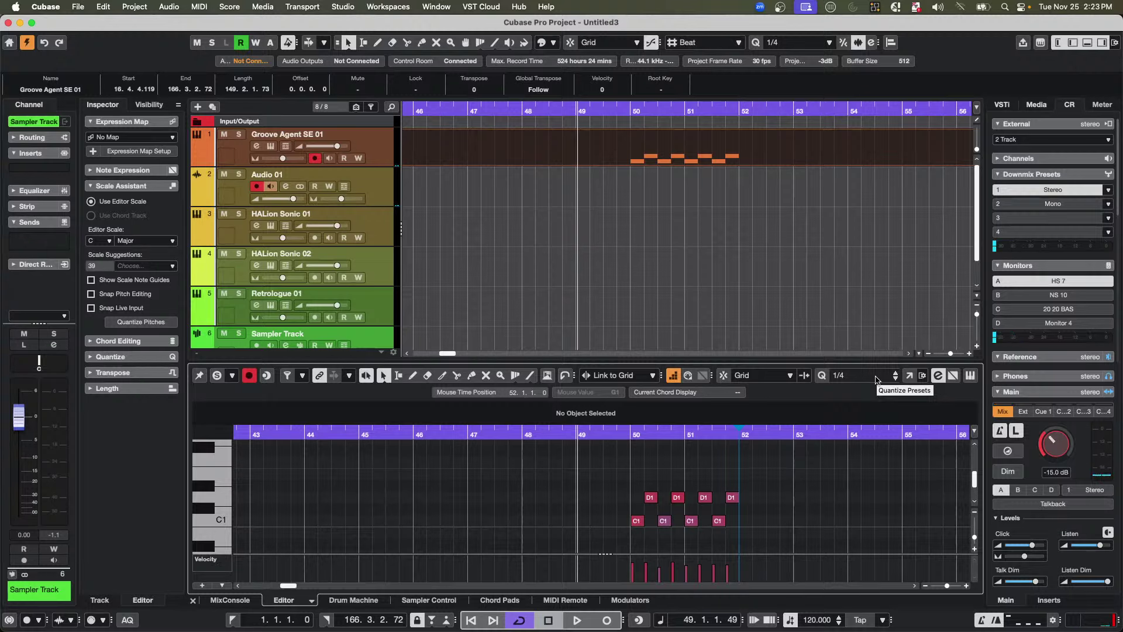
pyautogui.click(845, 380)
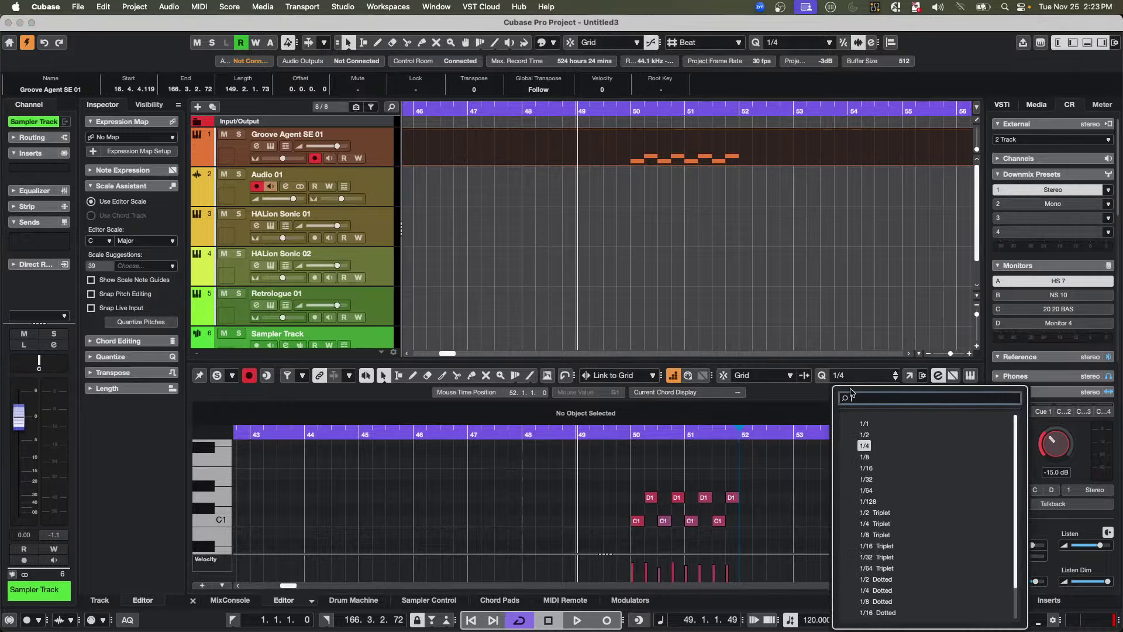
pyautogui.click(870, 459)
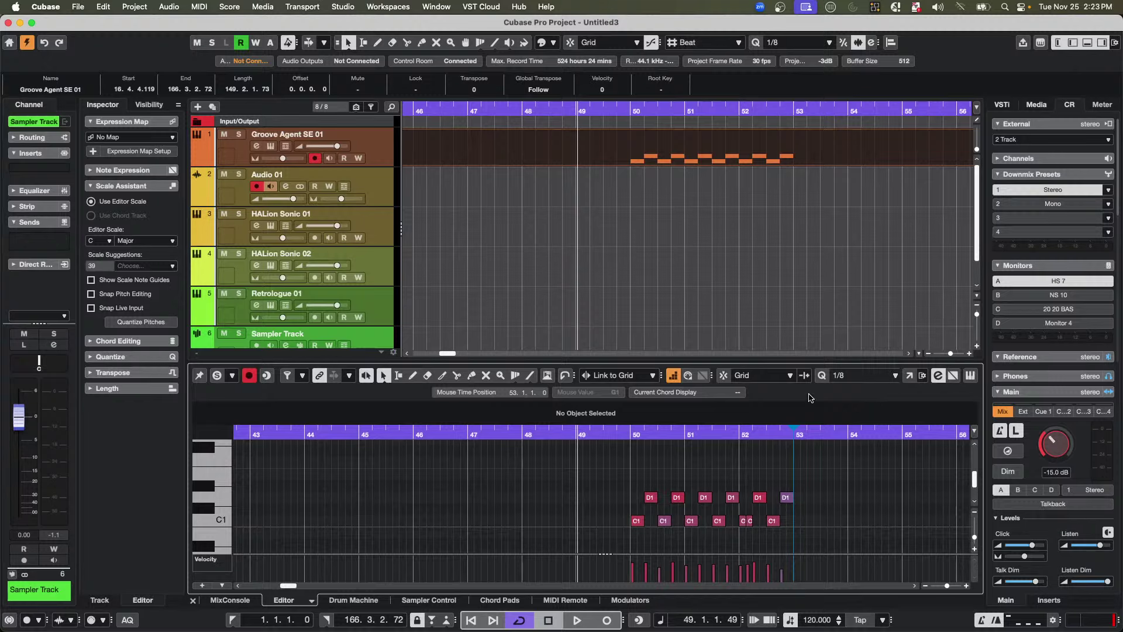
pyautogui.click(858, 376)
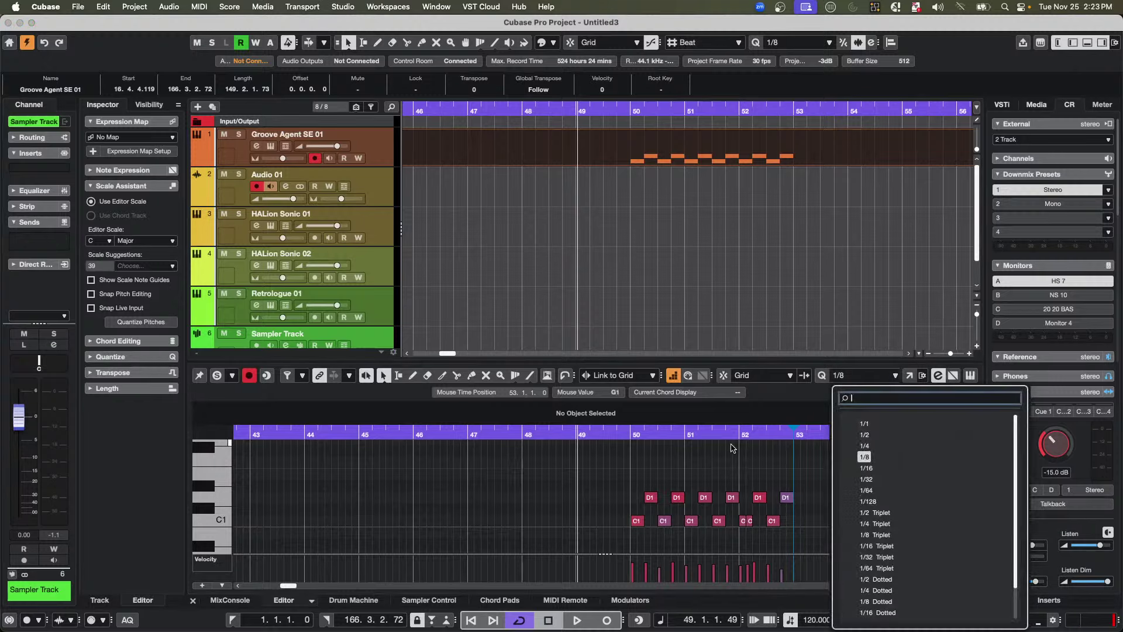
# - Keep the 1/8 quantize and undo the stray G and F# notes entered from bar 50
pyautogui.click(631, 468)
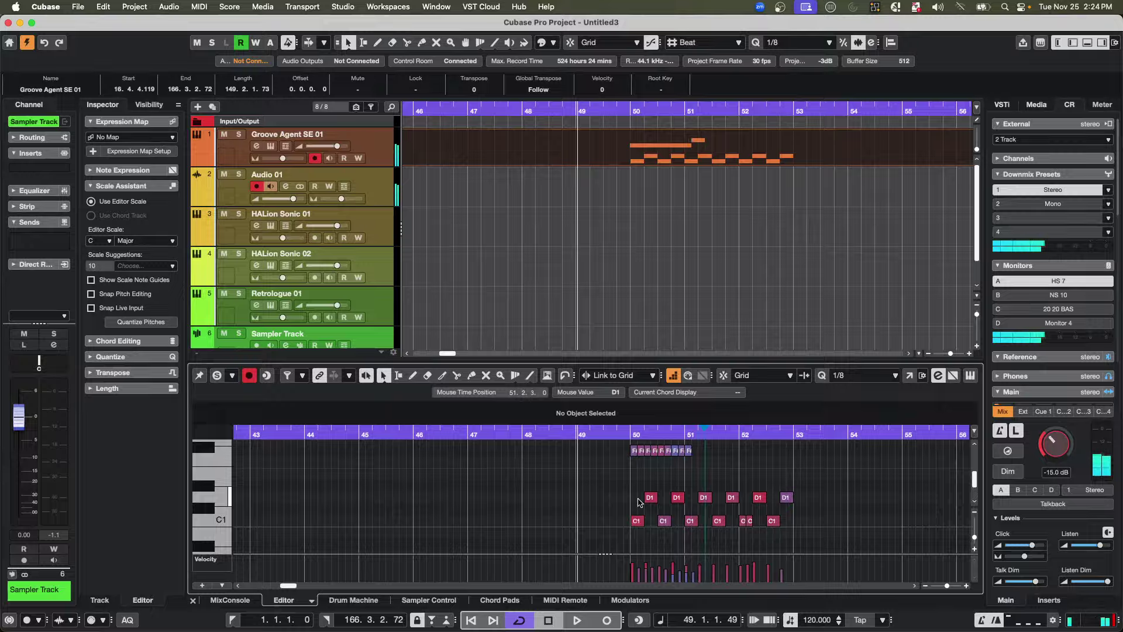
pyautogui.scroll(3, 644, 504)
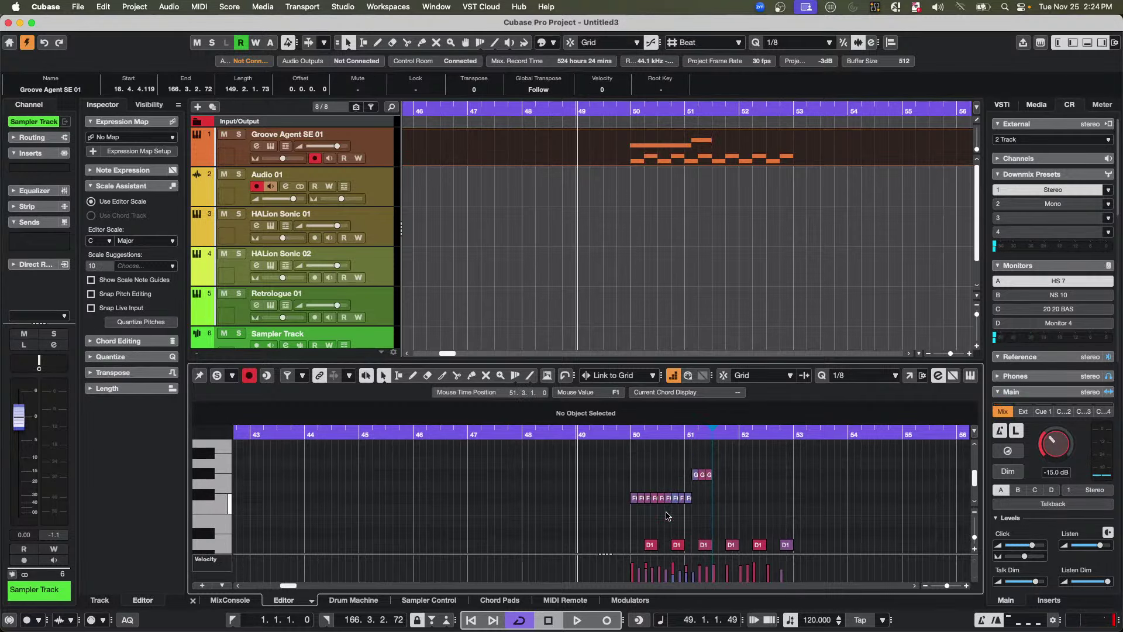
pyautogui.press('super+z')
pyautogui.press('super+z')
pyautogui.press('super+z')
pyautogui.press('super+z')
pyautogui.press('super+z')
pyautogui.press('super+z')
pyautogui.press('super+z')
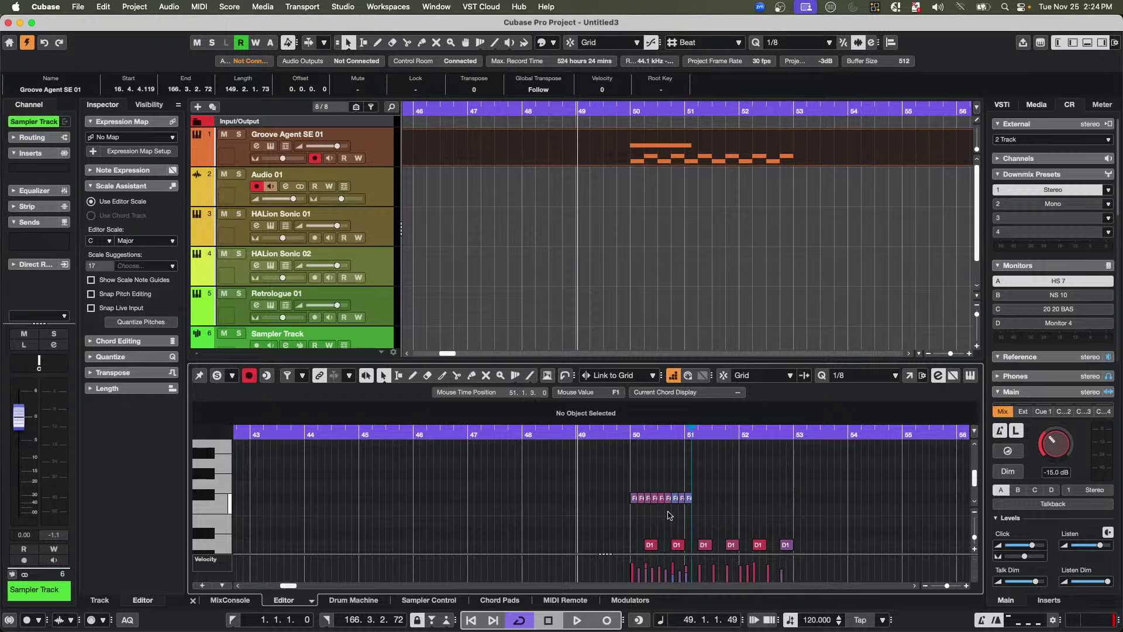
pyautogui.press('super+z')
pyautogui.press('super+z')
pyautogui.press('super+z')
pyautogui.press('super+z')
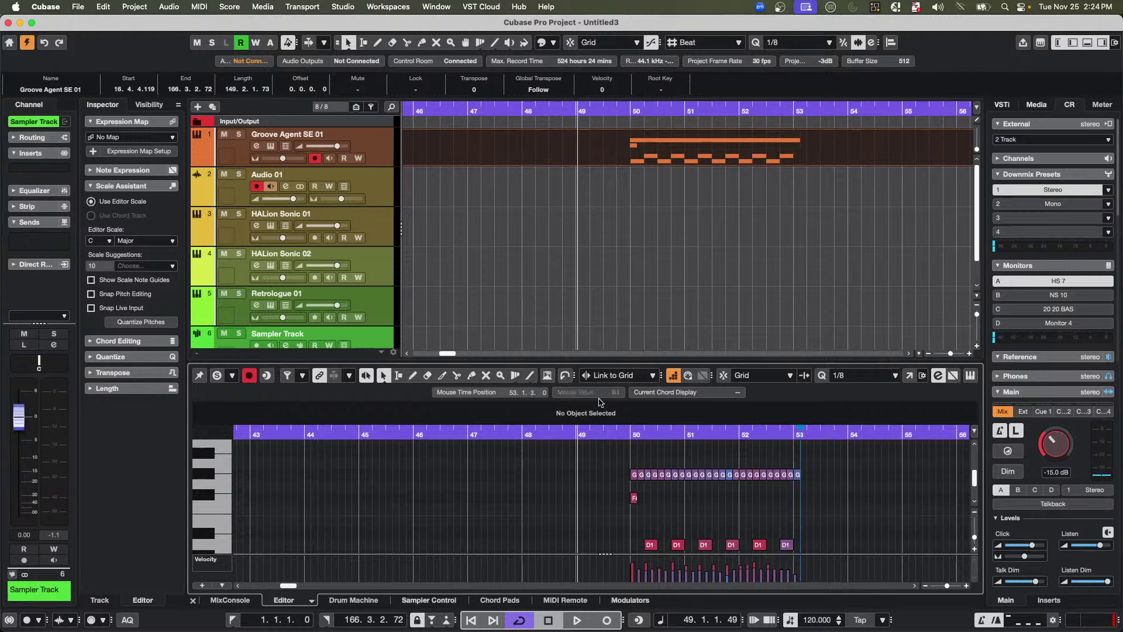
pyautogui.rightClick(641, 387)
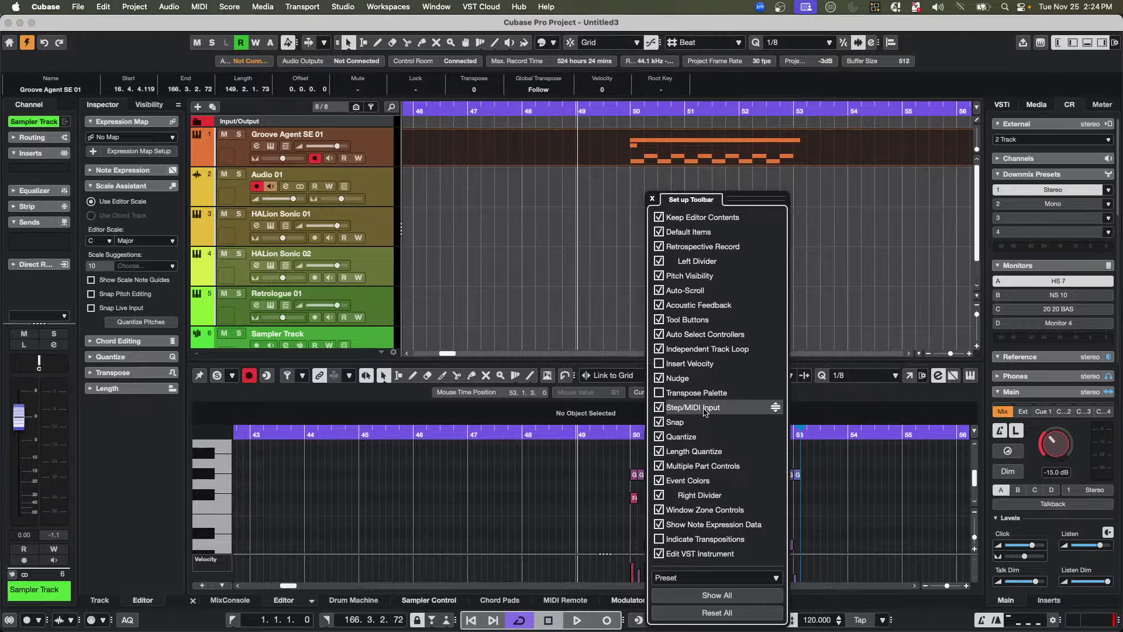
pyautogui.moveTo(704, 412); pyautogui.dragTo(717, 323)
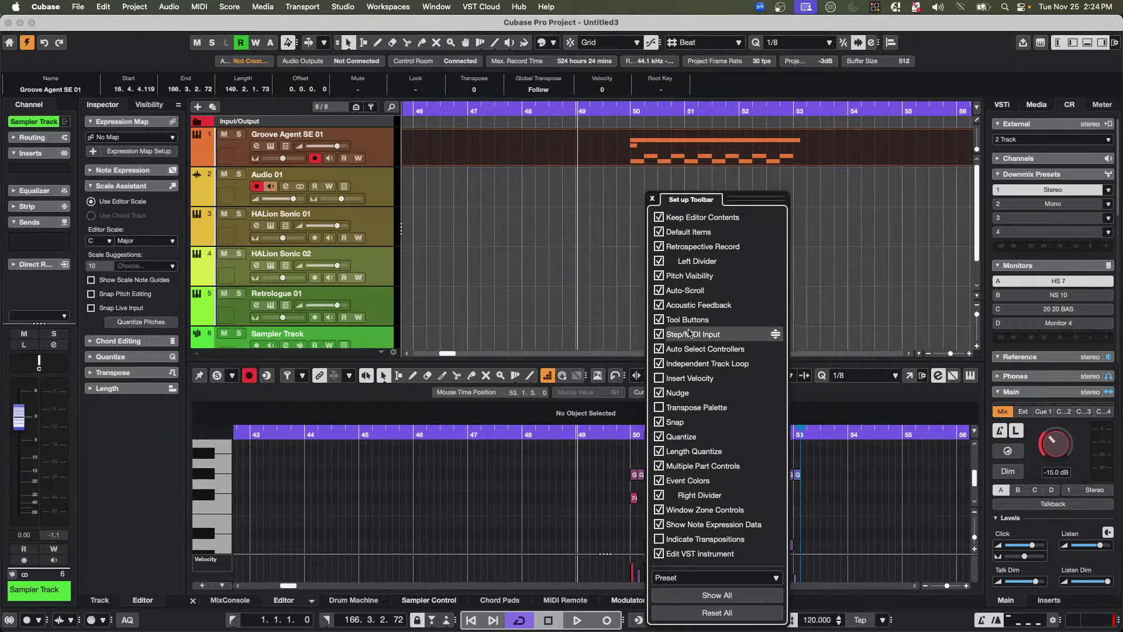
pyautogui.moveTo(689, 335); pyautogui.dragTo(692, 420)
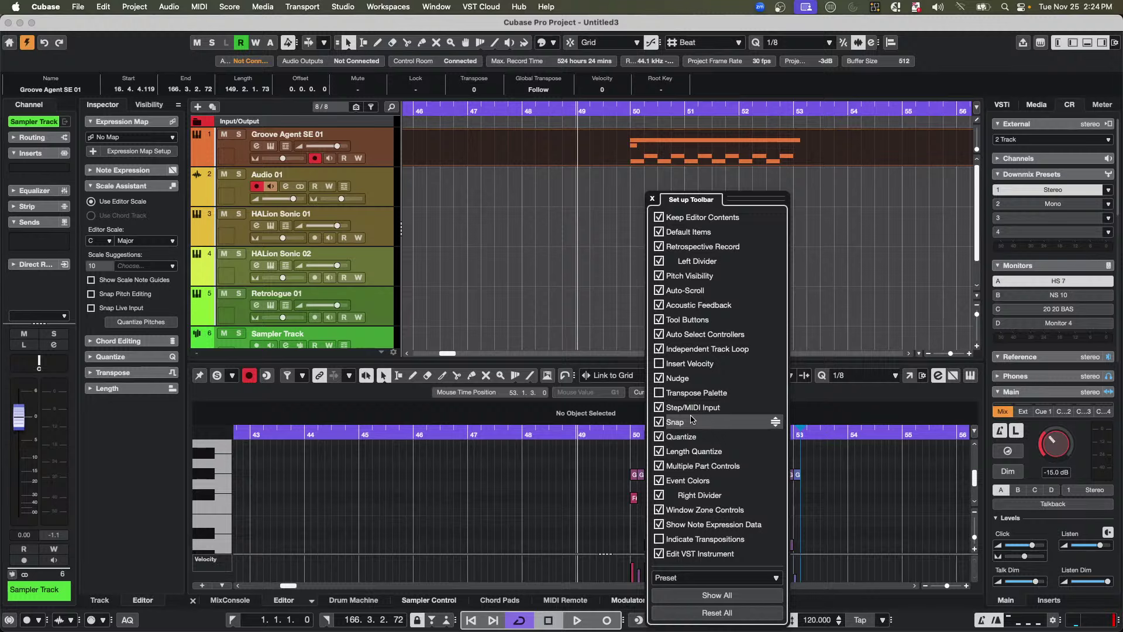
pyautogui.click(653, 199)
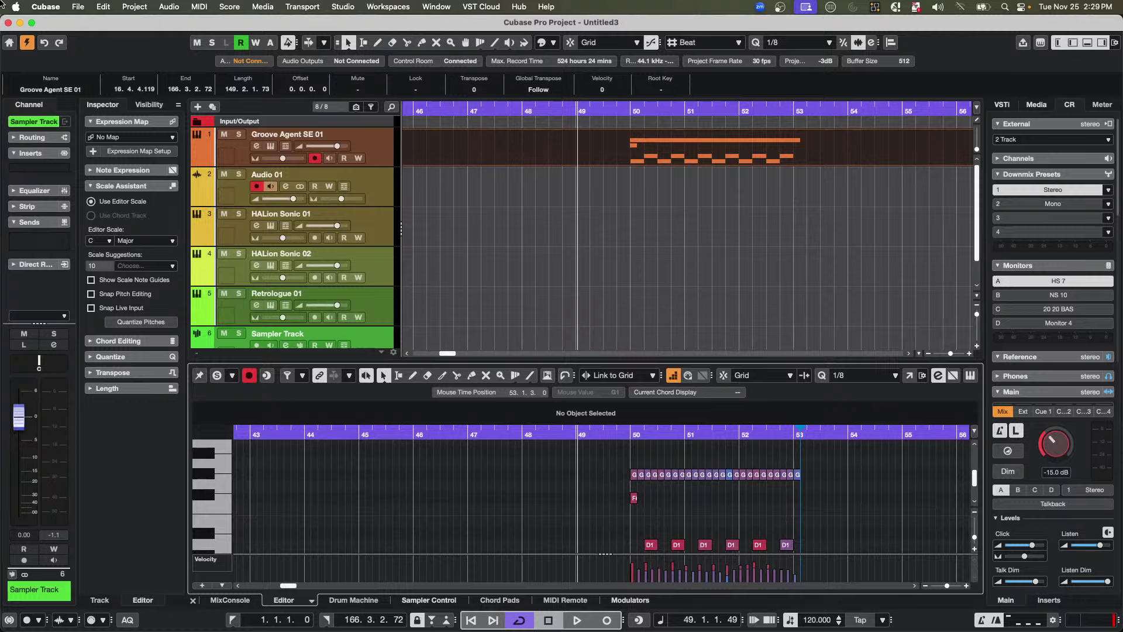
# - Open the recent project 'be someone.cpr'
pyautogui.click(79, 6)
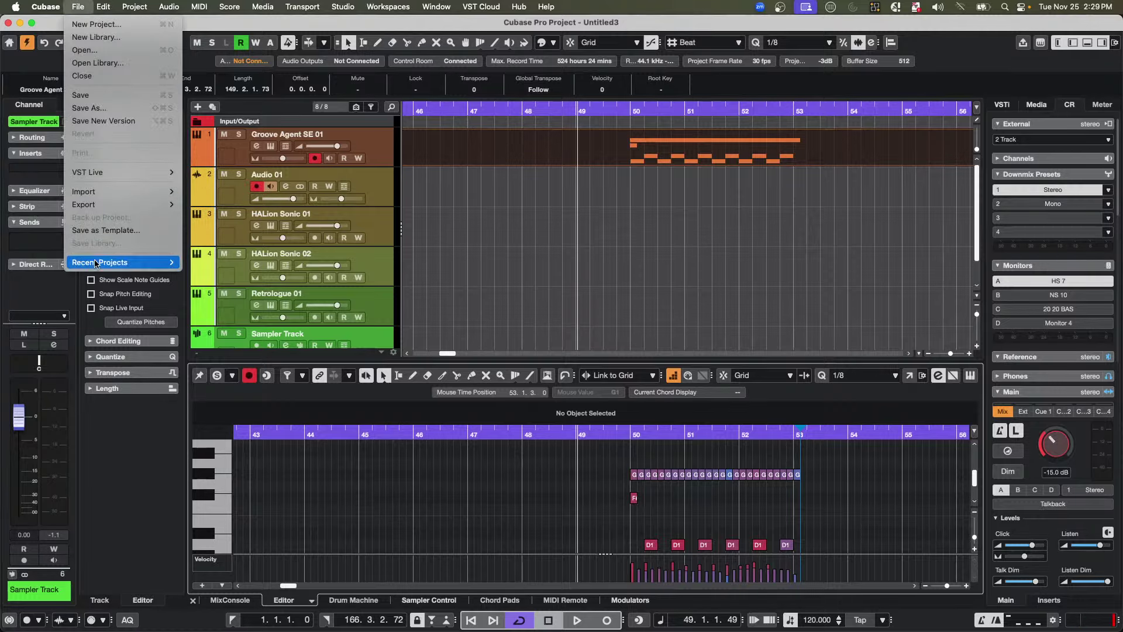
pyautogui.moveTo(103, 262)
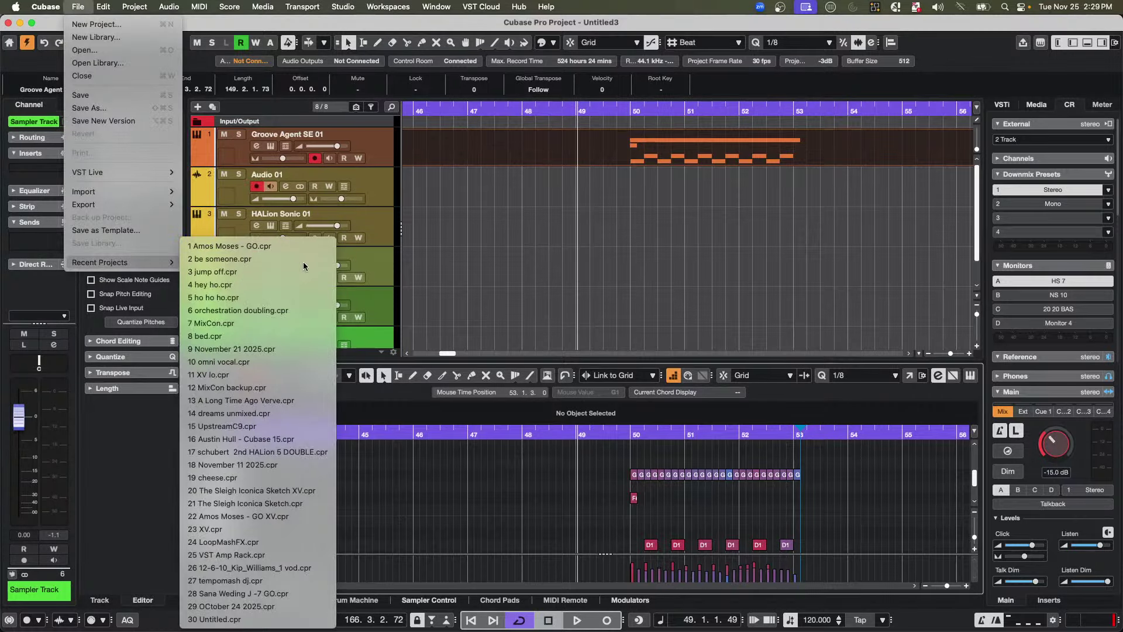
pyautogui.click(303, 259)
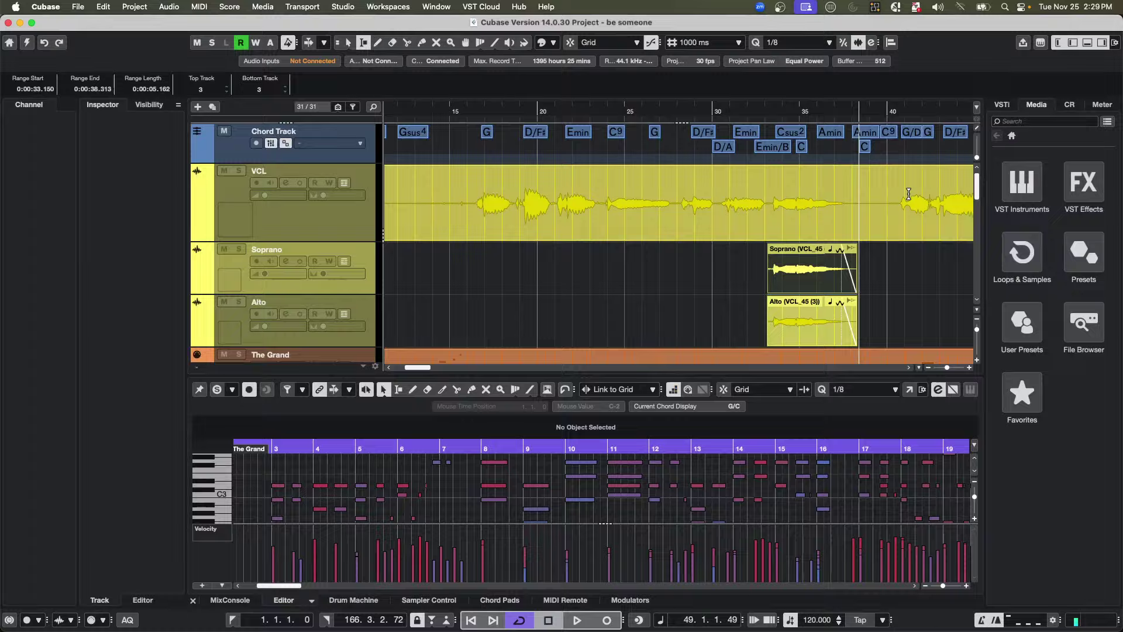
# - Dismiss the Hub, activate the project, zoom out to the whole vocal and start playback
pyautogui.click(9, 42)
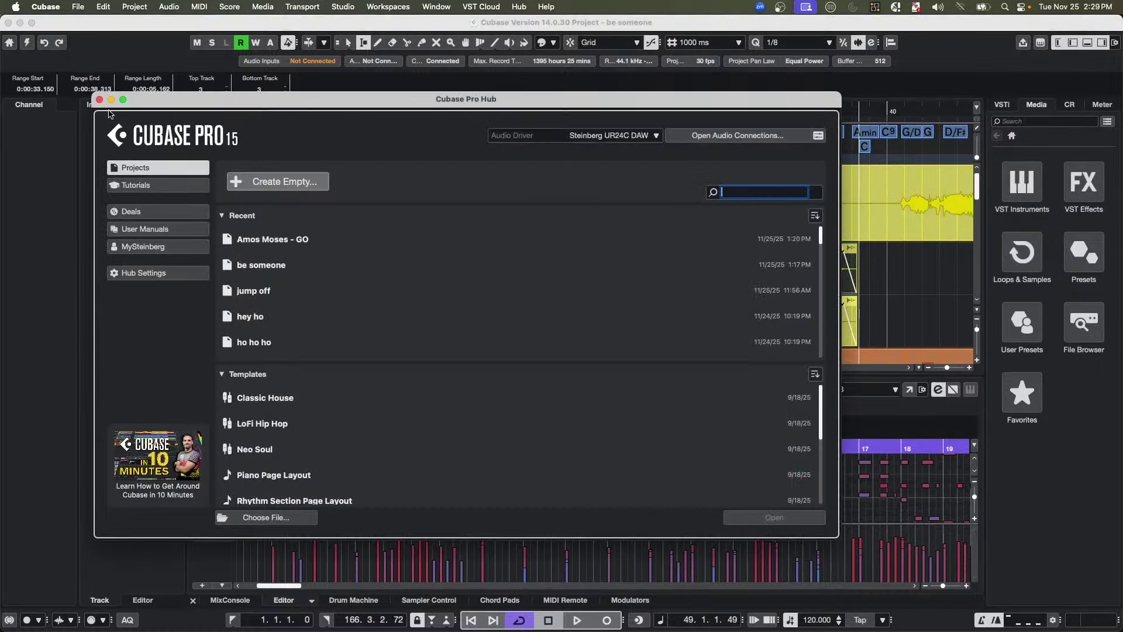
pyautogui.click(927, 280)
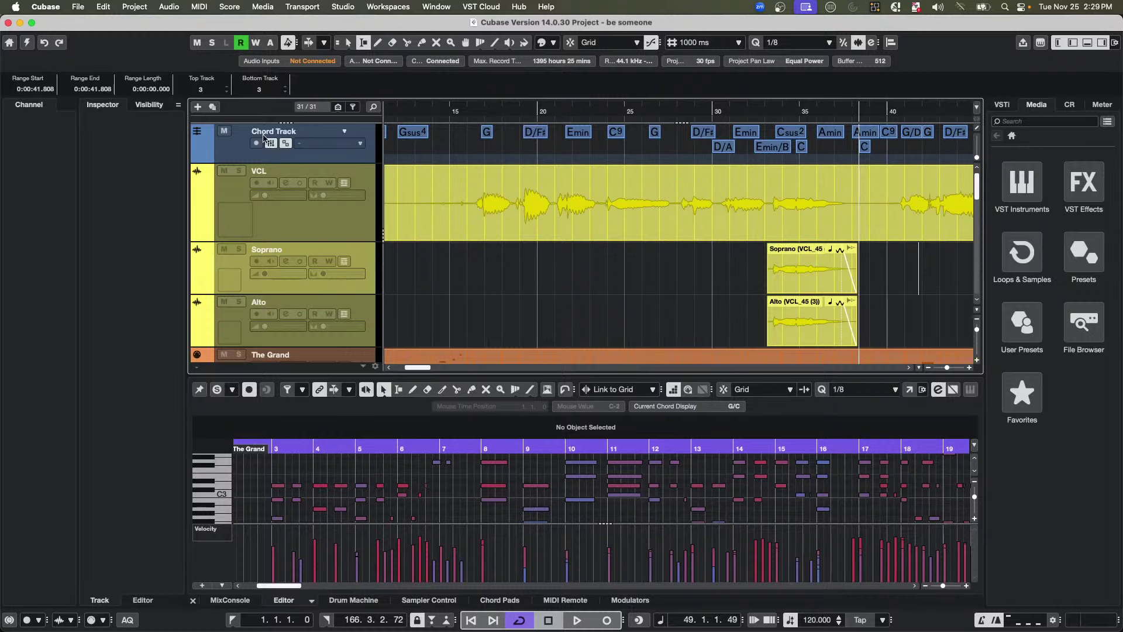
pyautogui.click(26, 44)
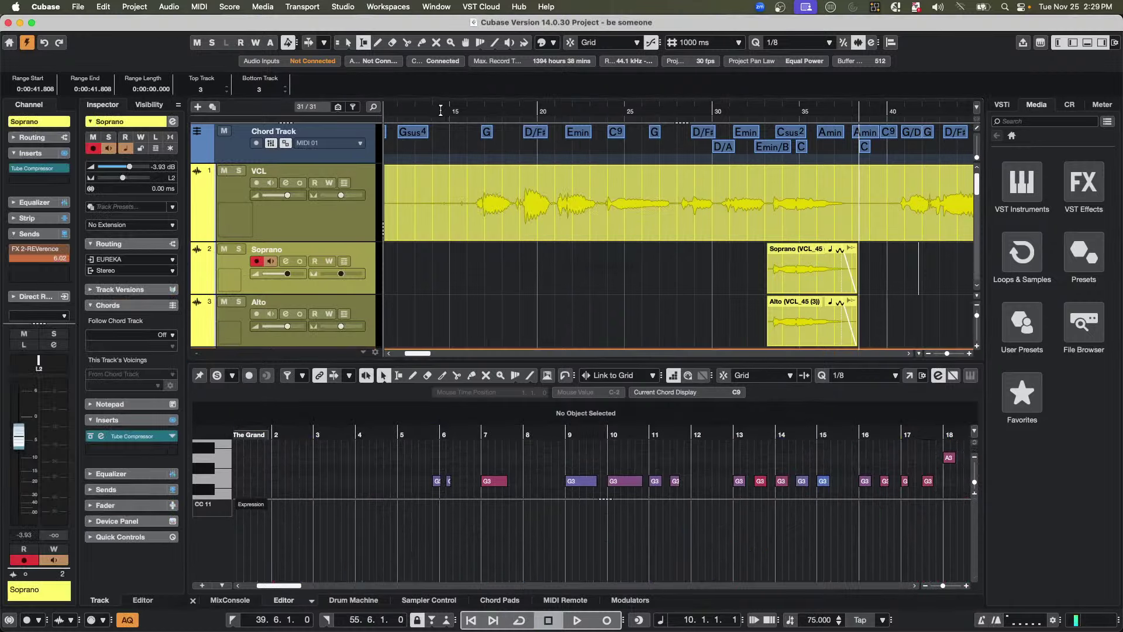
pyautogui.moveTo(443, 109); pyautogui.dragTo(450, 87)
pyautogui.press('space')
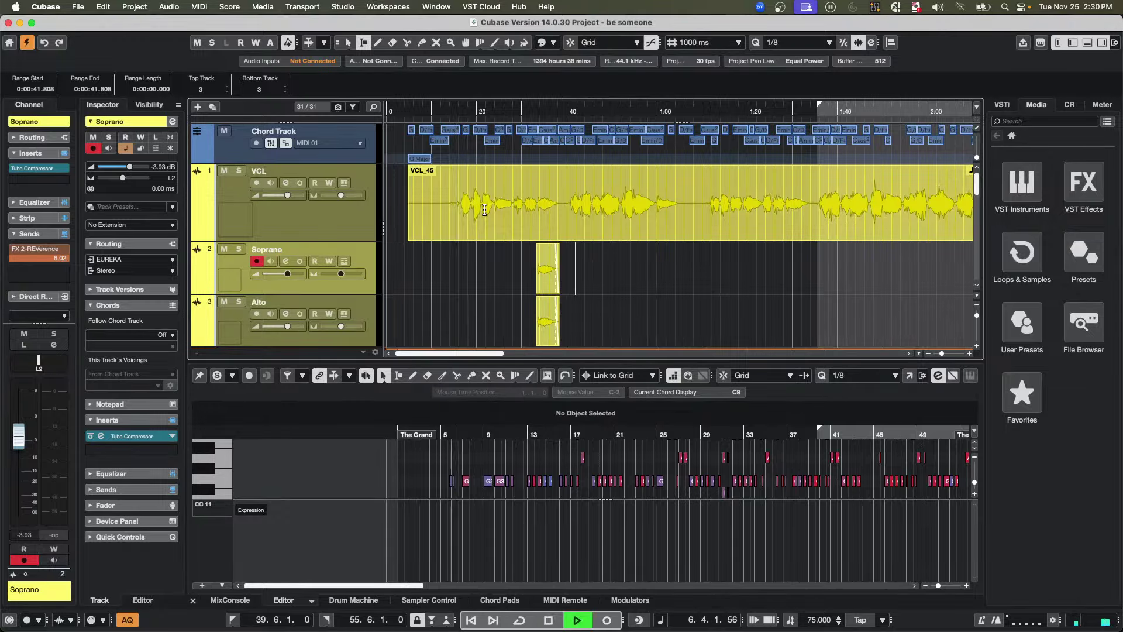
# - Select the VCL_45 event and open it in a separate Sample Editor window
pyautogui.press('1')
pyautogui.click(490, 218)
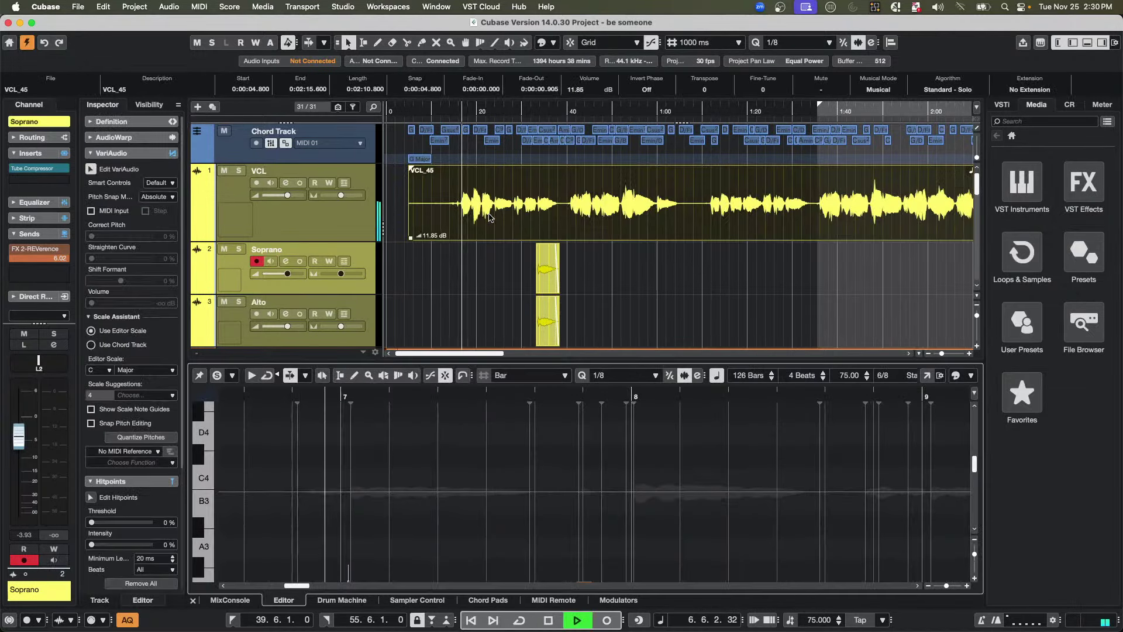
pyautogui.click(927, 374)
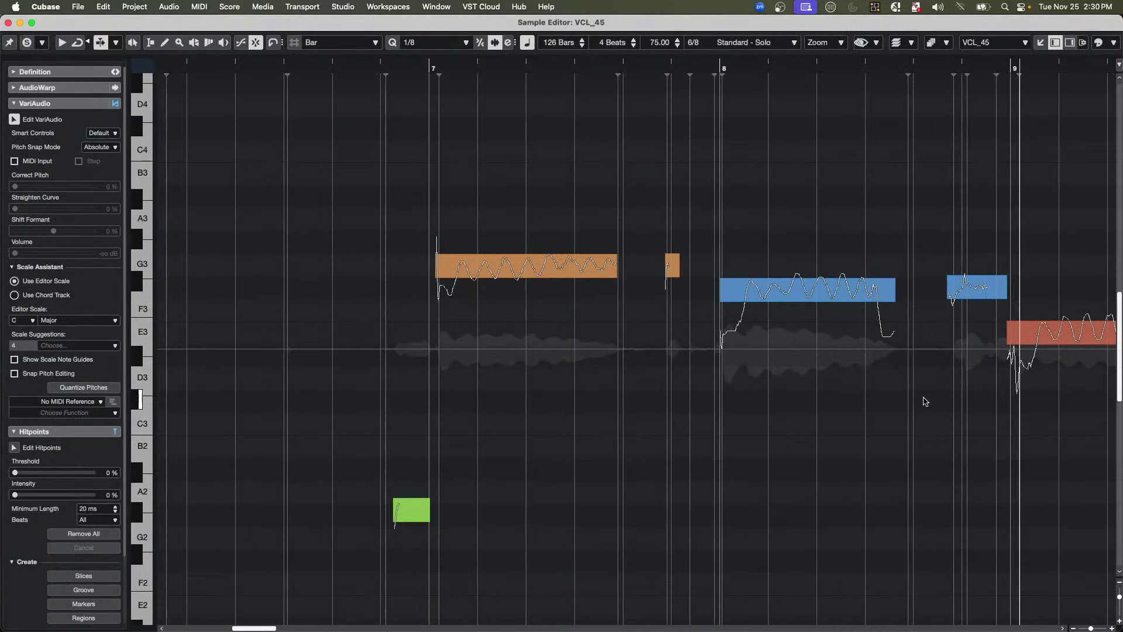
# - Apply 73% pitch correction to the E3 segment at bar 13 and shorten its edge
pyautogui.moveTo(344, 326)
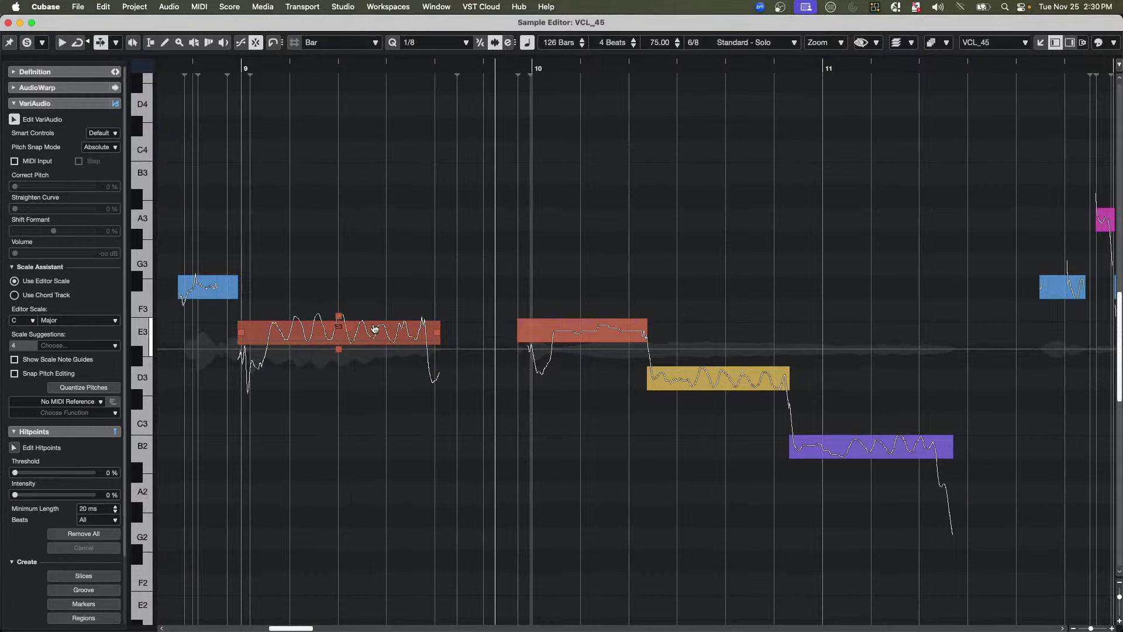
pyautogui.click(338, 350)
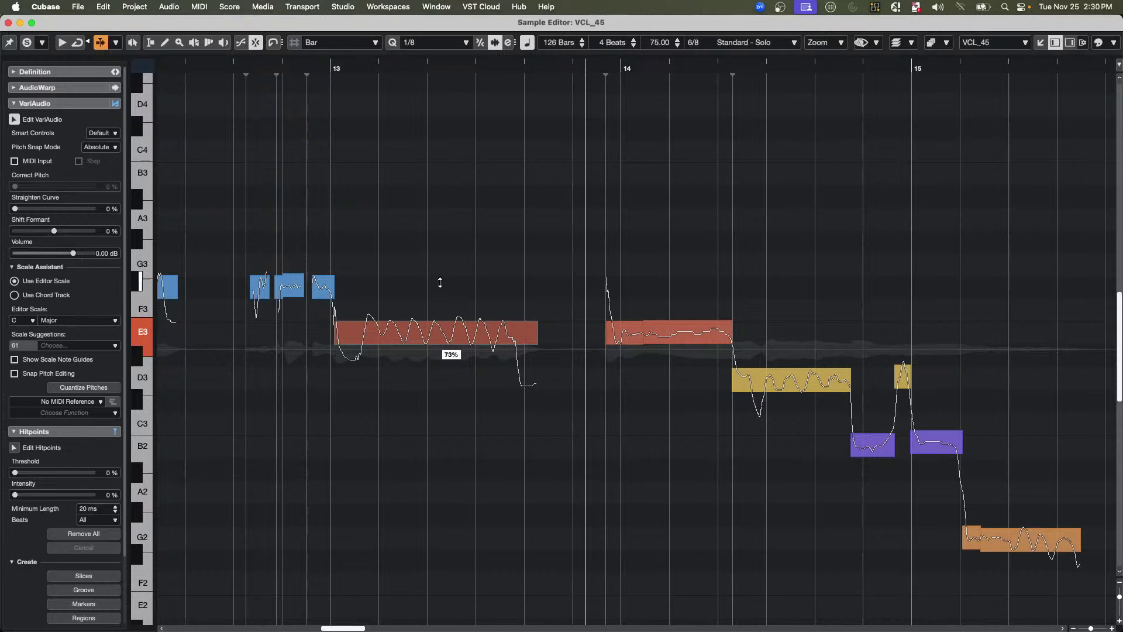
pyautogui.click(436, 330)
pyautogui.moveTo(524, 335); pyautogui.dragTo(514, 335)
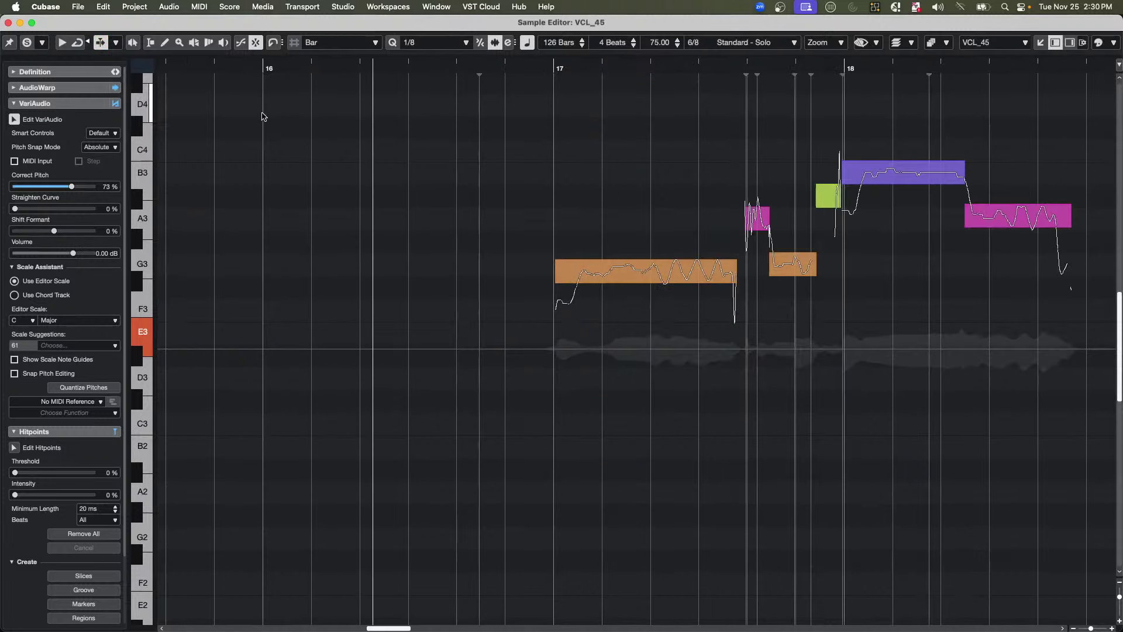
pyautogui.click(100, 43)
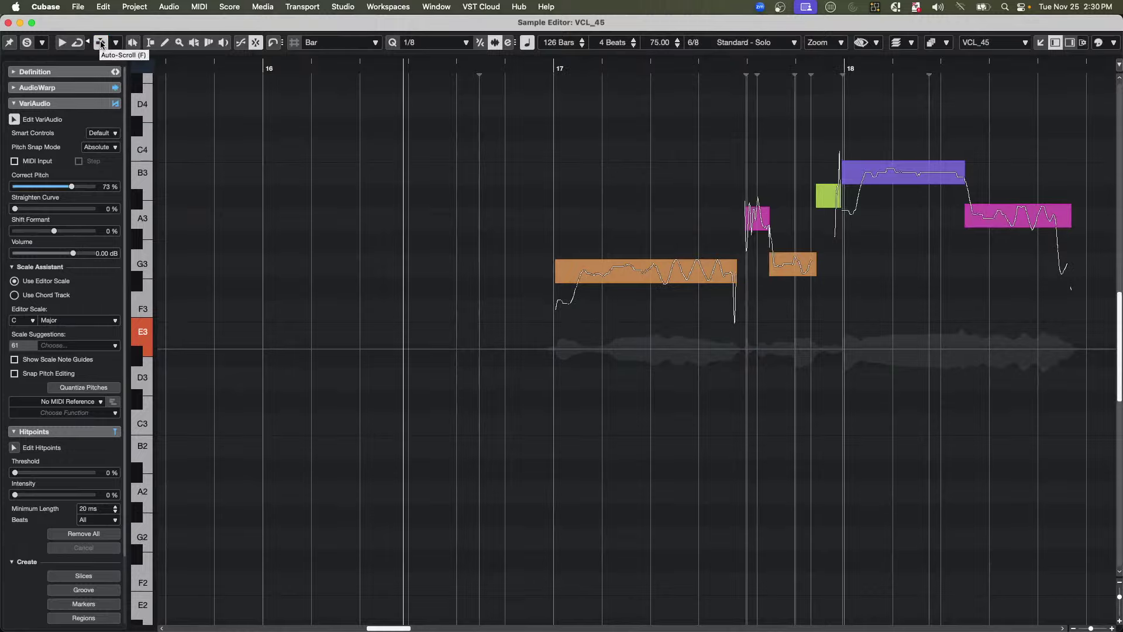
pyautogui.click(100, 44)
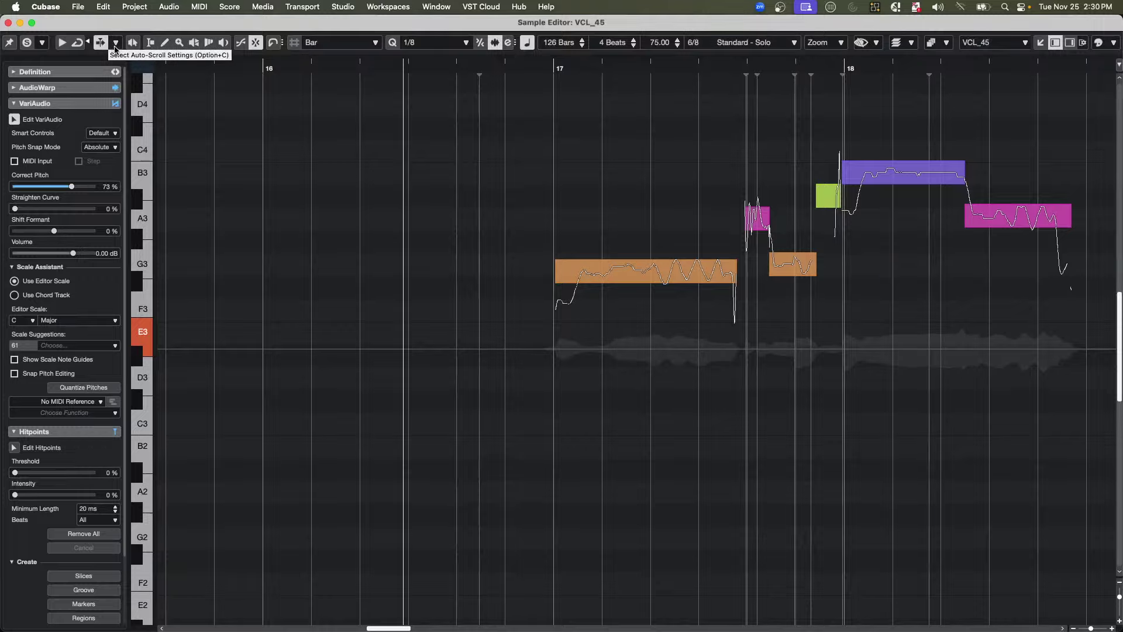
pyautogui.click(116, 43)
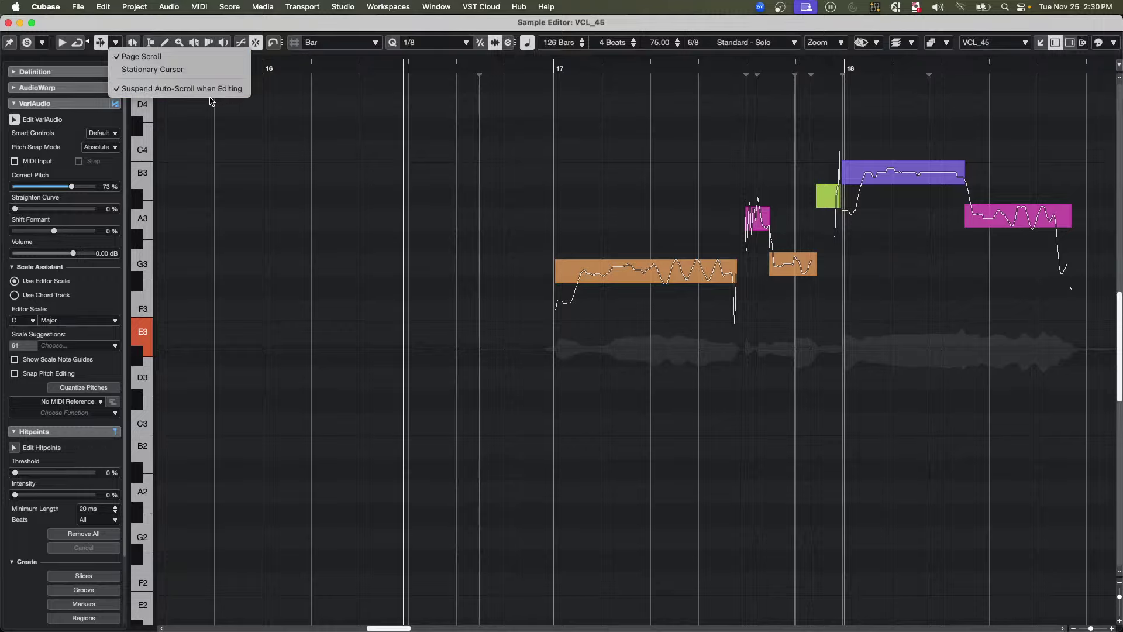
pyautogui.click(463, 184)
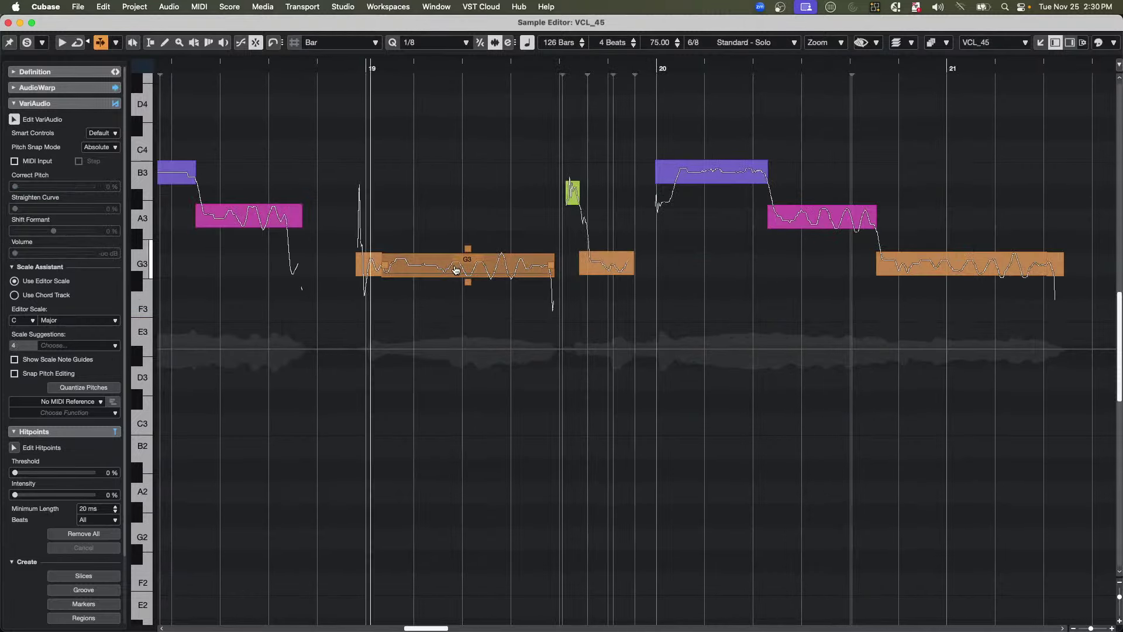
# - Show all Smart Controls on the G3 segment and tilt its pitch curve's end upward
pyautogui.click(470, 274)
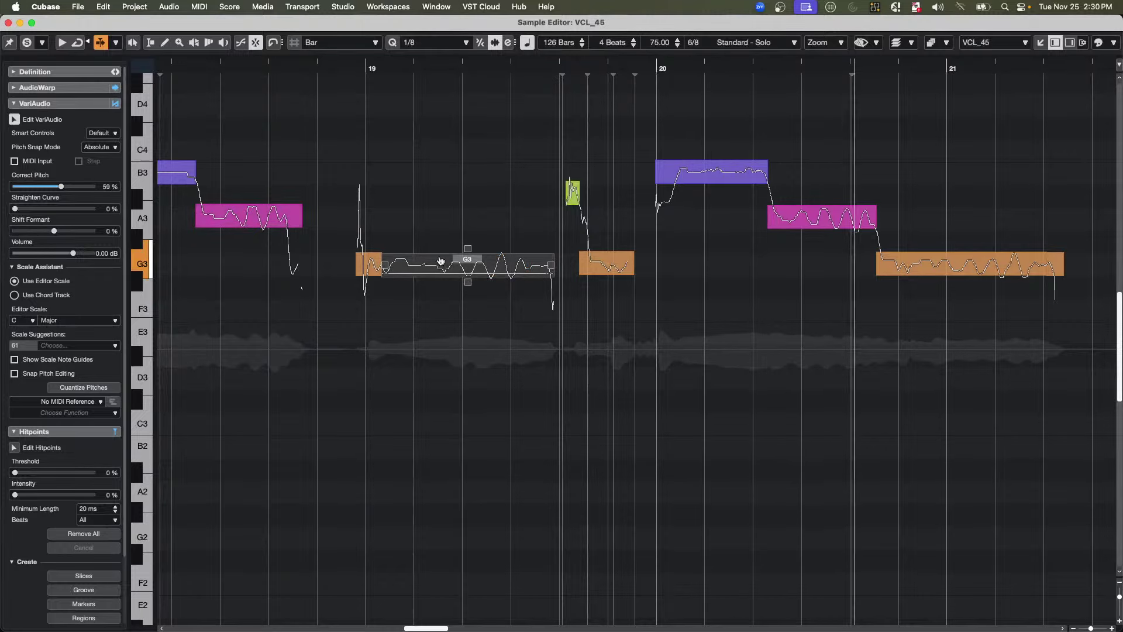
pyautogui.click(103, 133)
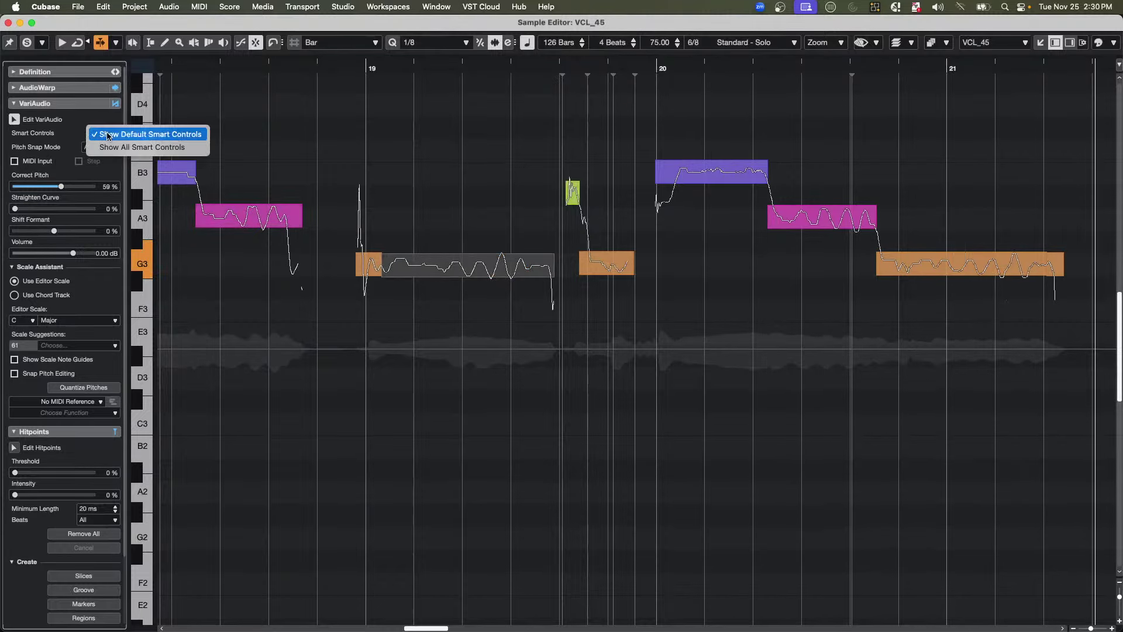
pyautogui.click(109, 147)
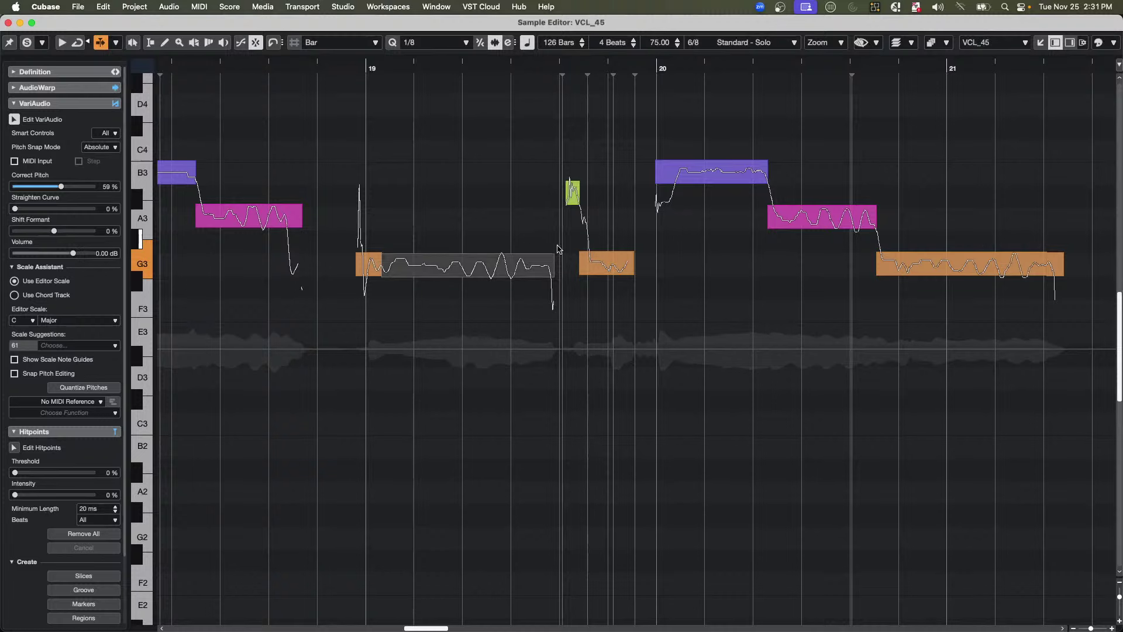
pyautogui.moveTo(551, 253)
pyautogui.mouseDown()
pyautogui.moveTo(553, 198)
pyautogui.moveTo(551, 234)
pyautogui.mouseUp()
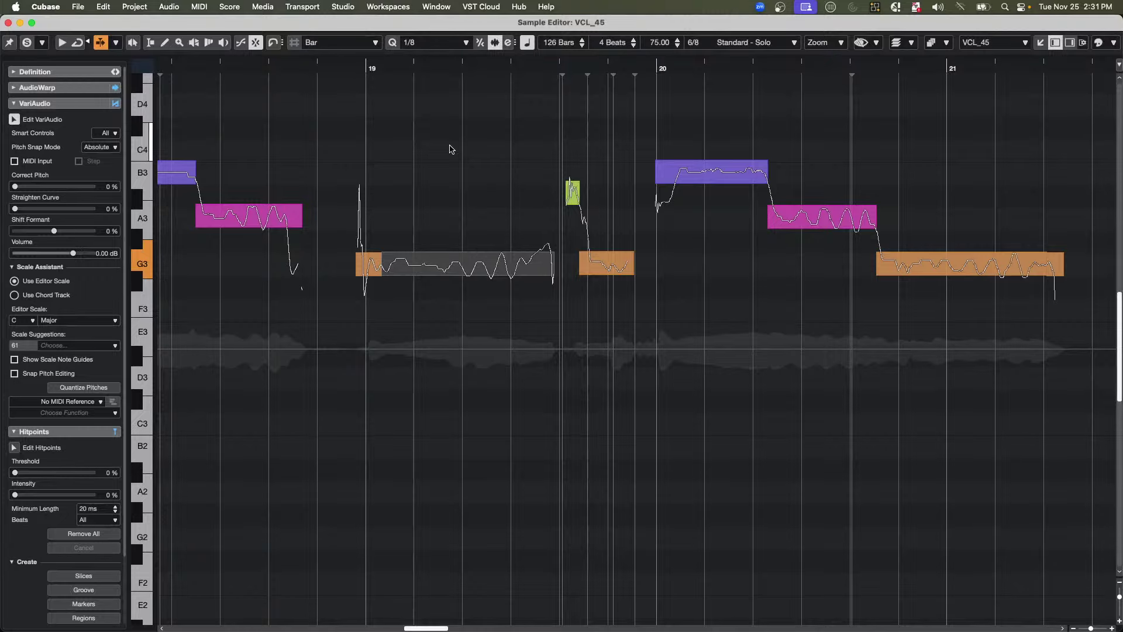
# - Play and stop the edited vocal, check the Auto-Scroll options, and close the Sample Editor window
pyautogui.press('space')
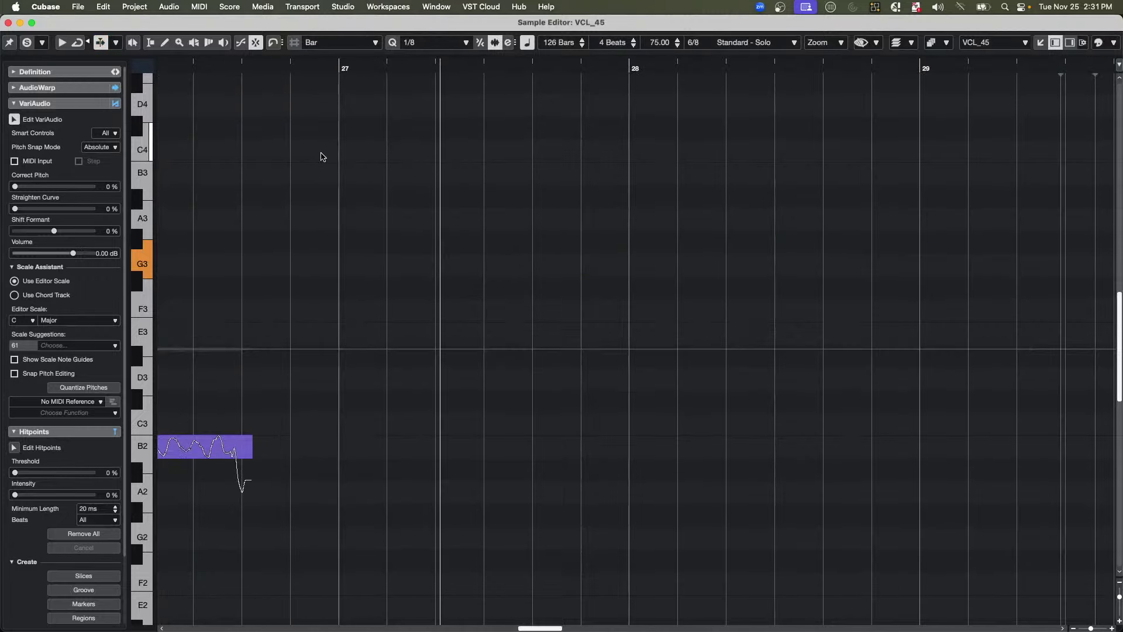
pyautogui.press('space')
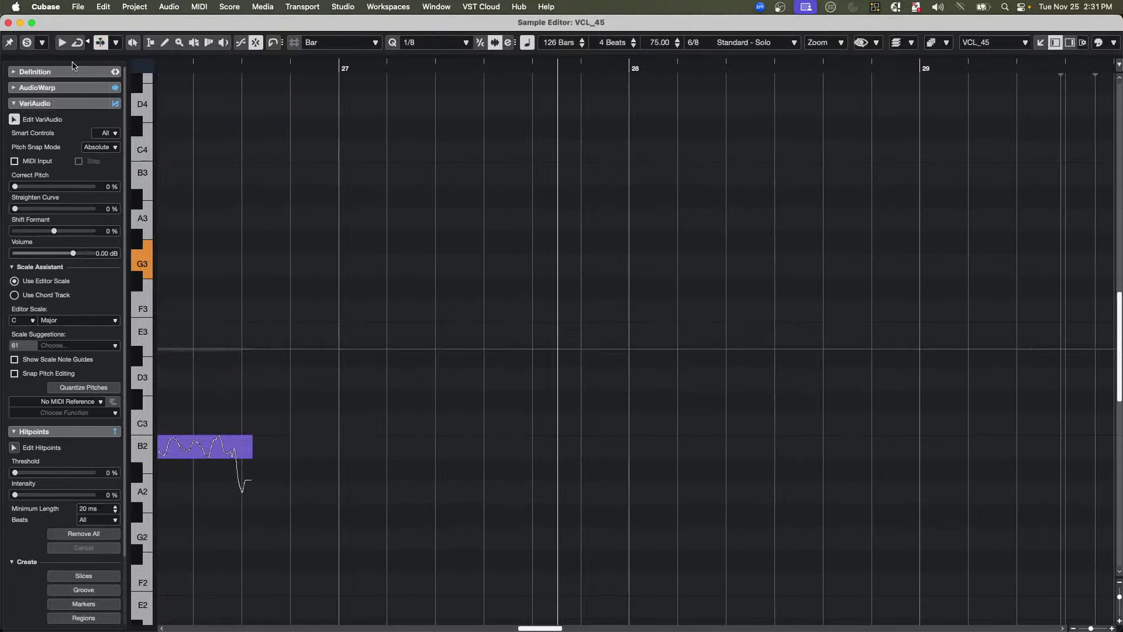
pyautogui.click(116, 43)
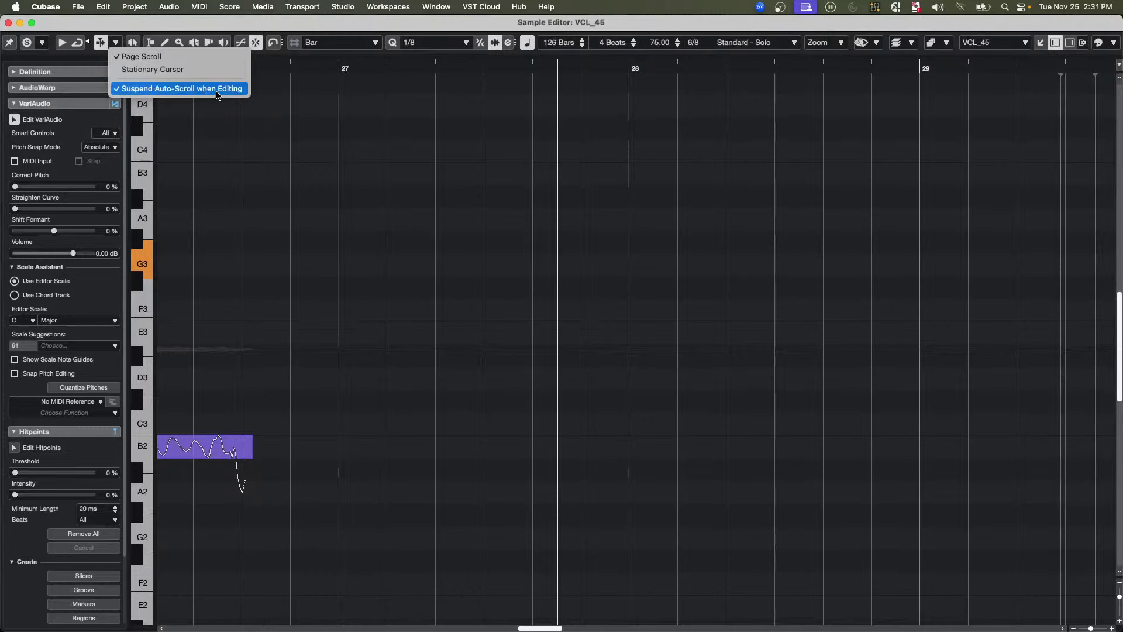
pyautogui.click(8, 23)
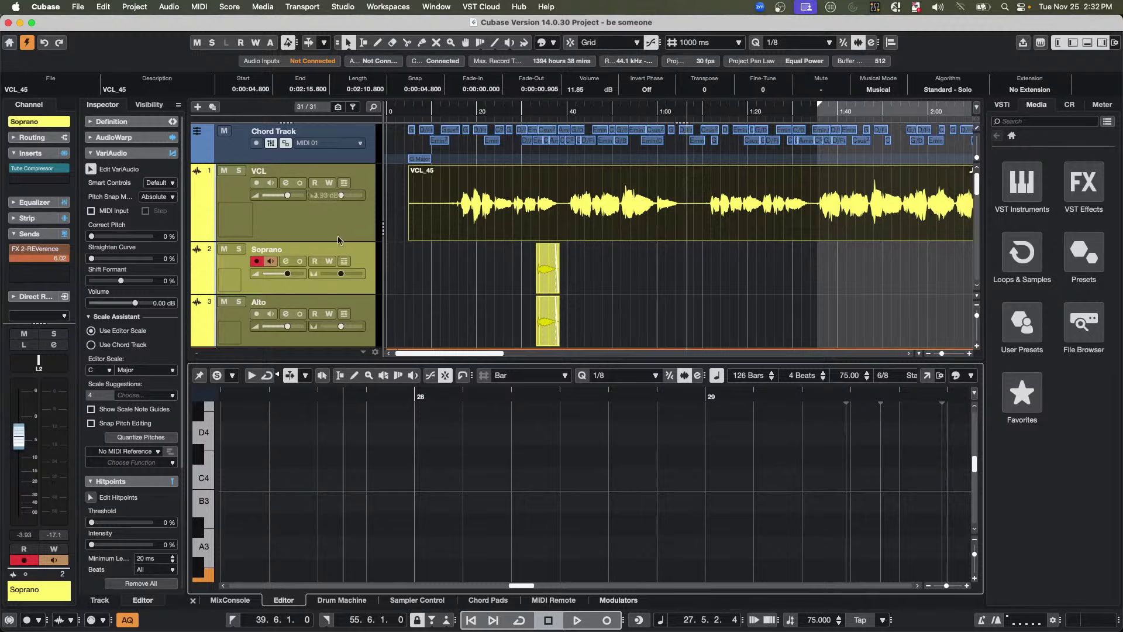
# - From the VCL track's context menu, add an instrument track with HALion Sonic from the Synth list
pyautogui.click(296, 224)
pyautogui.rightClick(294, 223)
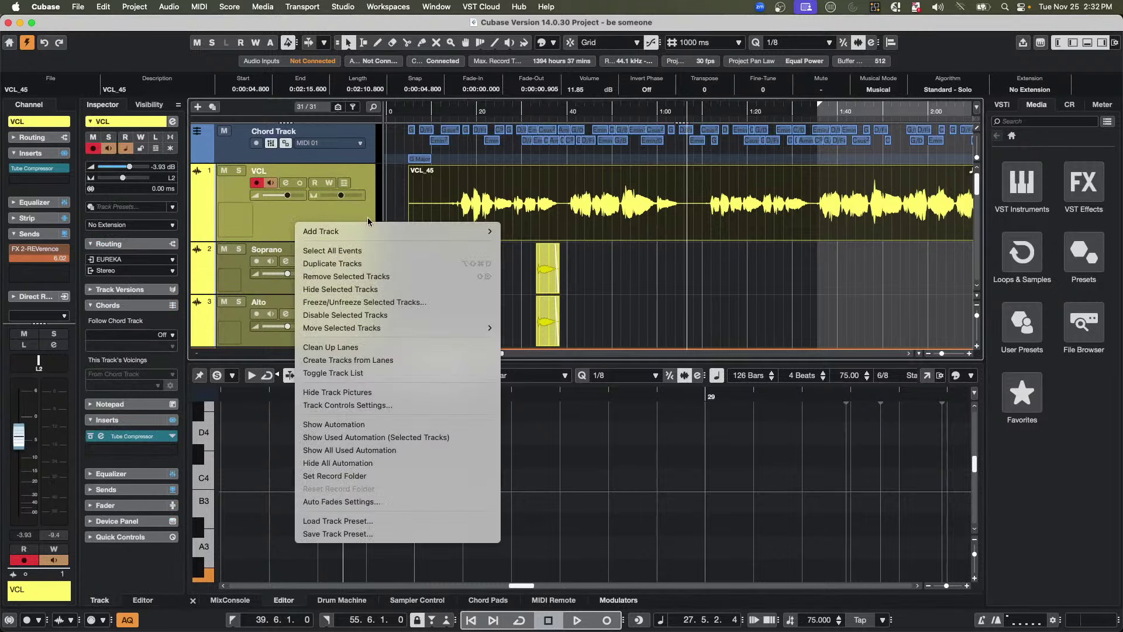
pyautogui.moveTo(340, 231)
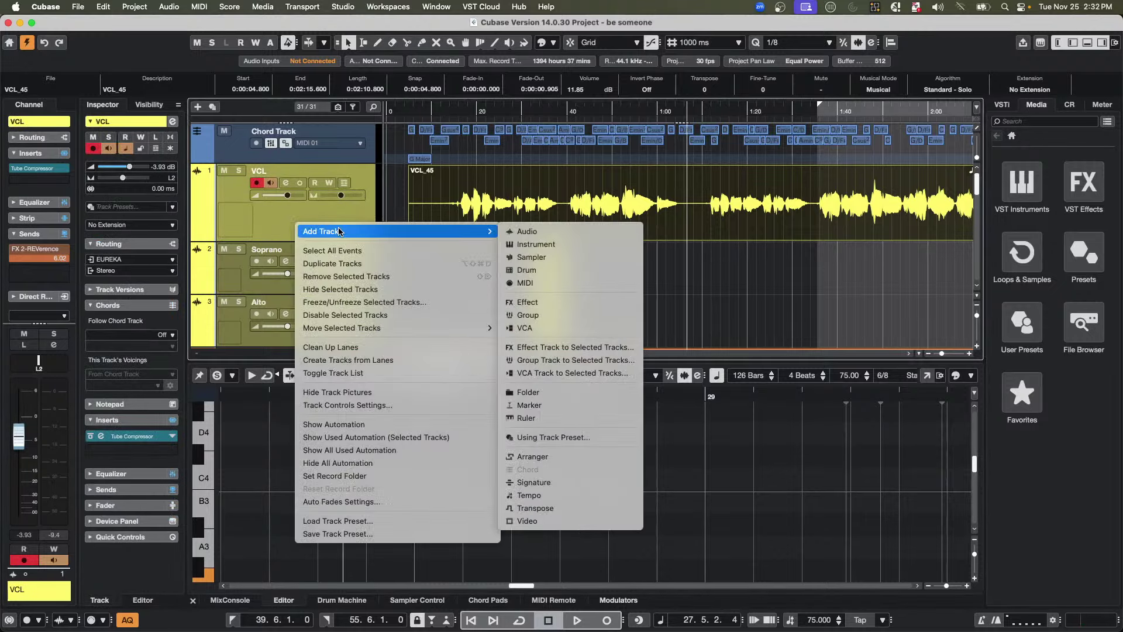
pyautogui.click(550, 245)
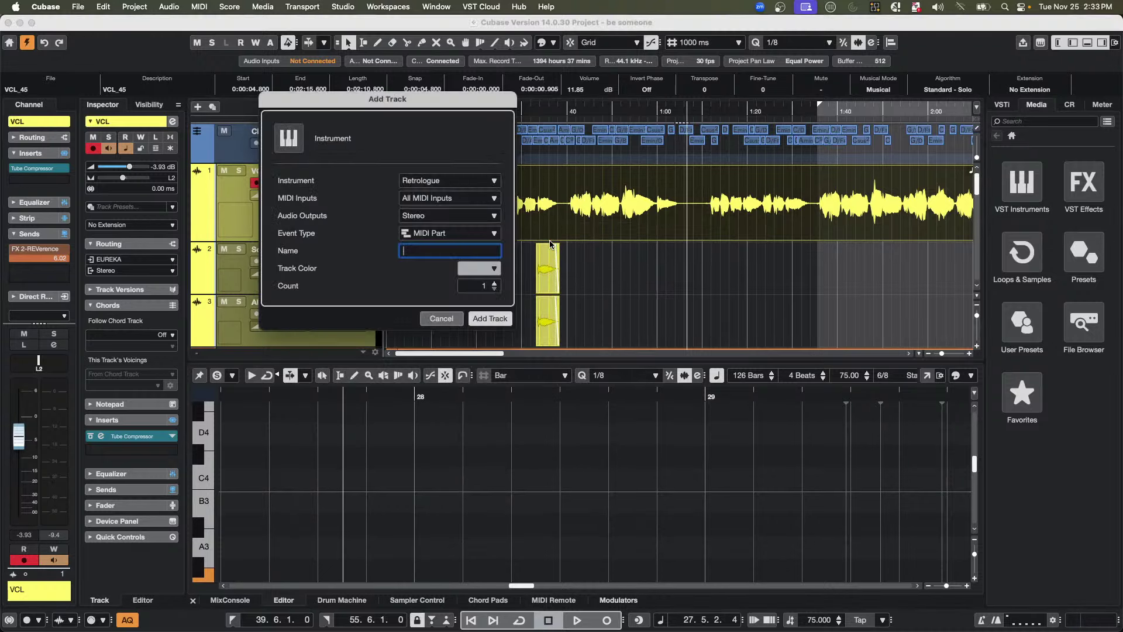
pyautogui.click(424, 182)
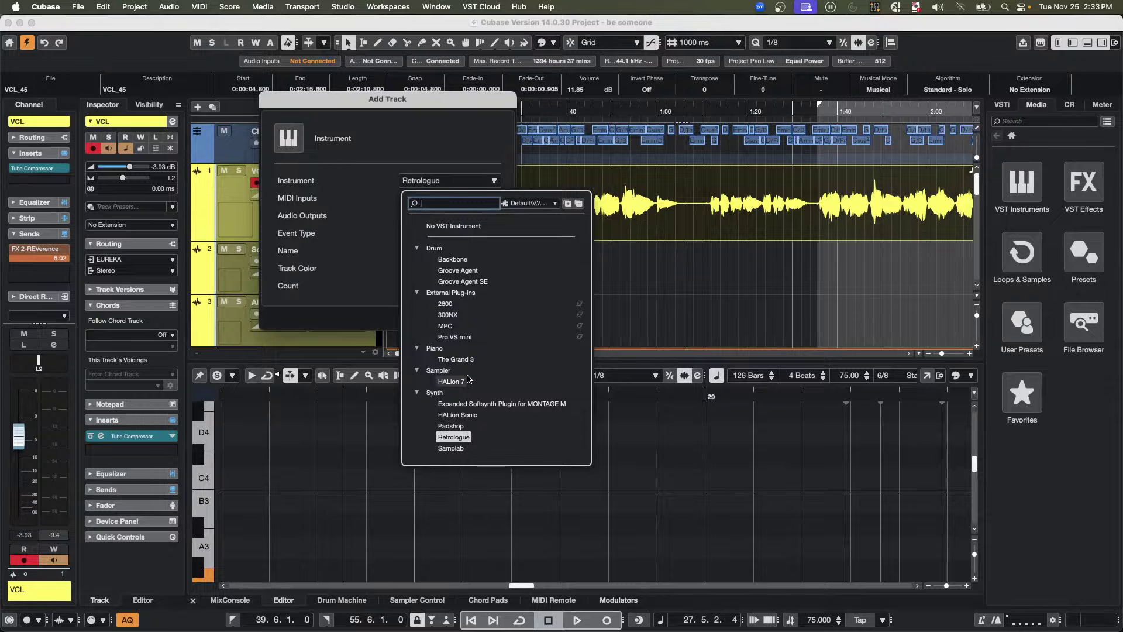
pyautogui.click(465, 416)
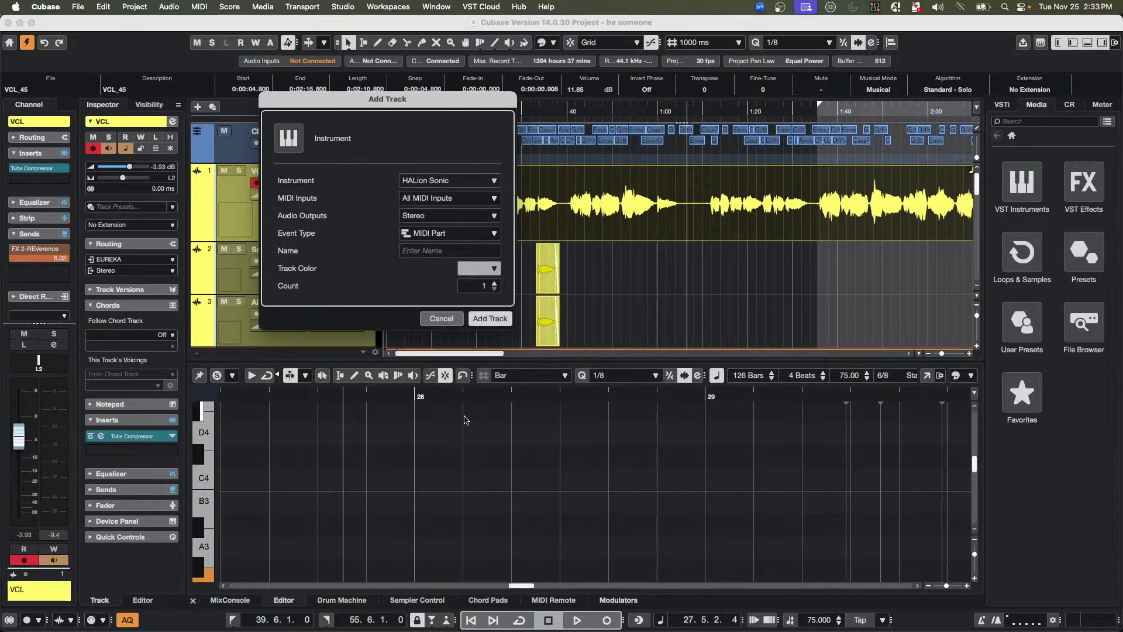
# - Create the HALion Sonic track and load the Writing Room Synths 'Brass Breeze' program into slot 1
pyautogui.click(490, 319)
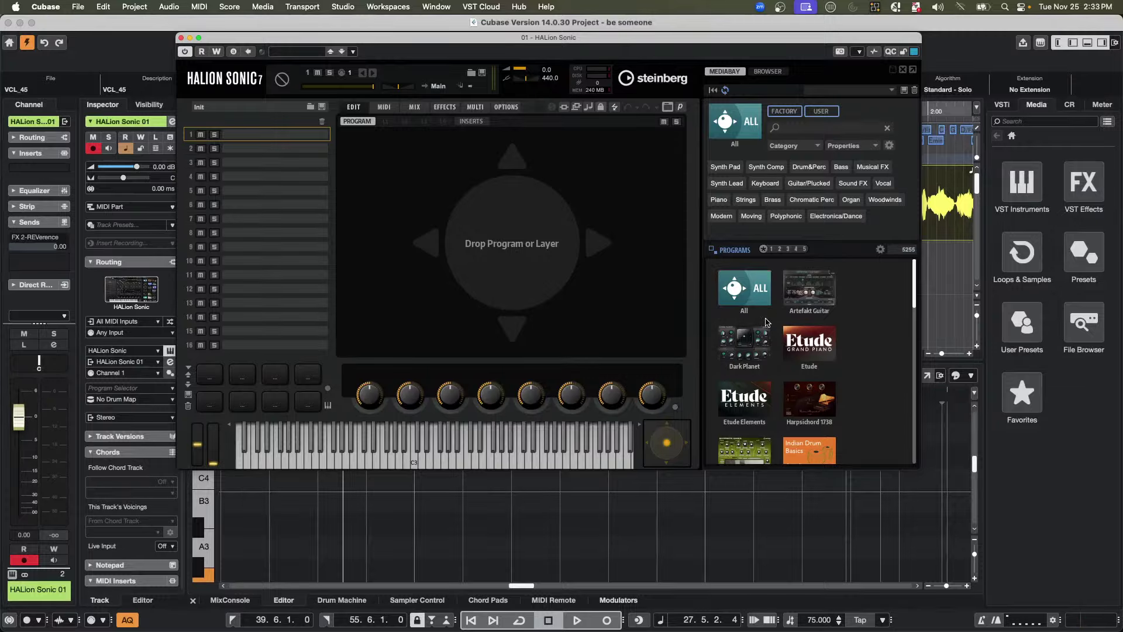
pyautogui.scroll(-1, 766, 322)
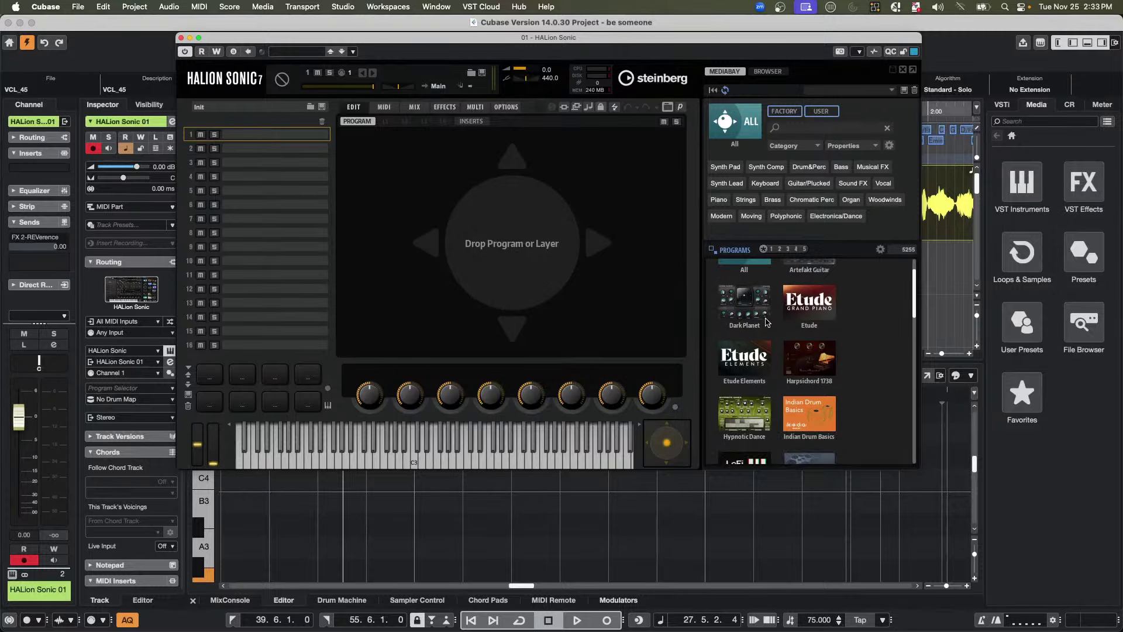
pyautogui.scroll(-3, 767, 322)
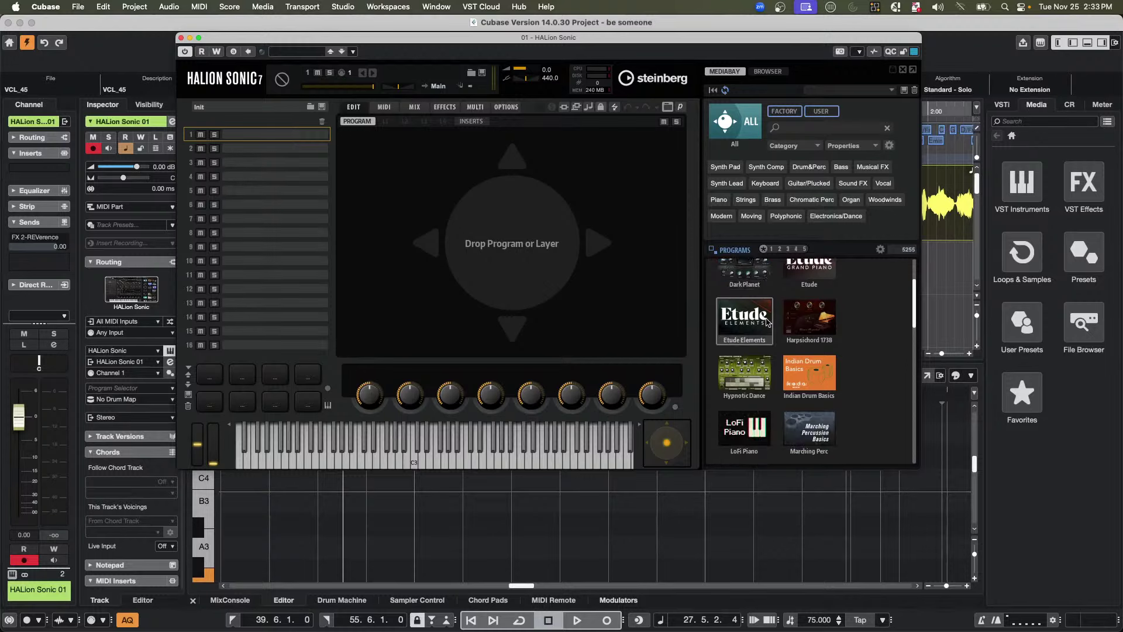
pyautogui.scroll(-3, 764, 323)
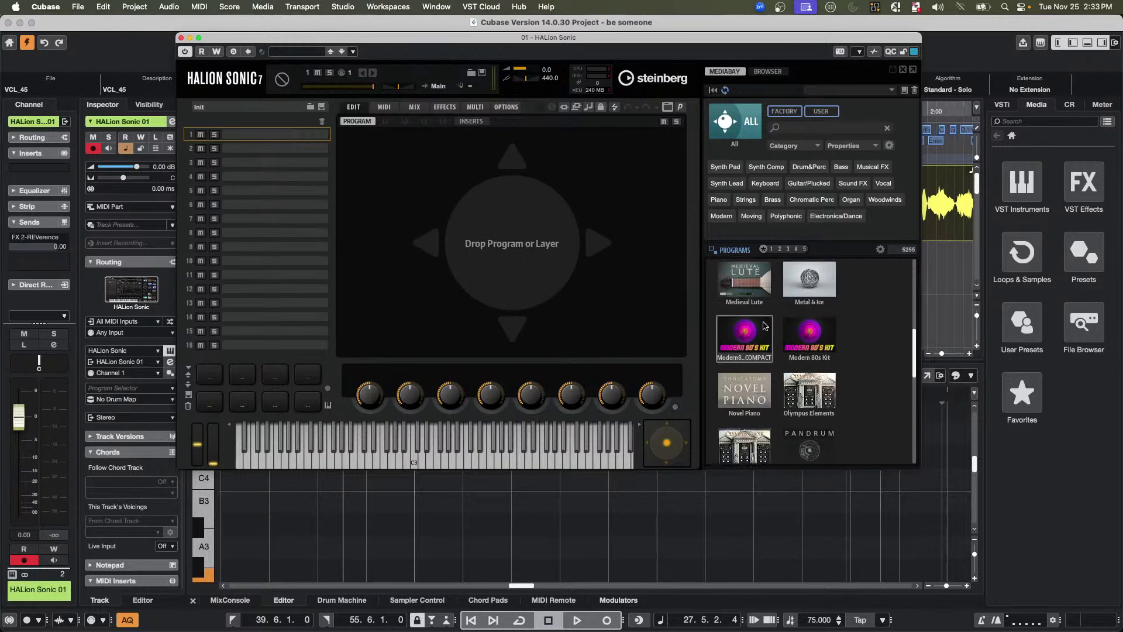
pyautogui.scroll(-3, 765, 327)
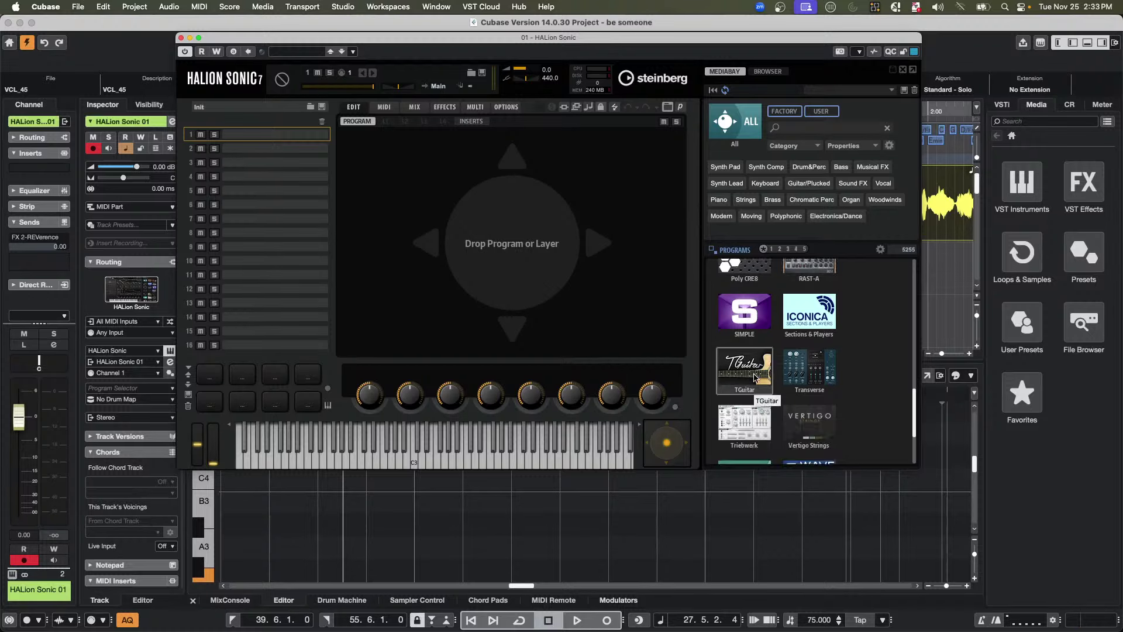
pyautogui.scroll(-3, 775, 356)
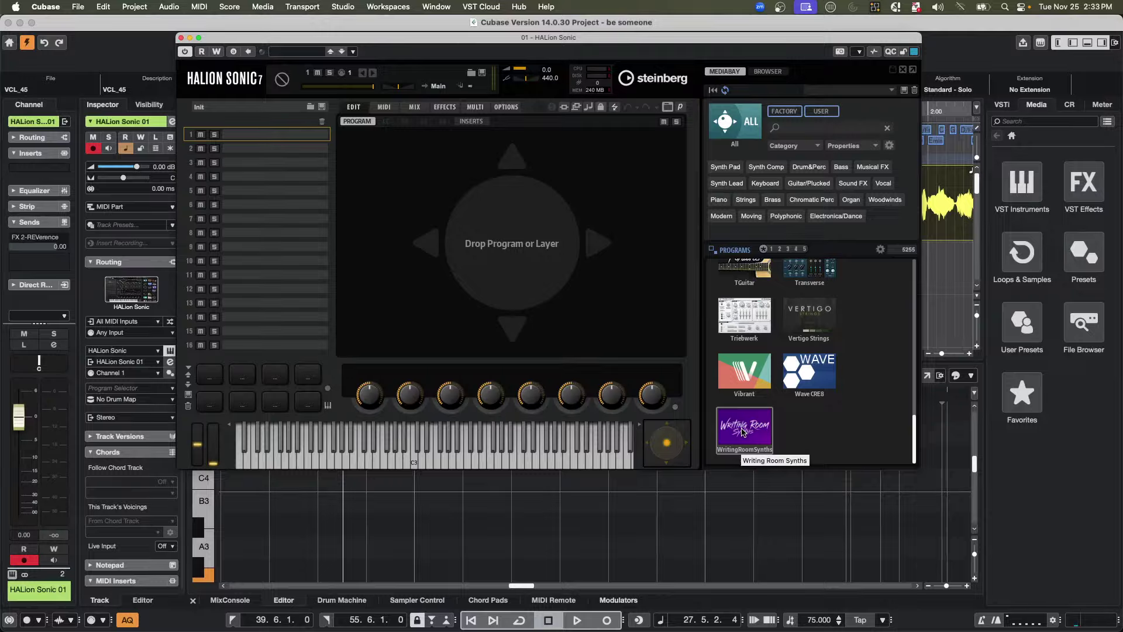
pyautogui.scroll(3, 757, 357)
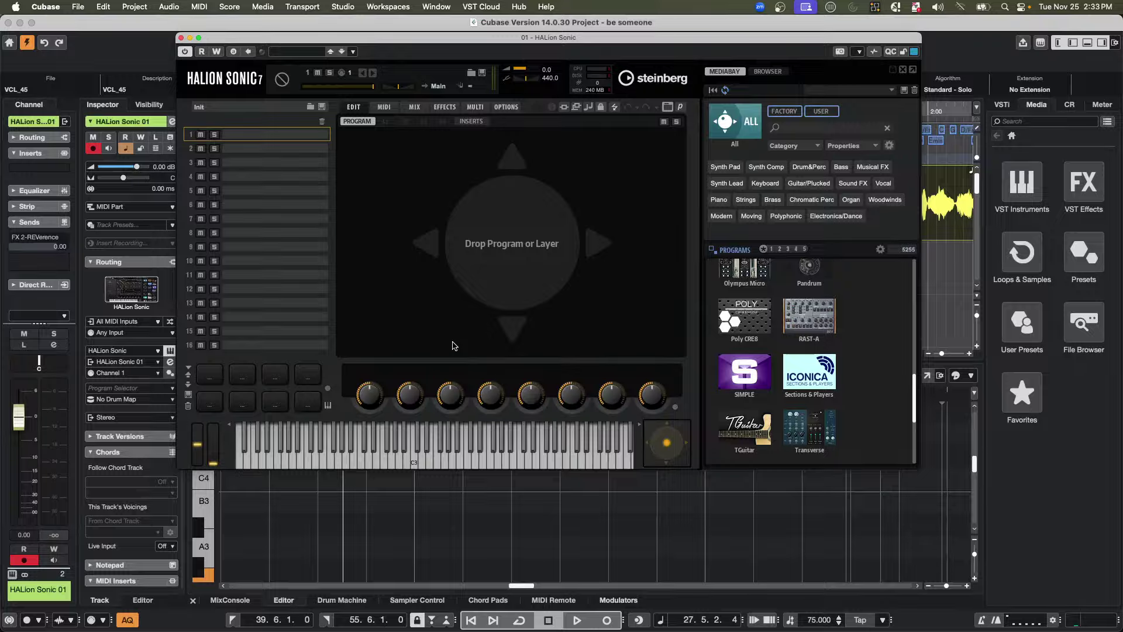
pyautogui.scroll(-2, 734, 382)
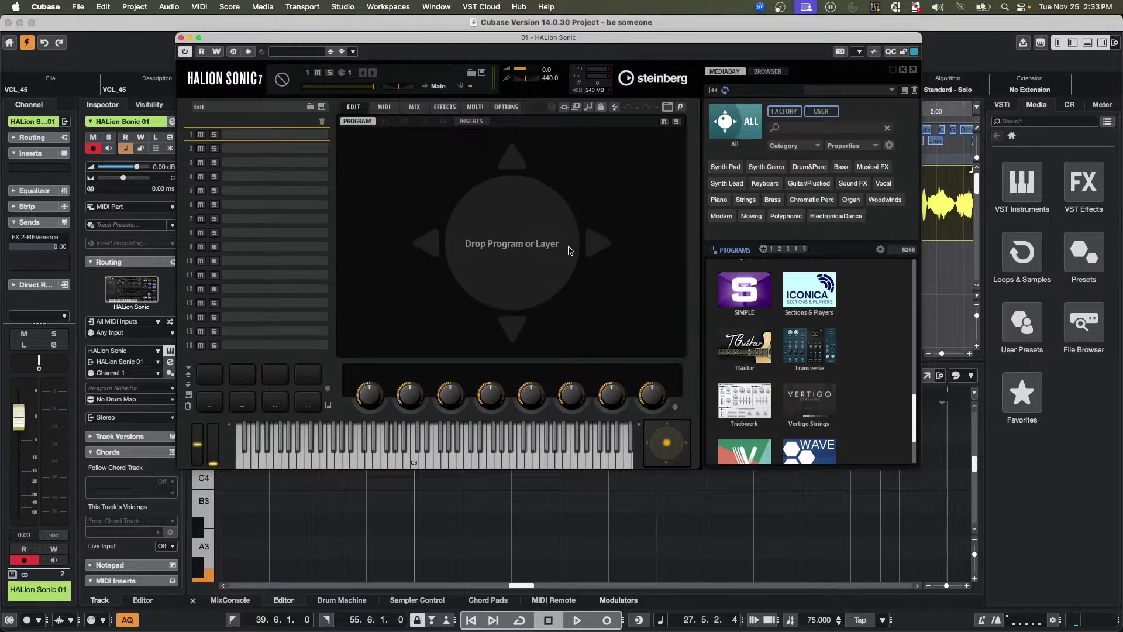
pyautogui.scroll(-2, 713, 319)
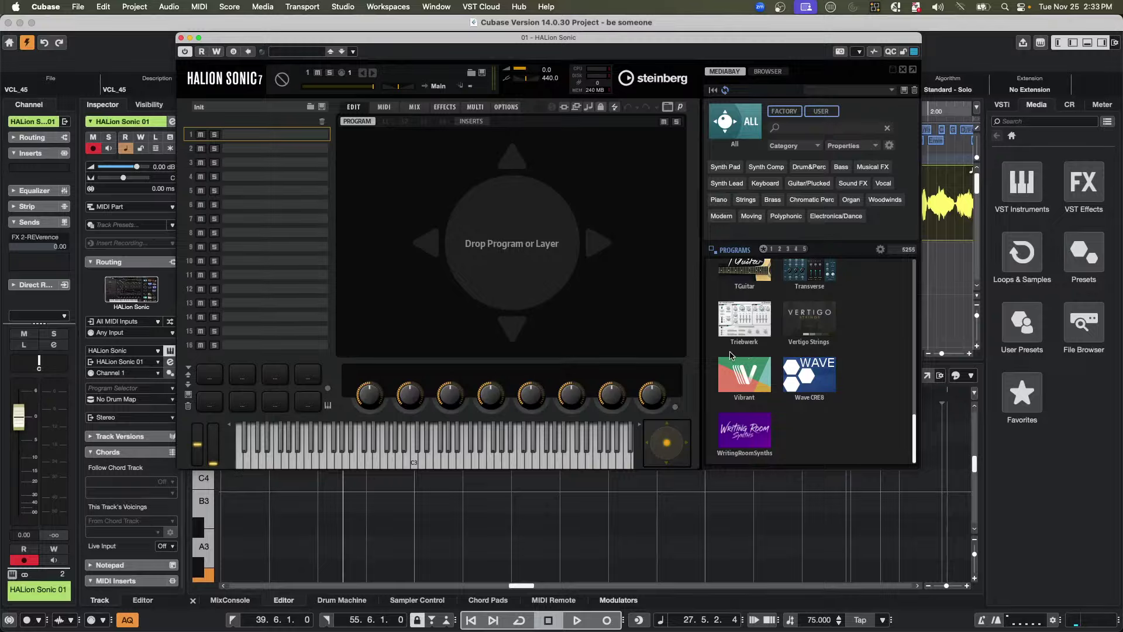
pyautogui.scroll(1, 754, 342)
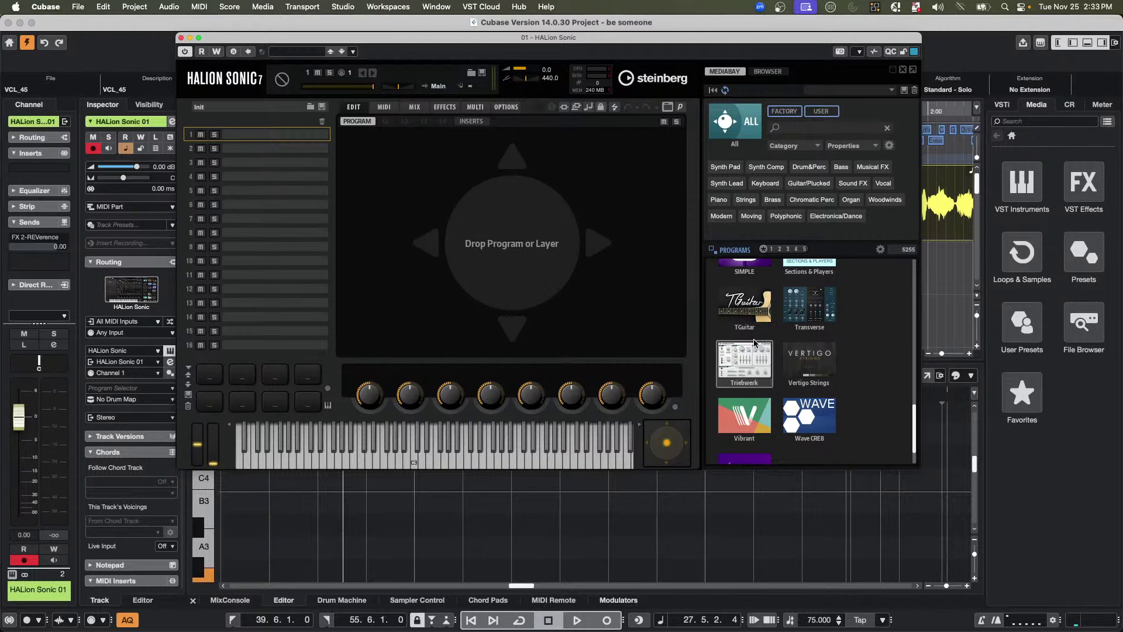
pyautogui.scroll(1, 754, 343)
pyautogui.scroll(-2, 754, 343)
pyautogui.click(741, 422)
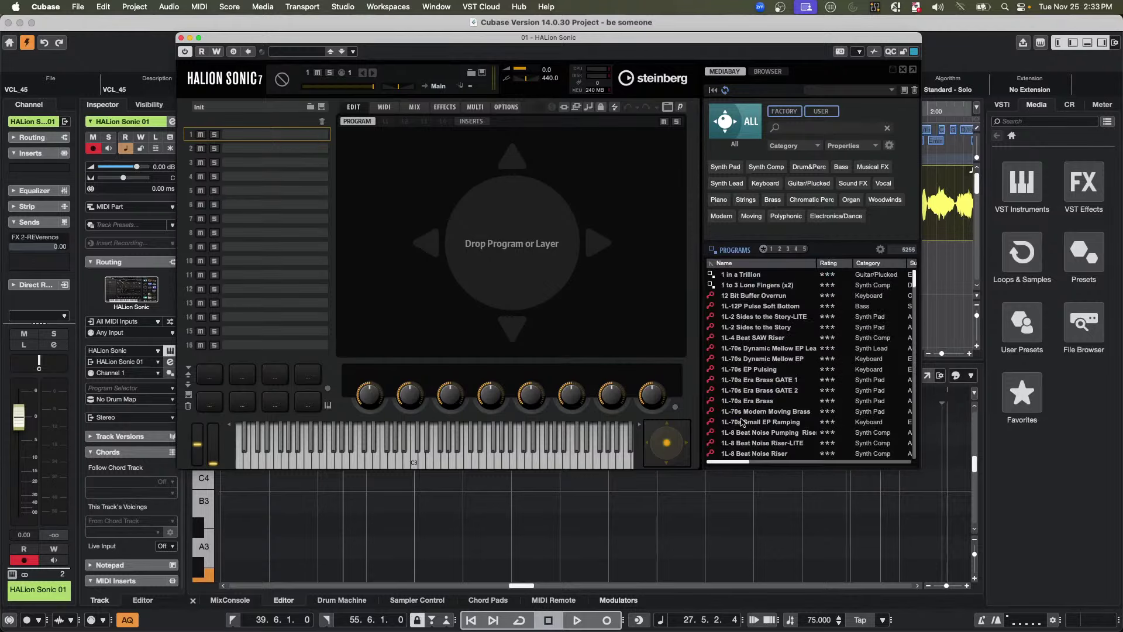
pyautogui.doubleClick(755, 349)
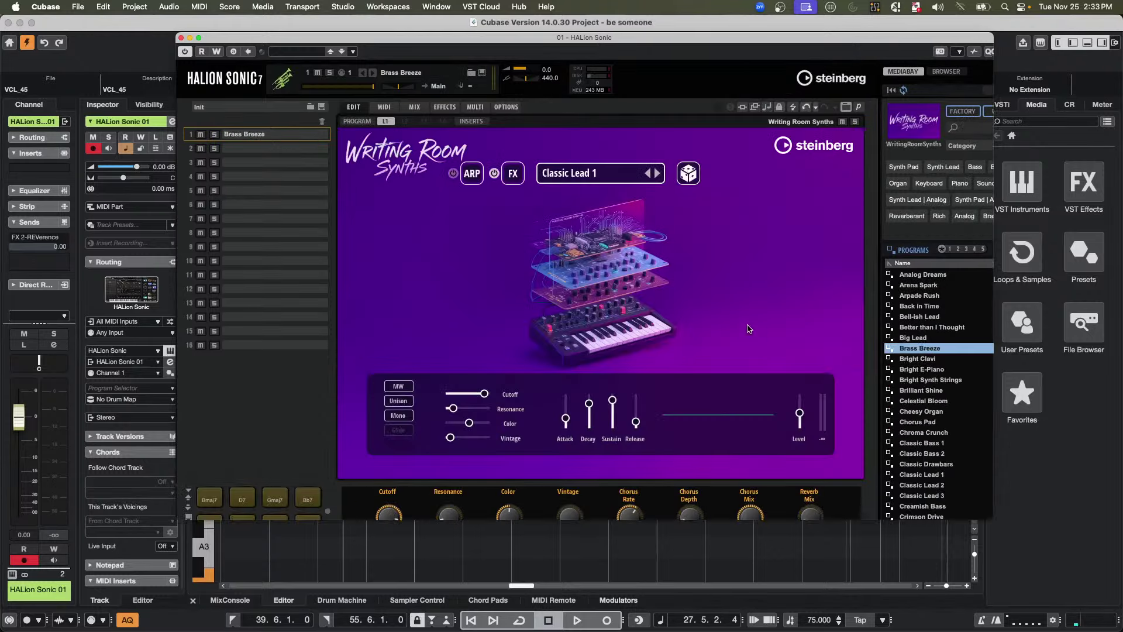
# - Audition Brass Breeze with a few notes, browse the sound libraries, and close the HALion Sonic window
pyautogui.click(537, 584)
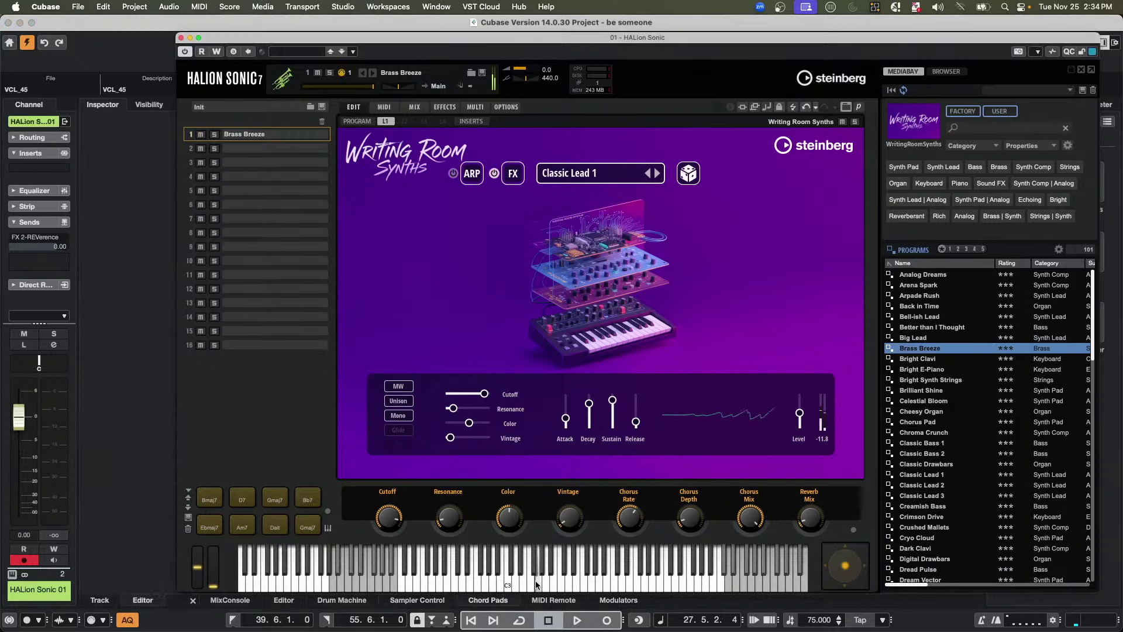
pyautogui.click(461, 588)
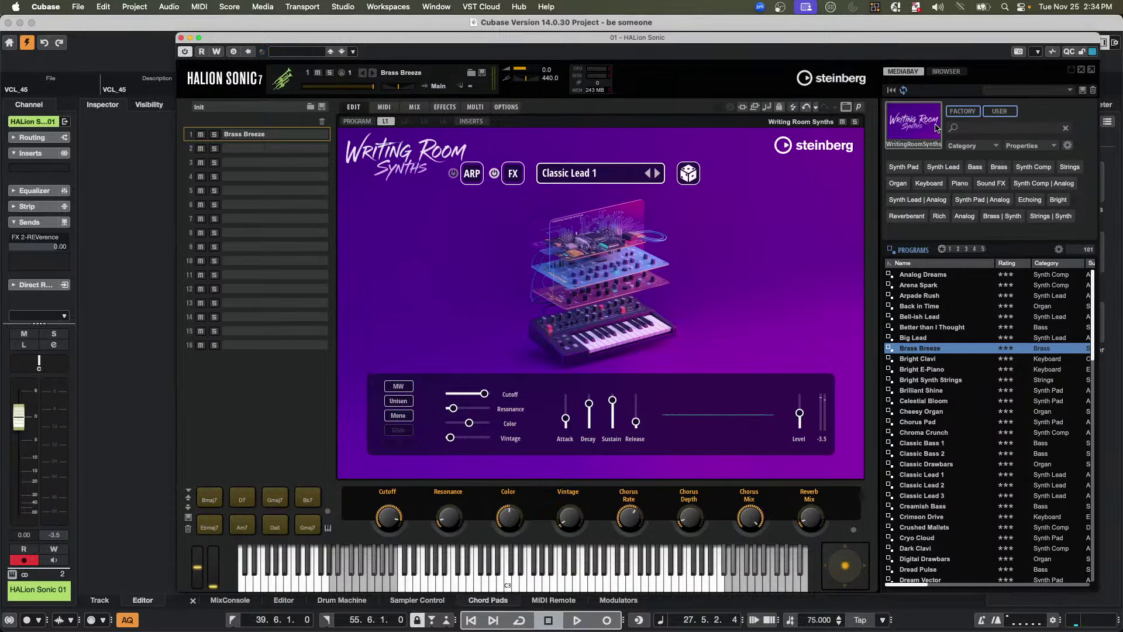
pyautogui.click(916, 130)
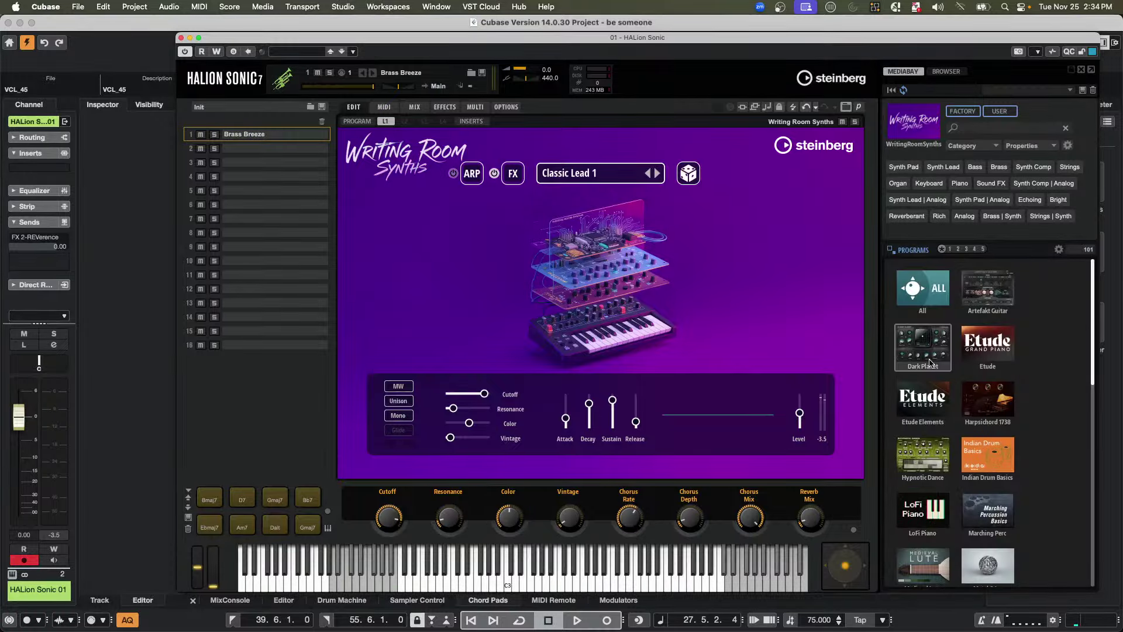
pyautogui.scroll(-3, 930, 363)
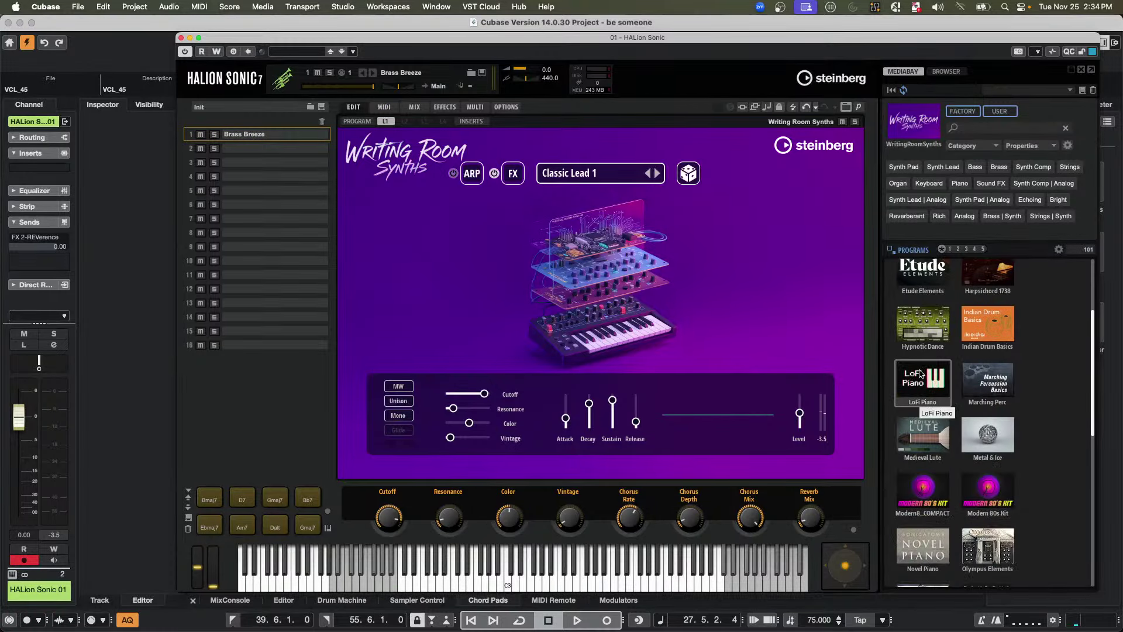
pyautogui.scroll(-2, 921, 373)
pyautogui.scroll(-5, 920, 373)
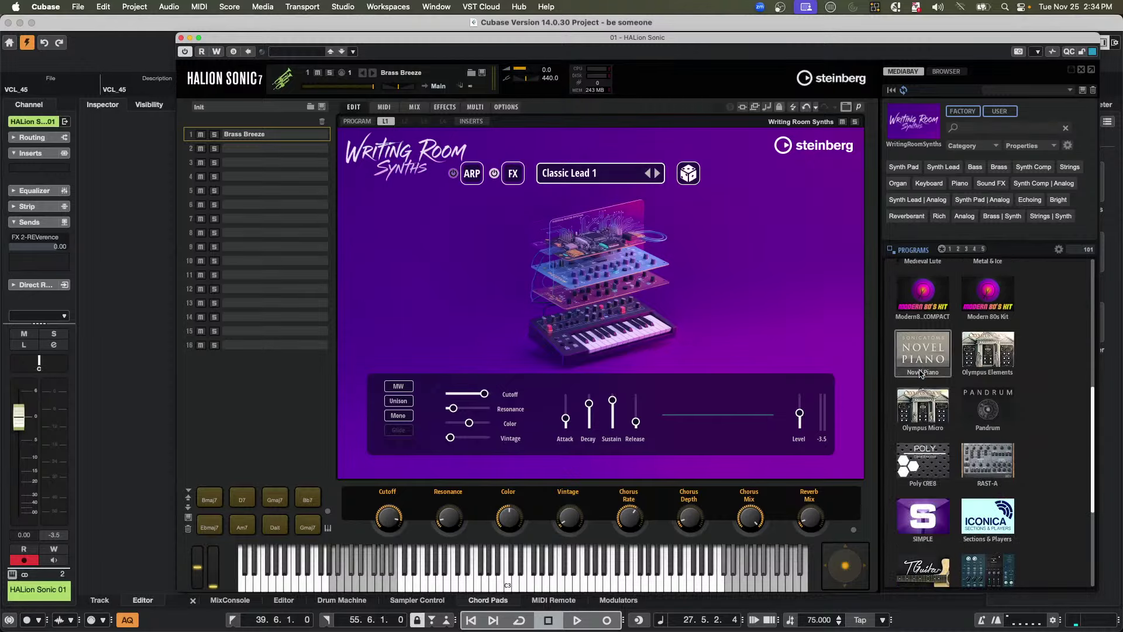
pyautogui.scroll(-1, 920, 372)
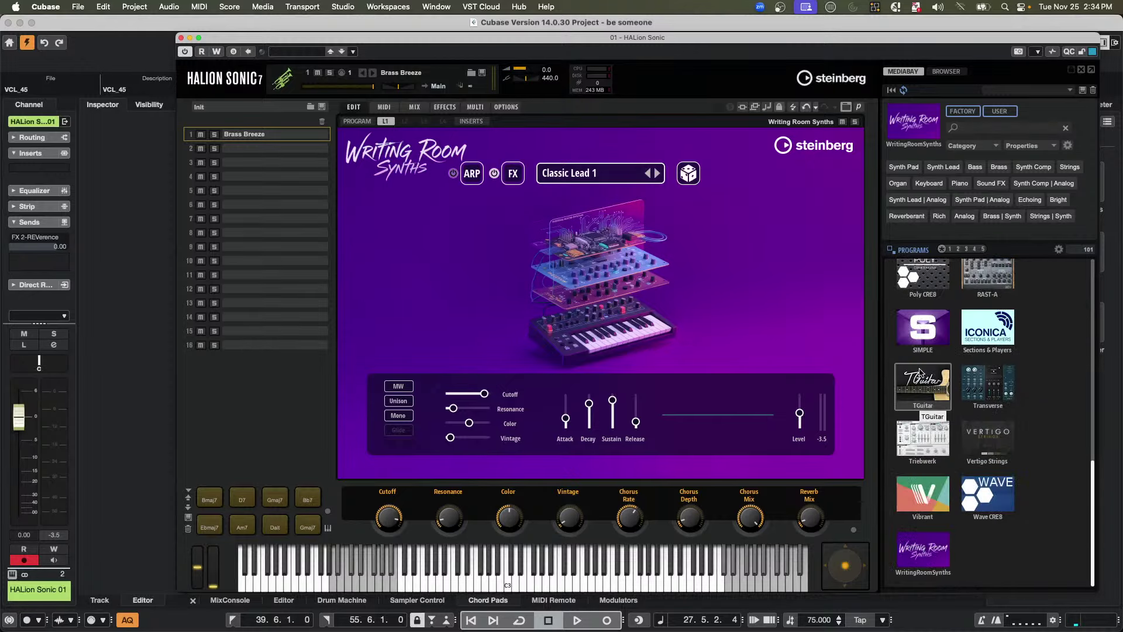
pyautogui.scroll(3, 920, 373)
pyautogui.scroll(8, 920, 372)
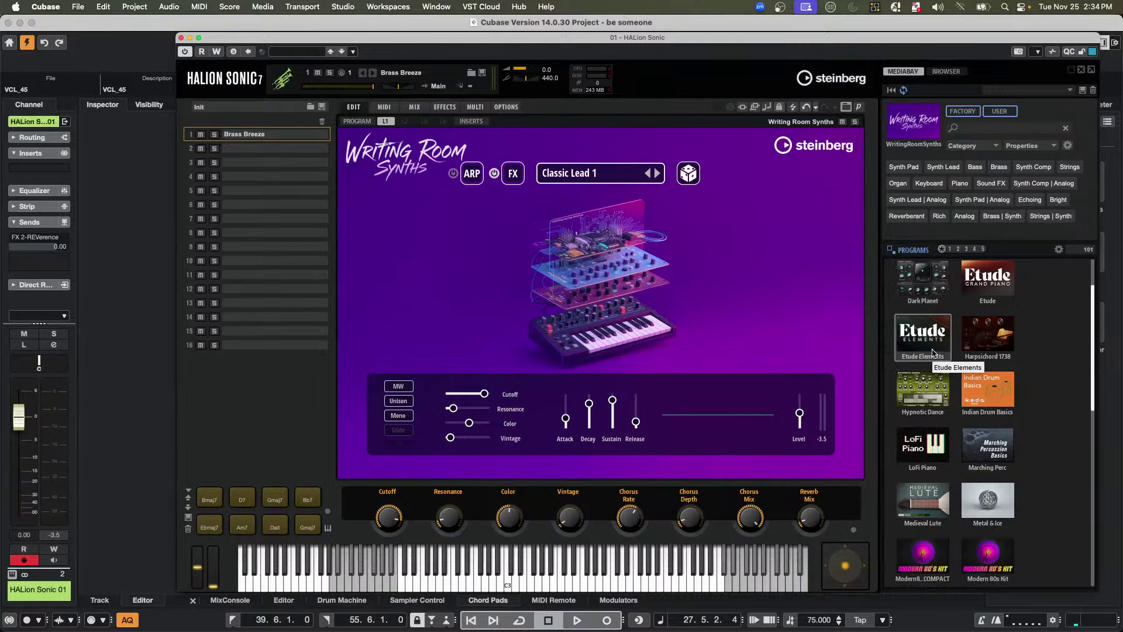
pyautogui.scroll(-5, 932, 355)
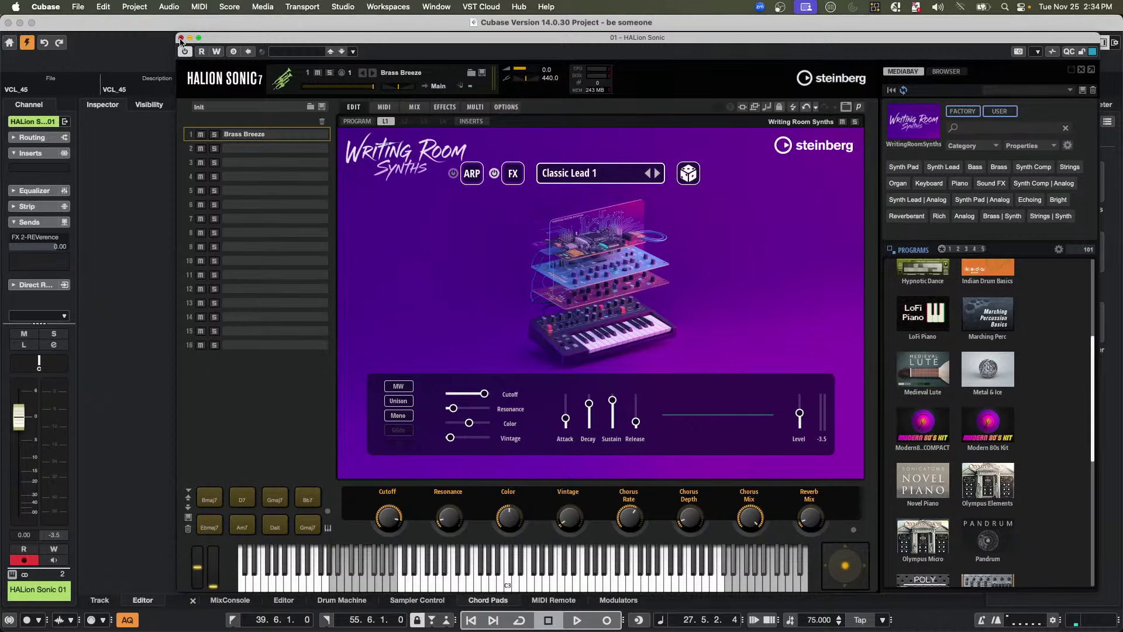
pyautogui.click(181, 38)
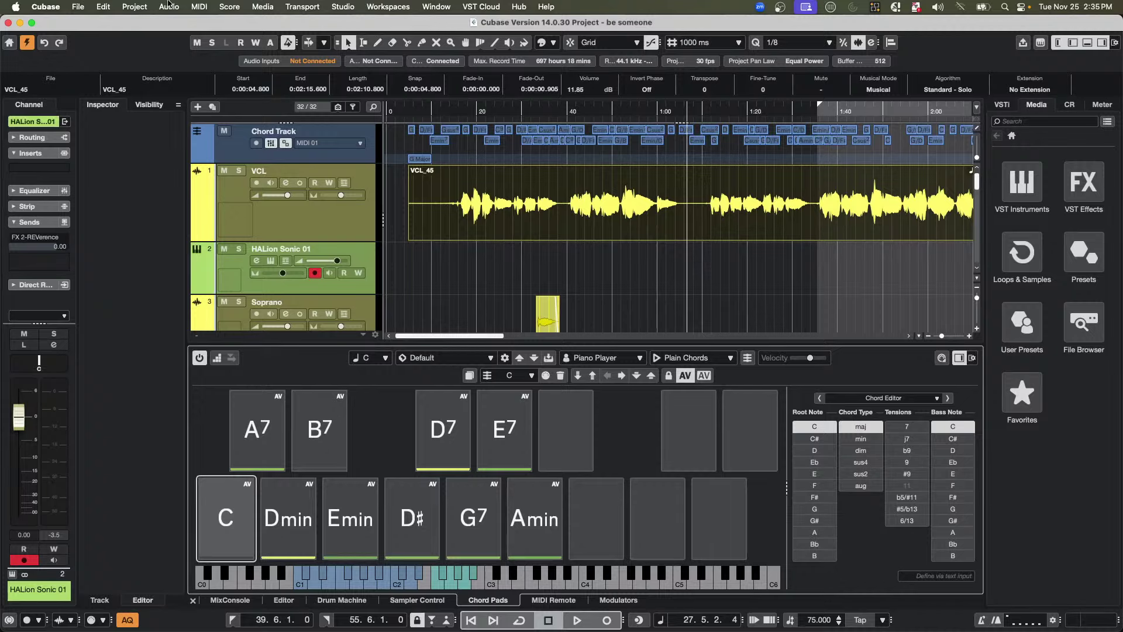
# - Open the Cubase application menu in the macOS menu bar
pyautogui.click(77, 9)
pyautogui.moveTo(61, 9)
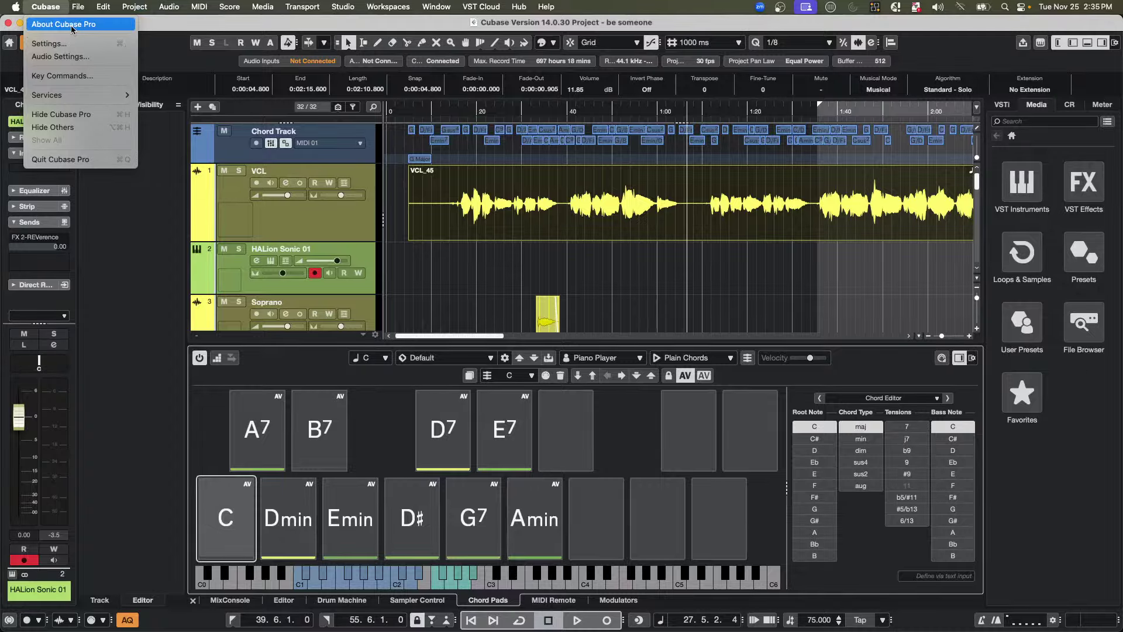
# - Open Settings, view the MediaBay preferences page, and cancel without changes
pyautogui.click(65, 44)
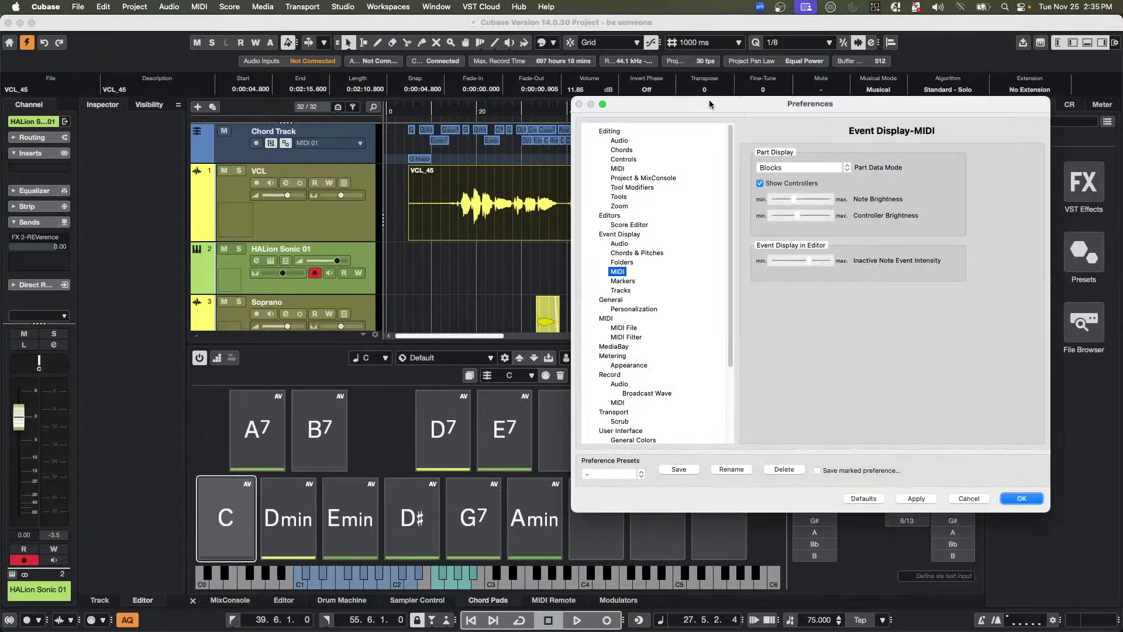
pyautogui.moveTo(693, 103); pyautogui.dragTo(221, 83)
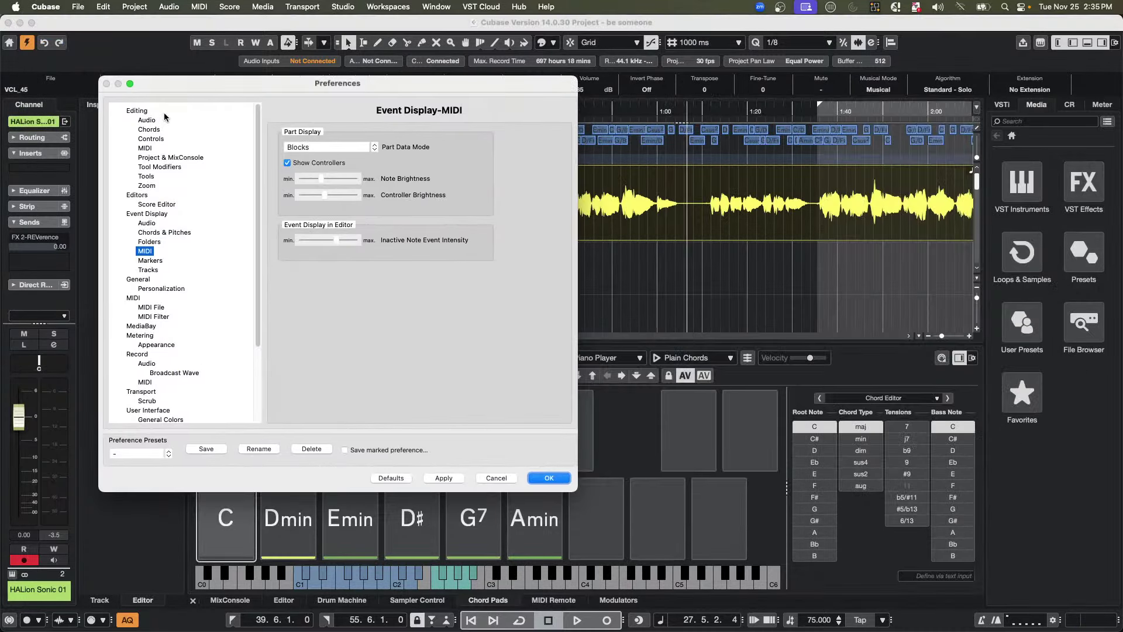
pyautogui.click(149, 326)
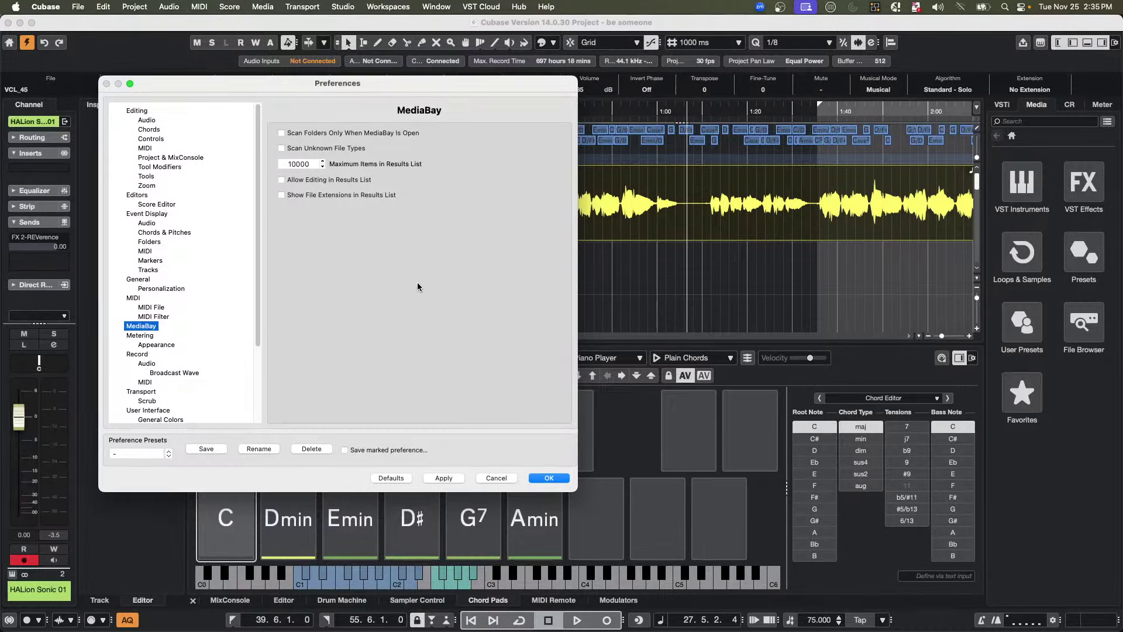
pyautogui.click(496, 478)
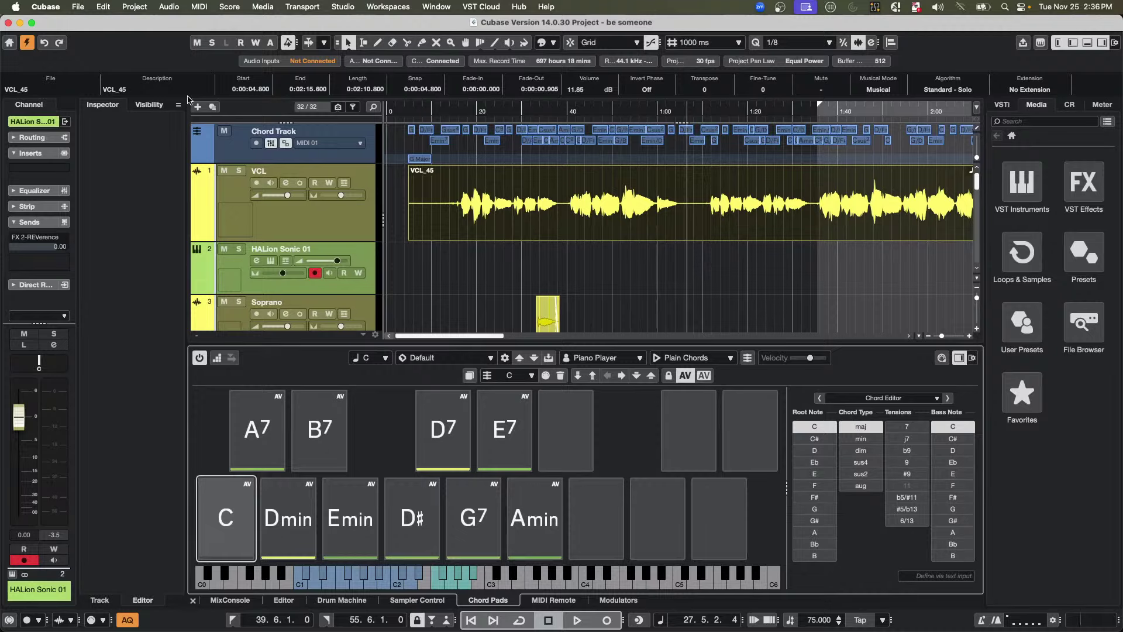
# - Deselect the vocal event and zoom the ruler out to about five minutes of song
pyautogui.click(464, 183)
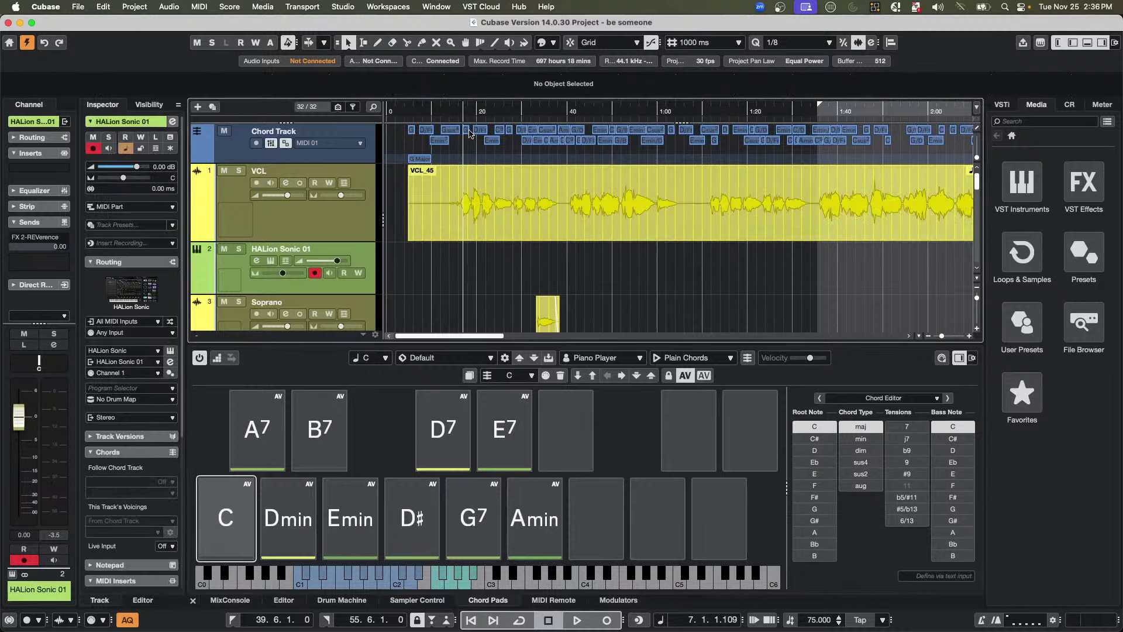
pyautogui.moveTo(466, 116); pyautogui.dragTo(462, 107)
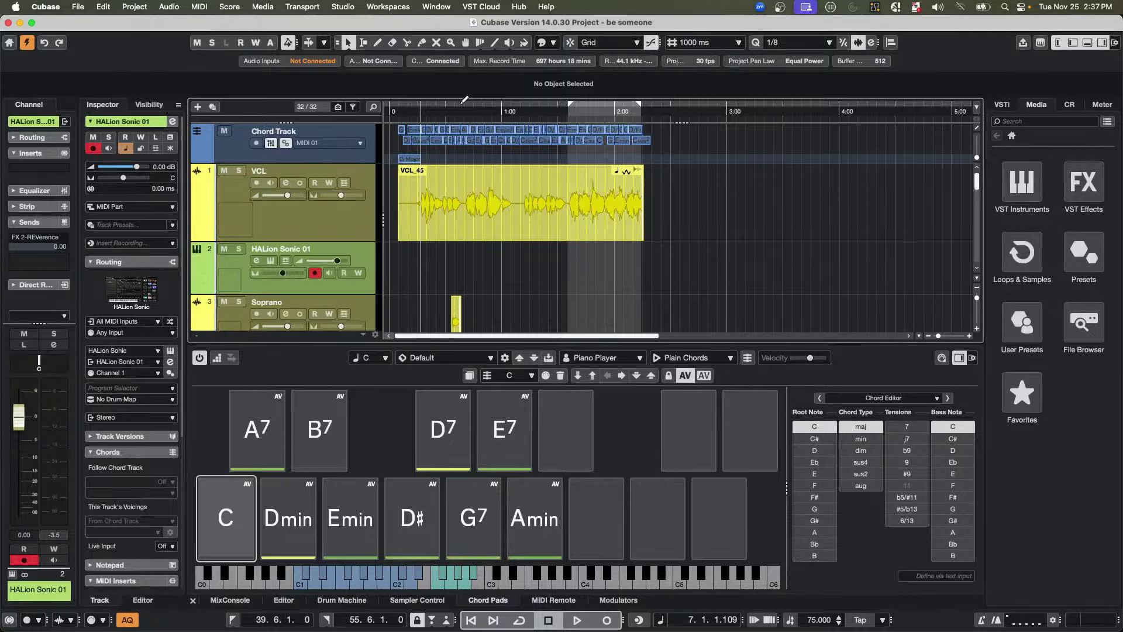
# - Open the Export Audio Mixdown dialog from the File menu
pyautogui.click(75, 8)
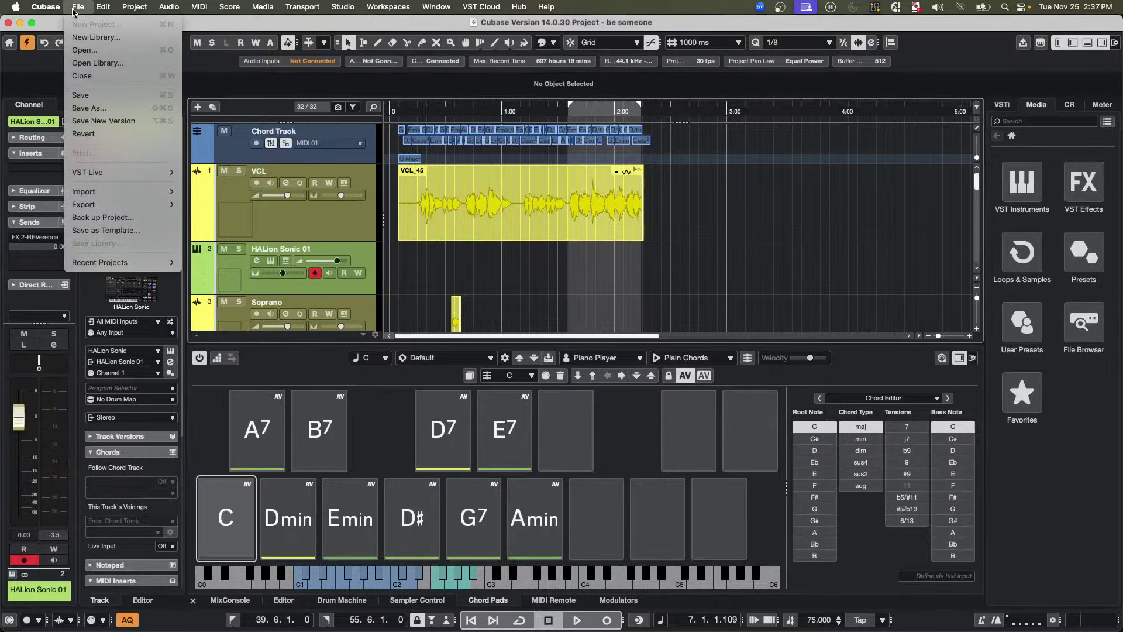
pyautogui.moveTo(90, 205)
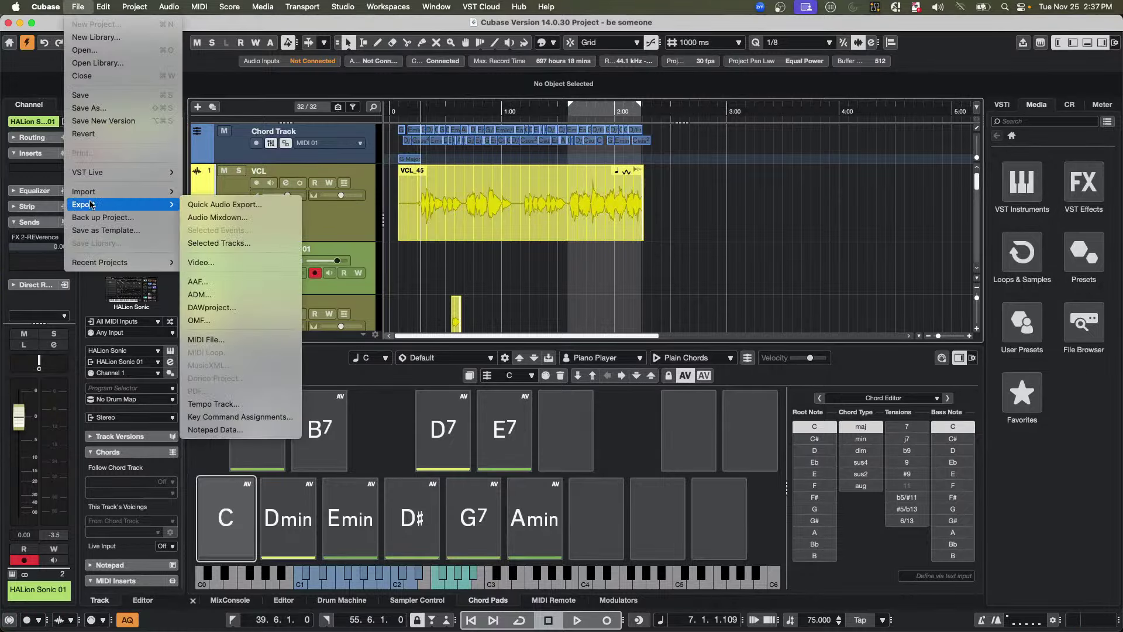
pyautogui.click(219, 217)
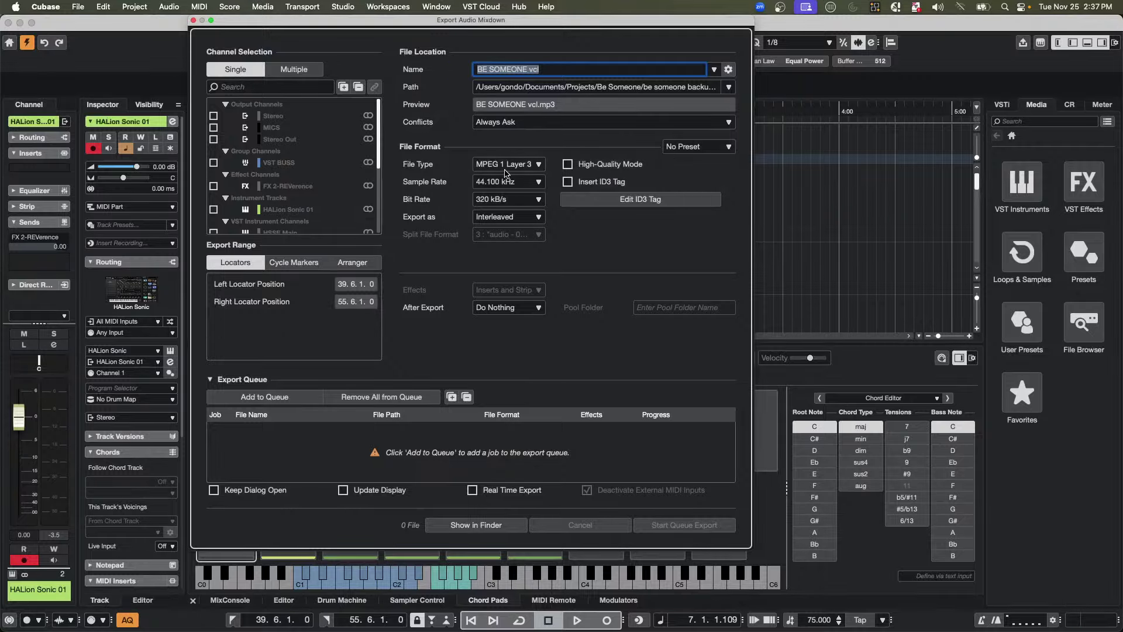
# - Set the file type to Wave with the 16 bit 44.1 preset and add the job to the queue
pyautogui.click(522, 165)
pyautogui.click(522, 140)
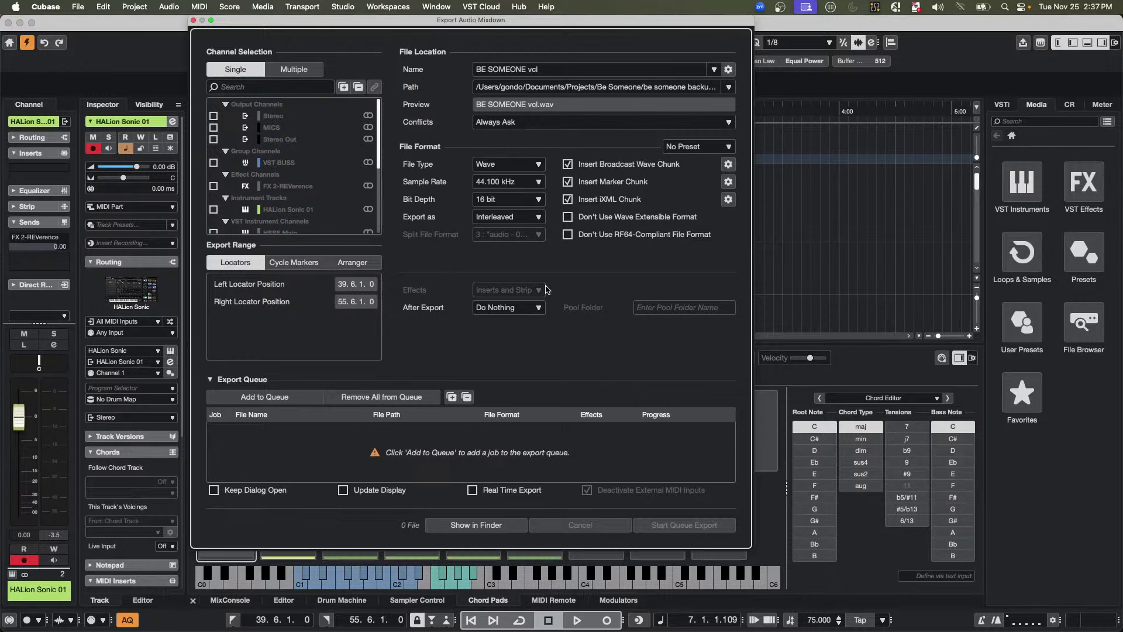
pyautogui.click(692, 153)
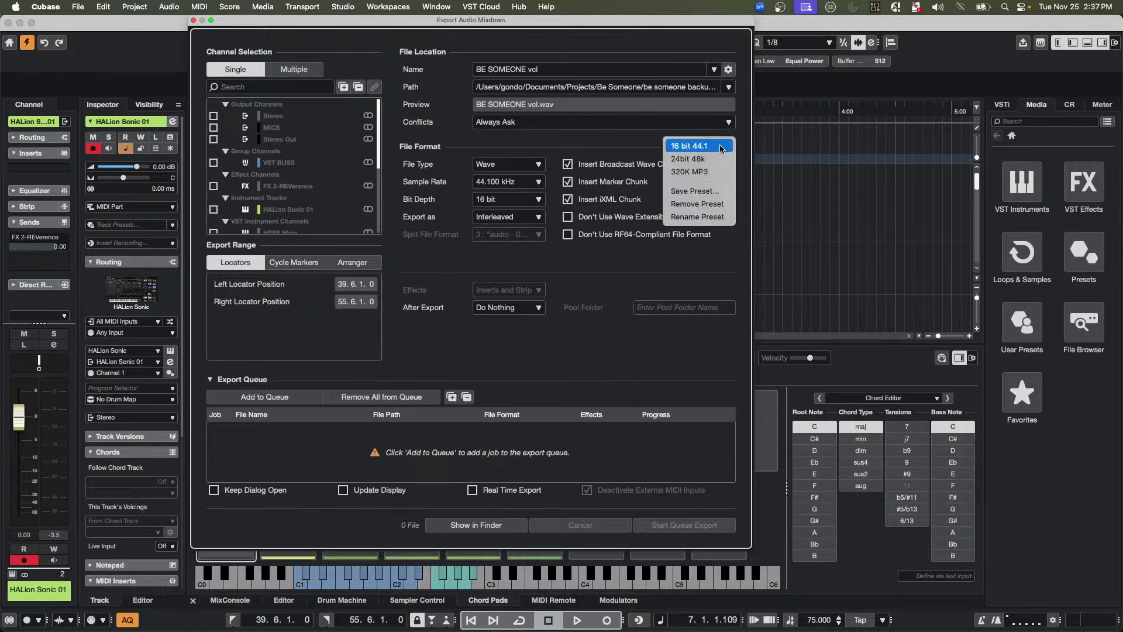
pyautogui.click(688, 146)
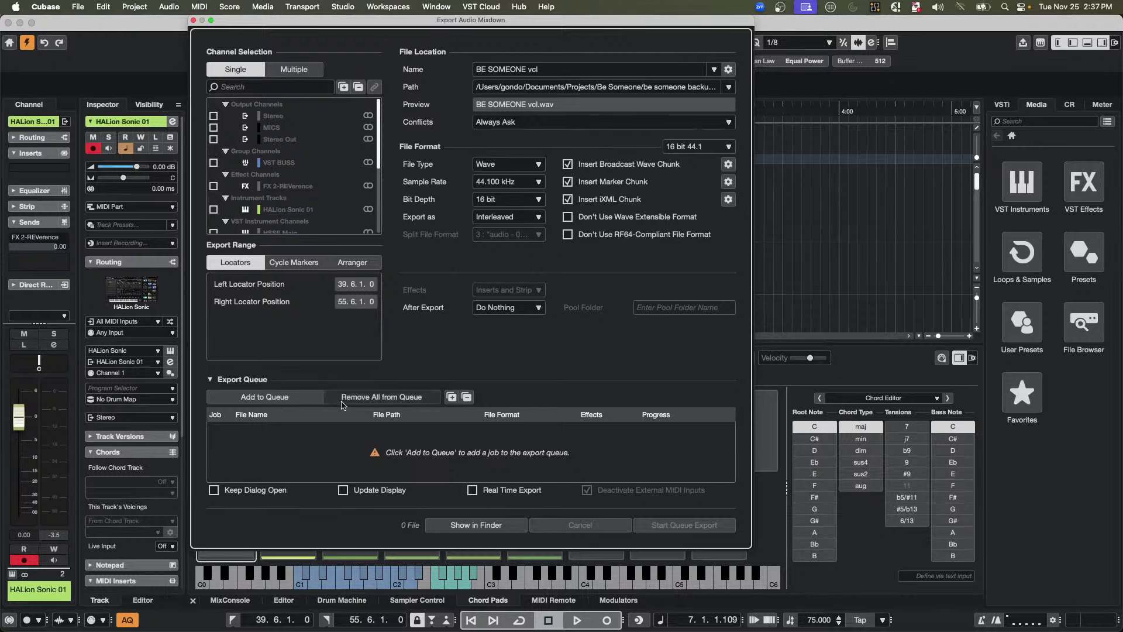
pyautogui.click(290, 400)
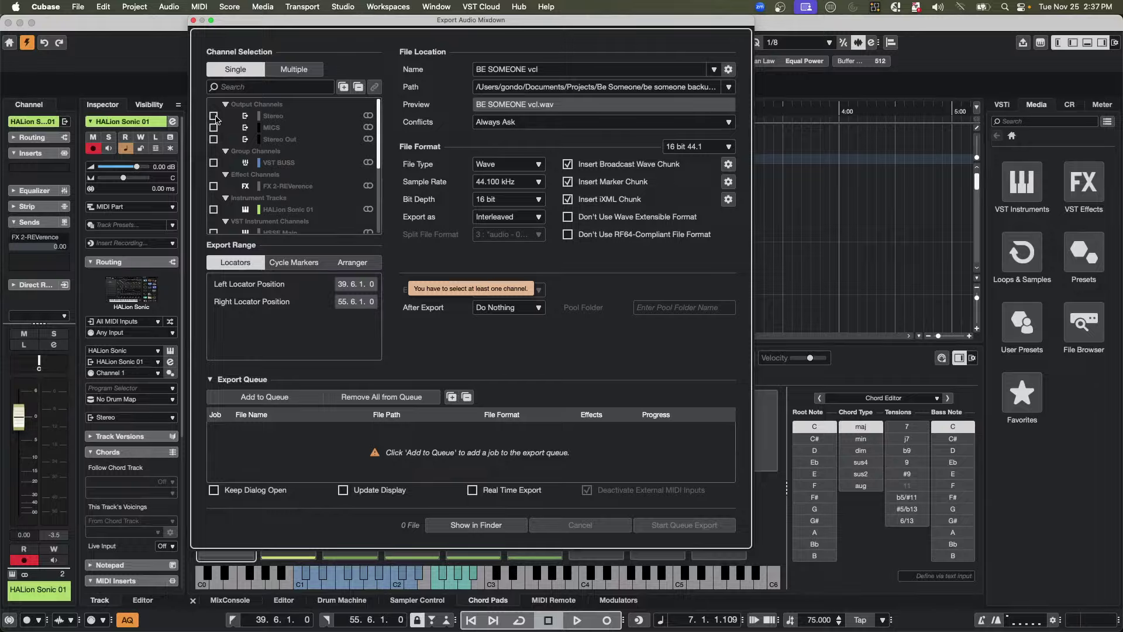
# - Include the Stereo output and queue 16-bit 44.1 kHz and 24-bit 48 kHz WAV exports
pyautogui.click(213, 116)
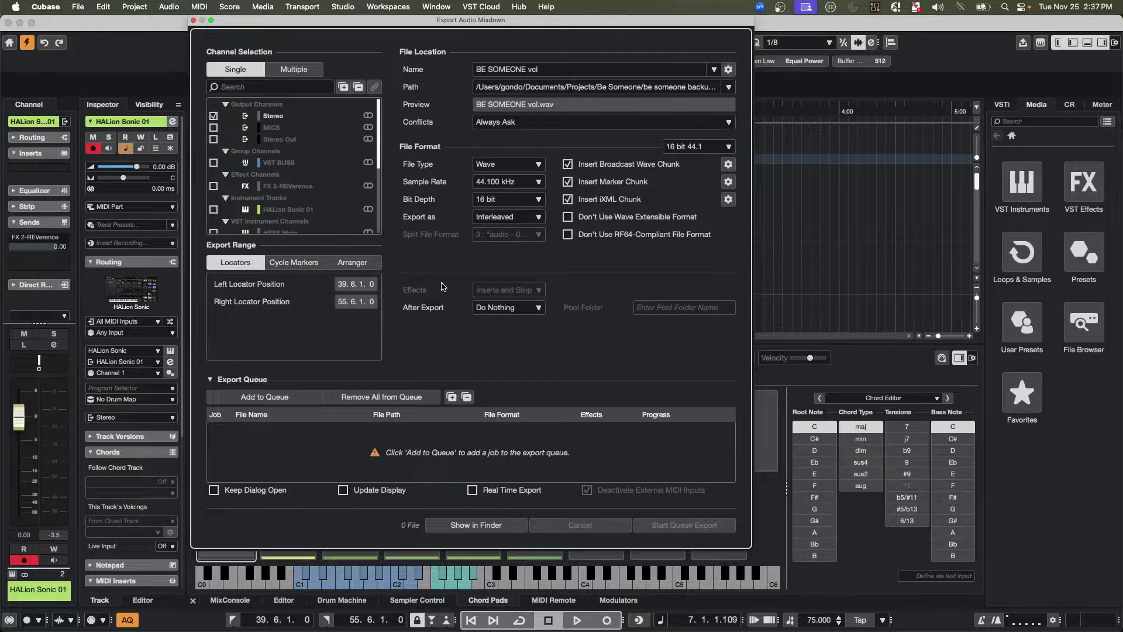
pyautogui.click(264, 396)
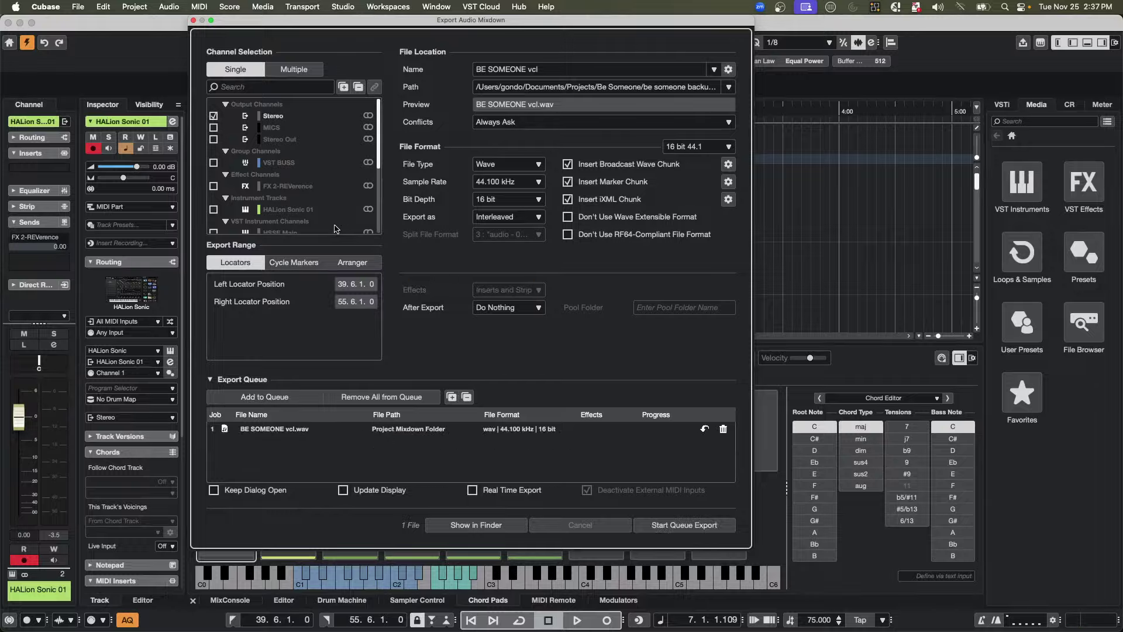
pyautogui.click(704, 148)
pyautogui.click(694, 158)
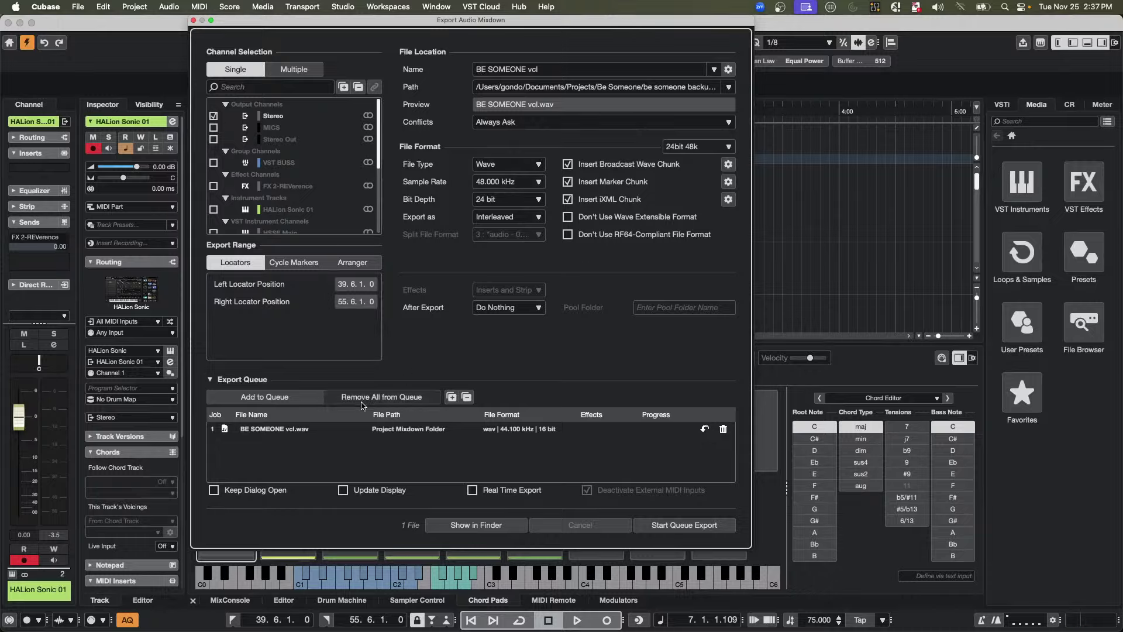
pyautogui.click(302, 400)
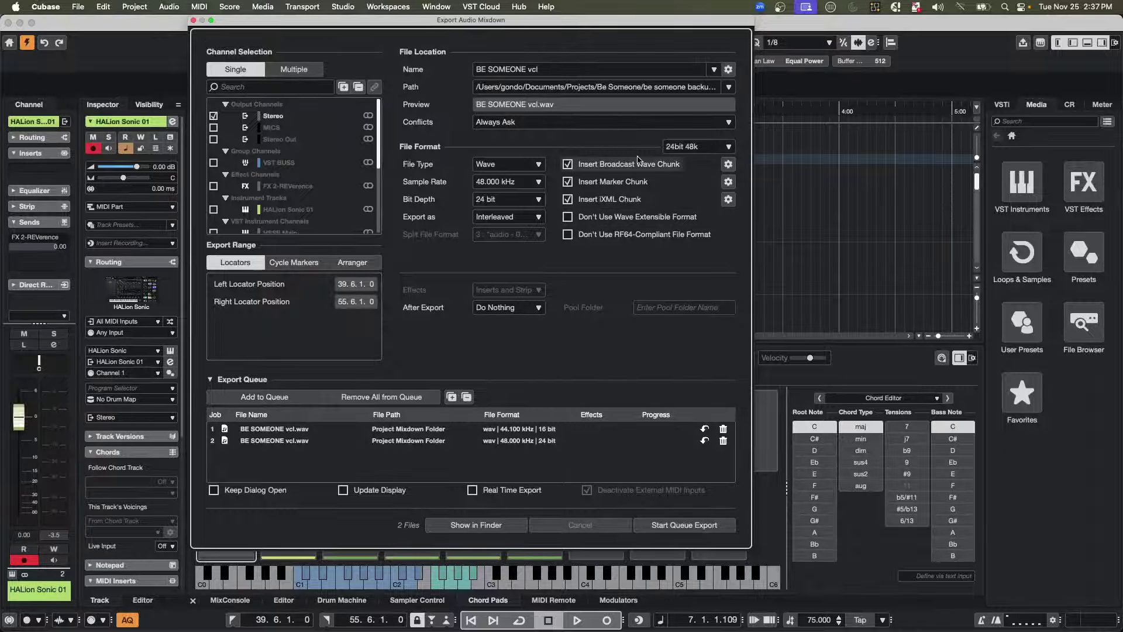
# - Queue a third Stereo export using the 320K MP3 format preset
pyautogui.click(728, 148)
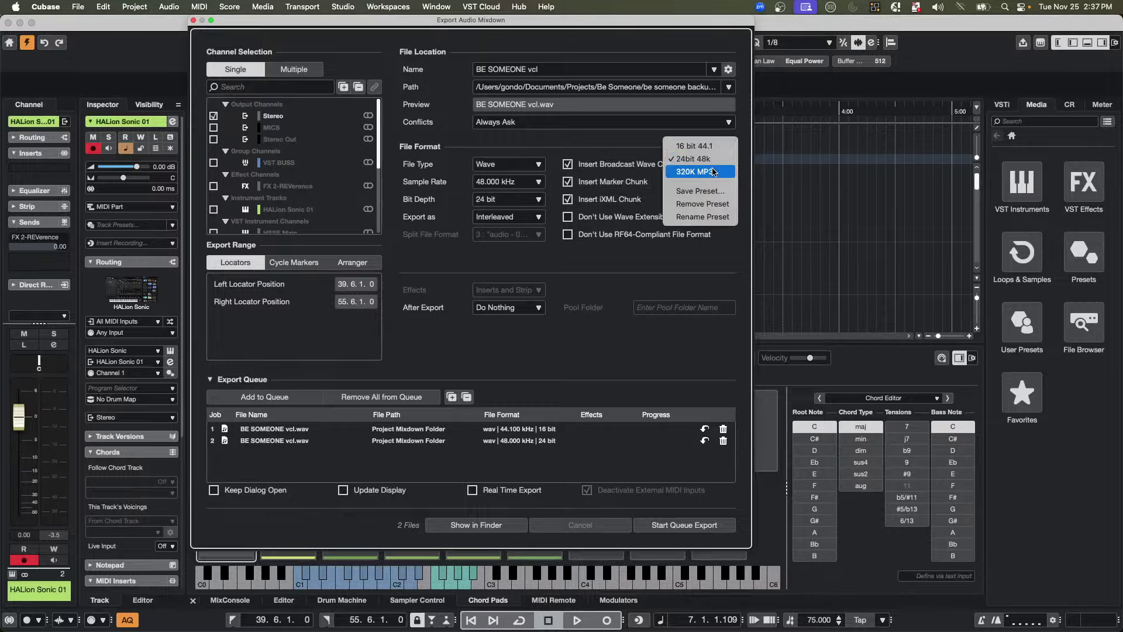
pyautogui.click(713, 172)
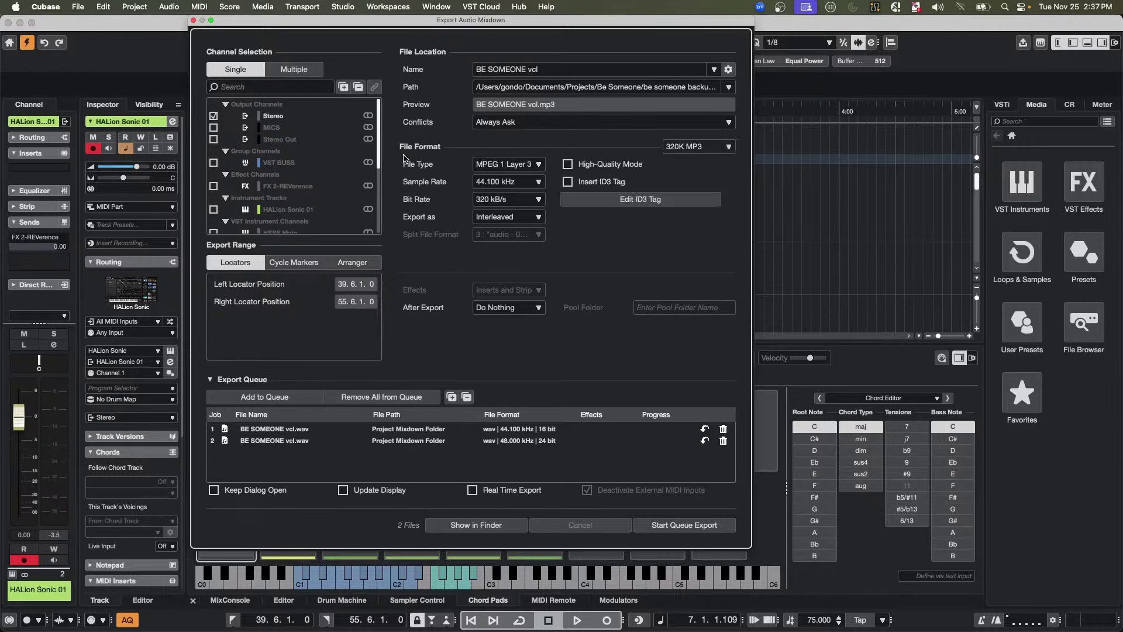
pyautogui.click(513, 165)
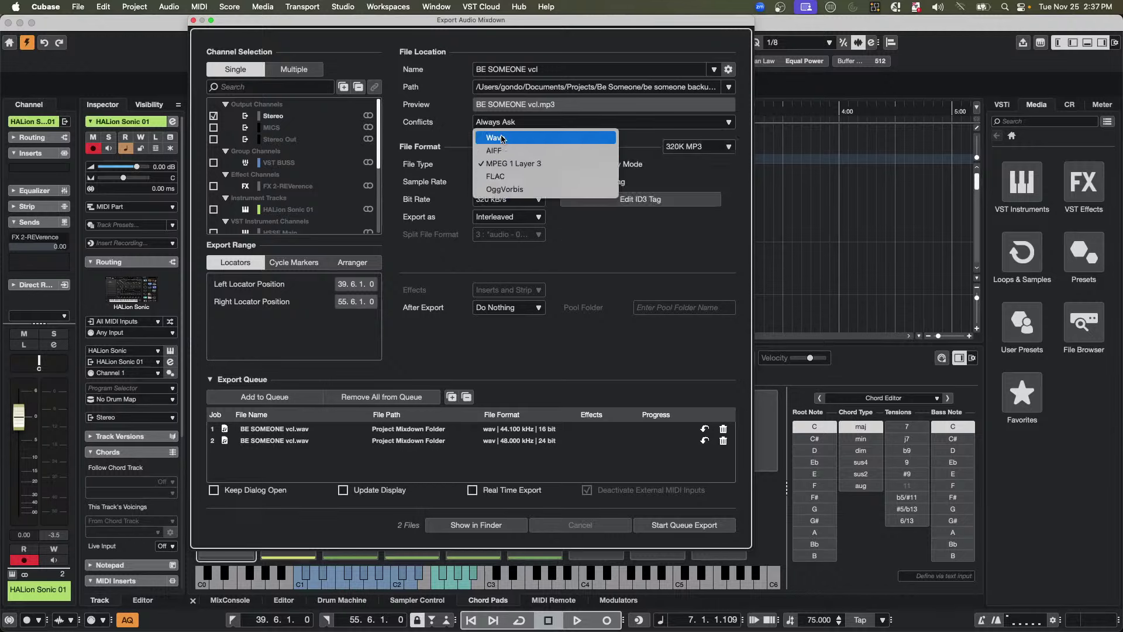
pyautogui.click(454, 153)
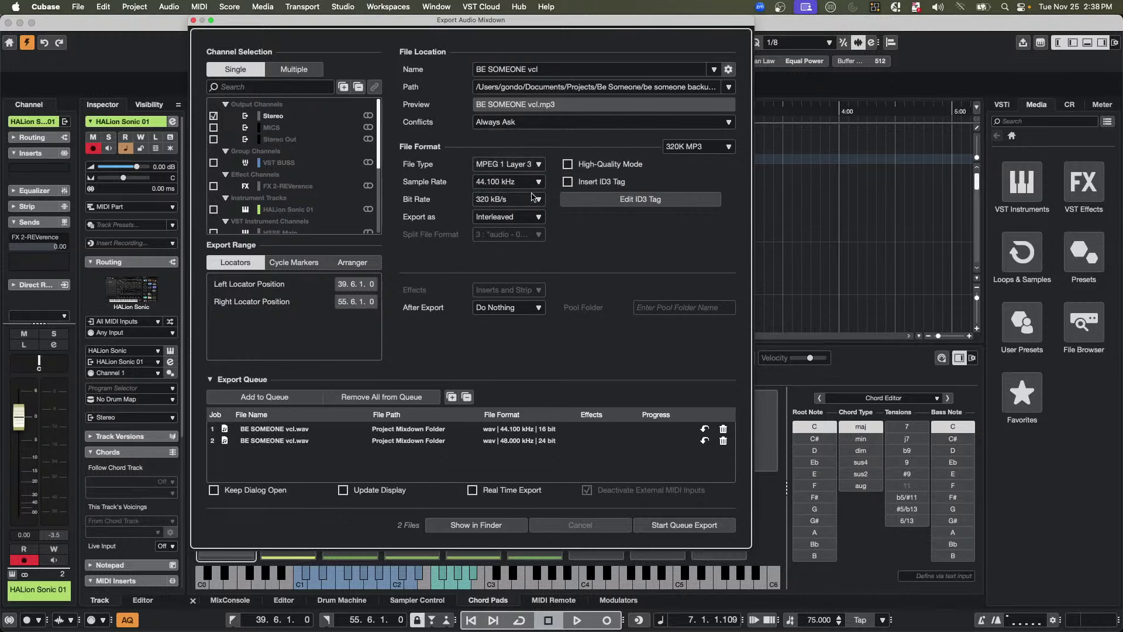
pyautogui.click(287, 401)
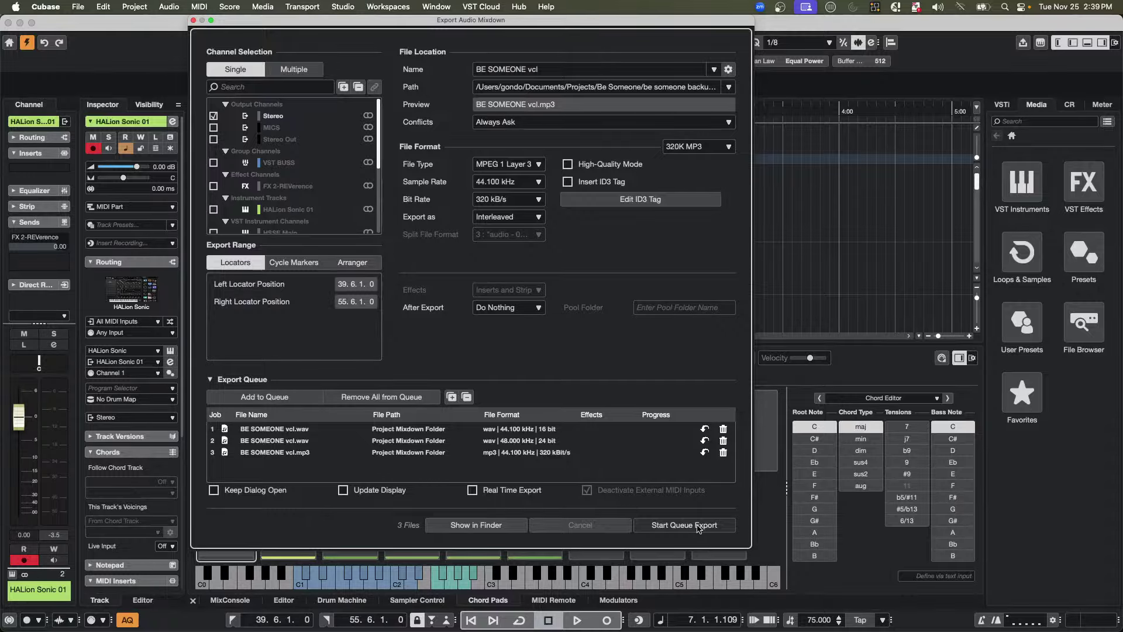
# - Close the mixdown export dialog and add a HALion Sonic 02 instrument track, closing its window
pyautogui.click(193, 20)
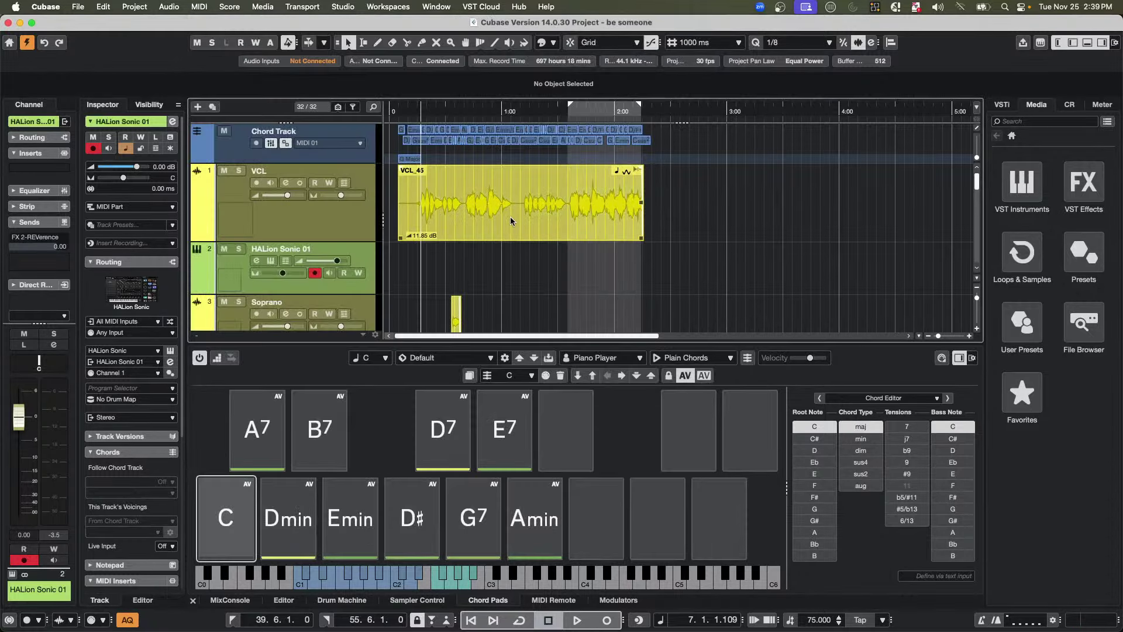
pyautogui.rightClick(307, 218)
pyautogui.moveTo(419, 231)
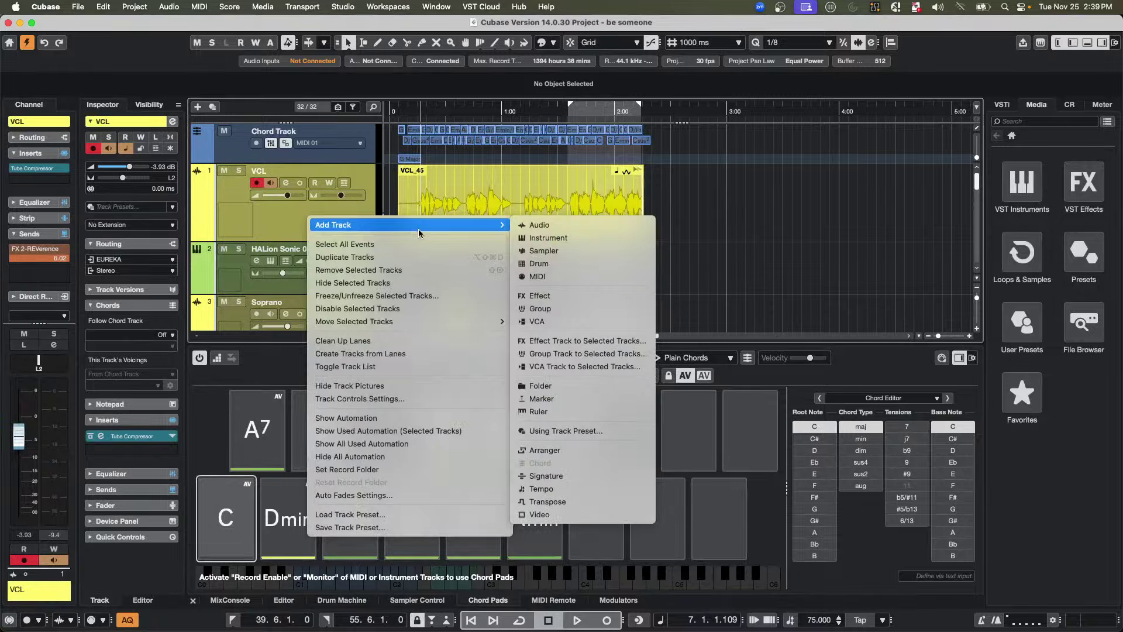
pyautogui.click(591, 237)
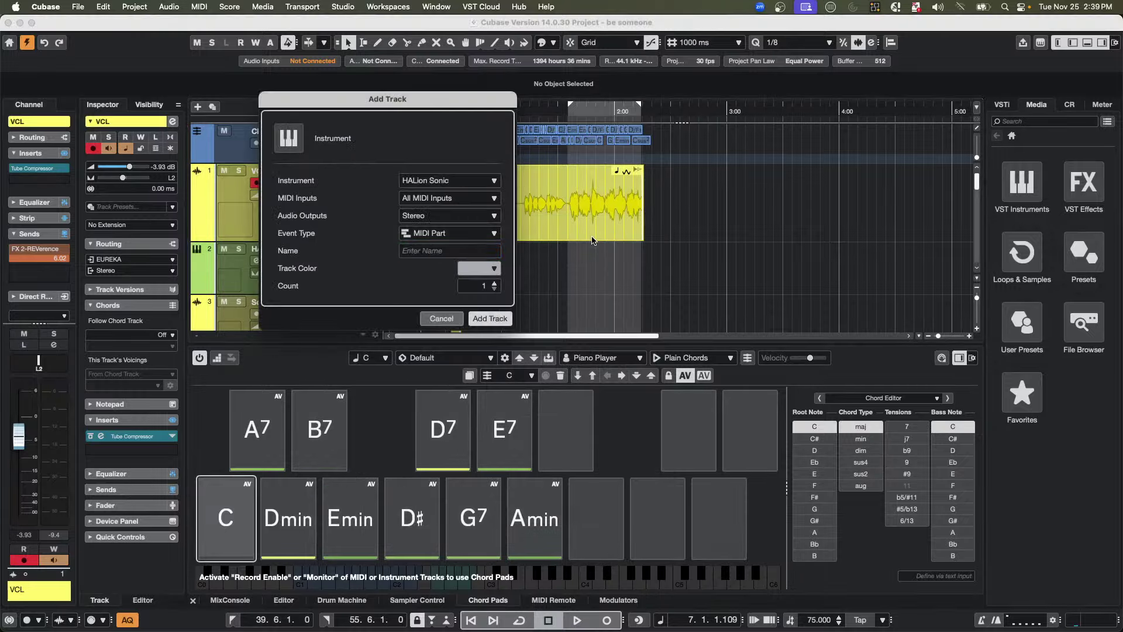
pyautogui.press('Return')
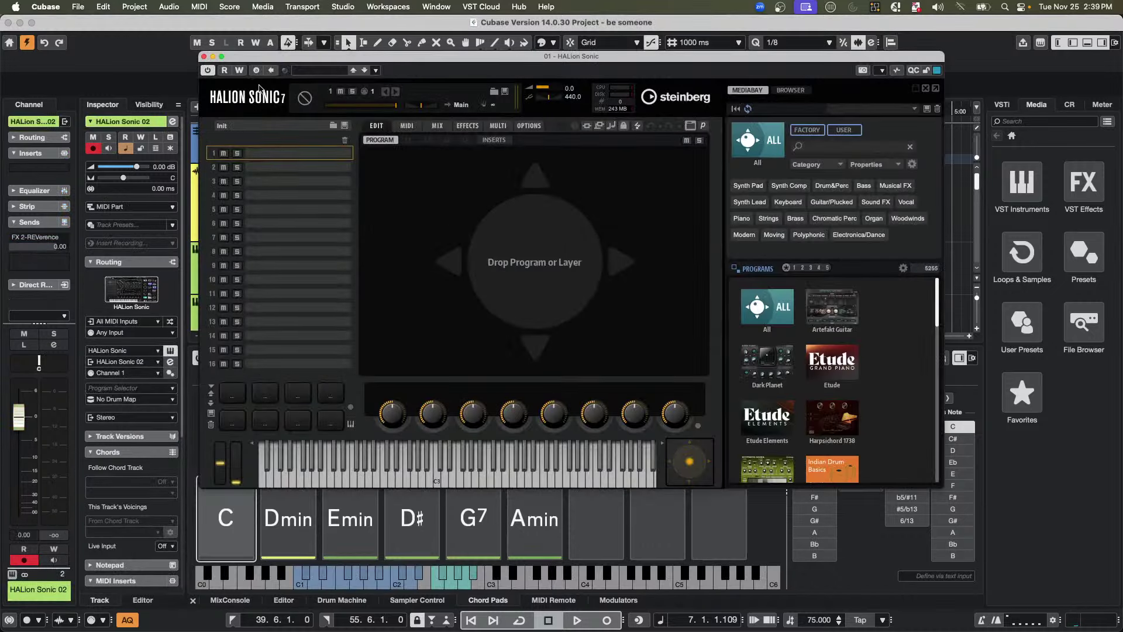
pyautogui.click(203, 57)
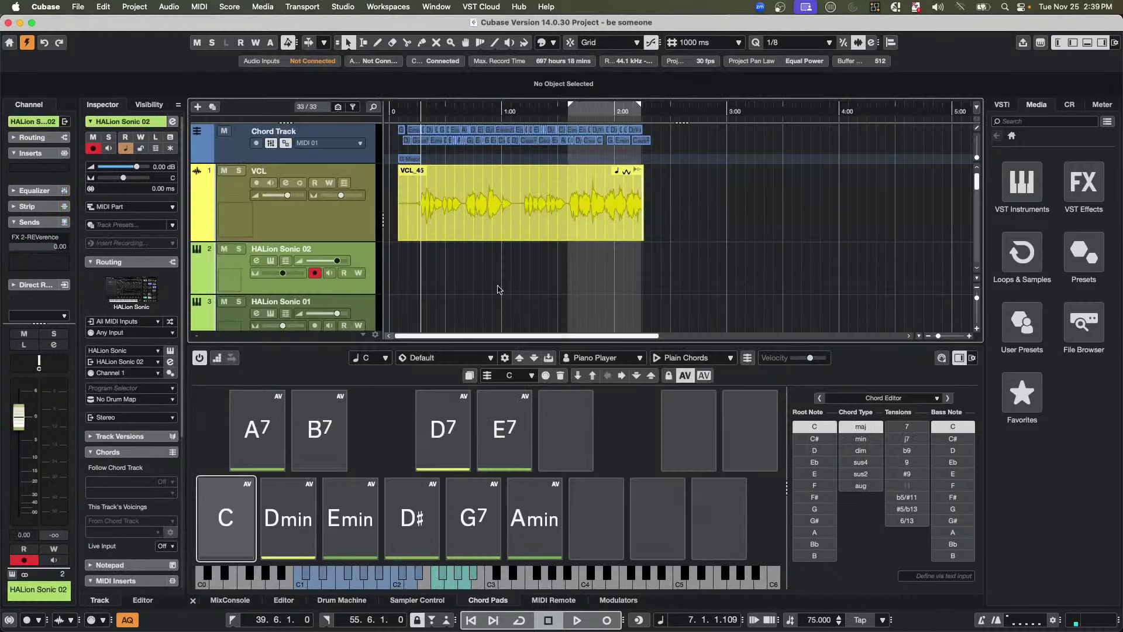
# - Create an empty MIDI part between the locators and open it zoomed around bar 38 with the Draw tool
pyautogui.doubleClick(589, 275)
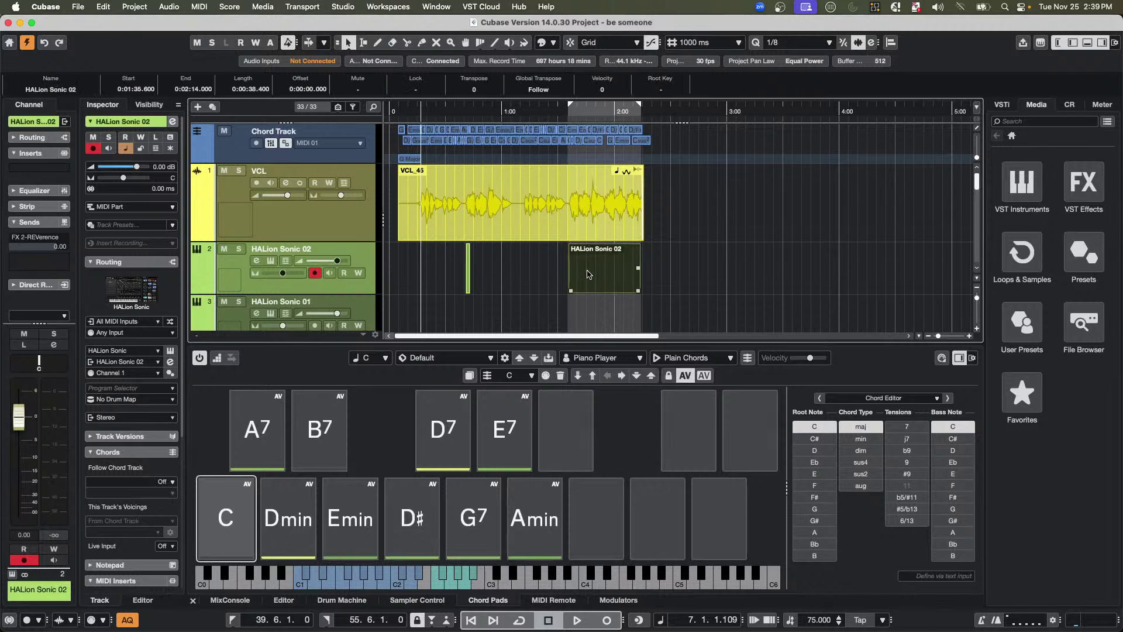
pyautogui.doubleClick(594, 277)
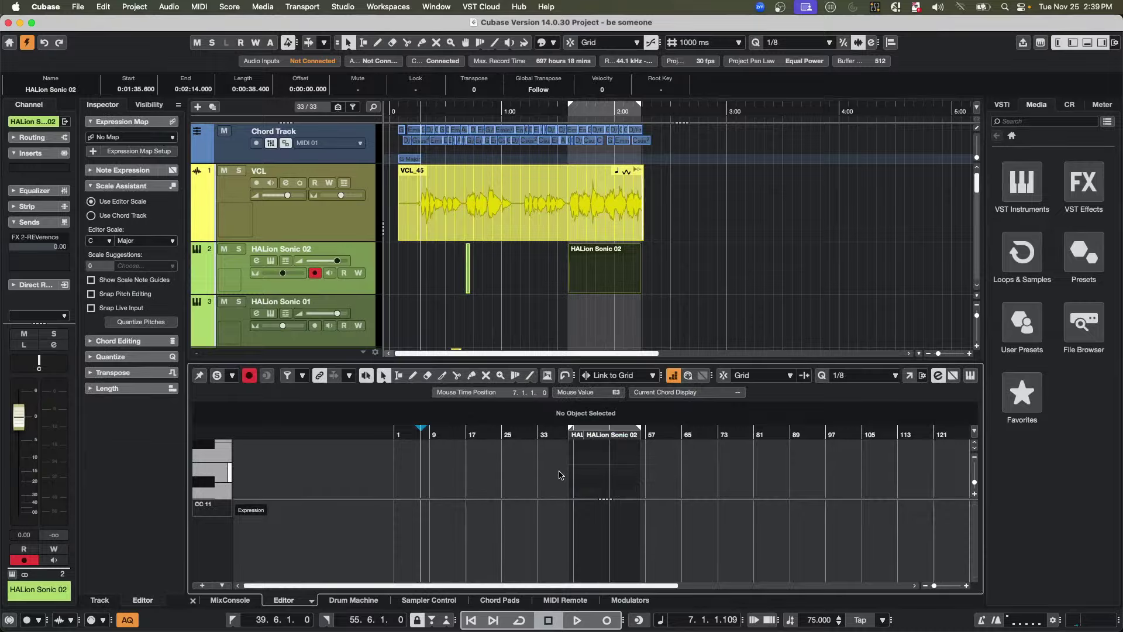
pyautogui.moveTo(669, 434); pyautogui.dragTo(505, 467)
pyautogui.press('8')
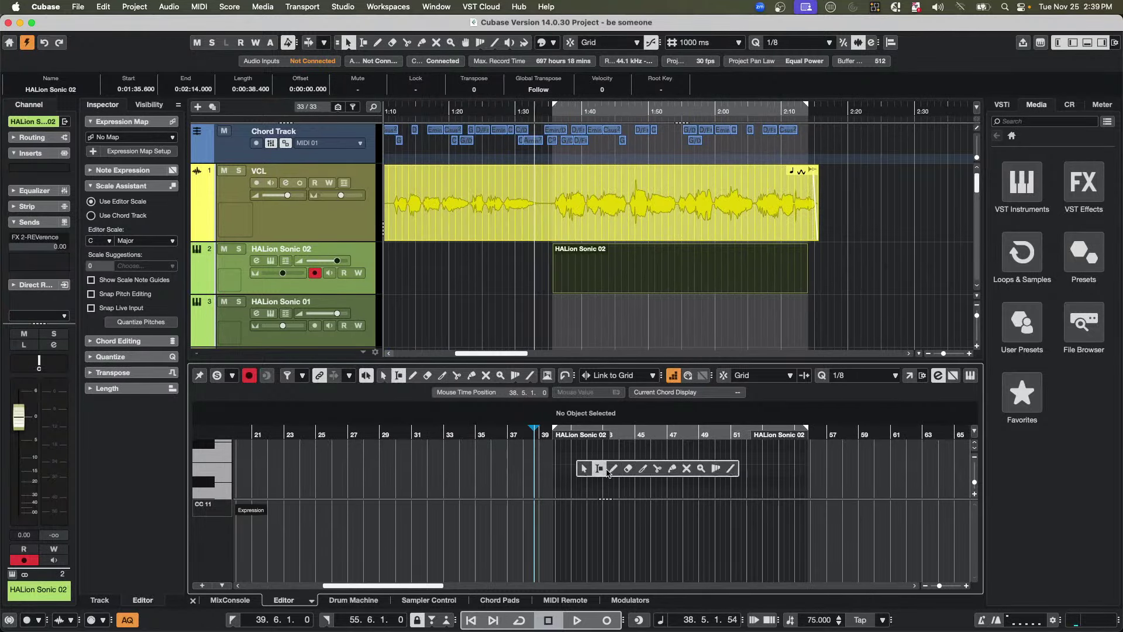
# - Draw short E3 and D#3 notes plus a longer D#3 note early in the part
pyautogui.click(574, 470)
pyautogui.click(604, 470)
pyautogui.click(609, 469)
pyautogui.click(650, 482)
pyautogui.click(653, 482)
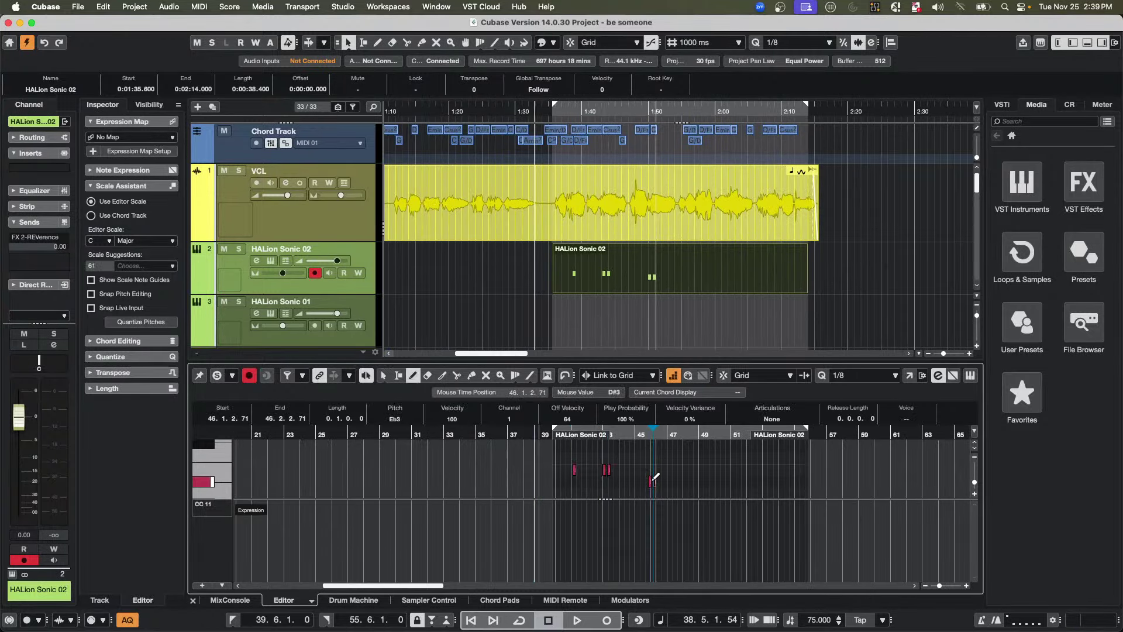
pyautogui.moveTo(573, 482); pyautogui.dragTo(580, 481)
# - Draw F3 notes including a long one, then add further E3 and F3 notes near the end
pyautogui.click(610, 458)
pyautogui.click(658, 458)
pyautogui.moveTo(672, 458)
pyautogui.mouseDown()
pyautogui.moveTo(723, 481)
pyautogui.moveTo(760, 458)
pyautogui.mouseUp()
pyautogui.click(730, 470)
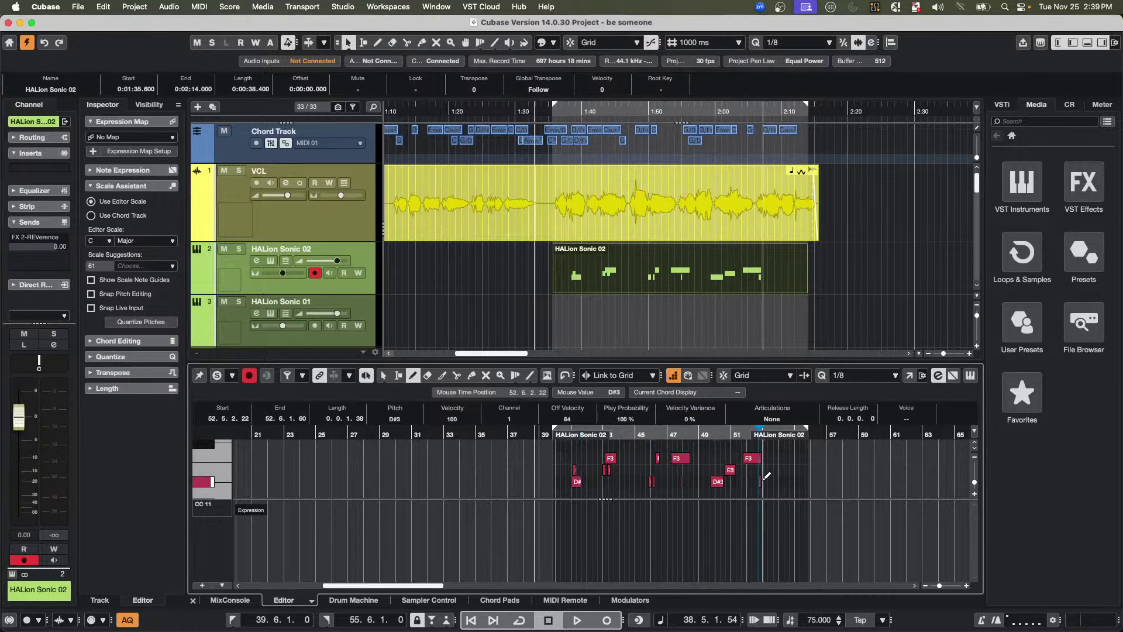
pyautogui.click(761, 482)
pyautogui.click(782, 470)
pyautogui.click(789, 458)
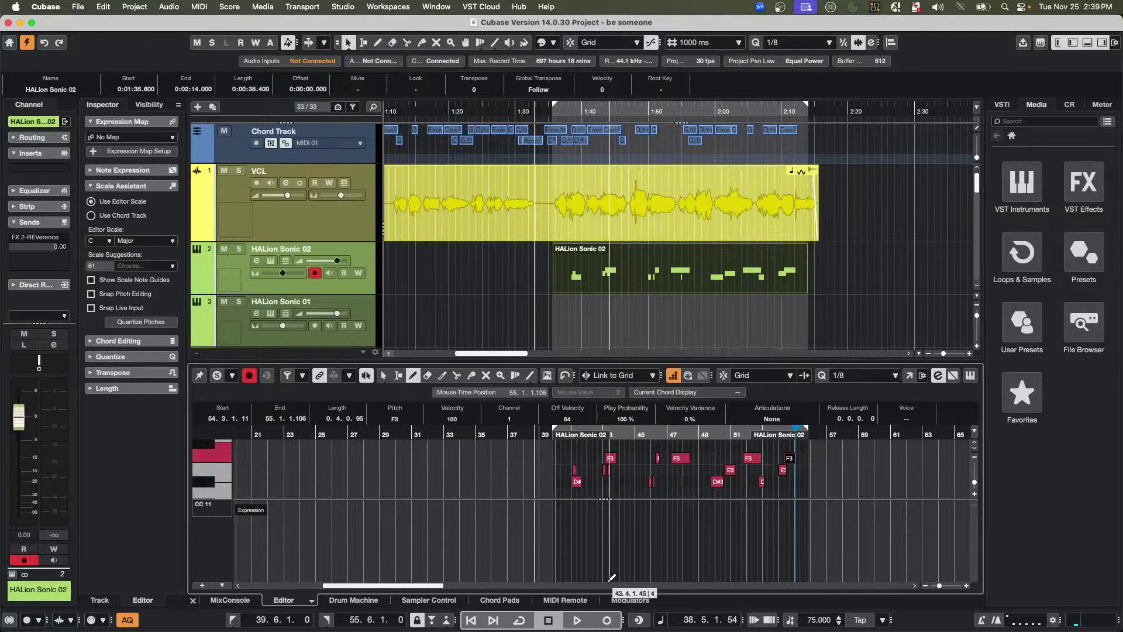
# - Draw a CC 11 Expression curve beneath the notes and select all events on that lane
pyautogui.moveTo(570, 577)
pyautogui.mouseDown()
pyautogui.moveTo(613, 538)
pyautogui.moveTo(659, 537)
pyautogui.moveTo(678, 570)
pyautogui.moveTo(705, 502)
pyautogui.moveTo(759, 528)
pyautogui.moveTo(766, 576)
pyautogui.moveTo(800, 551)
pyautogui.moveTo(825, 563)
pyautogui.mouseUp()
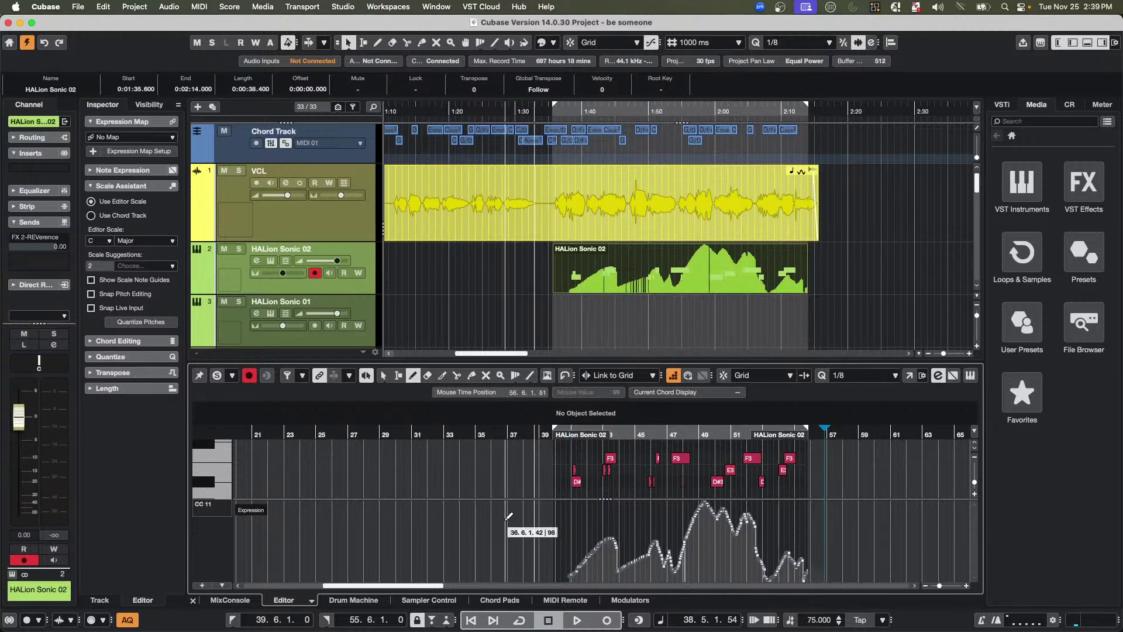
pyautogui.rightClick(202, 529)
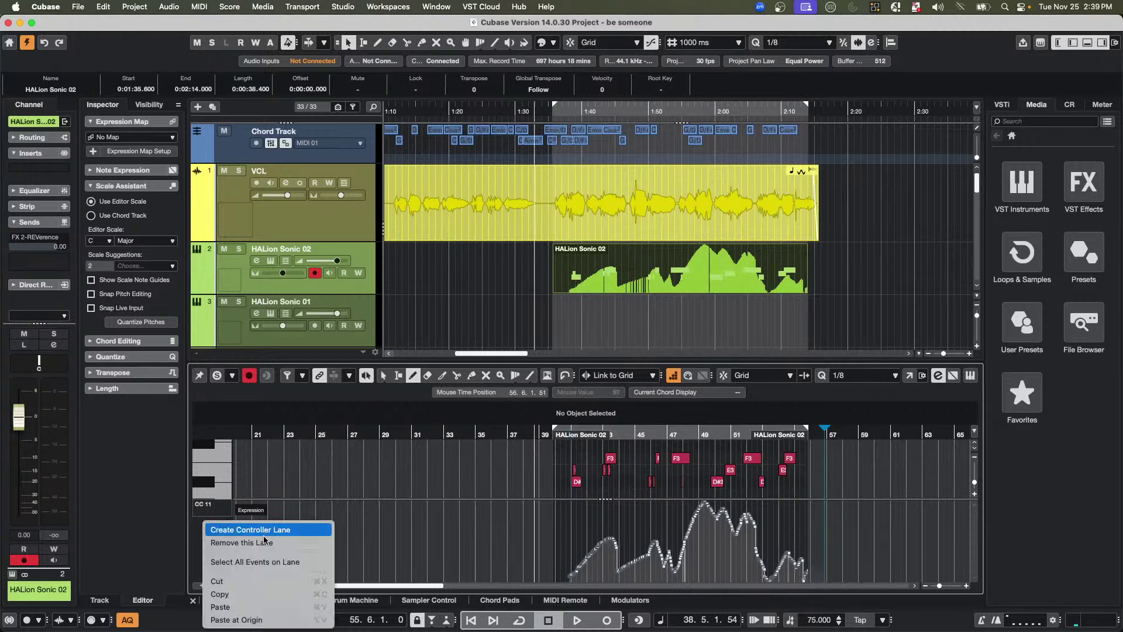
pyautogui.click(268, 562)
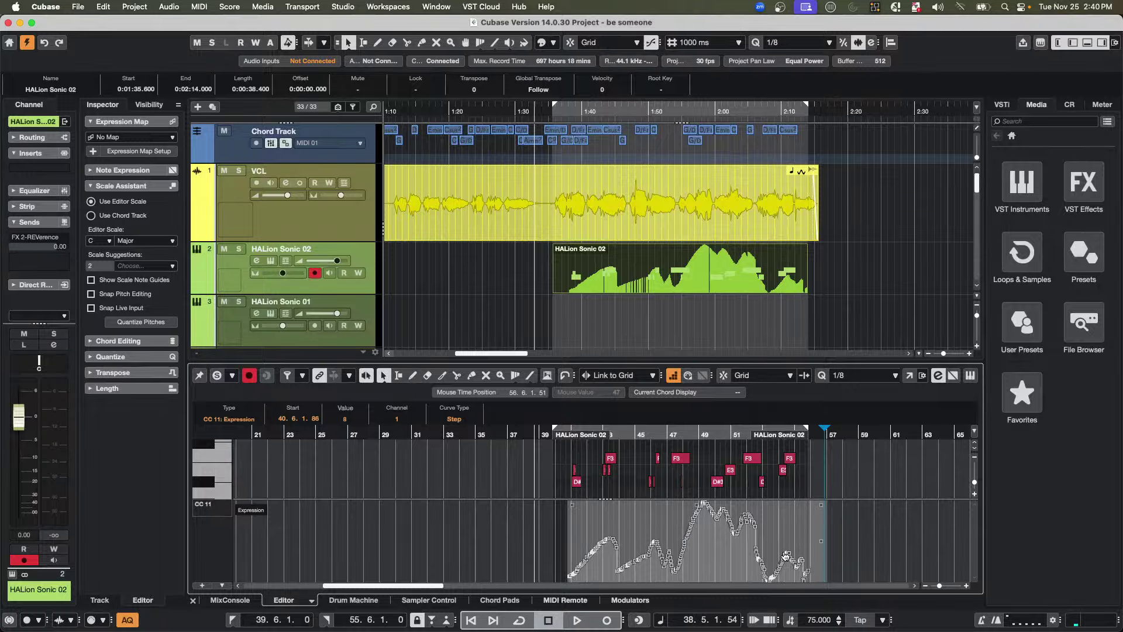
# - Scale the selected expression curve vertically with its resize handles, then deselect it
pyautogui.press('1')
pyautogui.moveTo(823, 542); pyautogui.dragTo(828, 519)
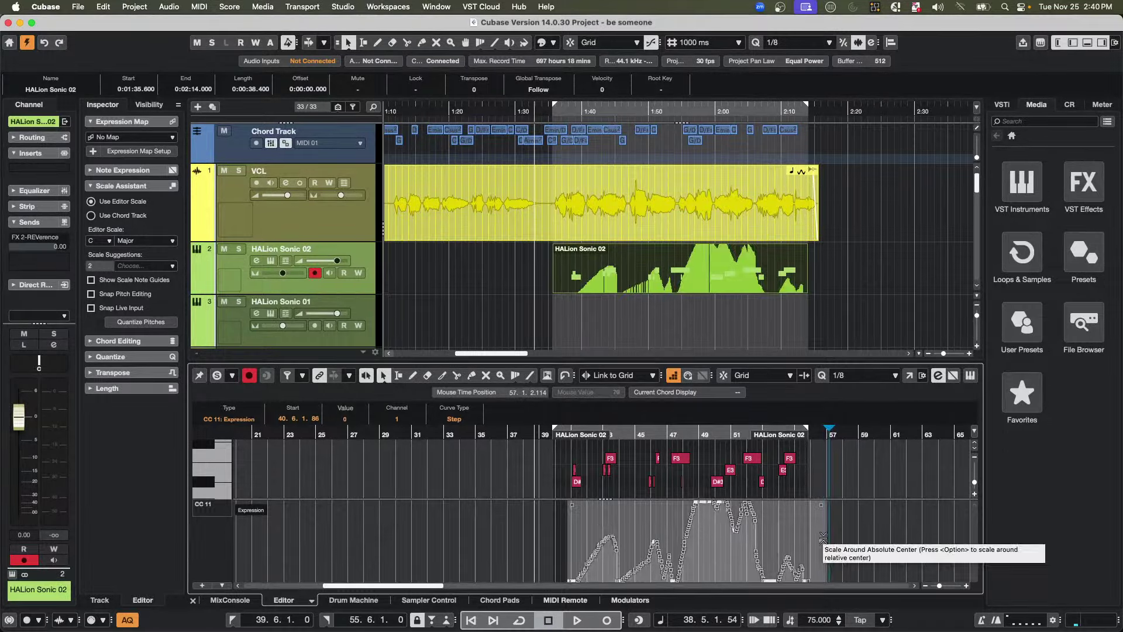
pyautogui.moveTo(824, 540); pyautogui.dragTo(823, 544)
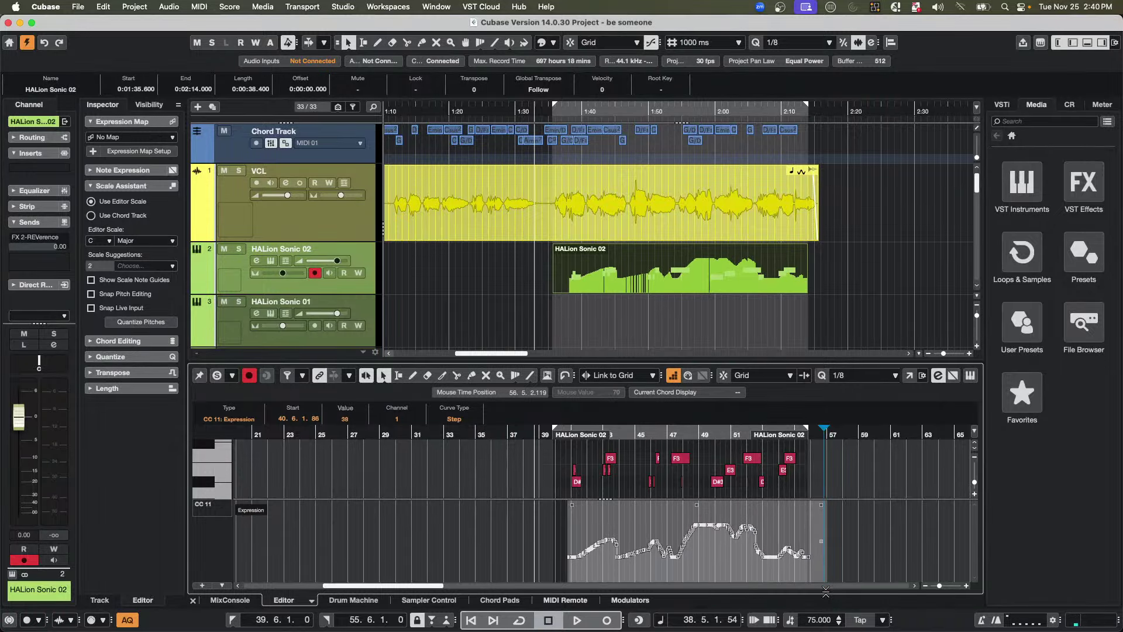
pyautogui.moveTo(826, 592); pyautogui.dragTo(822, 549)
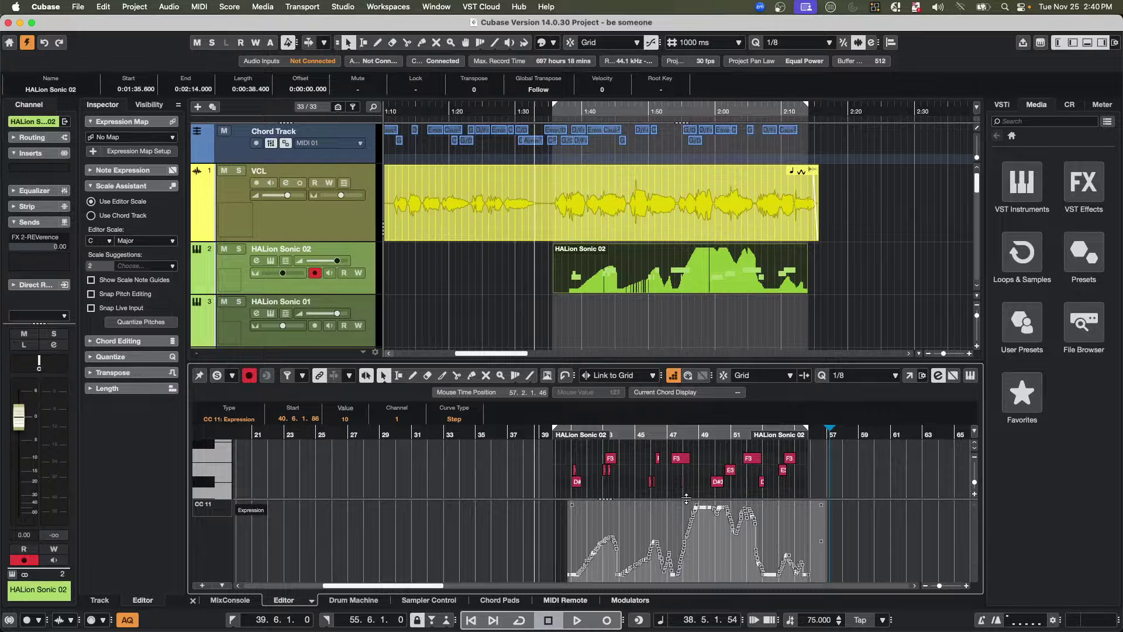
pyautogui.click(557, 528)
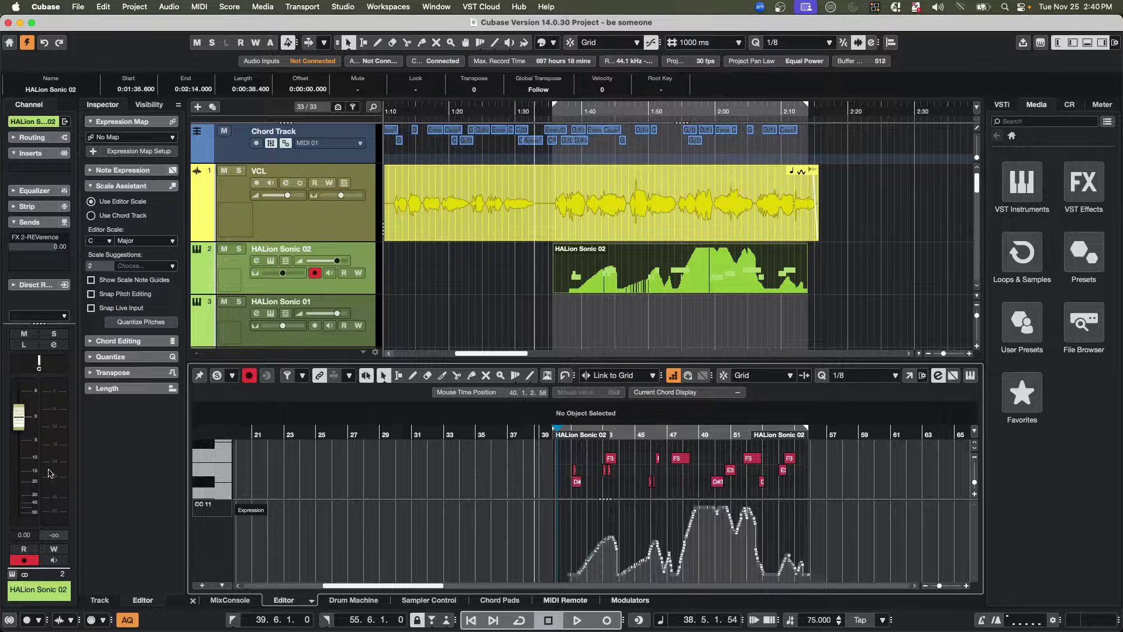
# - Select all CC 11 lane events and drag the right-edge compress handle down to flatten the curve
pyautogui.rightClick(205, 529)
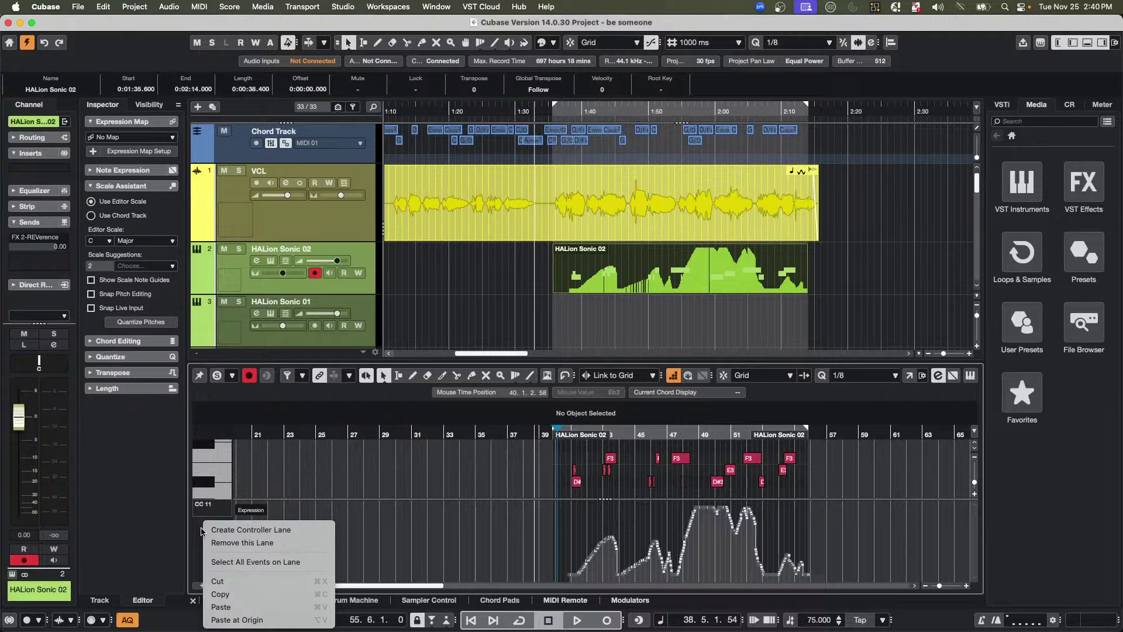
pyautogui.click(246, 562)
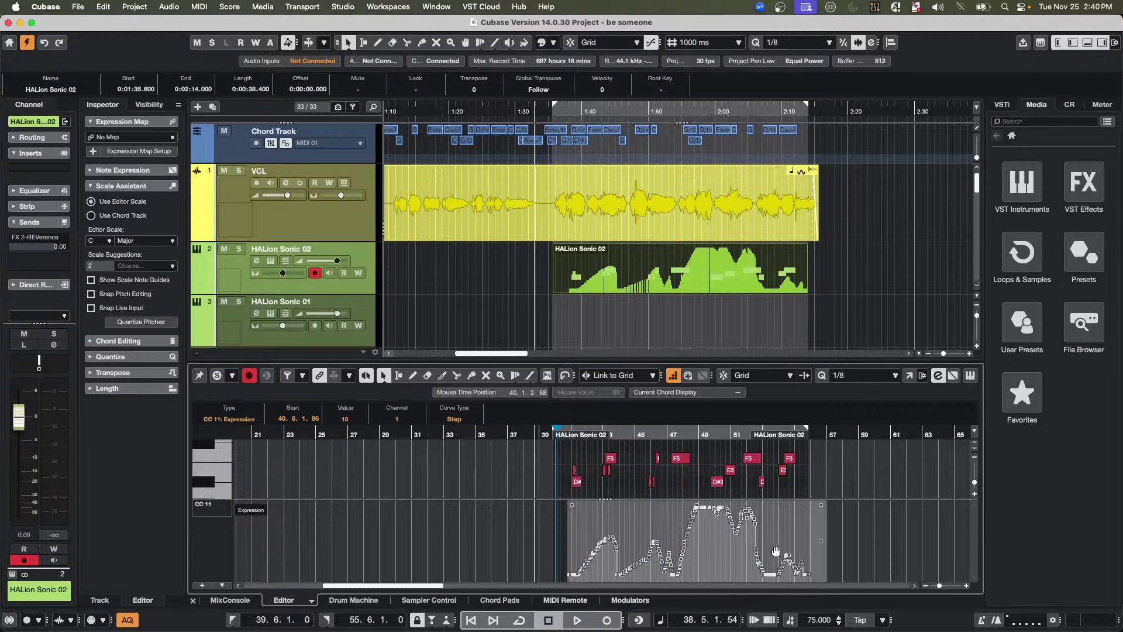
pyautogui.moveTo(822, 542); pyautogui.dragTo(816, 579)
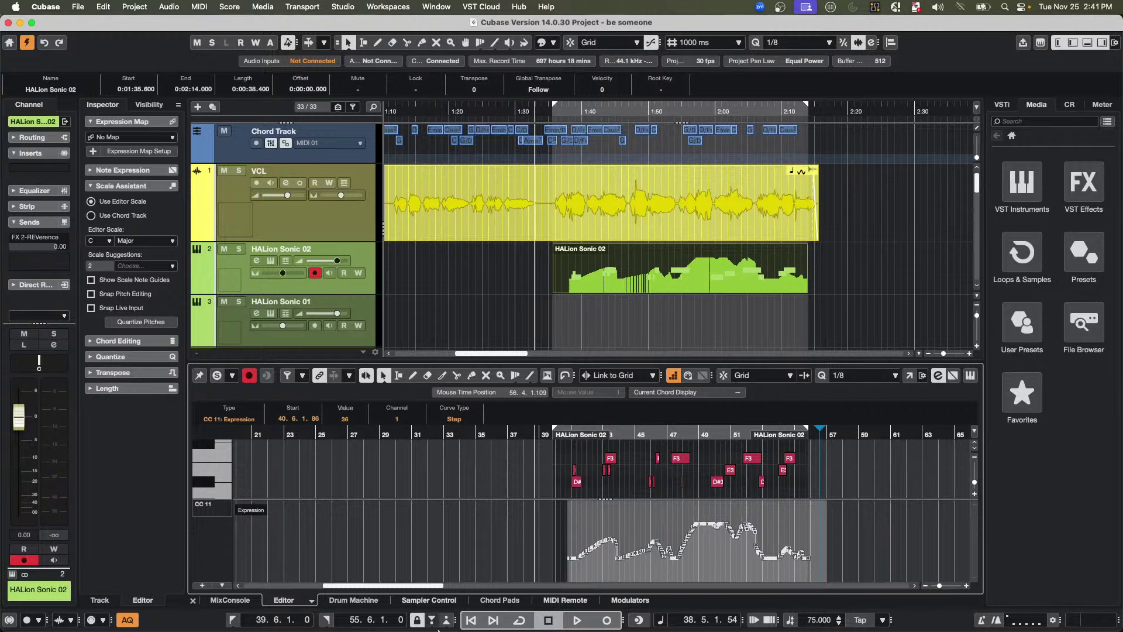
pyautogui.moveTo(503, 623)
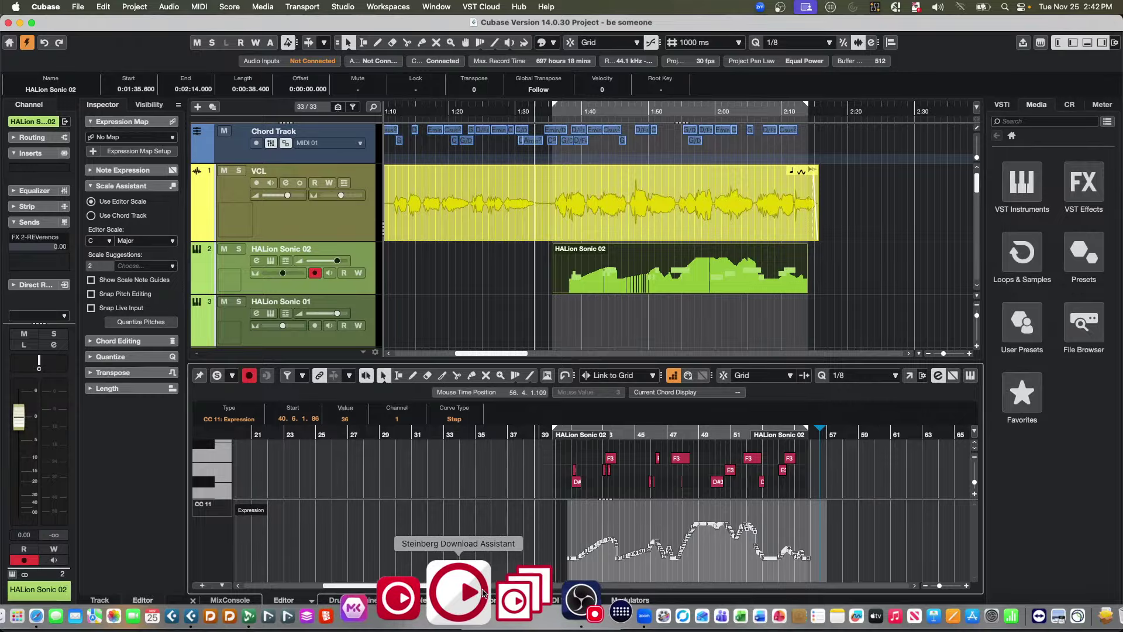
# - Launch Steinberg Library Manager from the Dock and move its window to the right
pyautogui.click(498, 195)
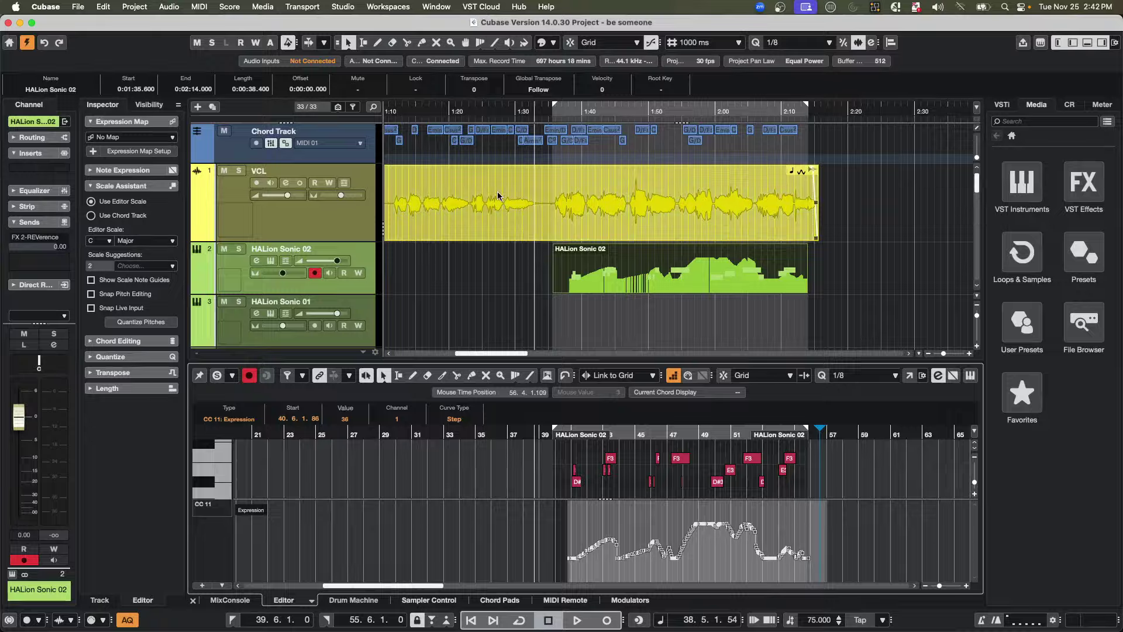
pyautogui.moveTo(429, 610)
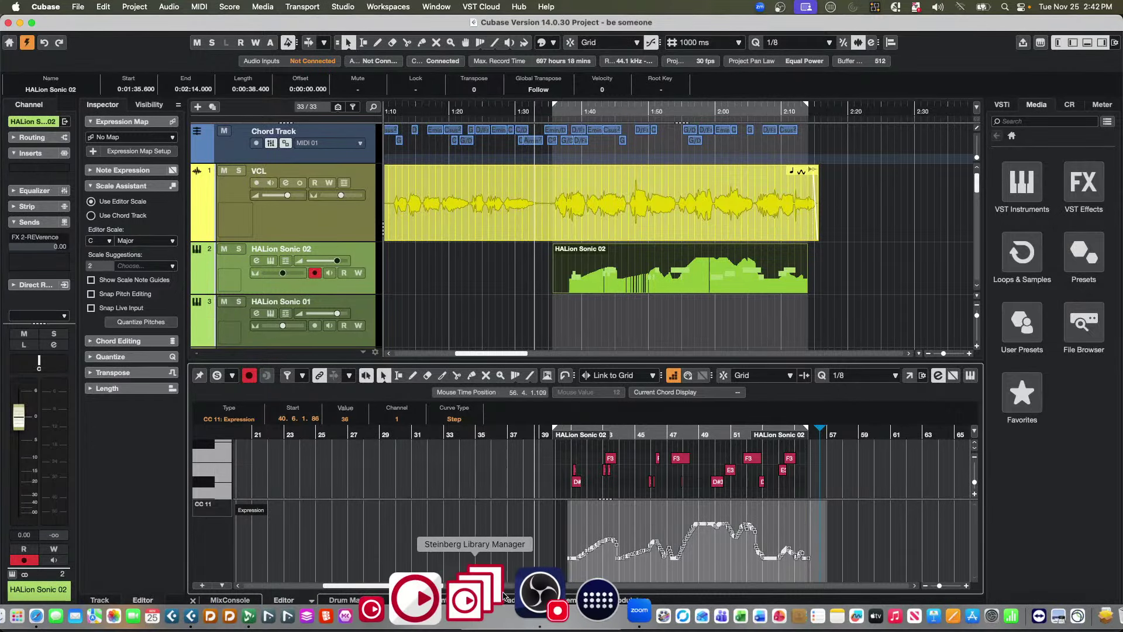
pyautogui.click(499, 595)
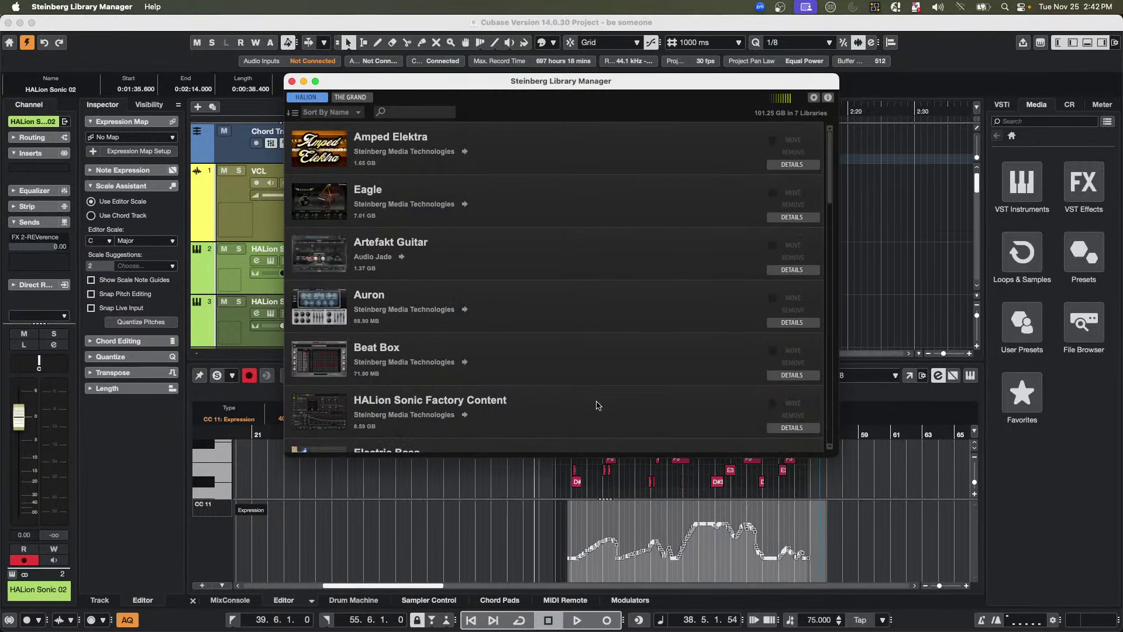
pyautogui.moveTo(361, 78); pyautogui.dragTo(563, 81)
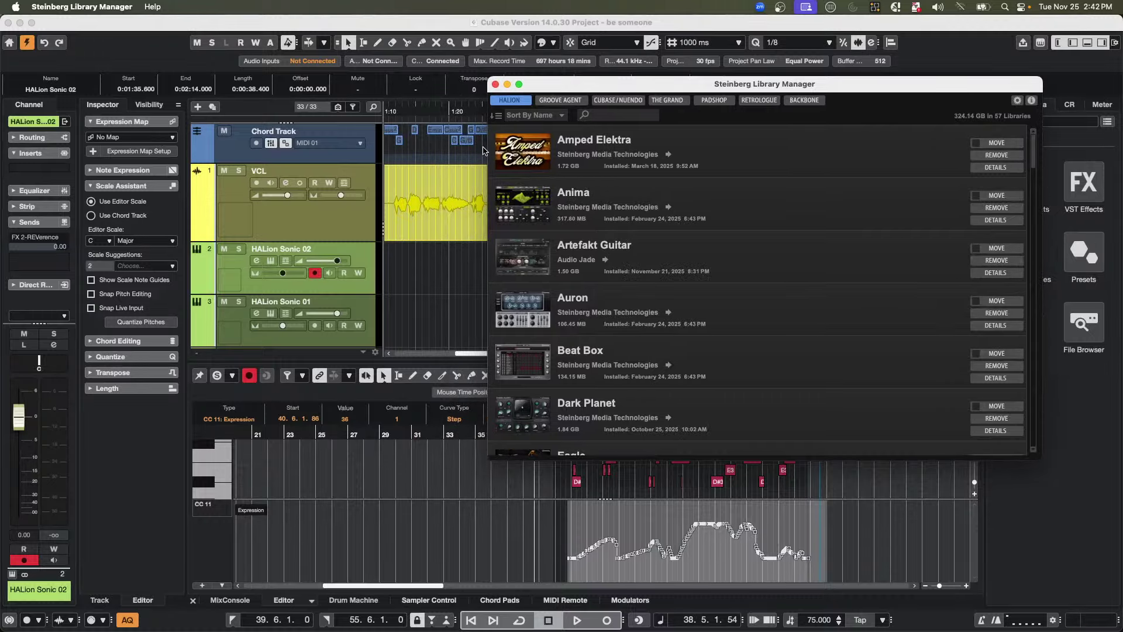
pyautogui.moveTo(386, 628)
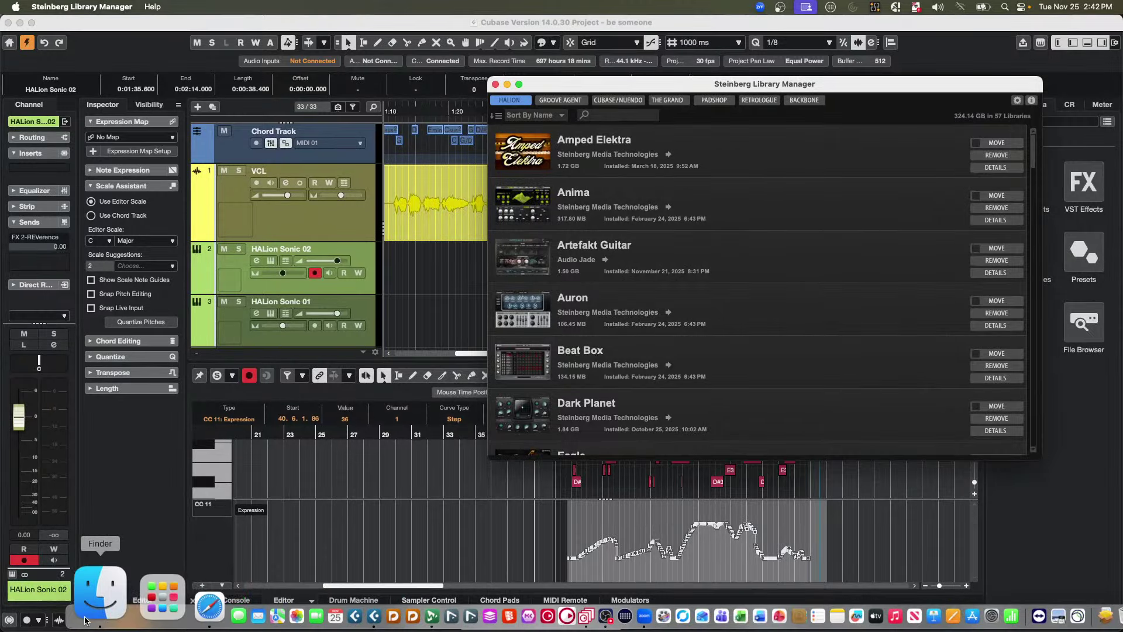
# - Show the Downloads folder in a new Finder window, scroll its files, and start a search
pyautogui.click(85, 619)
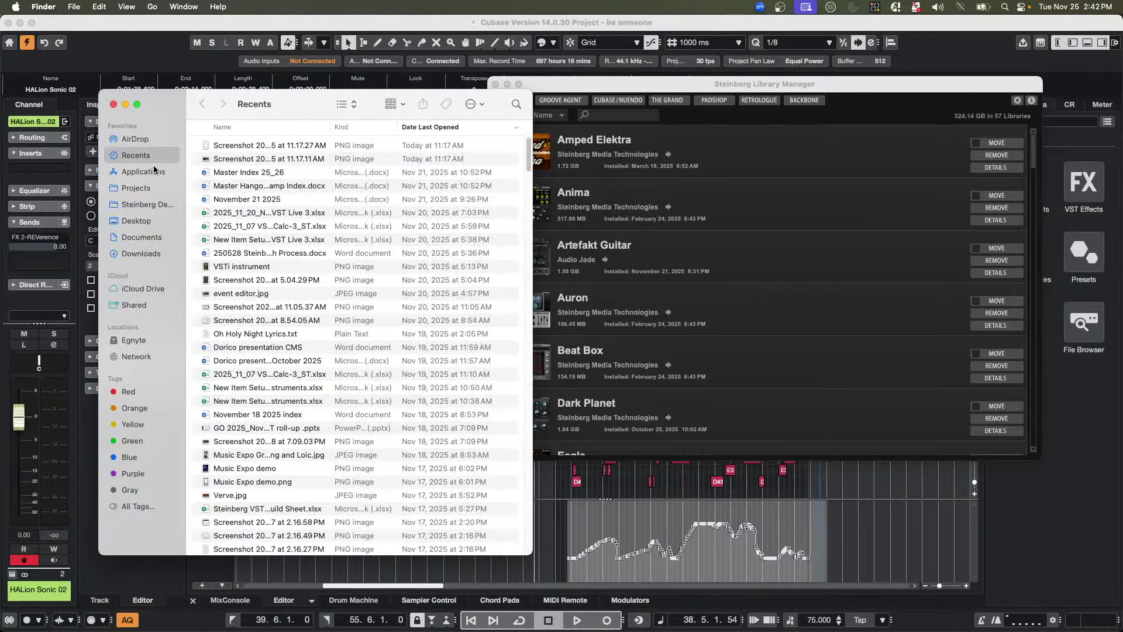
pyautogui.click(126, 254)
pyautogui.scroll(-10, 255, 245)
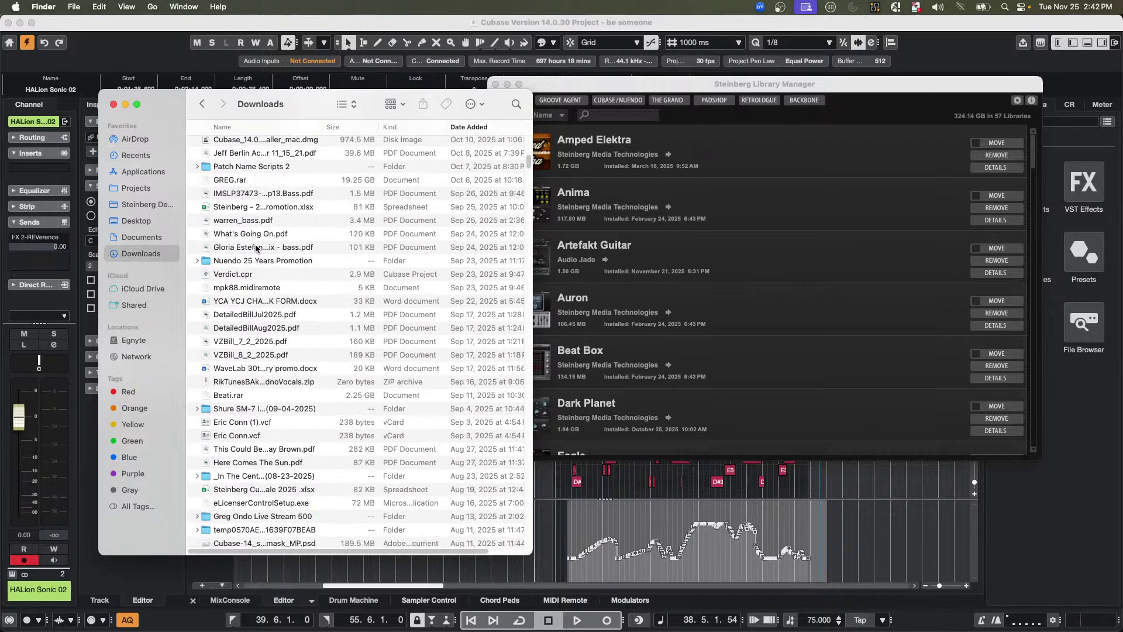
pyautogui.scroll(-5, 255, 244)
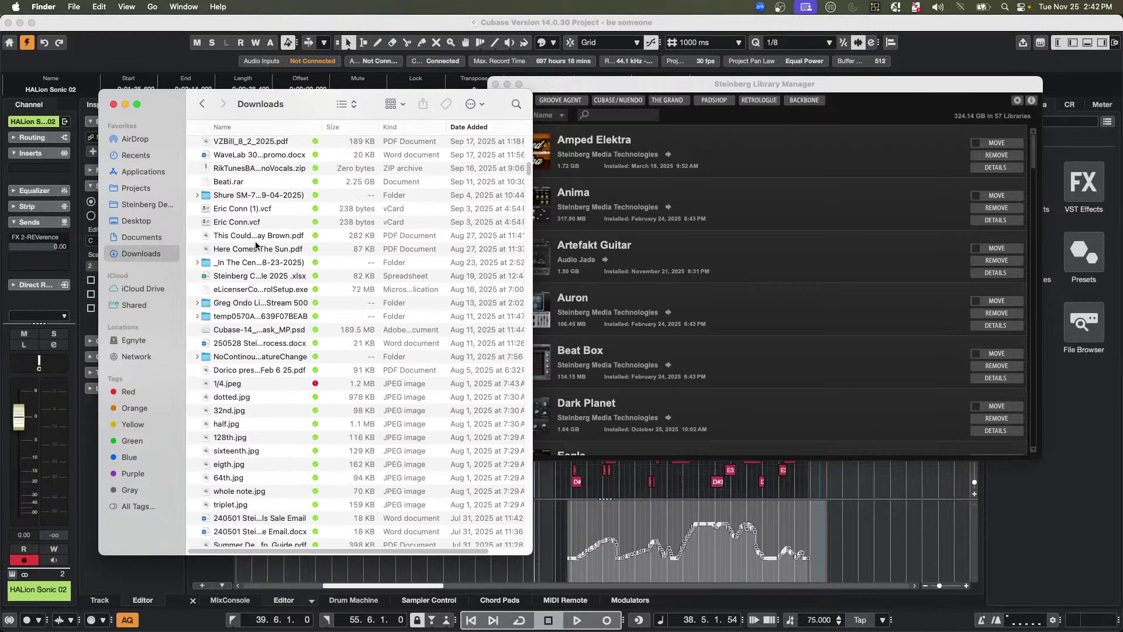
pyautogui.scroll(-6, 255, 244)
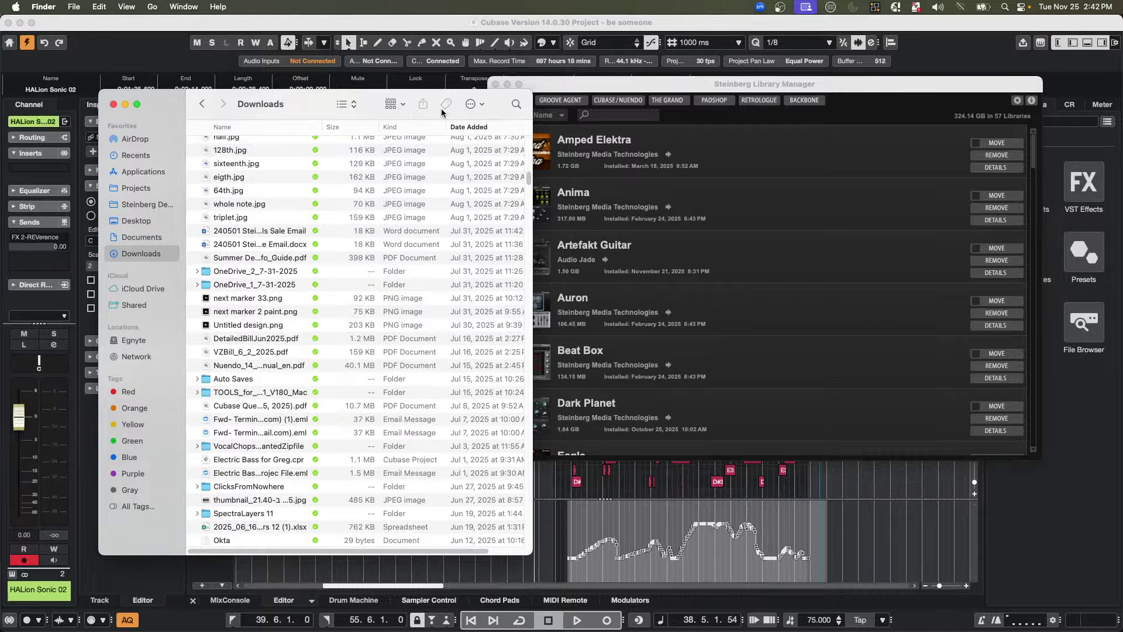
pyautogui.click(516, 104)
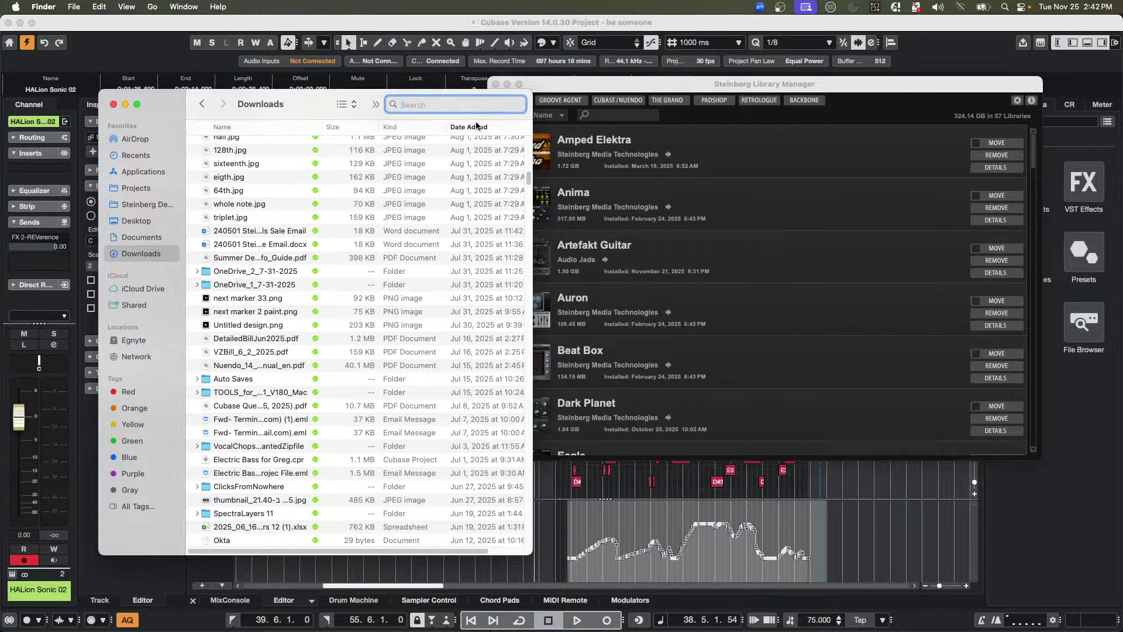
# - Search Finder for files whose names contain .vstsound
pyautogui.write('OSX')
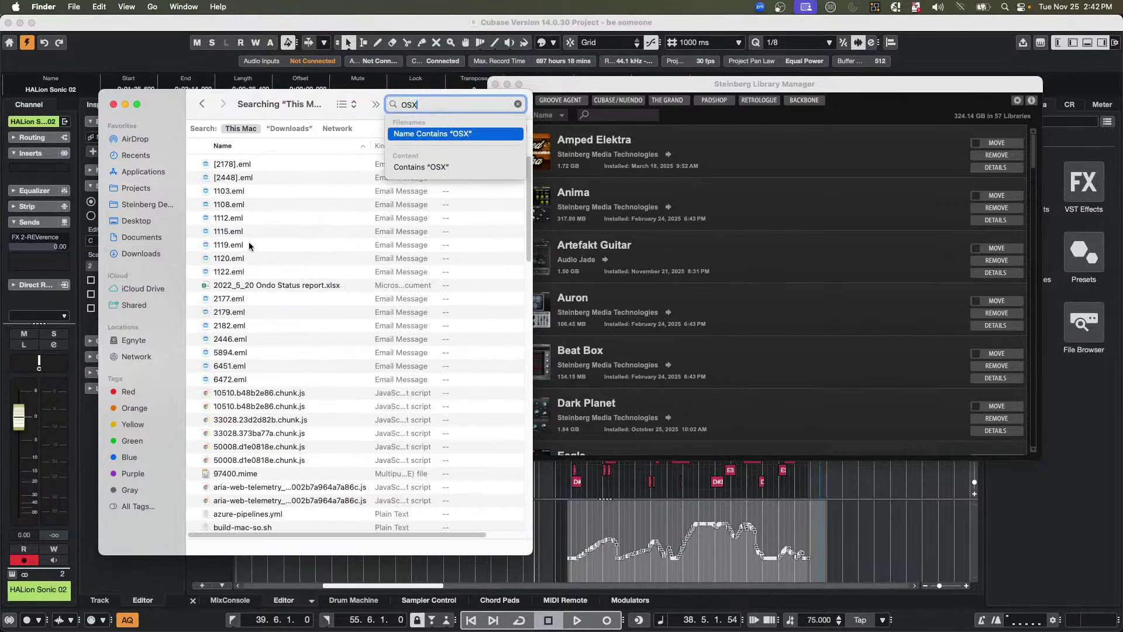
pyautogui.scroll(-20, 282, 234)
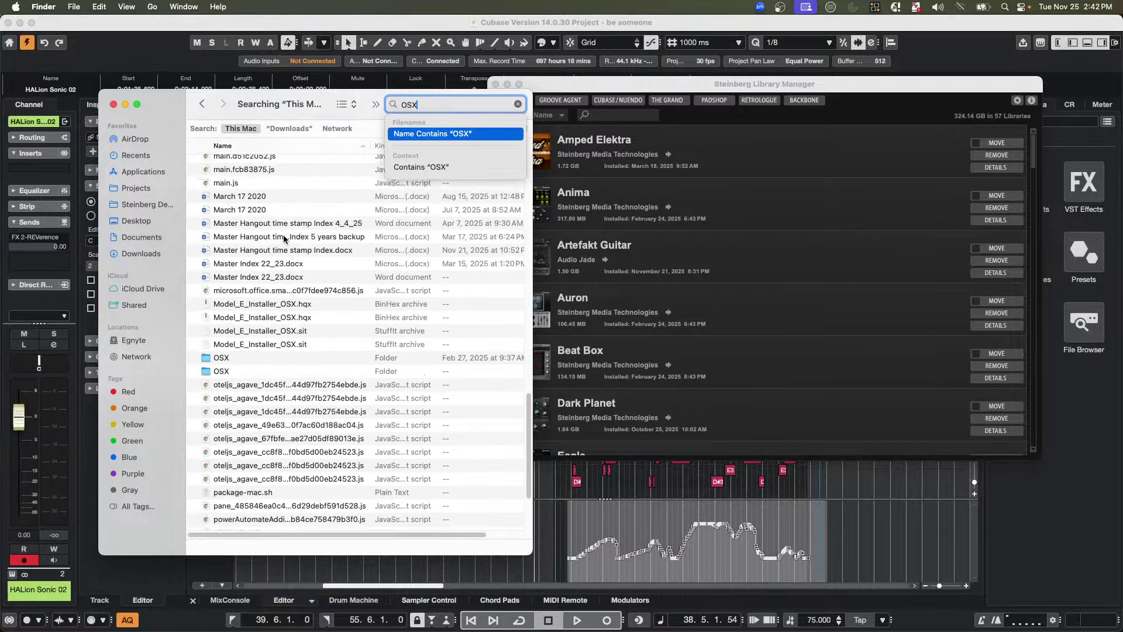
pyautogui.scroll(-3, 285, 239)
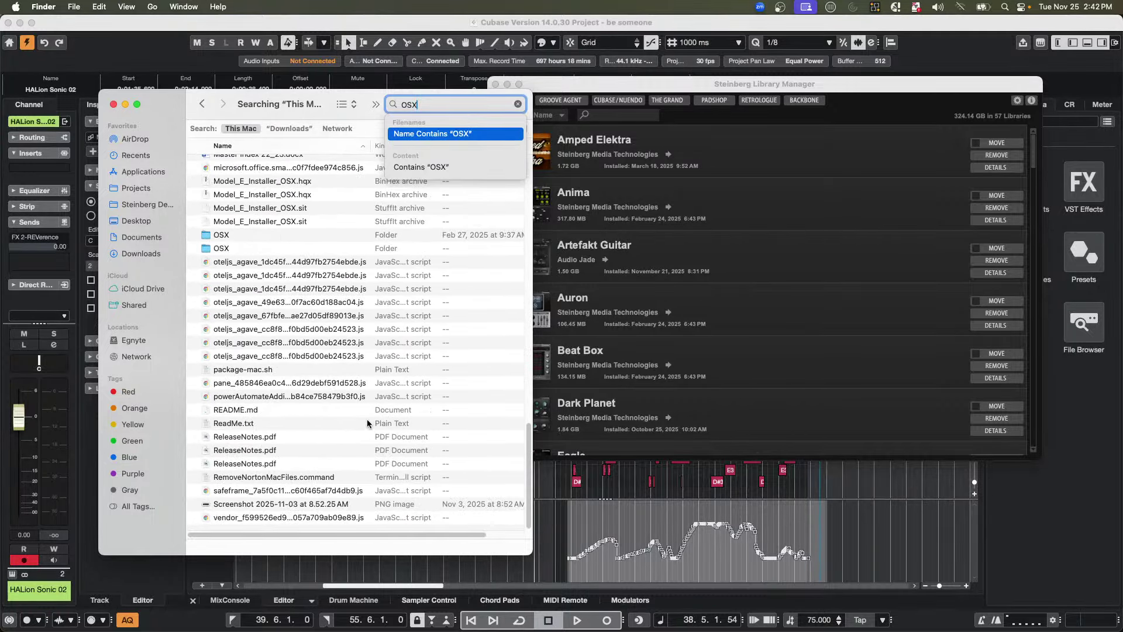
pyautogui.click(446, 102)
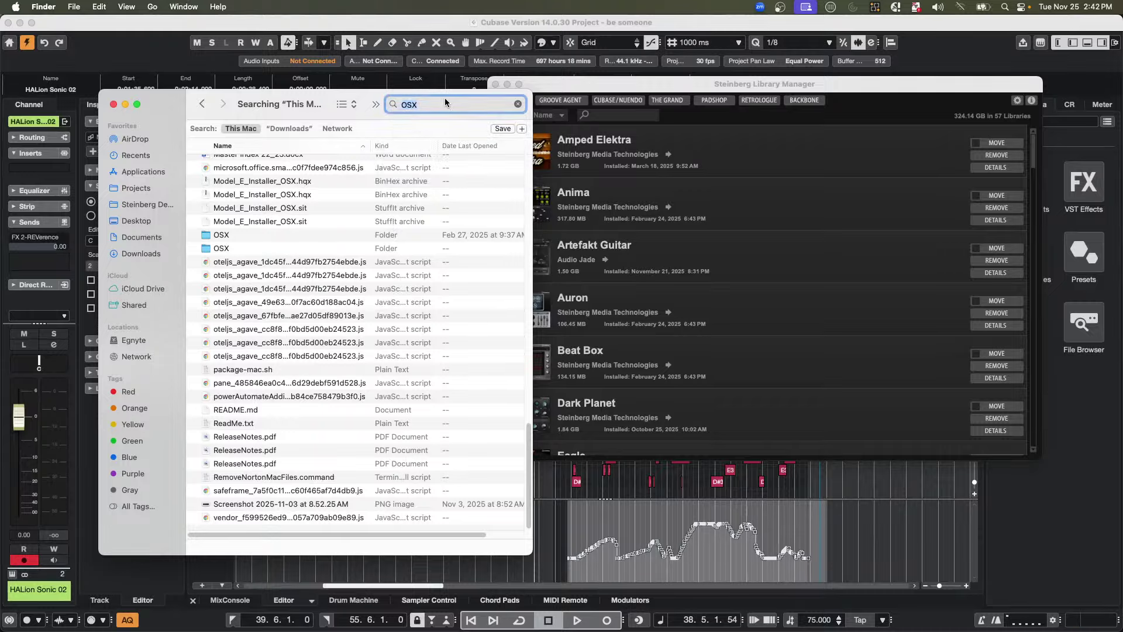
pyautogui.write('.vs')
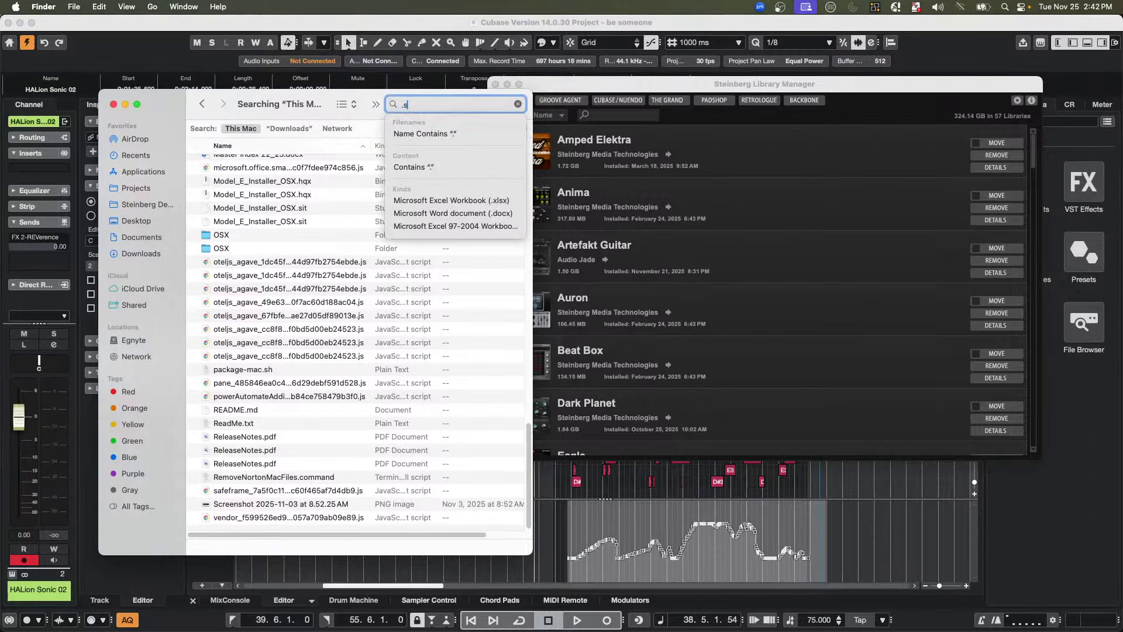
pyautogui.write('ts')
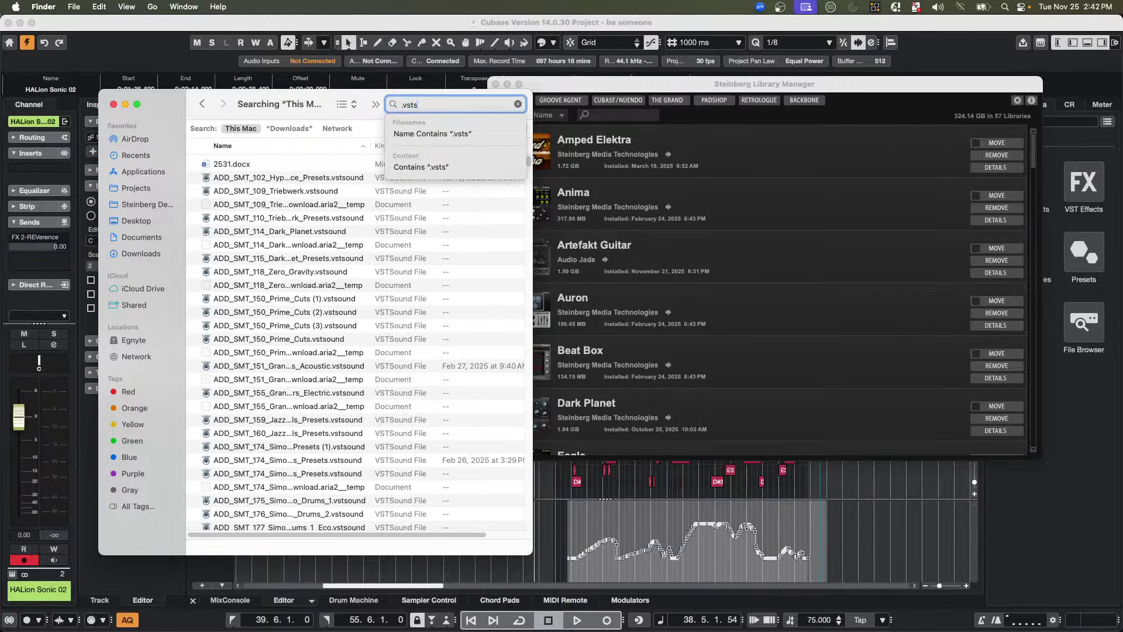
pyautogui.write('ound')
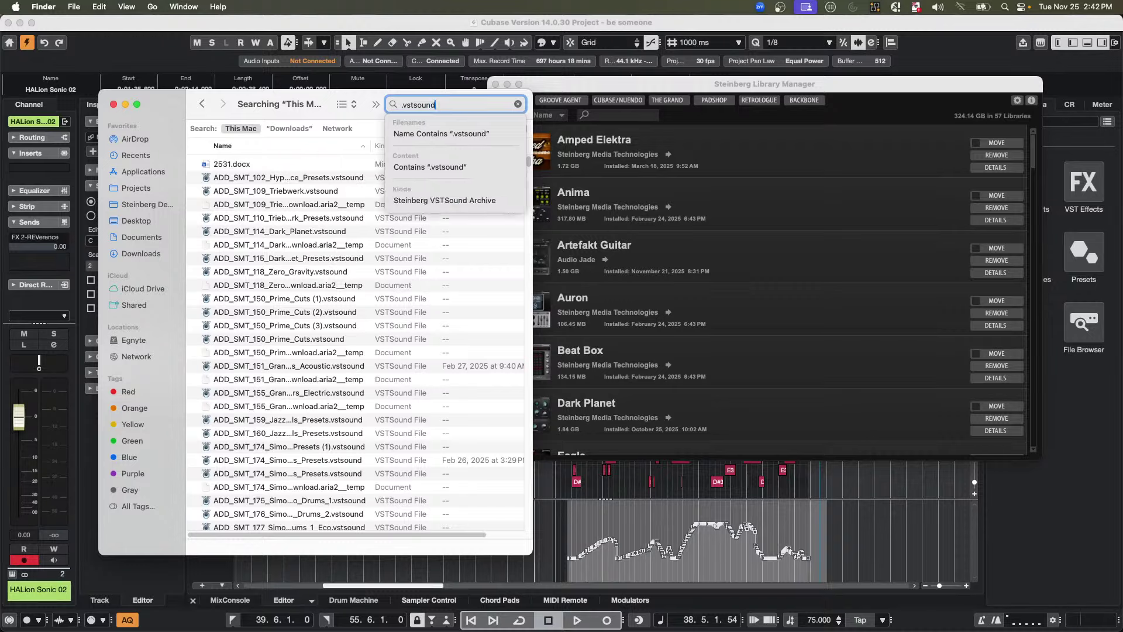
pyautogui.press('Down')
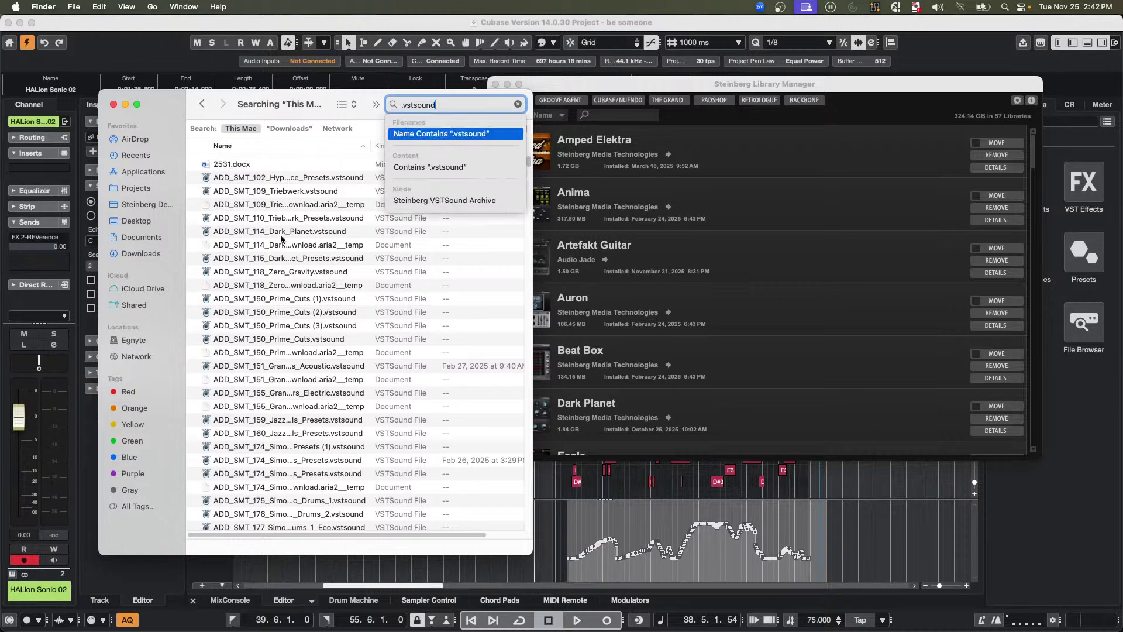
# - Open ADD_SMT_109_Triebwerk.vstsound with Steinberg Library Manager
pyautogui.click(257, 193)
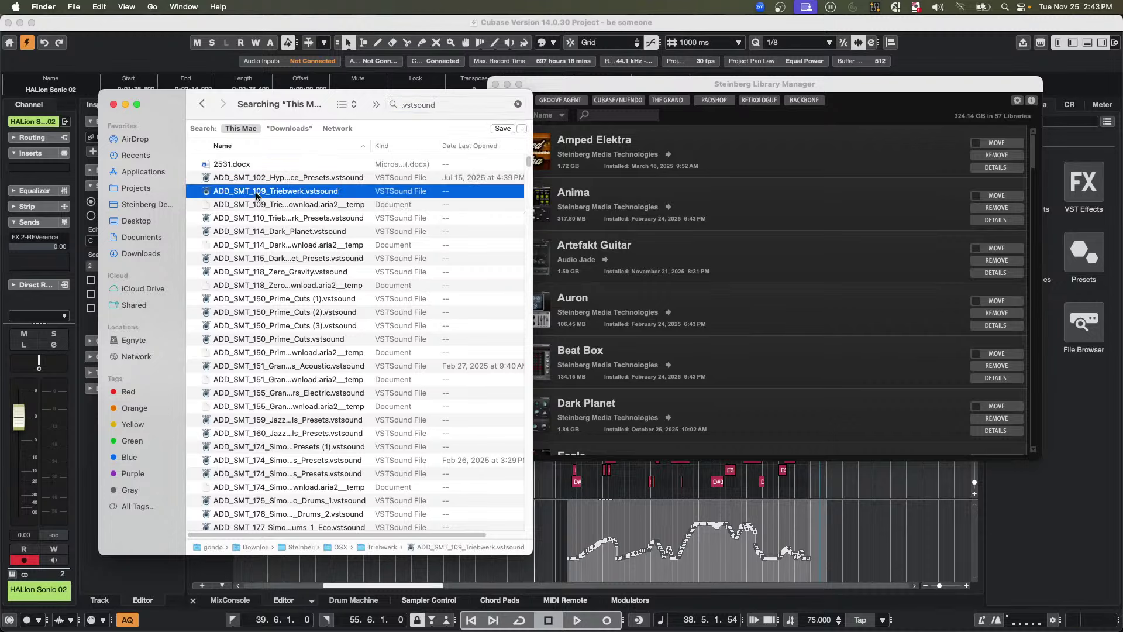
pyautogui.rightClick(257, 195)
pyautogui.moveTo(440, 214)
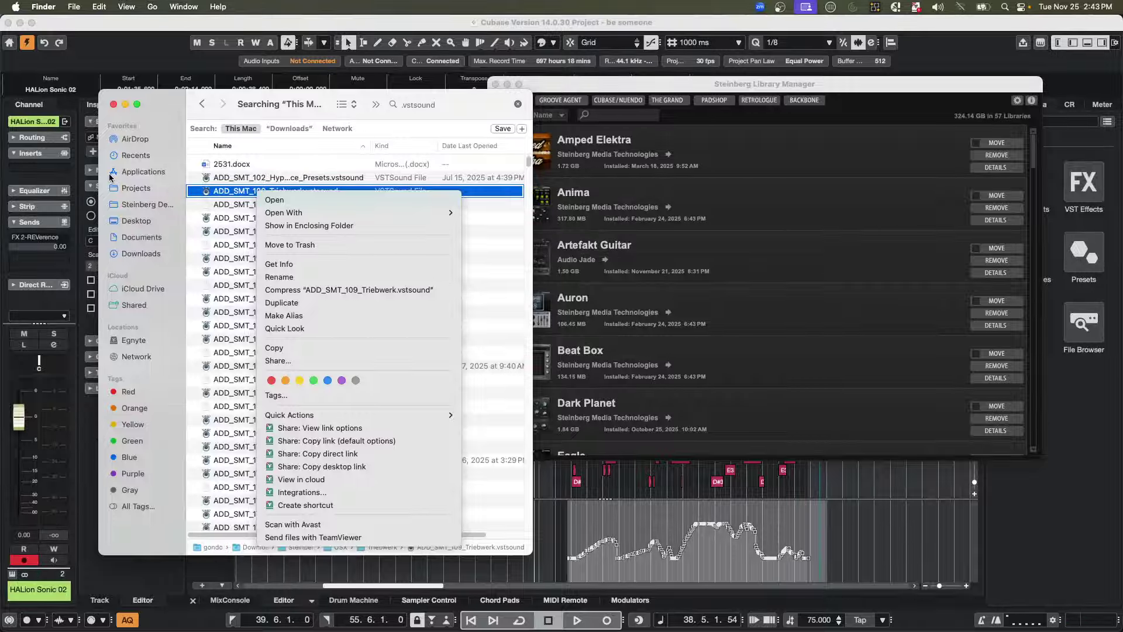
pyautogui.click(233, 181)
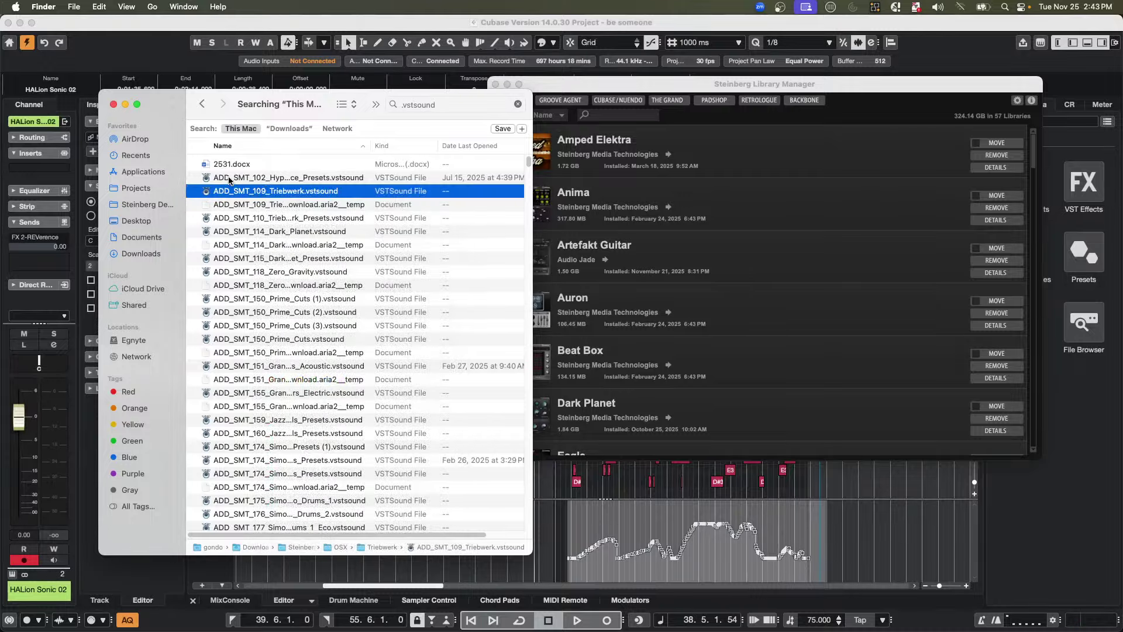
pyautogui.click(232, 179)
pyautogui.click(231, 191)
pyautogui.rightClick(230, 193)
pyautogui.moveTo(258, 209)
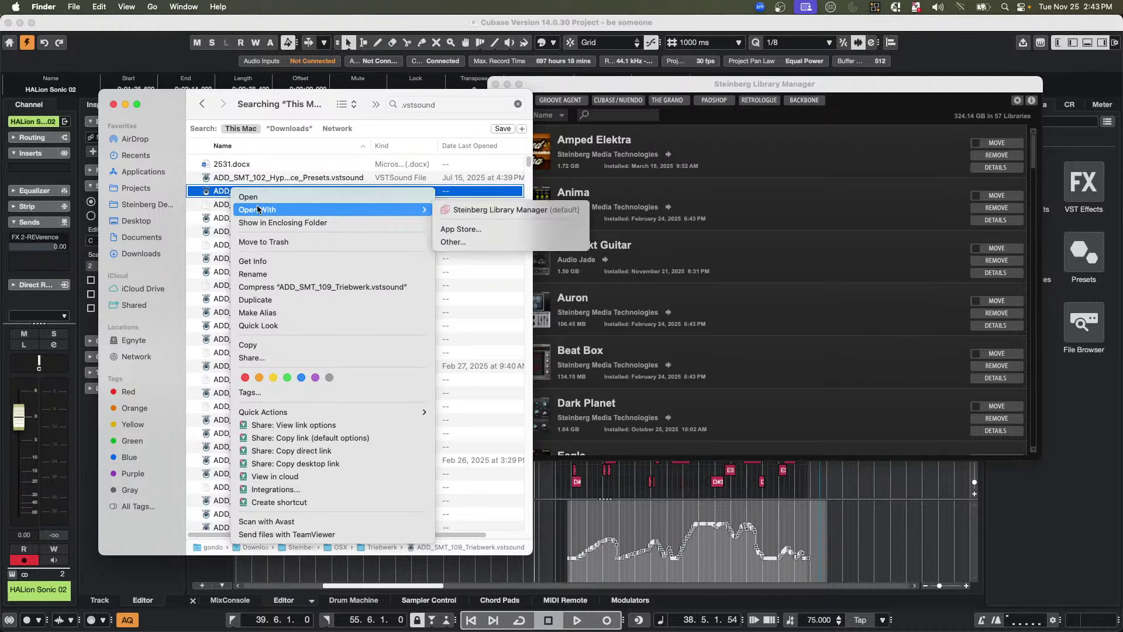
pyautogui.click(500, 212)
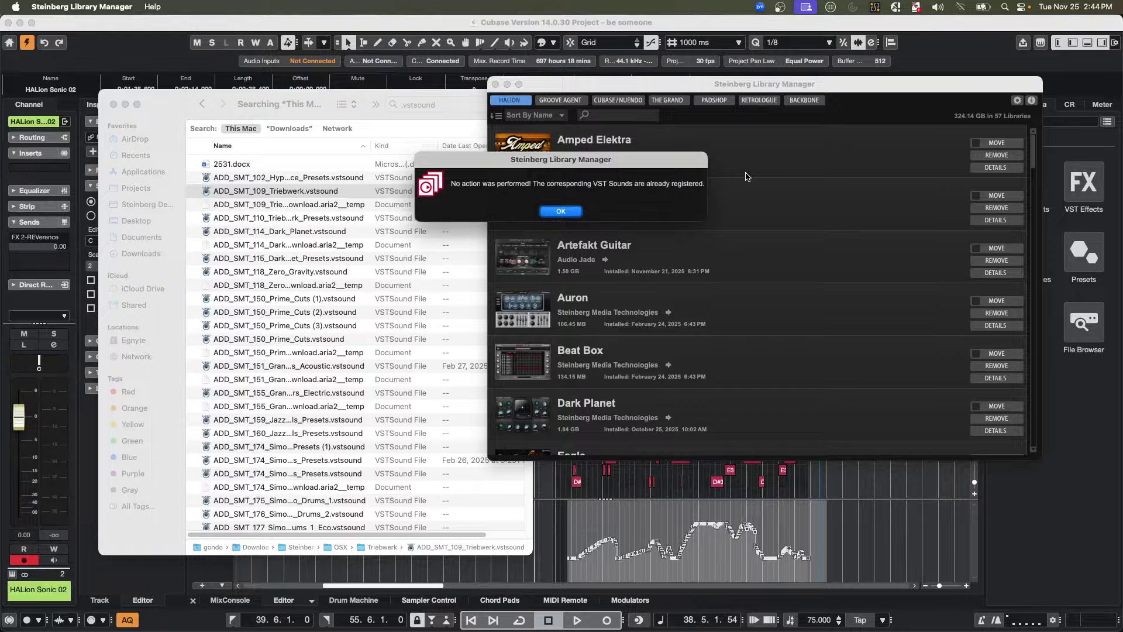
# - Dismiss the 'No action was performed' alert with OK
pyautogui.click(573, 211)
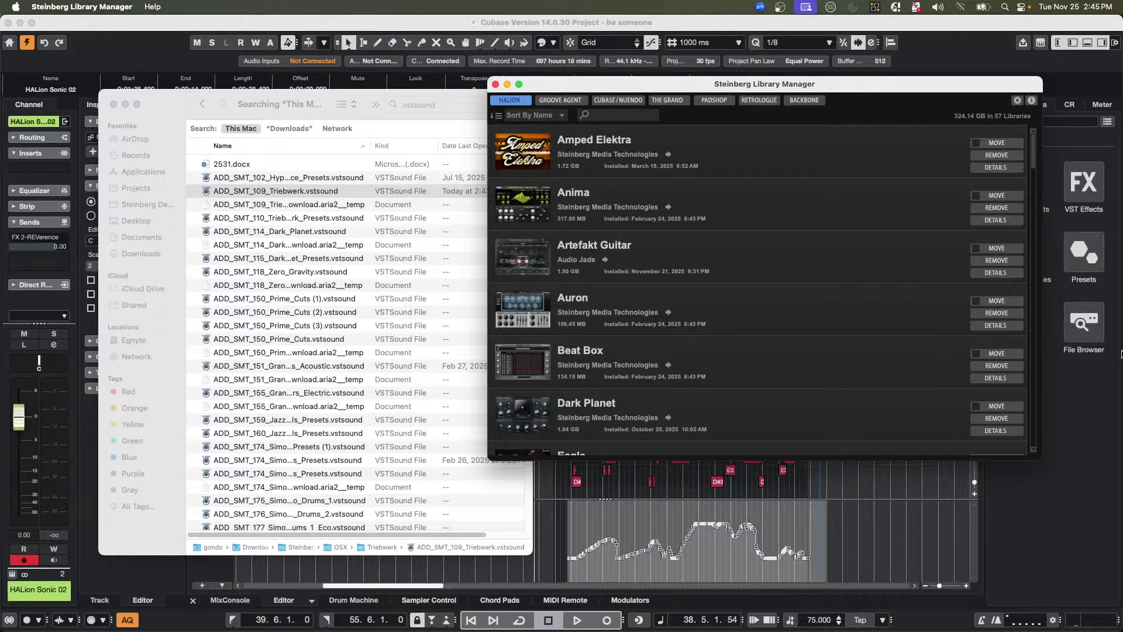
# - Mark Amped Elektra, Anima, Artefakt Guitar, Auron, Beat Box and Dark Planet for moving
pyautogui.click(988, 143)
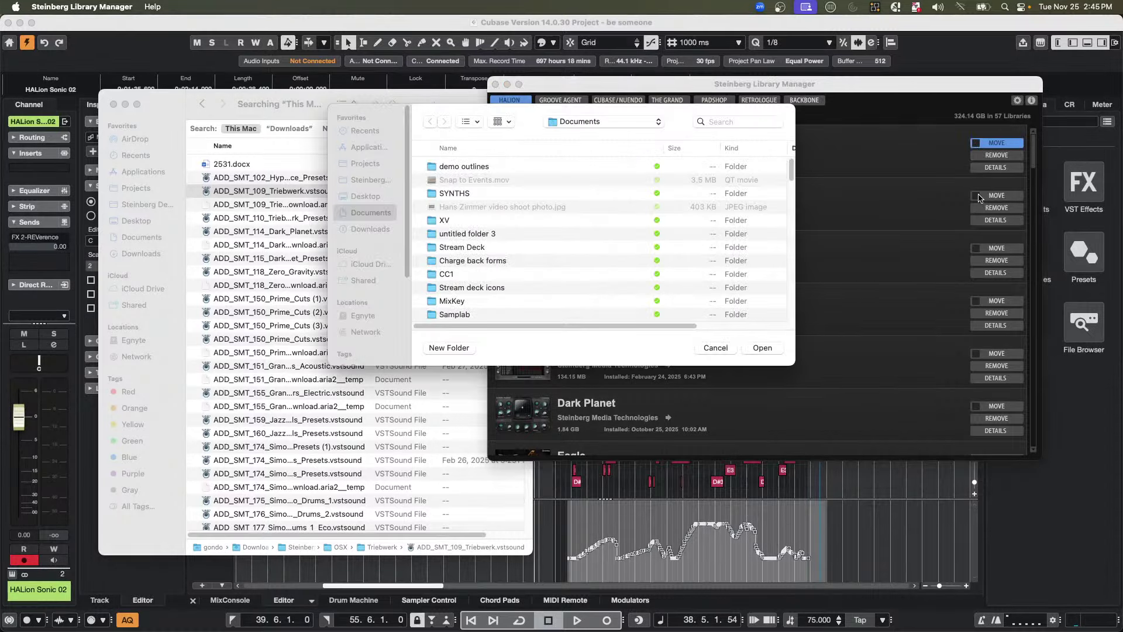
pyautogui.click(713, 349)
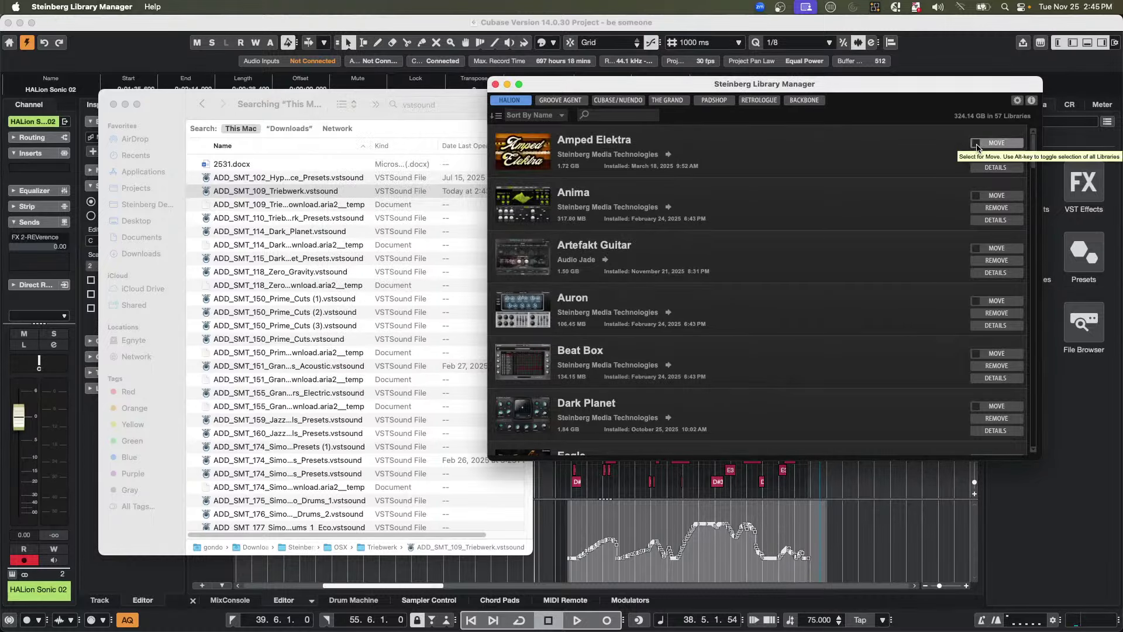
pyautogui.click(976, 143)
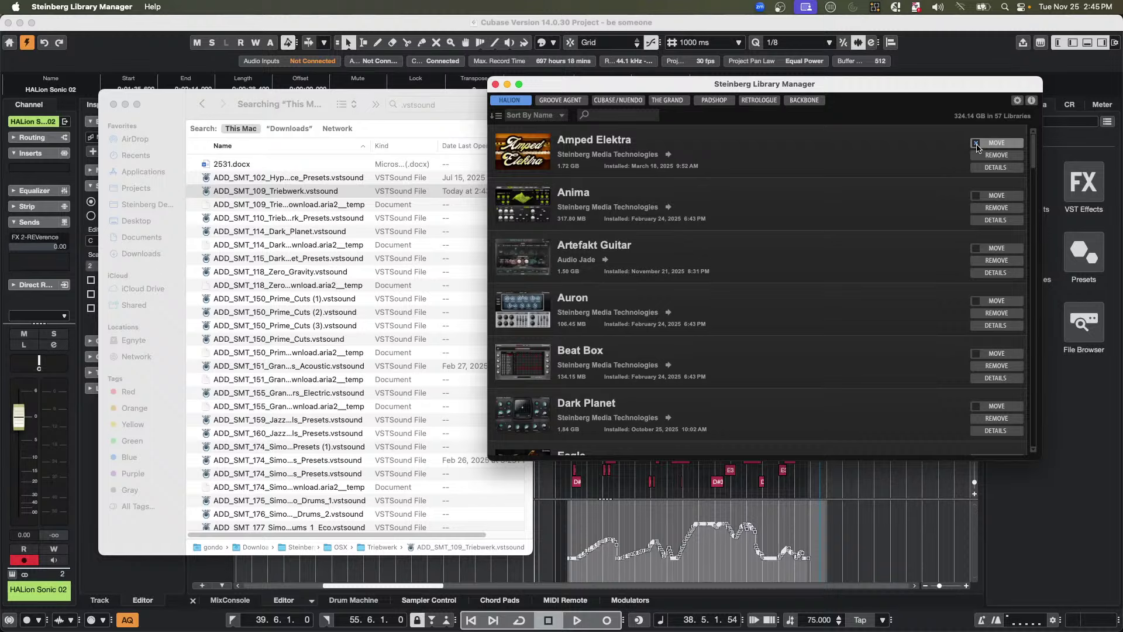
pyautogui.click(976, 196)
pyautogui.click(975, 248)
pyautogui.click(975, 300)
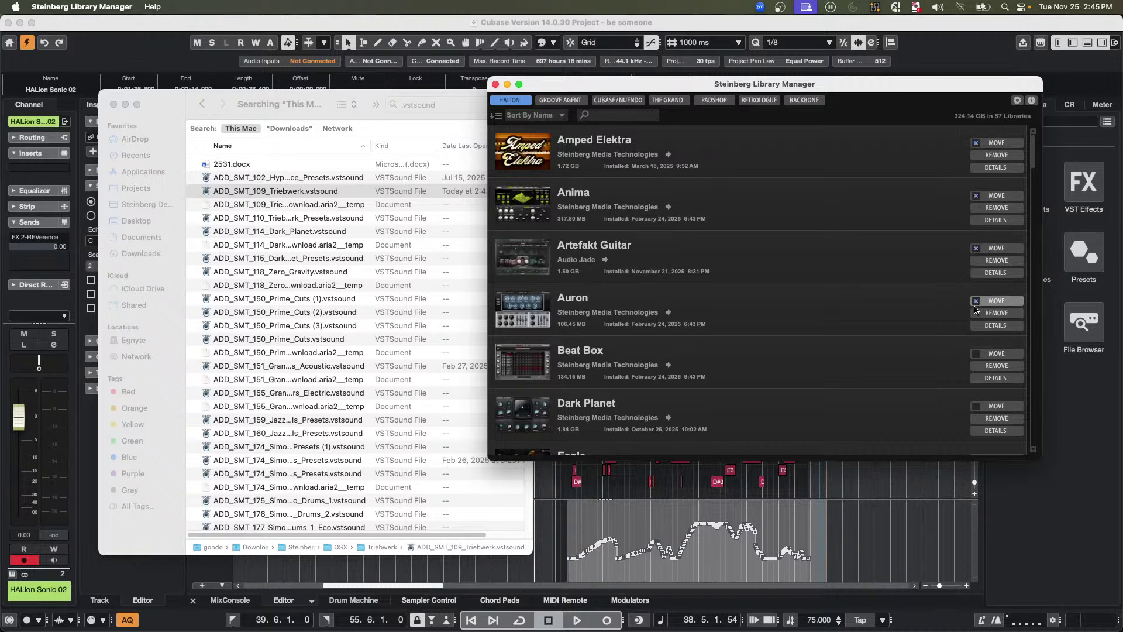
pyautogui.click(976, 354)
pyautogui.click(975, 406)
# - Mark Eagle, Electric Bass, Etude, Etude Elements and Flux for moving, cancelling the destination folder prompt
pyautogui.scroll(-5, 914, 321)
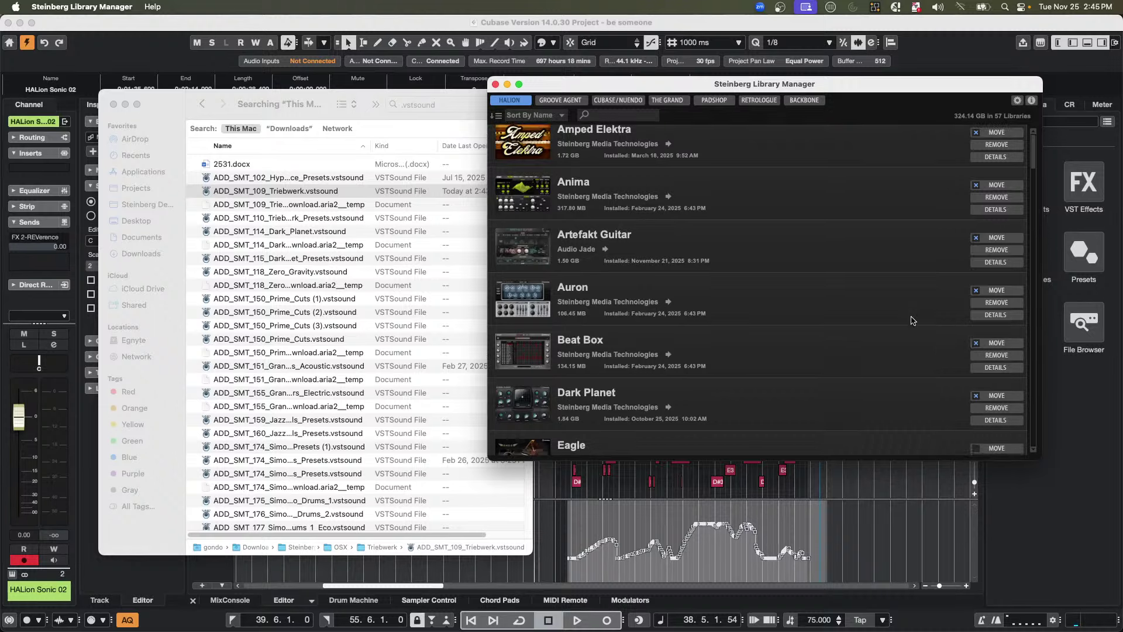
pyautogui.click(976, 308)
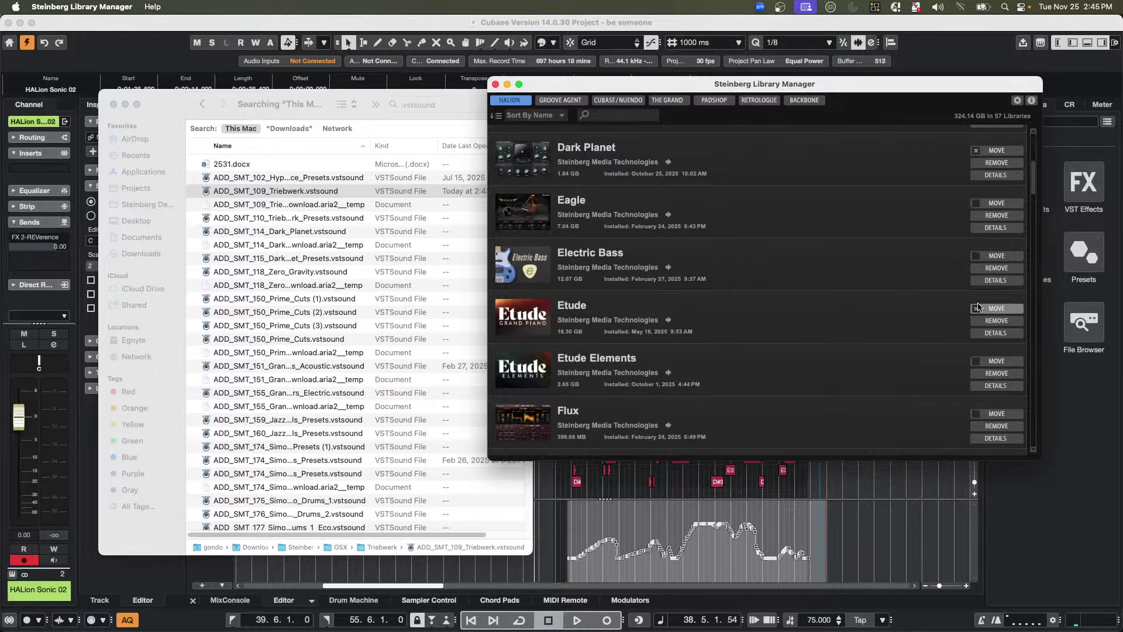
pyautogui.click(976, 257)
pyautogui.click(976, 203)
pyautogui.click(976, 414)
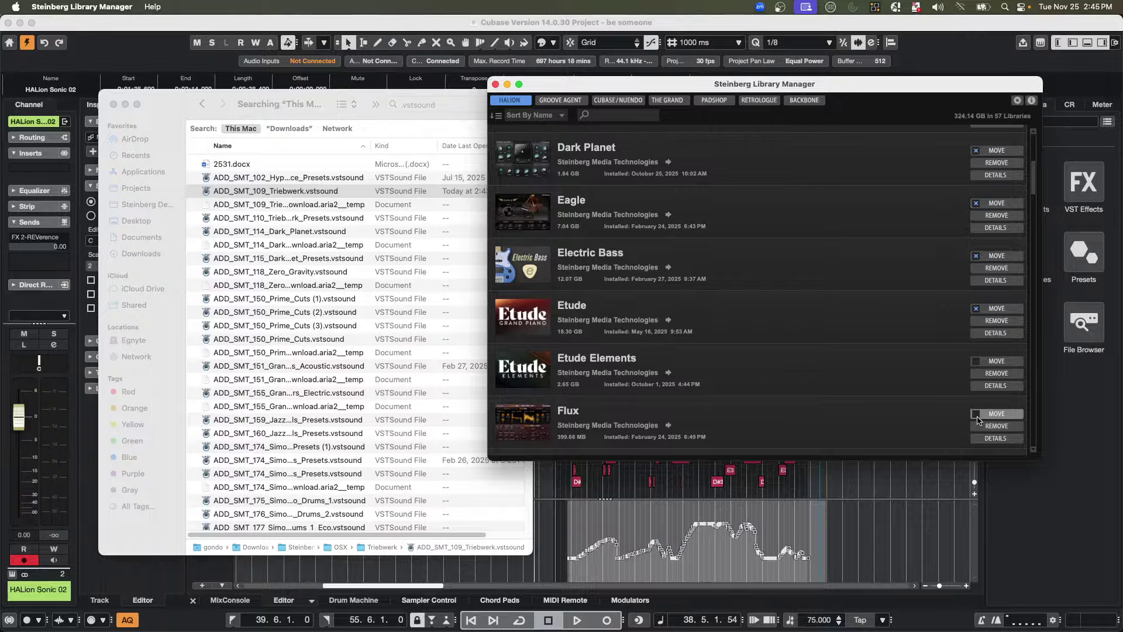
pyautogui.click(976, 360)
pyautogui.click(997, 361)
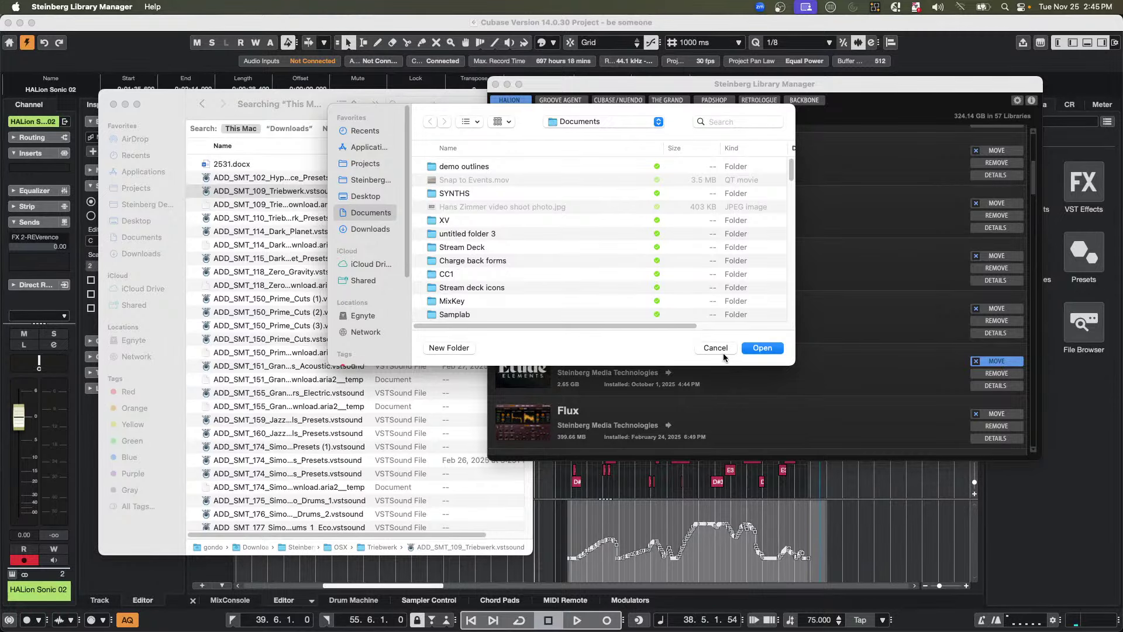
pyautogui.click(721, 348)
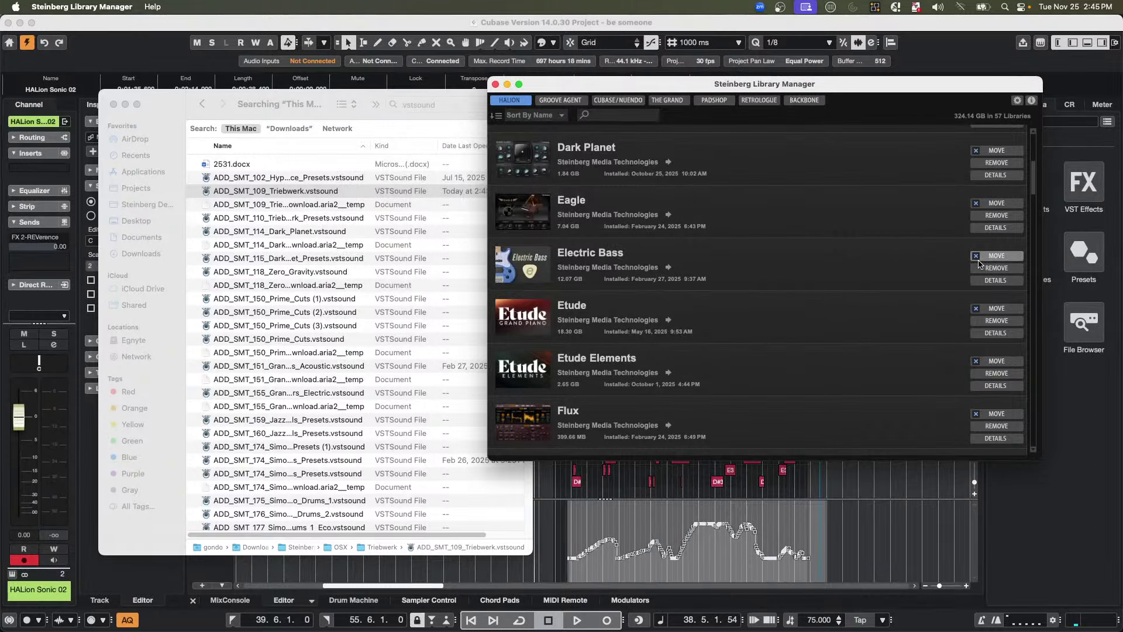
pyautogui.scroll(-3, 946, 320)
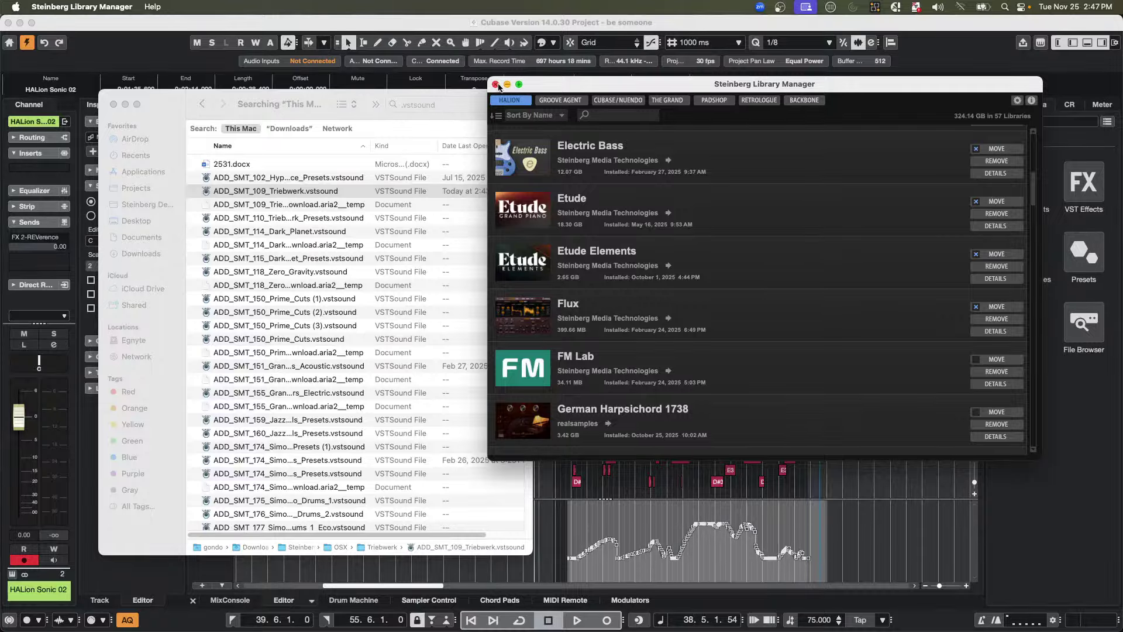
# - Close the Library Manager and Finder windows, then open MediaBay from the Media menu
pyautogui.click(496, 85)
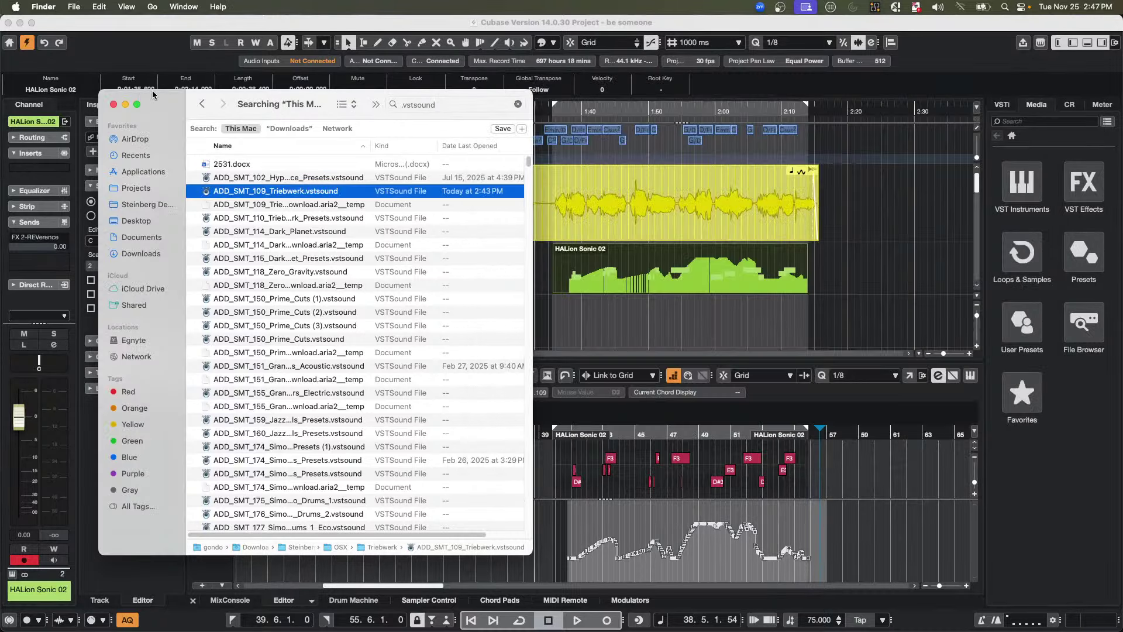
pyautogui.click(113, 104)
pyautogui.click(1022, 251)
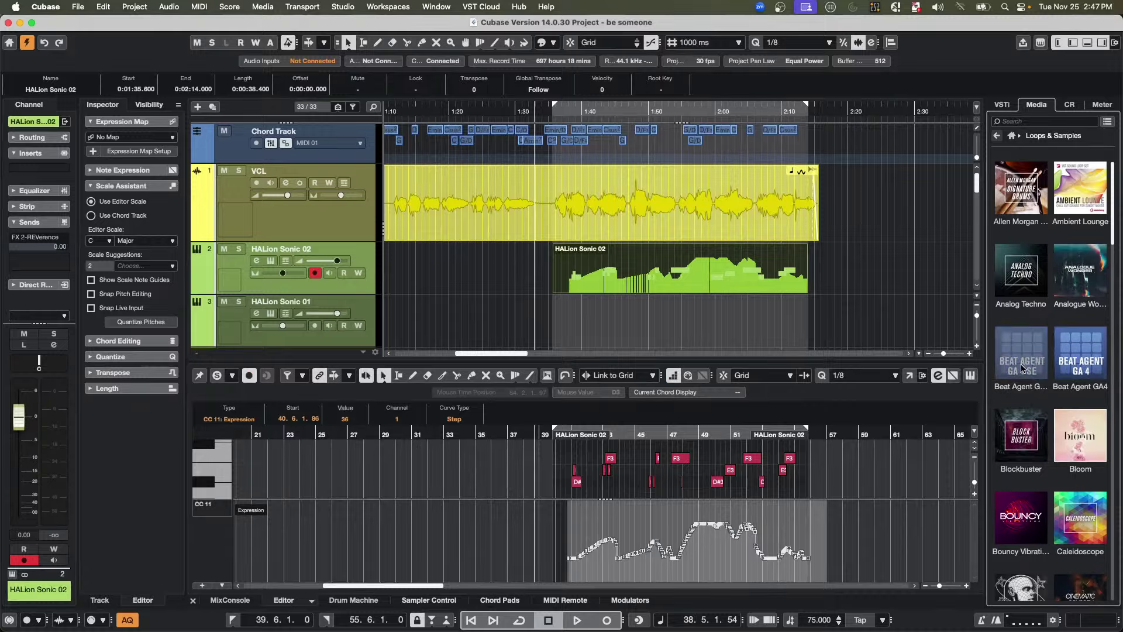
pyautogui.click(263, 6)
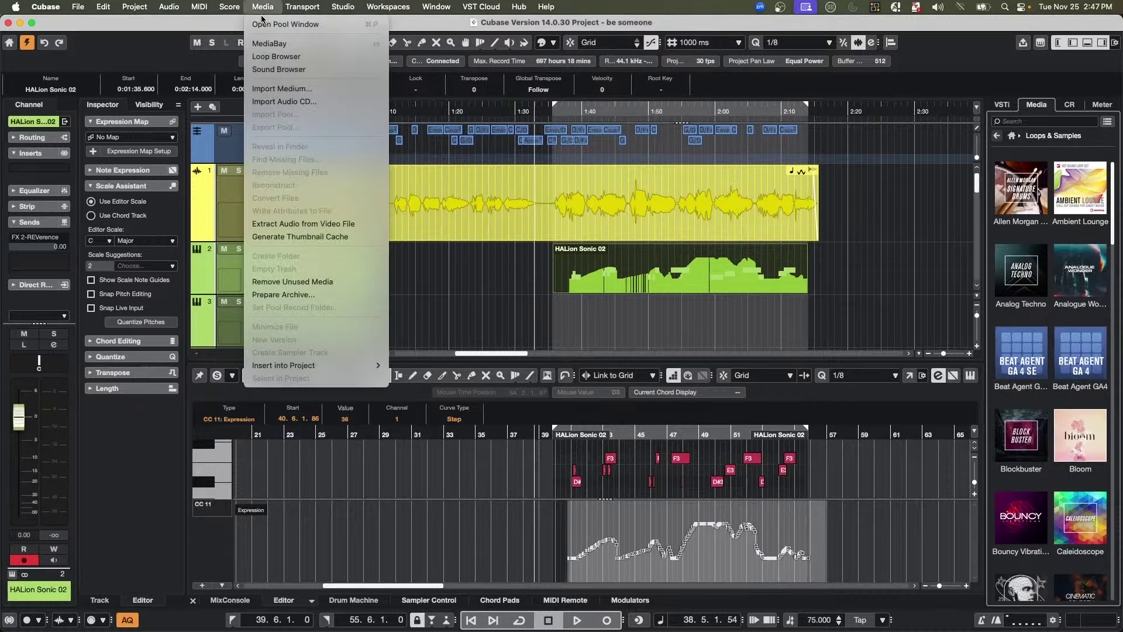
pyautogui.click(272, 44)
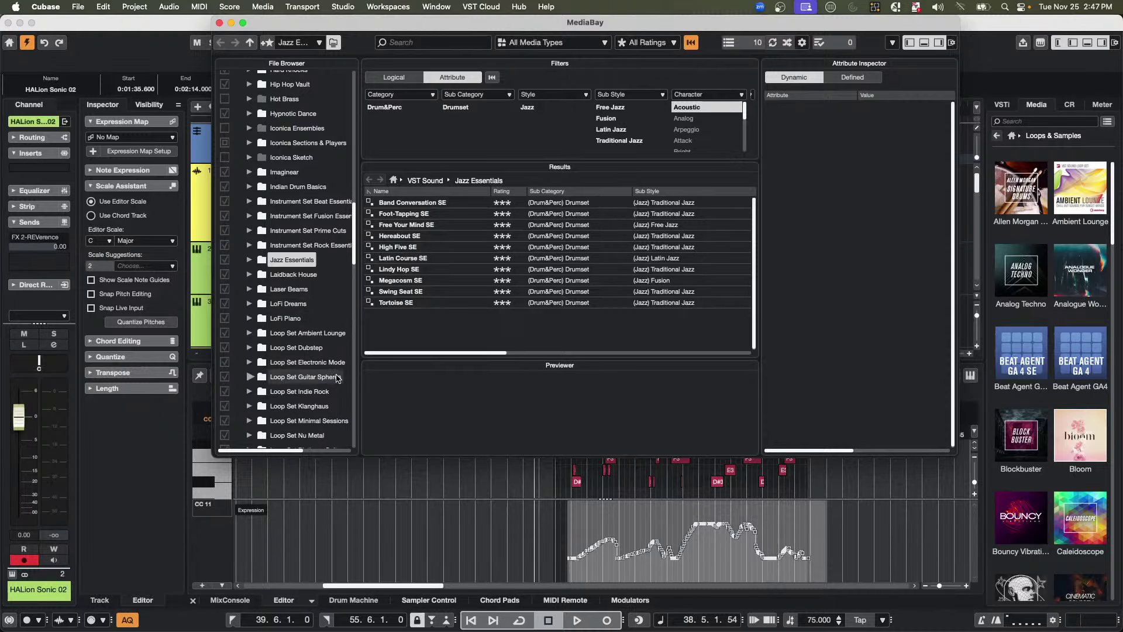
# - Browse the Loop Set Dubstep, Loop Set Indie Rock and Raw Power VST Sound folders
pyautogui.click(299, 347)
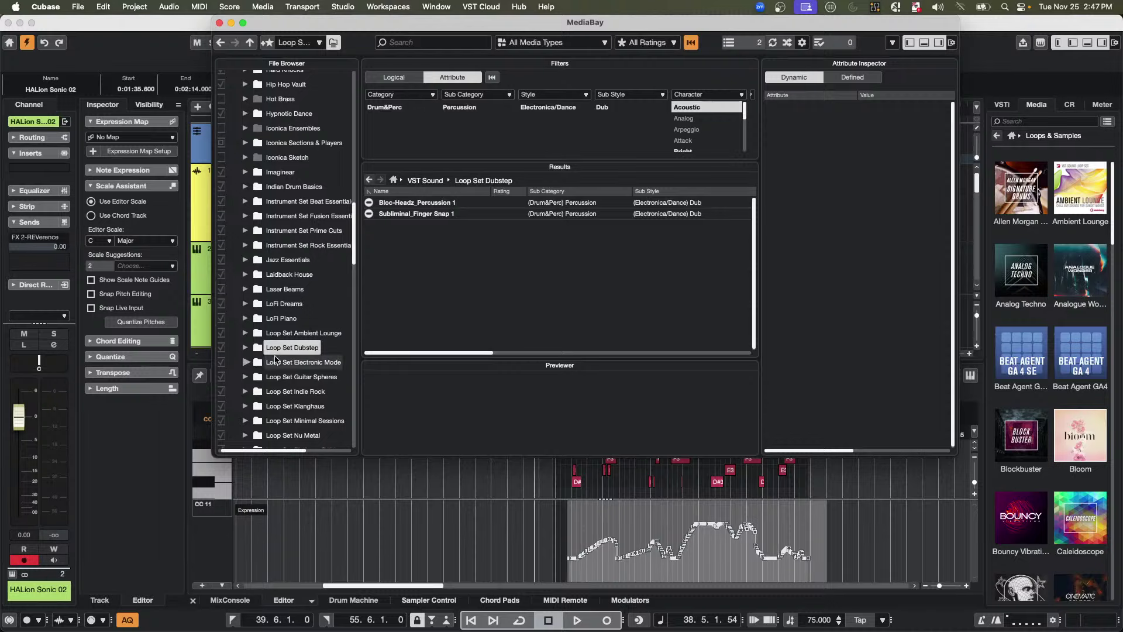
pyautogui.click(293, 394)
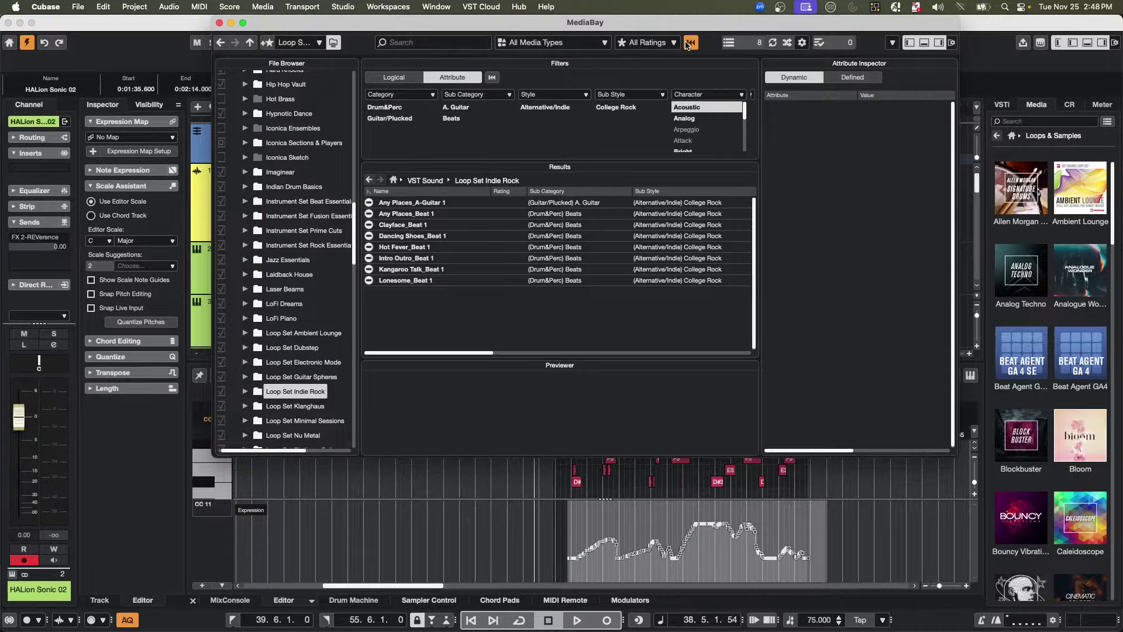
pyautogui.click(546, 43)
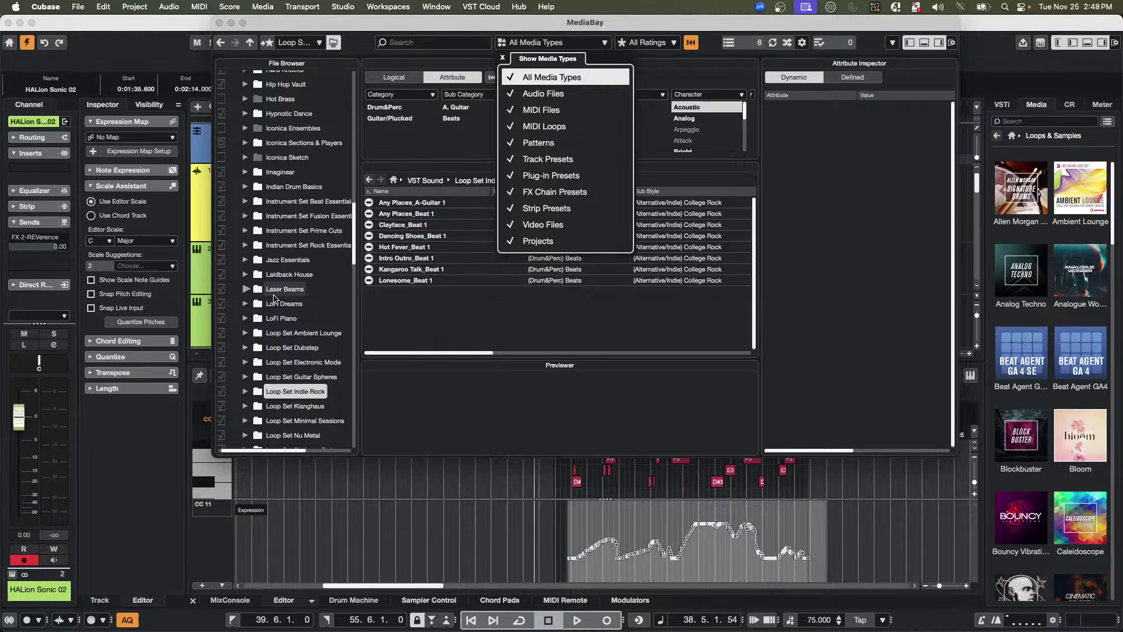
pyautogui.scroll(-12, 277, 299)
pyautogui.scroll(-3, 278, 299)
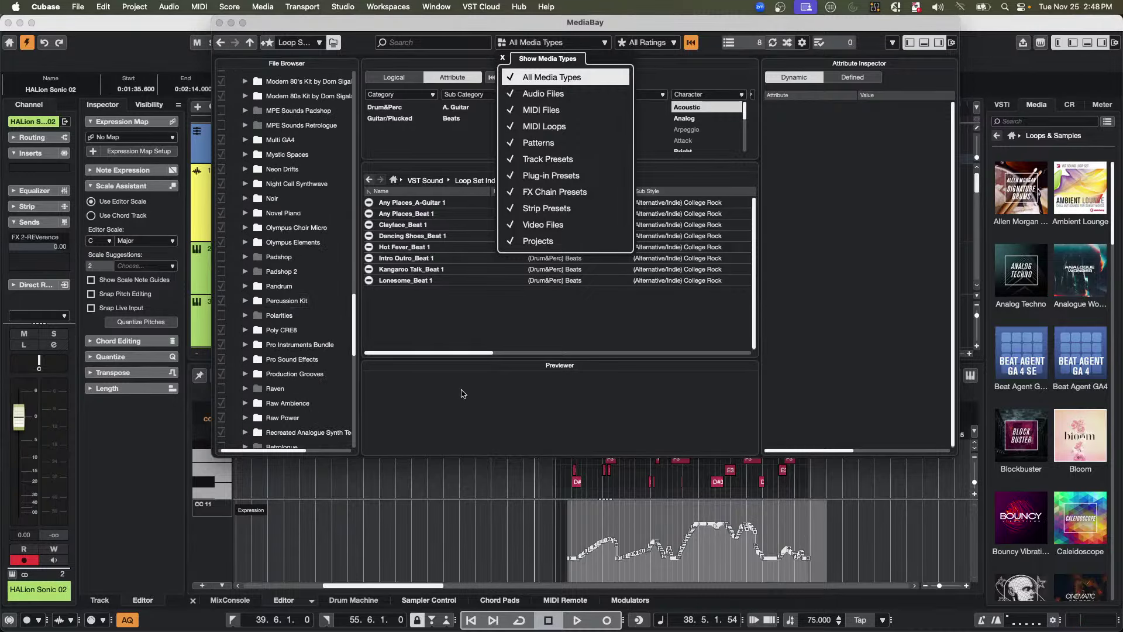
pyautogui.click(291, 418)
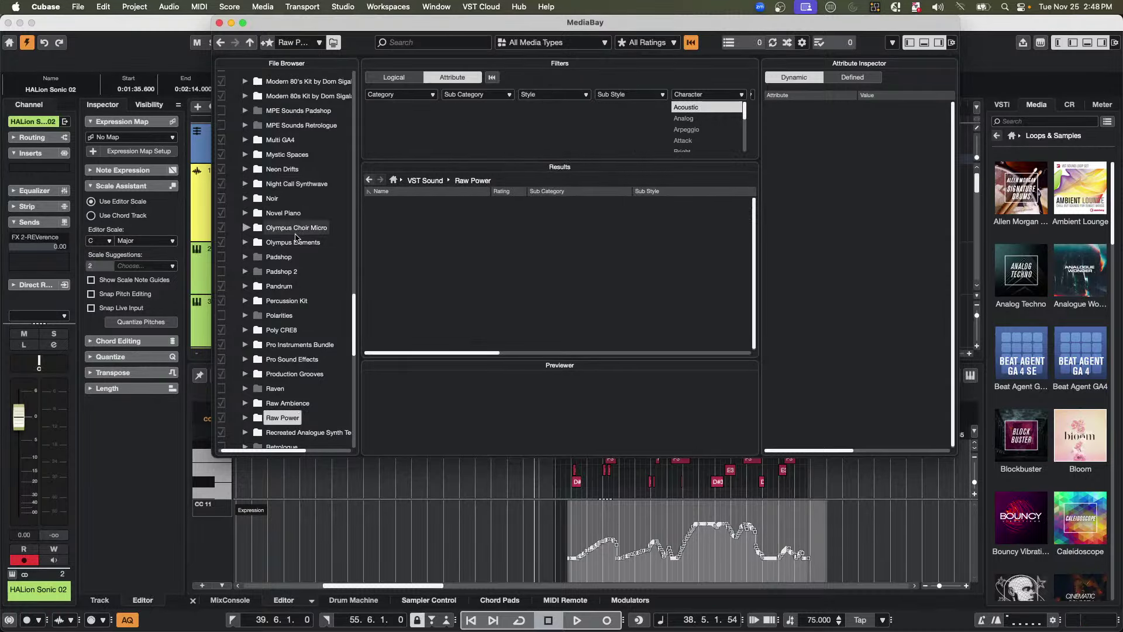
pyautogui.scroll(-2, 295, 237)
pyautogui.scroll(10, 256, 220)
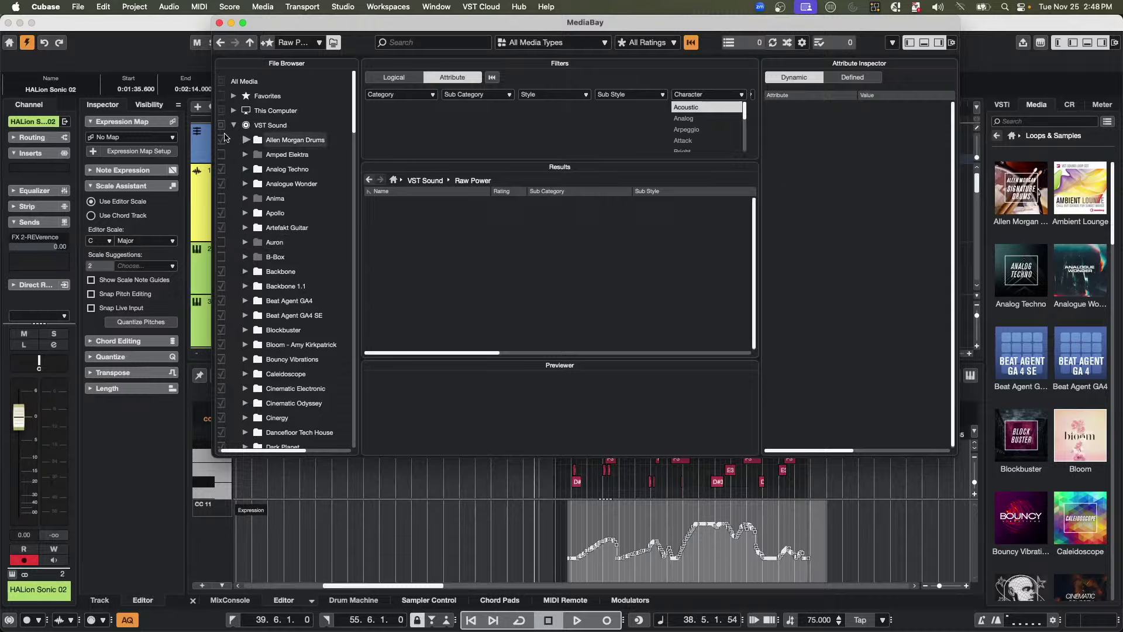
# - Expand the VST Sound library folders in MediaBay and show the Caleidoscope library
pyautogui.click(234, 126)
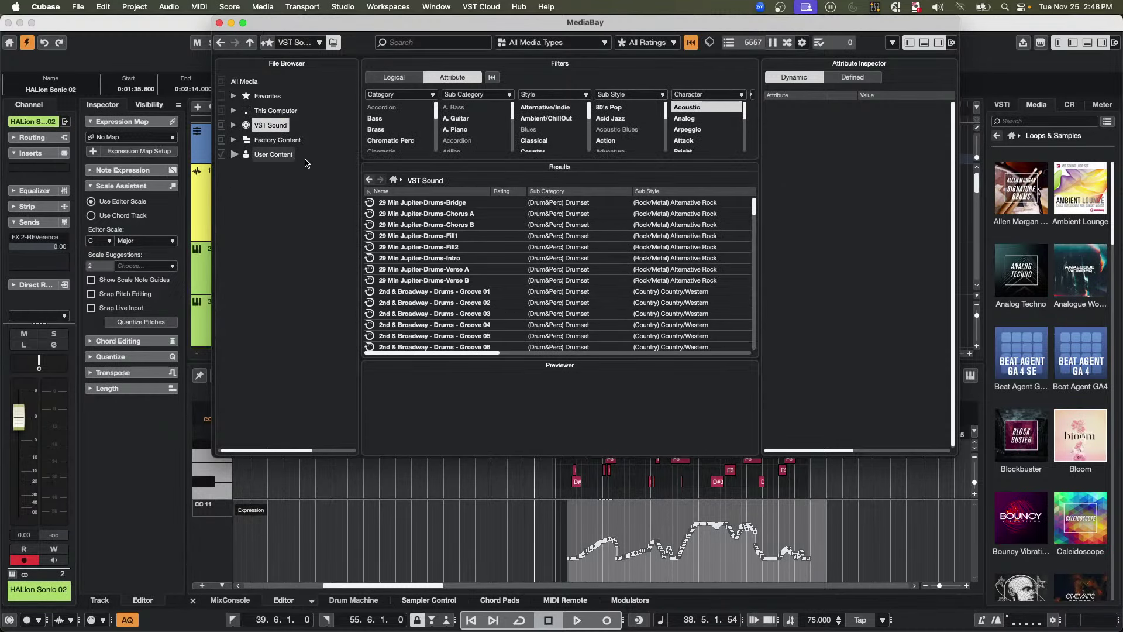
pyautogui.click(234, 140)
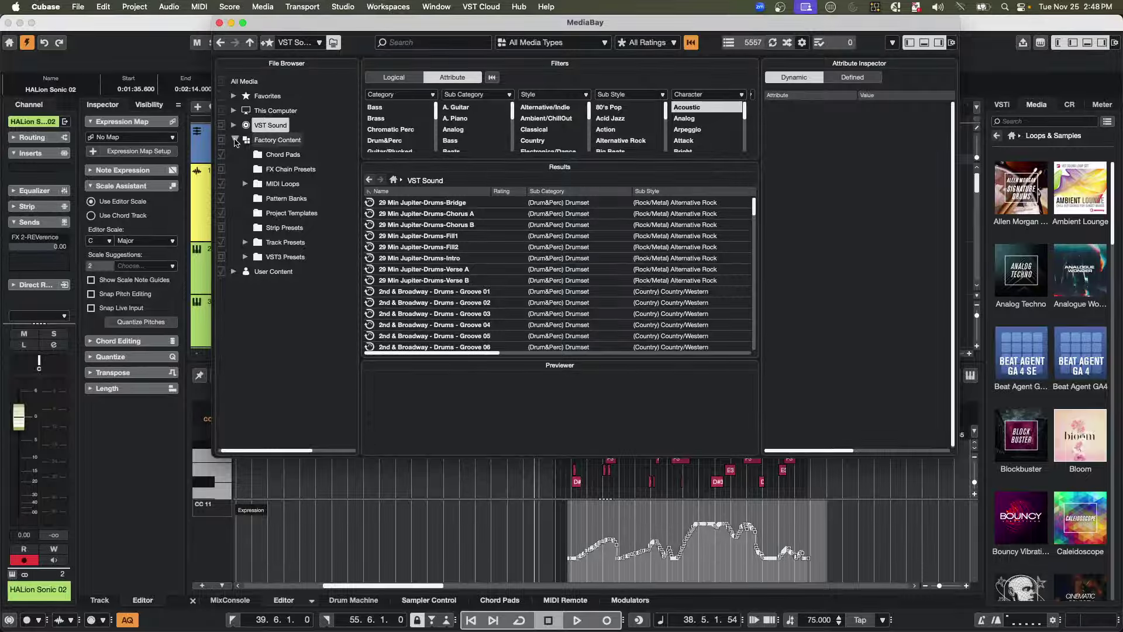
pyautogui.click(234, 140)
pyautogui.click(234, 155)
pyautogui.click(234, 154)
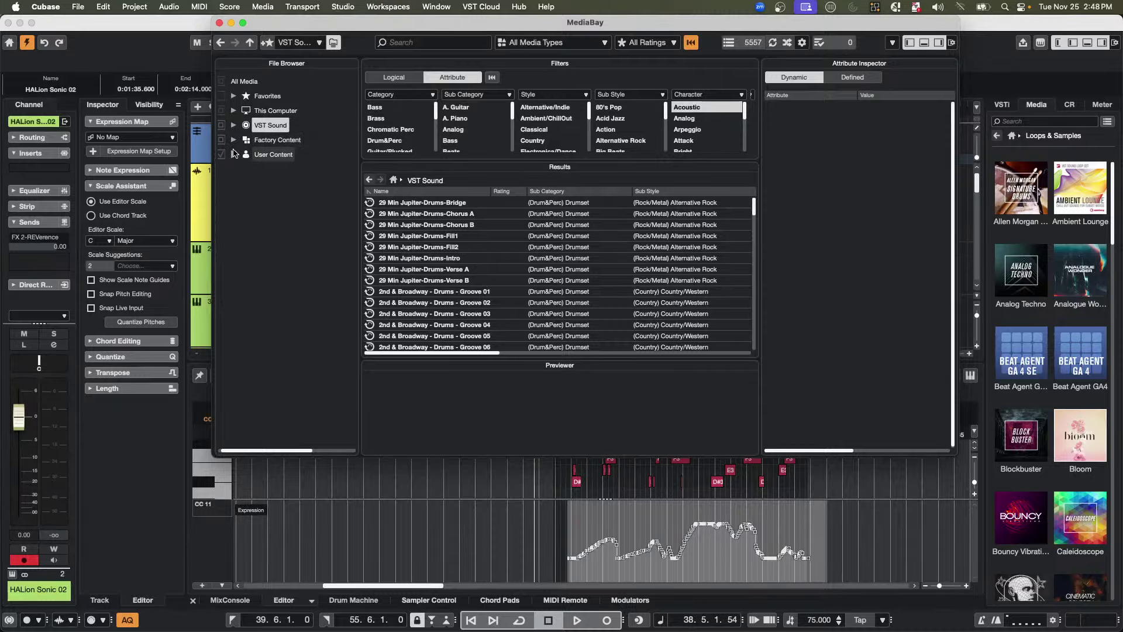
pyautogui.click(234, 125)
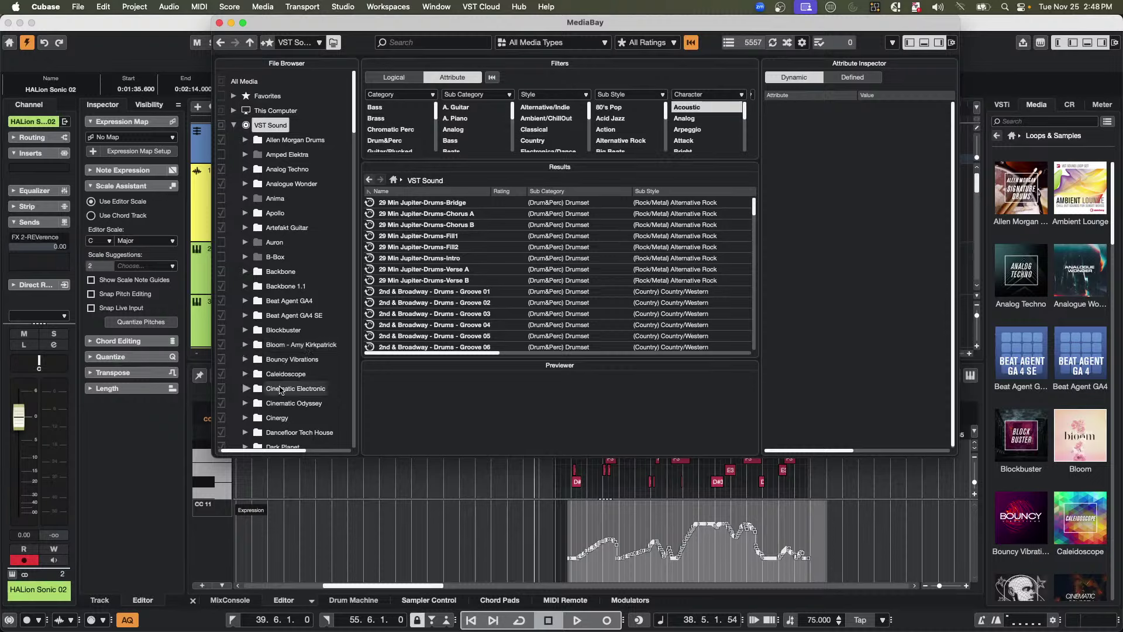
pyautogui.click(286, 373)
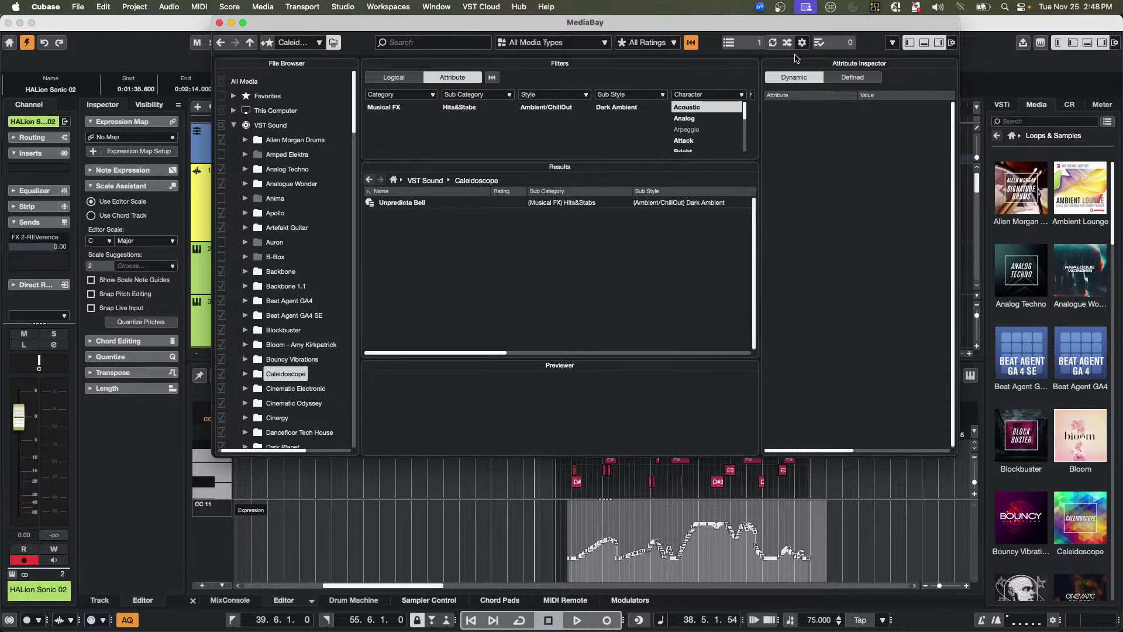
# - Clear all attribute filters and list the 346 Cinematic Odyssey loops
pyautogui.click(491, 77)
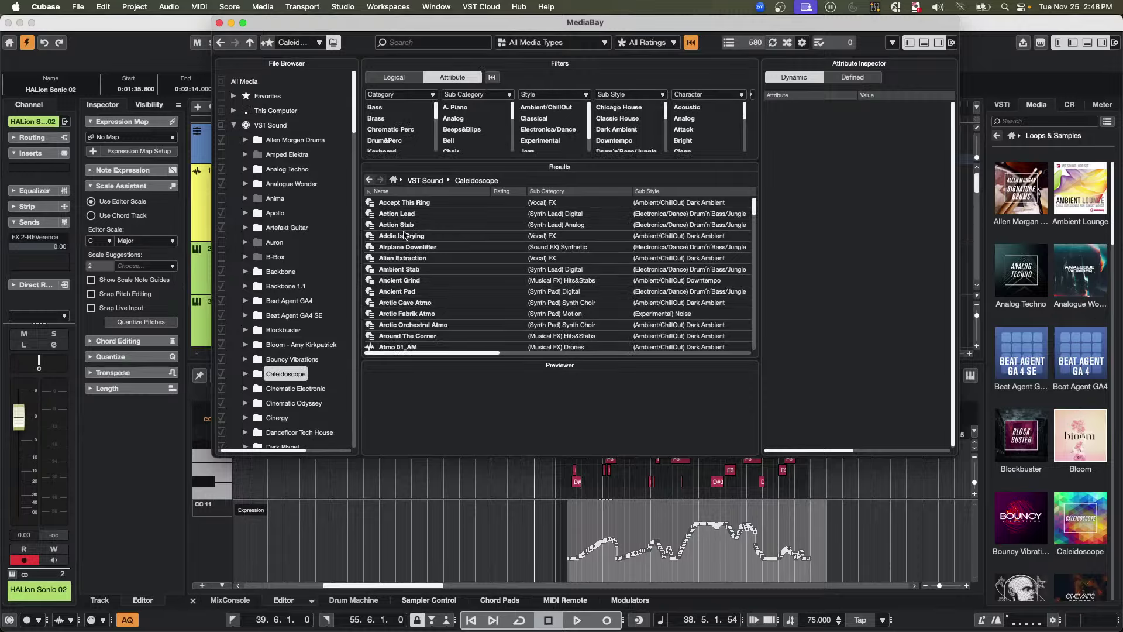
pyautogui.click(294, 403)
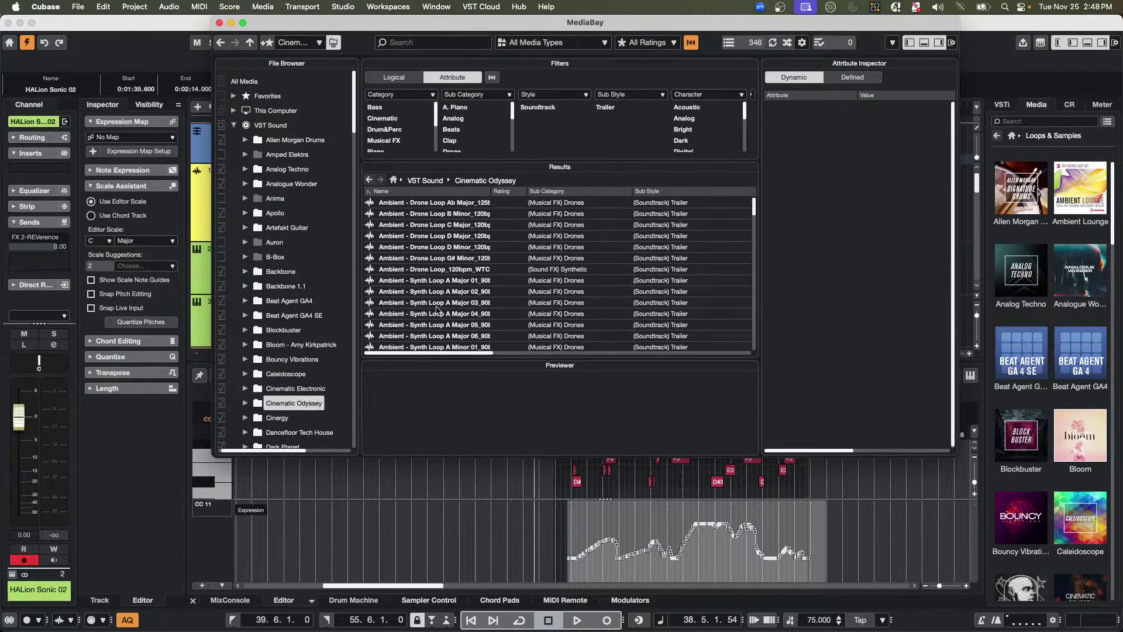
pyautogui.scroll(-5, 439, 304)
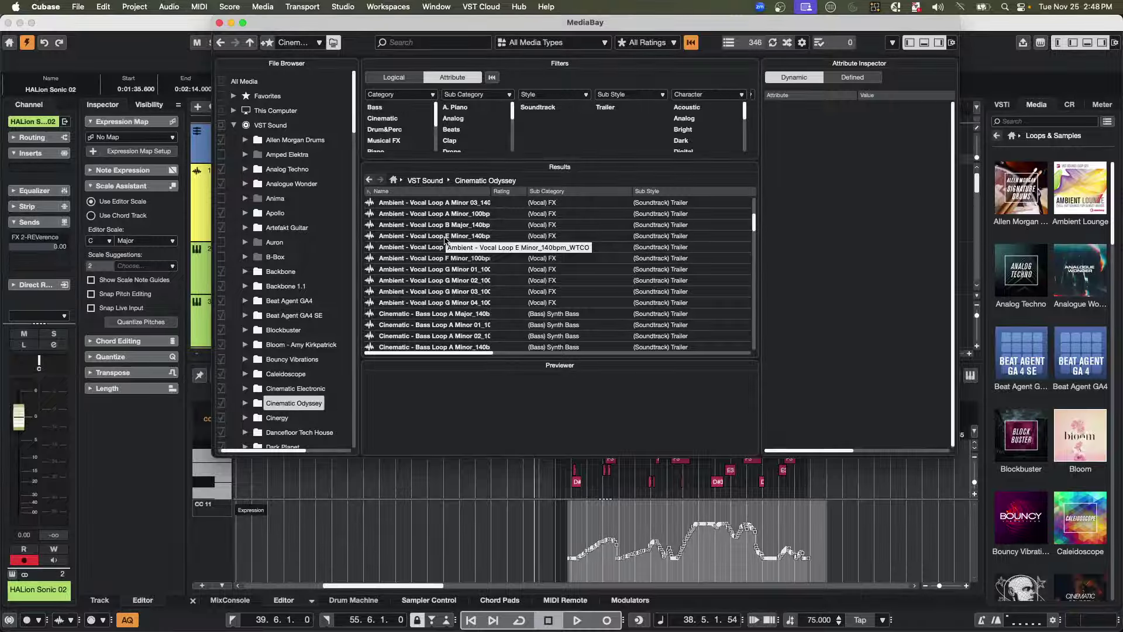
# - Preview Ambient - Vocal Loop Eb Major_100bpm and toggle the Attribute Inspector off and on
pyautogui.click(411, 248)
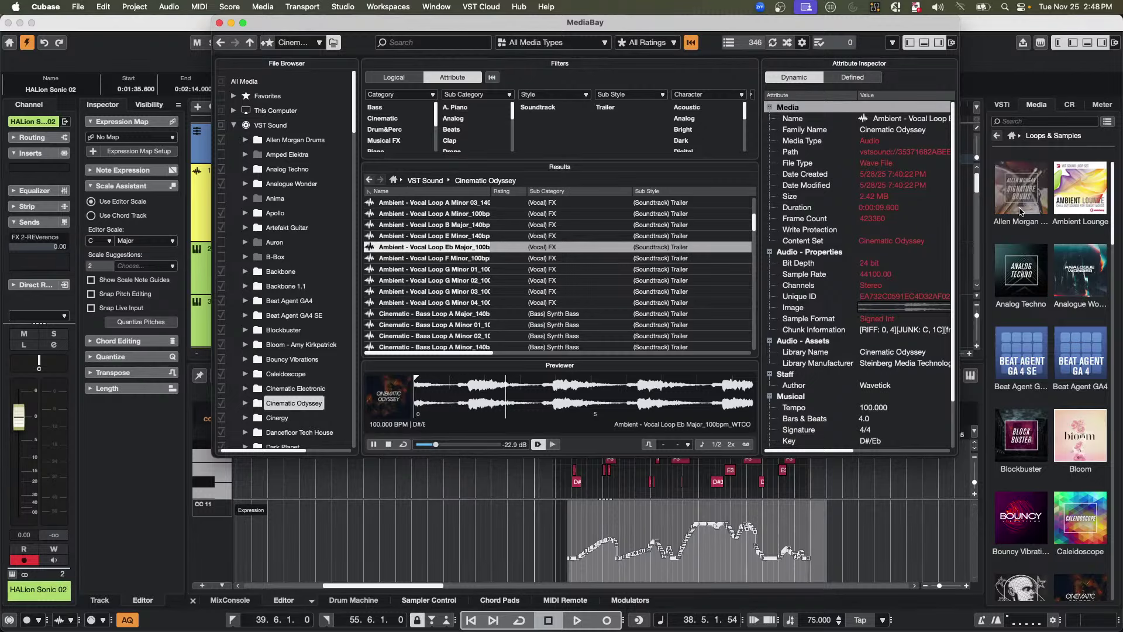
pyautogui.click(940, 44)
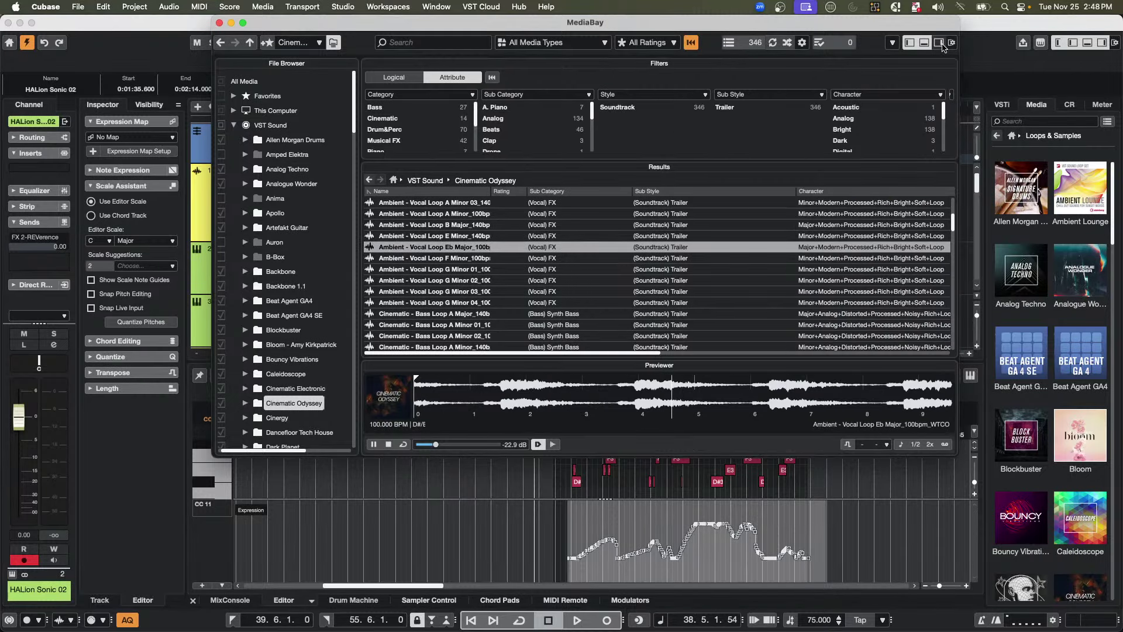
pyautogui.click(940, 44)
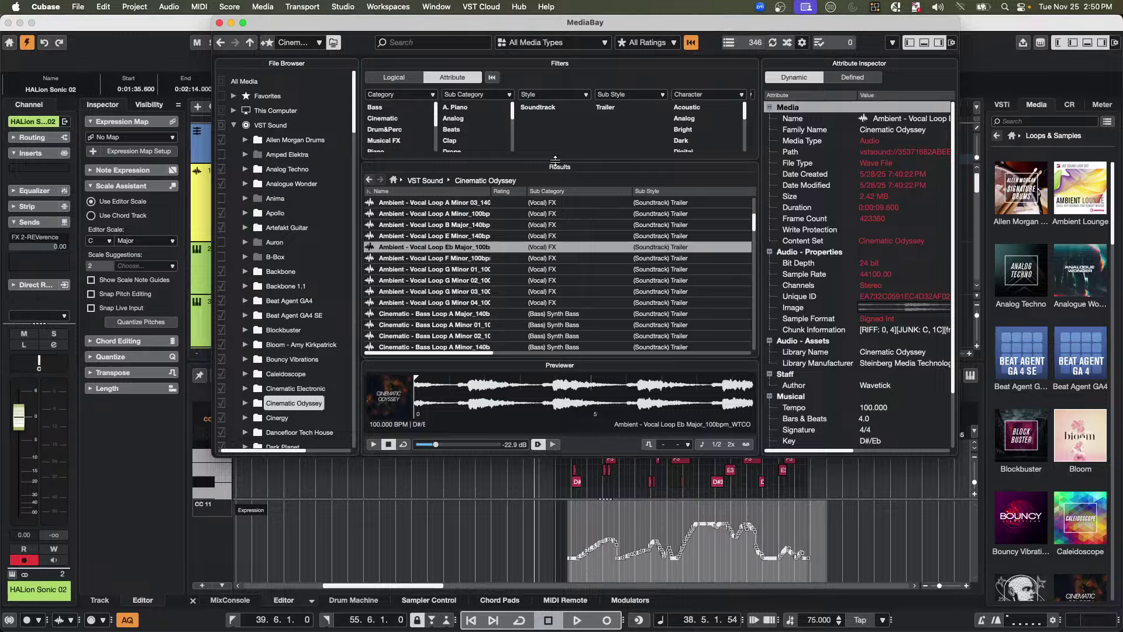
# - Show only defined attributes and review the Audio Files attribute setup list, including Tempo, Key, Category, Style and Character
pyautogui.click(864, 79)
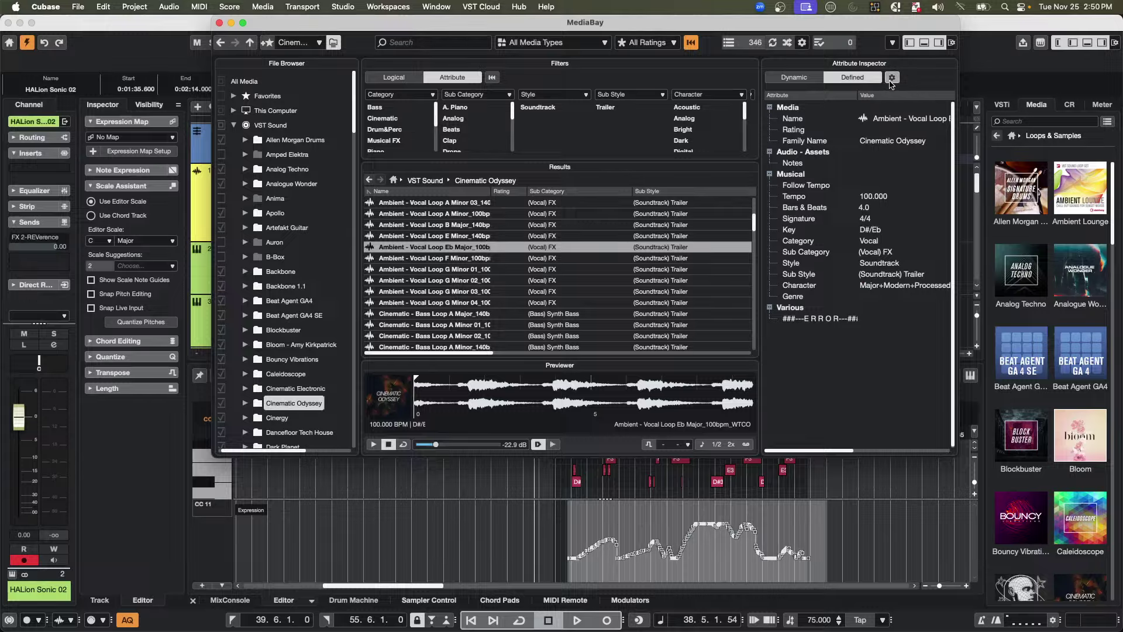
pyautogui.click(891, 79)
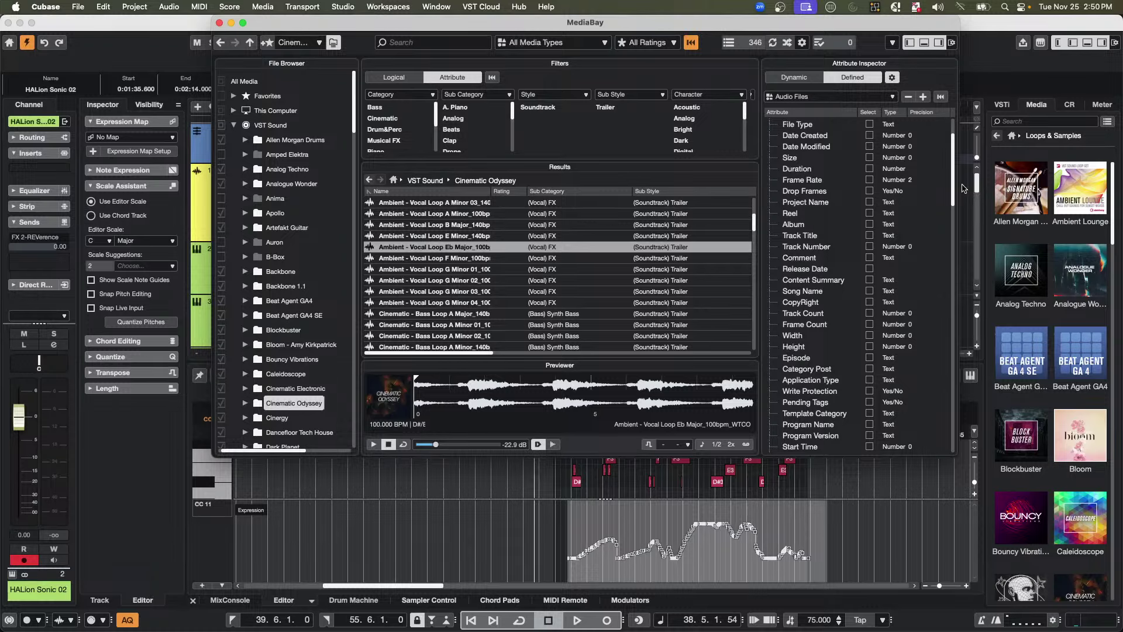
pyautogui.scroll(-4, 954, 203)
pyautogui.scroll(-3, 954, 203)
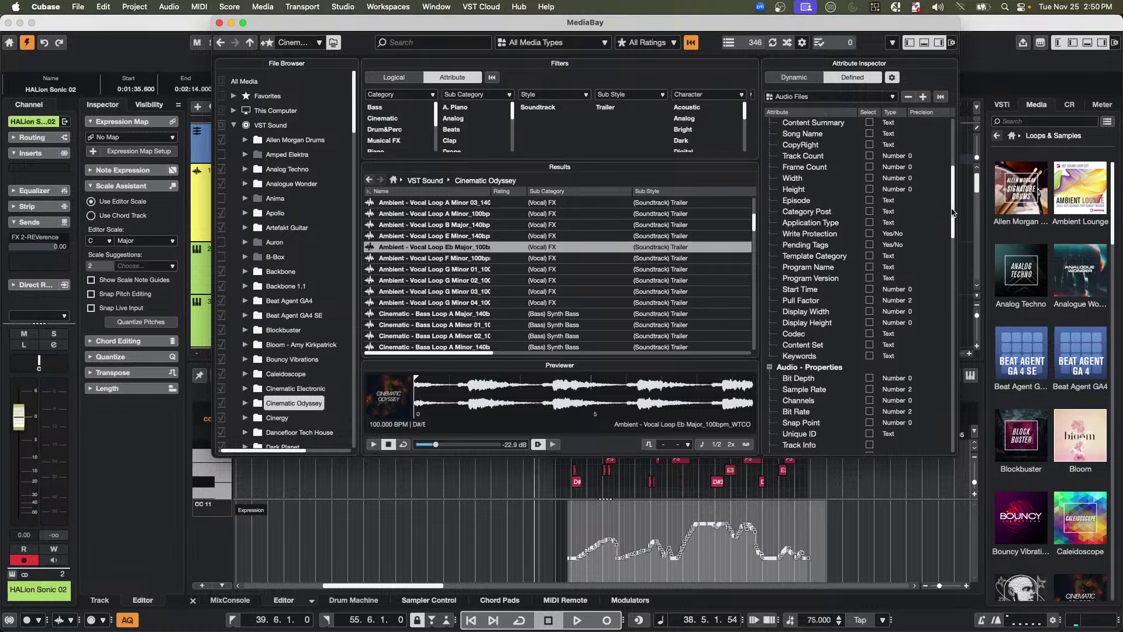
pyautogui.scroll(-3, 951, 233)
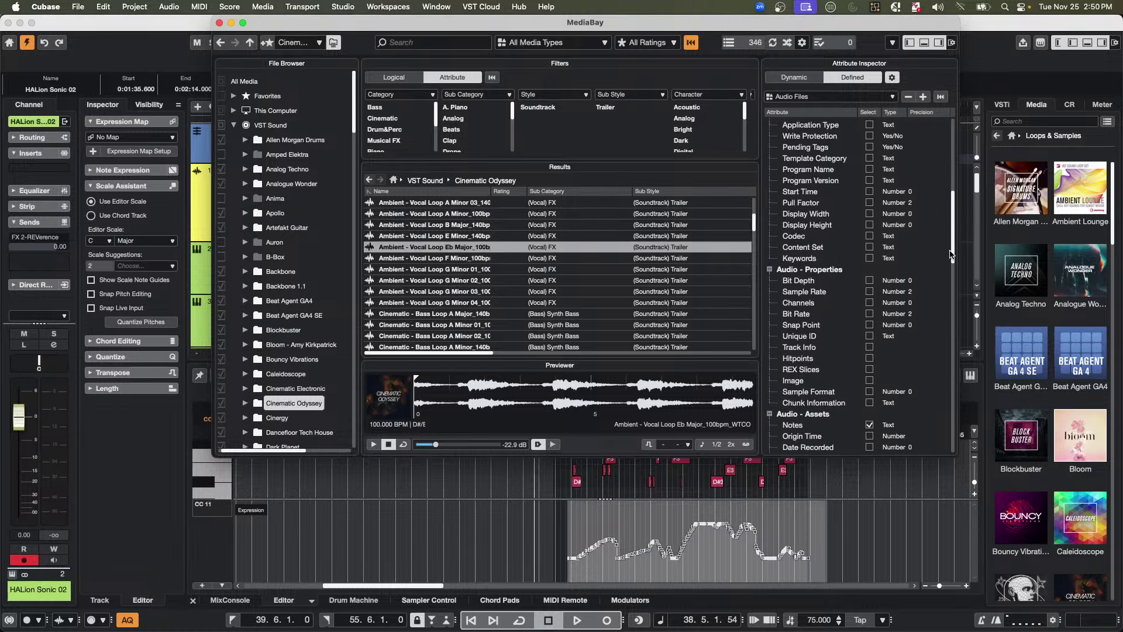
pyautogui.scroll(-1, 954, 258)
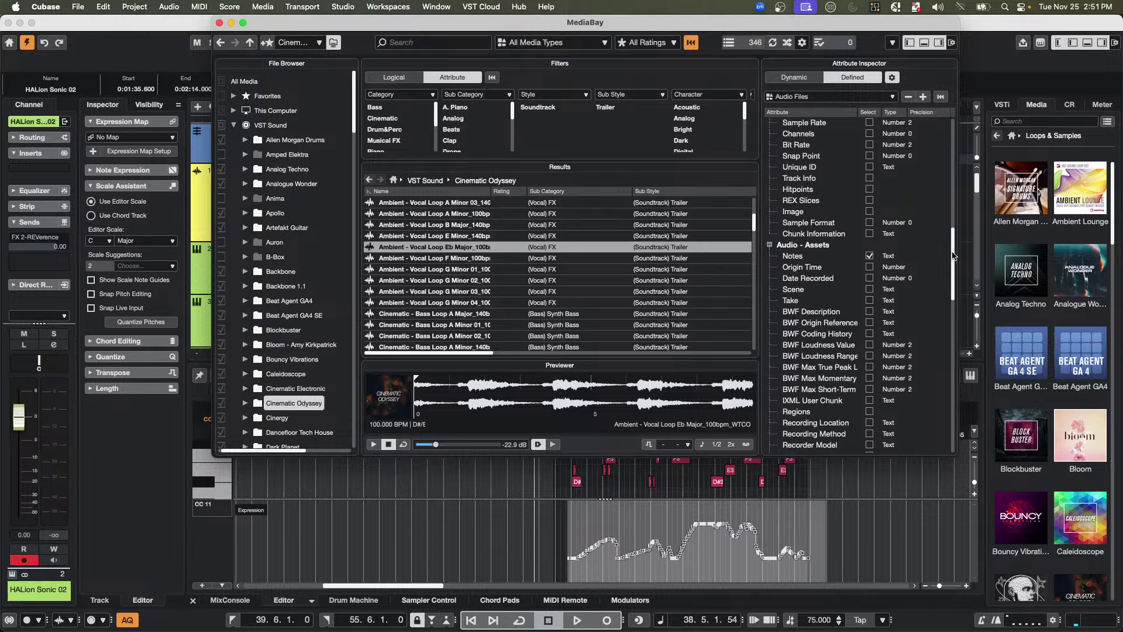
pyautogui.scroll(-4, 953, 281)
pyautogui.scroll(-6, 952, 283)
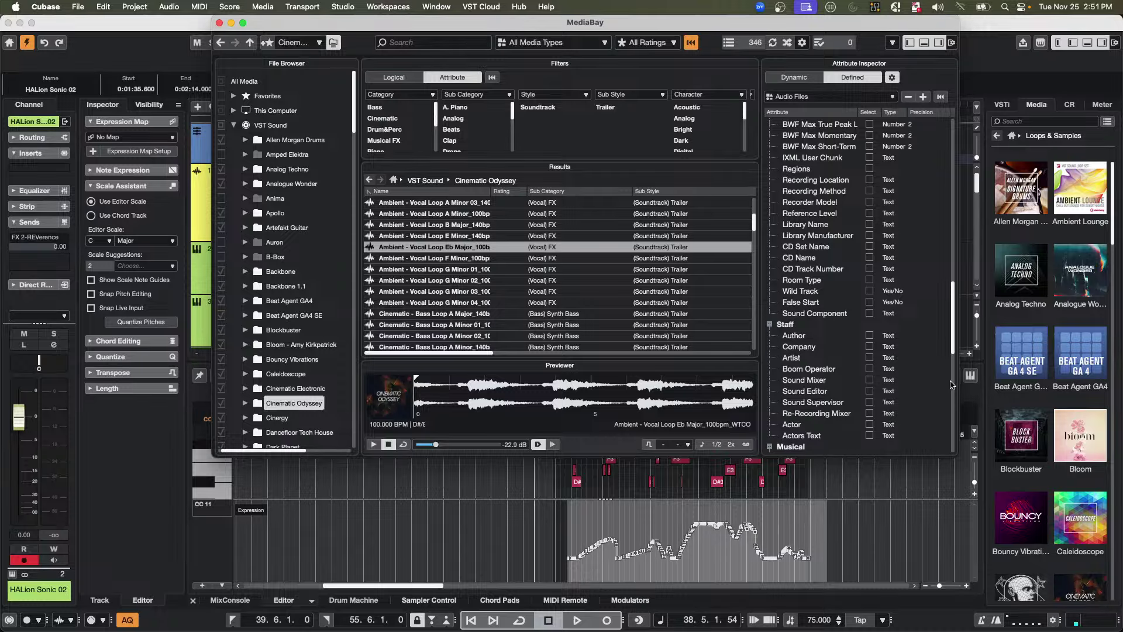
pyautogui.scroll(-6, 952, 378)
pyautogui.scroll(-1, 953, 383)
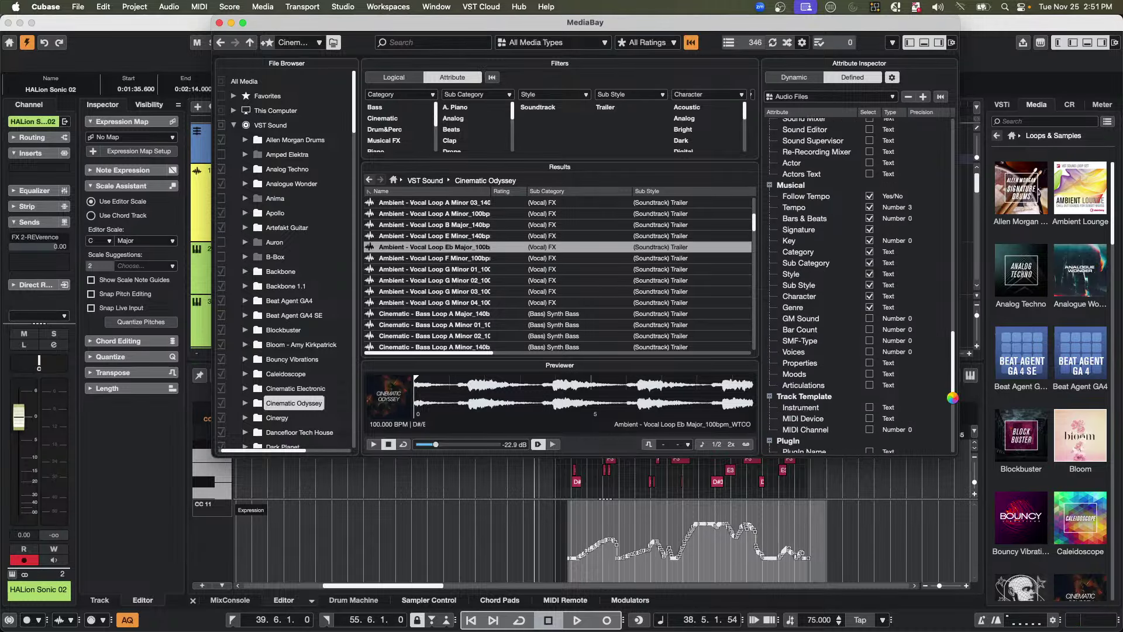
pyautogui.scroll(-2, 954, 401)
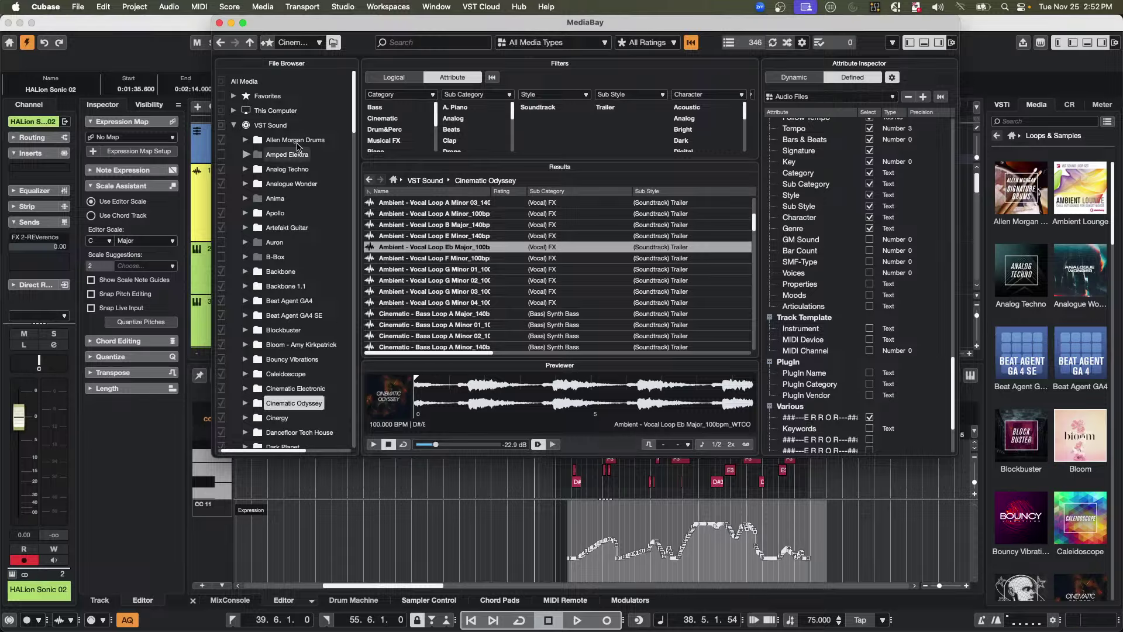
# - Close MediaBay and create the empty project Untitled4 via File > New Project in the Hub
pyautogui.click(221, 24)
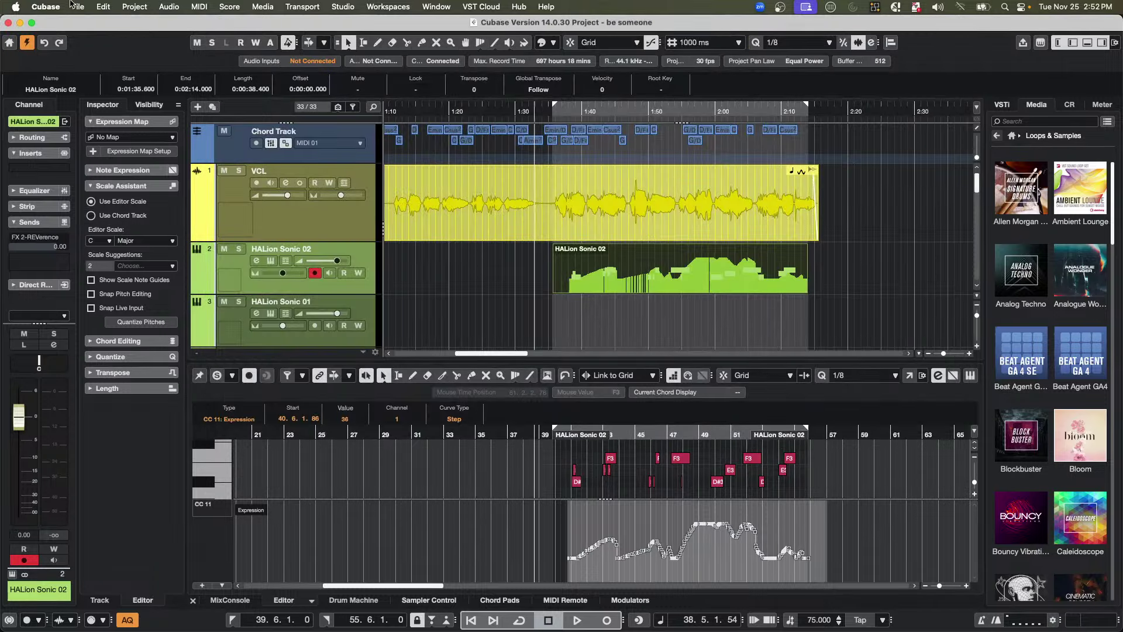
pyautogui.click(78, 7)
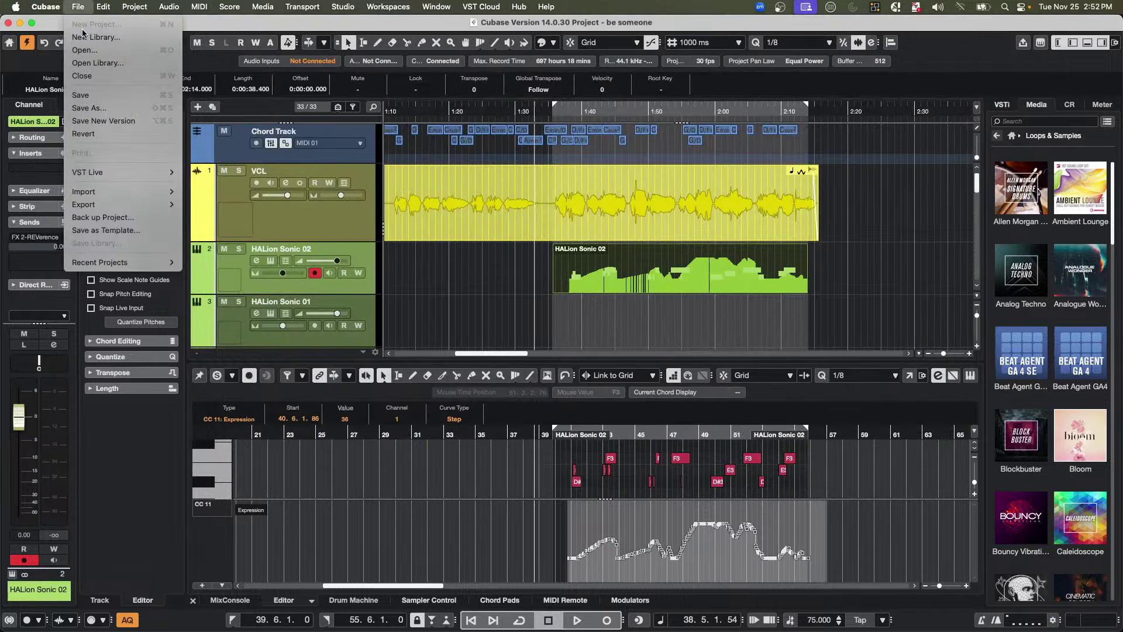
pyautogui.click(85, 94)
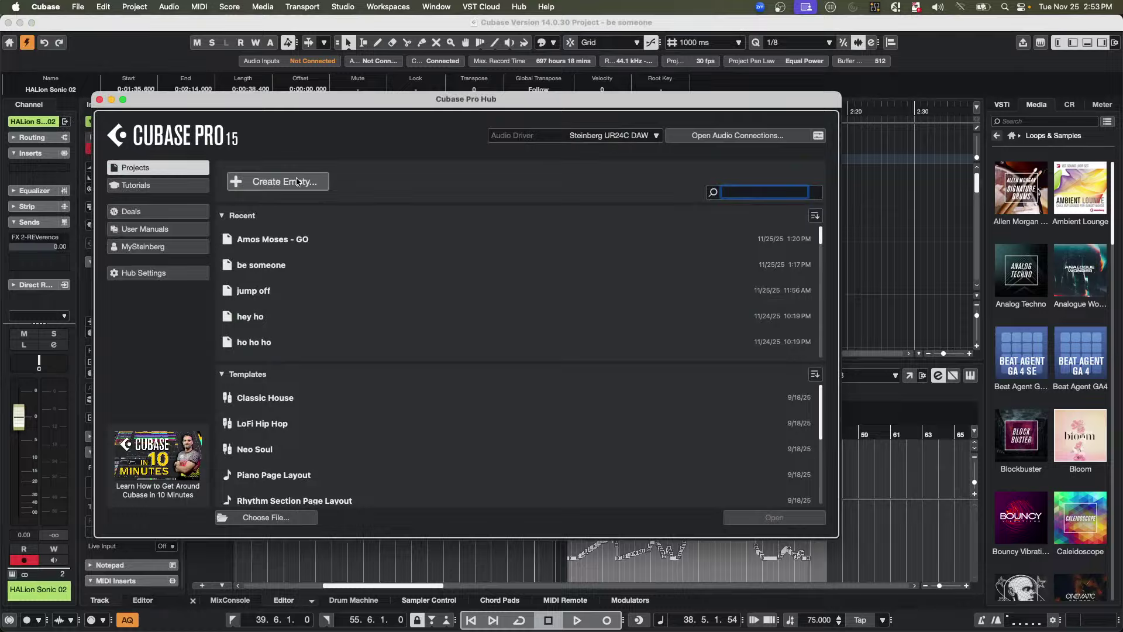
pyautogui.click(298, 182)
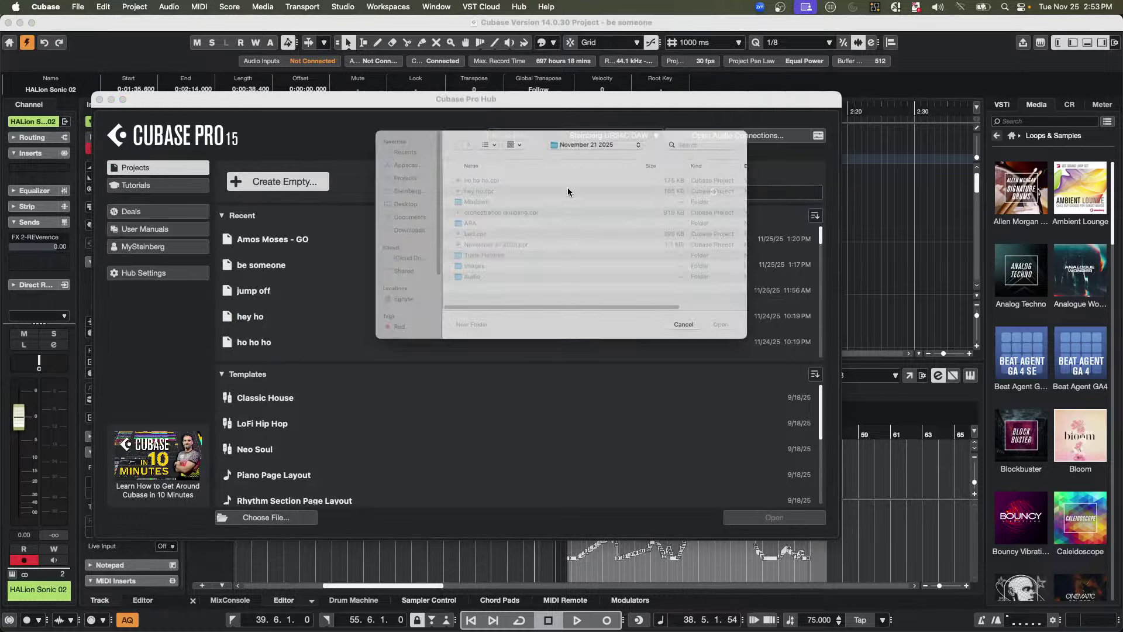
pyautogui.press('Escape')
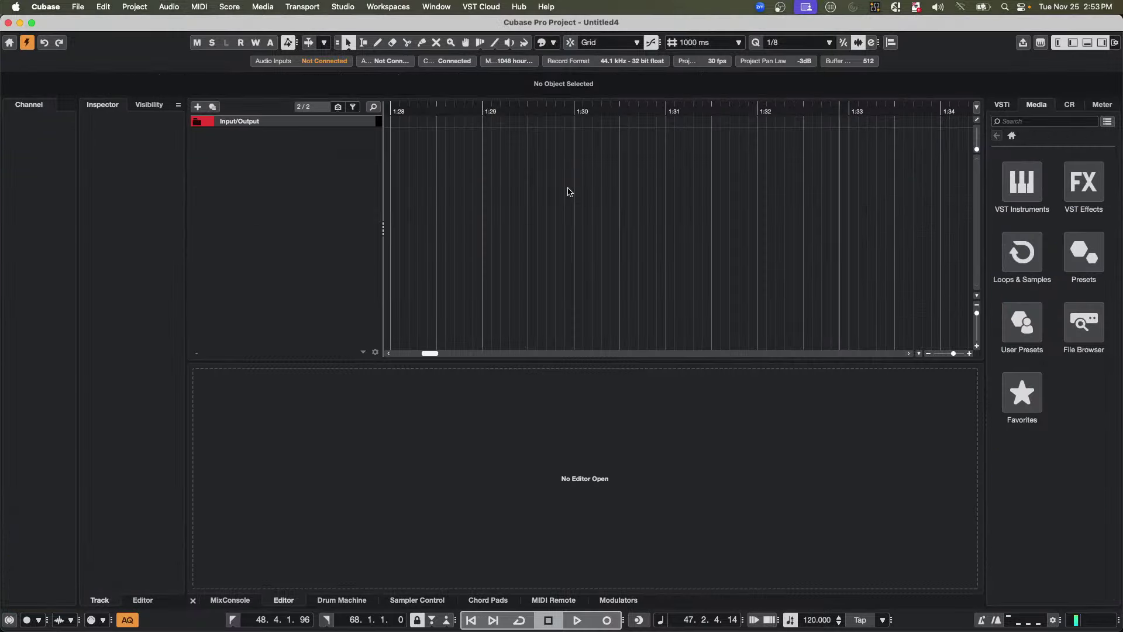
# - Drag Atmo 14_AM from Loops & Samples > Caleidoscope onto a new track, starting at 0:00:00
pyautogui.click(1046, 260)
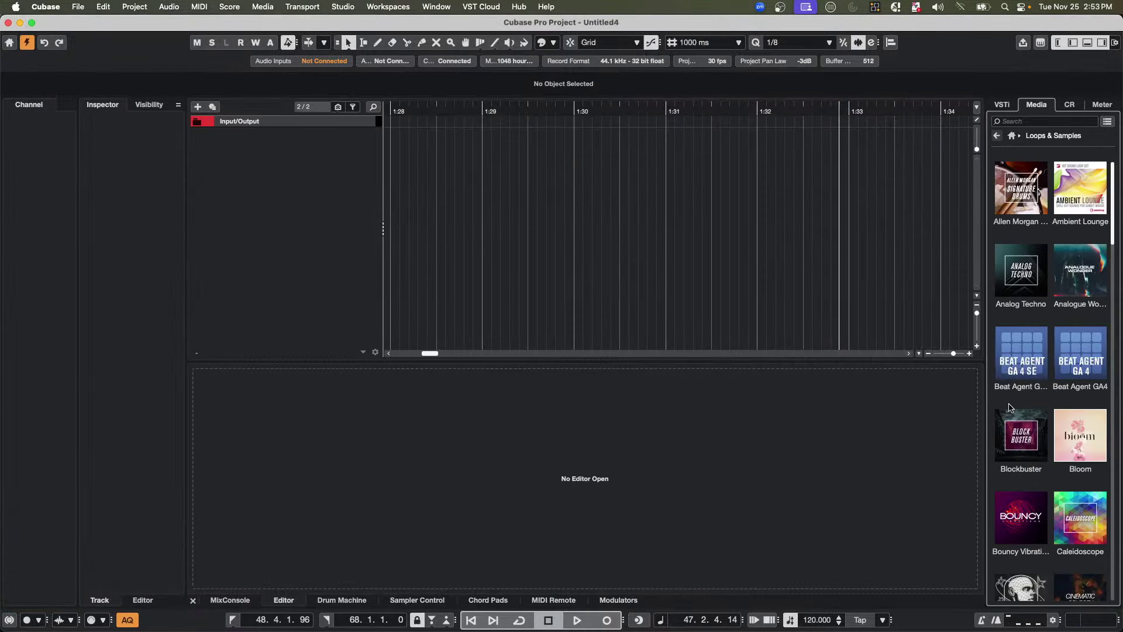
pyautogui.click(1079, 512)
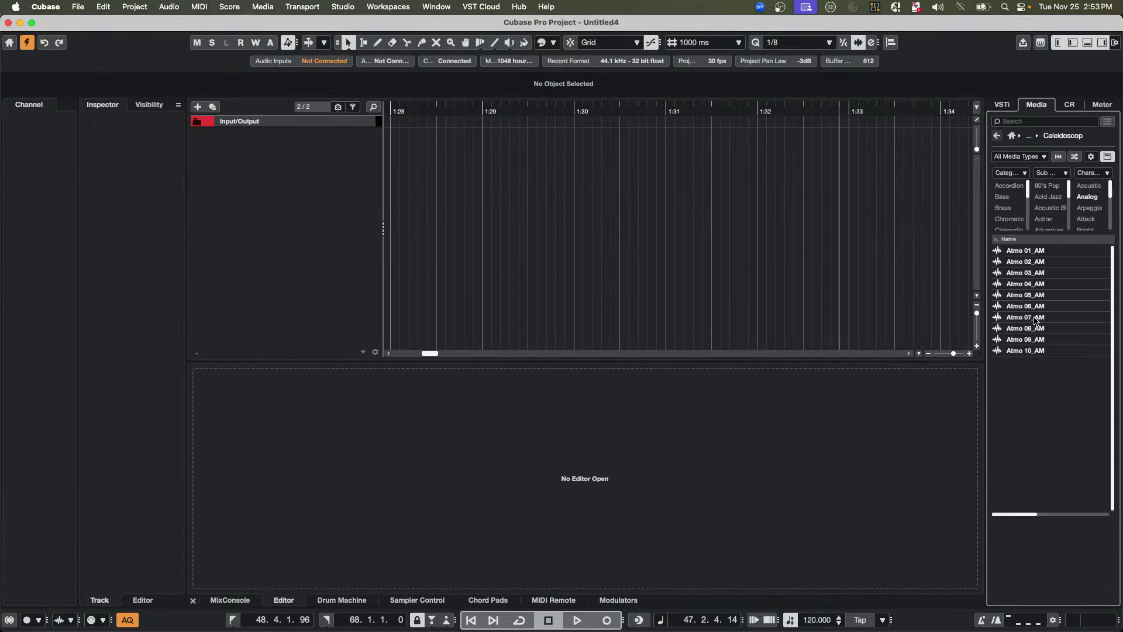
pyautogui.moveTo(1026, 395); pyautogui.dragTo(291, 156)
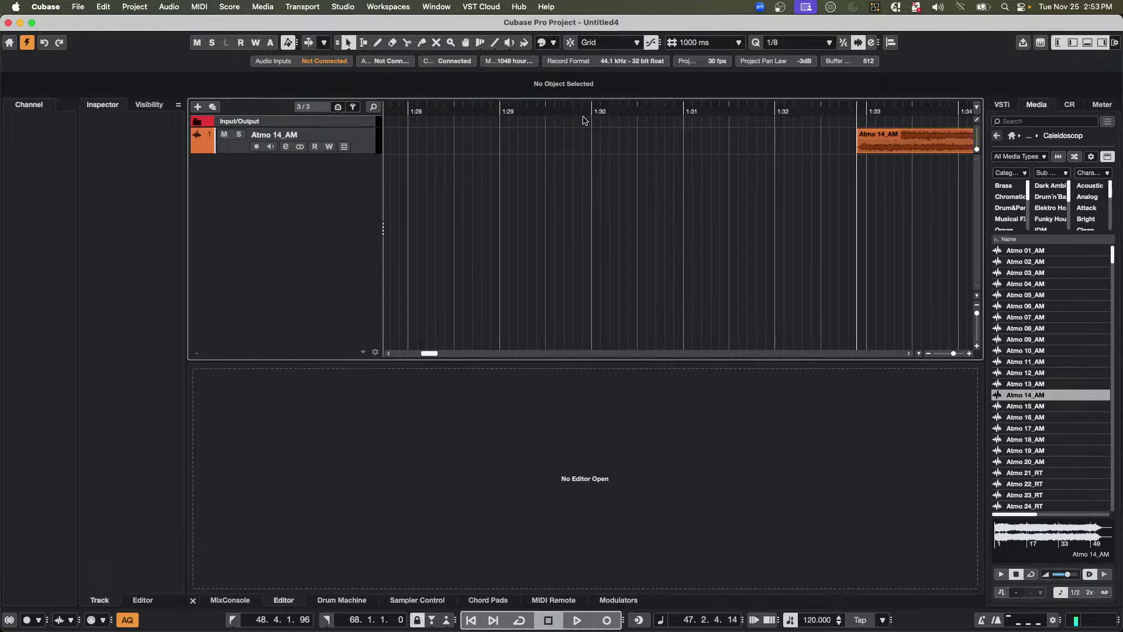
pyautogui.moveTo(900, 150); pyautogui.dragTo(396, 144)
pyautogui.moveTo(461, 113); pyautogui.dragTo(480, 56)
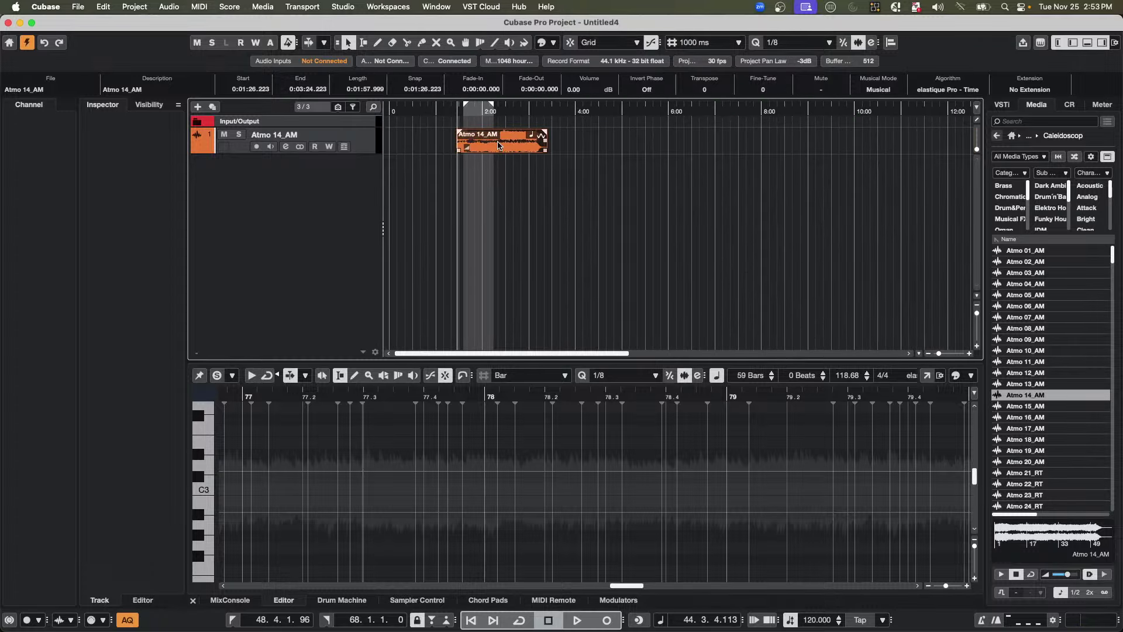
pyautogui.moveTo(500, 148); pyautogui.dragTo(417, 146)
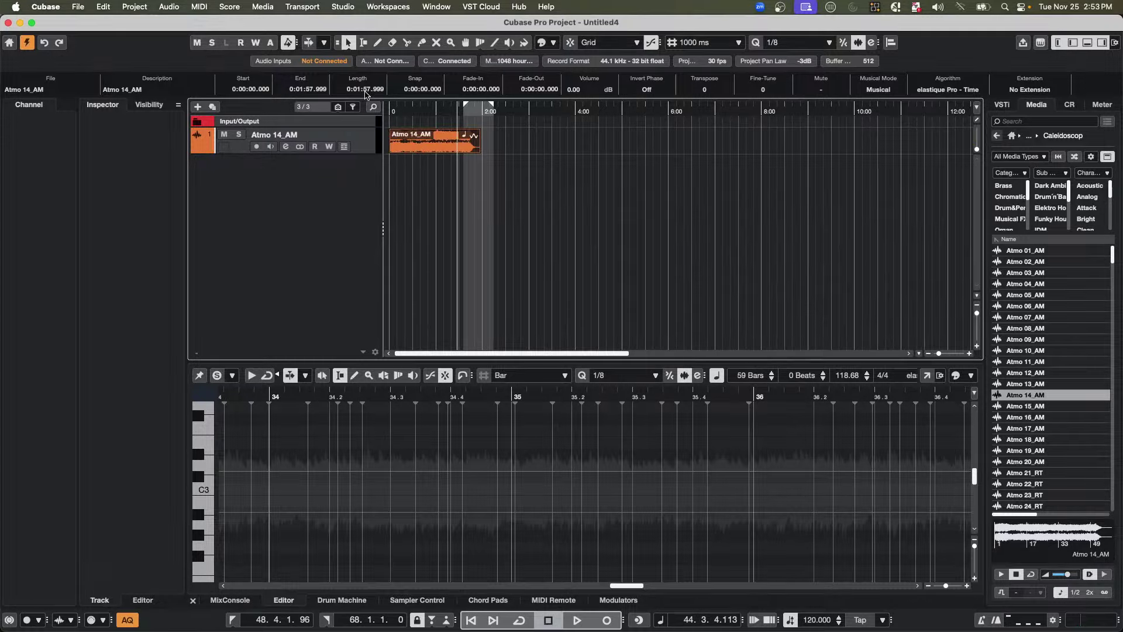
# - Make the Atmo 14_AM track taller and switch the ruler to Bars+Beats
pyautogui.moveTo(303, 152); pyautogui.dragTo(304, 178)
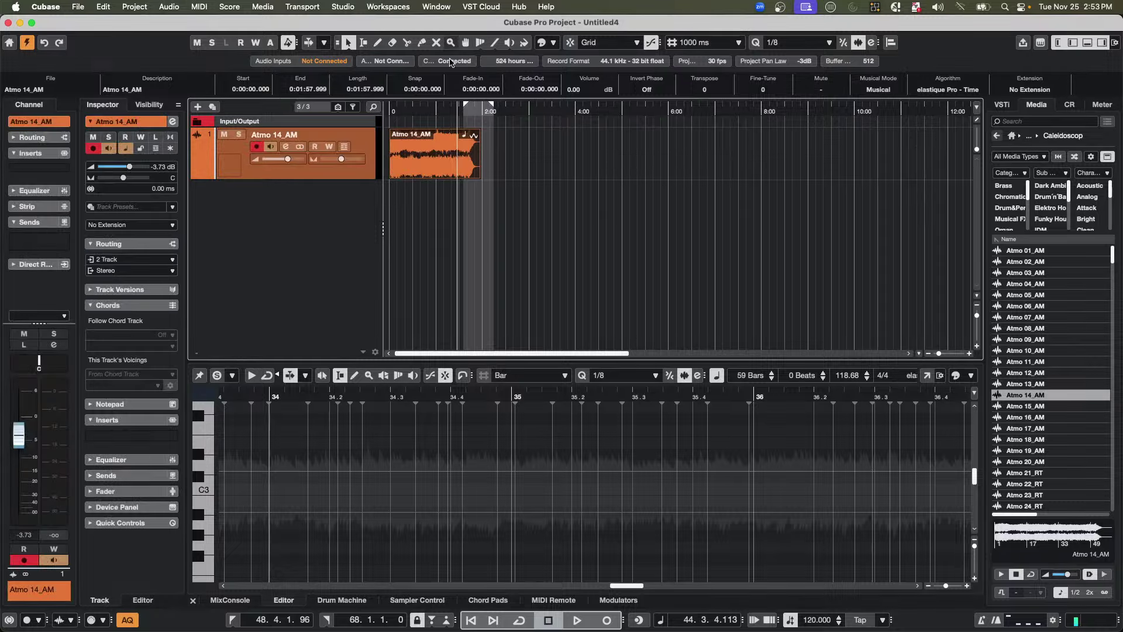
pyautogui.moveTo(431, 111); pyautogui.dragTo(328, 243)
pyautogui.rightClick(429, 109)
pyautogui.click(431, 111)
# - Zoom in on bars 1–5 and play the loop's opening bars
pyautogui.moveTo(483, 114); pyautogui.dragTo(316, 130)
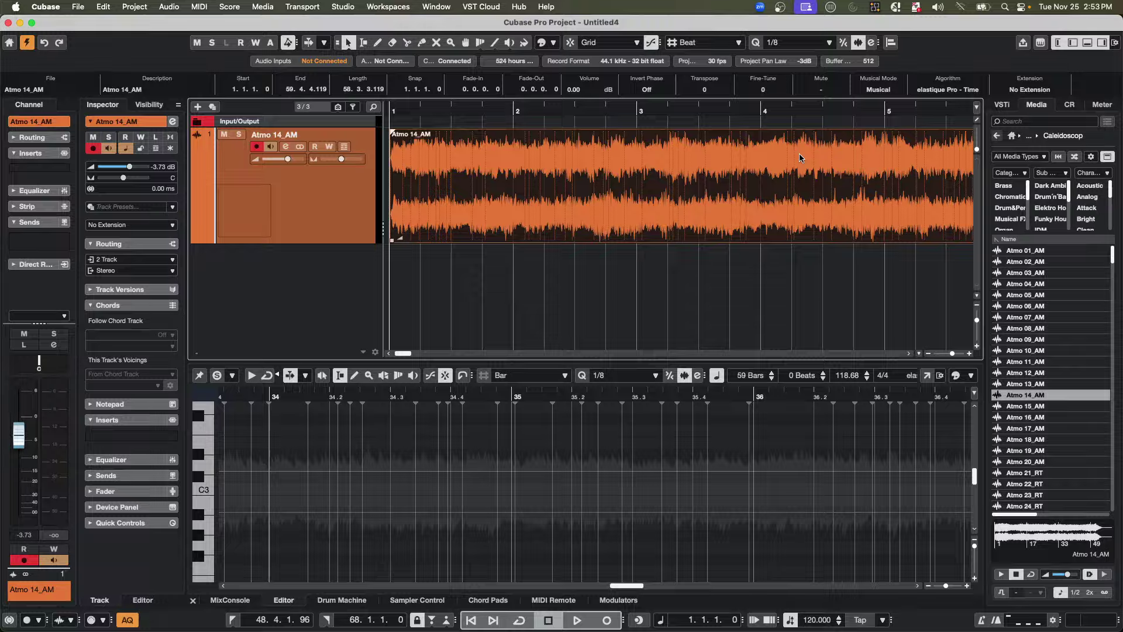
pyautogui.press('space')
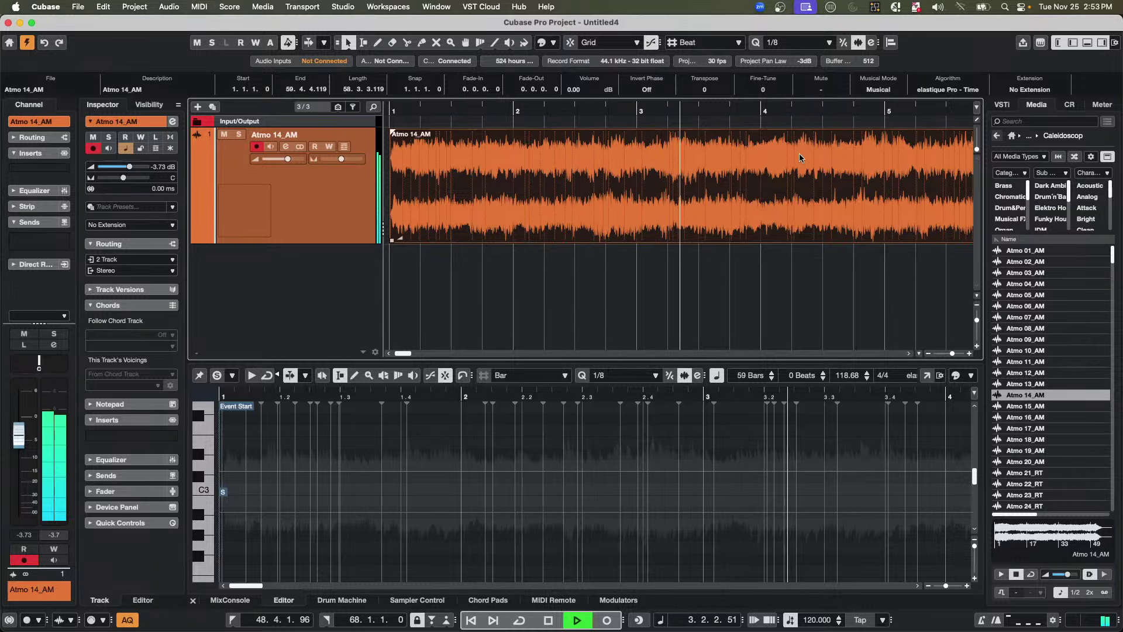
pyautogui.press('space')
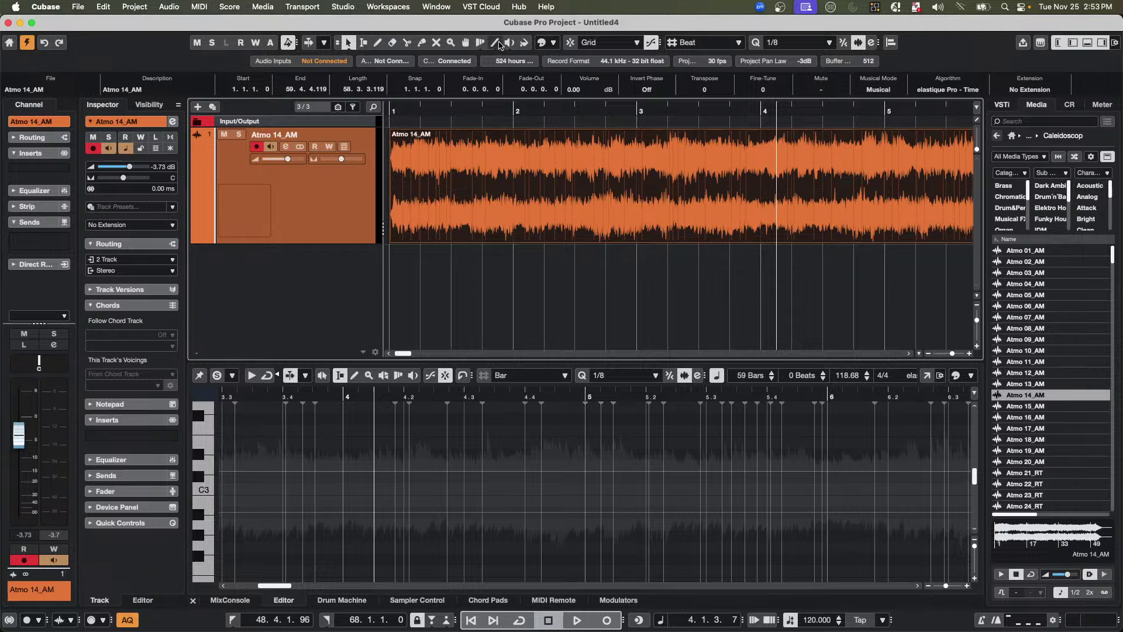
# - Select the Time Warp tool and add a warp marker at bar 2
pyautogui.click(480, 42)
pyautogui.click(480, 43)
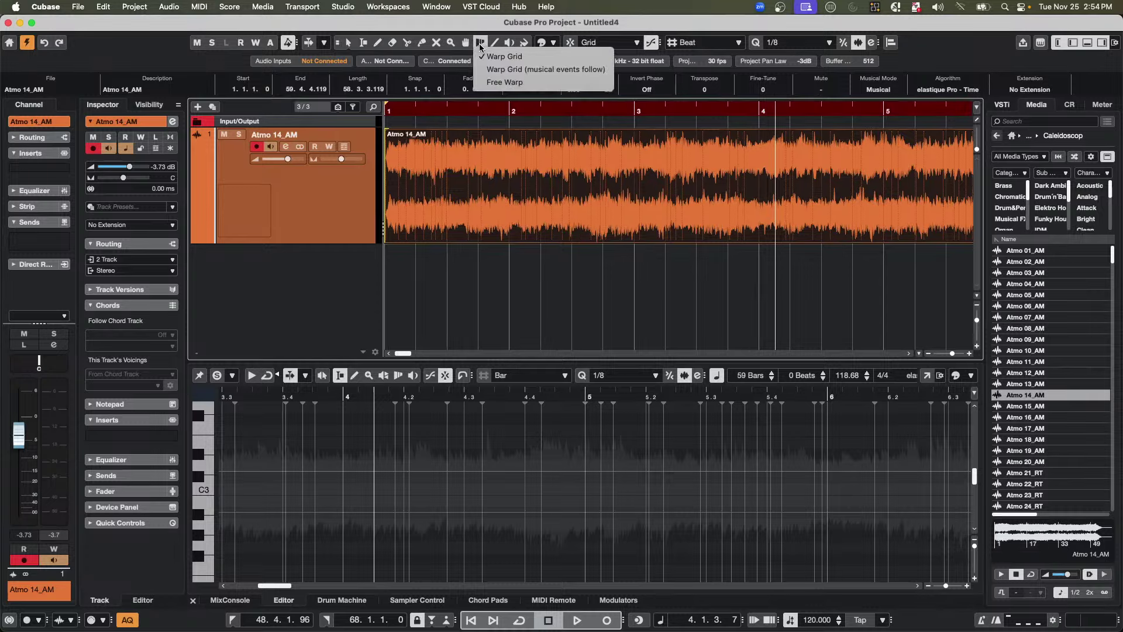
pyautogui.click(504, 58)
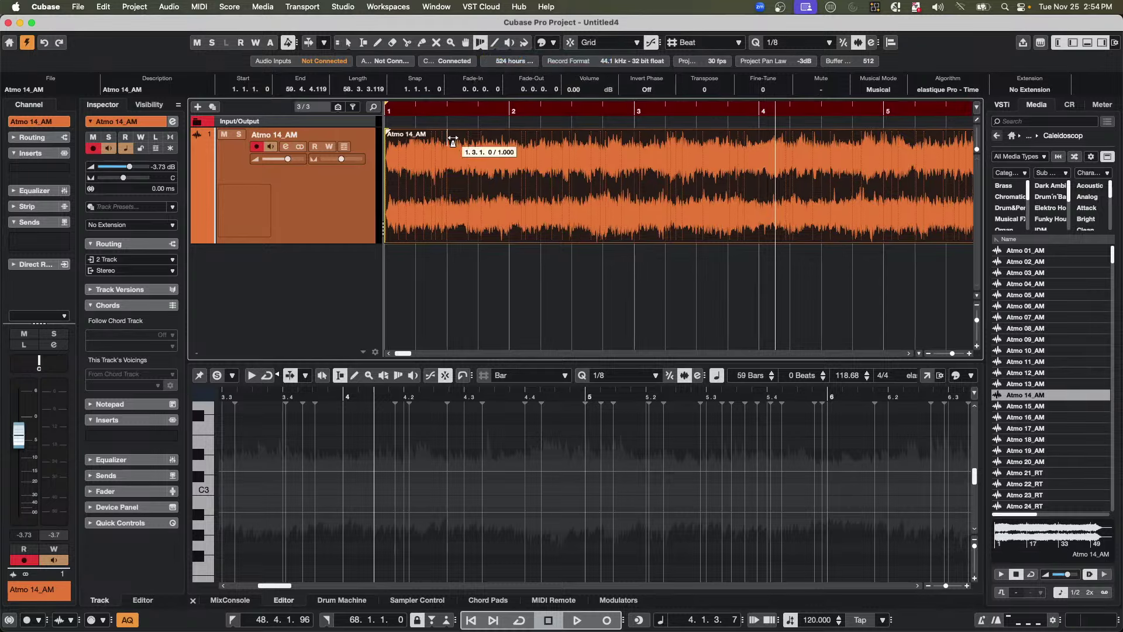
pyautogui.click(515, 124)
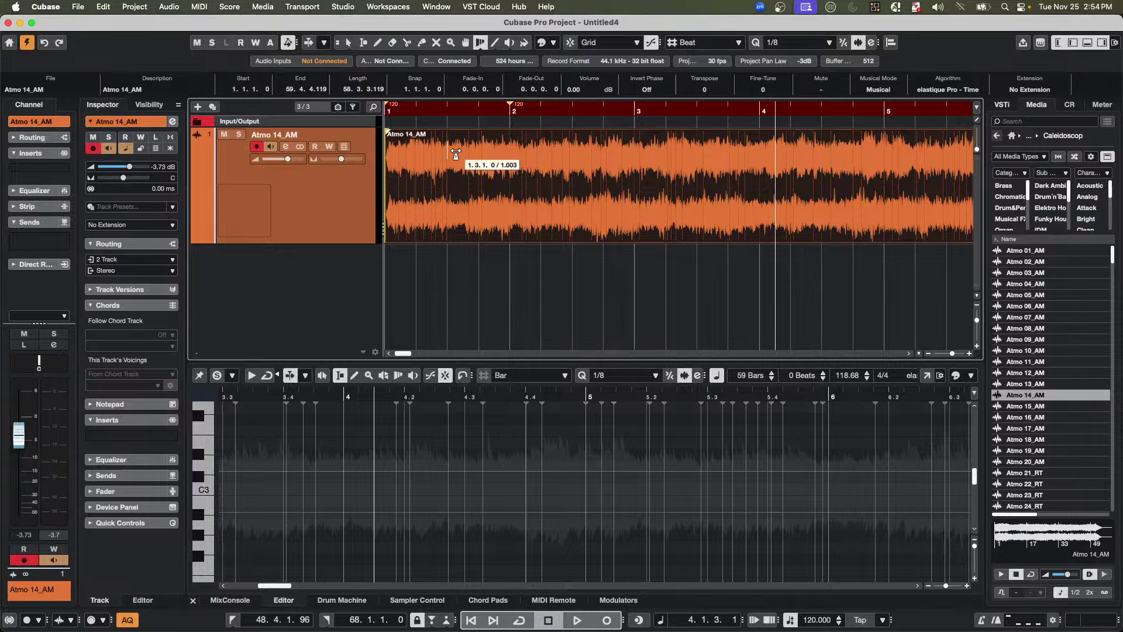
pyautogui.press('1')
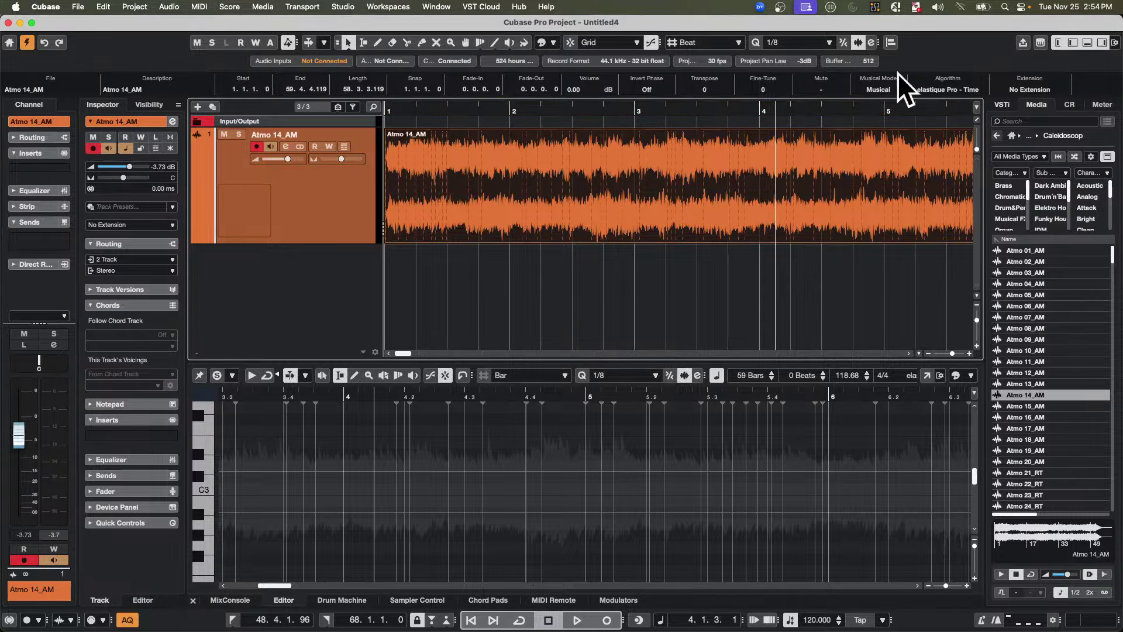
# - Turn off Musical Mode for Atmo 14_AM, reselect Time Warp, and play from bar 1
pyautogui.click(890, 89)
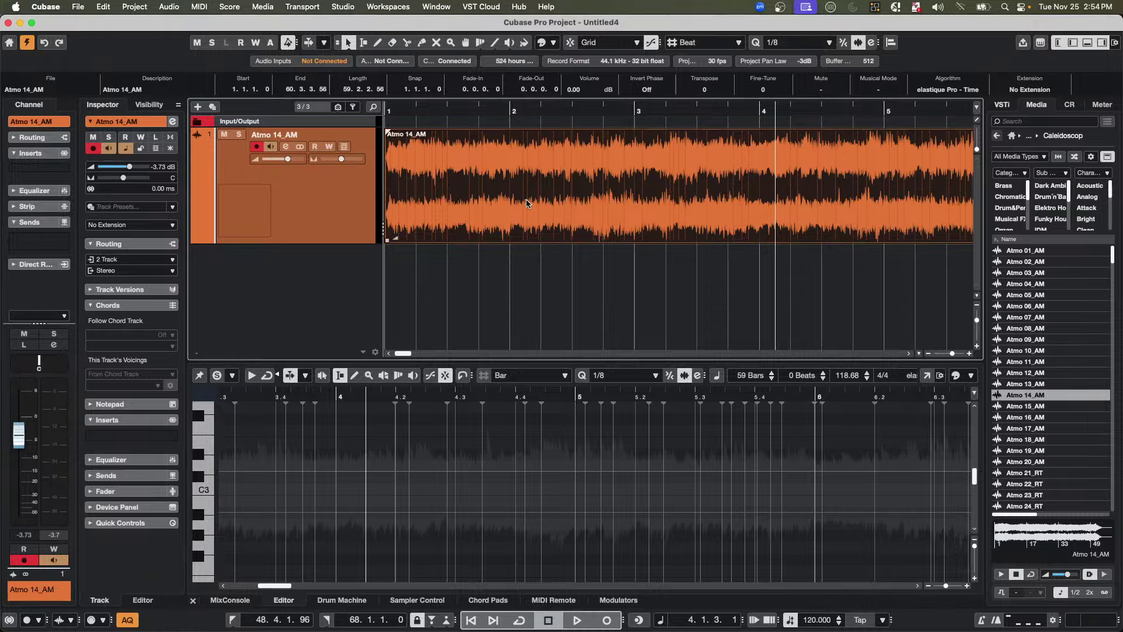
pyautogui.rightClick(507, 122)
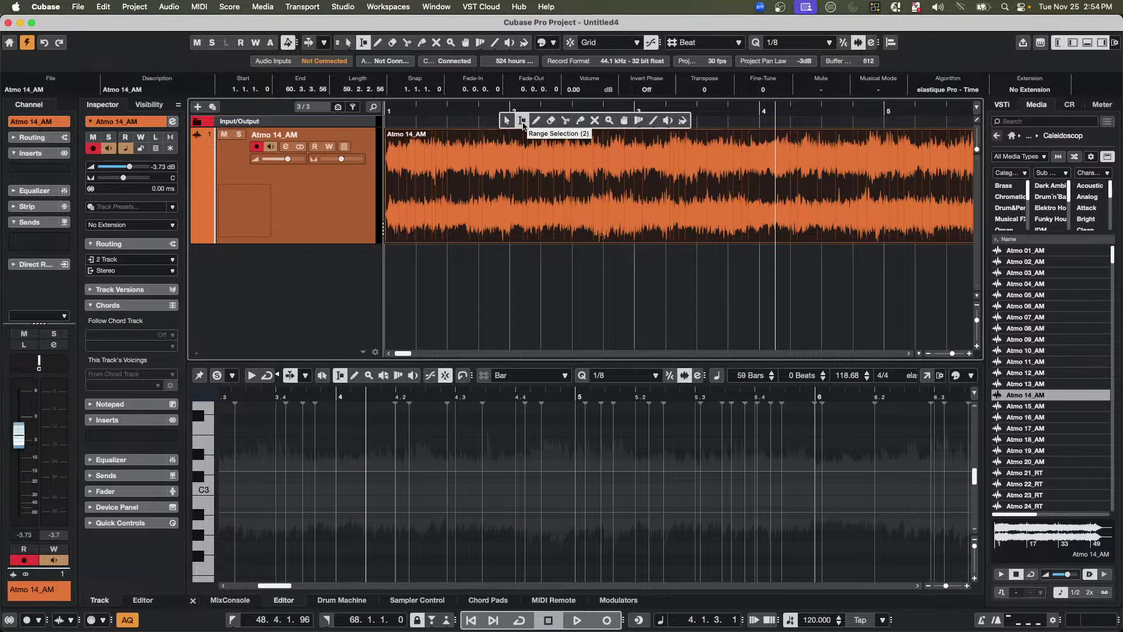
pyautogui.click(638, 120)
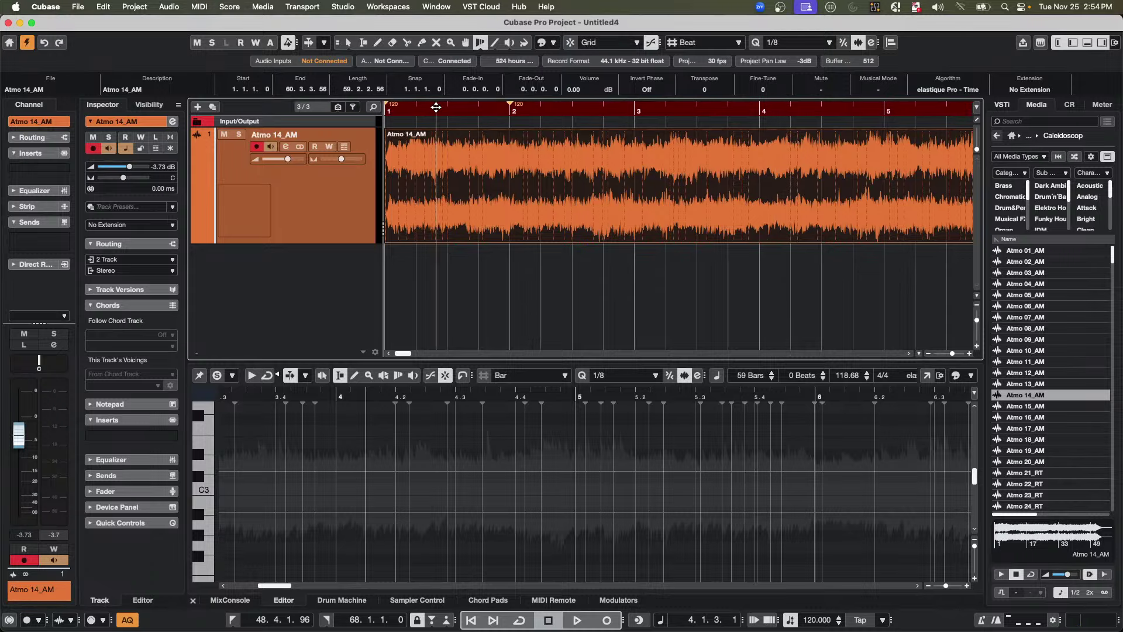
pyautogui.press('h')
pyautogui.press('h')
pyautogui.press('h')
pyautogui.press('.')
pyautogui.press('space')
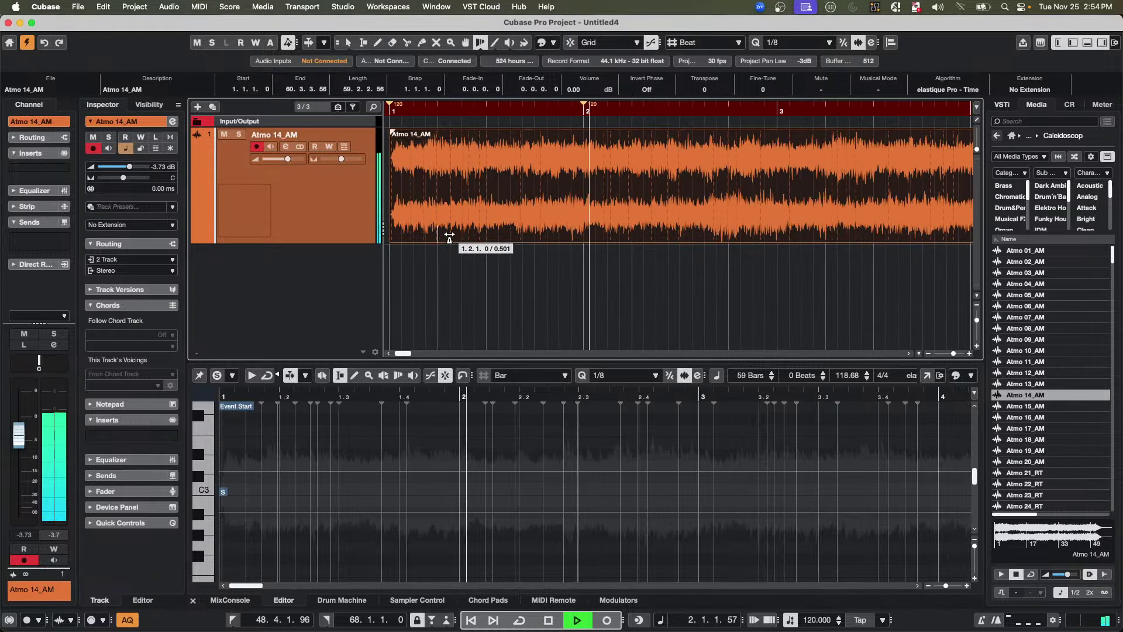
pyautogui.press('space')
# - Shift the bar 2 warp marker onto the beat and play from just before bar 3
pyautogui.moveTo(584, 121); pyautogui.dragTo(588, 120)
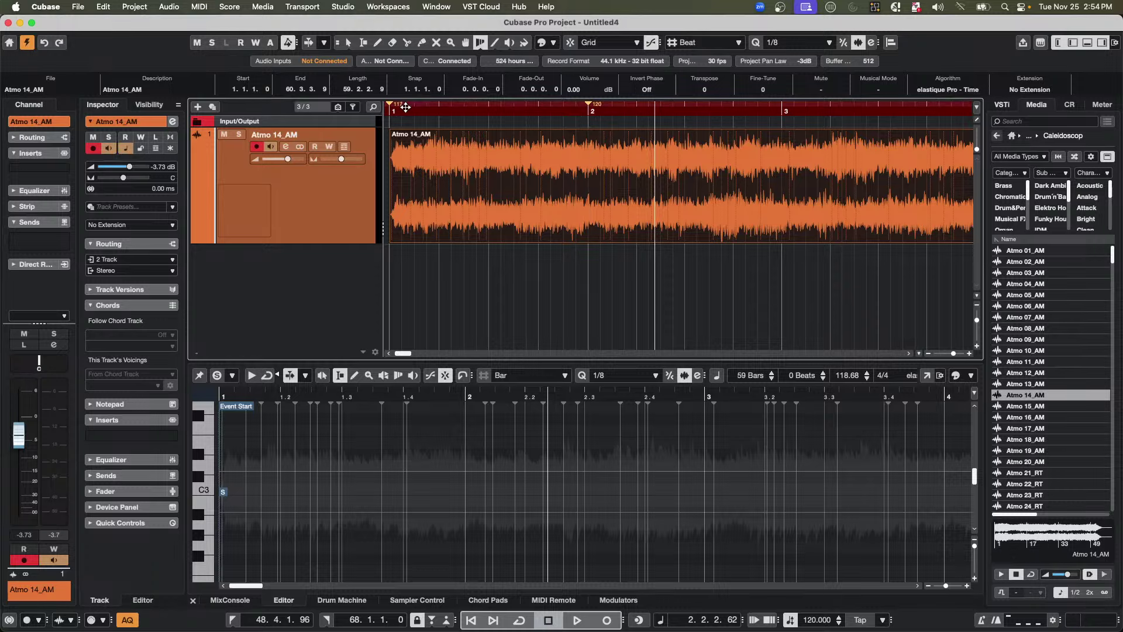
pyautogui.press('Home')
pyautogui.press('space')
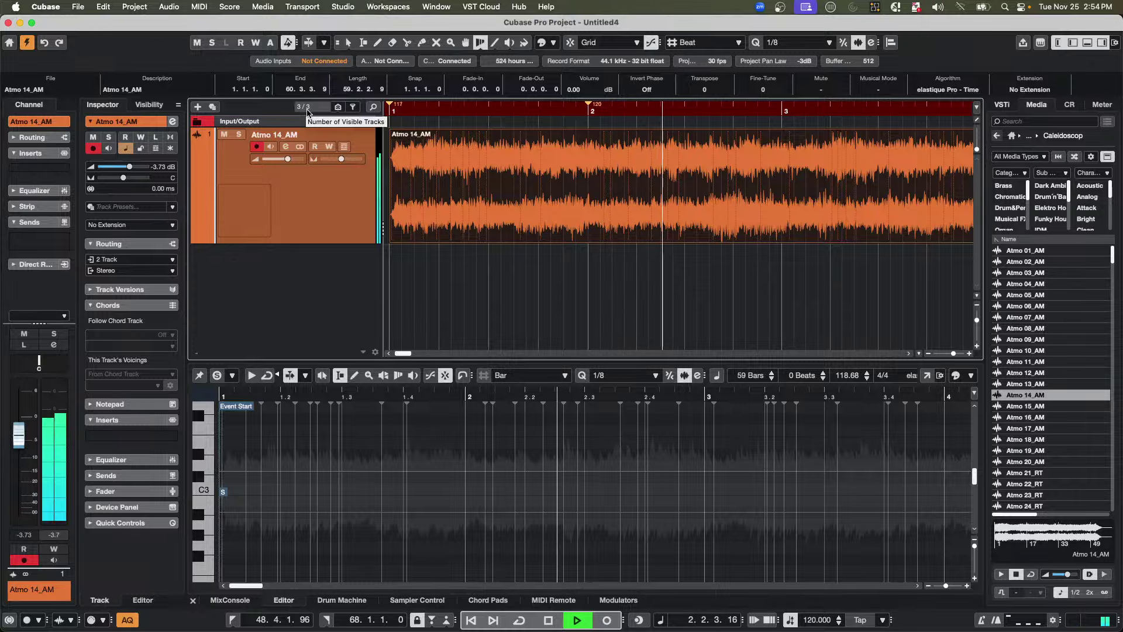
pyautogui.press('space')
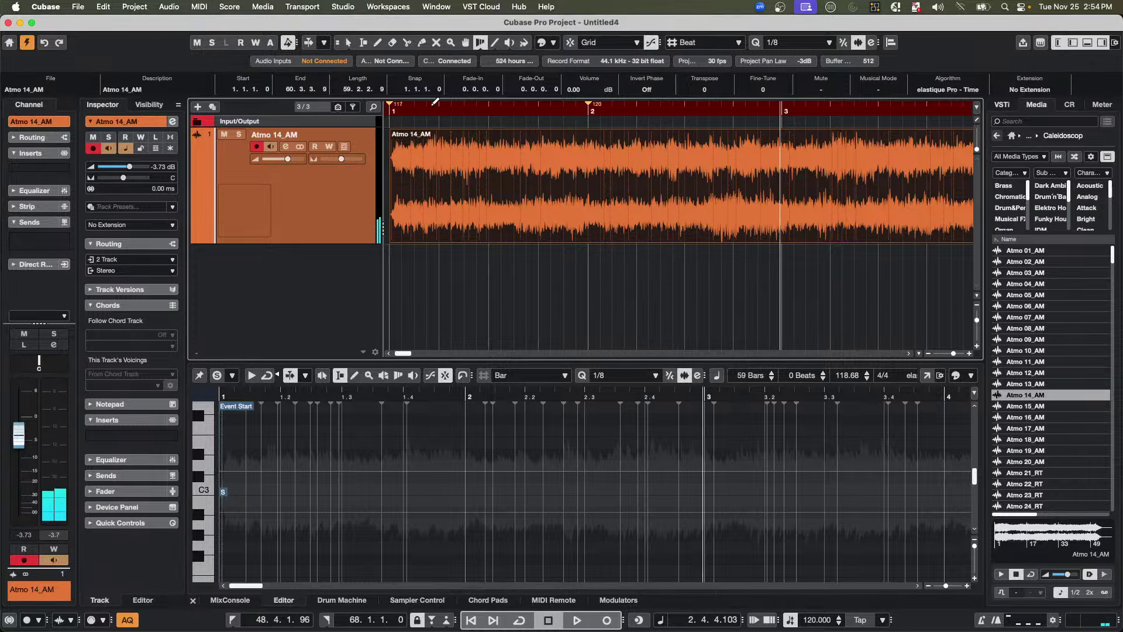
pyautogui.click(774, 121)
pyautogui.moveTo(773, 121)
pyautogui.mouseDown()
pyautogui.moveTo(790, 155)
pyautogui.moveTo(822, 157)
pyautogui.moveTo(818, 120)
pyautogui.moveTo(794, 124)
pyautogui.moveTo(731, 101)
pyautogui.moveTo(728, 80)
pyautogui.mouseUp()
pyautogui.press('space')
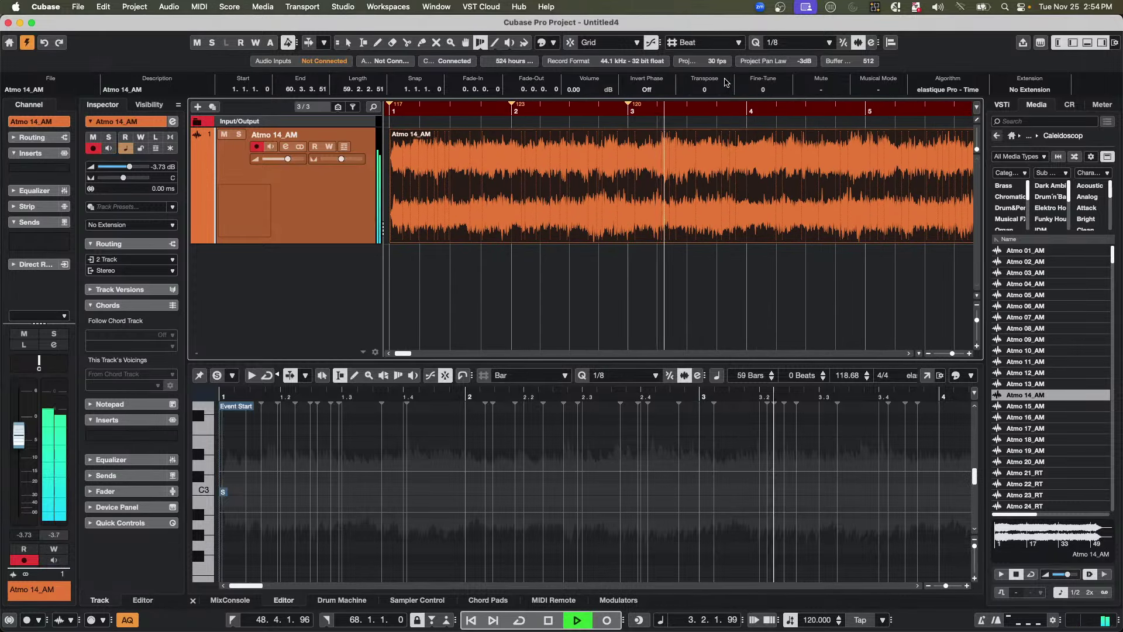
# - Add a warp marker near bar 4 on the beat, then play back from bar 1
pyautogui.press('space')
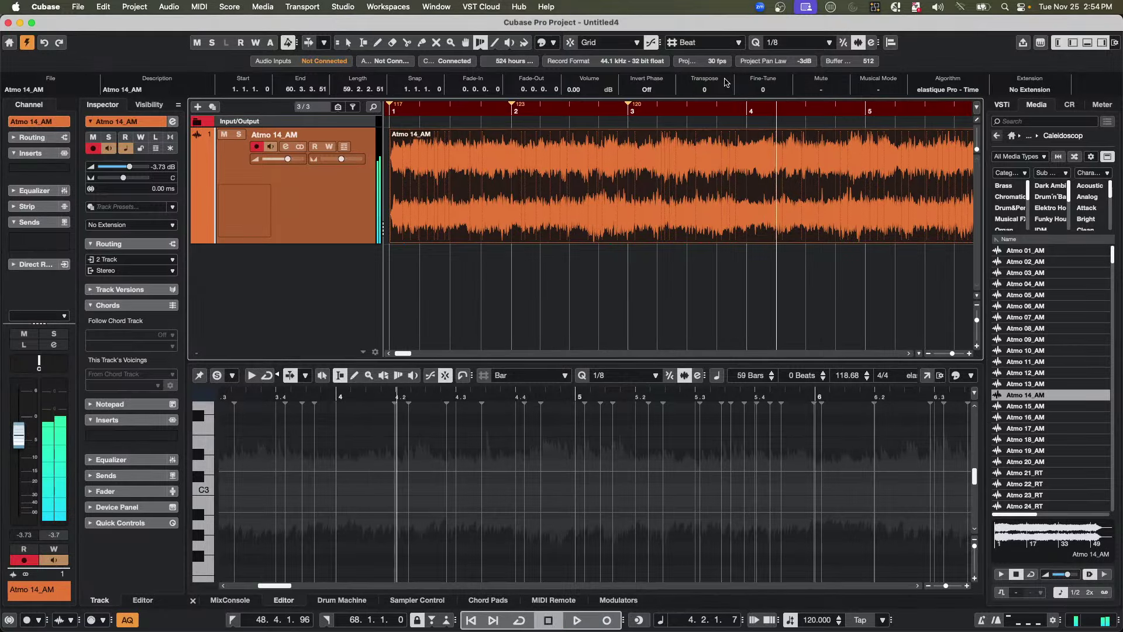
pyautogui.moveTo(780, 121); pyautogui.dragTo(776, 109)
pyautogui.press('h')
pyautogui.press('h')
pyautogui.press('g')
pyautogui.press('g')
pyautogui.press('g')
pyautogui.press('g')
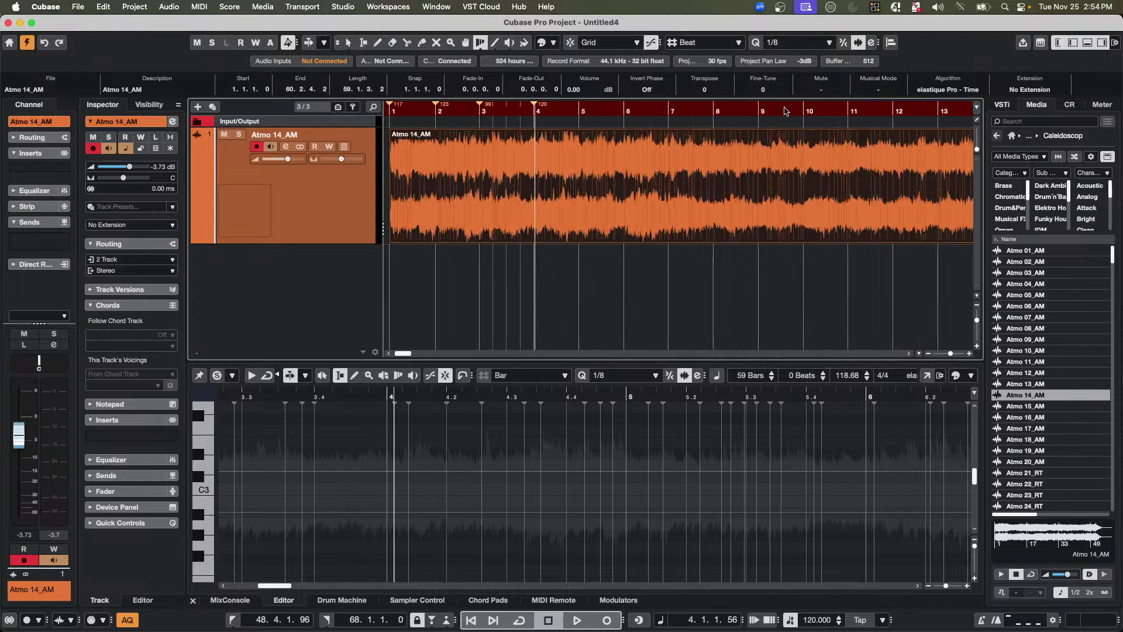
pyautogui.press('Home')
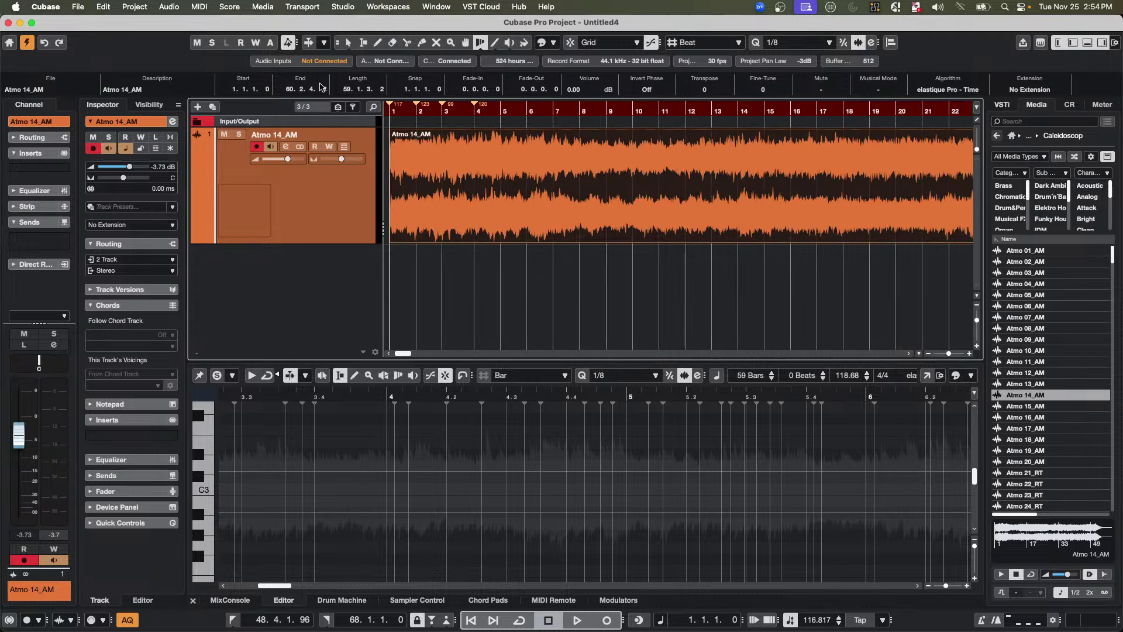
pyautogui.press('space')
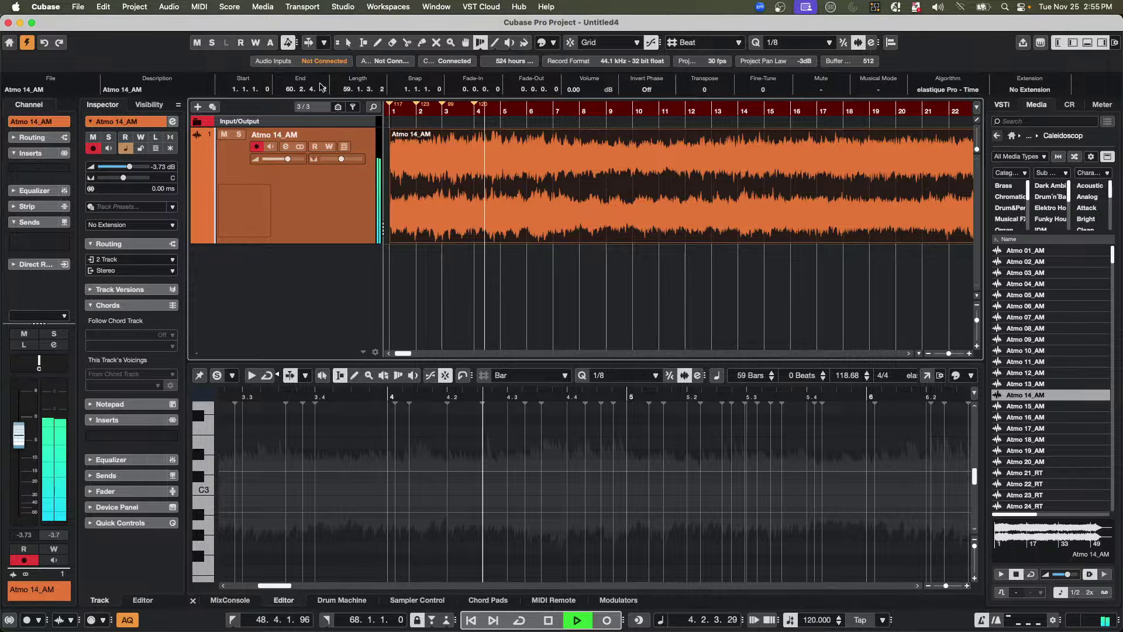
pyautogui.press('space')
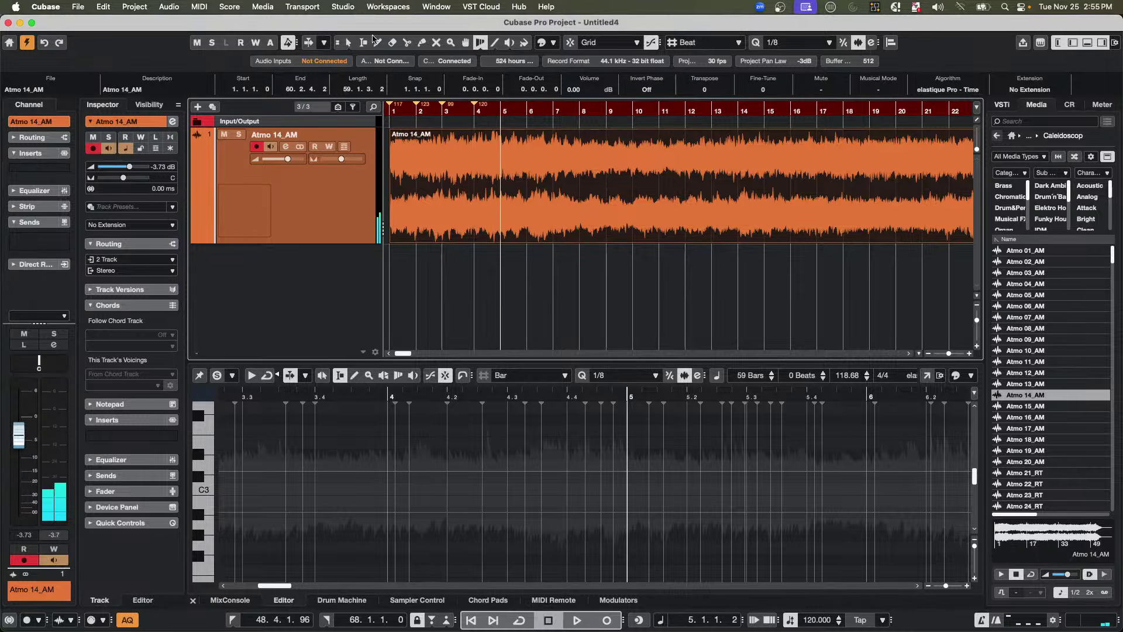
# - Add warp markers at bars 5 and 6, nudging the bar 6 marker slightly earlier
pyautogui.moveTo(493, 109); pyautogui.dragTo(490, 158)
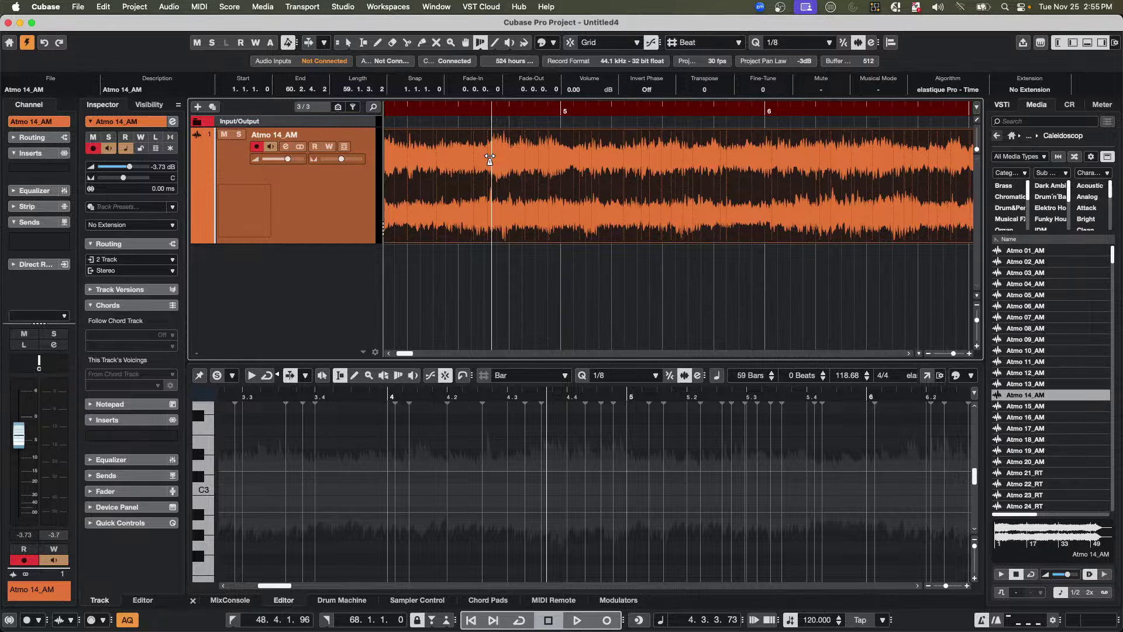
pyautogui.press('space')
pyautogui.press('space')
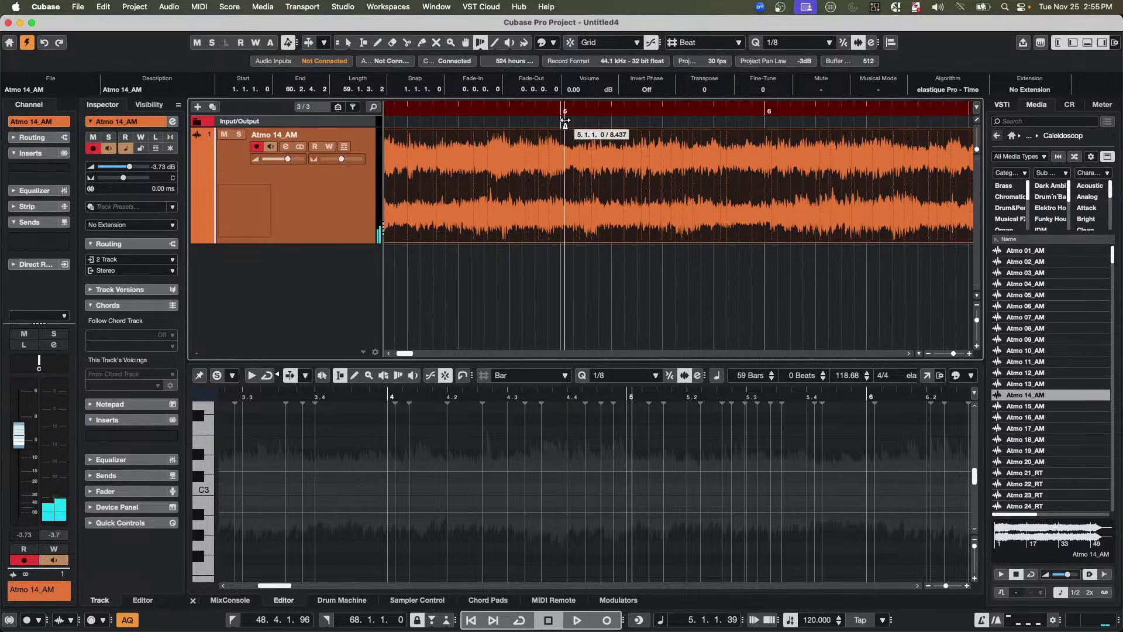
pyautogui.moveTo(565, 121); pyautogui.dragTo(555, 114)
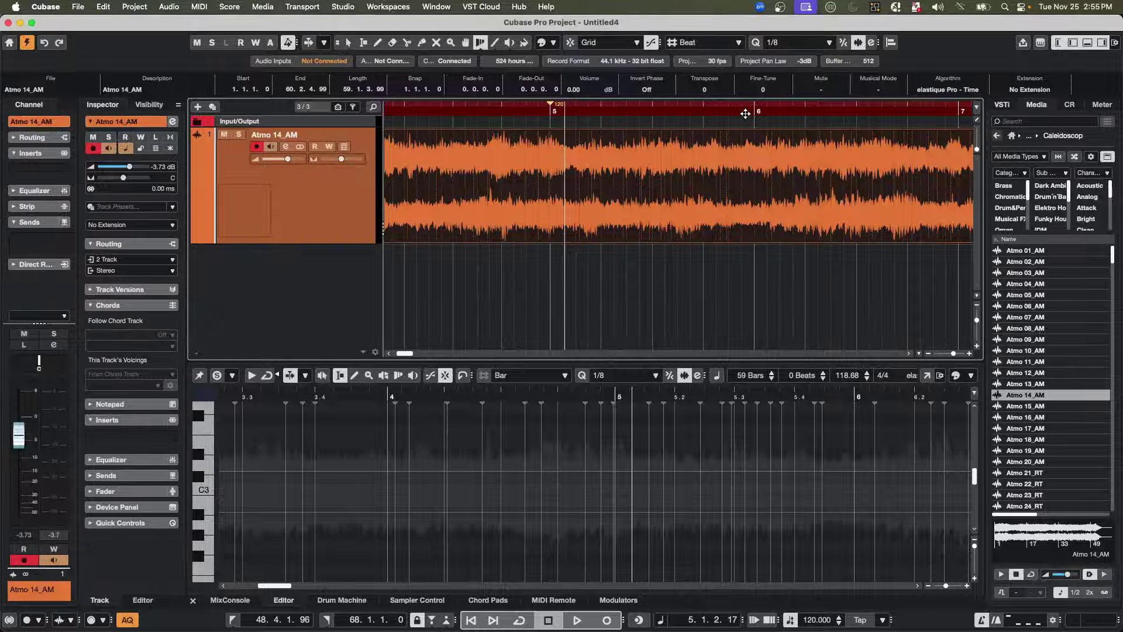
pyautogui.moveTo(753, 117); pyautogui.dragTo(745, 122)
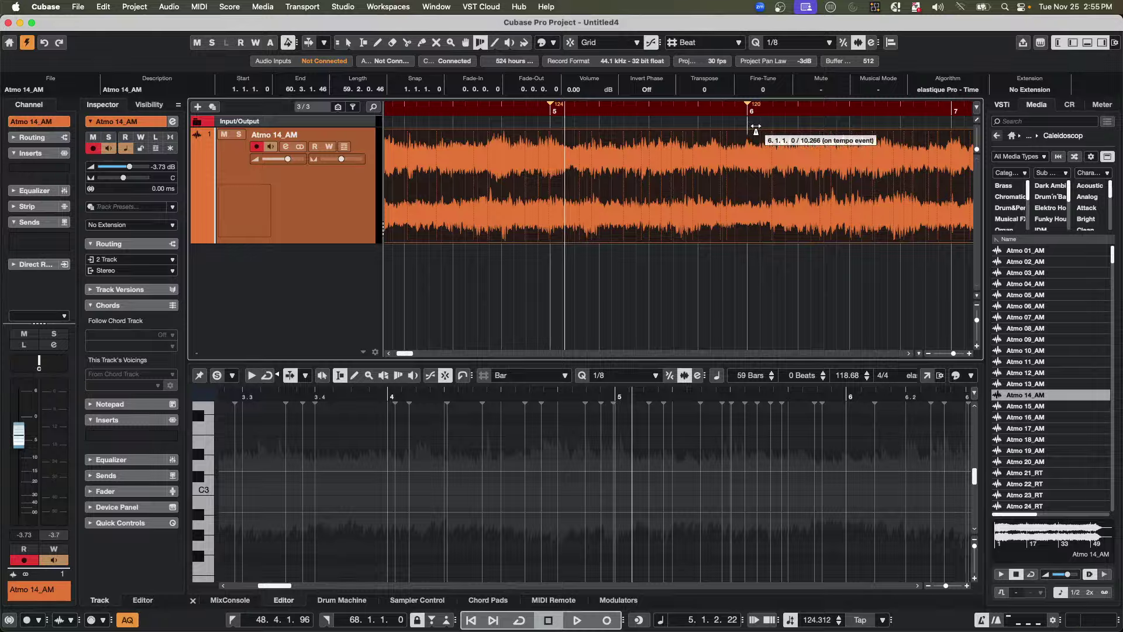
pyautogui.moveTo(756, 127); pyautogui.dragTo(746, 126)
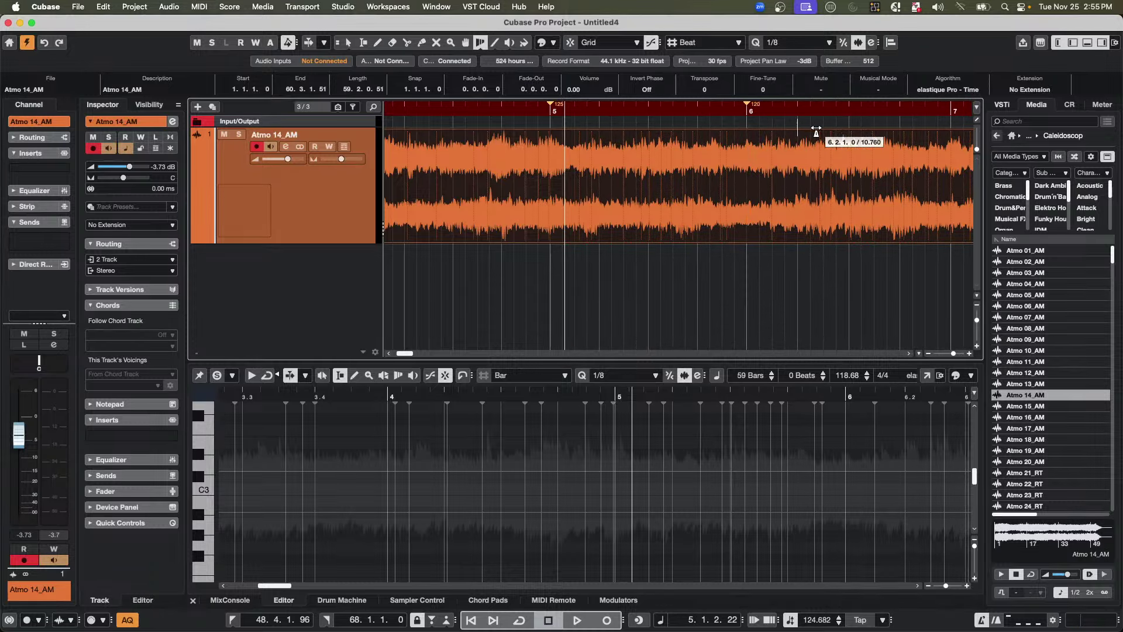
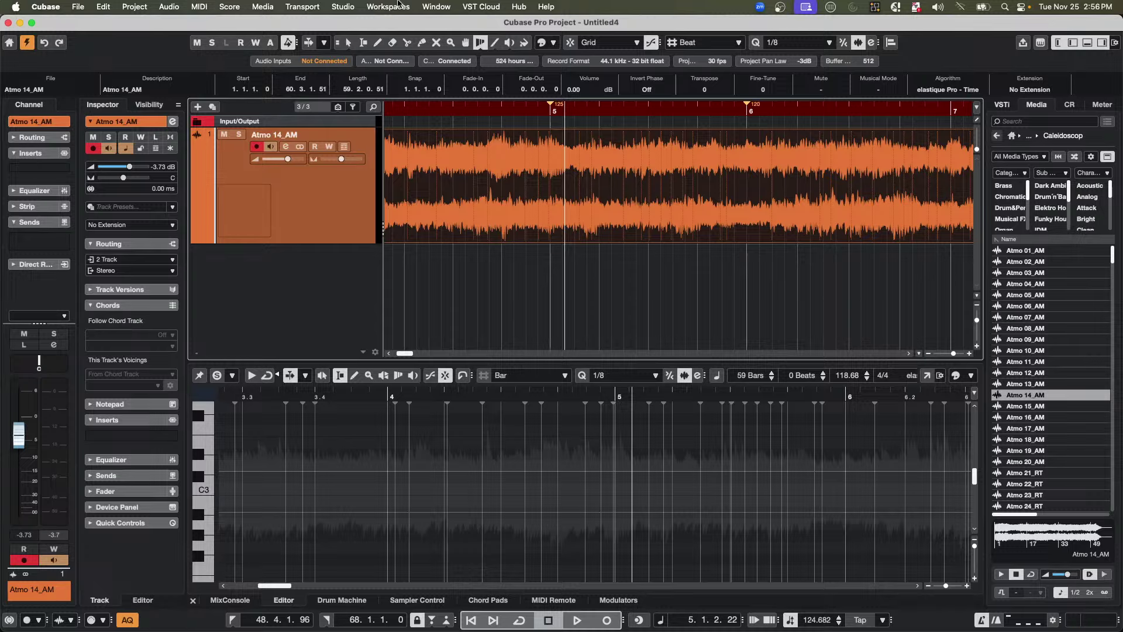
# - Add an instrument track loaded with HALion 7 from the track list's context menu
pyautogui.rightClick(322, 258)
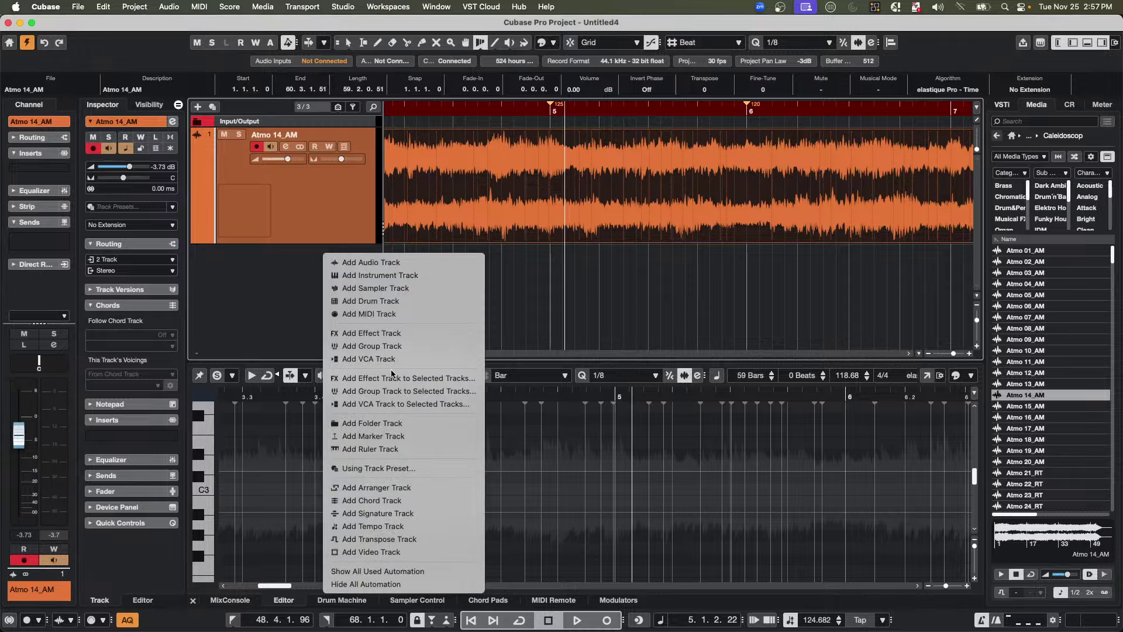
pyautogui.click(430, 275)
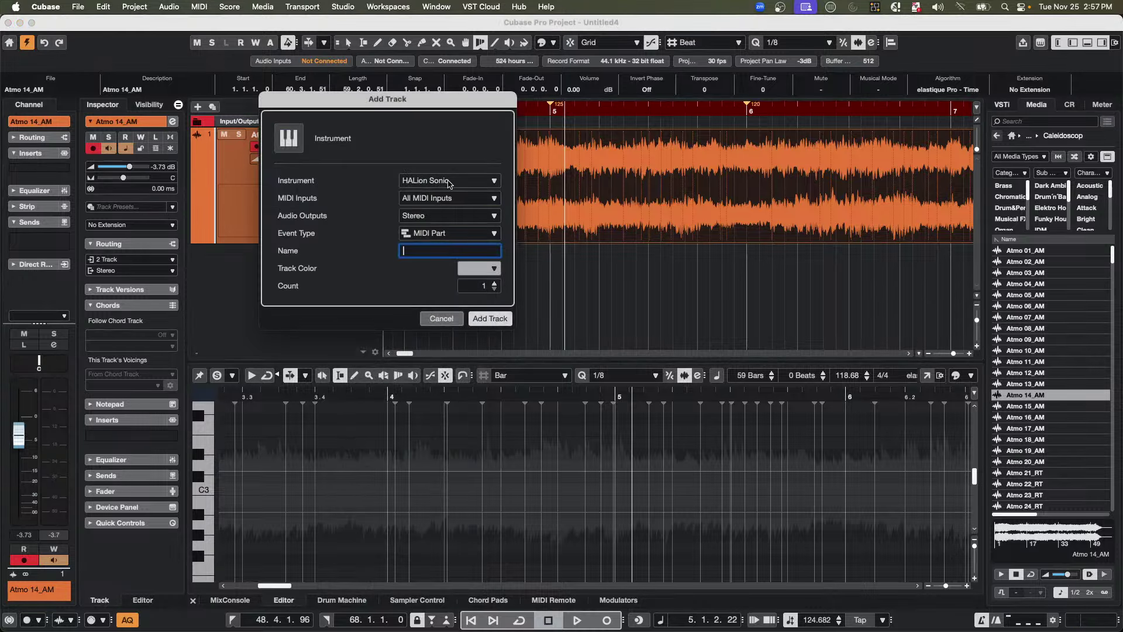
pyautogui.click(449, 181)
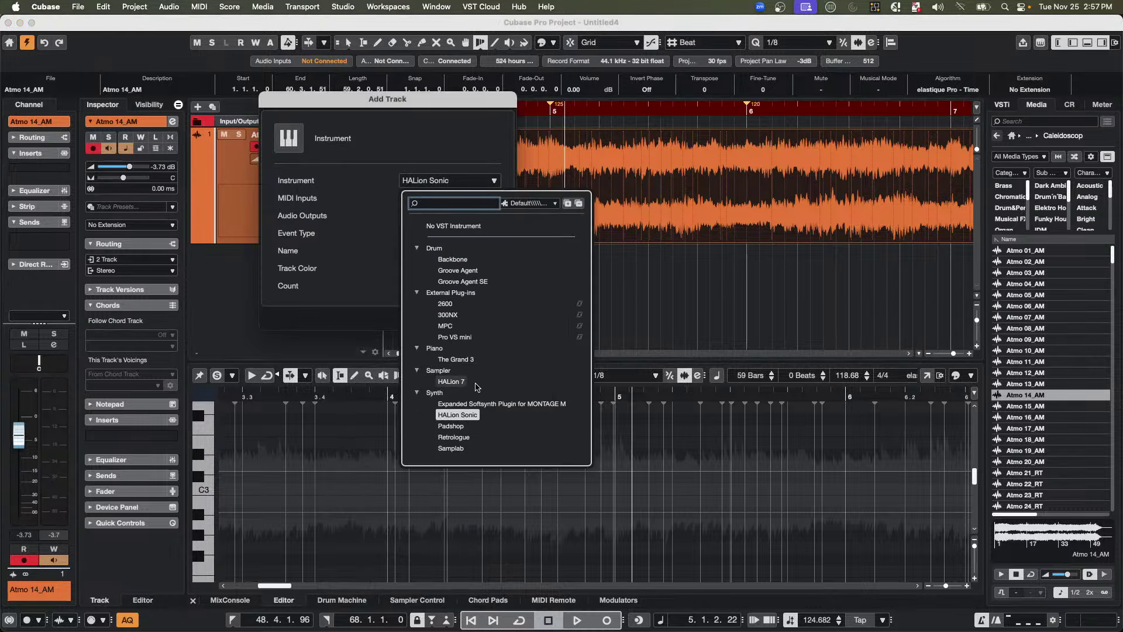
pyautogui.click(451, 381)
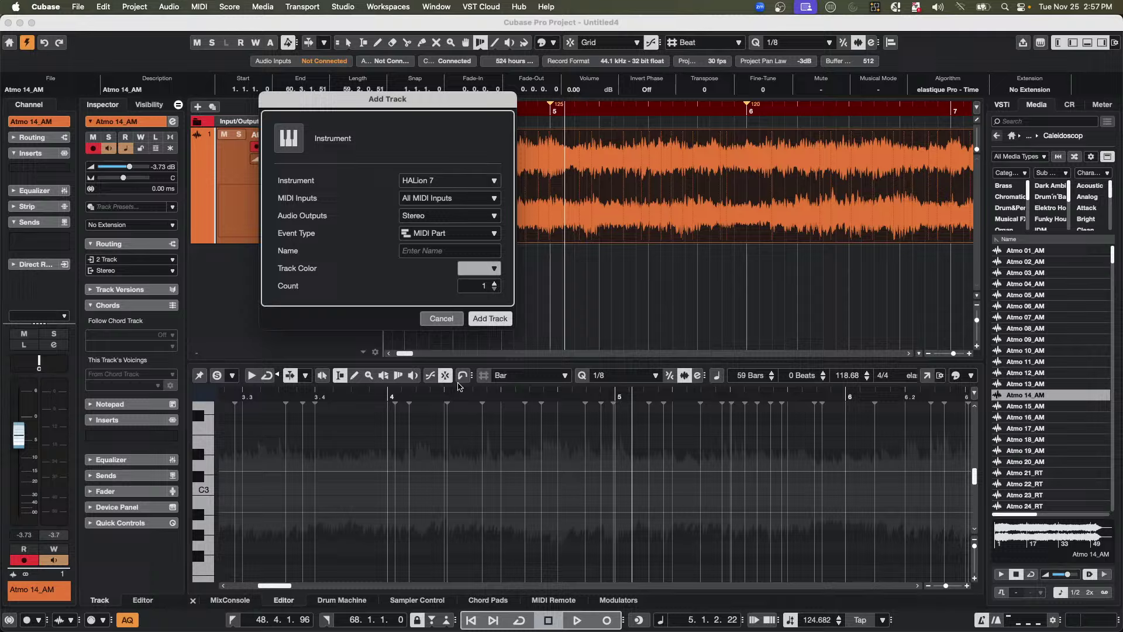
pyautogui.click(497, 325)
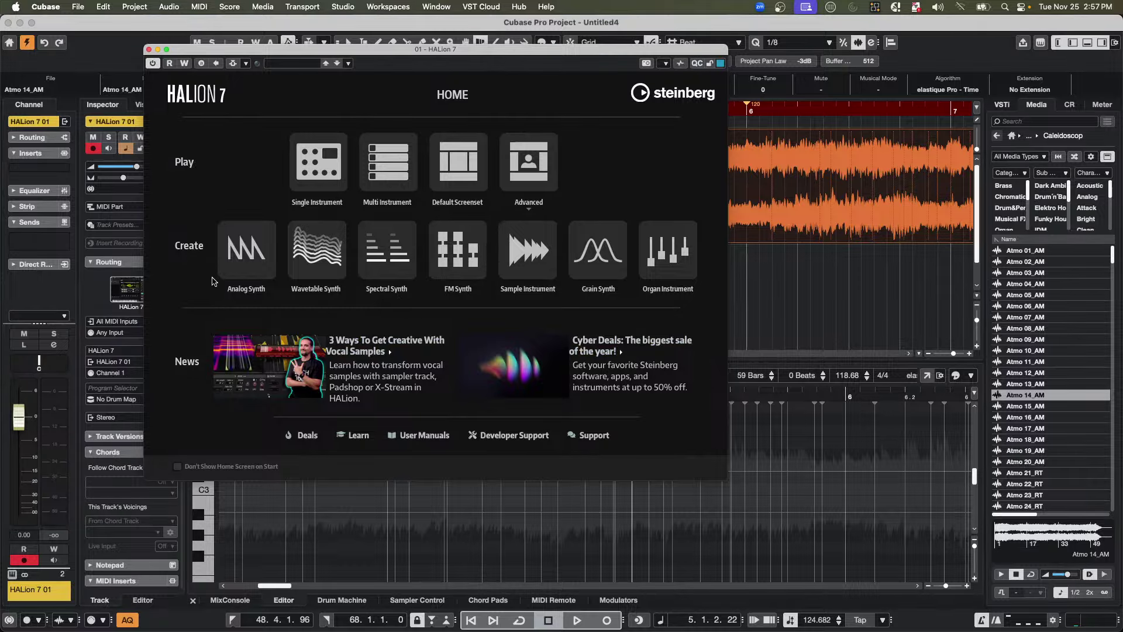
# - Load the Init Analog Synth program, turn off oscillators 2 and 3, and set oscillator 1 to Saw
pyautogui.click(243, 257)
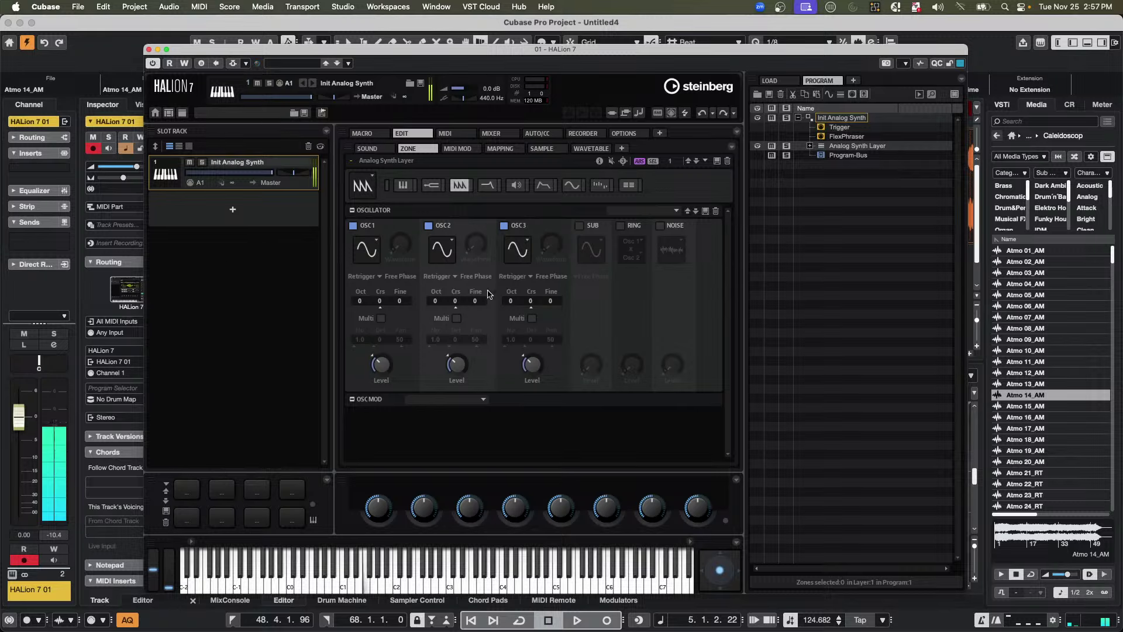
pyautogui.click(376, 243)
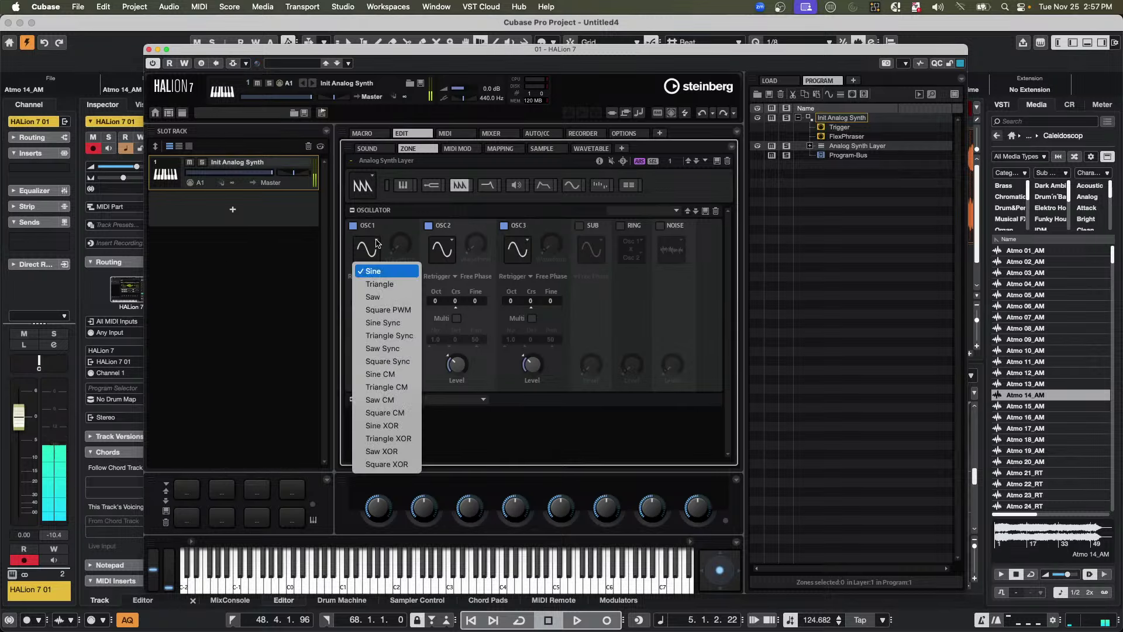
pyautogui.click(383, 283)
pyautogui.click(428, 226)
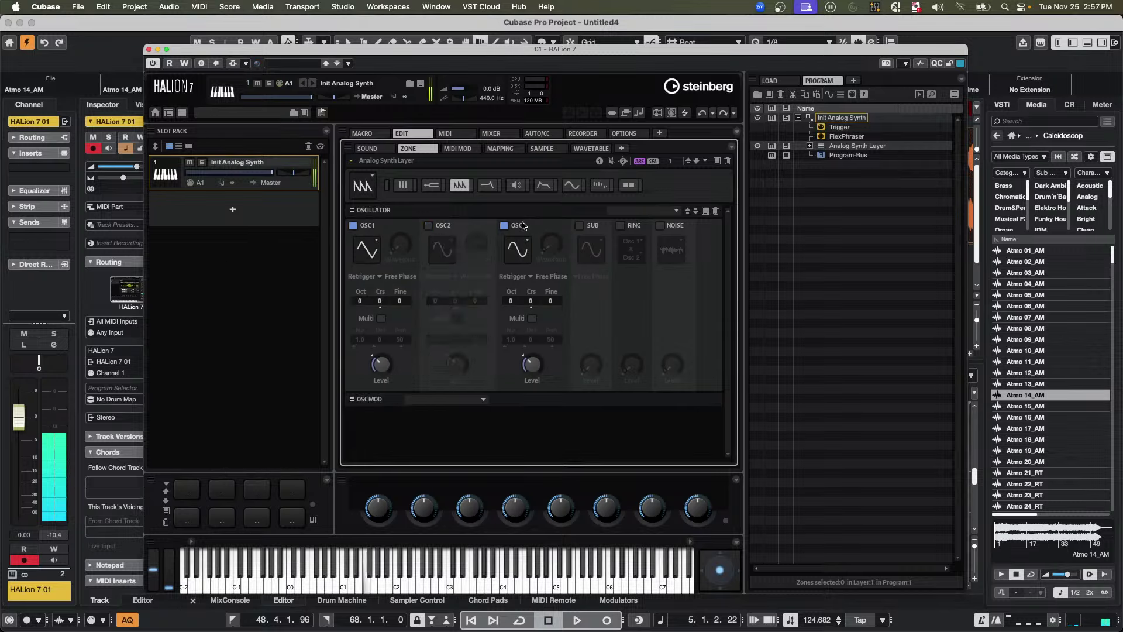
pyautogui.click(504, 225)
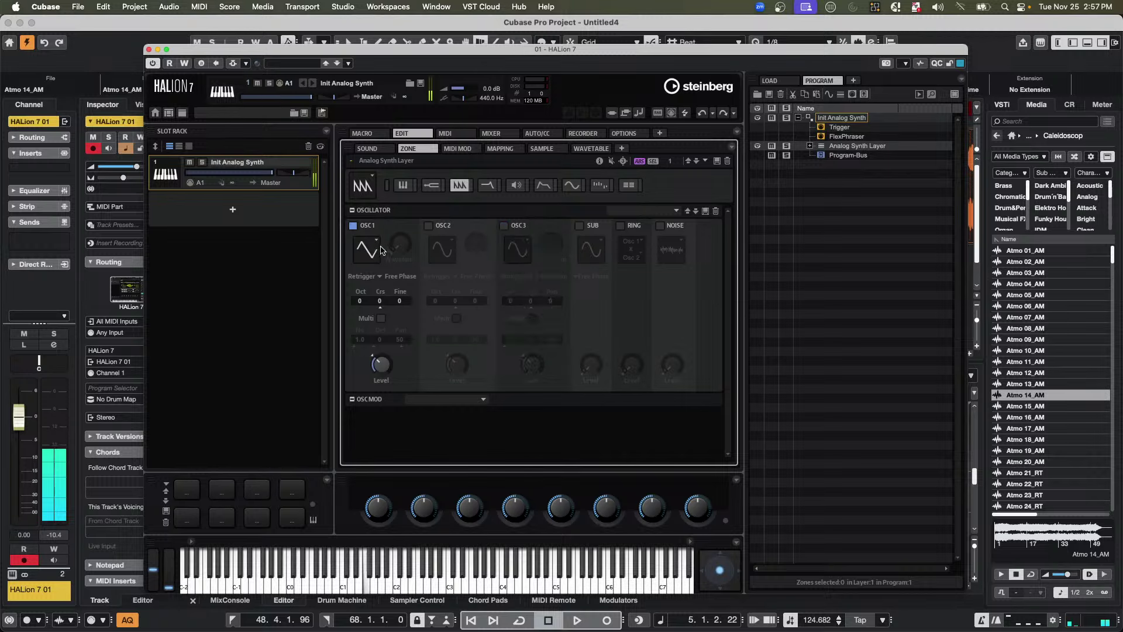
pyautogui.click(377, 242)
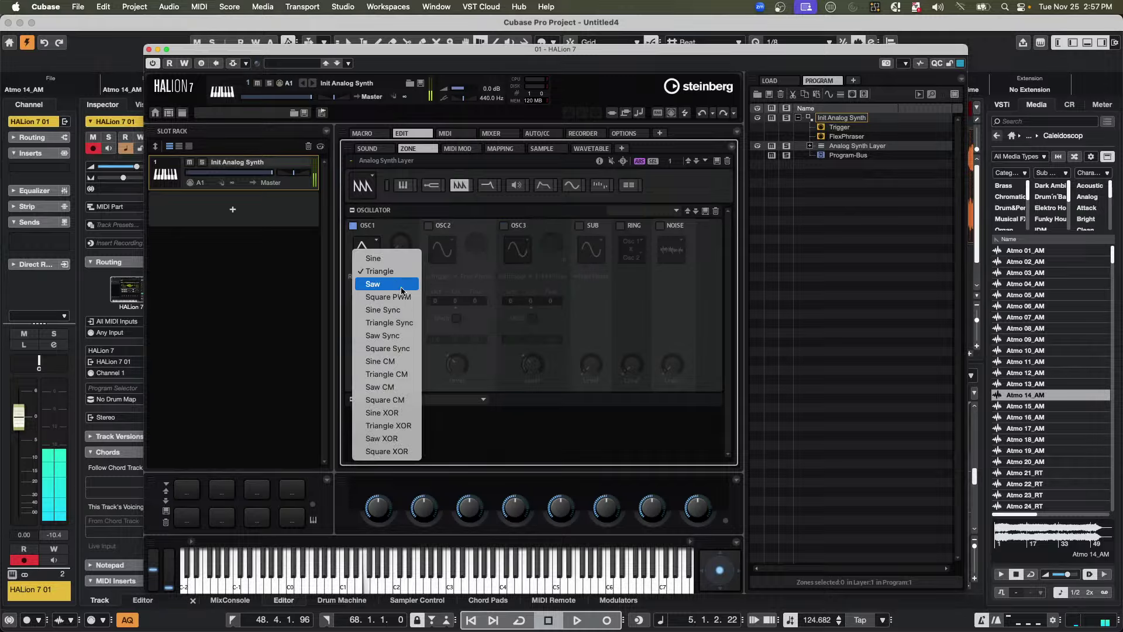
pyautogui.click(404, 286)
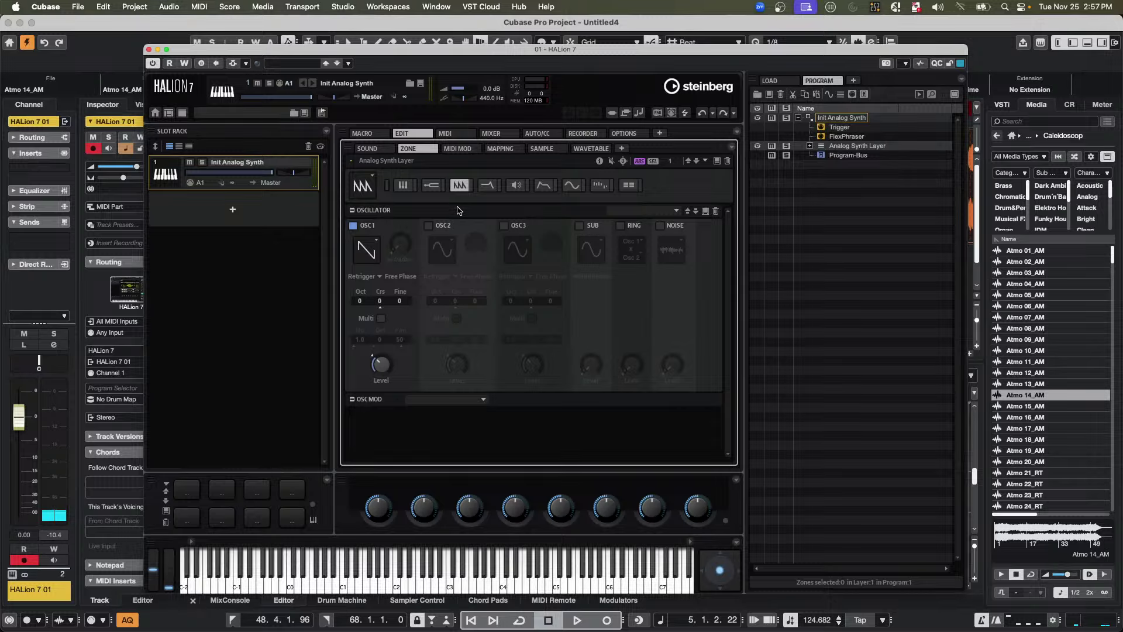
# - Switch the filter to Classic, raise cutoff and resonance on the XY pad, then move HALion aside
pyautogui.click(484, 189)
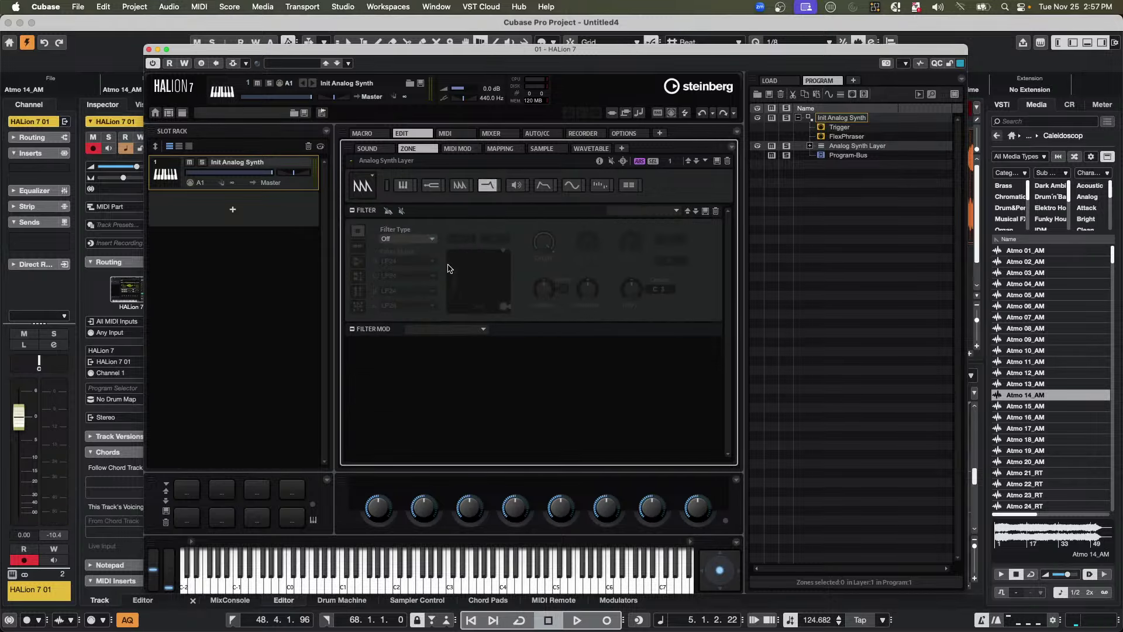
pyautogui.click(412, 237)
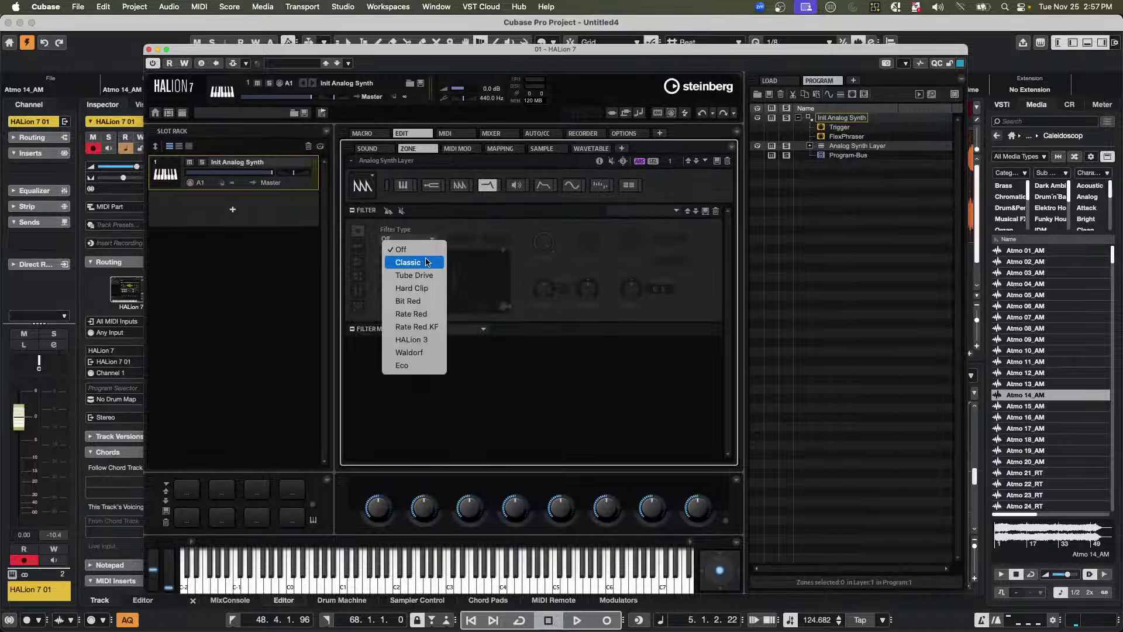
pyautogui.click(424, 261)
pyautogui.moveTo(504, 306); pyautogui.dragTo(479, 274)
pyautogui.moveTo(477, 270); pyautogui.dragTo(481, 264)
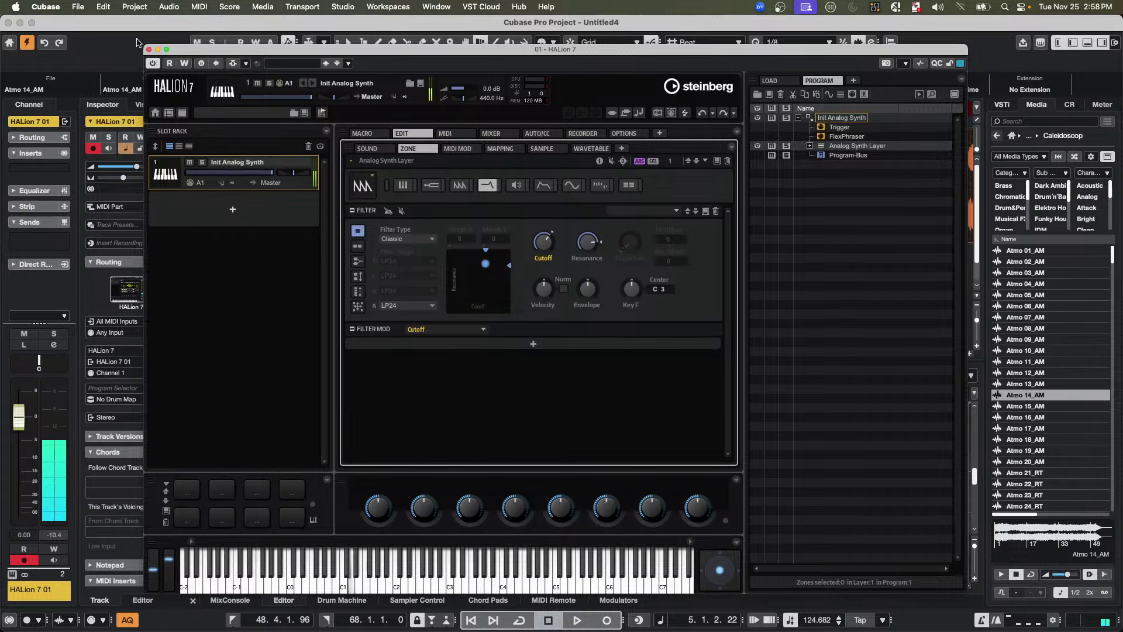
pyautogui.moveTo(275, 50); pyautogui.dragTo(572, 20)
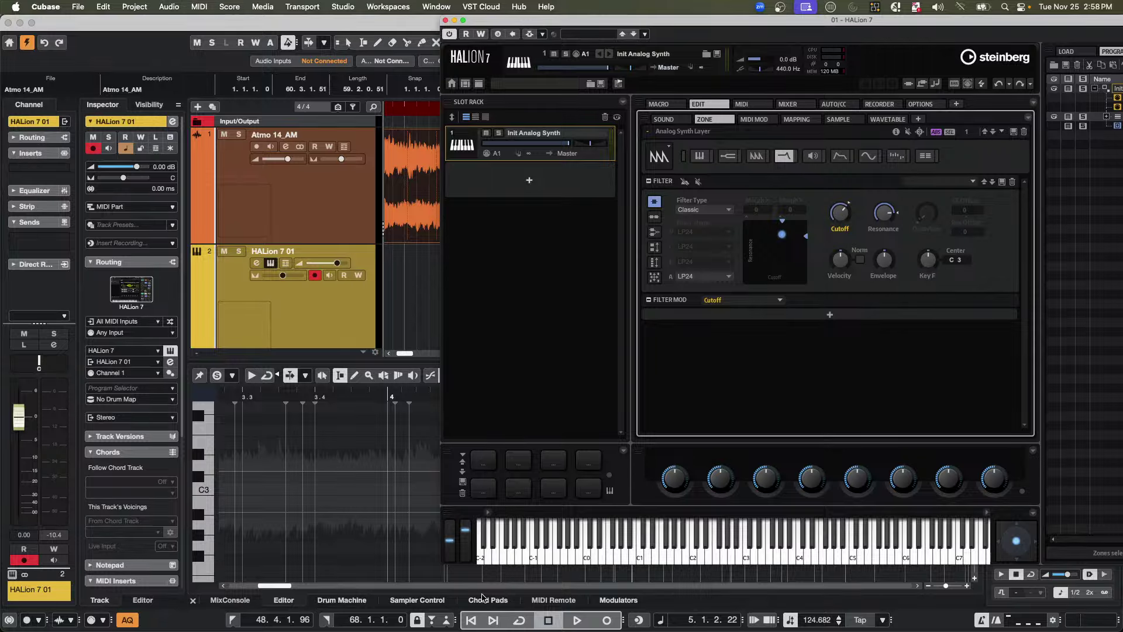
# - Add an LFO modulator and learn-assign it to HALion's filter cutoff at 25% depth
pyautogui.click(627, 600)
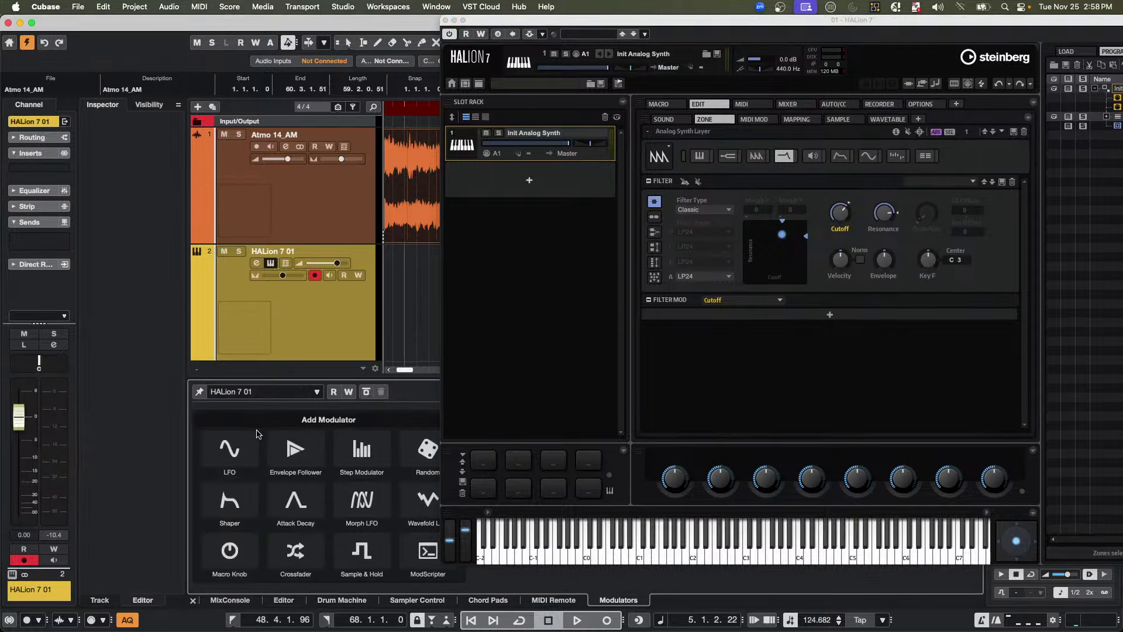
pyautogui.click(229, 449)
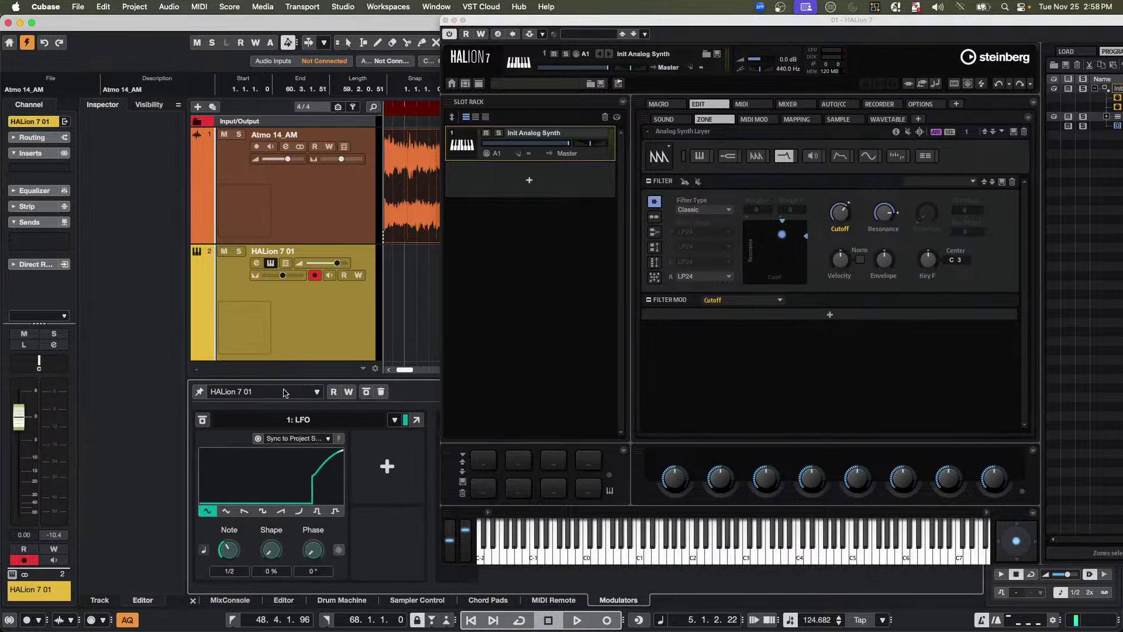
pyautogui.click(387, 466)
pyautogui.moveTo(782, 239); pyautogui.dragTo(776, 235)
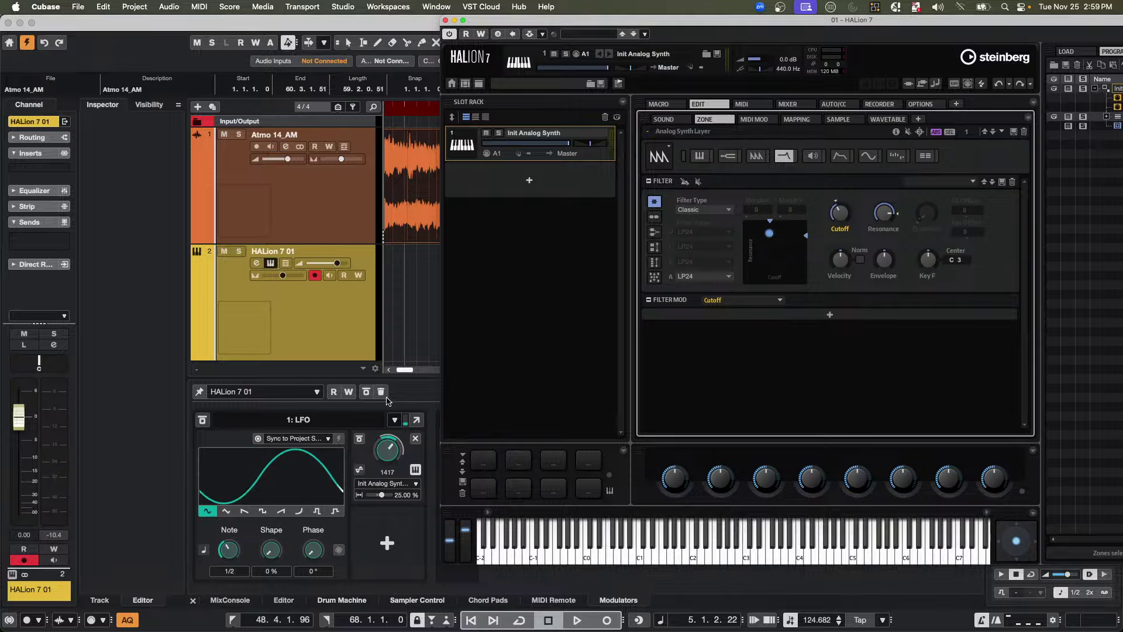
# - Select the Atmo 14_AM track and explore Inspector section options, expanding Notepad and Routing
pyautogui.click(295, 199)
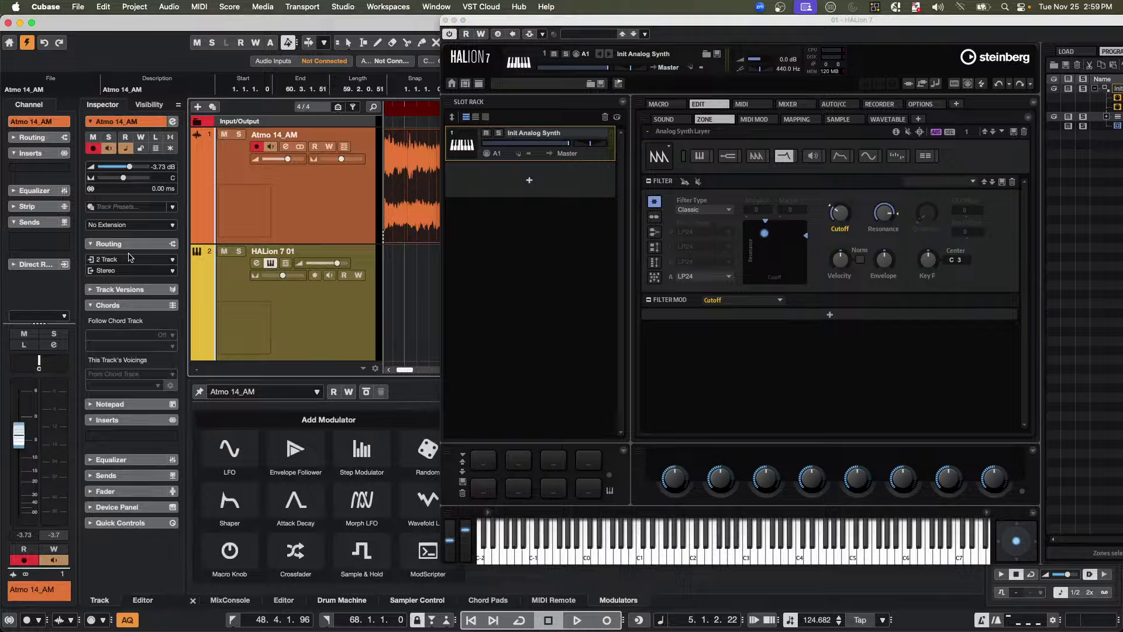
pyautogui.rightClick(133, 248)
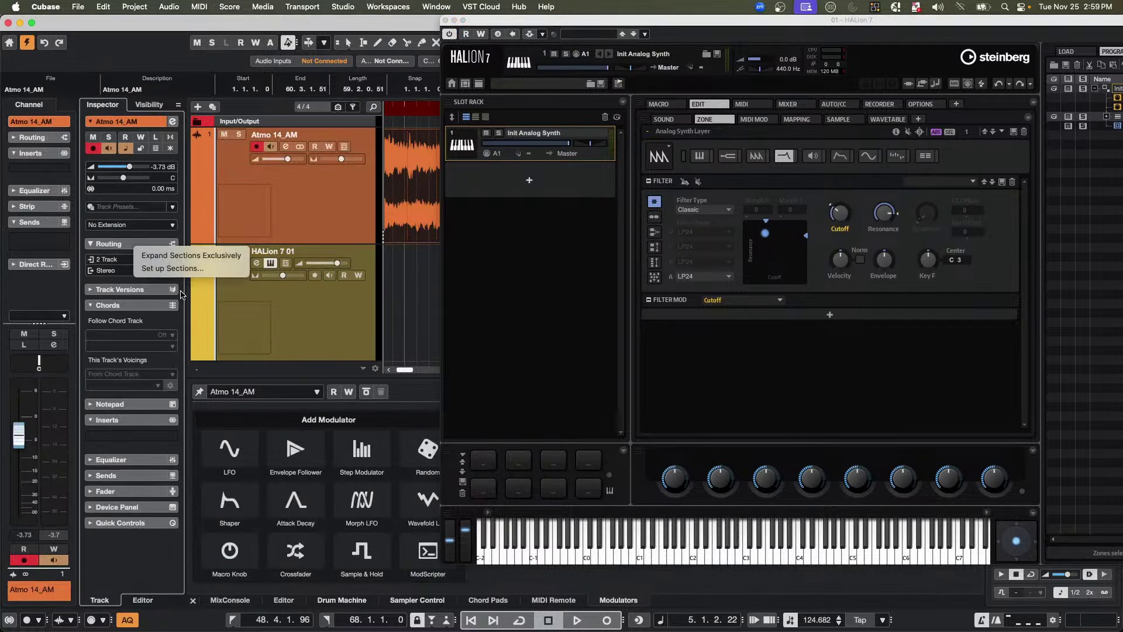
pyautogui.click(225, 256)
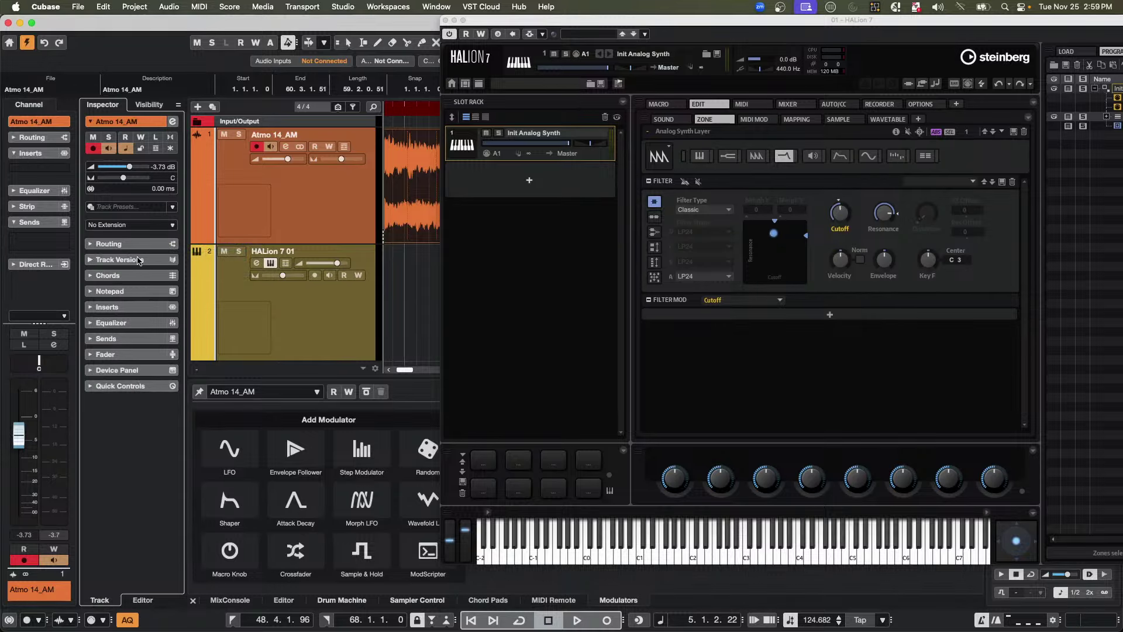
pyautogui.click(142, 290)
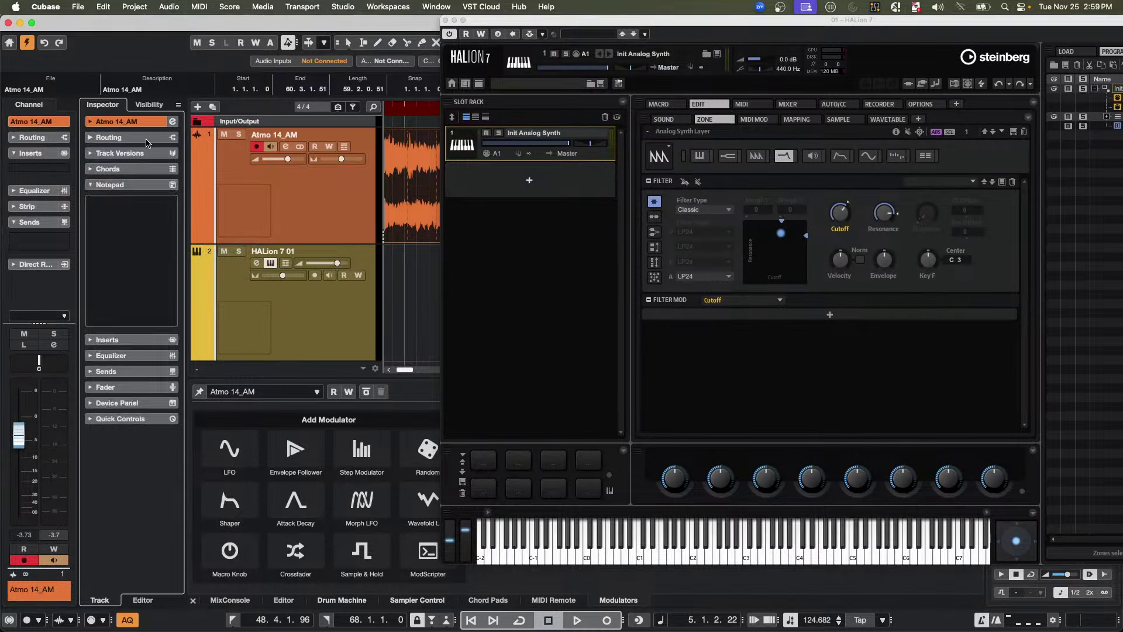
pyautogui.click(147, 138)
pyautogui.rightClick(149, 188)
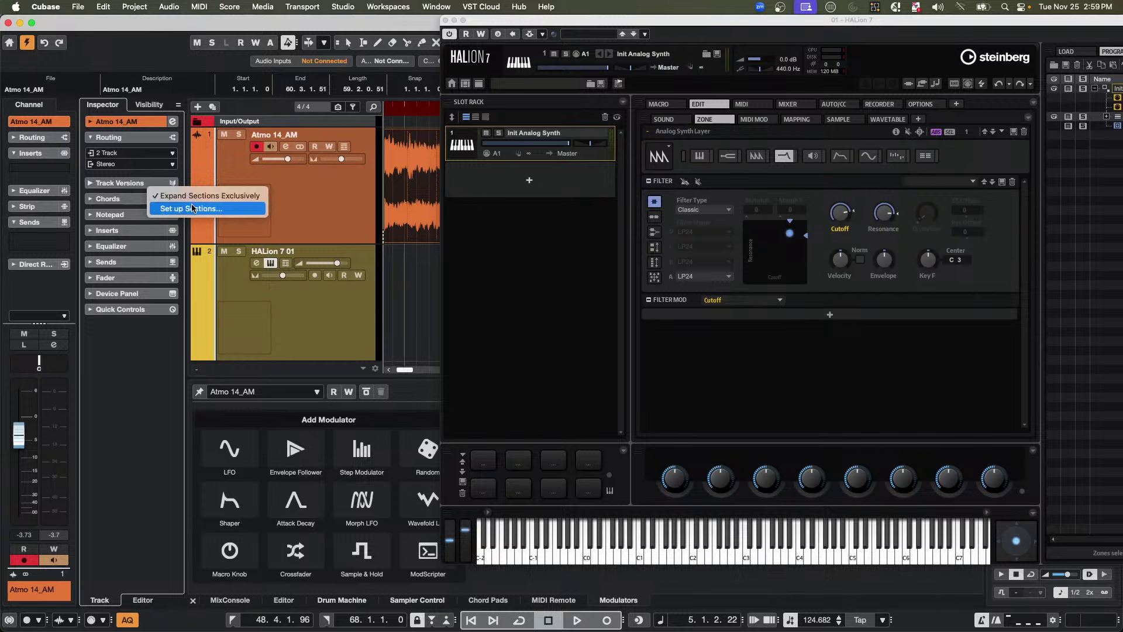
pyautogui.click(192, 208)
pyautogui.click(141, 154)
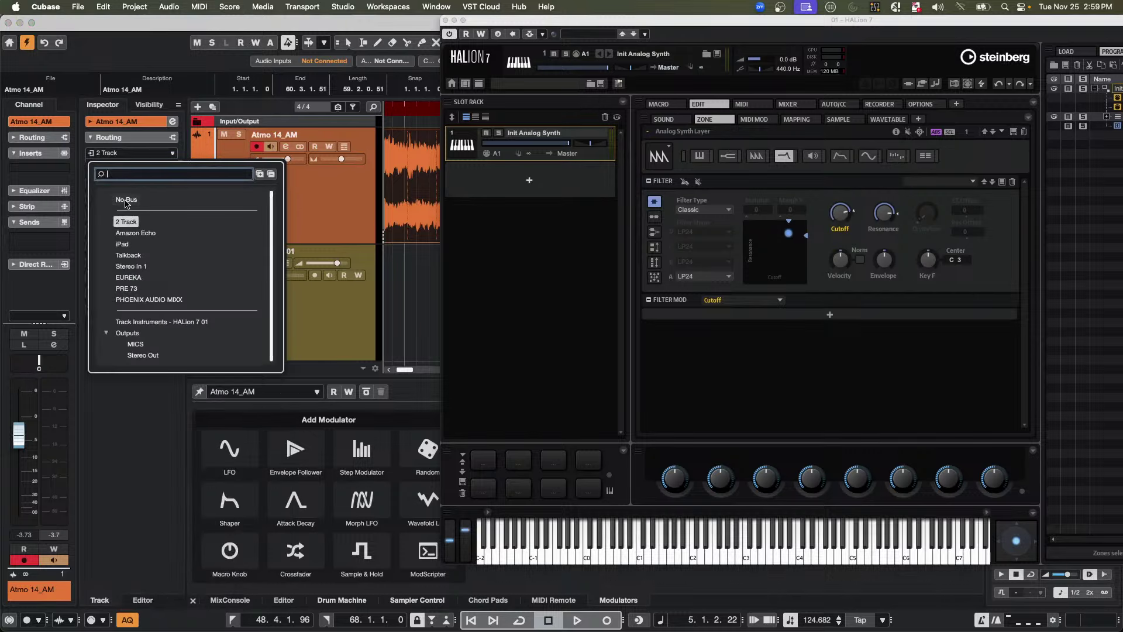
pyautogui.click(145, 137)
# - Turn off Expand Sections Exclusively and expand the Device Panel, Sends, Inserts and Chords sections
pyautogui.rightClick(144, 140)
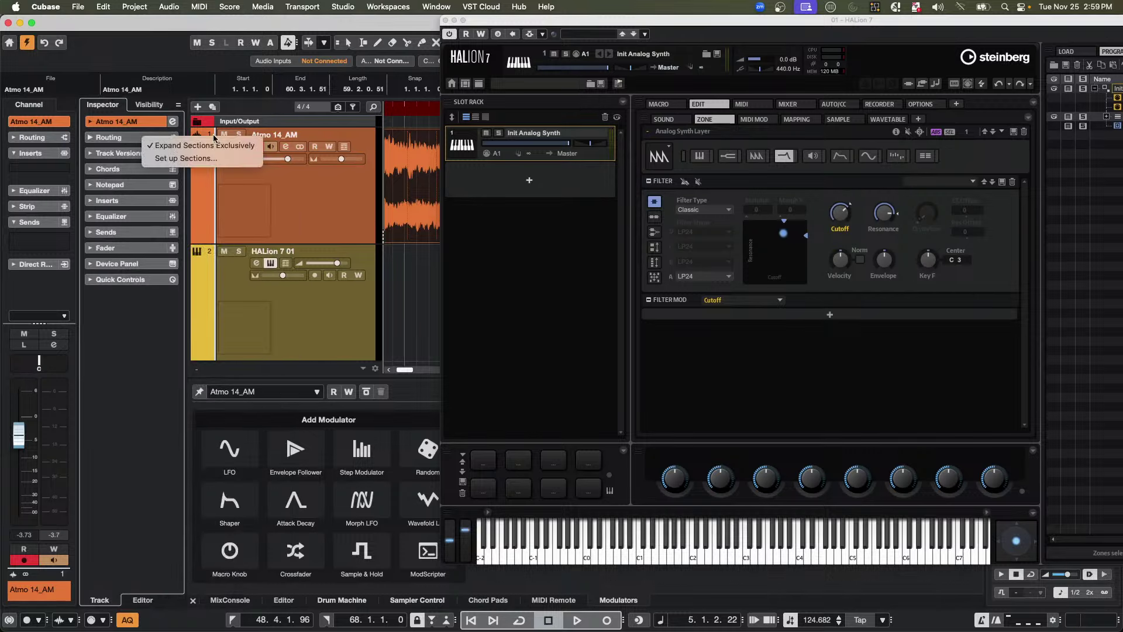
pyautogui.click(210, 144)
pyautogui.click(155, 264)
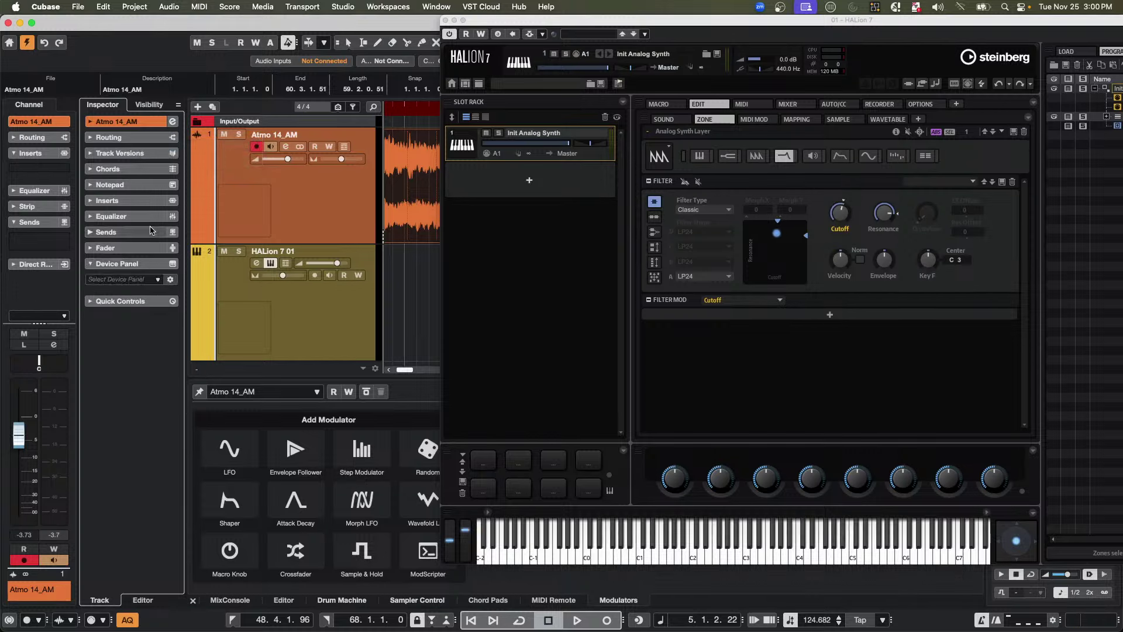
pyautogui.click(150, 230)
pyautogui.click(149, 200)
pyautogui.click(150, 169)
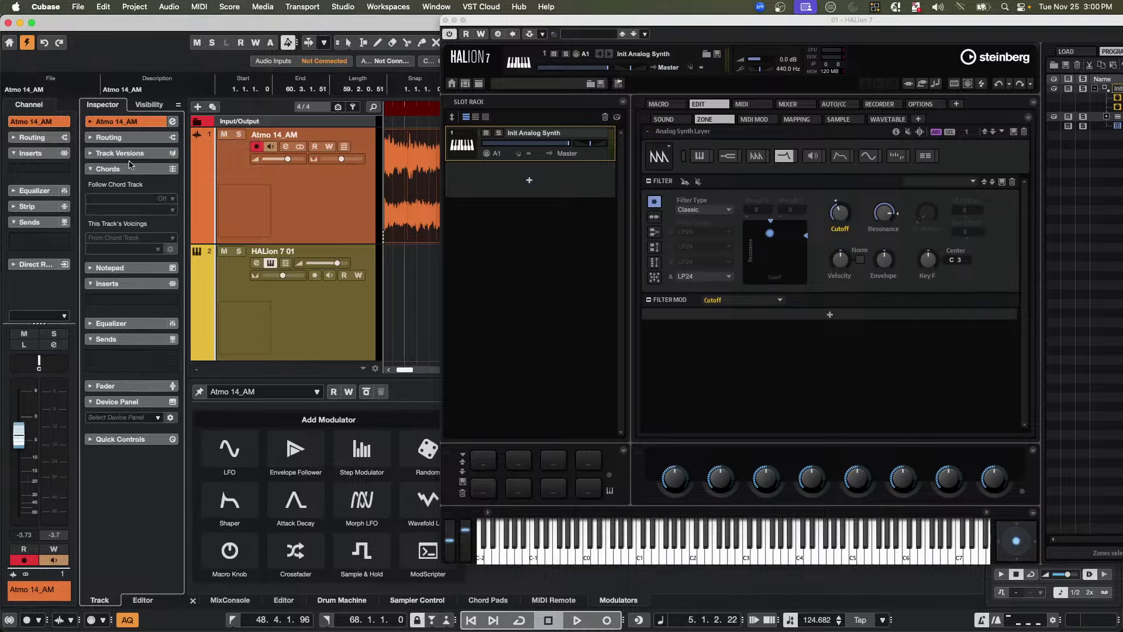
pyautogui.click(145, 151)
pyautogui.click(144, 149)
pyautogui.moveTo(48, 236)
pyautogui.rightClick(128, 173)
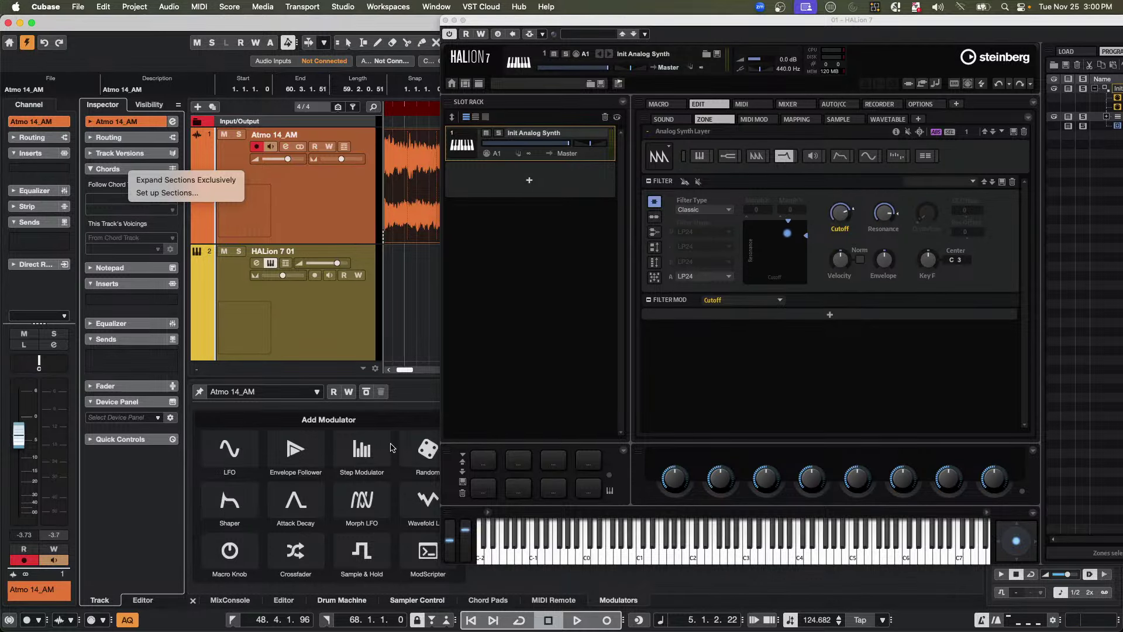
# - Switch to Zoom, start the Club Cubase Zoom Social Meetup, and admit the first waiting guest
pyautogui.press('super+Tab')
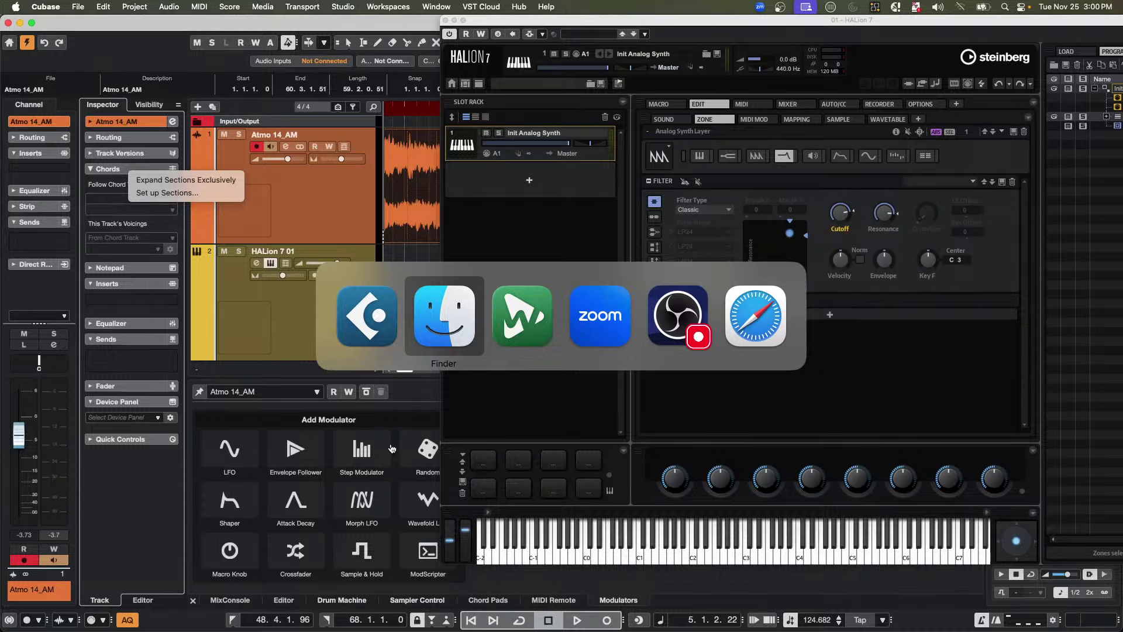
pyautogui.press('super+Tab')
pyautogui.press('super+Tab')
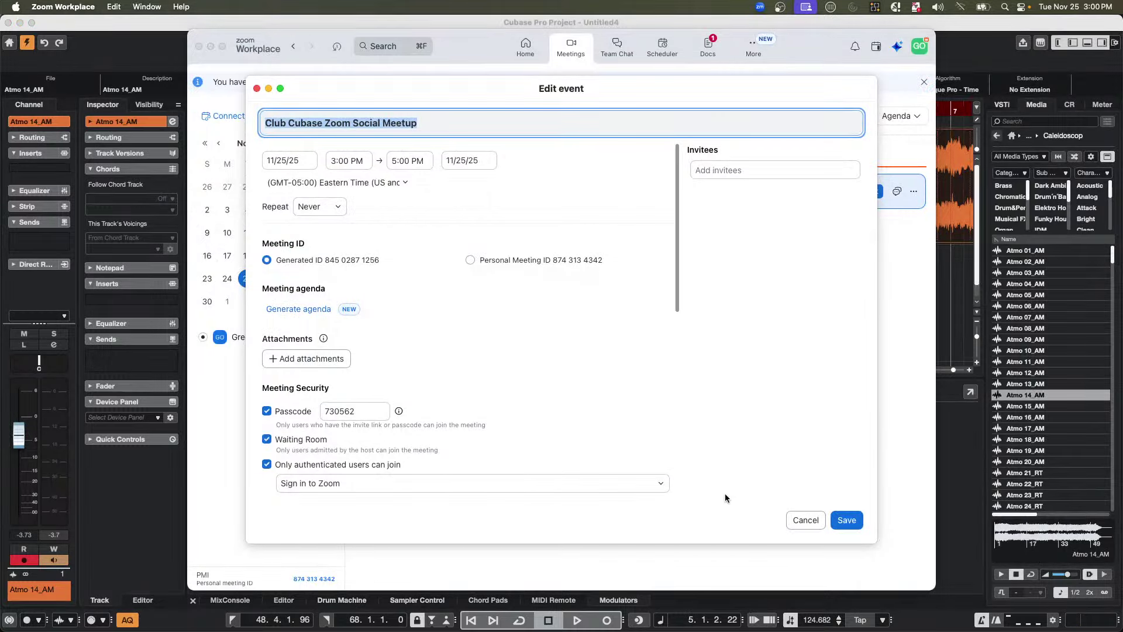
pyautogui.click(797, 520)
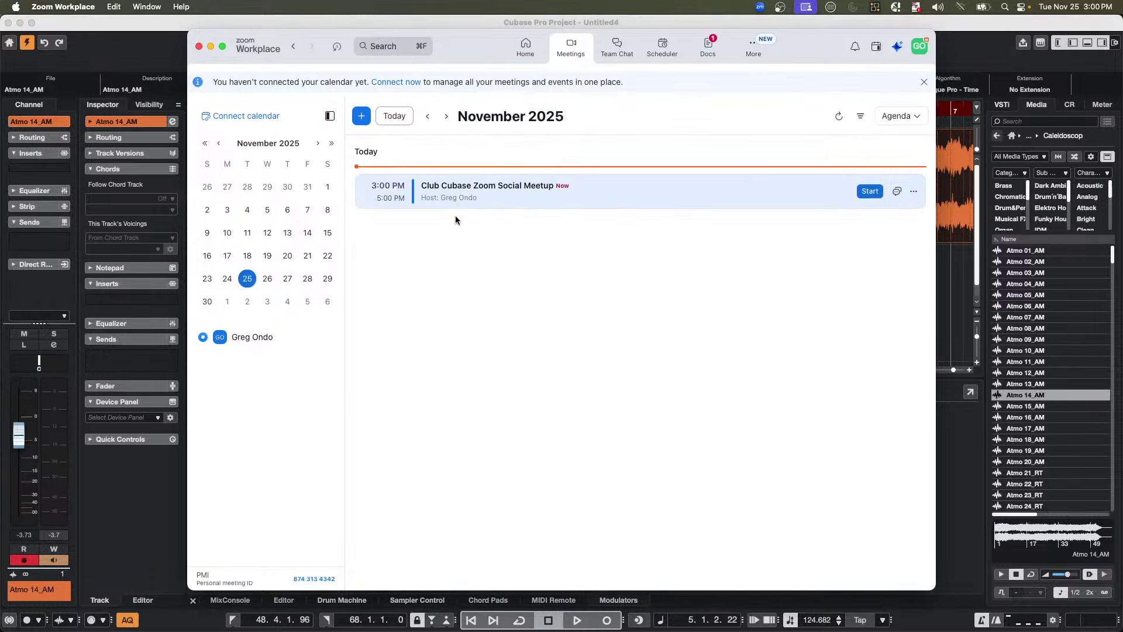
pyautogui.click(874, 197)
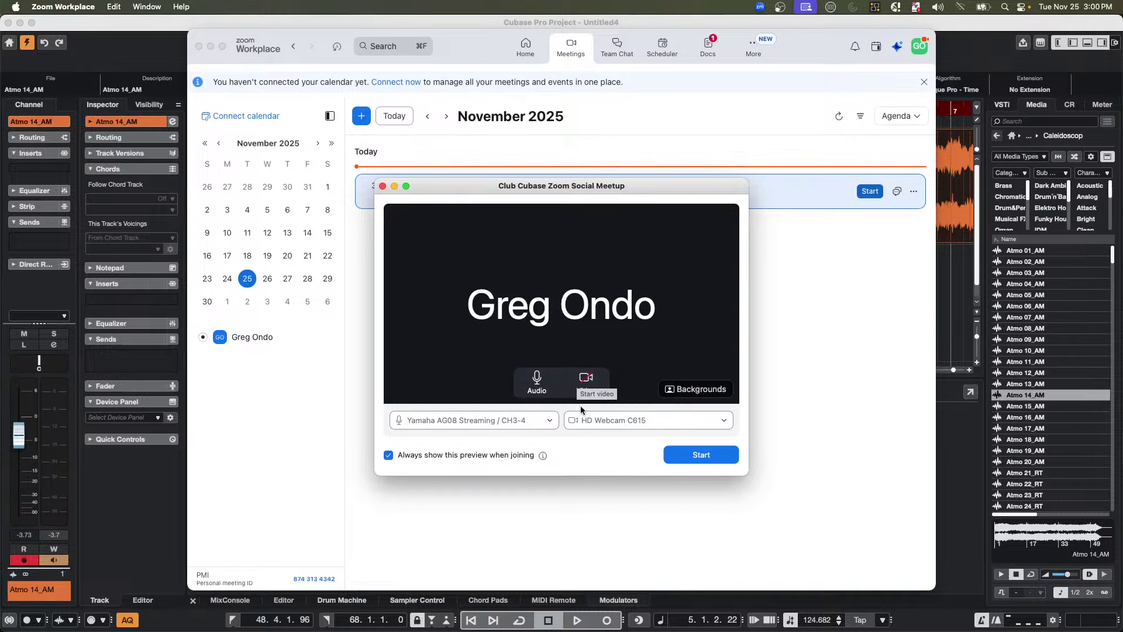
pyautogui.click(714, 455)
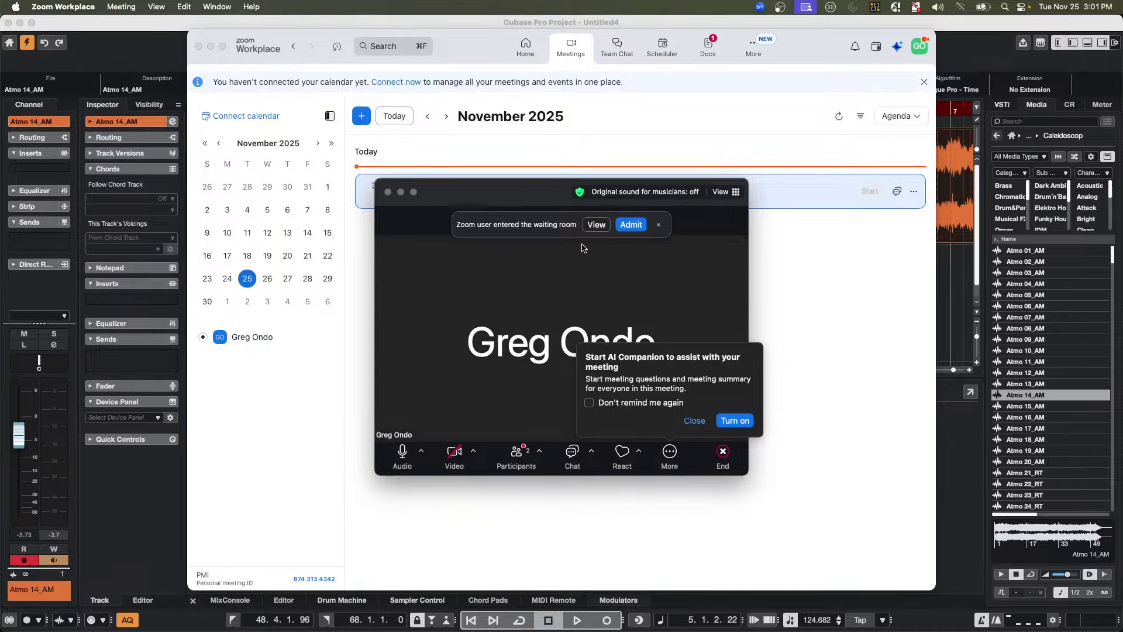
pyautogui.click(636, 227)
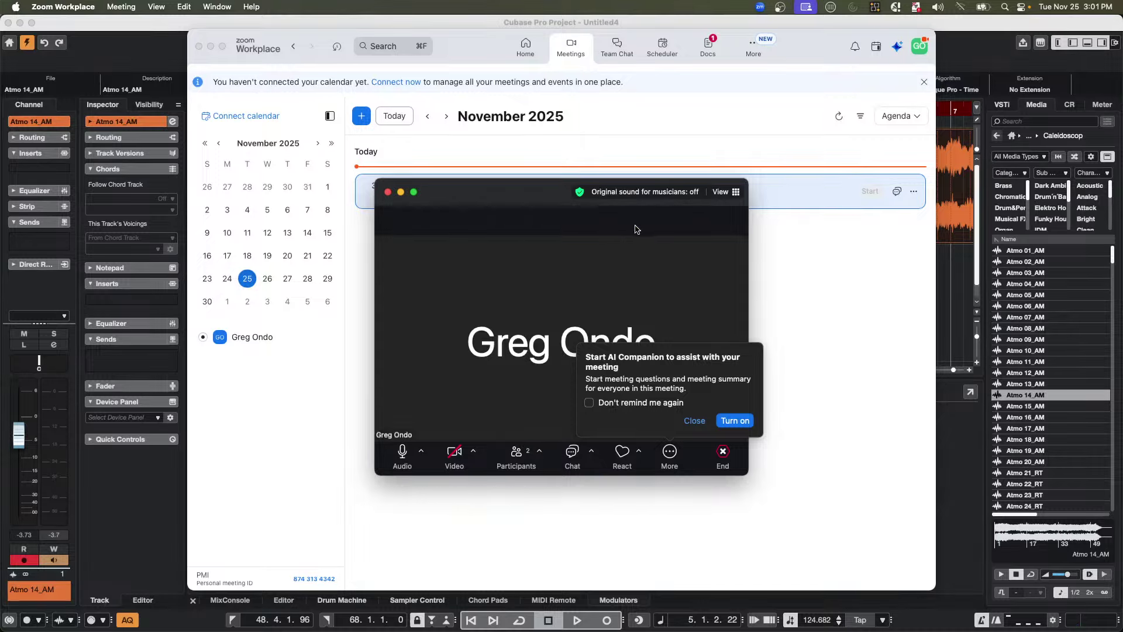
# - Make the meeting full screen, admit the next guest, and show the participants list with its waiting room
pyautogui.click(414, 193)
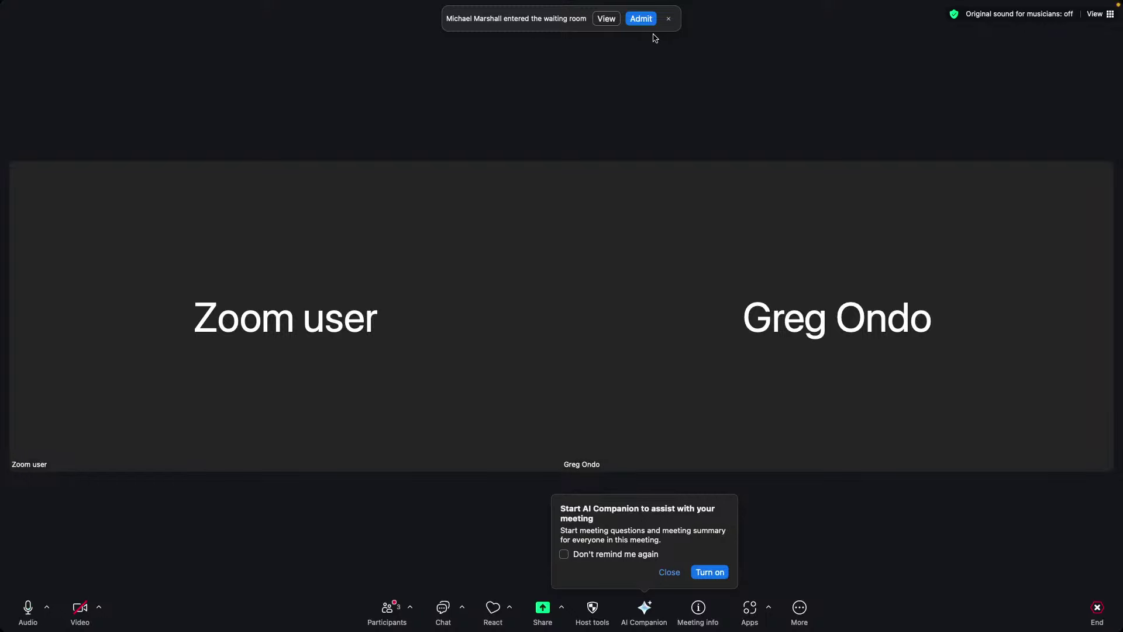
pyautogui.click(641, 19)
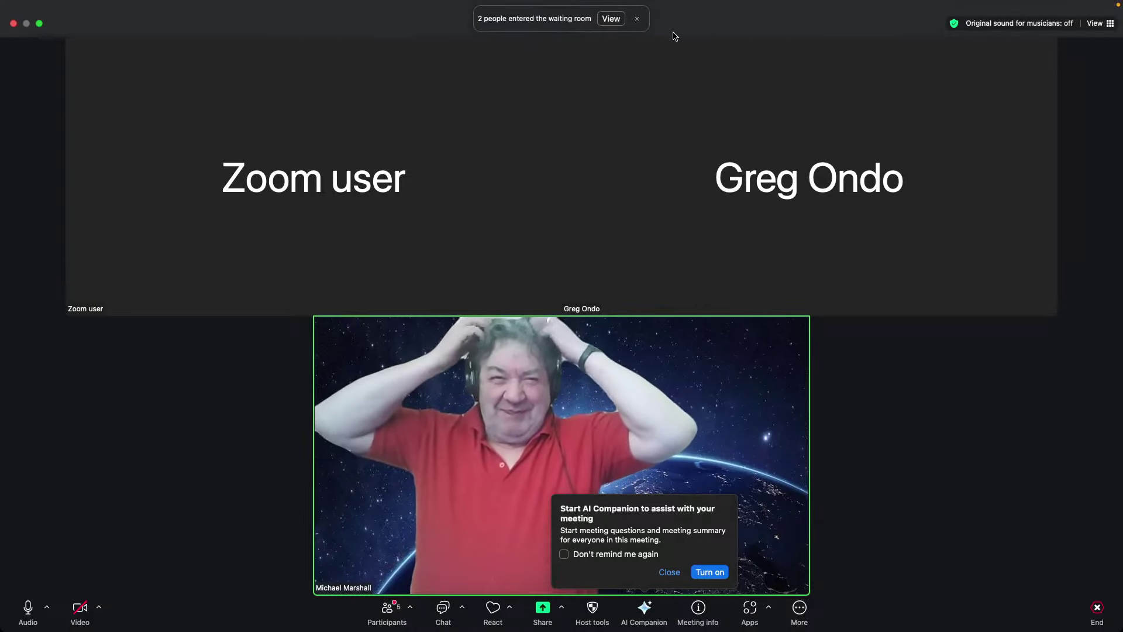
pyautogui.click(610, 18)
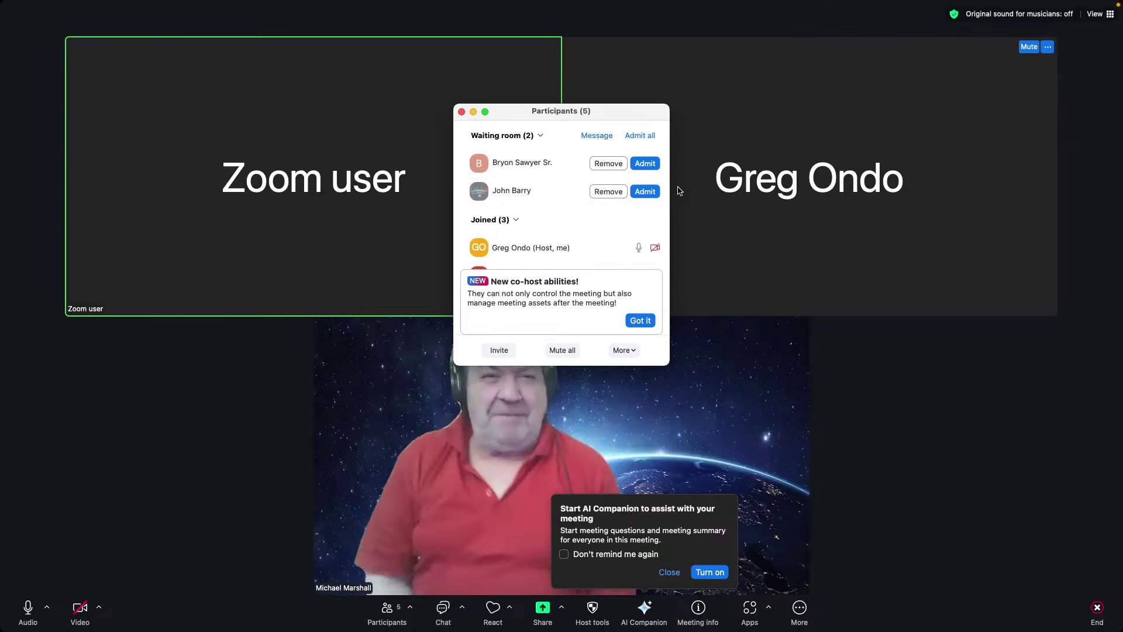
# - Admit the six waiting guests so nine people have joined, then mute the Zoom user participant
pyautogui.click(640, 168)
pyautogui.click(644, 192)
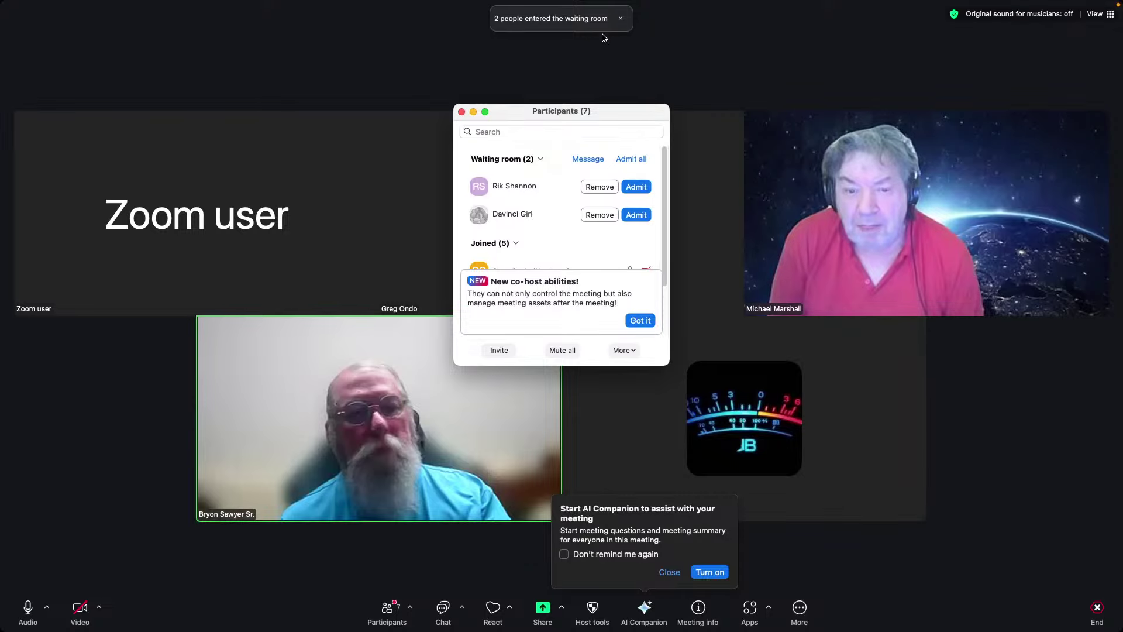
pyautogui.click(637, 186)
pyautogui.click(637, 215)
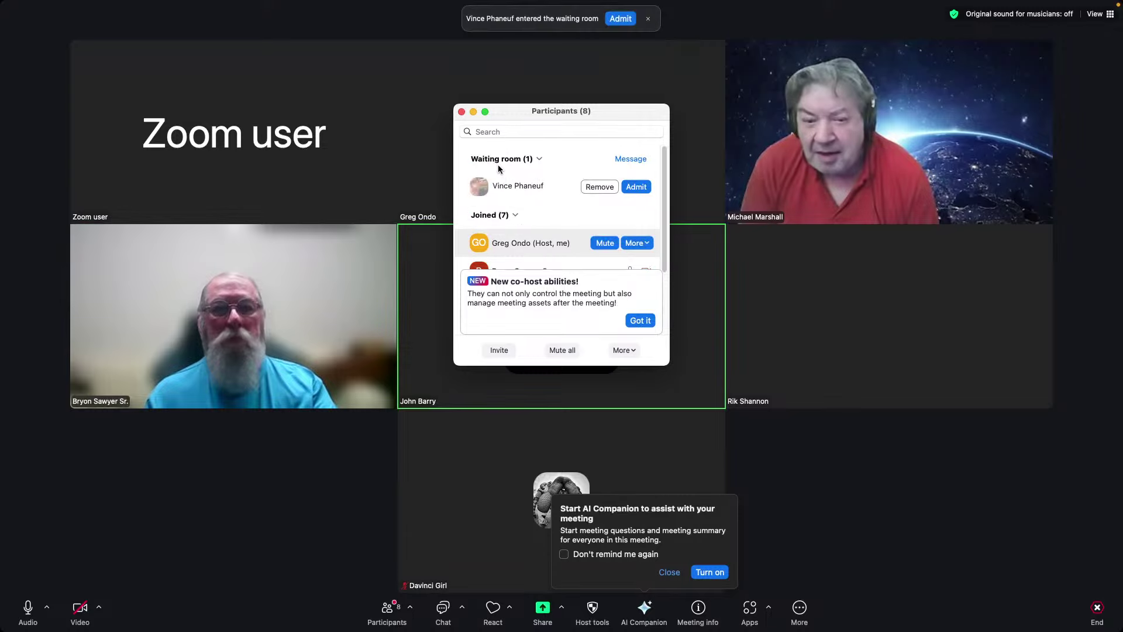
pyautogui.click(621, 19)
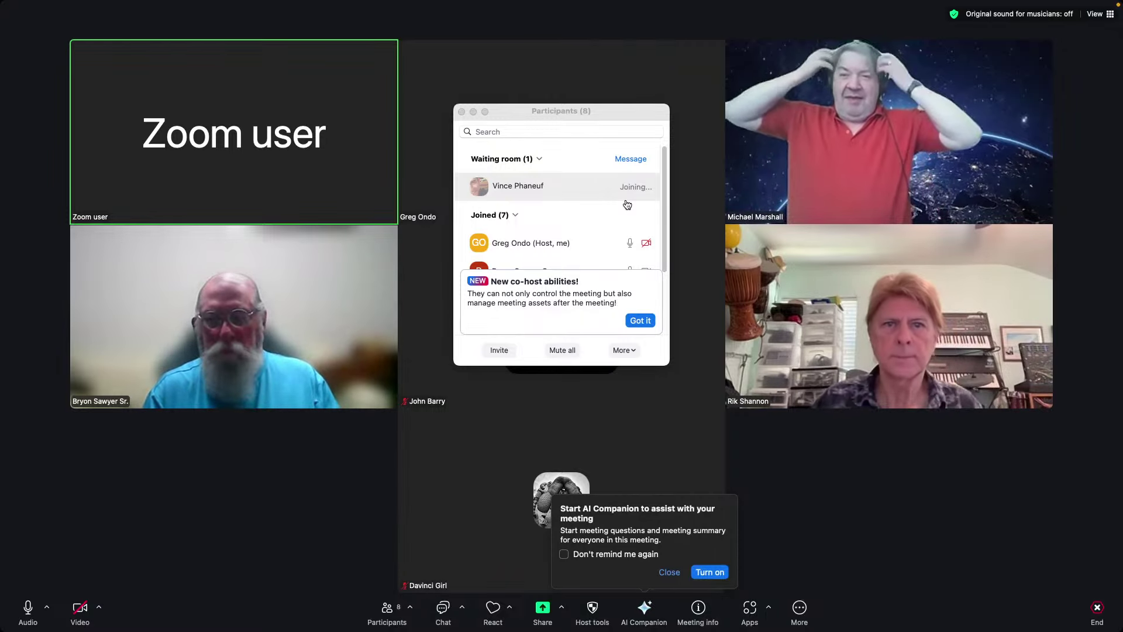
pyautogui.moveTo(222, 154)
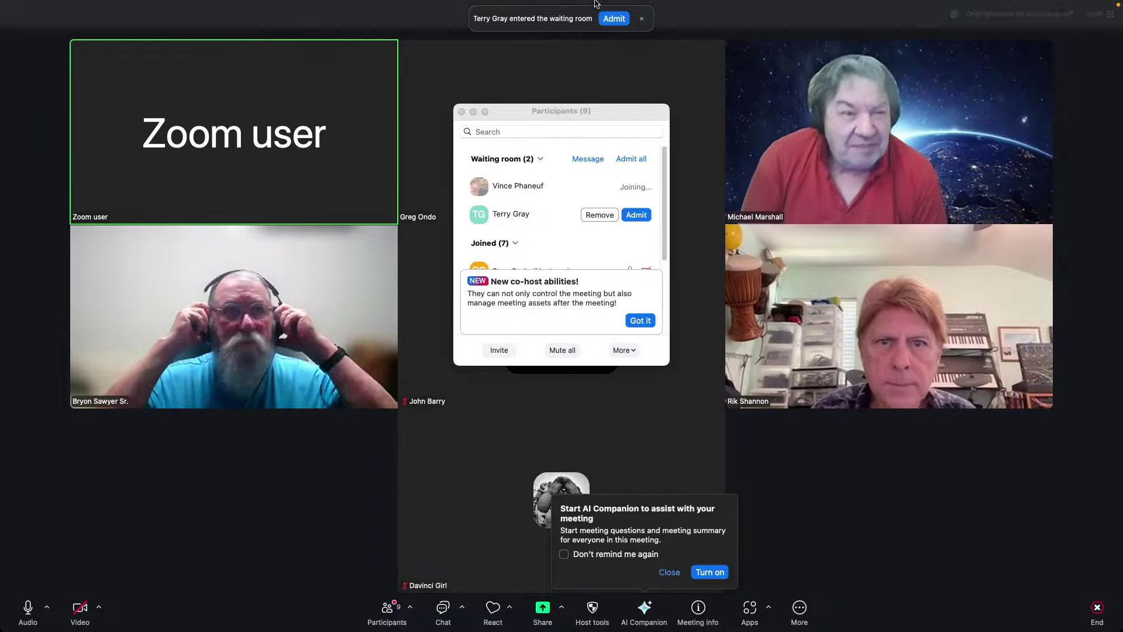
pyautogui.click(613, 21)
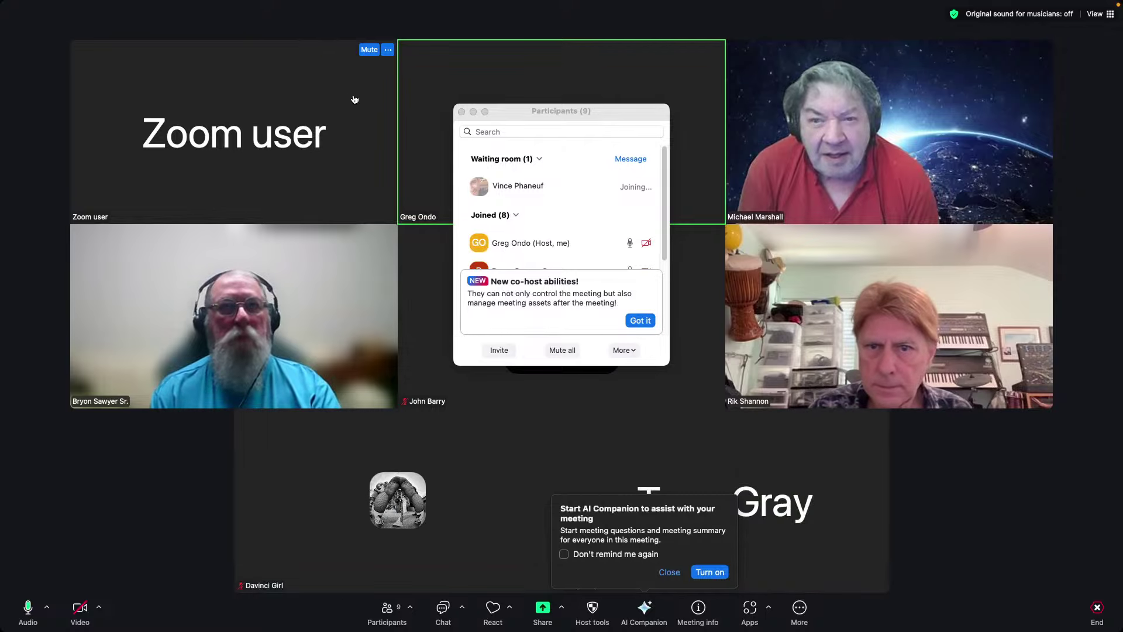
pyautogui.click(369, 51)
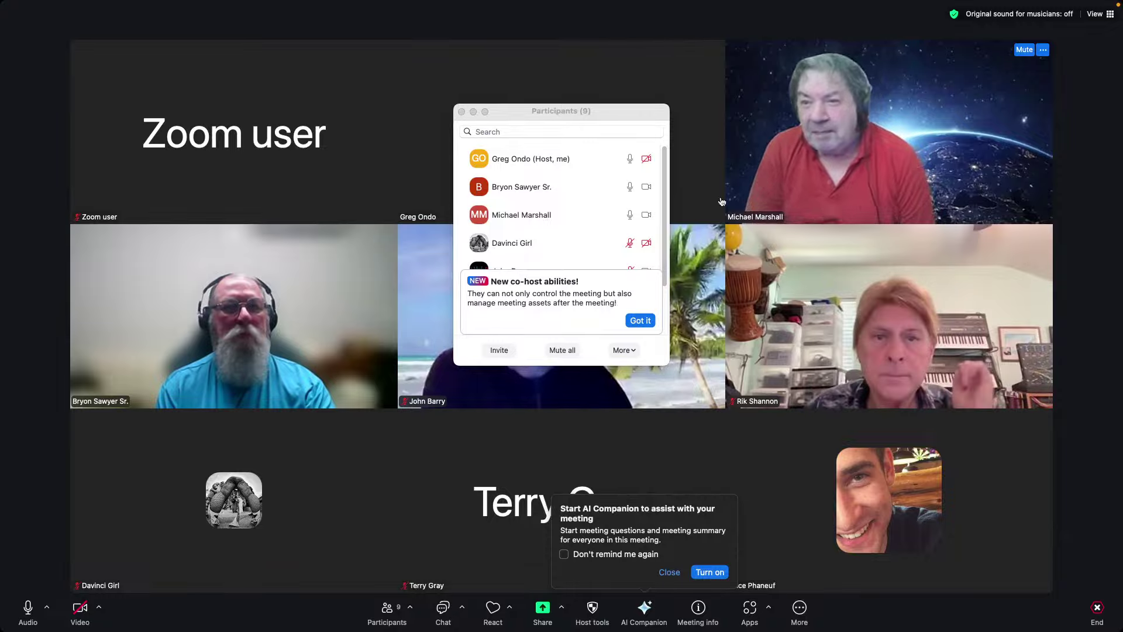
# - Admit three more arriving guests from the waiting-room banners, bringing the meeting to twelve
pyautogui.moveTo(563, 225)
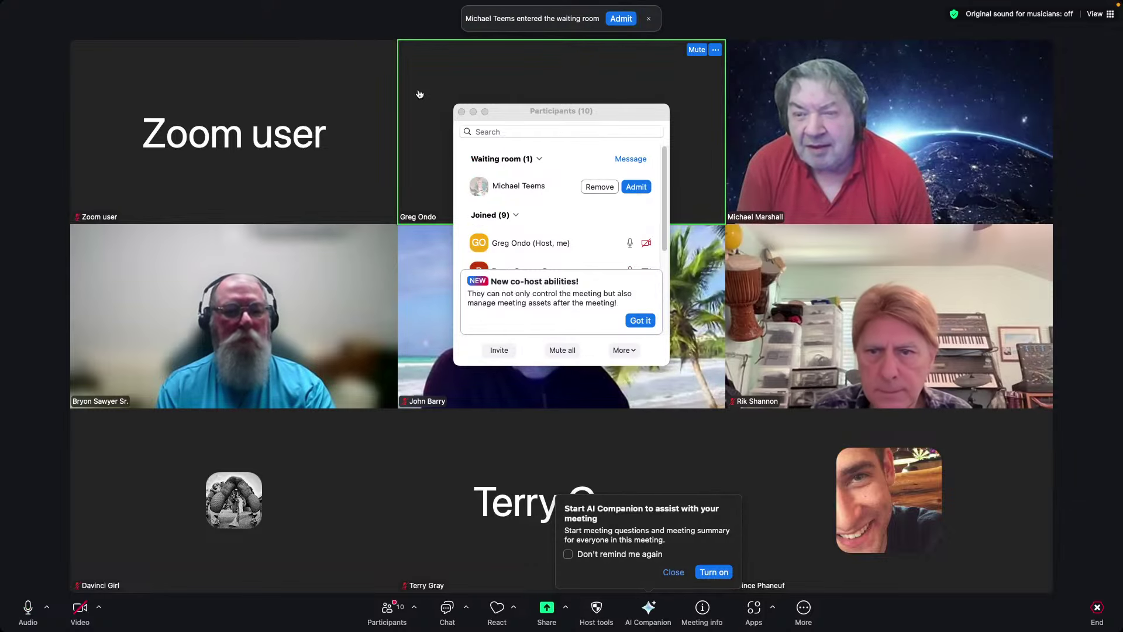
pyautogui.click(621, 20)
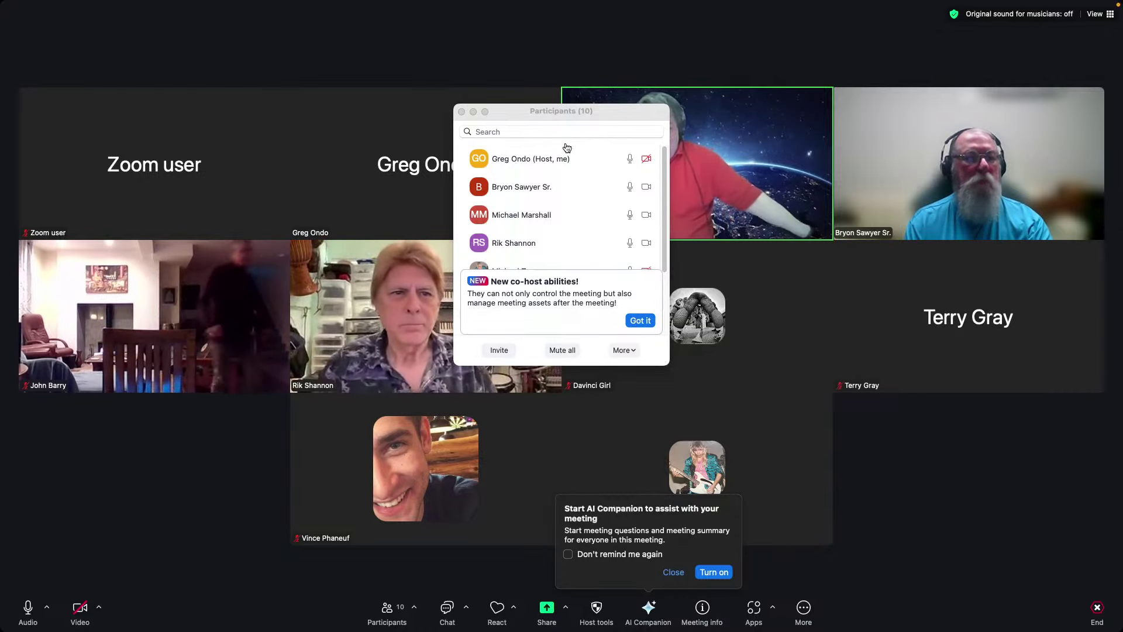
pyautogui.moveTo(564, 149)
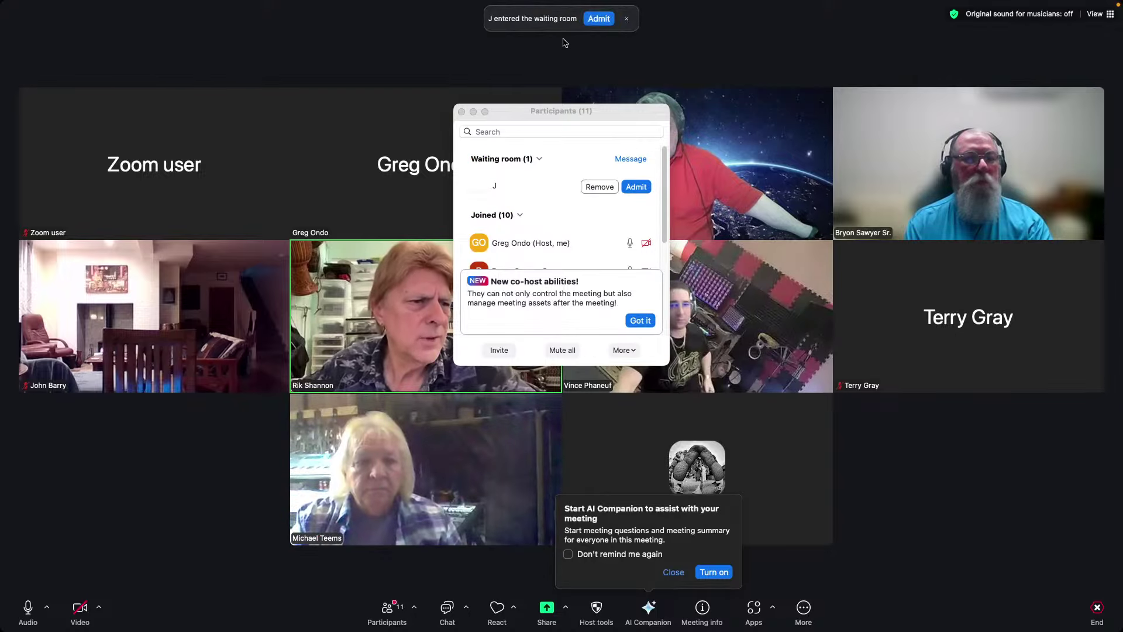
pyautogui.click(596, 22)
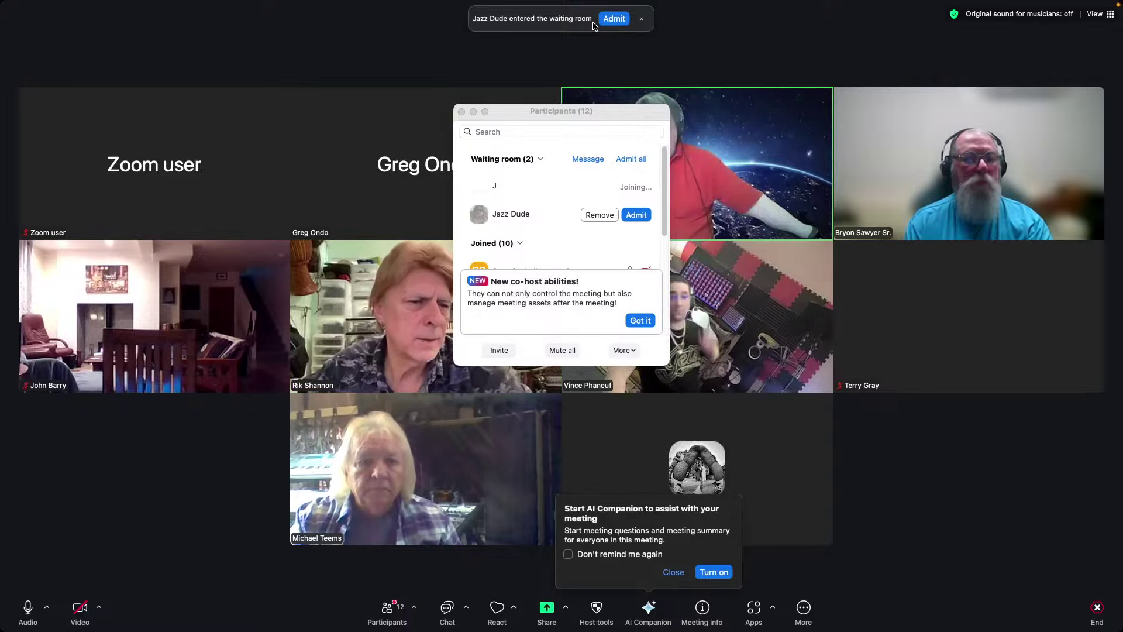
pyautogui.click(615, 22)
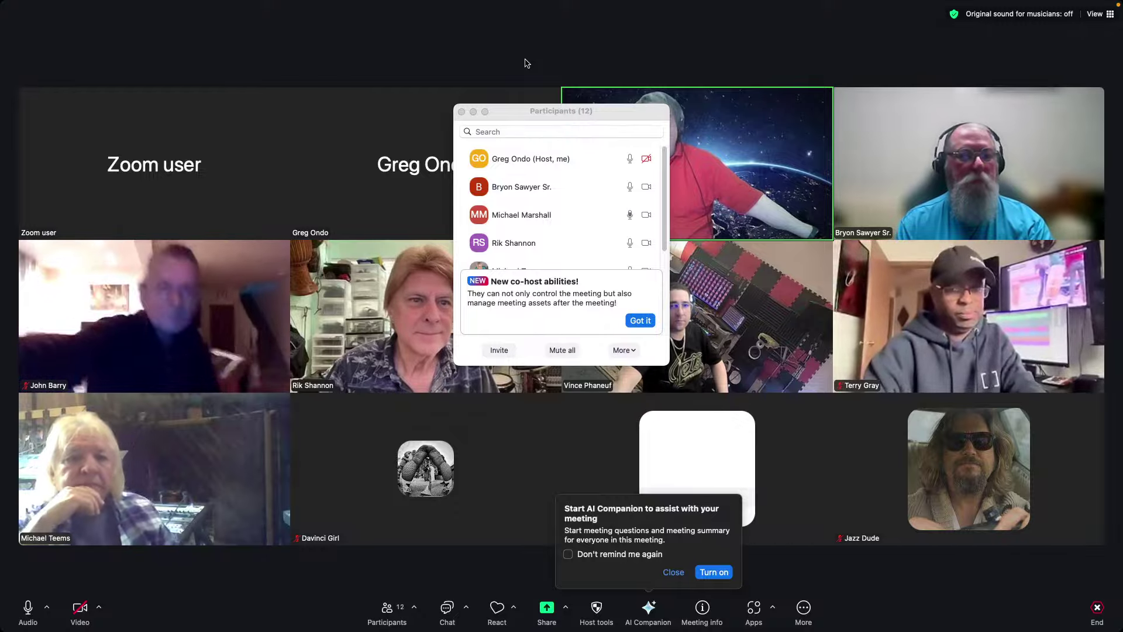
pyautogui.moveTo(515, 265)
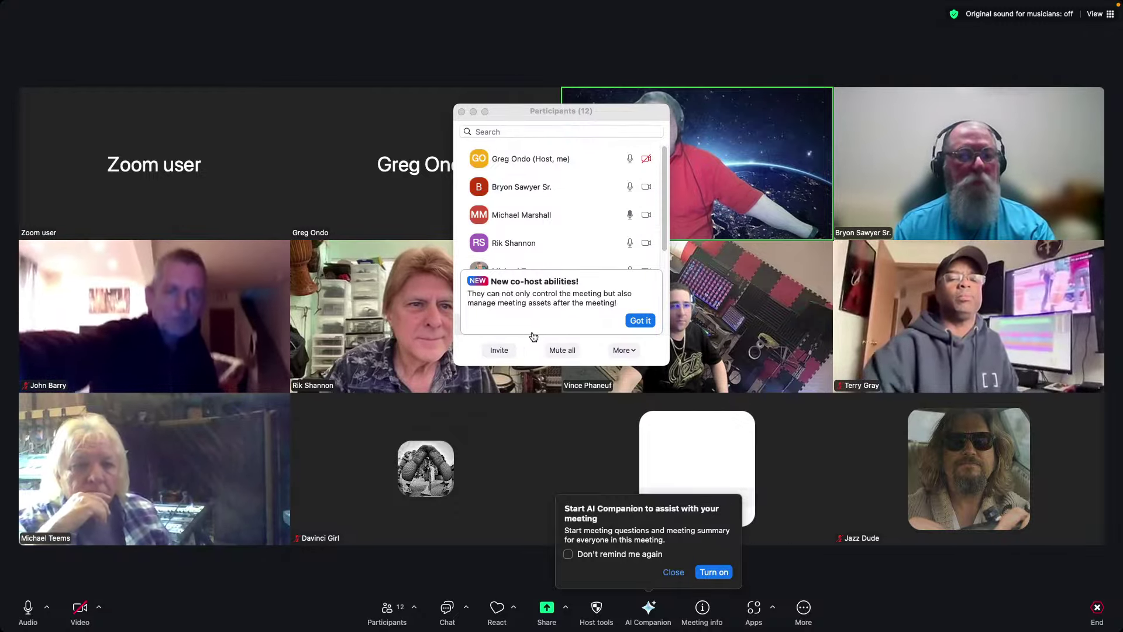
pyautogui.moveTo(464, 159)
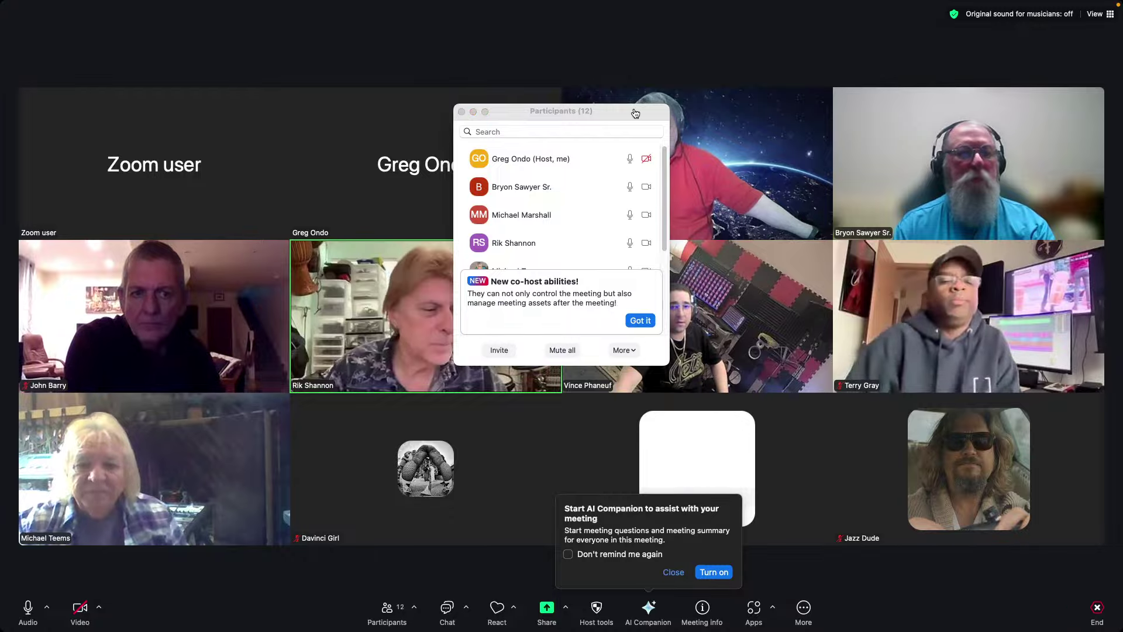
# - Drag the participants list off the videos, admit one more guest for thirteen, and close the AI Companion prompt
pyautogui.moveTo(629, 111); pyautogui.dragTo(999, 248)
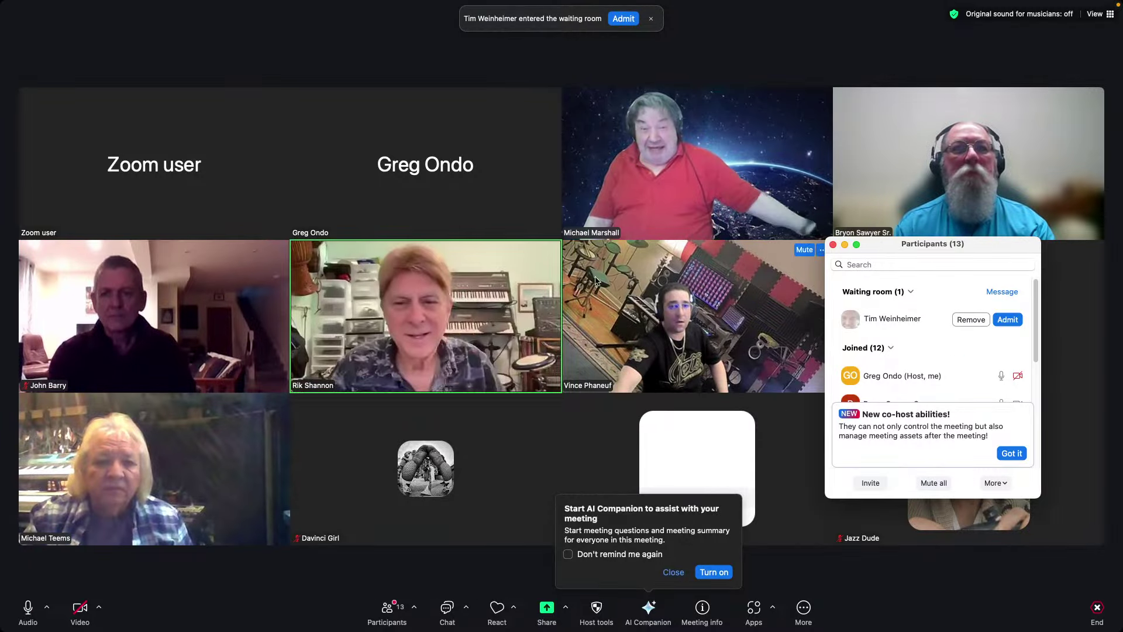
pyautogui.click(624, 20)
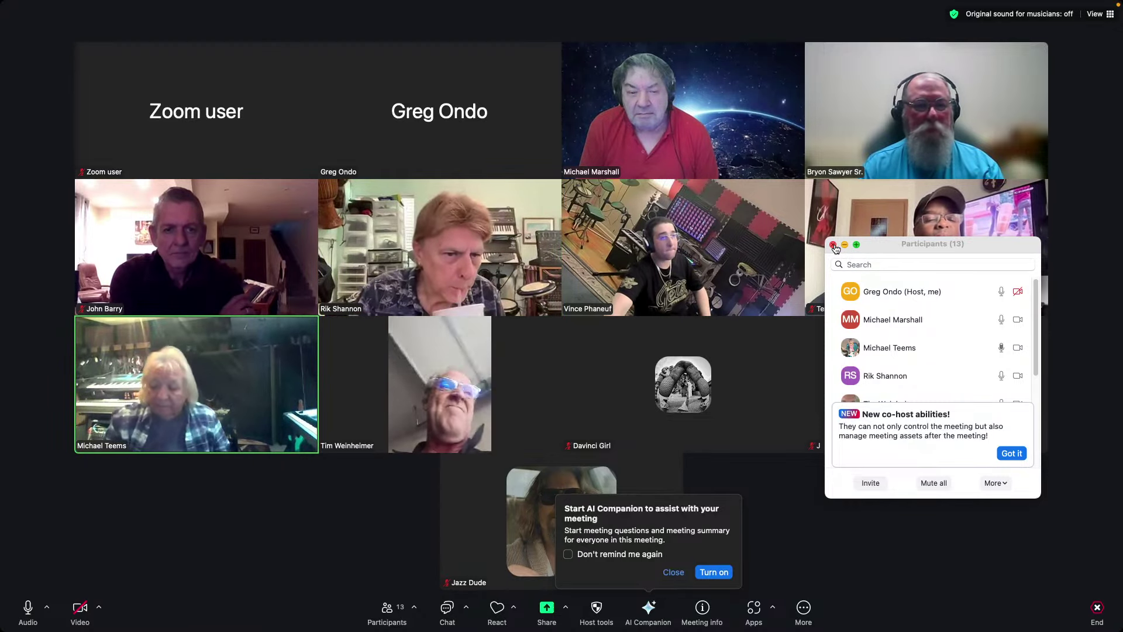
pyautogui.moveTo(688, 425)
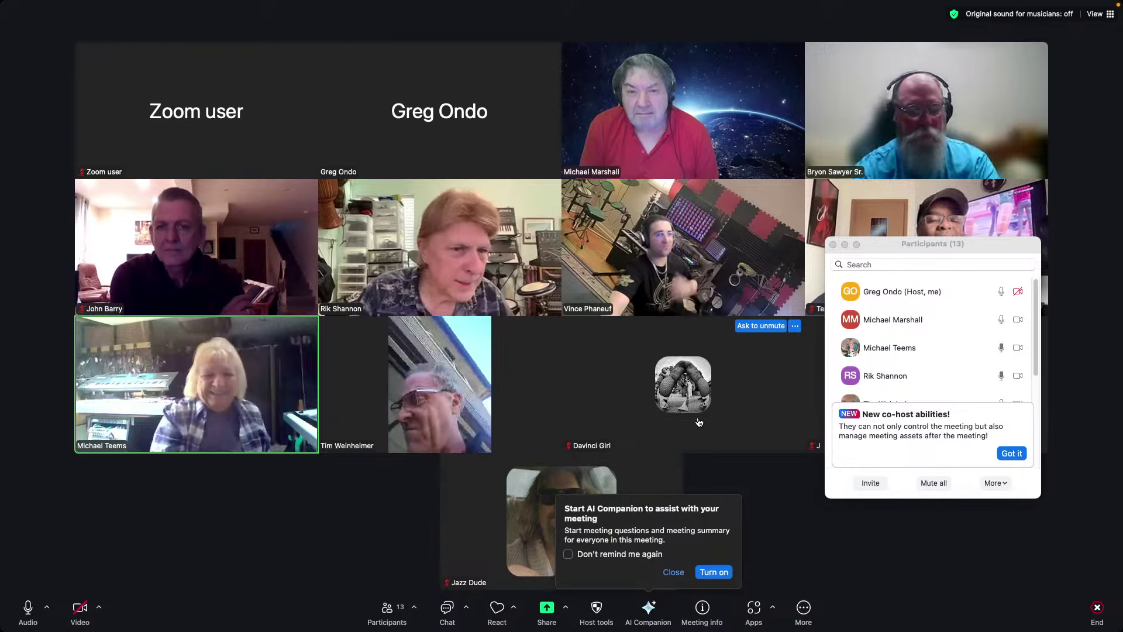
pyautogui.click(673, 573)
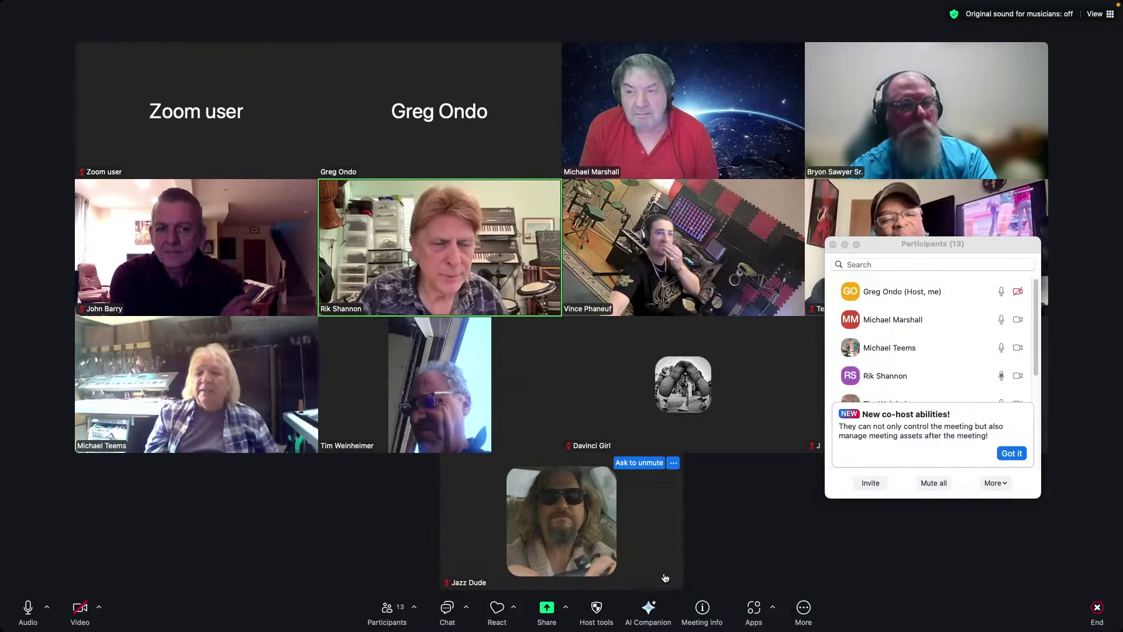
pyautogui.moveTo(850, 298)
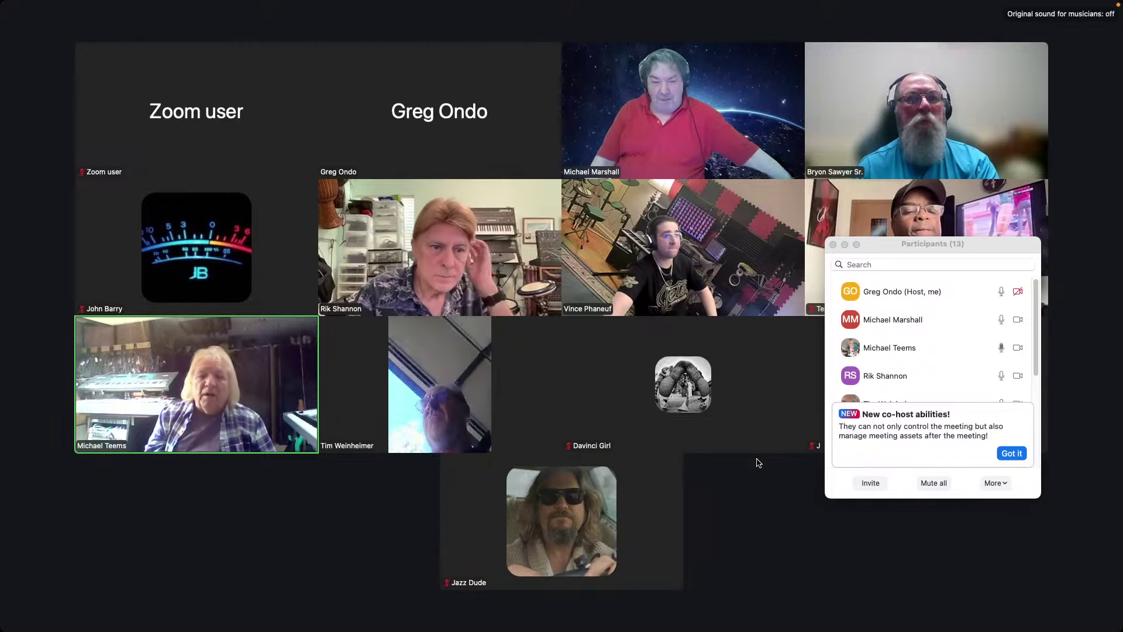
pyautogui.moveTo(767, 404)
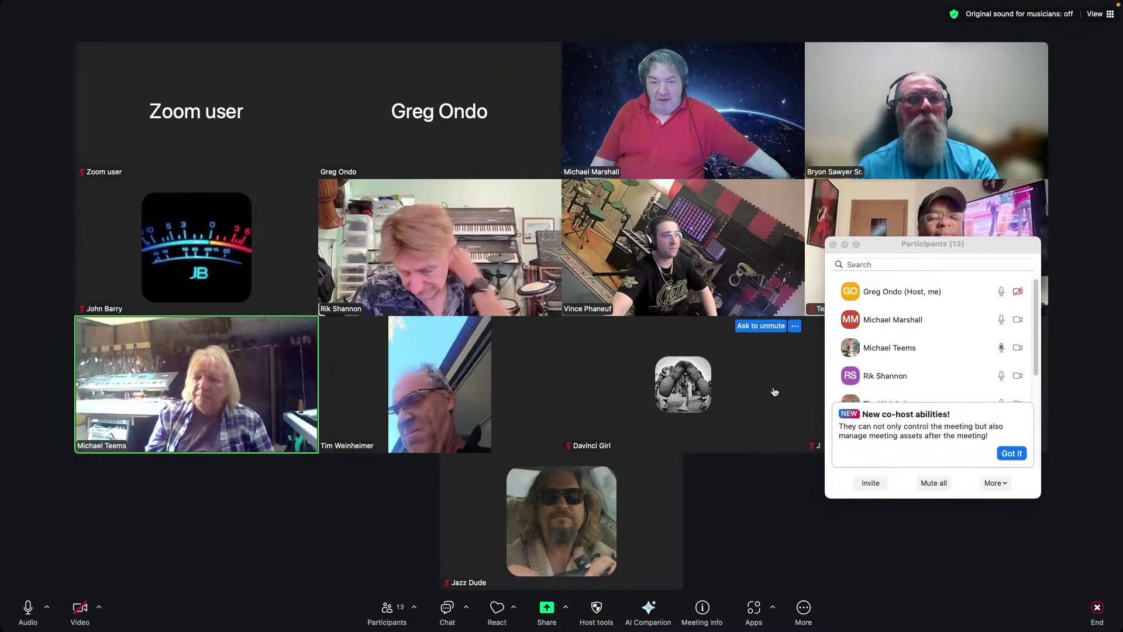
# - Close the Participants list in the Zoom meeting window
pyautogui.click(832, 245)
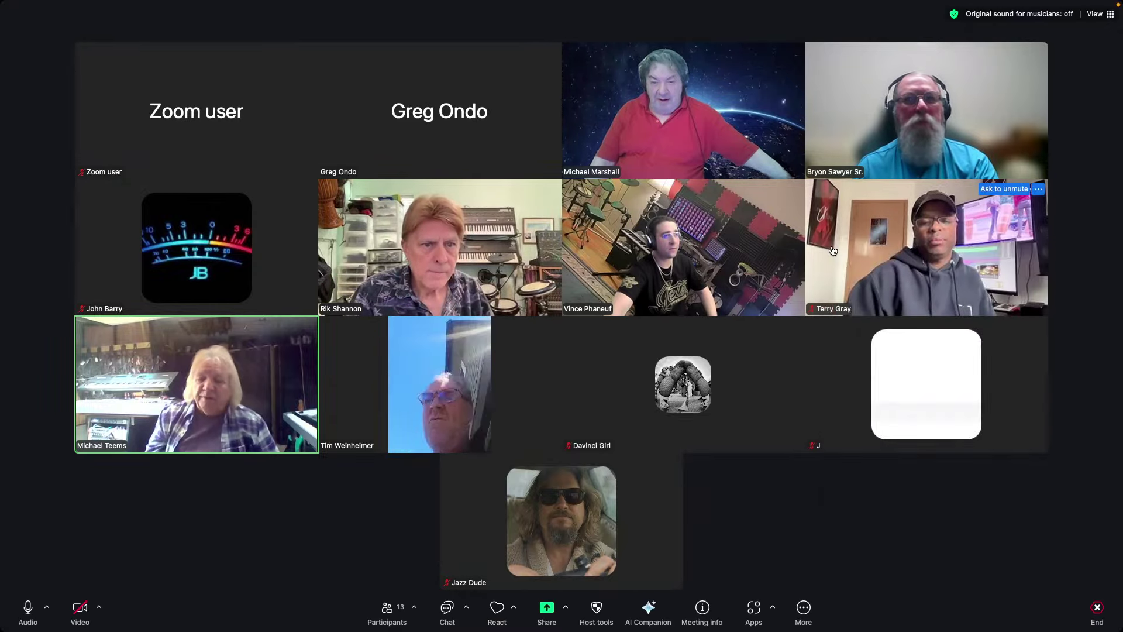
pyautogui.moveTo(590, 471)
pyautogui.moveTo(670, 374)
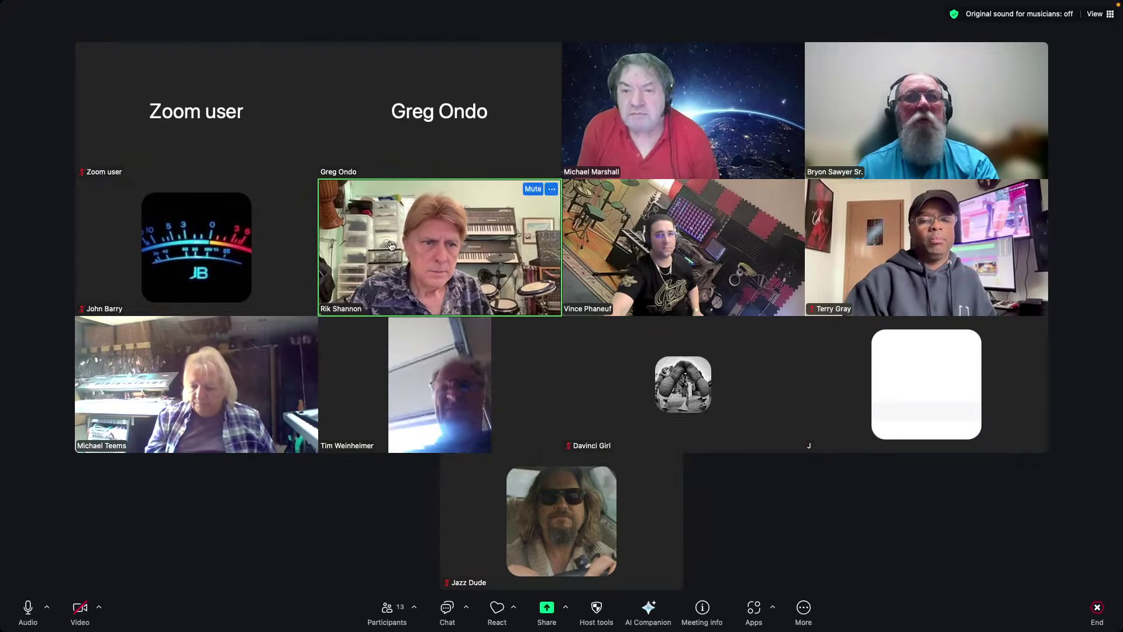
# - Mute and unmute your microphone, then turn on your camera for live video
pyautogui.click(27, 609)
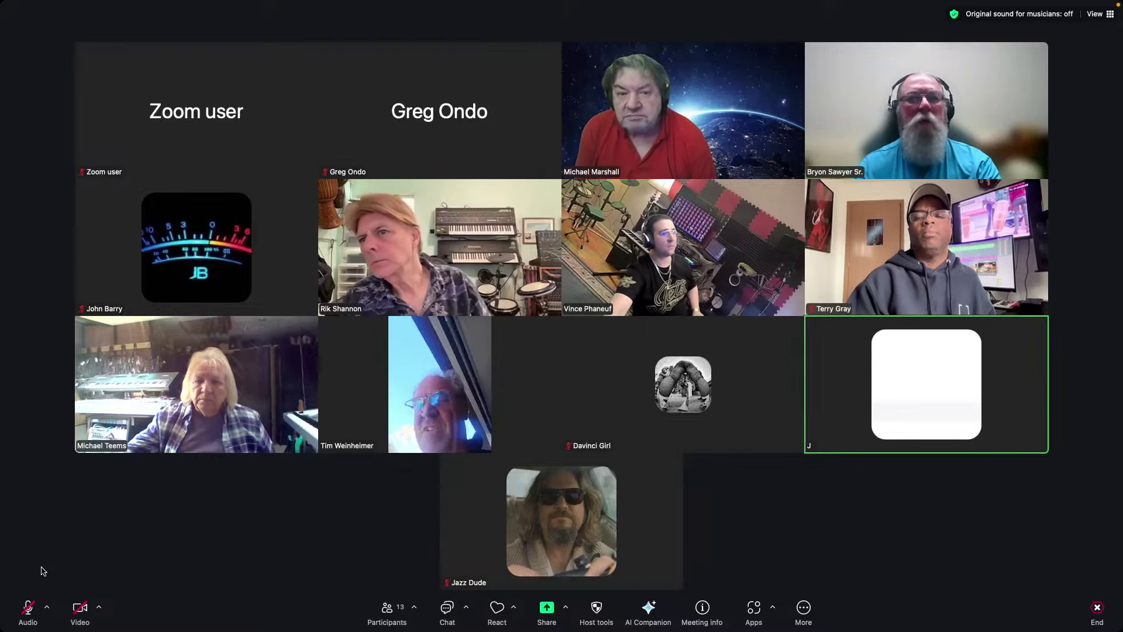
pyautogui.click(28, 612)
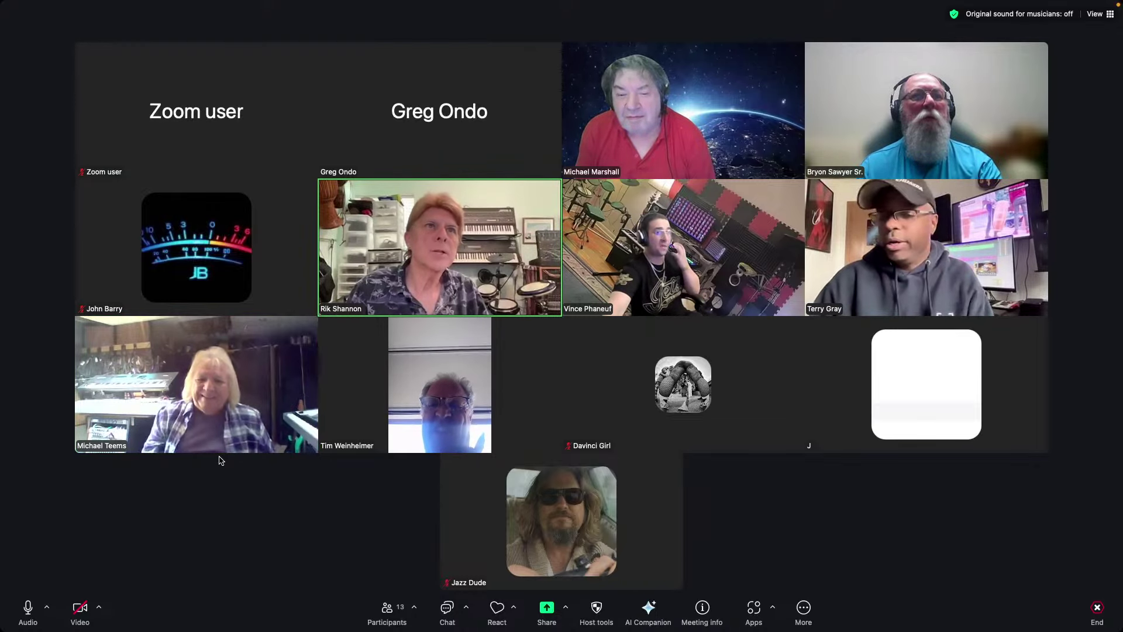
pyautogui.moveTo(341, 448)
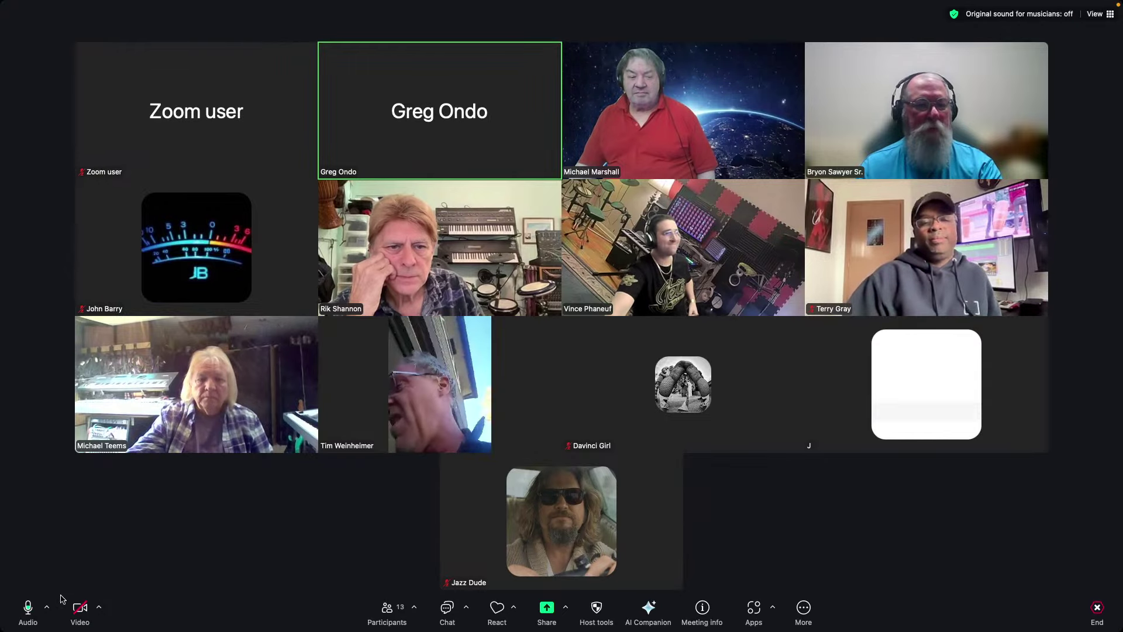
pyautogui.click(80, 613)
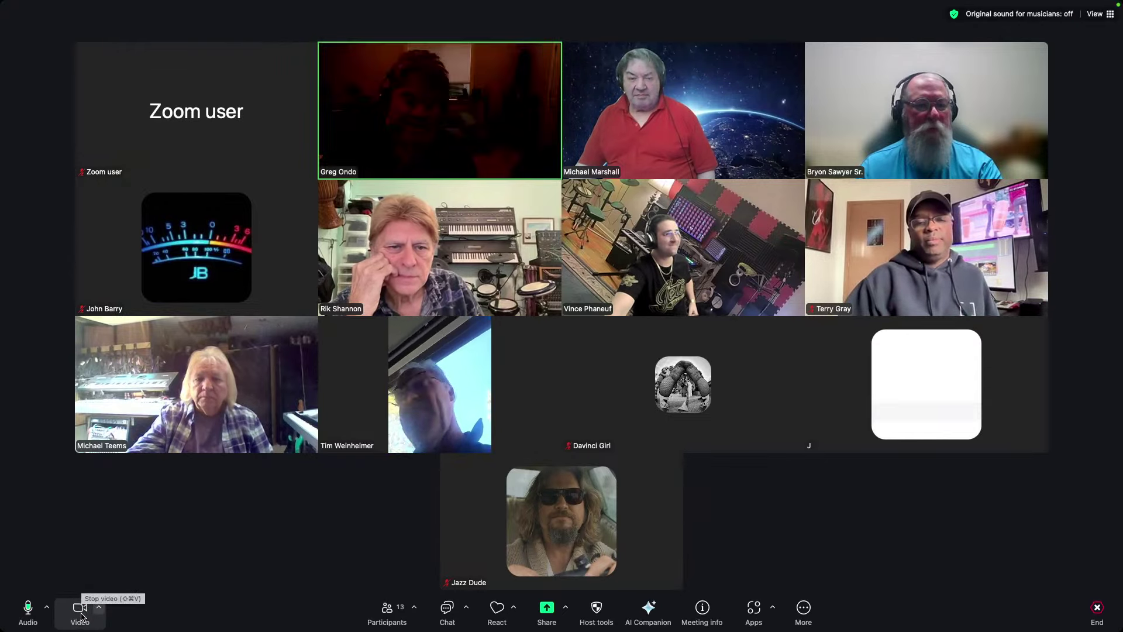